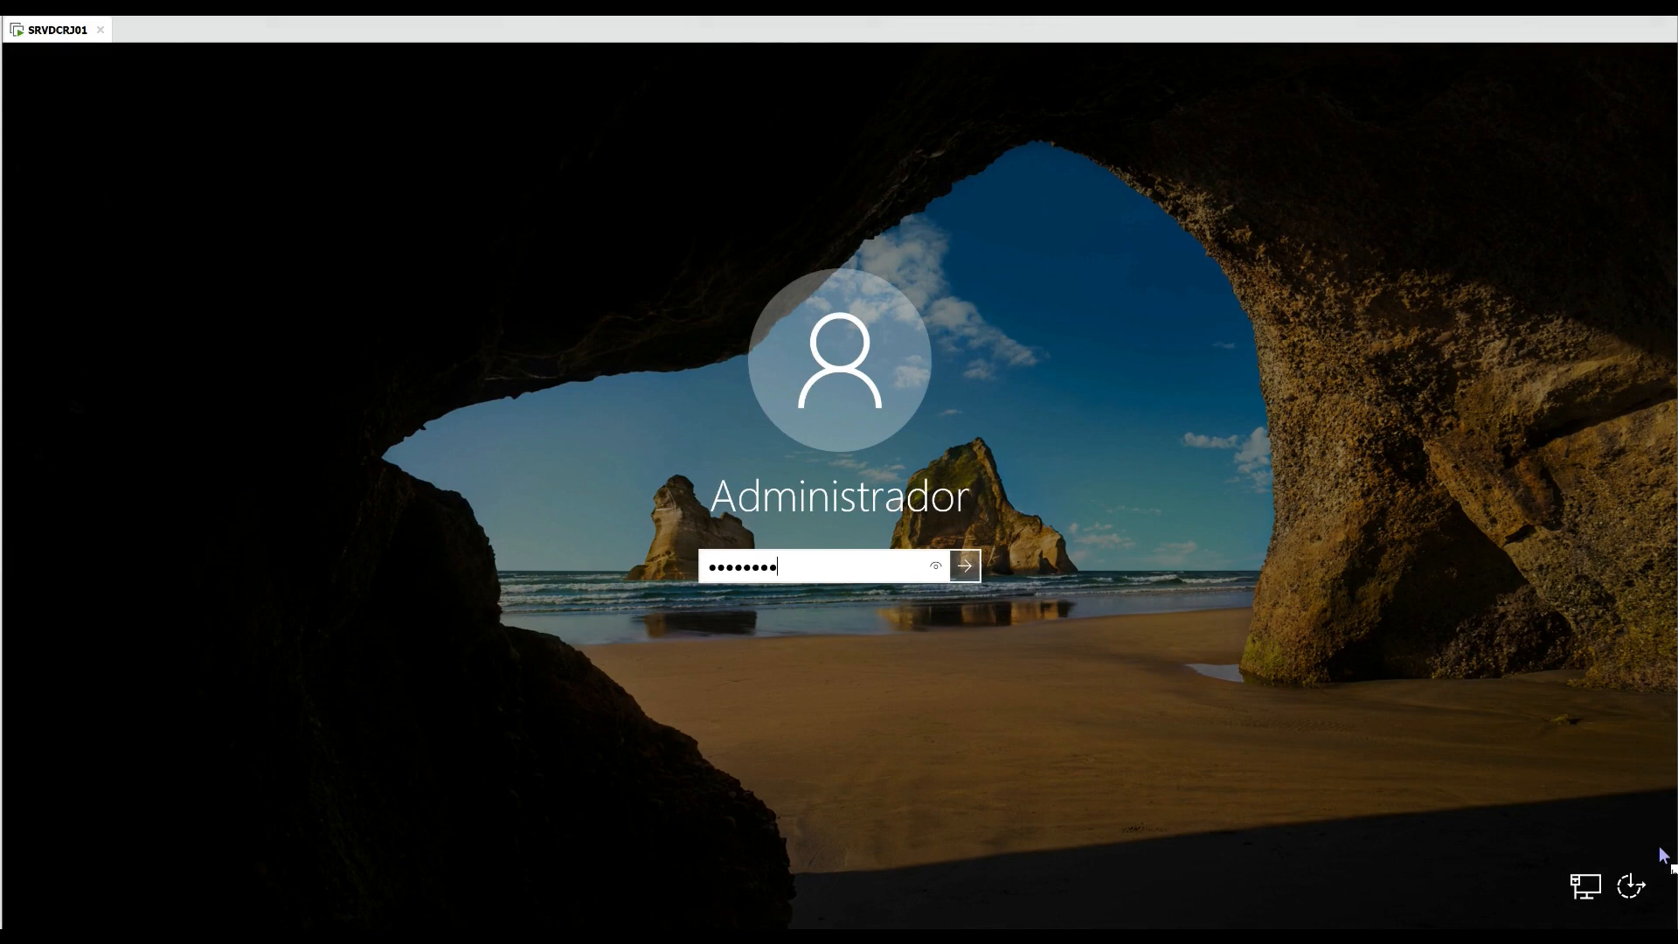
Sign in to the Administrador account and view the service alert details for Servidor Local.
key("Return")
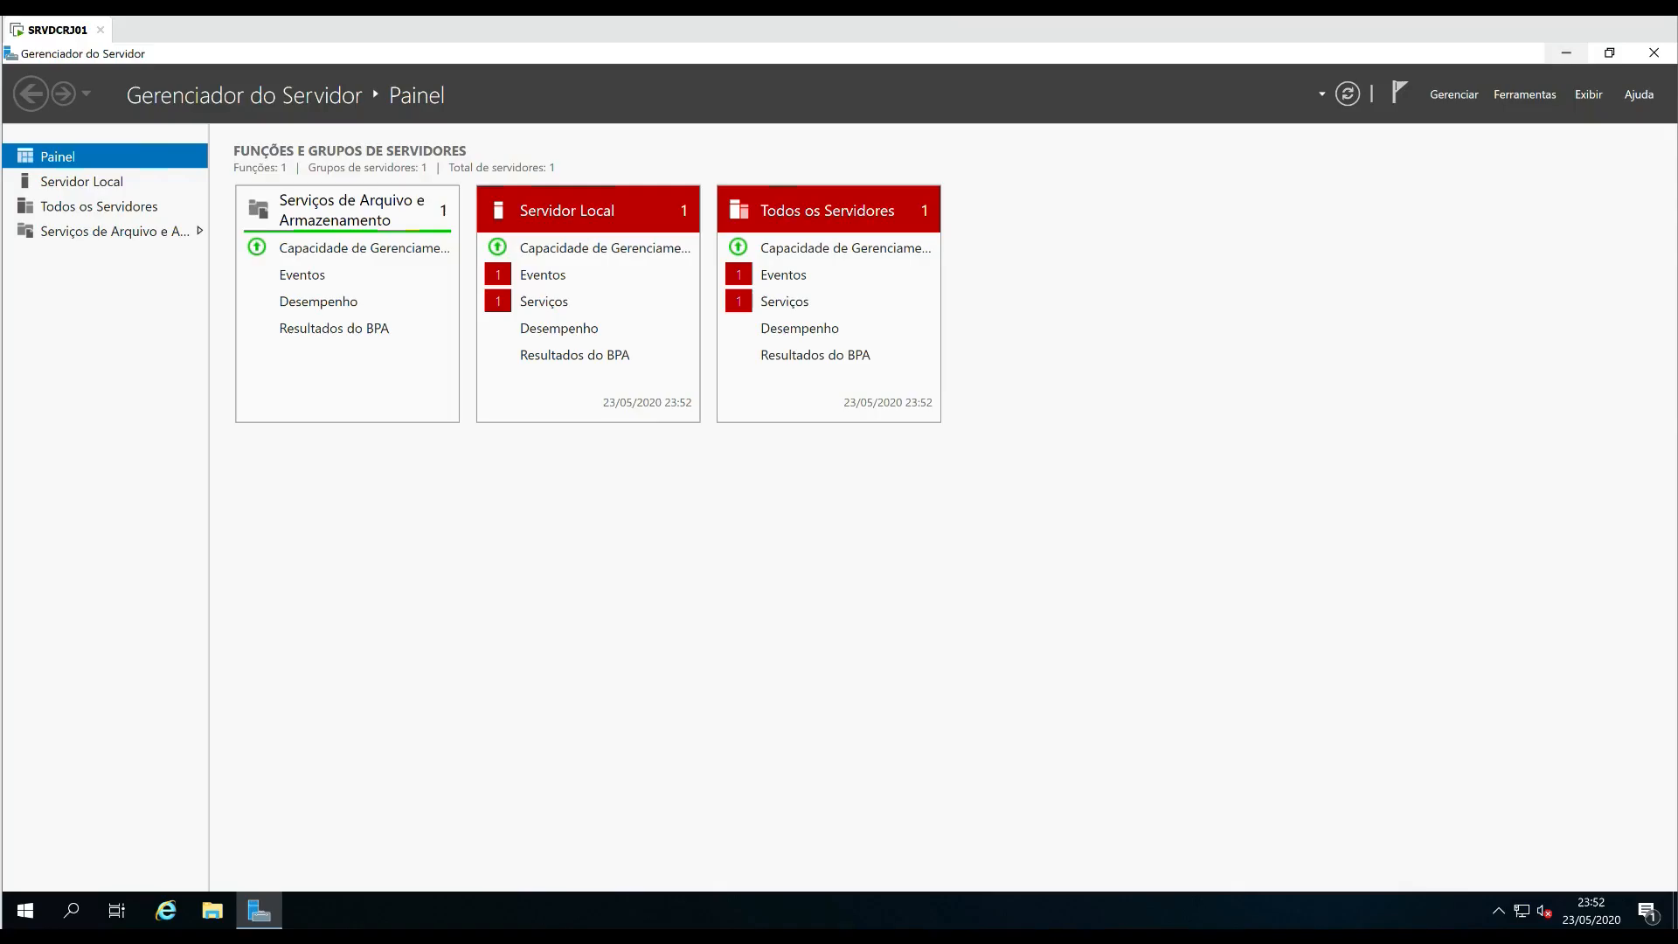
left_click(577, 301)
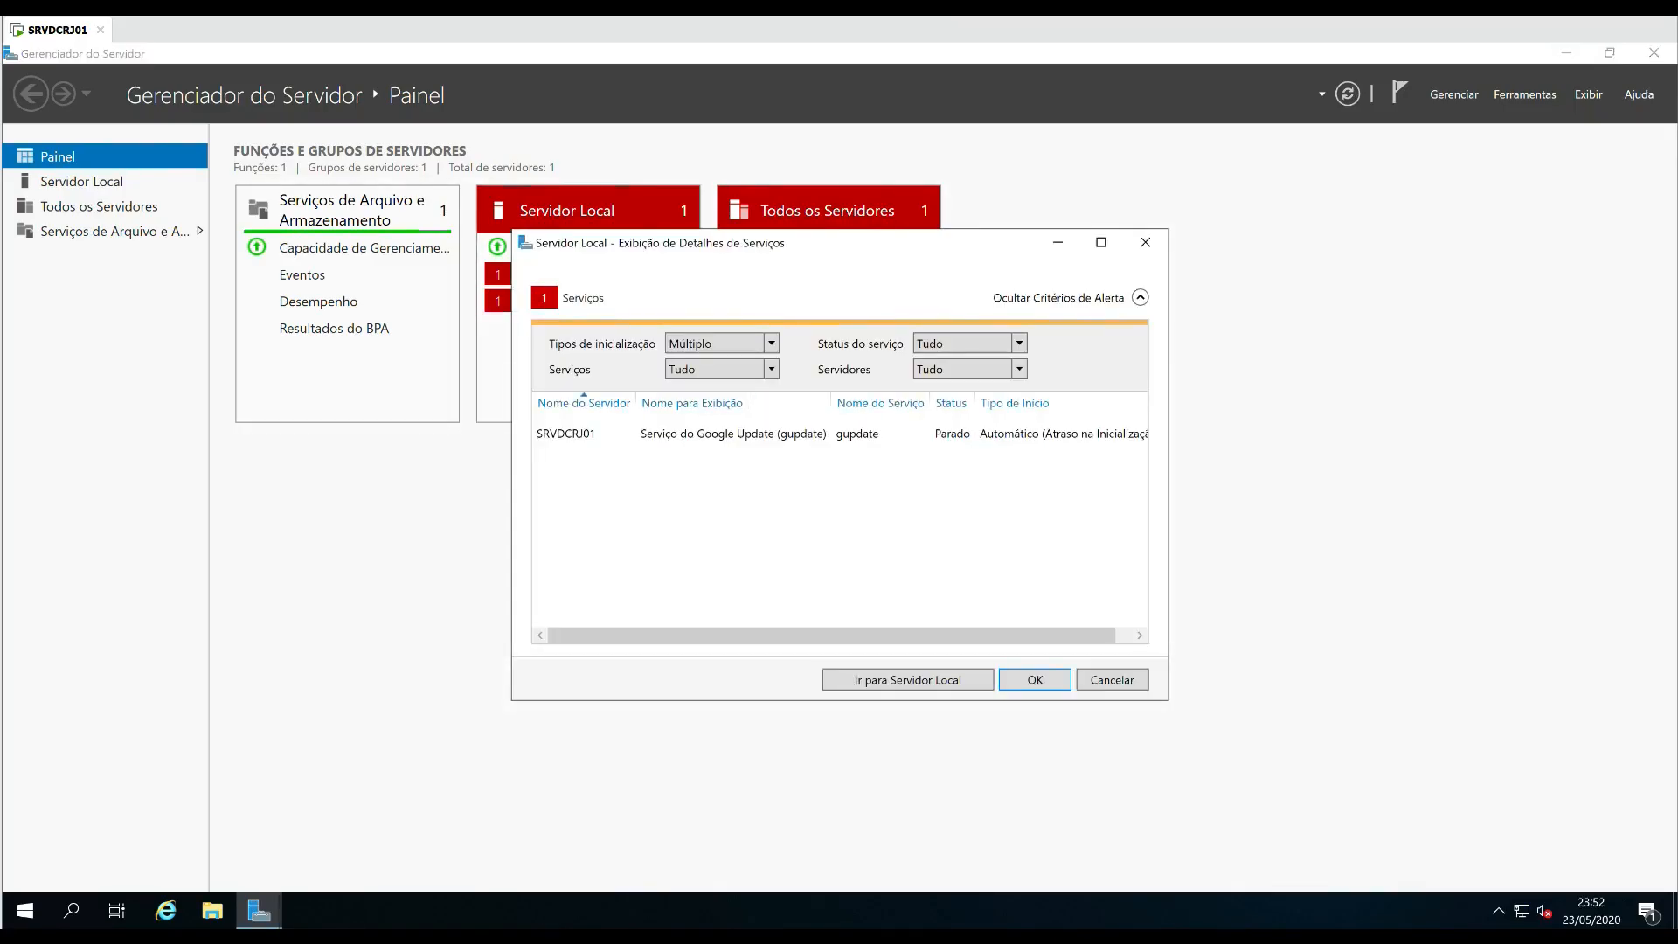
left_click(1144, 242)
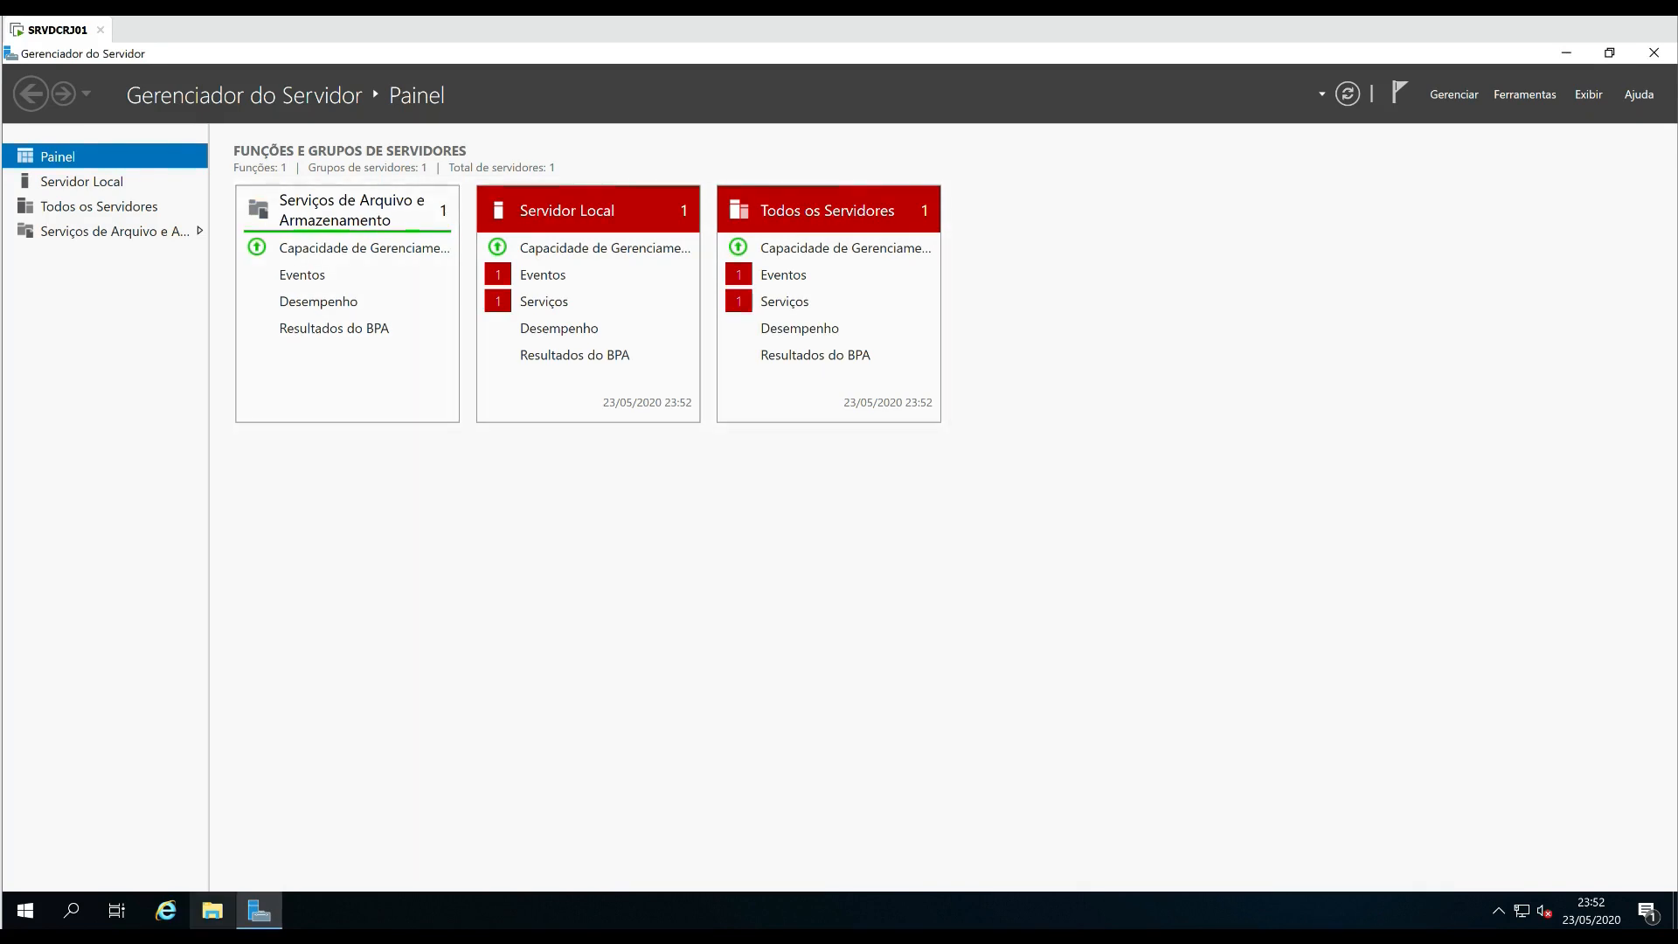
Check the computer's basic system information in the properties of Este Computador.
left_click(212, 911)
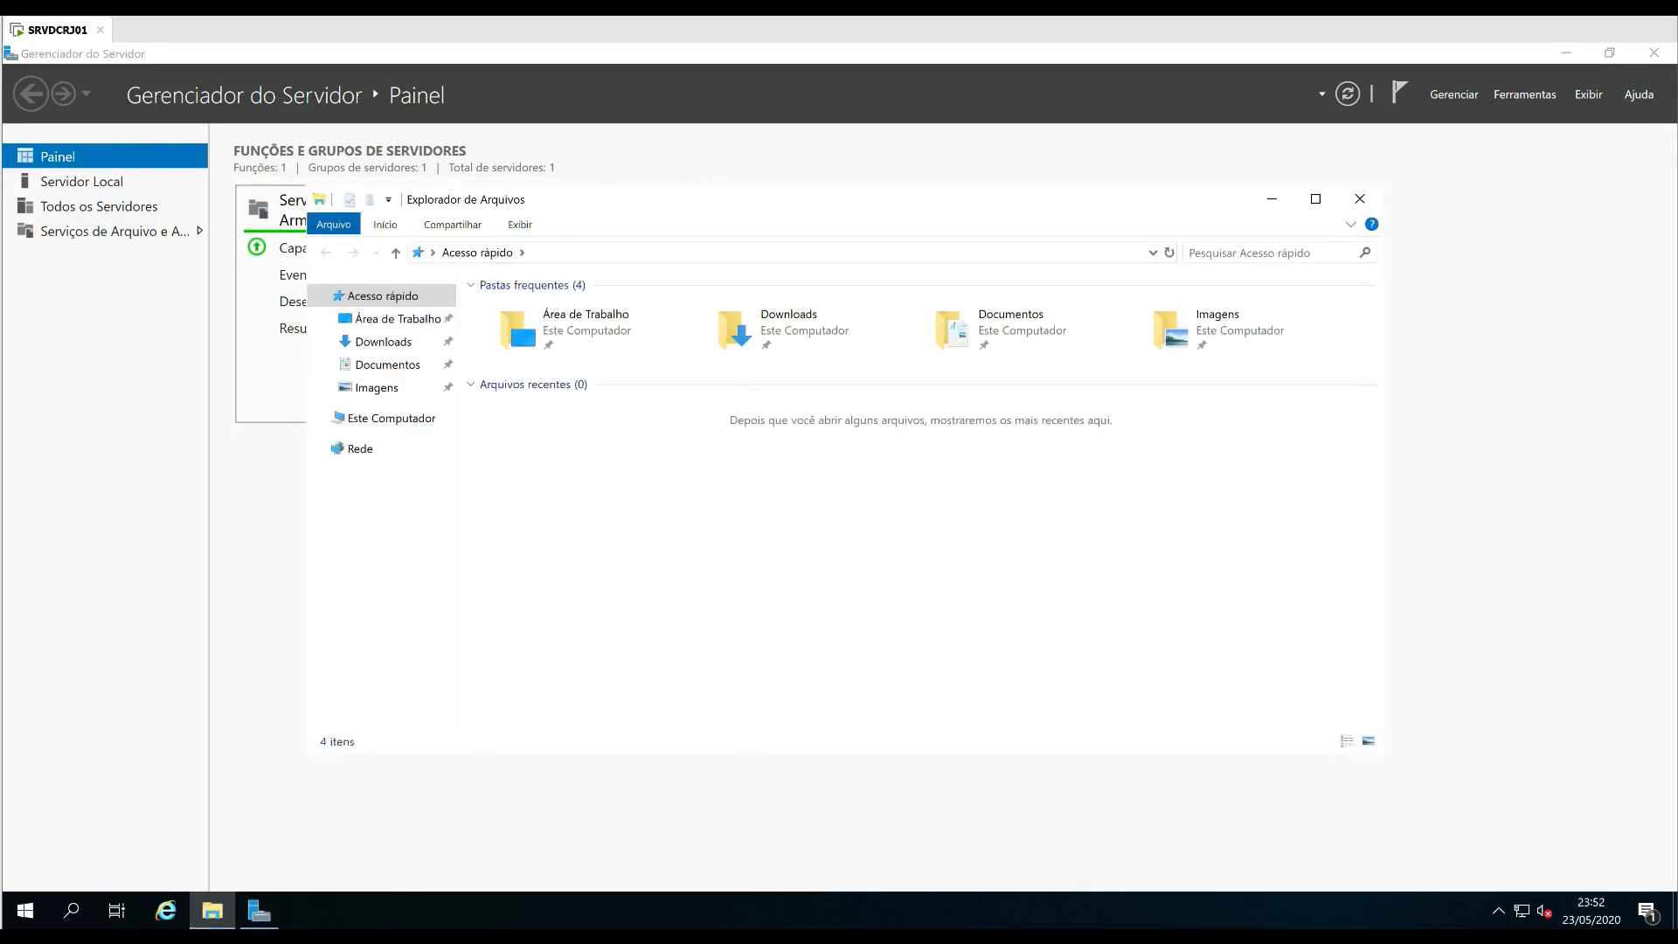
right_click(407, 417)
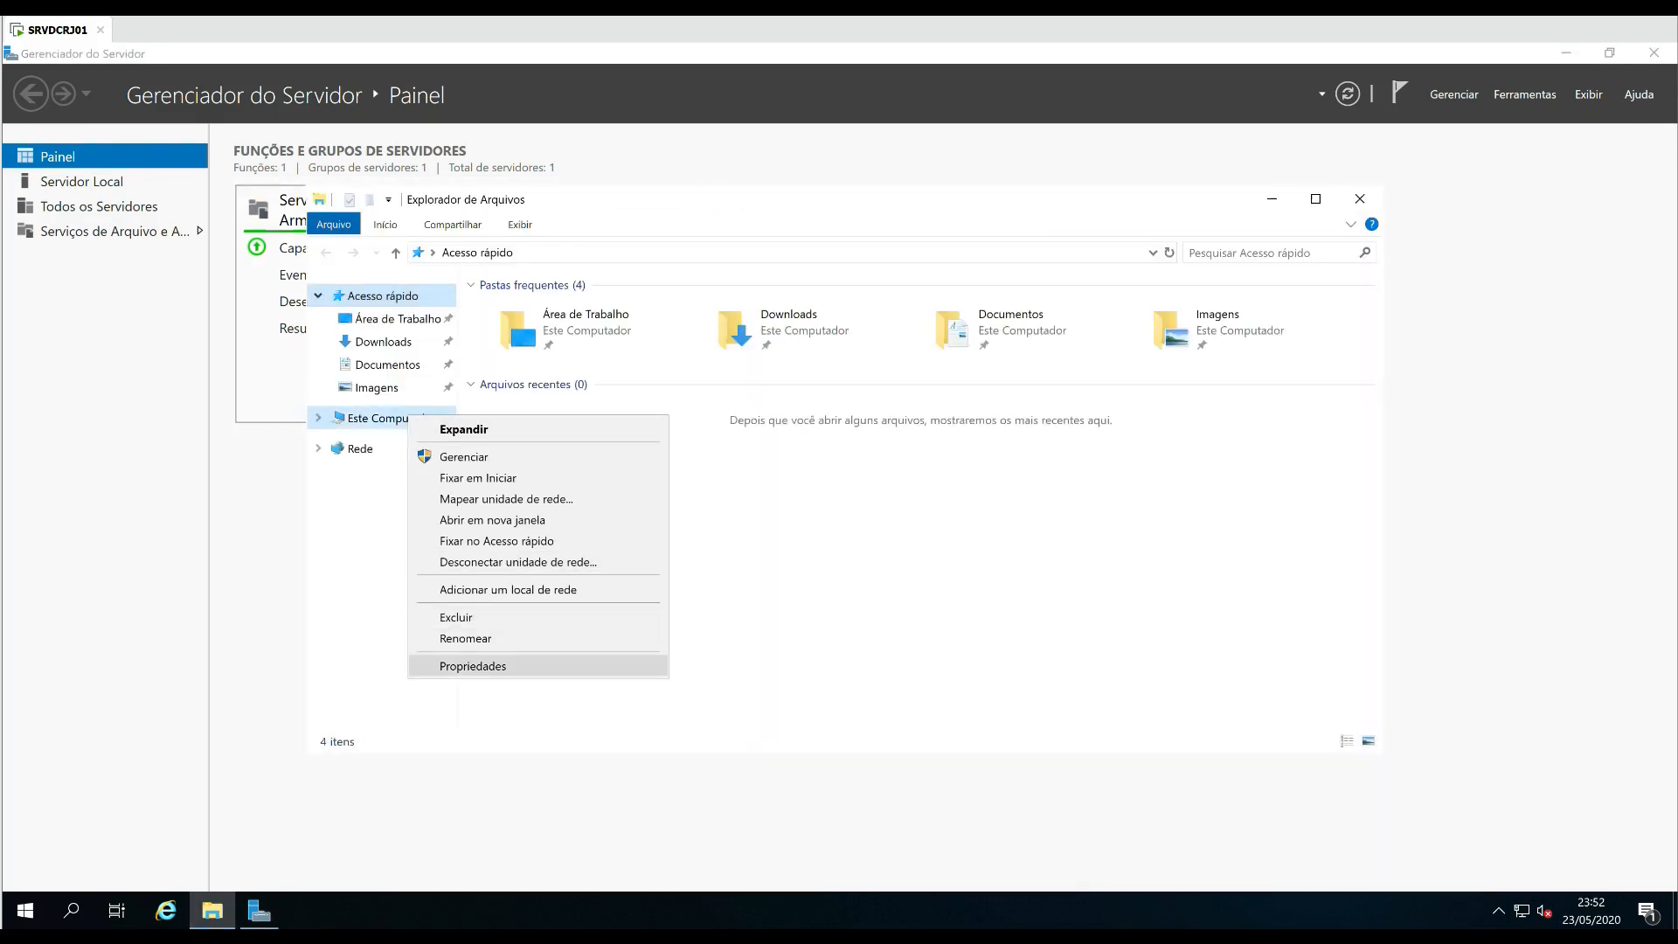
left_click(473, 666)
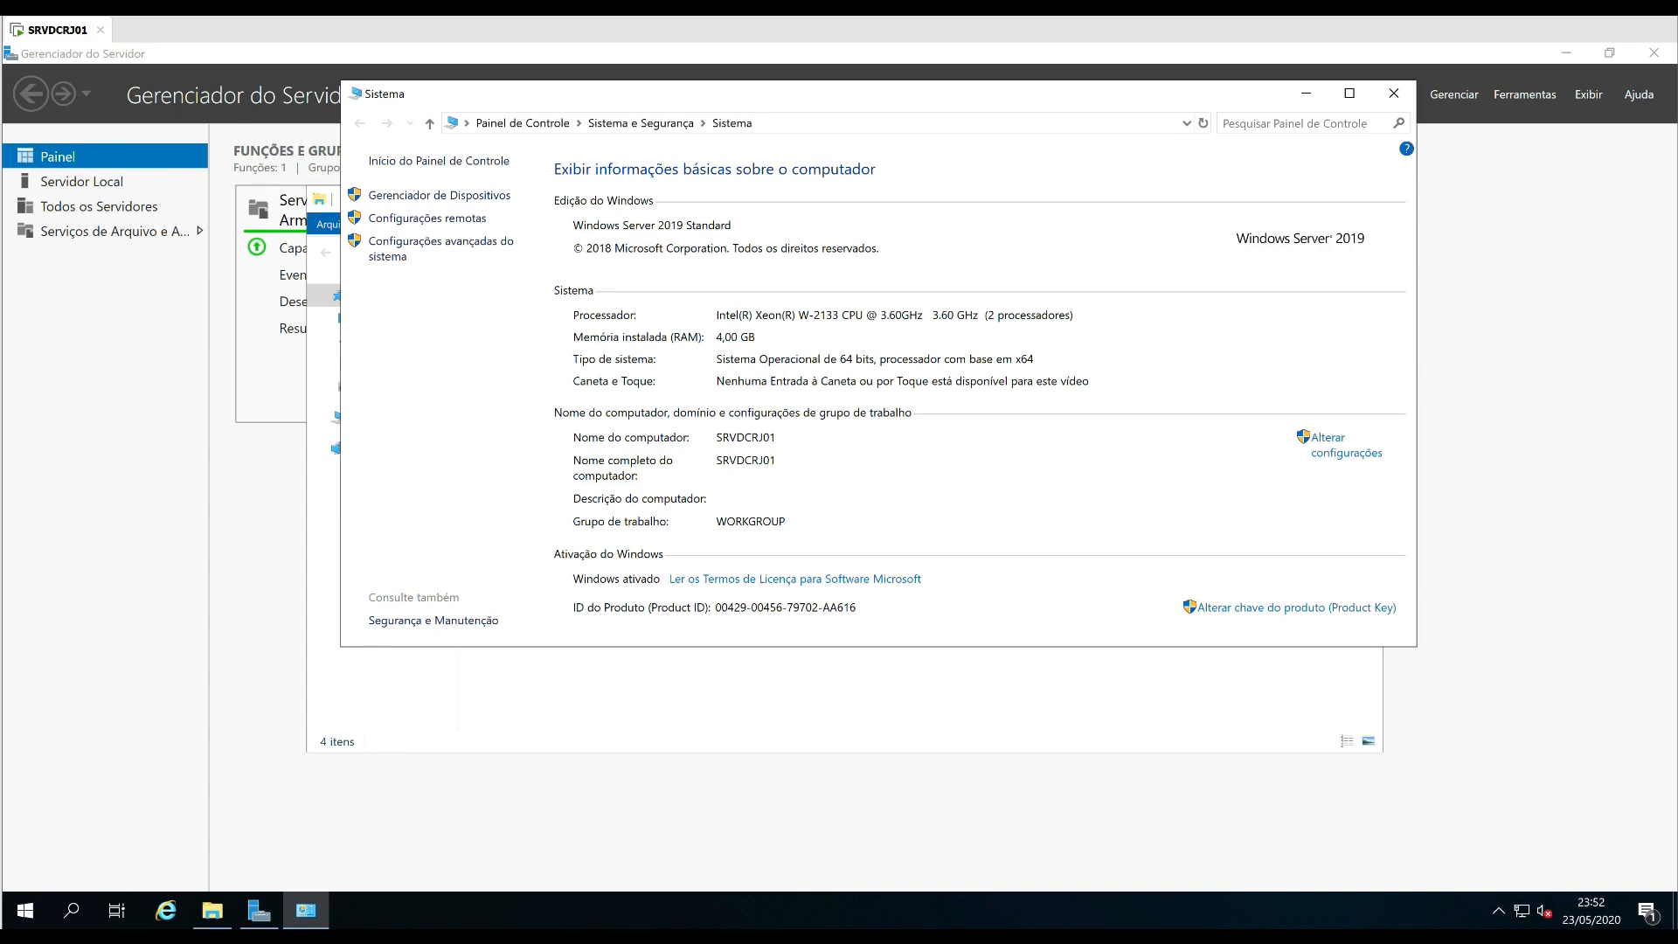
left_click(1393, 94)
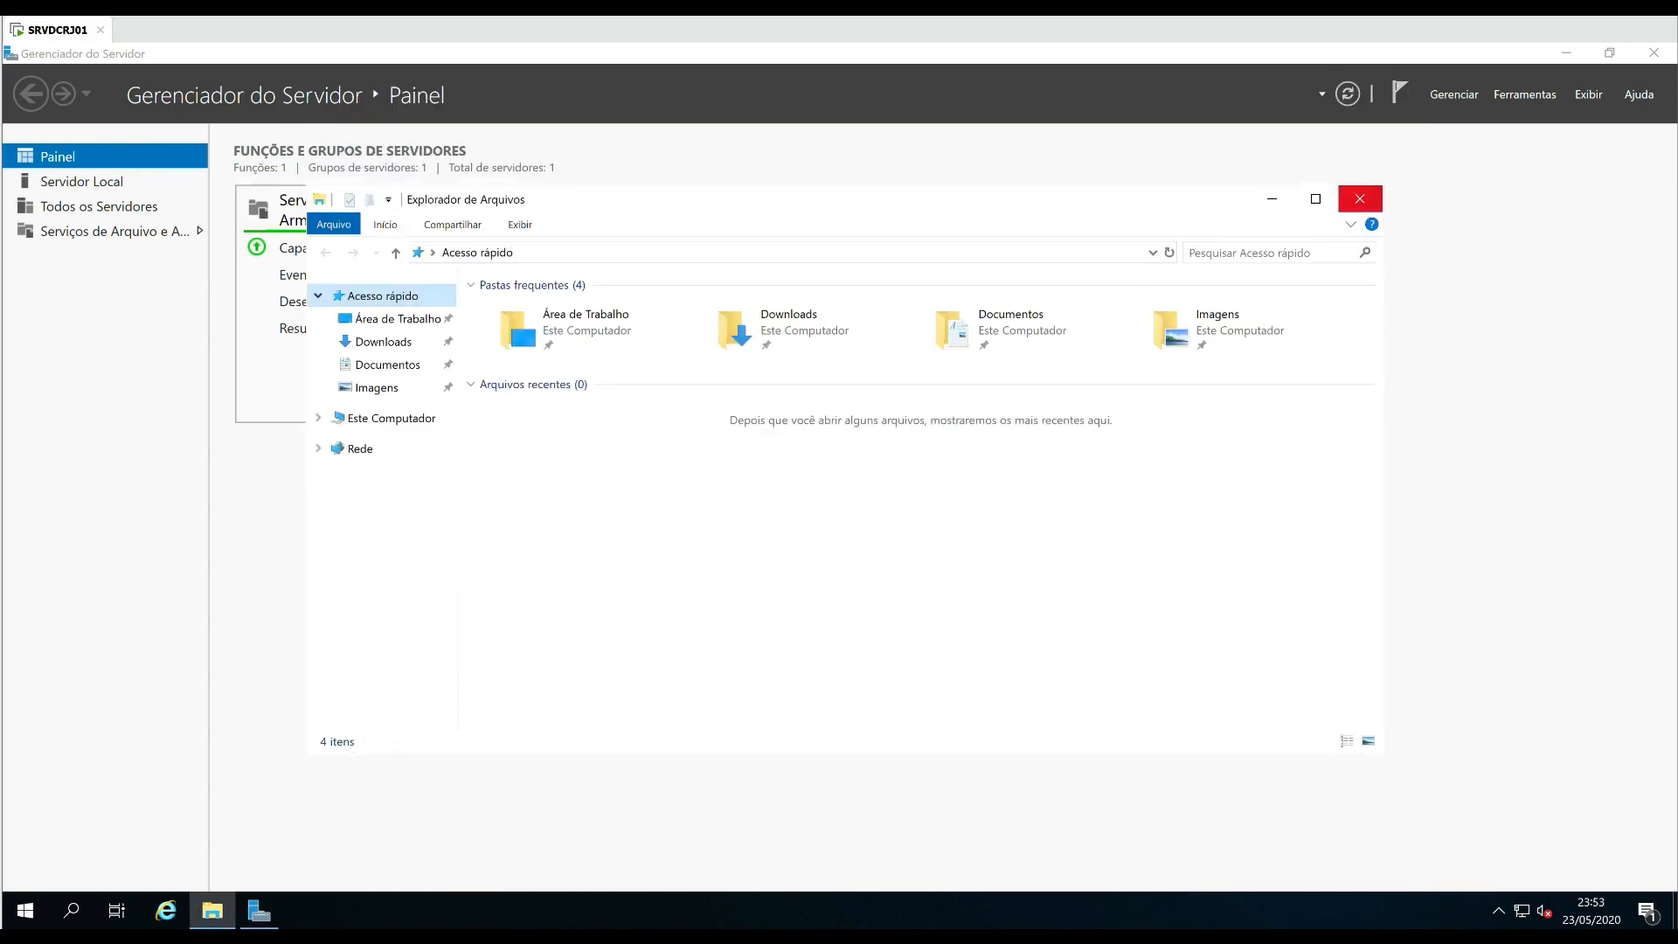
left_click(1360, 197)
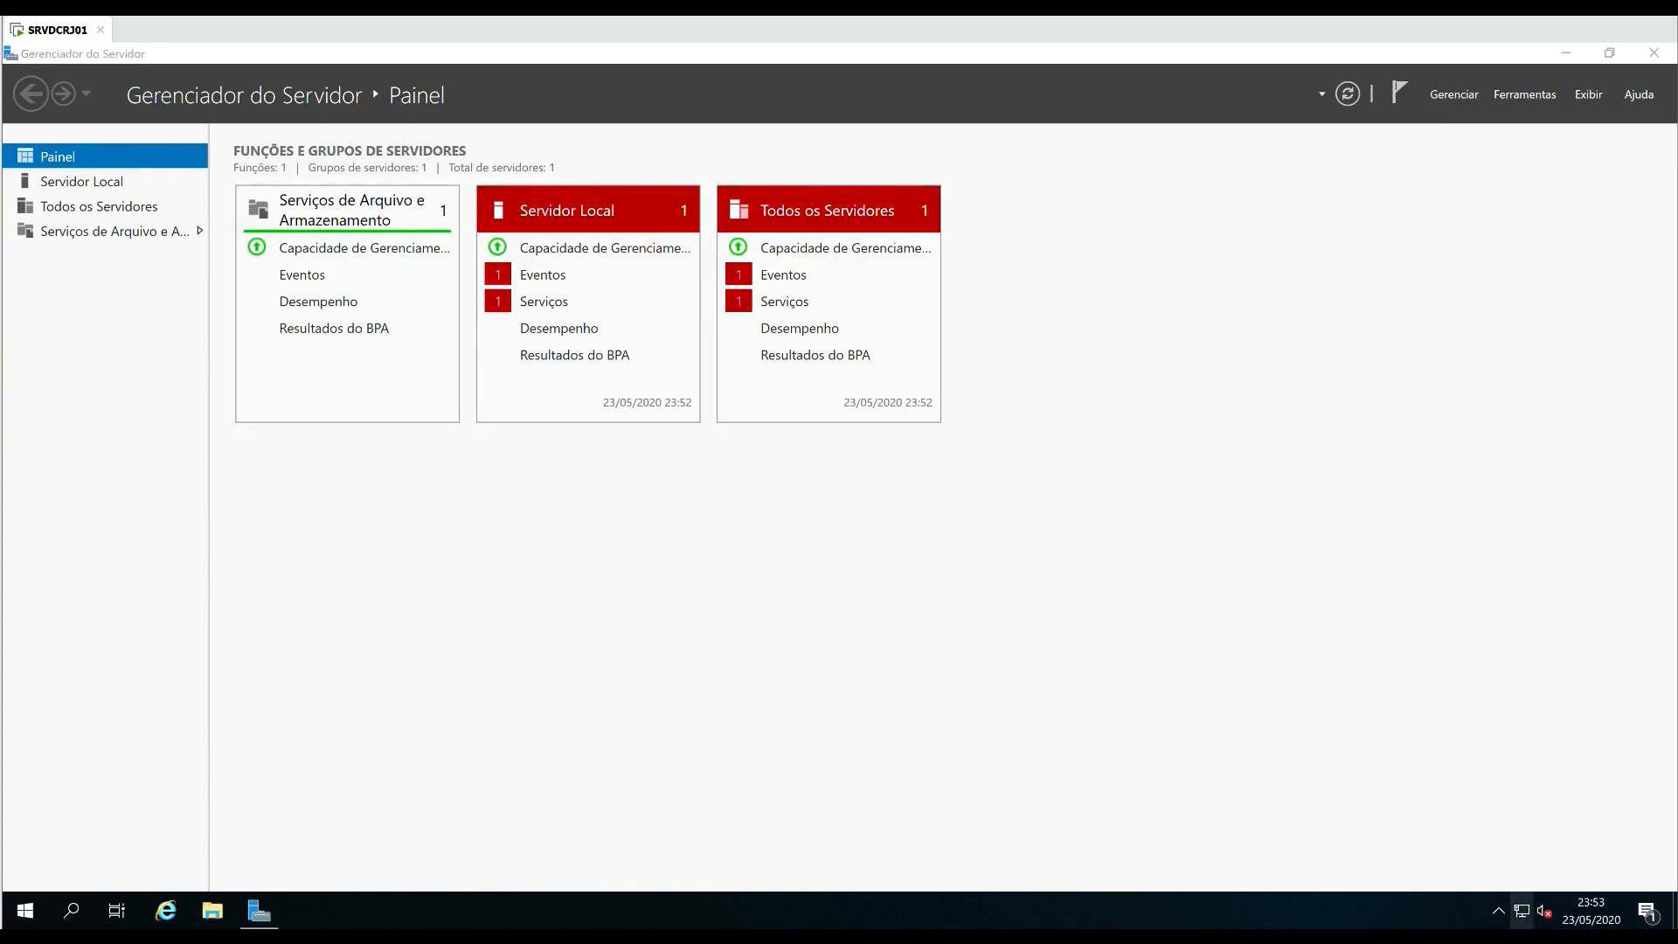
Check the IPv4 address, gateway and DNS servers in the Ethernet0 adapter's connection details.
right_click(1521, 910)
left_click(1485, 885)
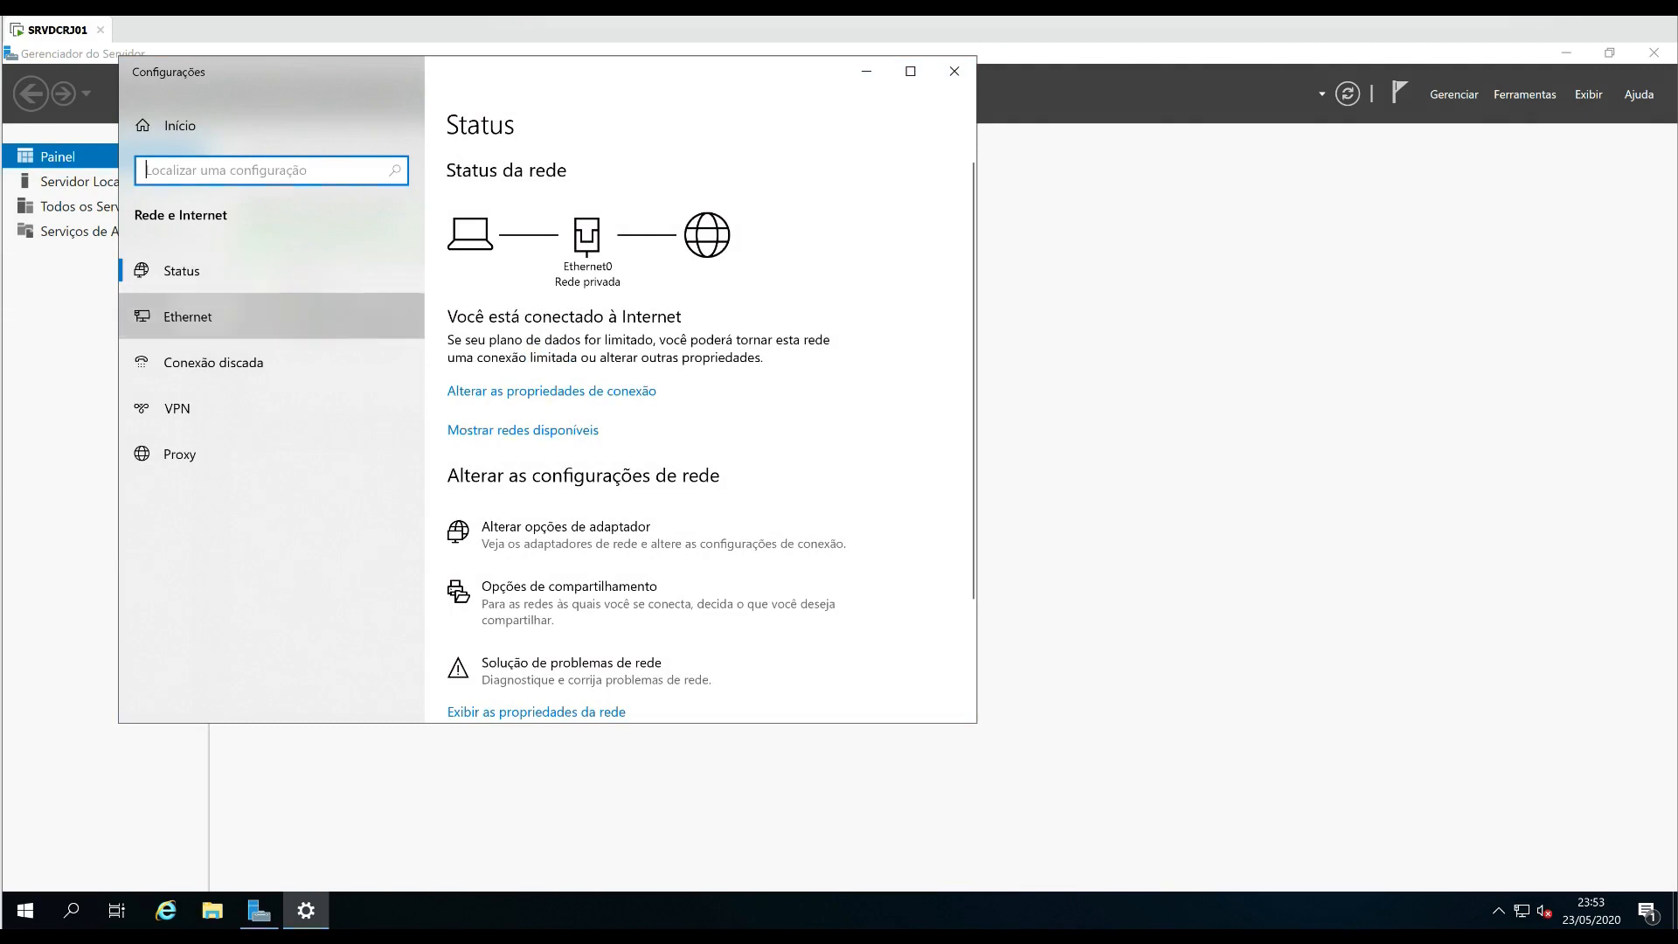
left_click(187, 316)
left_click(550, 329)
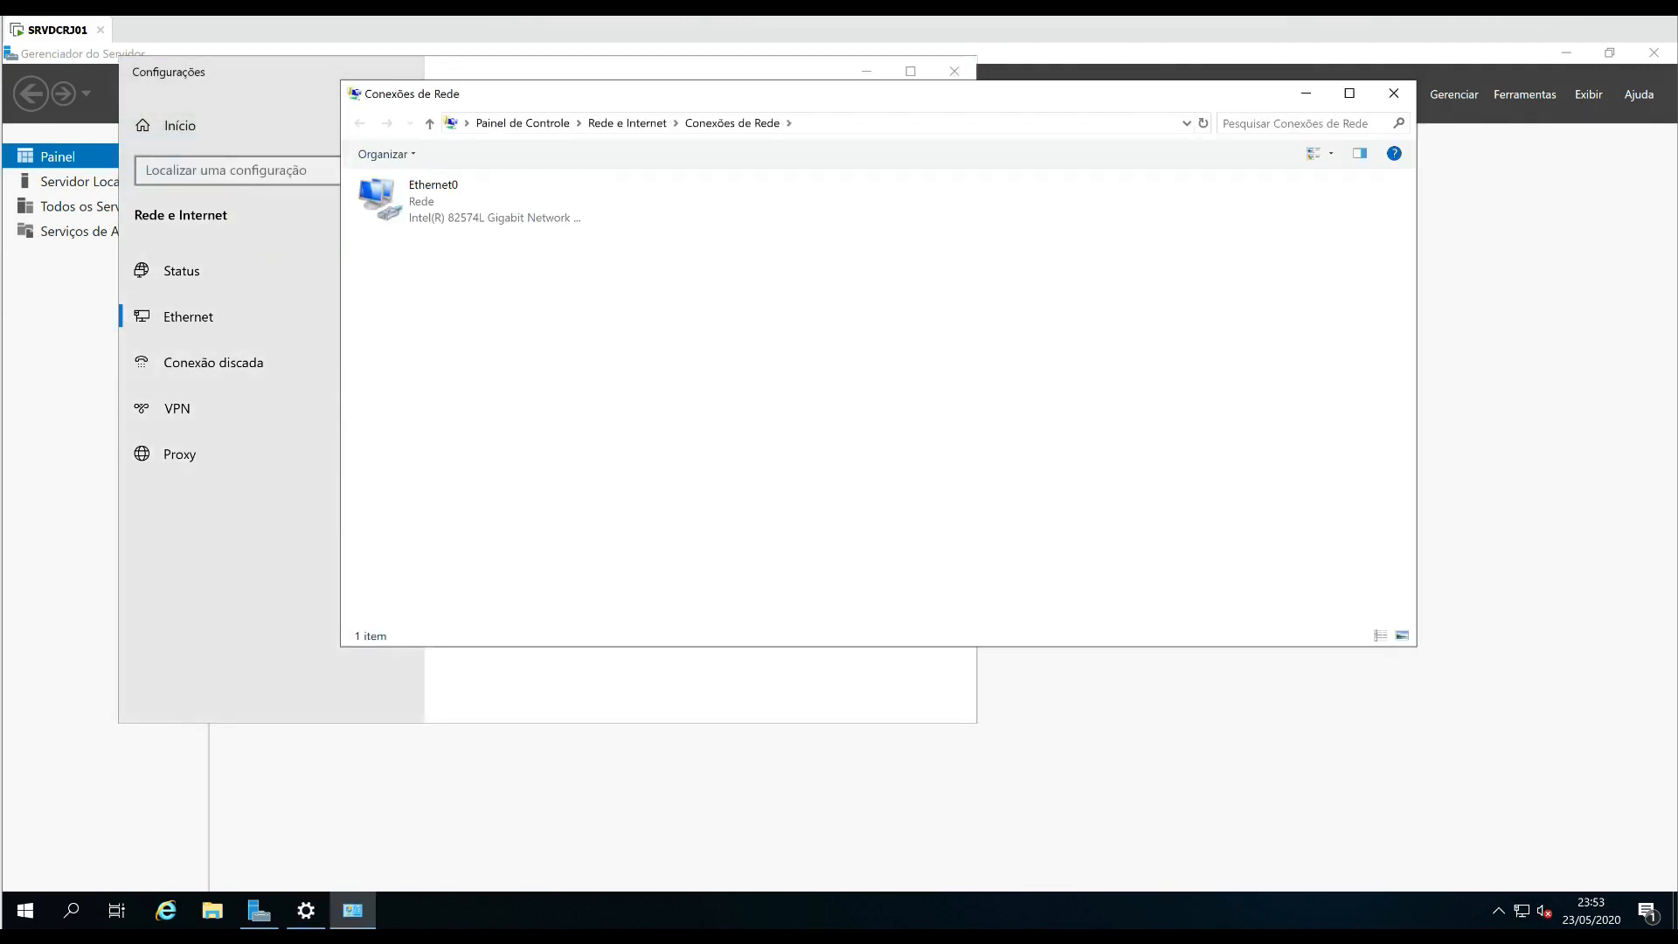
double_click(473, 200)
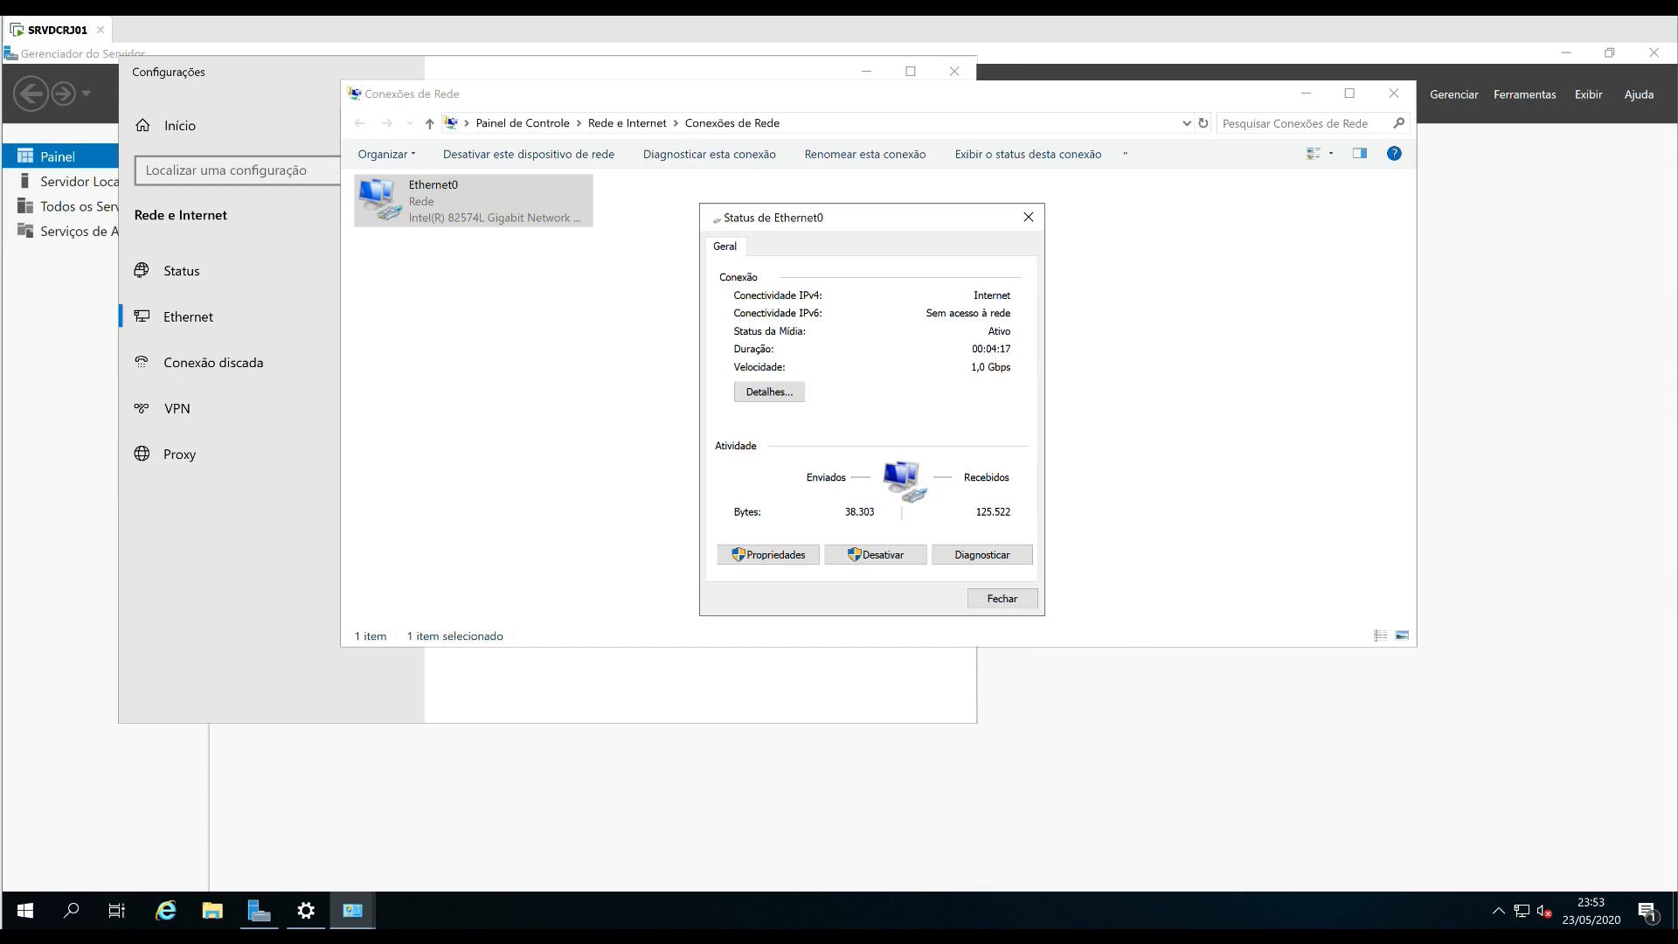
left_click(769, 391)
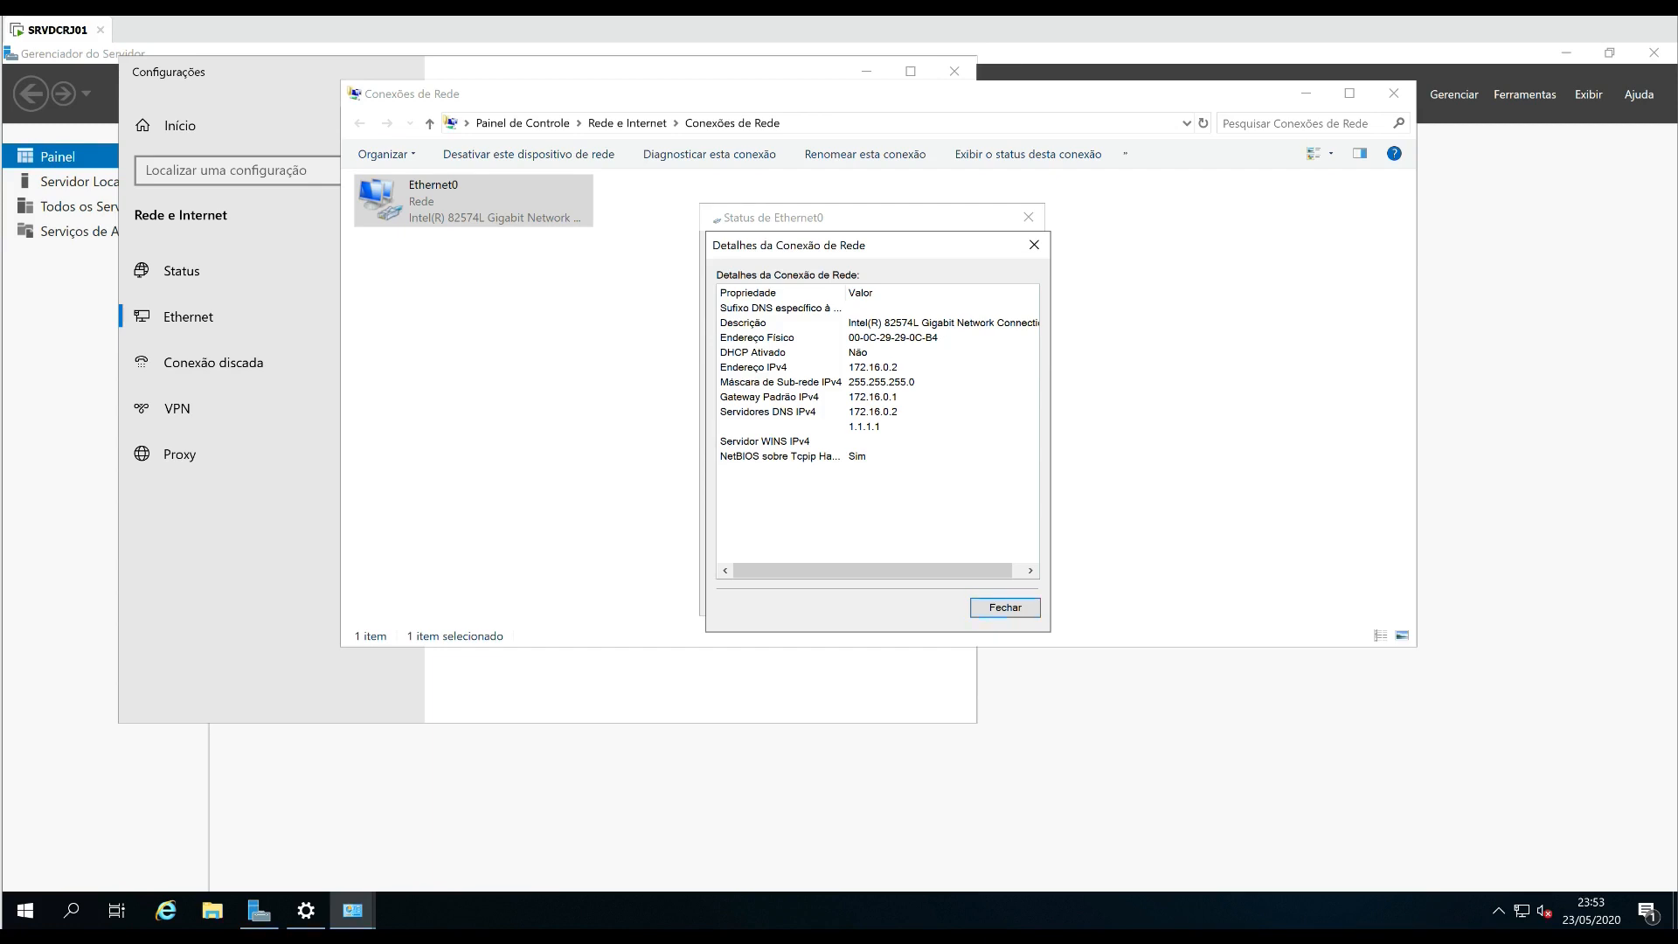
left_click(1005, 606)
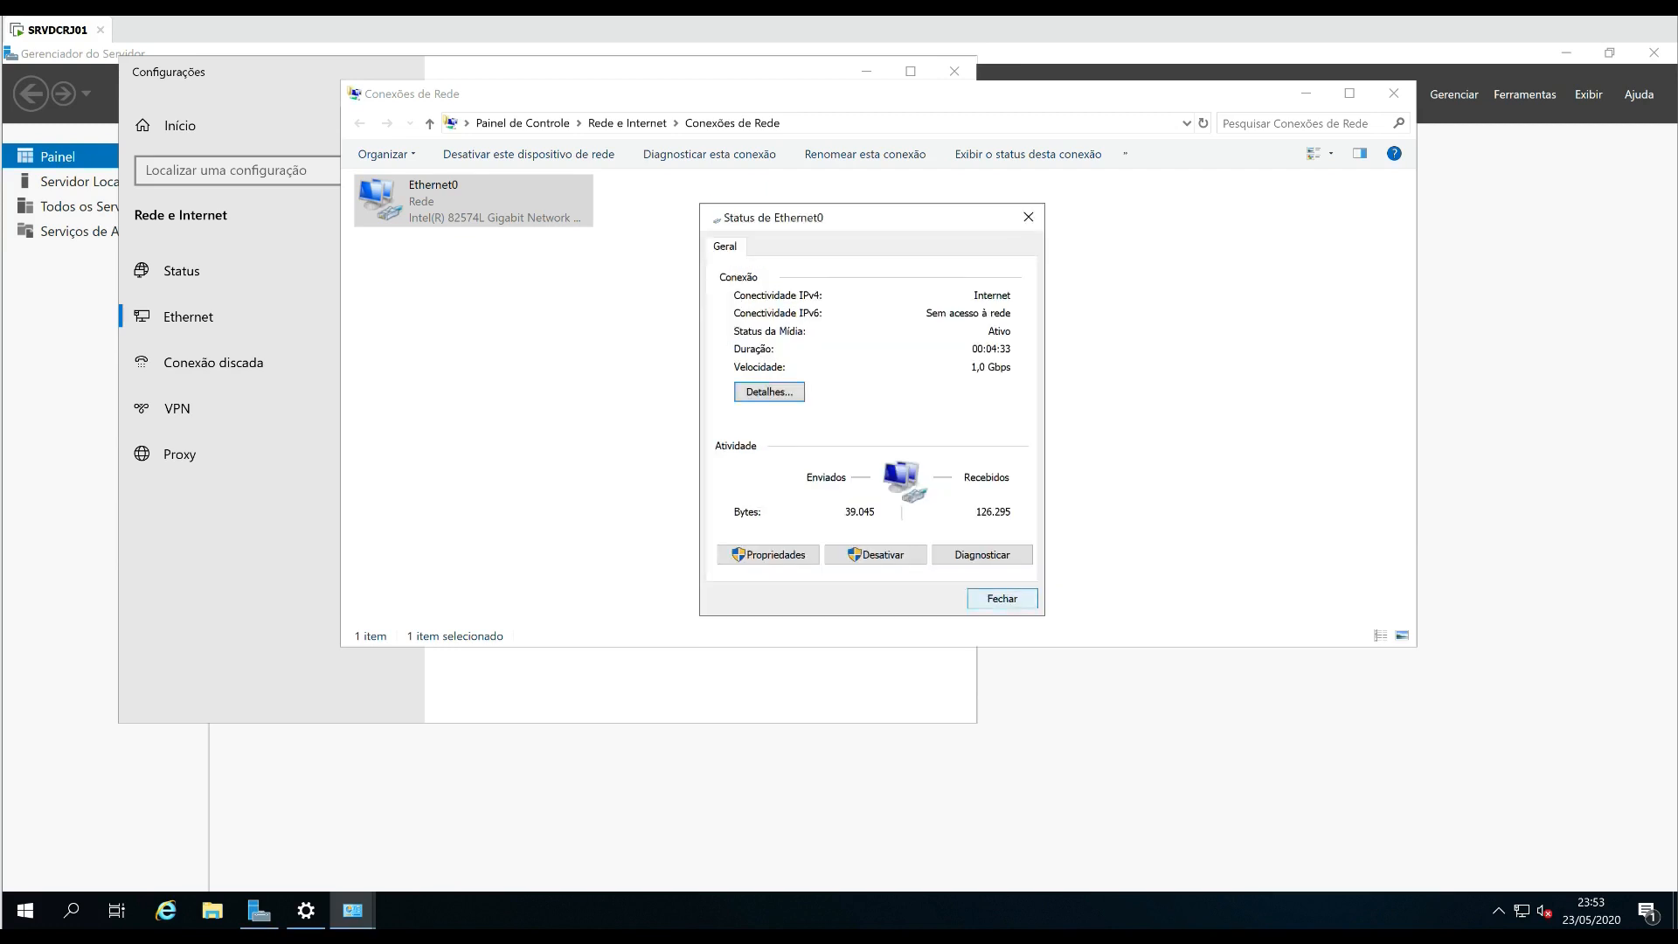
left_click(1002, 597)
left_click(1394, 93)
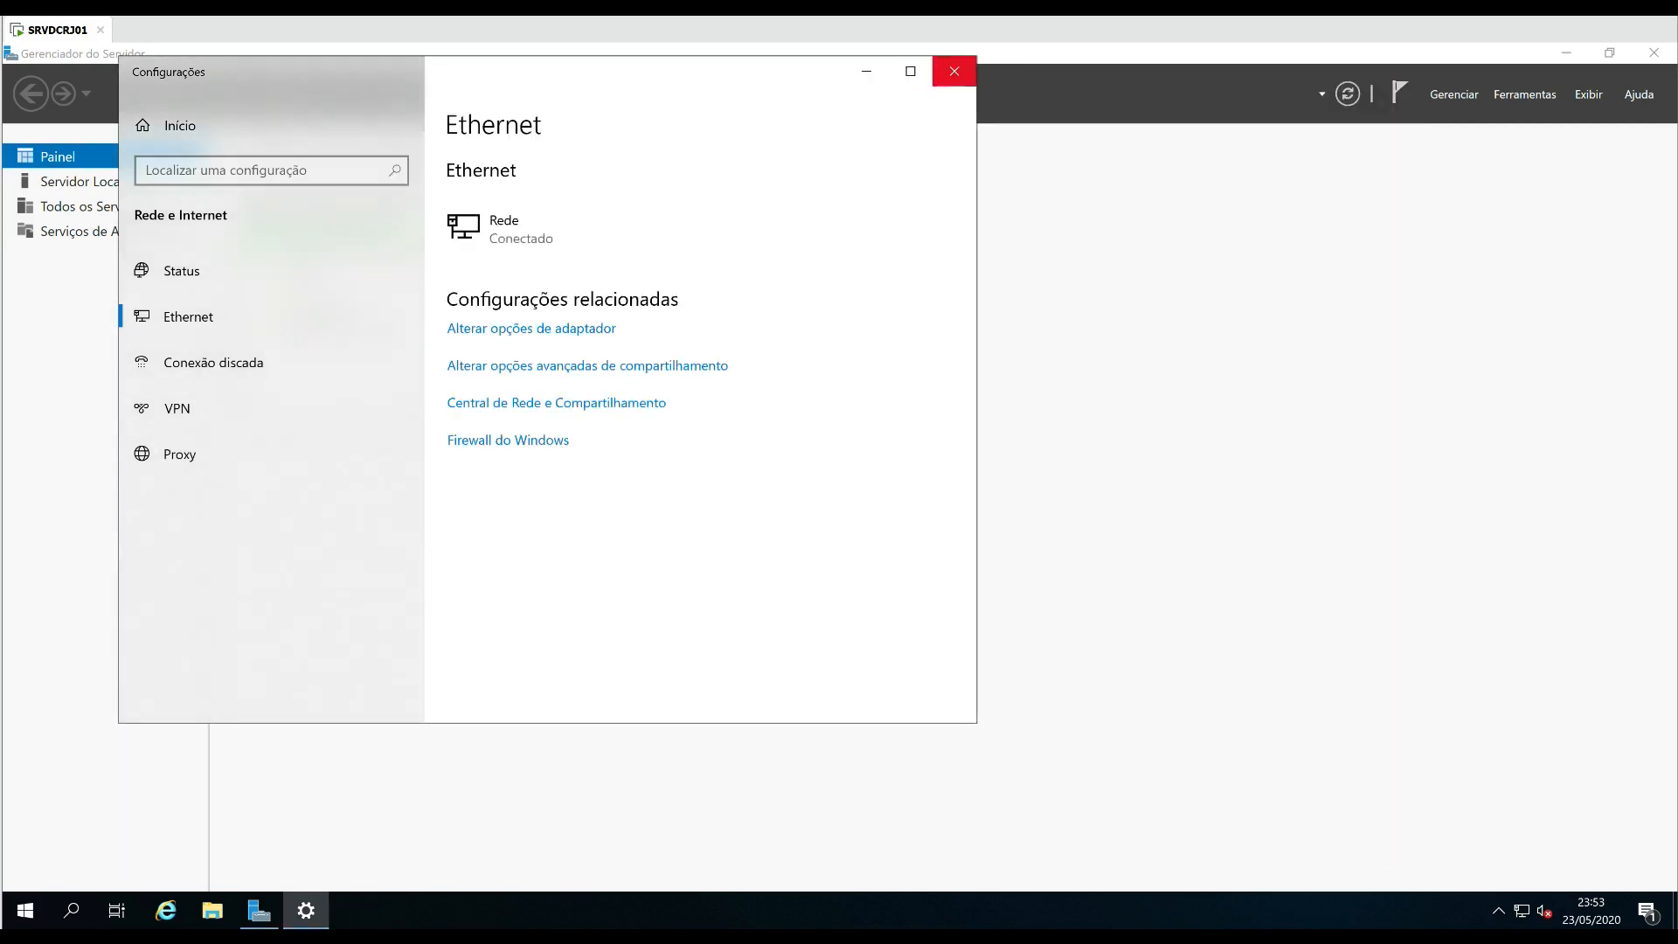
left_click(954, 71)
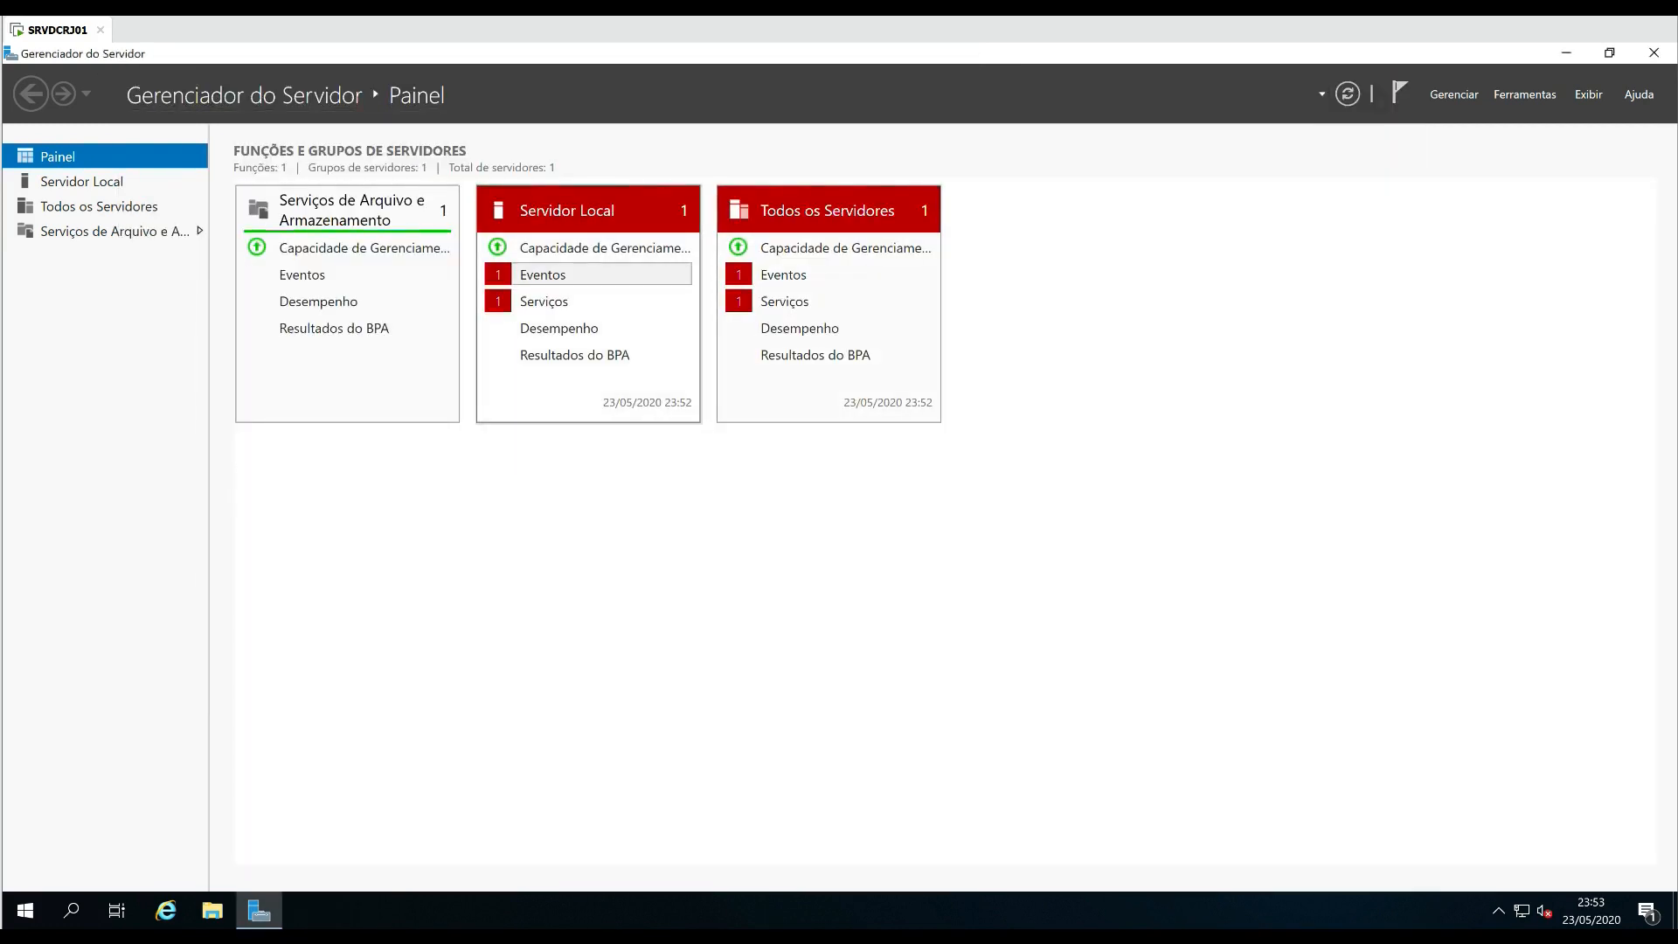
Hide the critical event alert listed for Servidor Local.
left_click(542, 274)
left_click(605, 489)
left_click(604, 430)
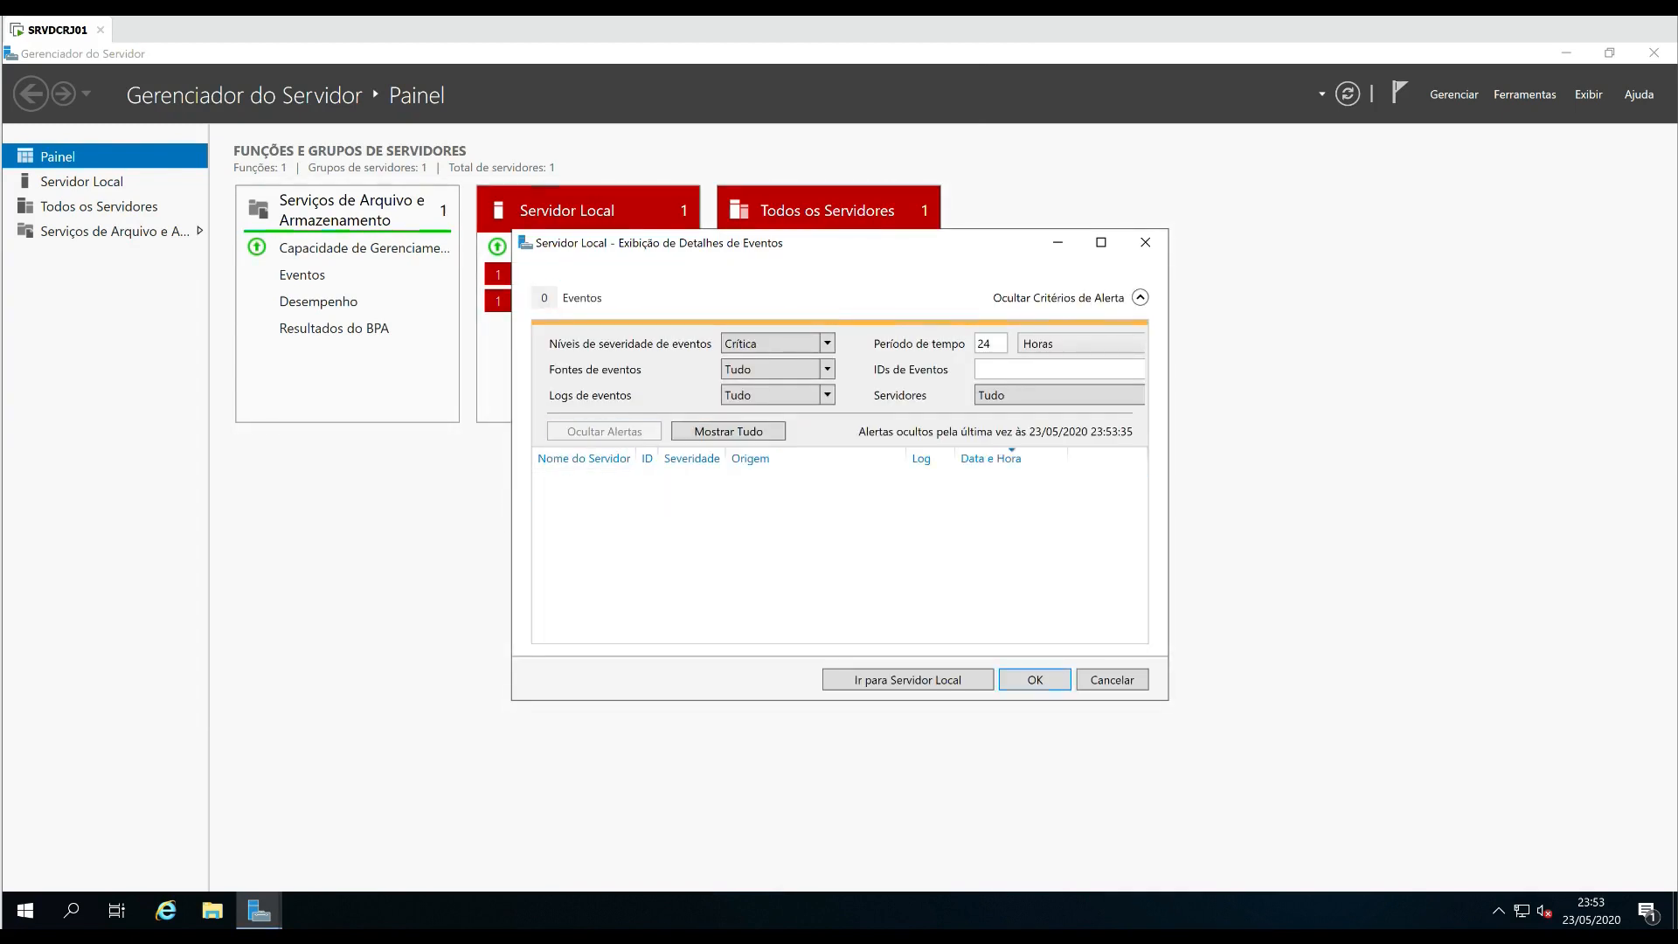
left_click(1034, 680)
Hide the critical Kernel-Power event alert listed for Todos os Servidores.
left_click(783, 274)
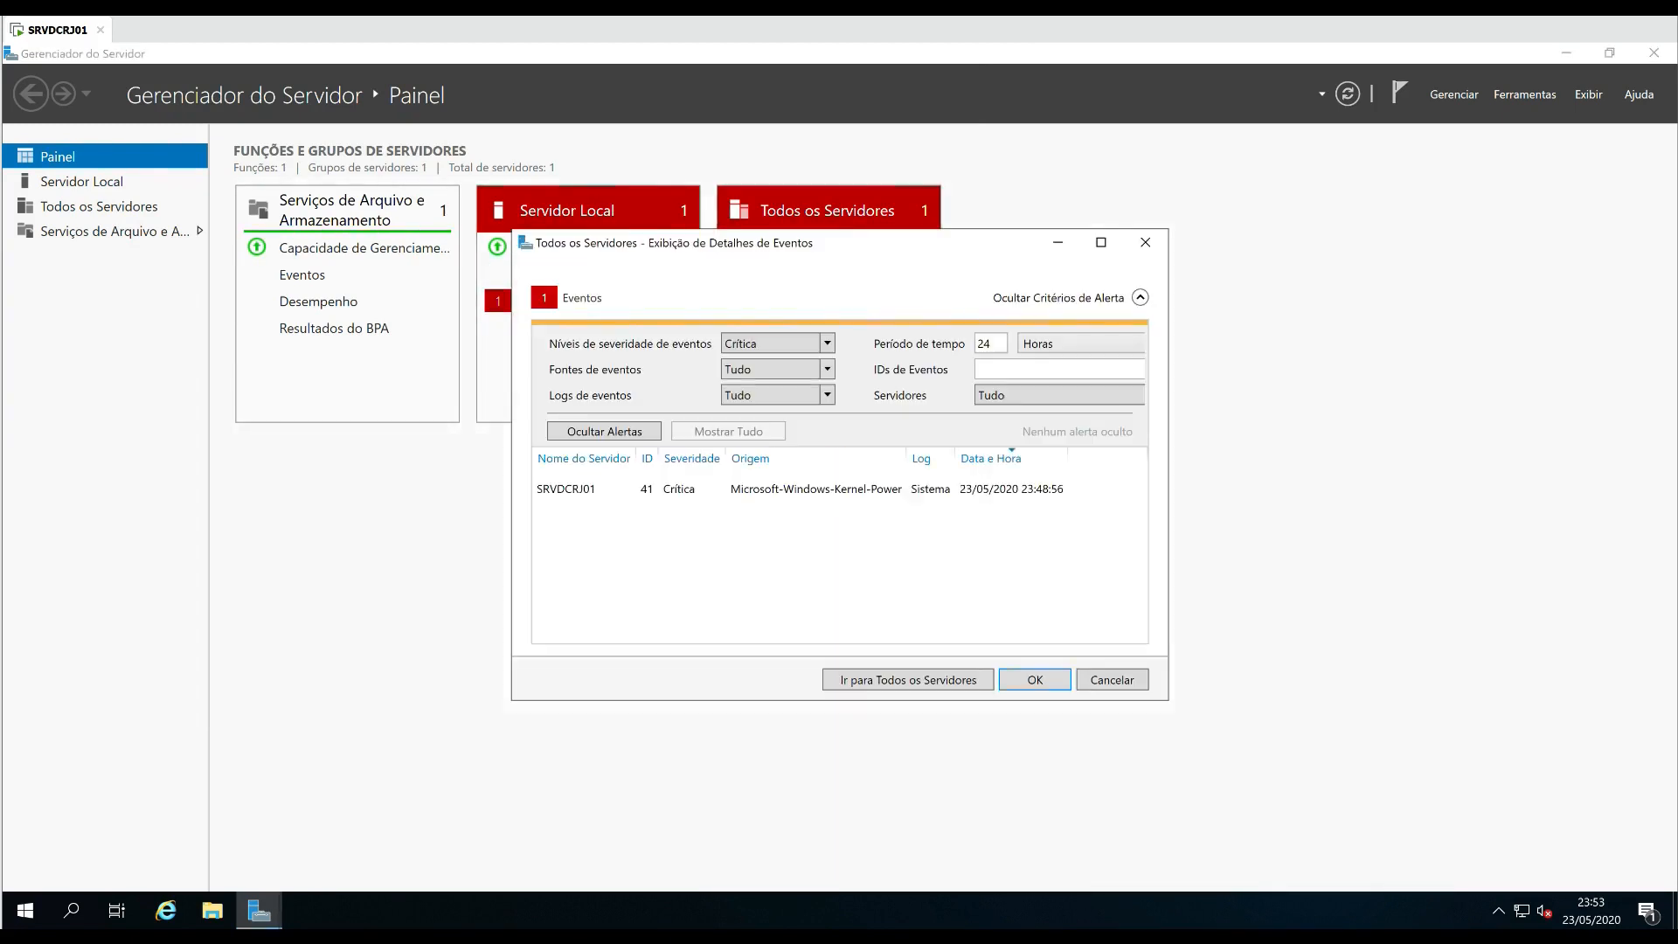
left_click(605, 488)
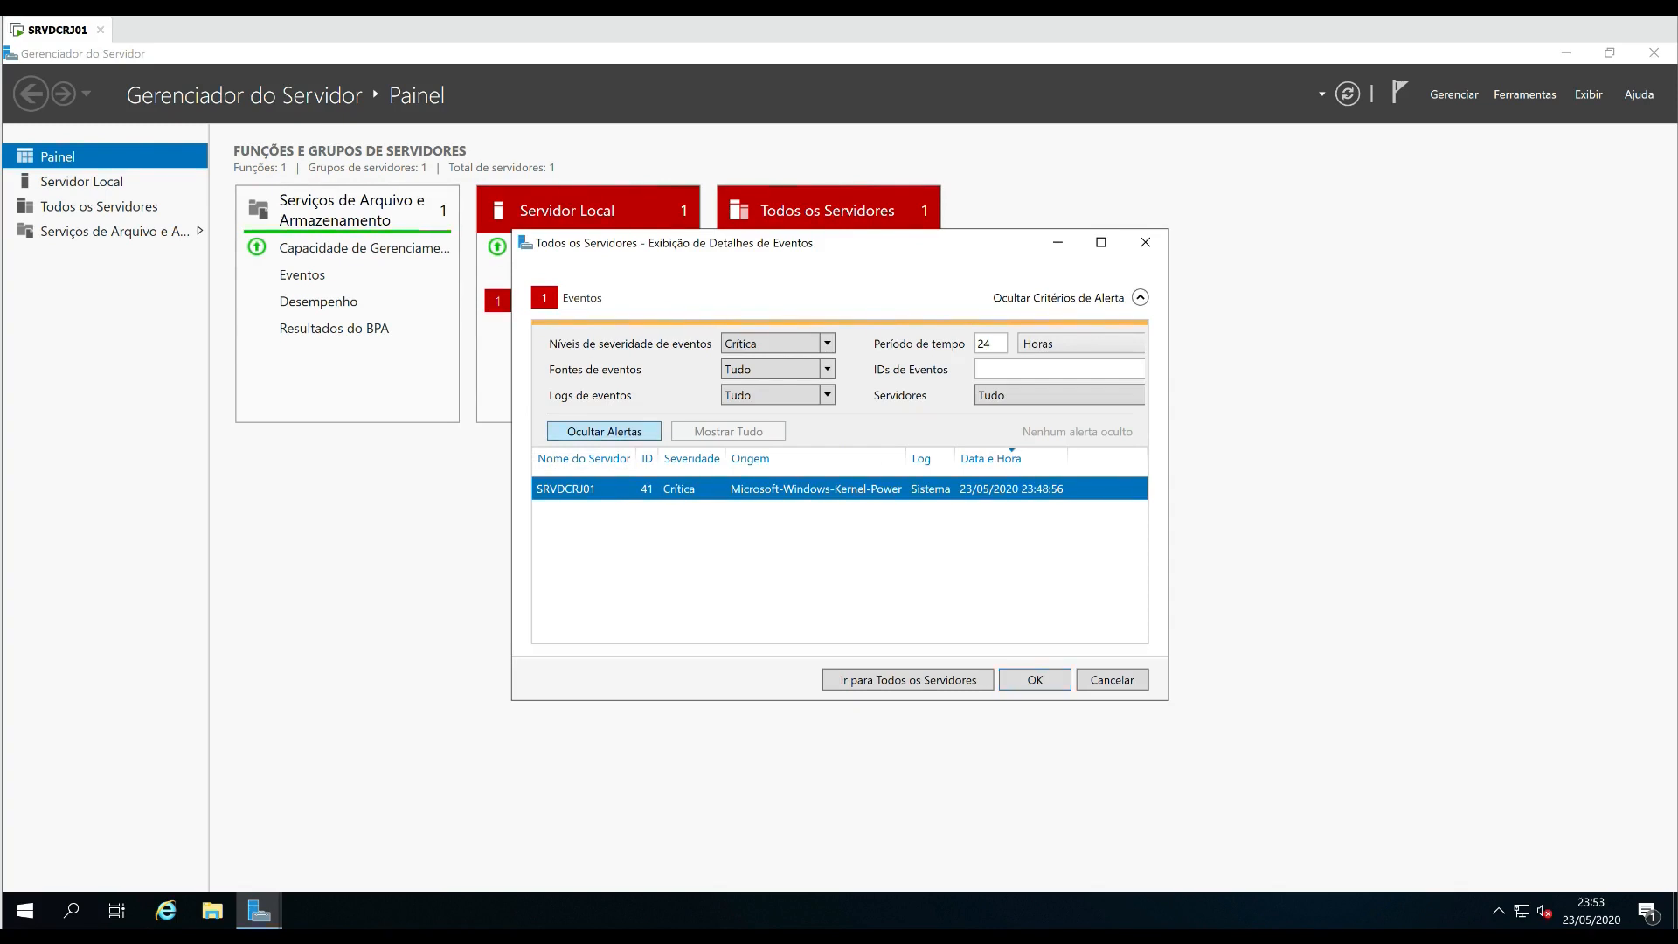
left_click(605, 431)
left_click(1035, 680)
Start the Google Update (gupdate) service from the Servidor Local alerts and check the service alerts for Todos os Servidores.
left_click(541, 301)
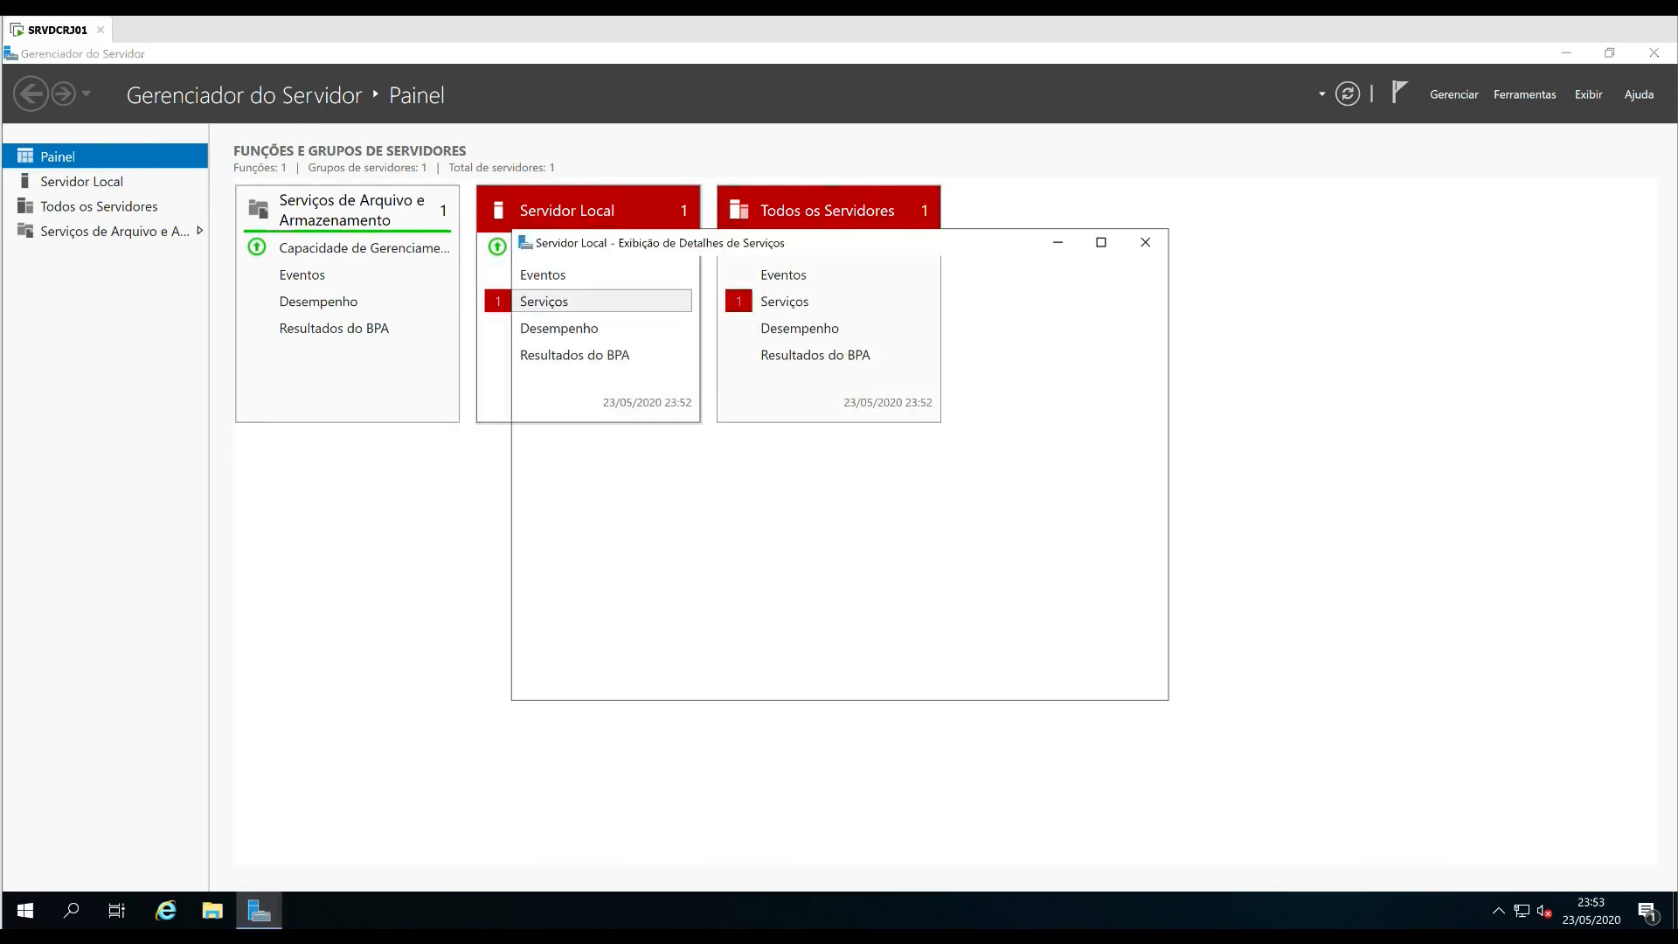
left_click(732, 433)
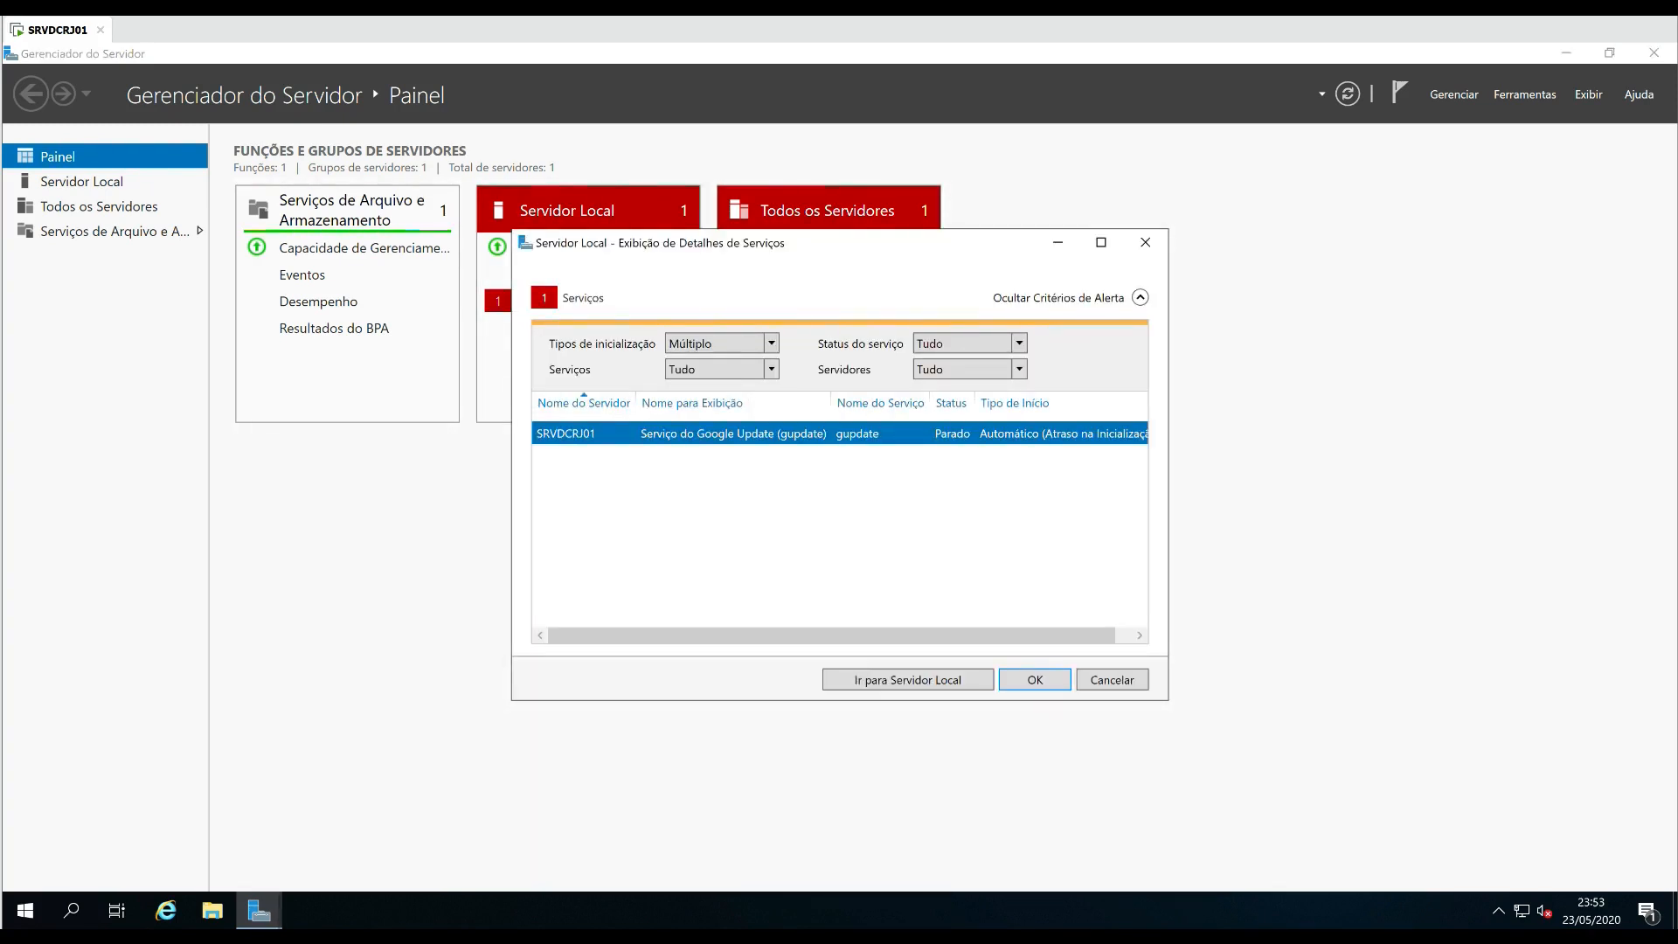
right_click(686, 426)
left_click(743, 437)
left_click(1035, 680)
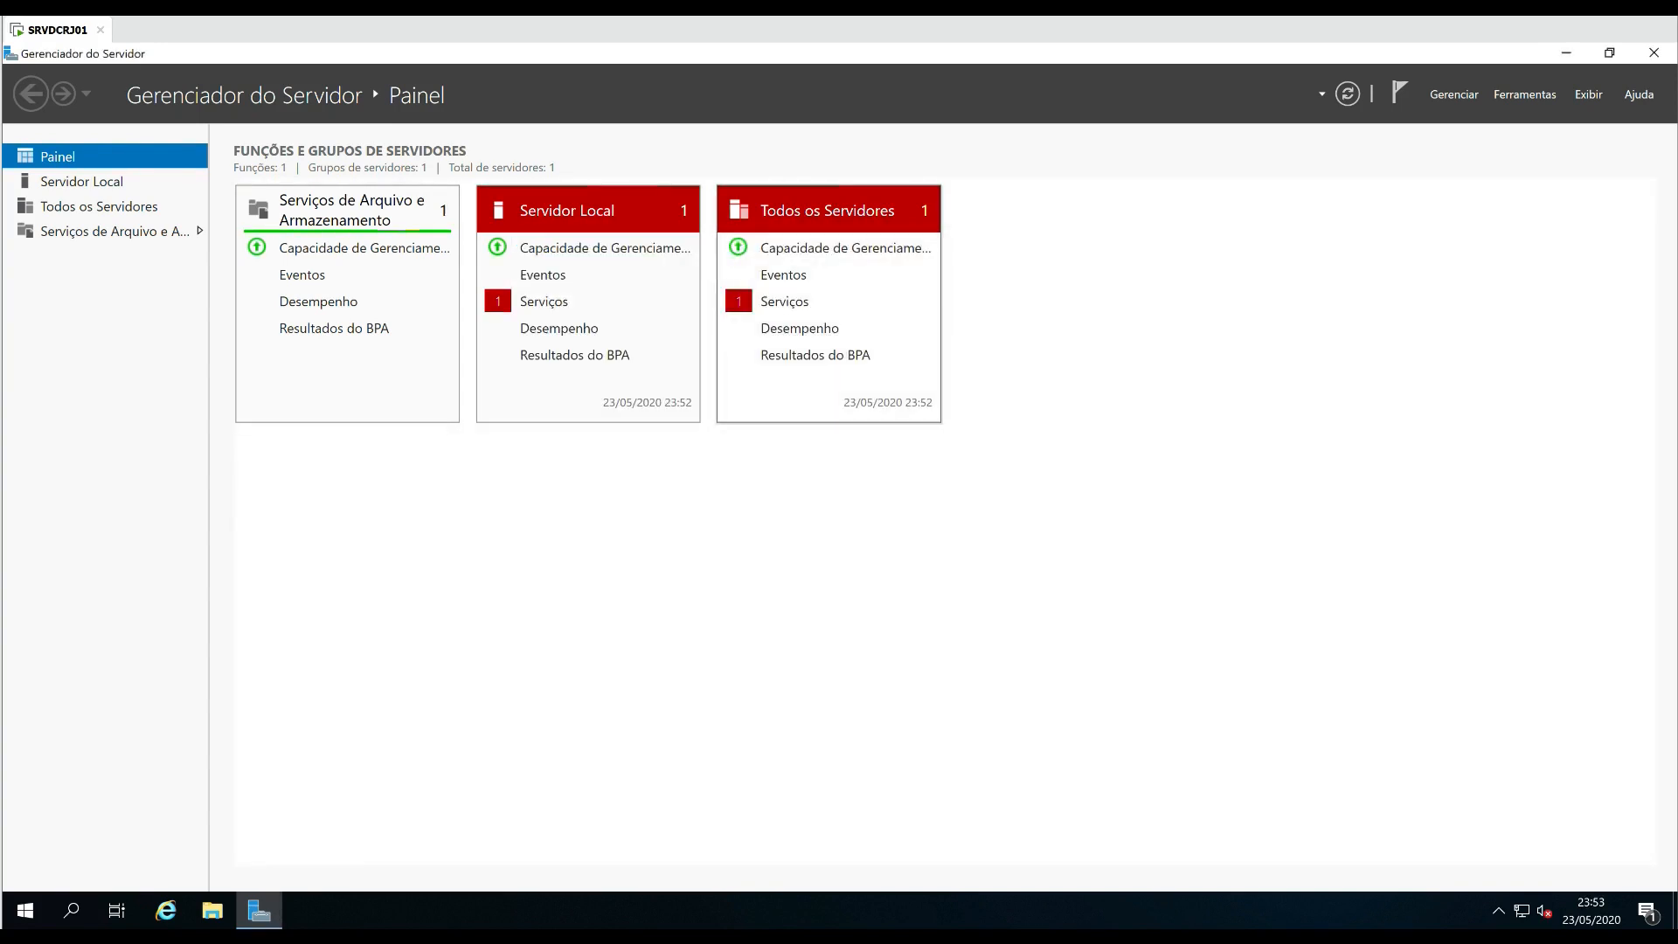
left_click(784, 301)
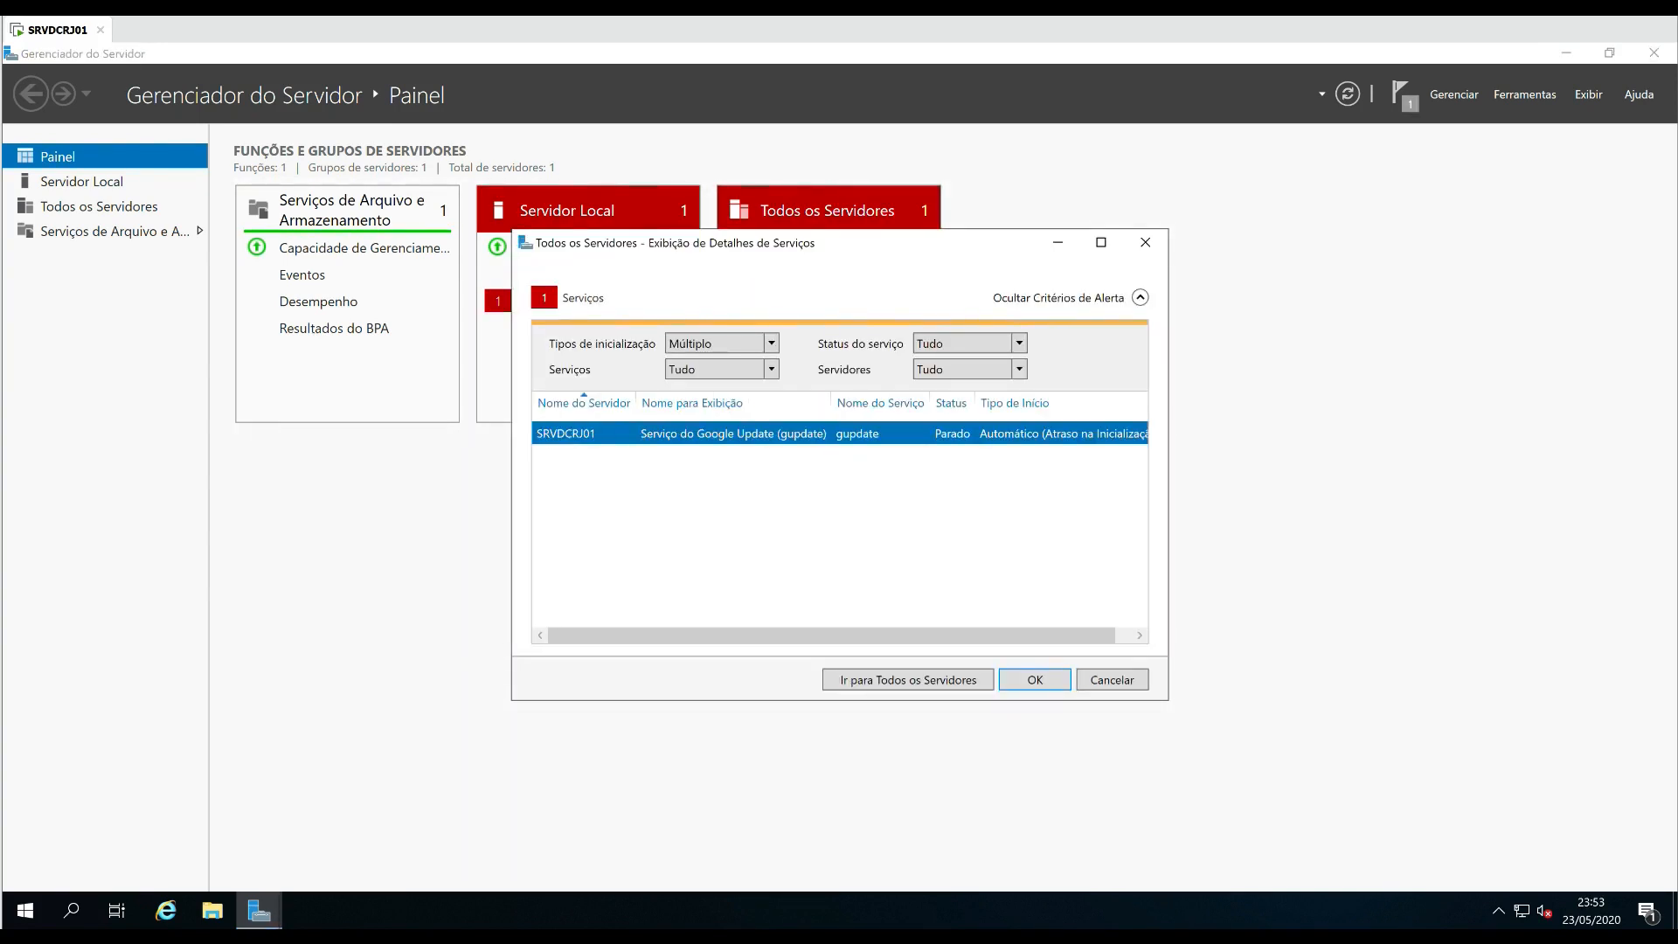
left_click(1035, 679)
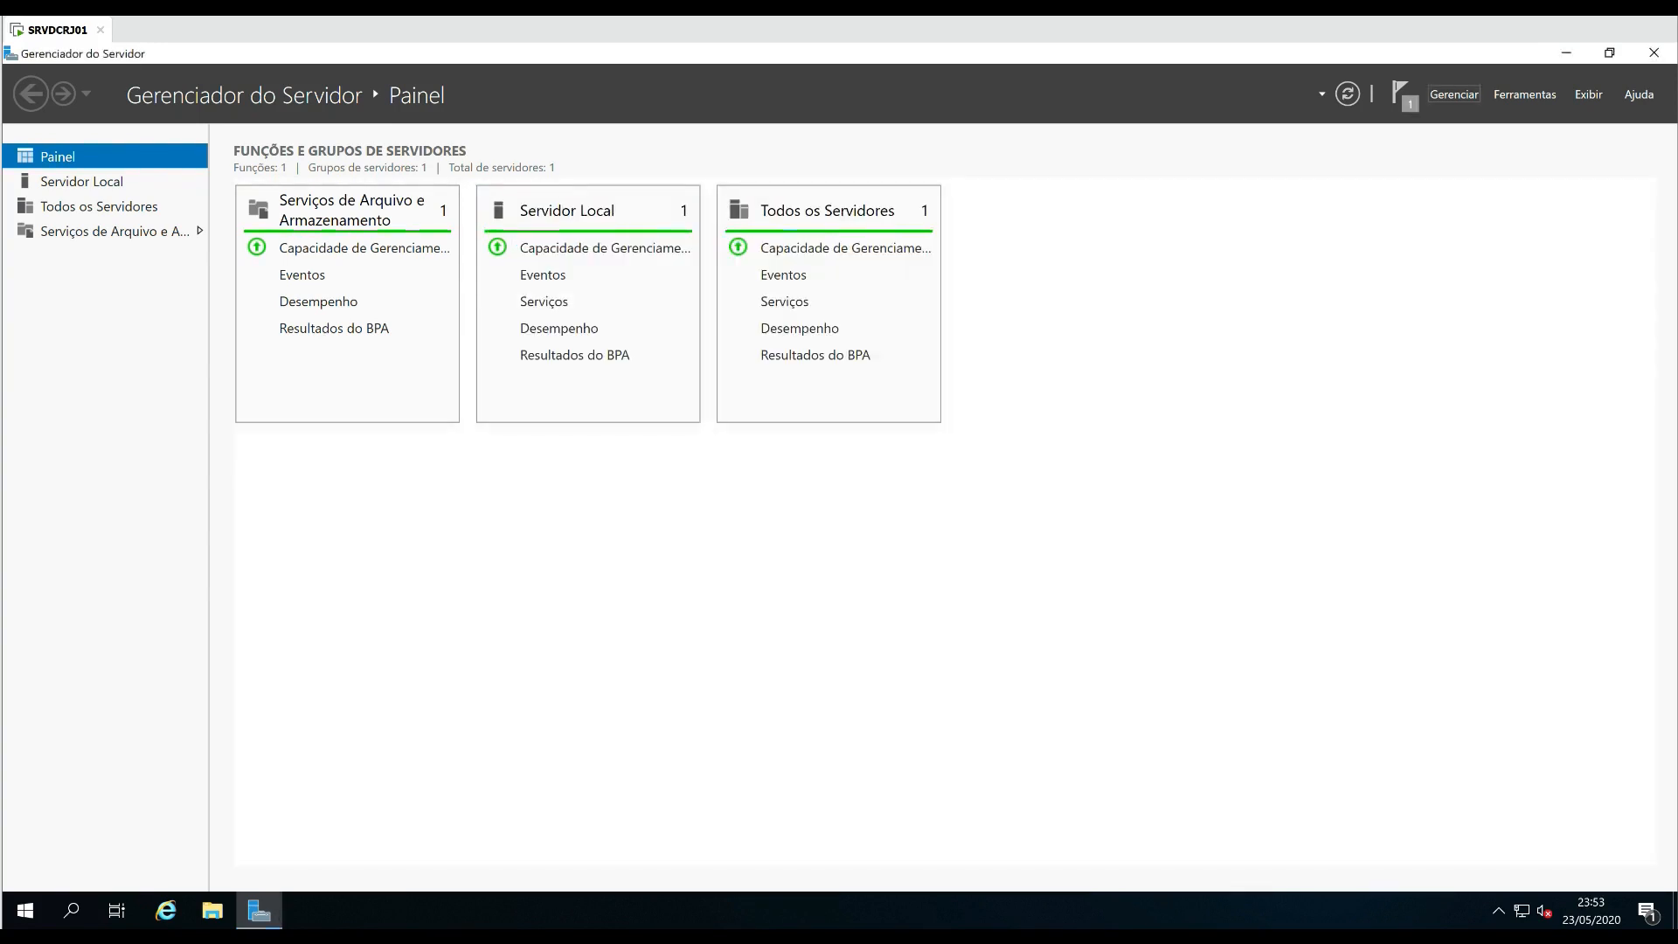
Begin adding roles and features with a role-based installation, targeting server SRVDCRJ01 from the server pool.
left_click(1454, 94)
left_click(1487, 118)
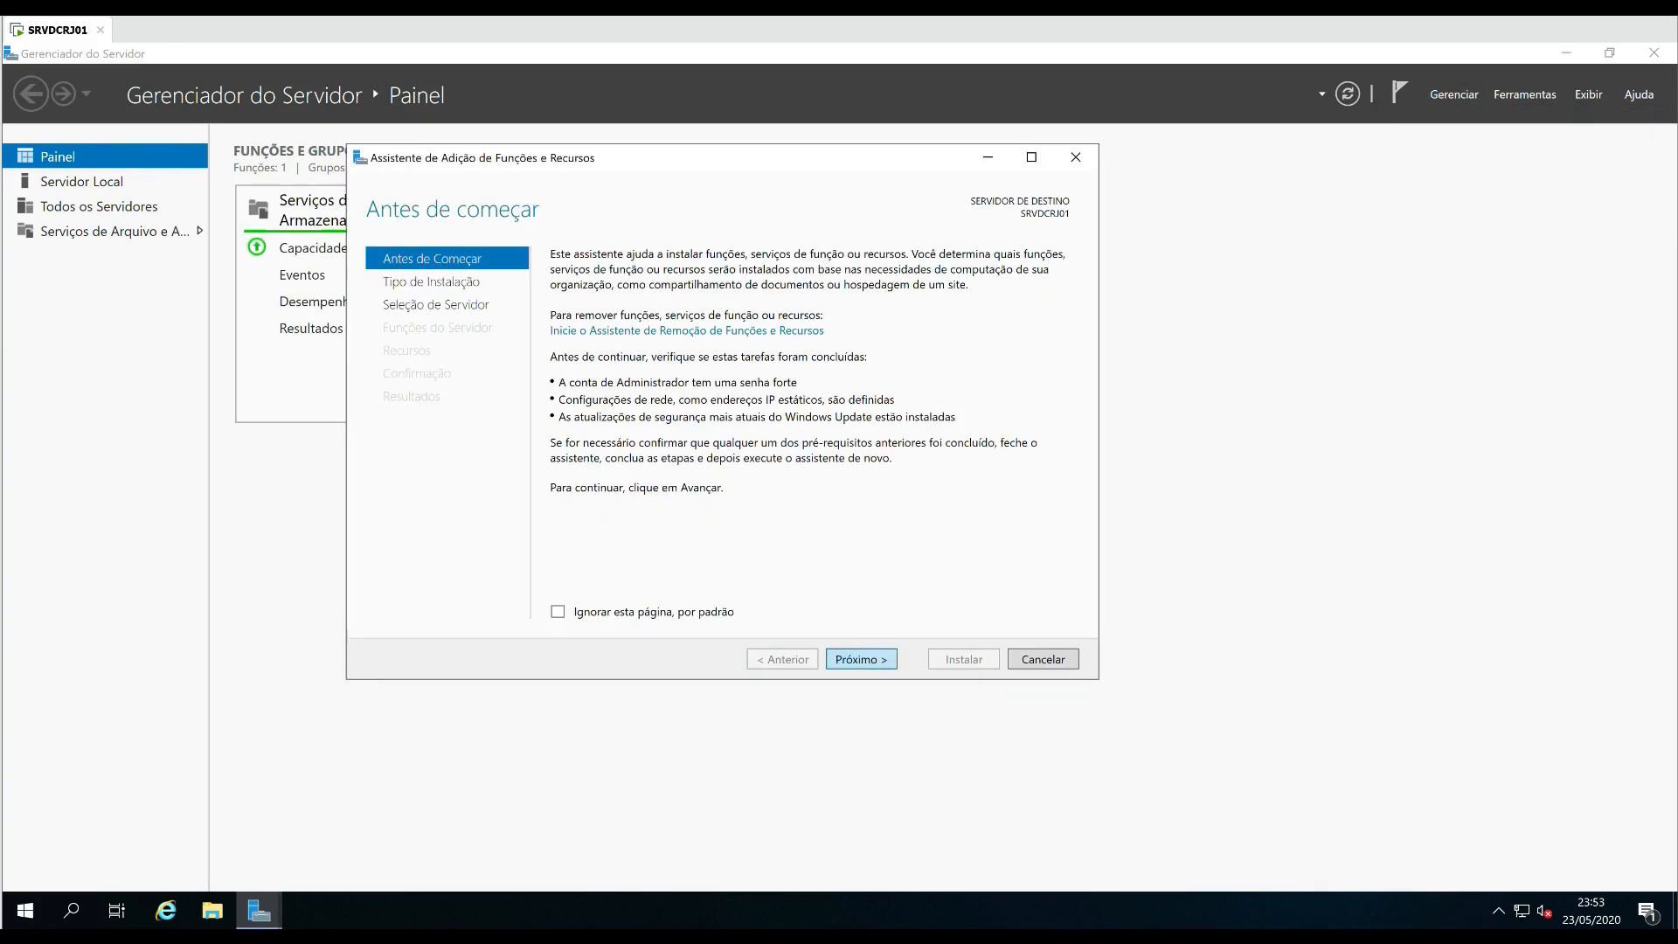
key("Return")
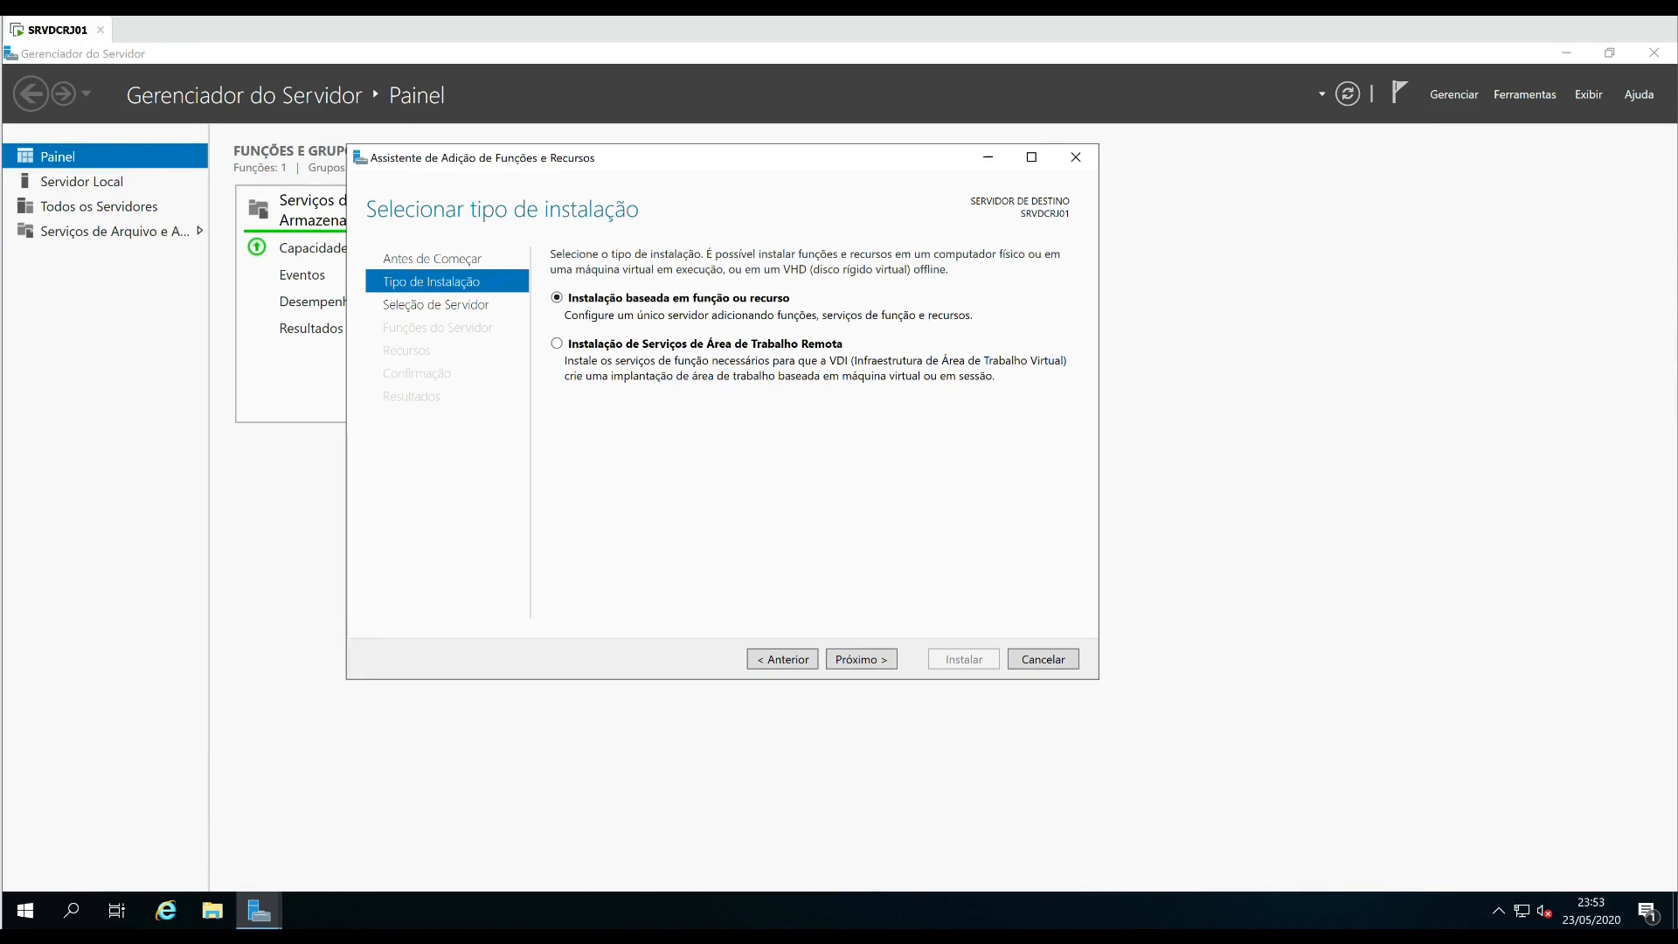
key("Return")
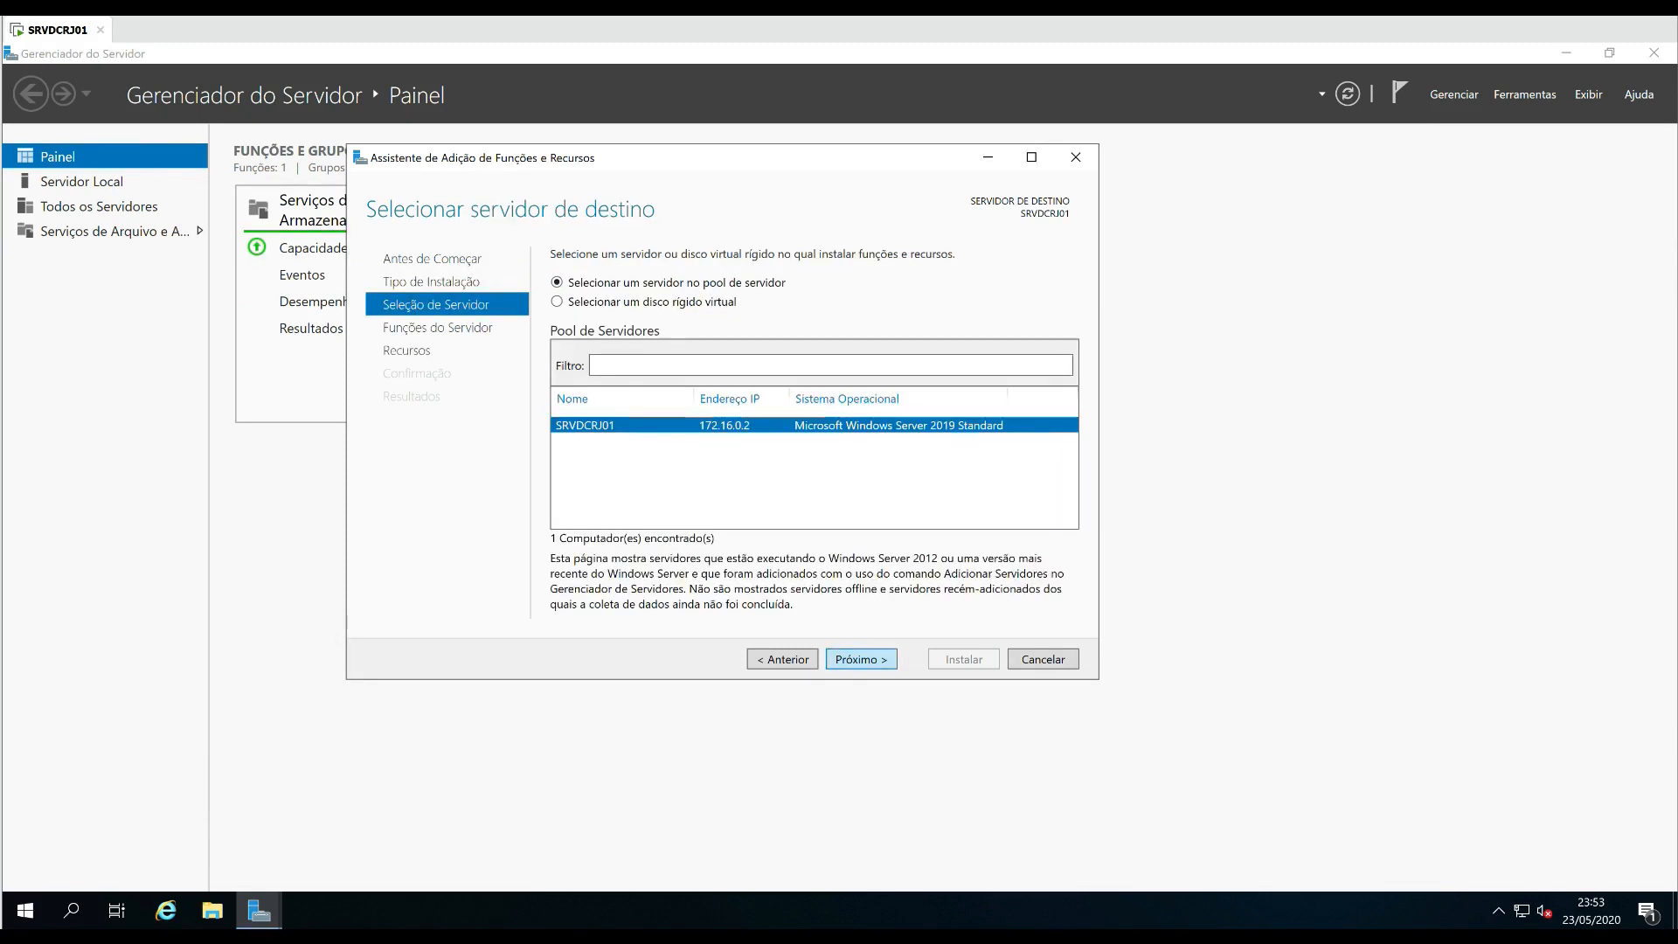
key("Return")
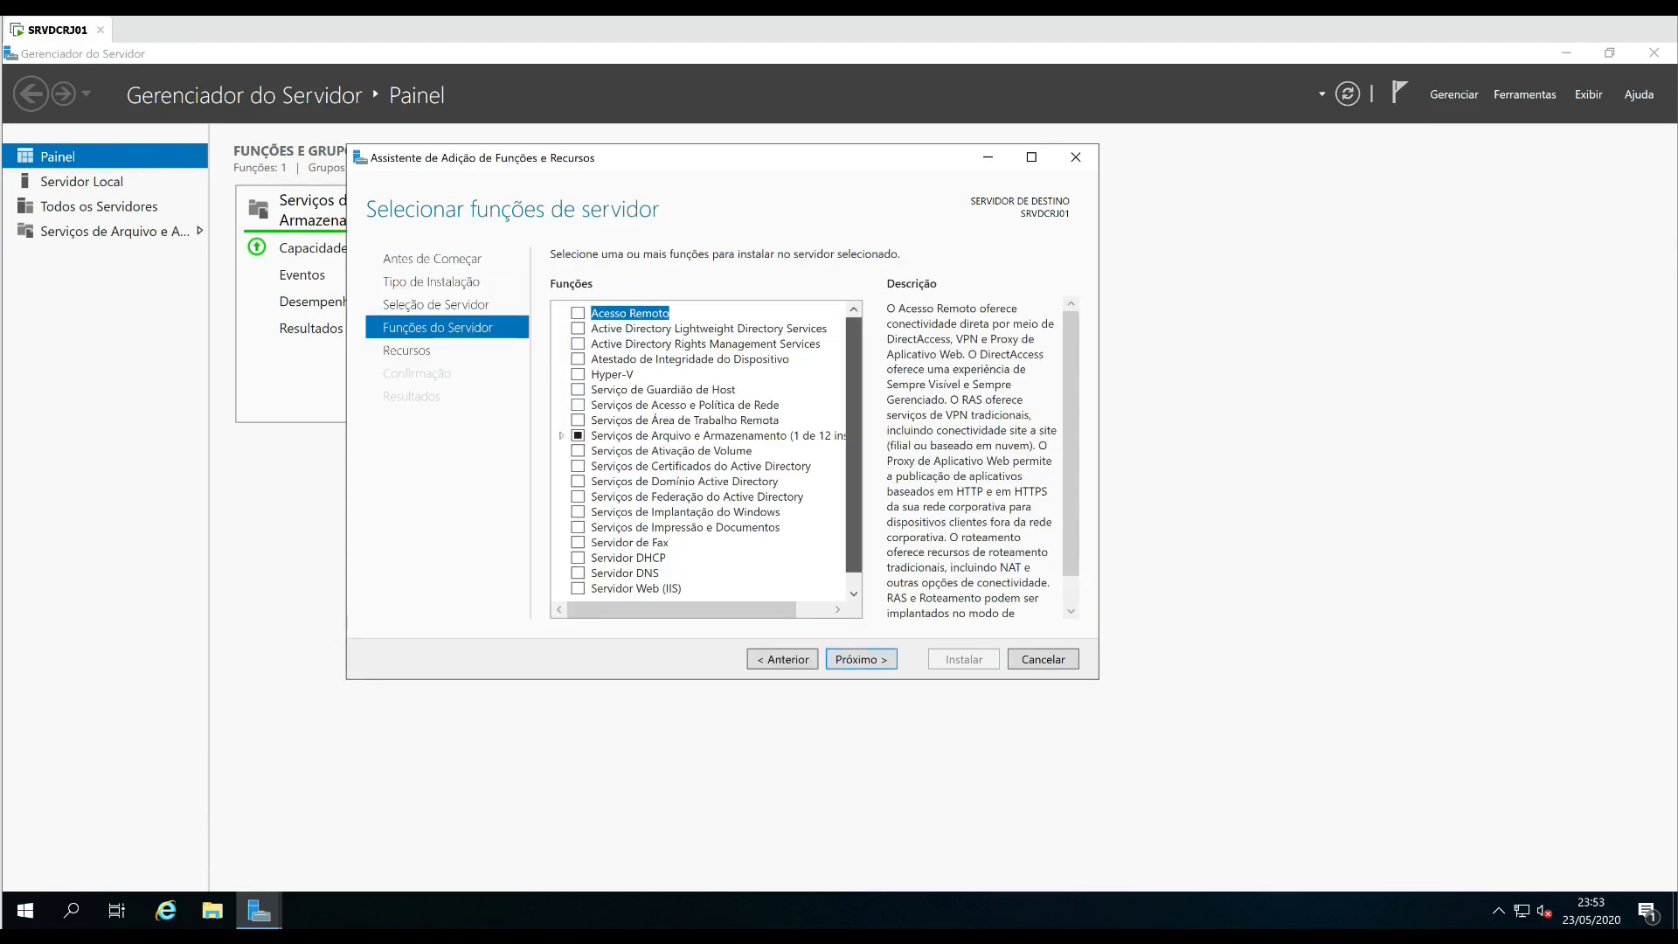
Select the Serviços de Domínio Active Directory role and add its required features, including the management tools.
scroll(577, 496, "down", 1)
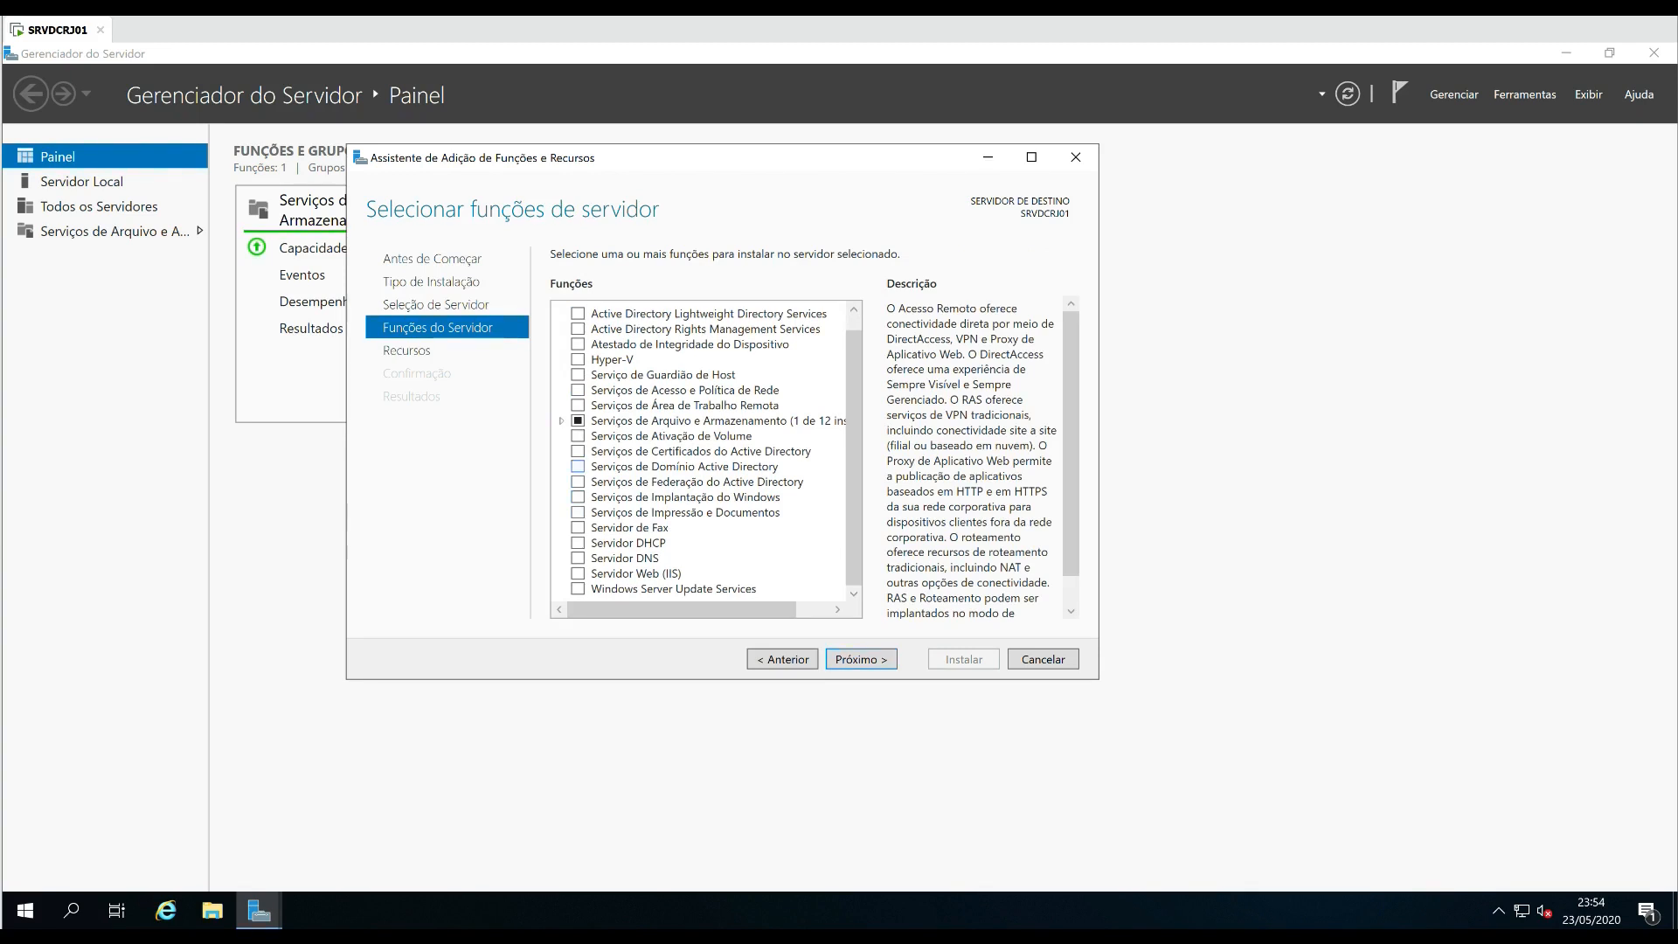
left_click(577, 466)
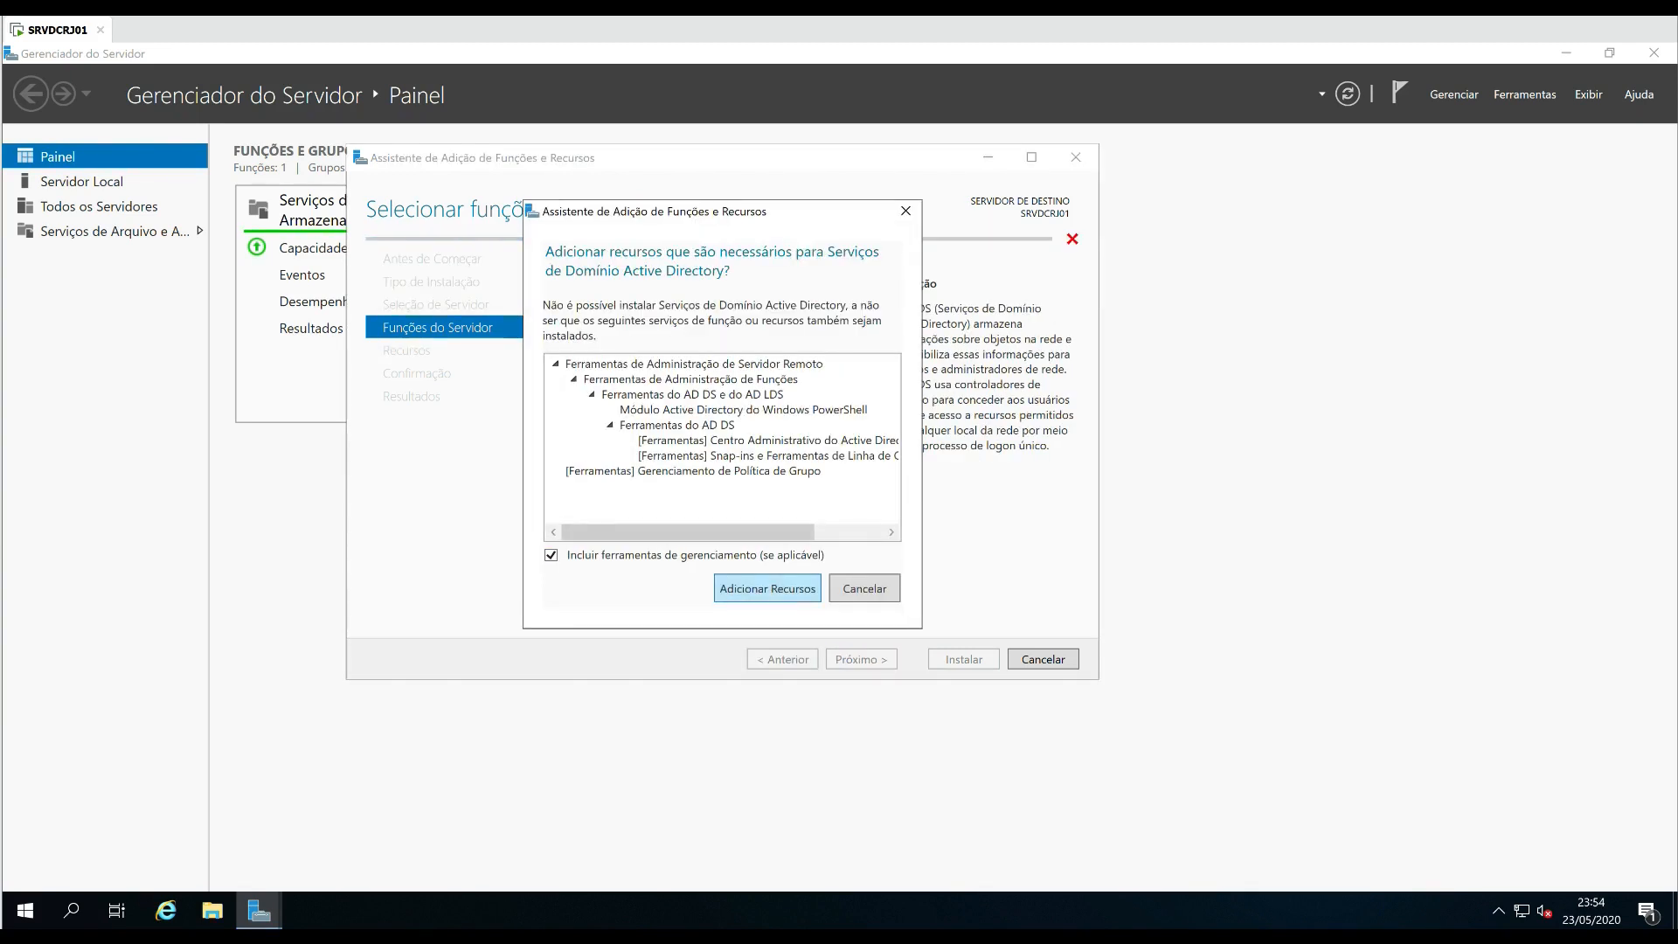
key("Return")
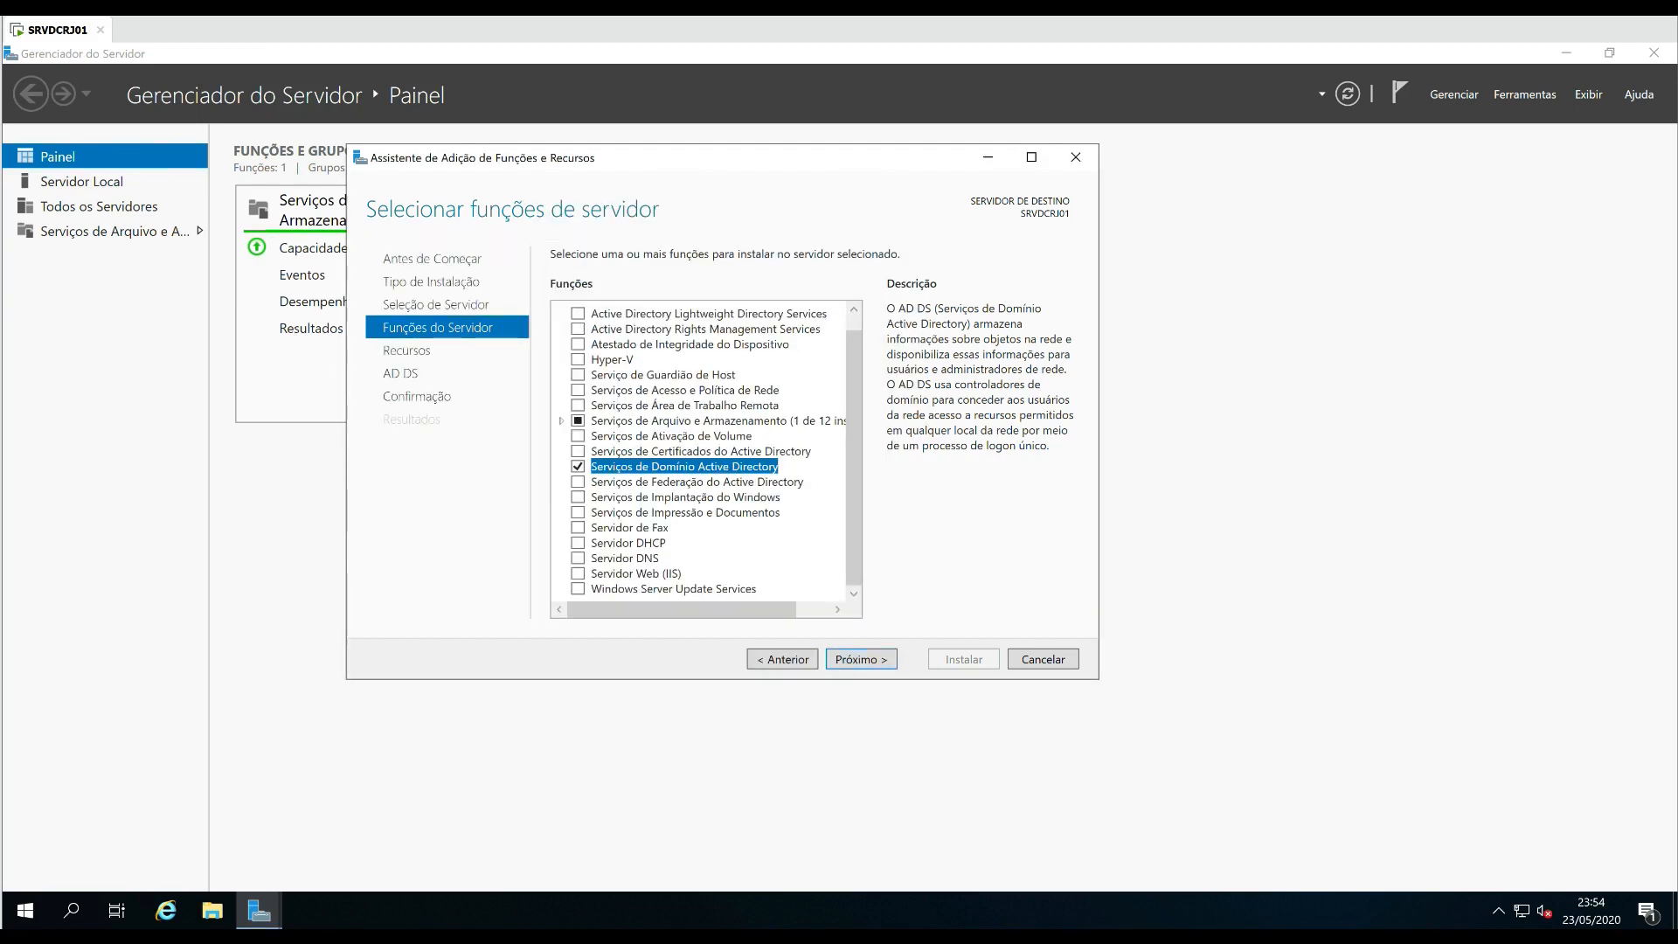
key("Return")
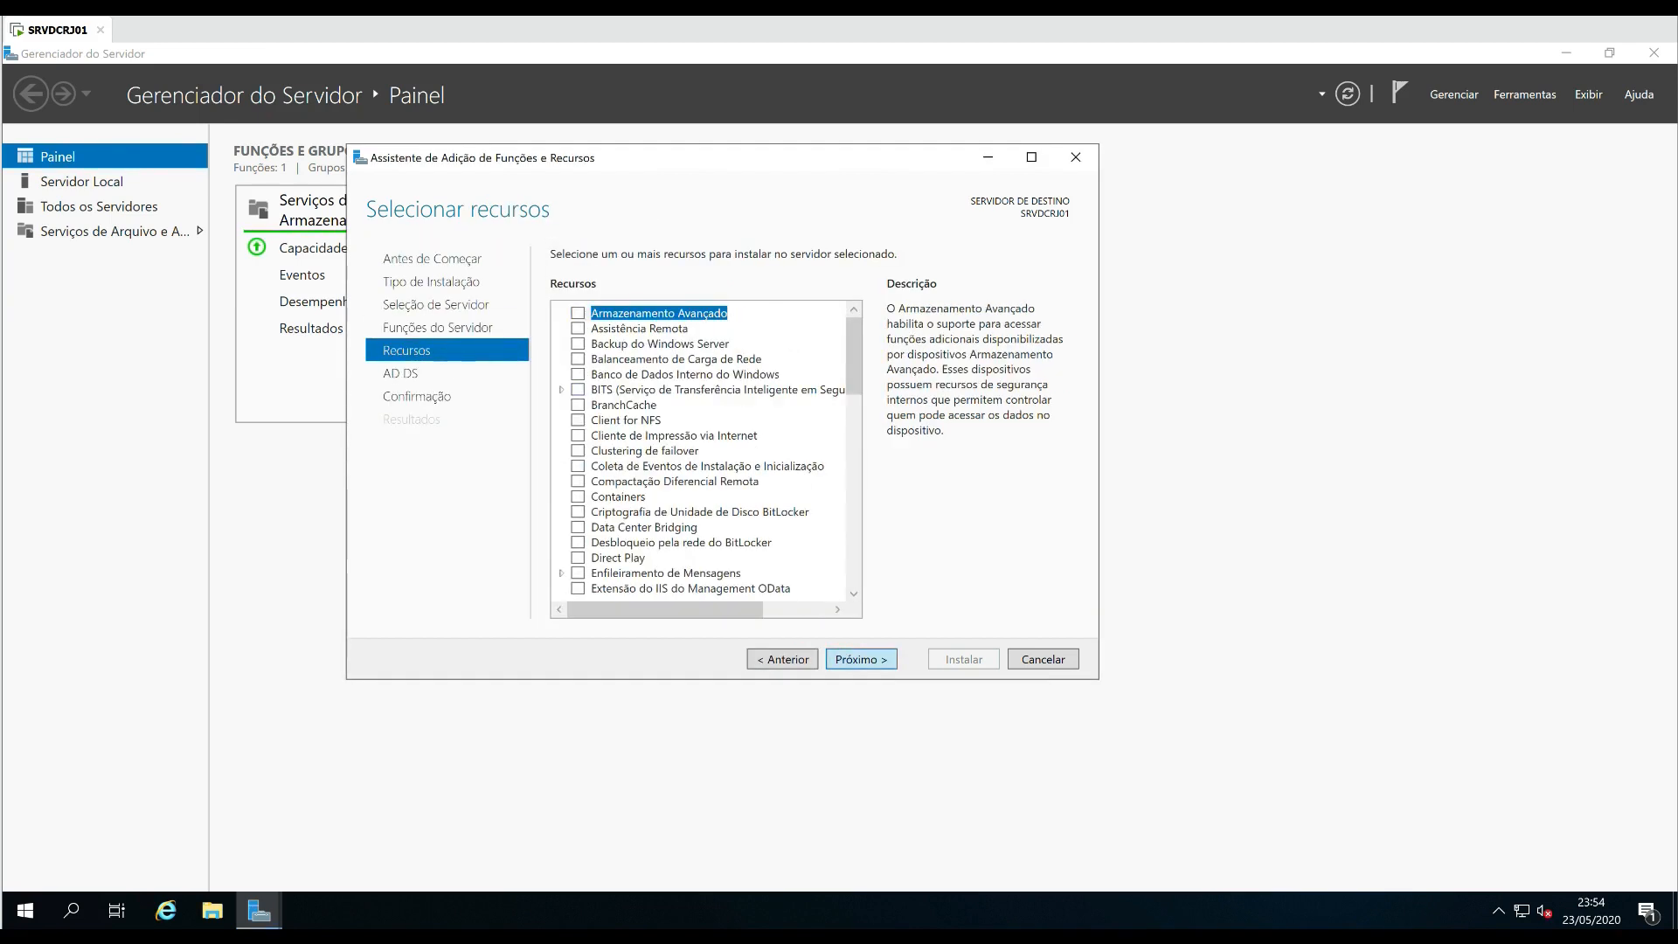
Install the selected Active Directory role without choosing additional features or enabling automatic restart.
key("Return")
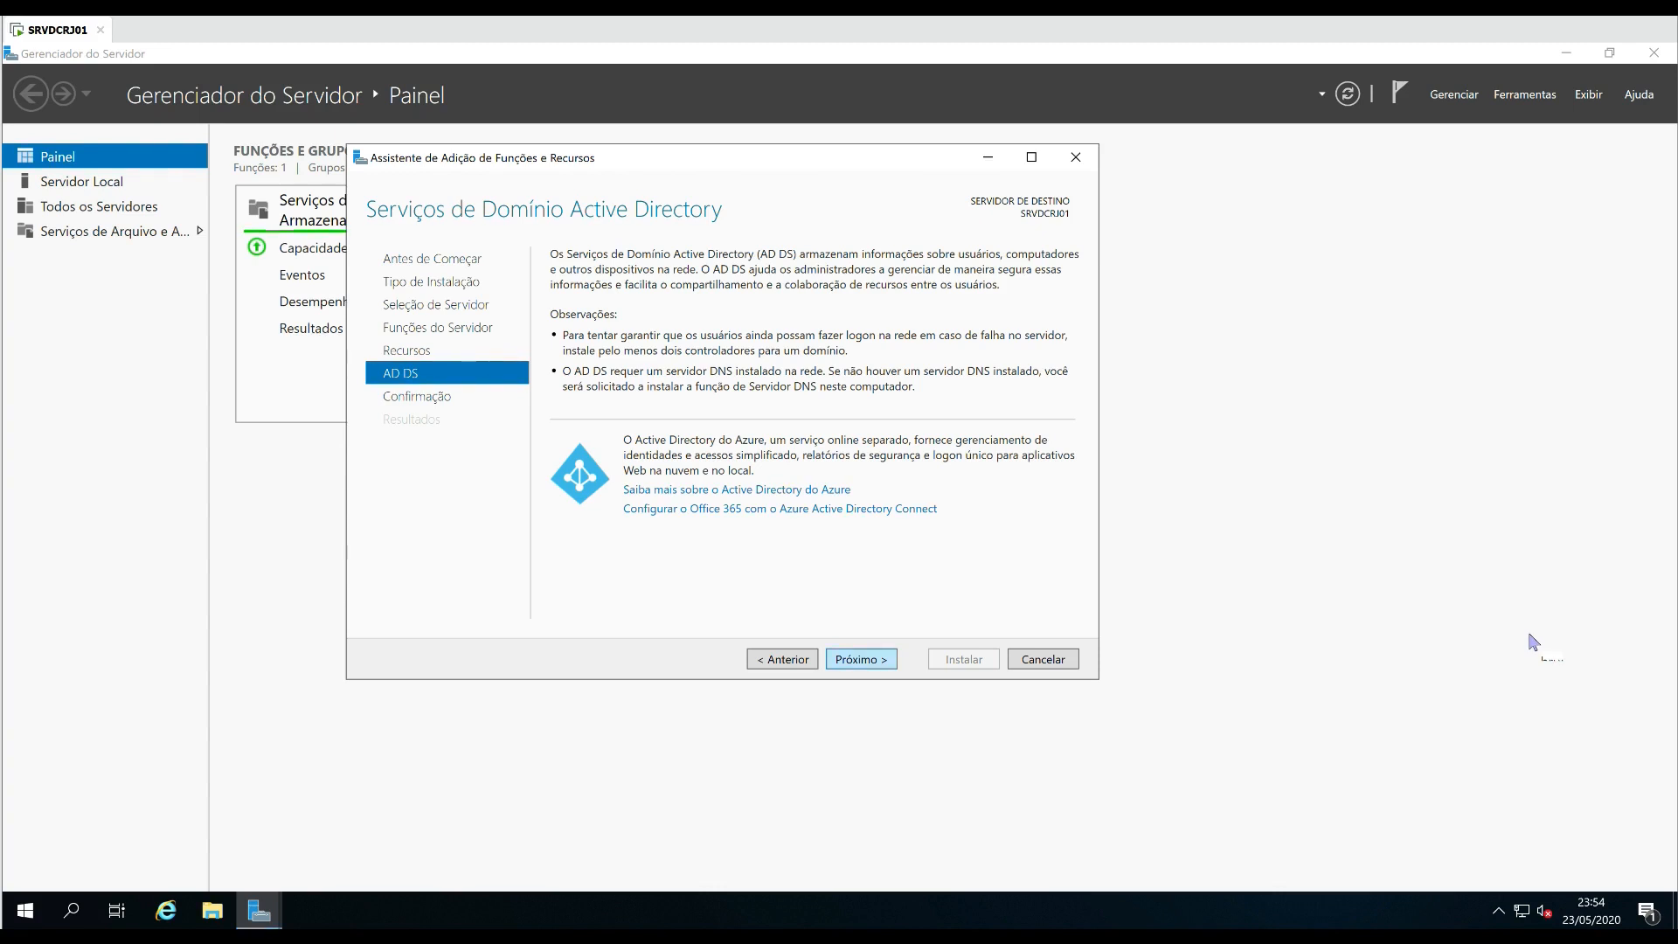
key("Return")
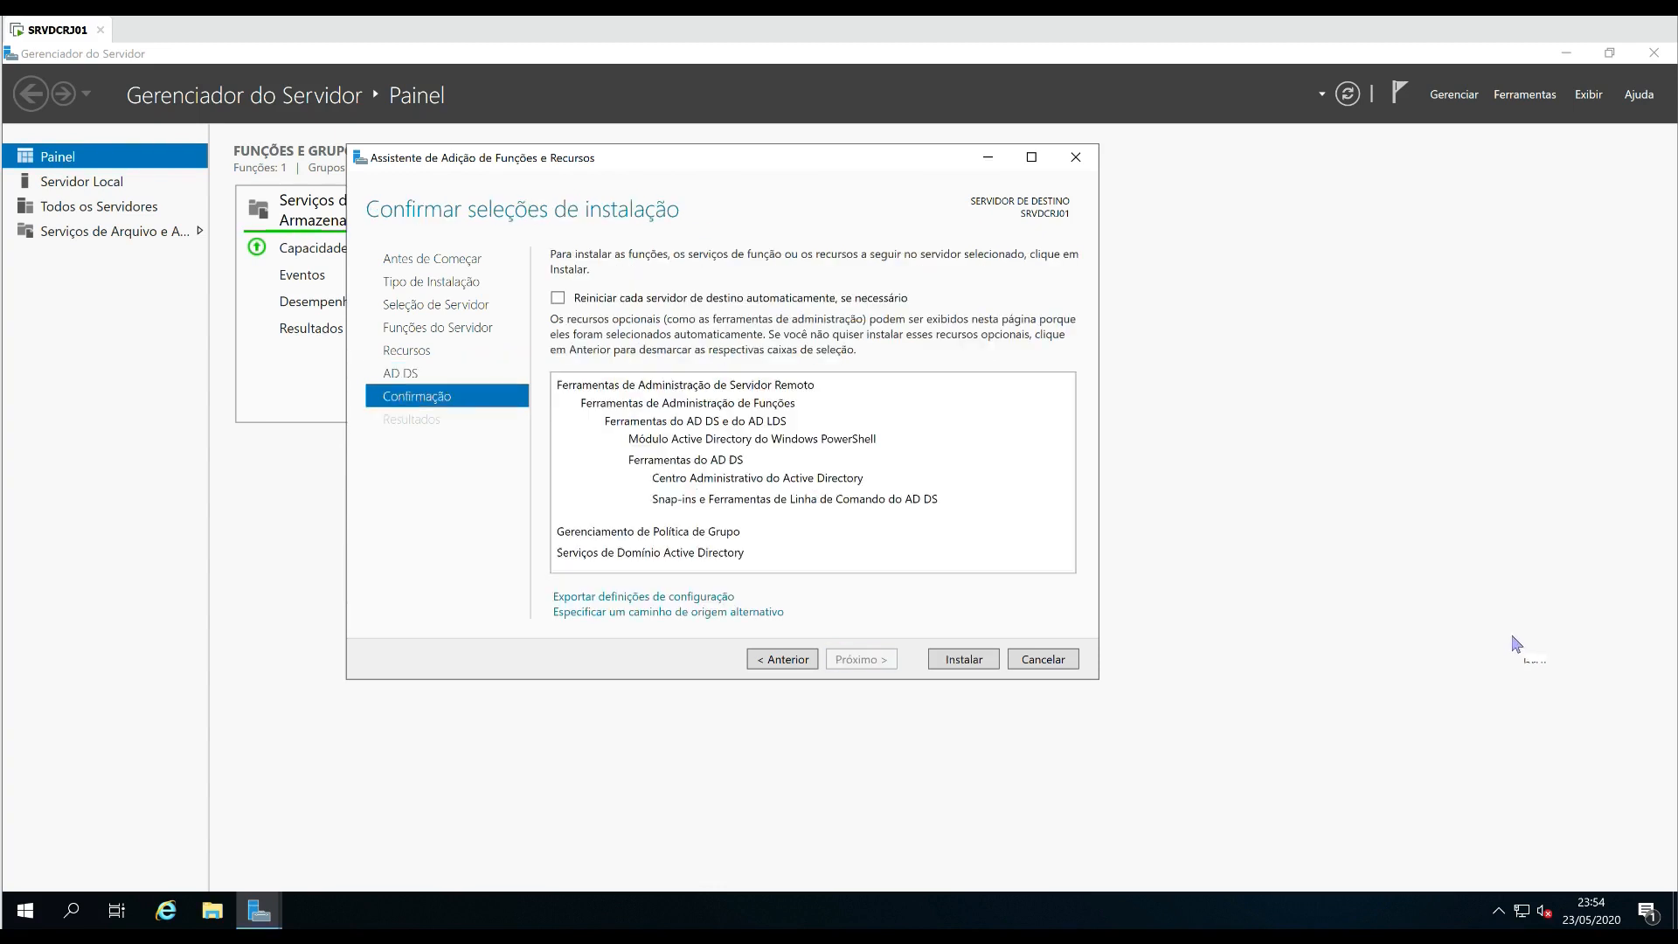
key("Return")
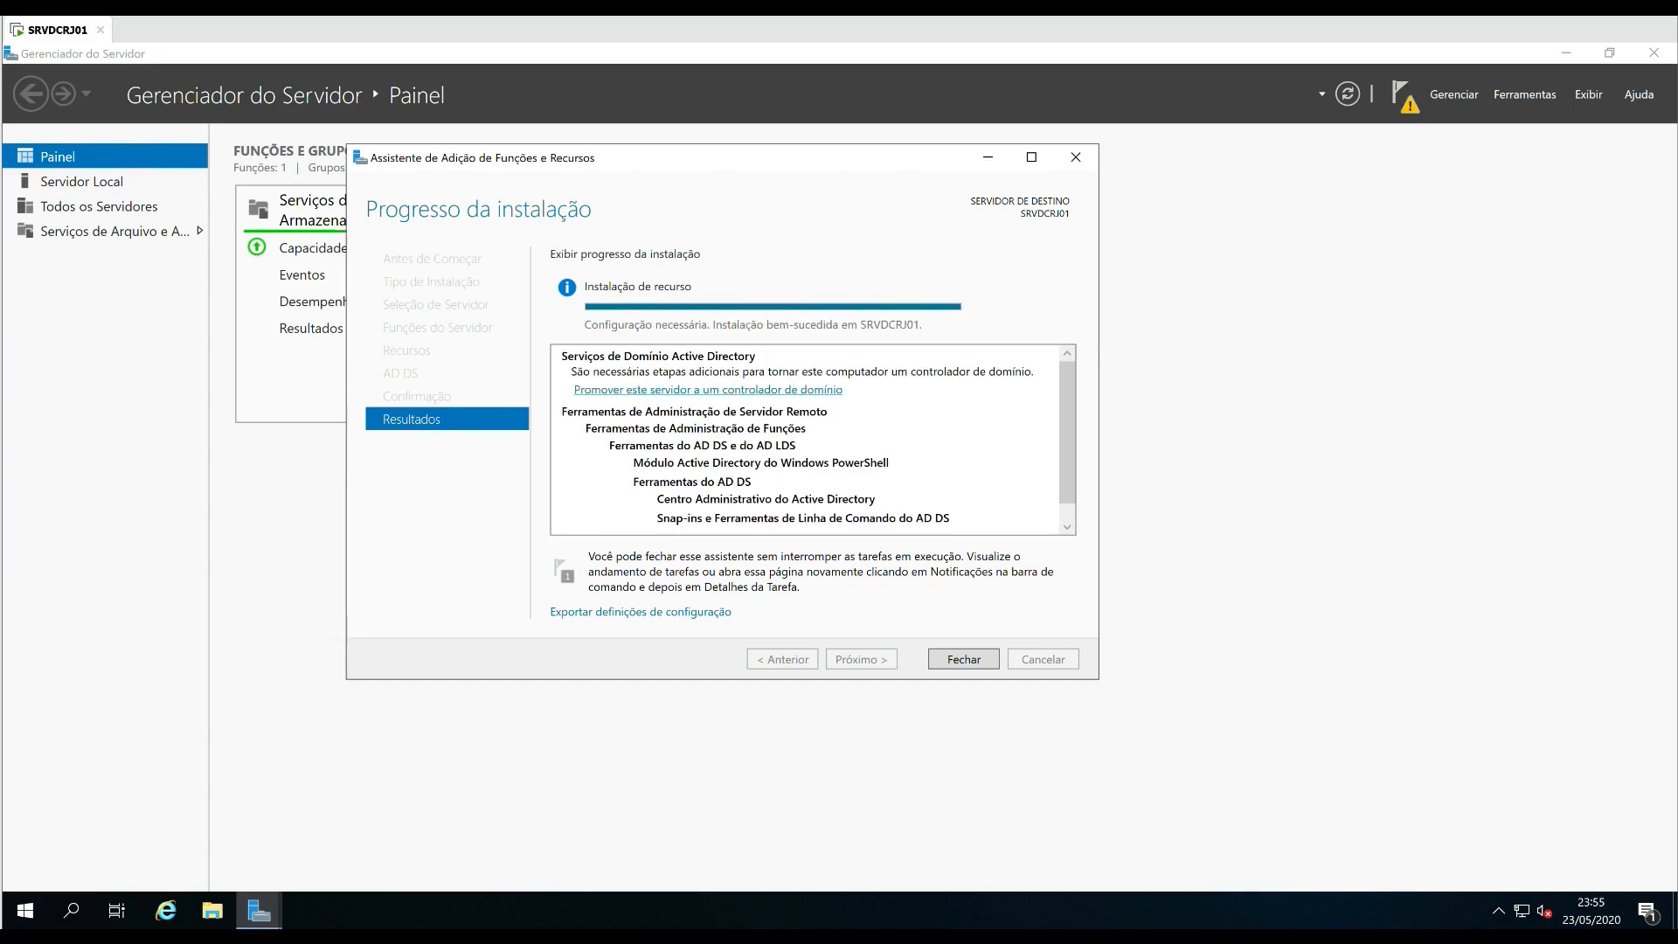
Start promoting the server to a domain controller by adding a new forest with root domain name COVID.LAB.
left_click(707, 389)
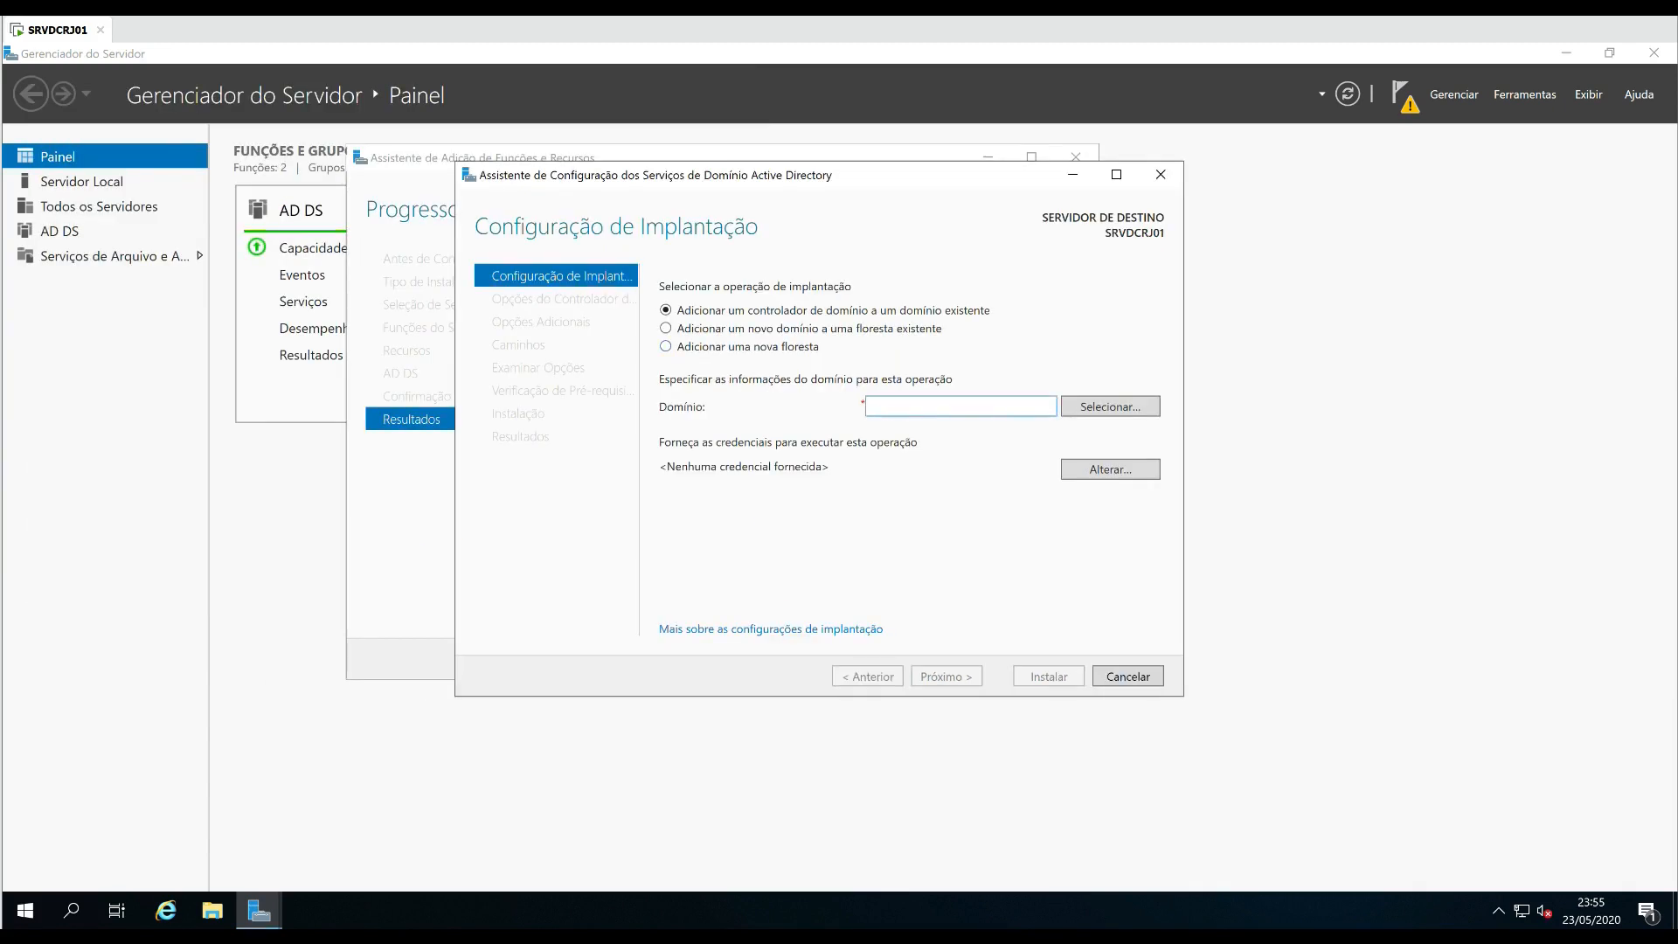
left_click(666, 347)
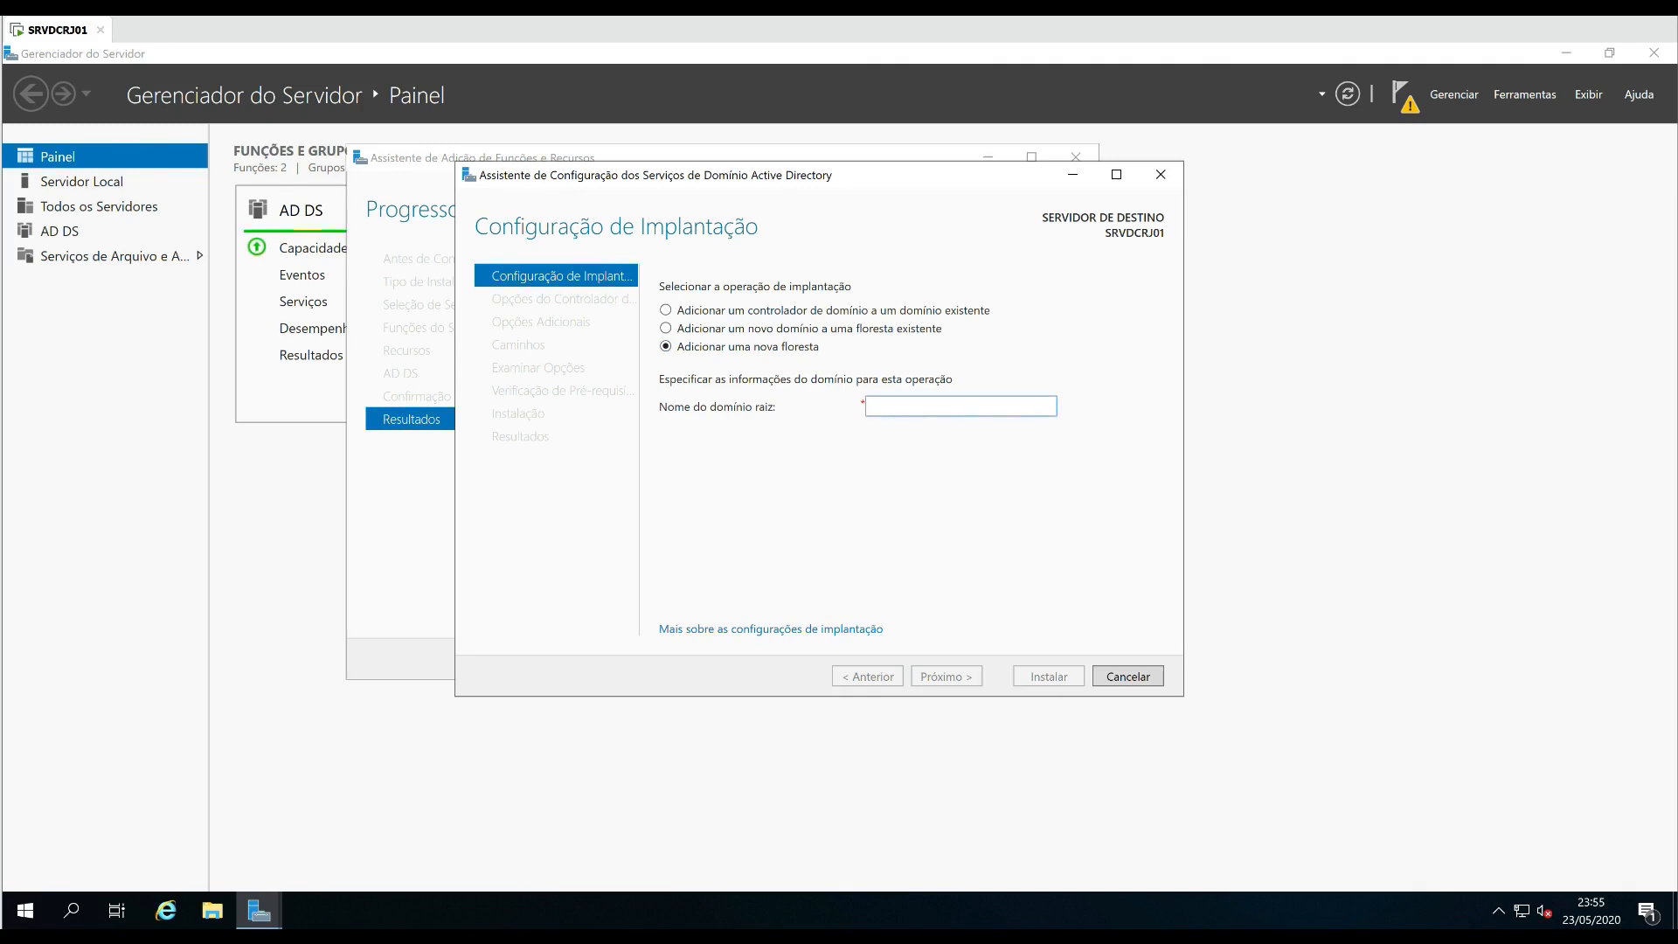
type("COV")
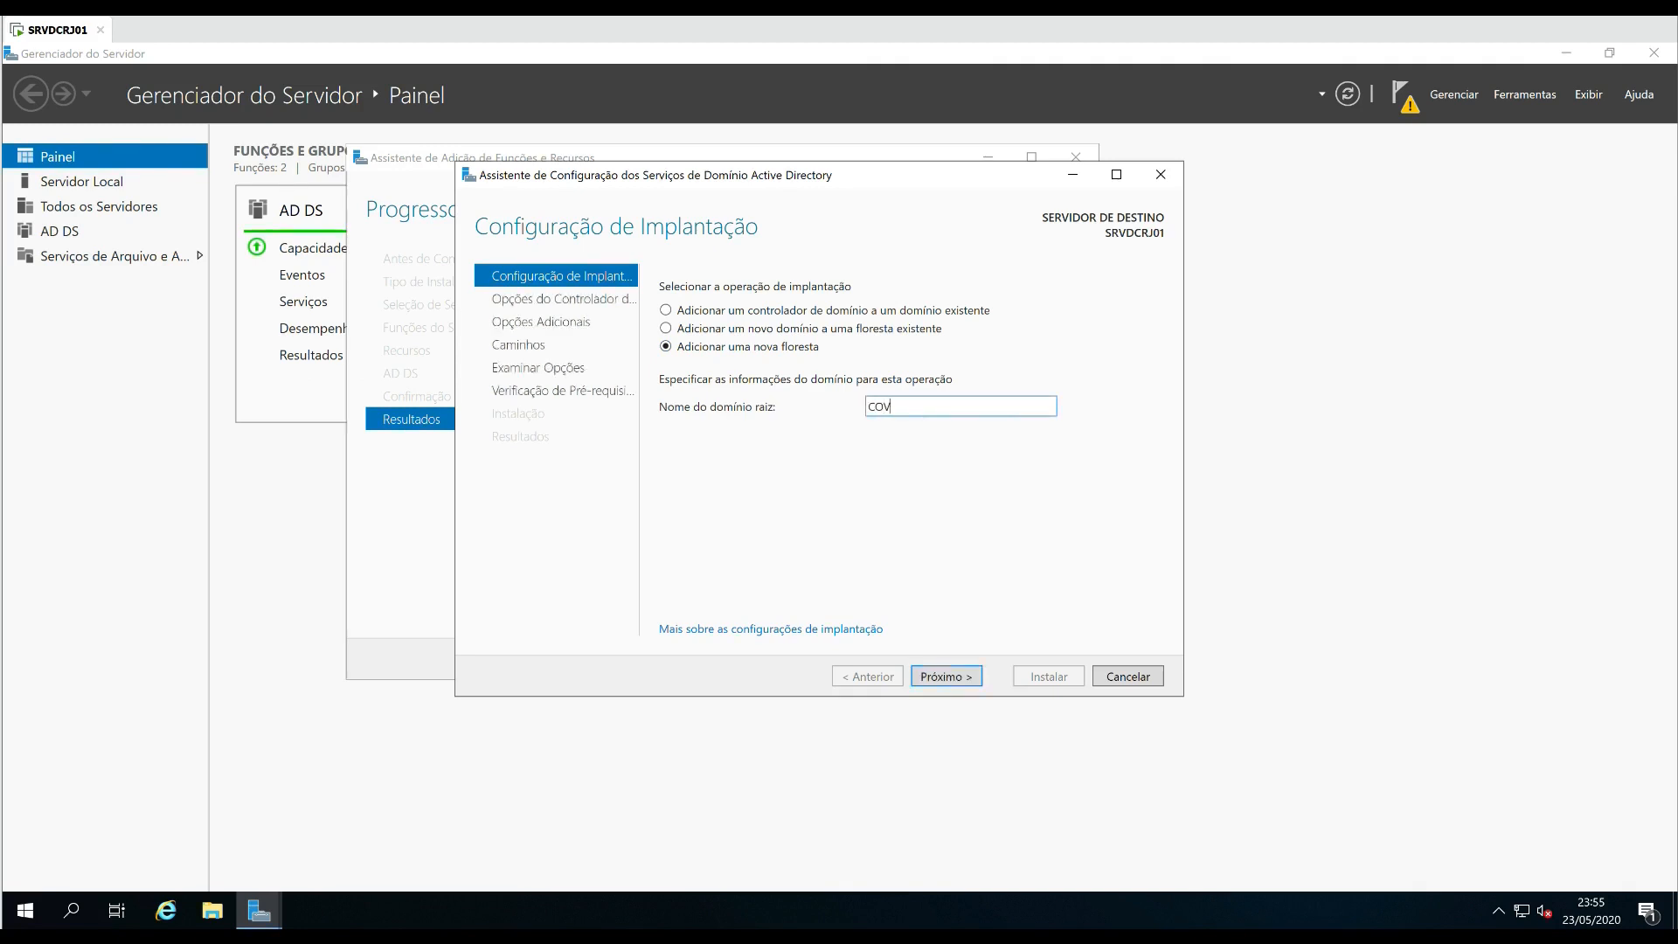
type("ID.LAB")
left_click_drag(852, 180, 822, 122)
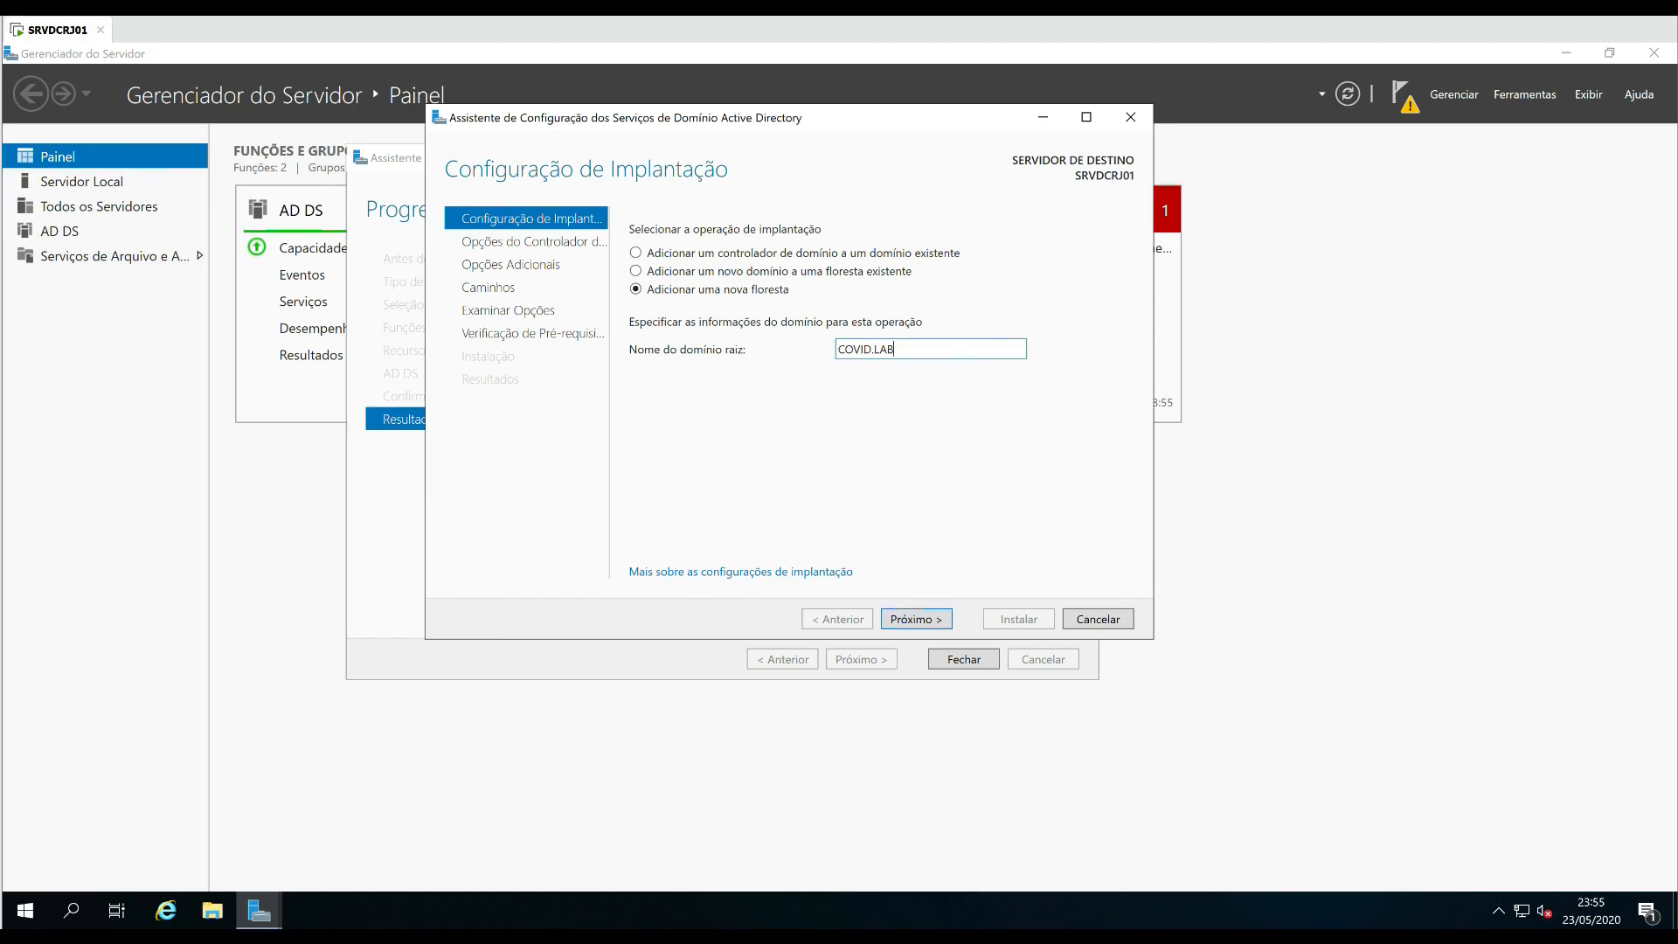
key("ctrl+a")
key("Return")
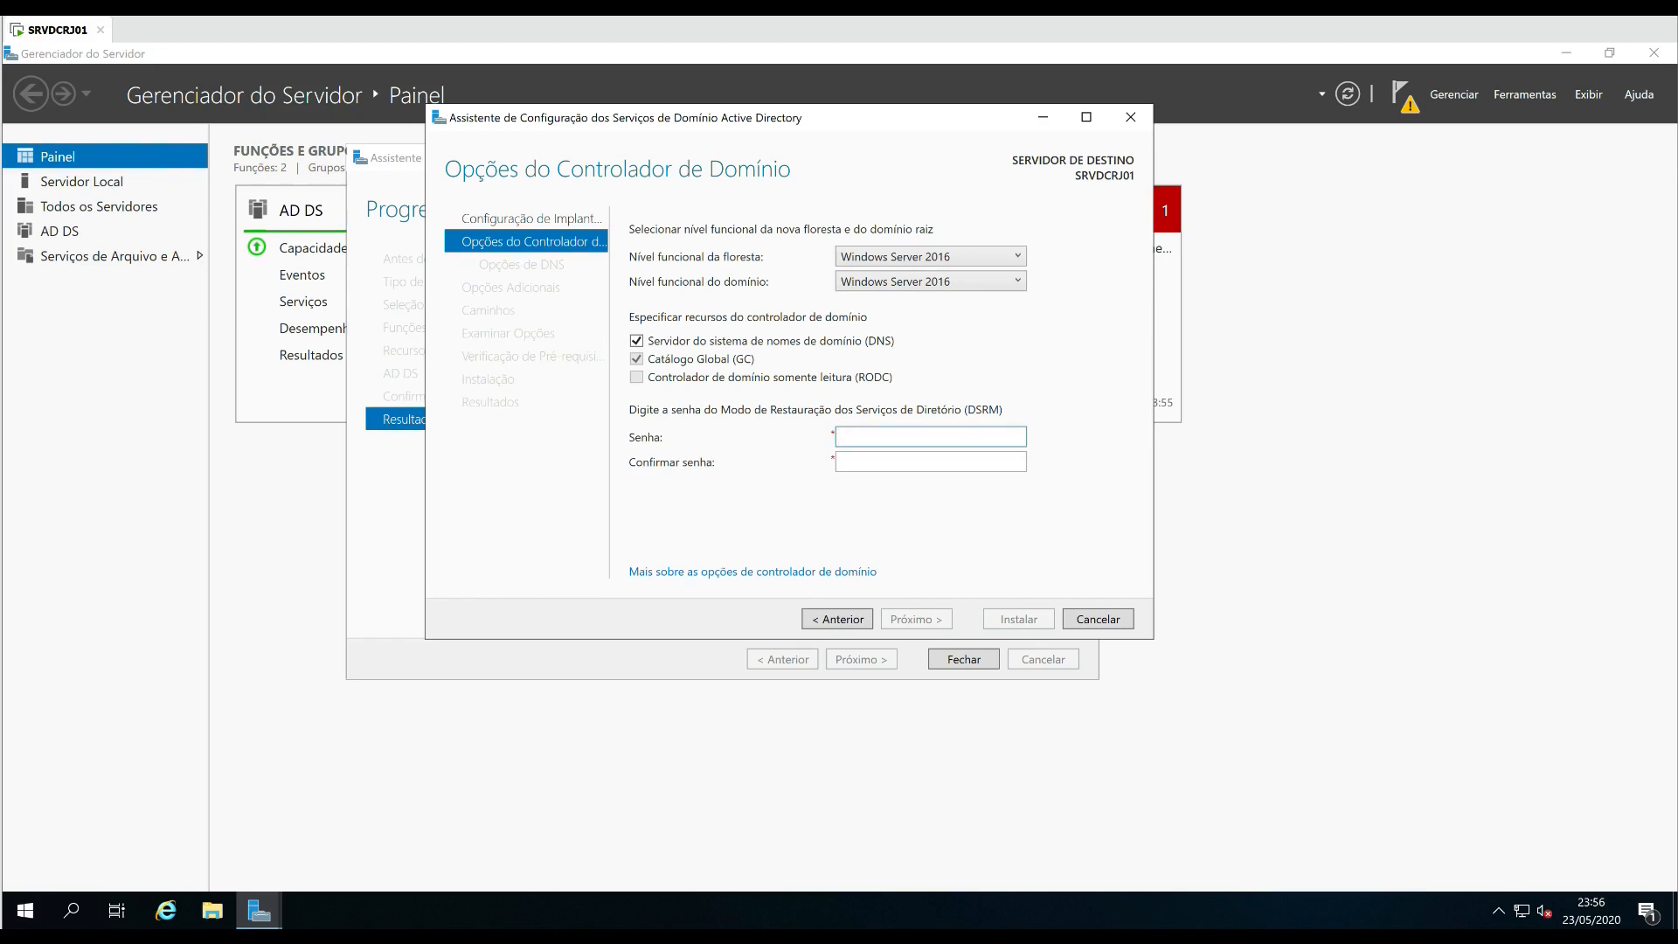
Enter and confirm the DSRM password, keeping the Windows Server 2016 functional levels and the DNS server capability.
type("••••••••")
key("Tab")
type("••••••••")
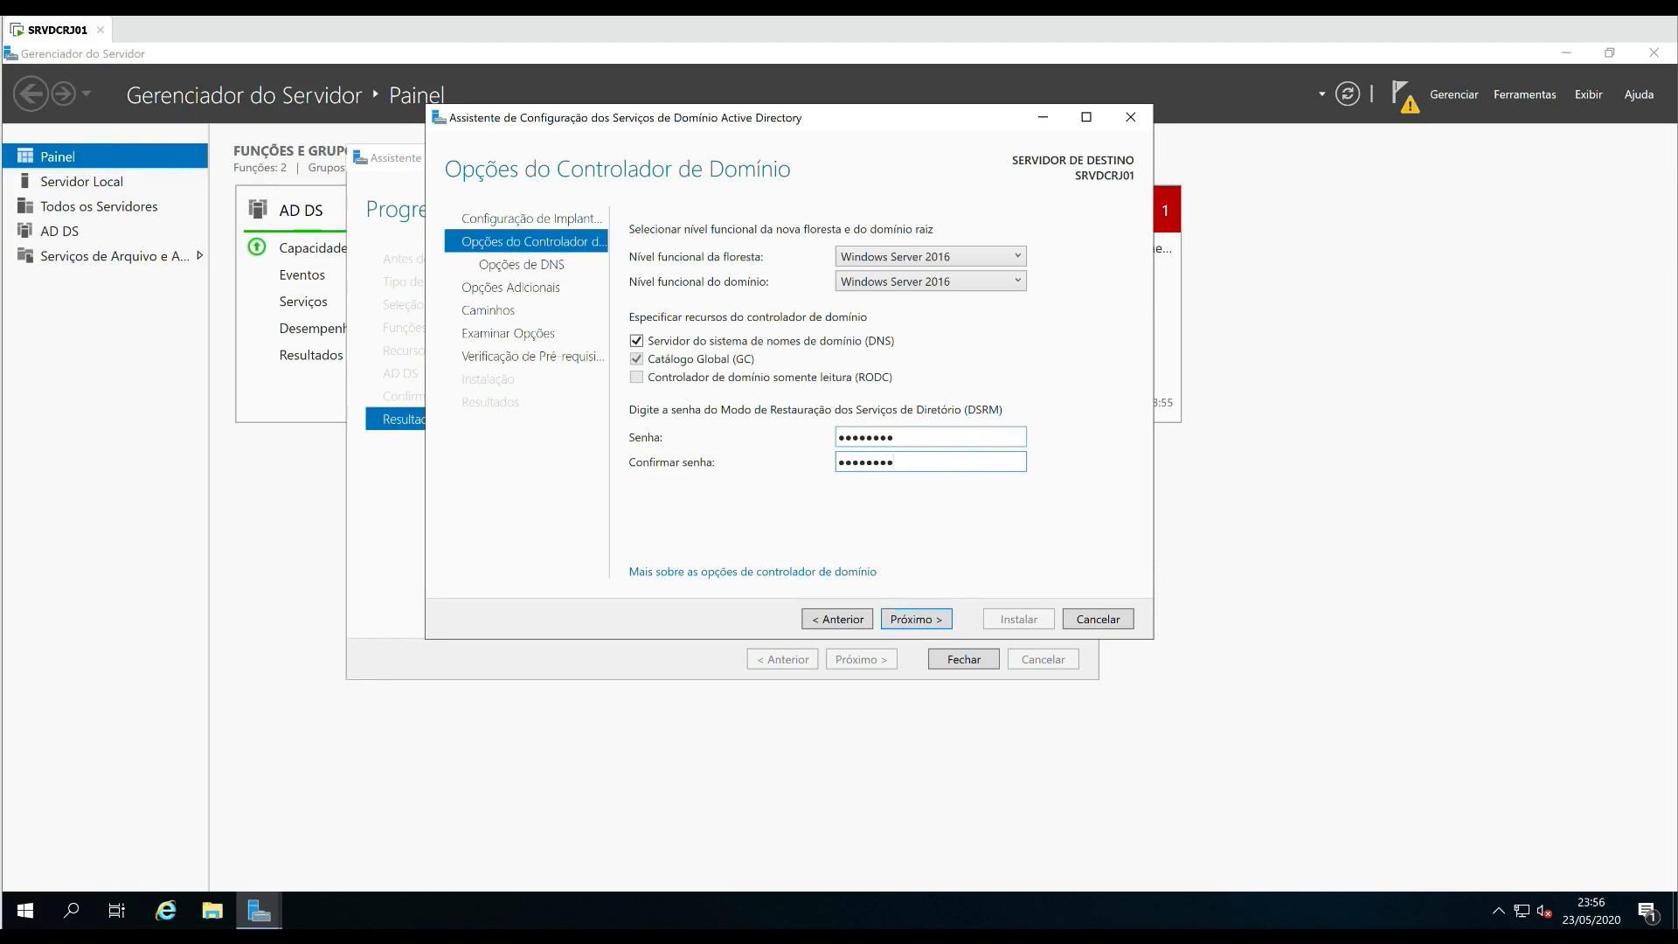
key("Return")
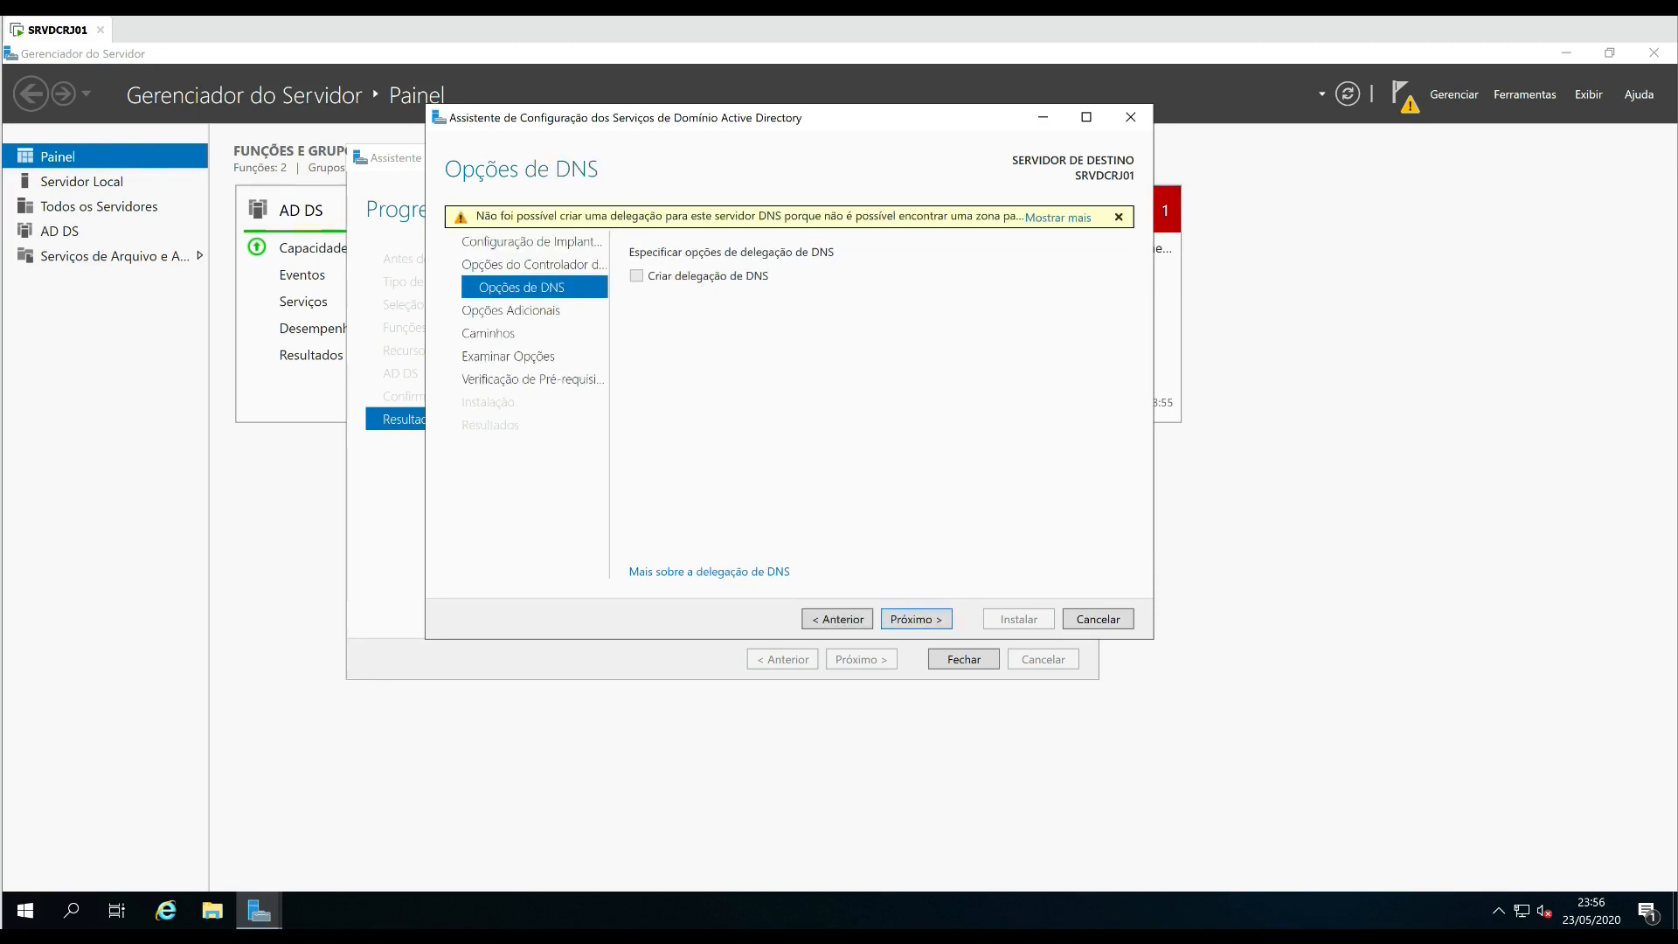
Accept the default DNS, additional and path options, review the selections and run the prerequisites check.
key("Return")
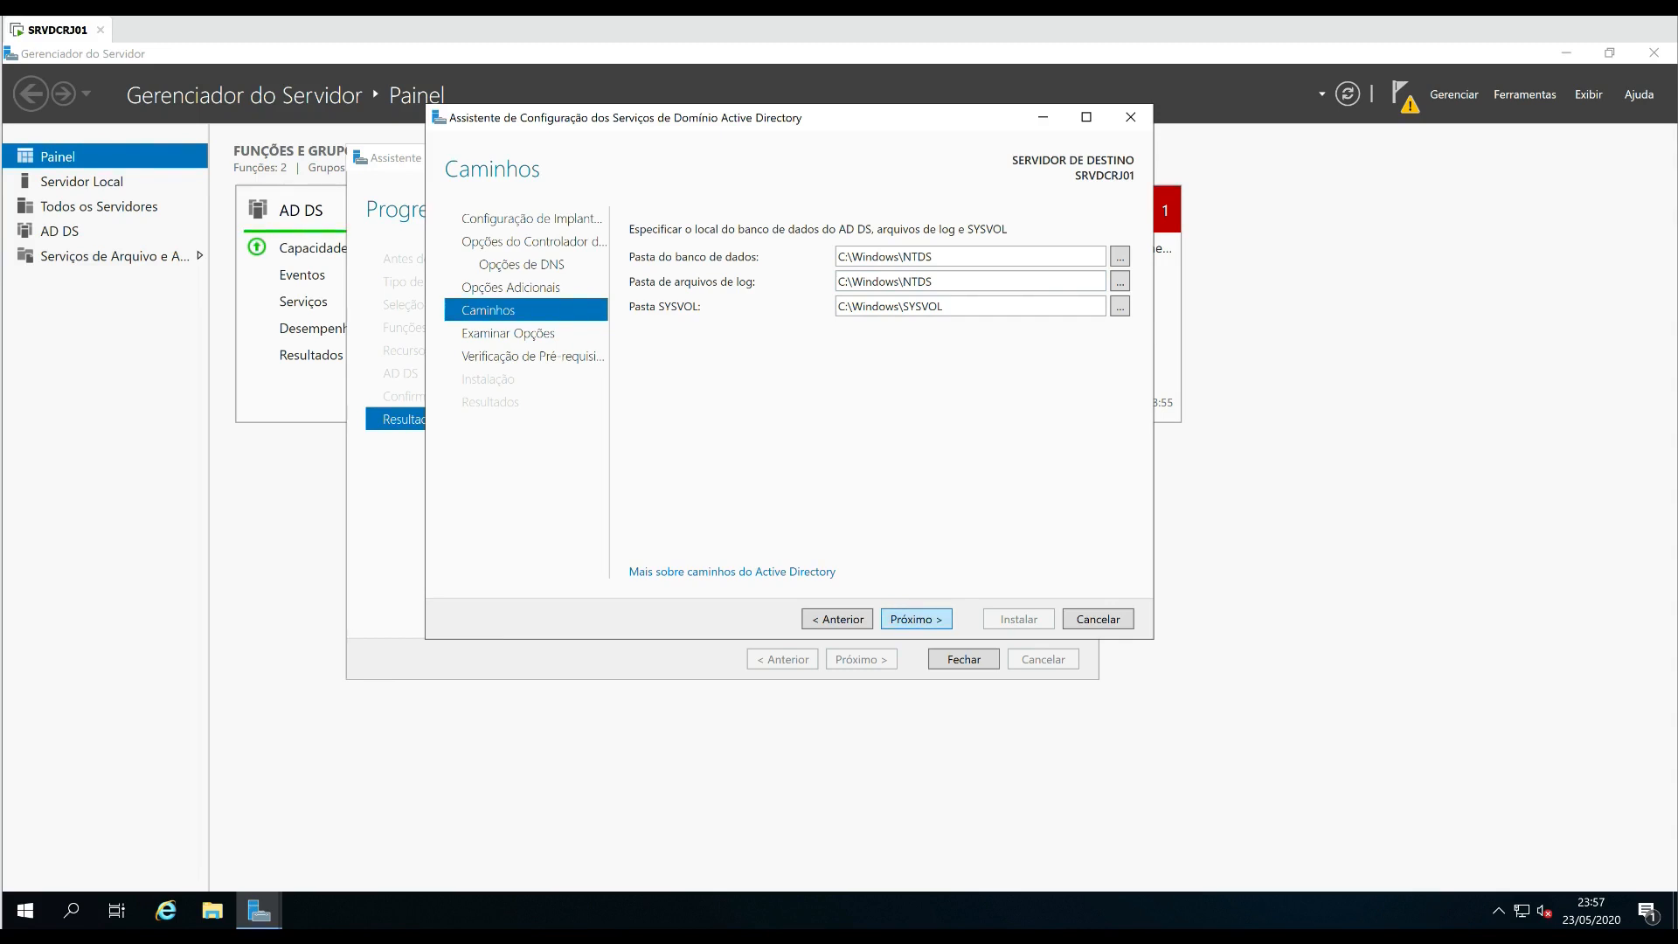
key("Return")
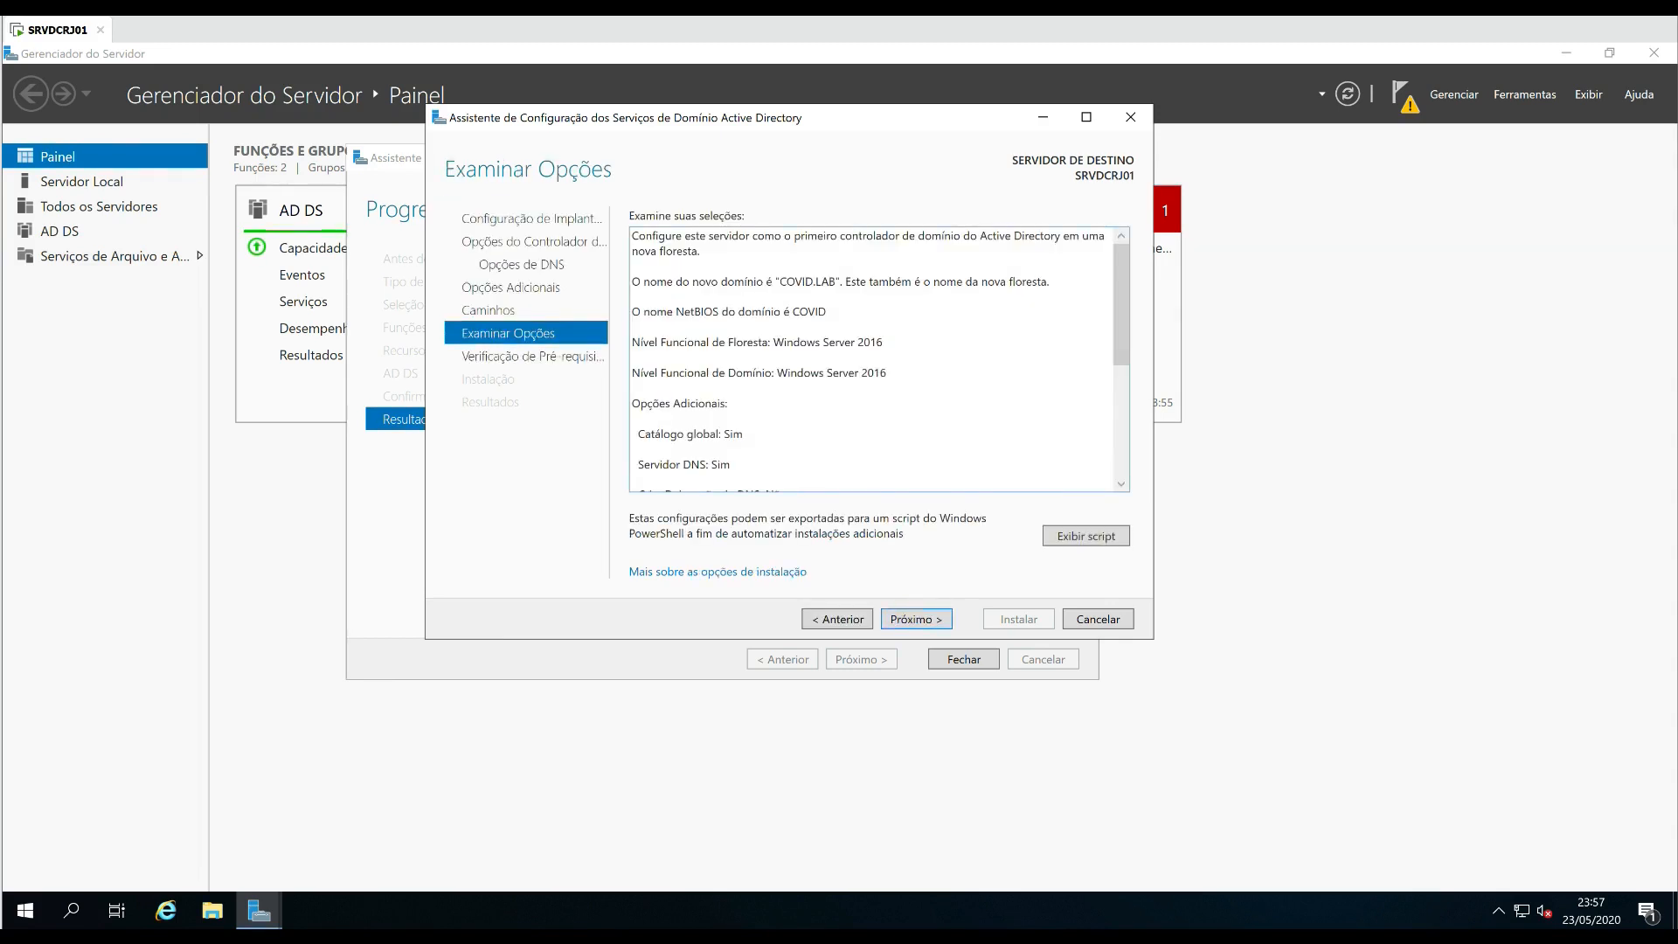
left_click_drag(1121, 305, 1121, 415)
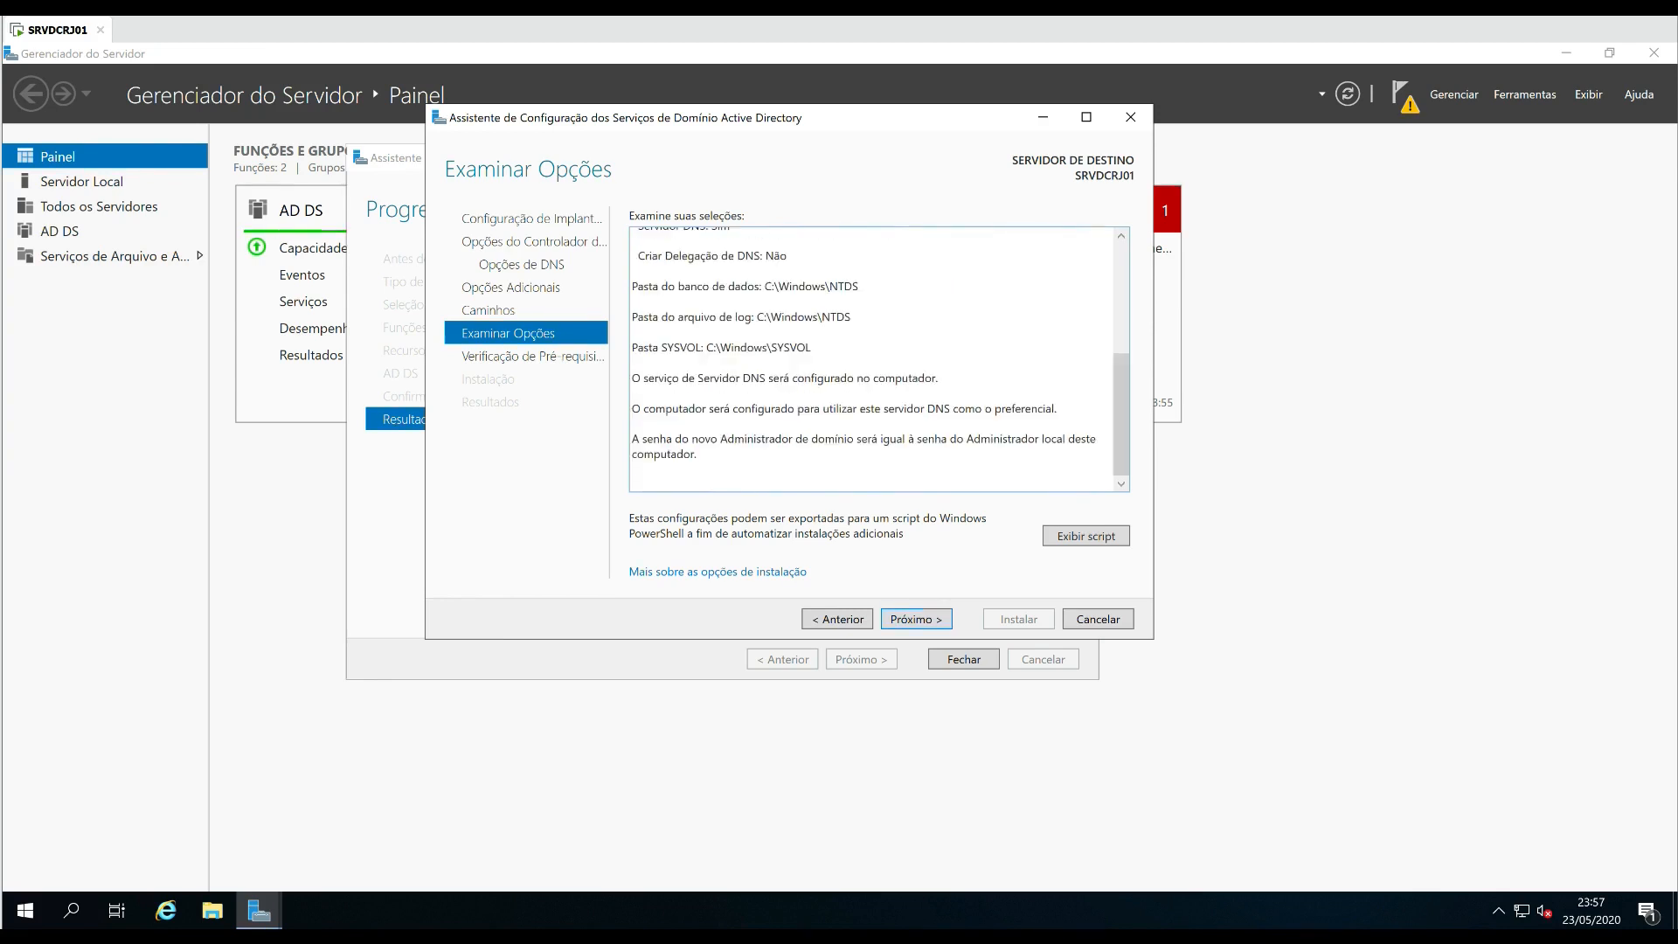
key("ctrl+a")
left_click(926, 346)
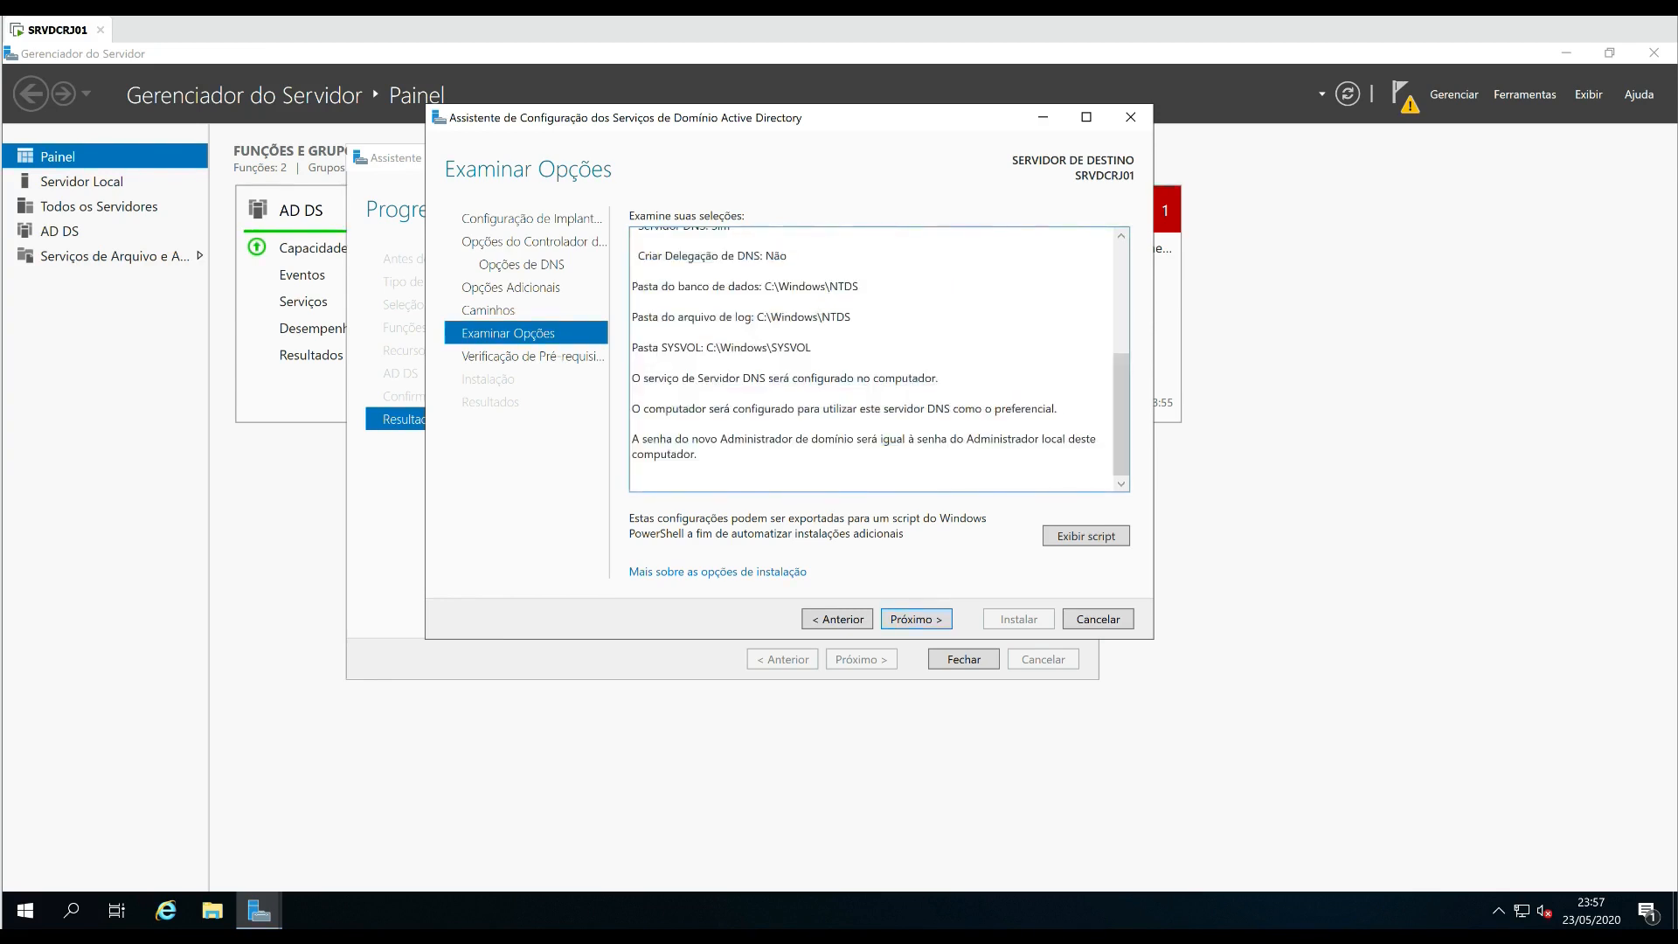
left_click_drag(1121, 416, 1122, 306)
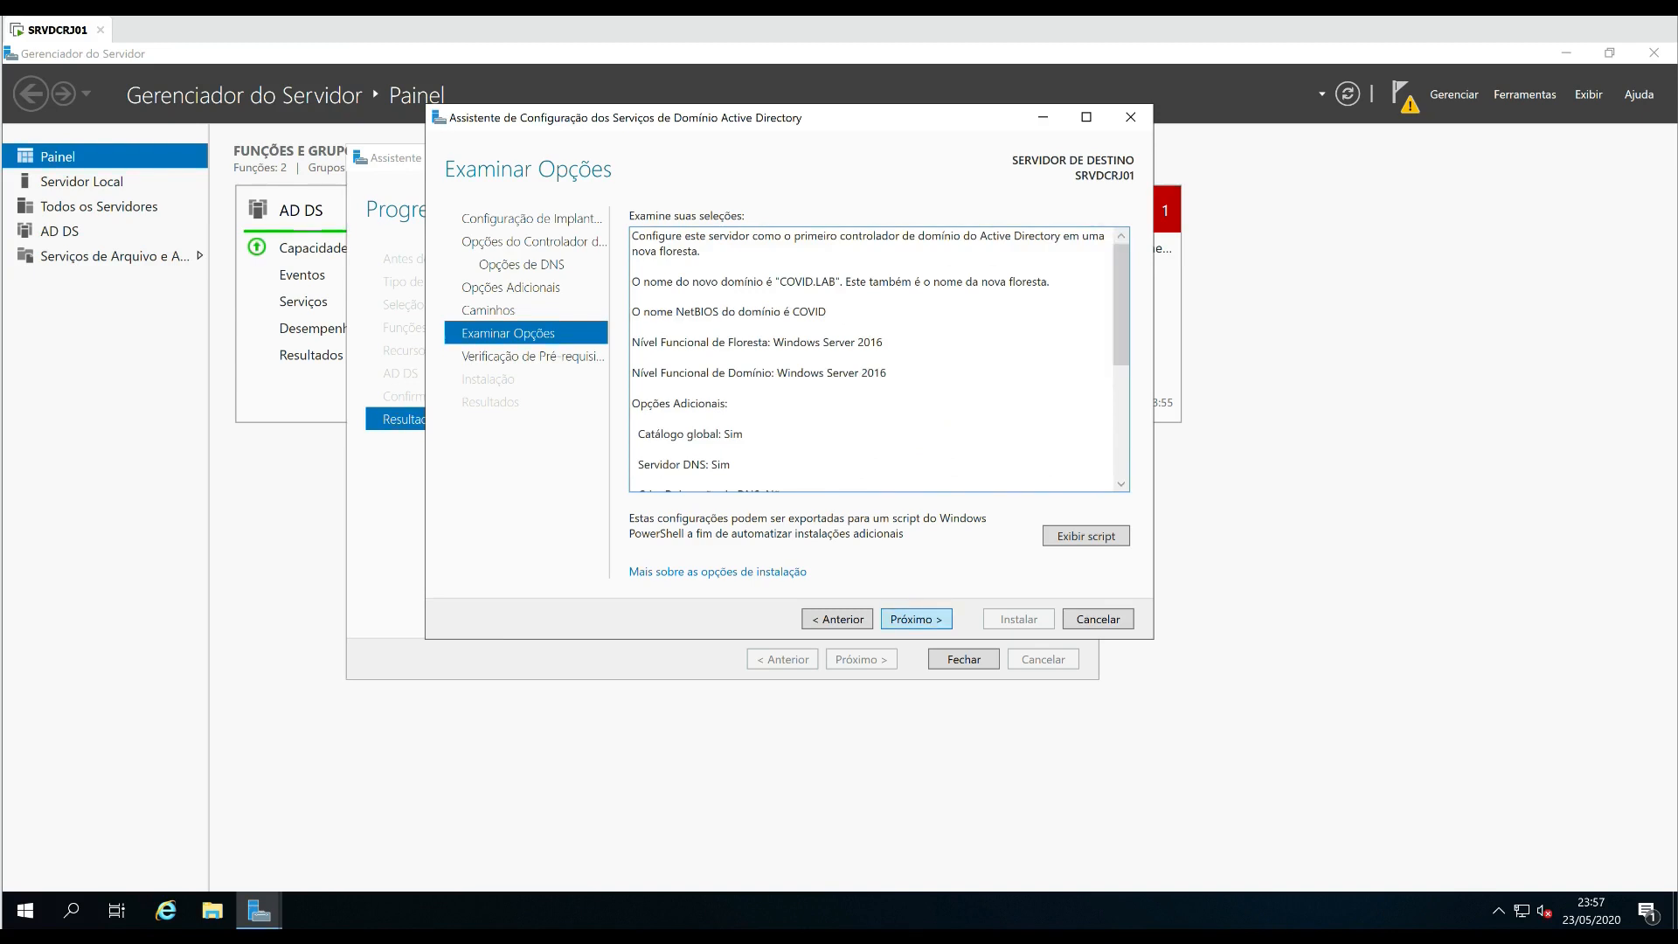
left_click(916, 618)
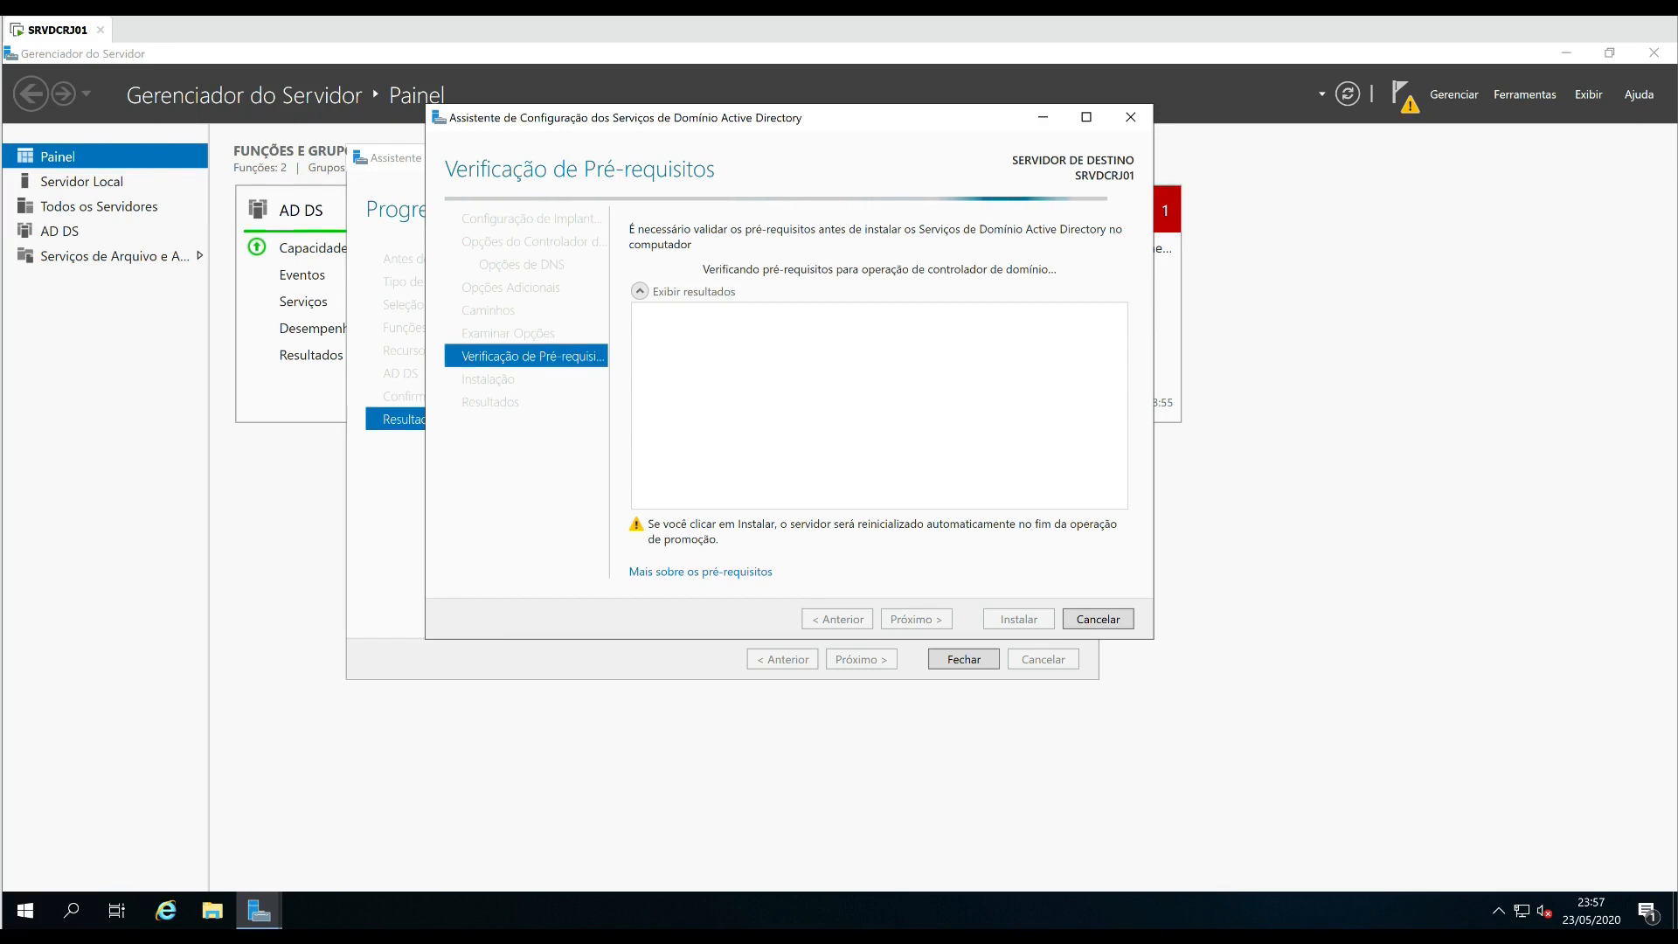
Install the domain controller configuration from the prerequisites check page.
left_click_drag(765, 125, 884, 107)
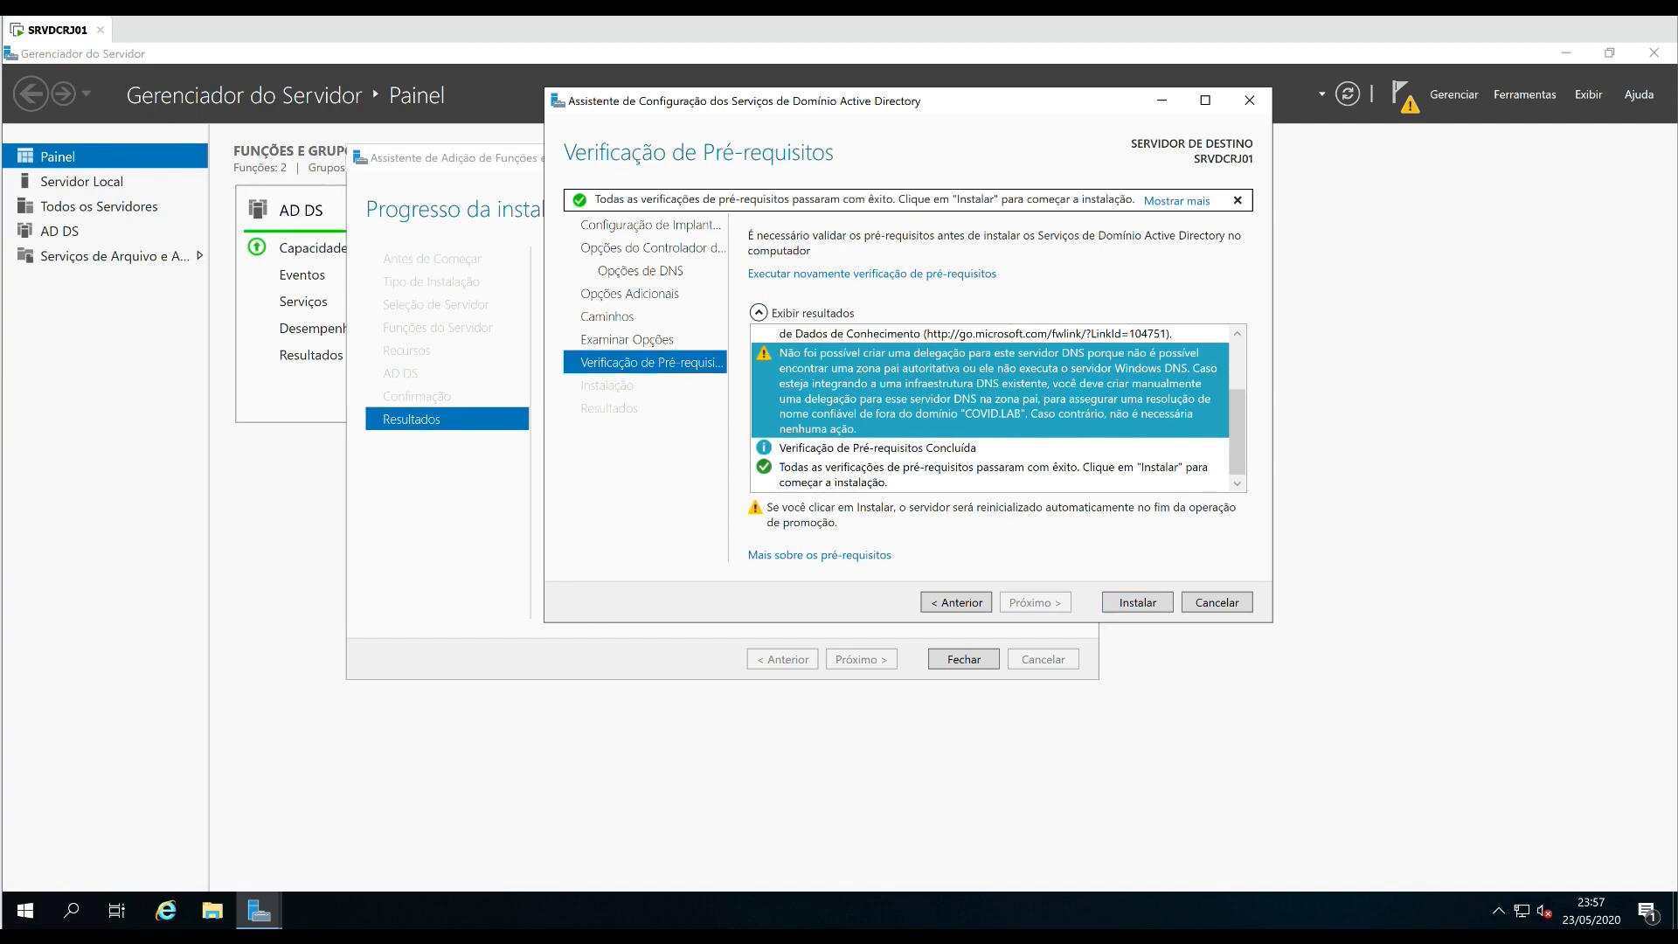
left_click(1138, 602)
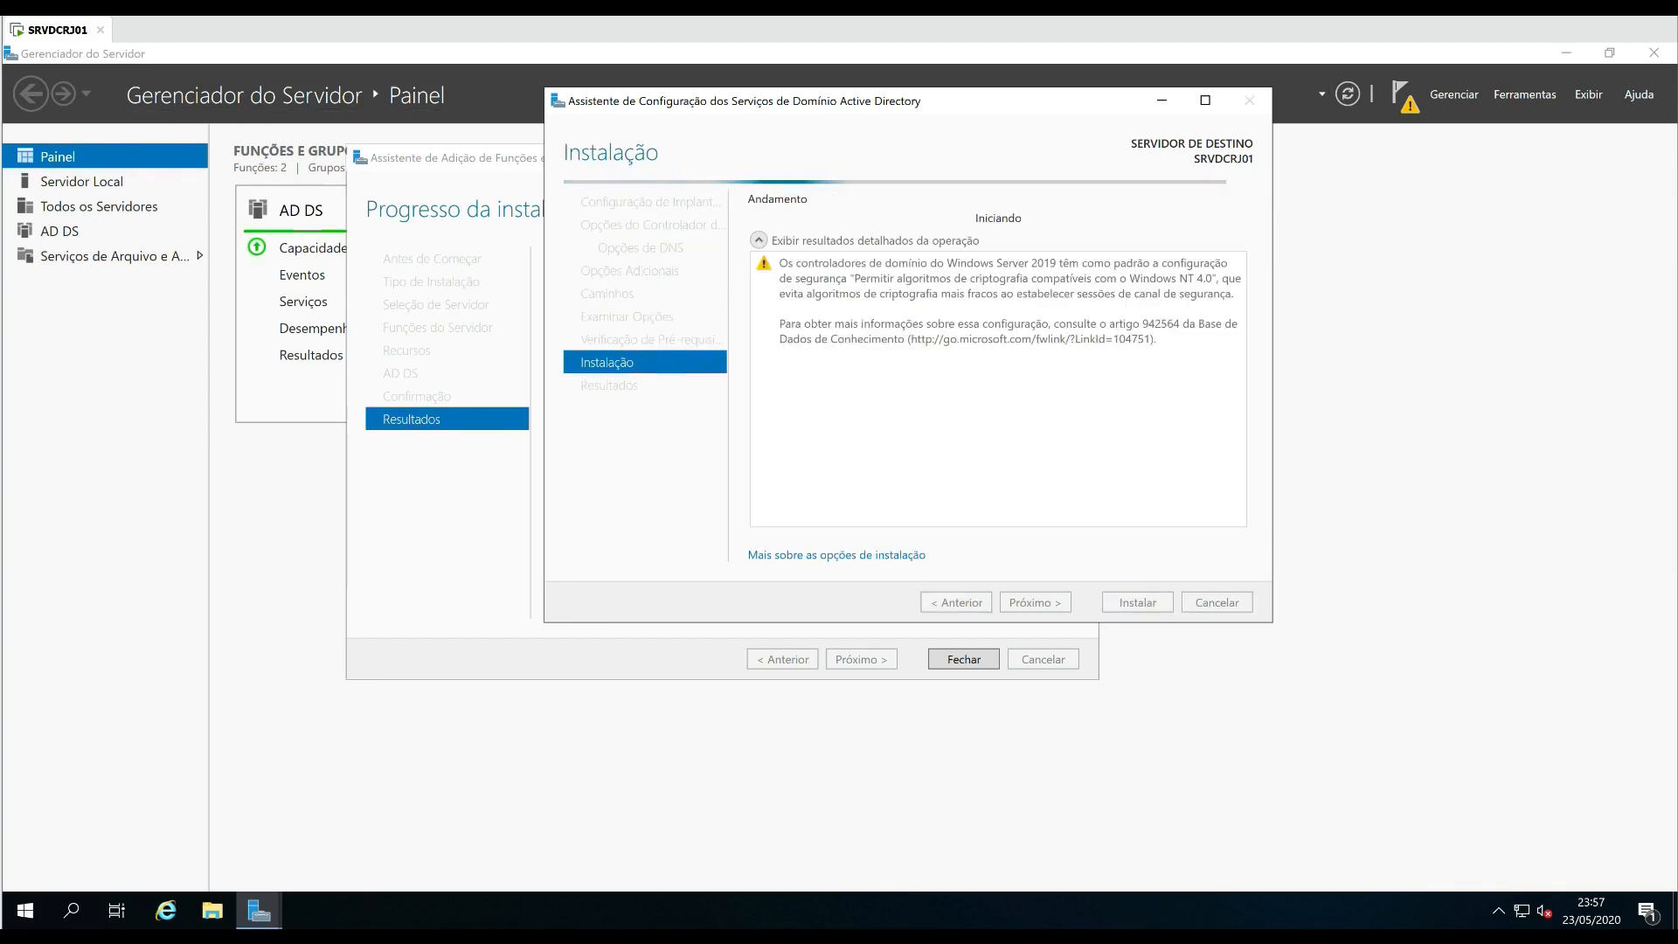
left_click_drag(840, 101, 760, 173)
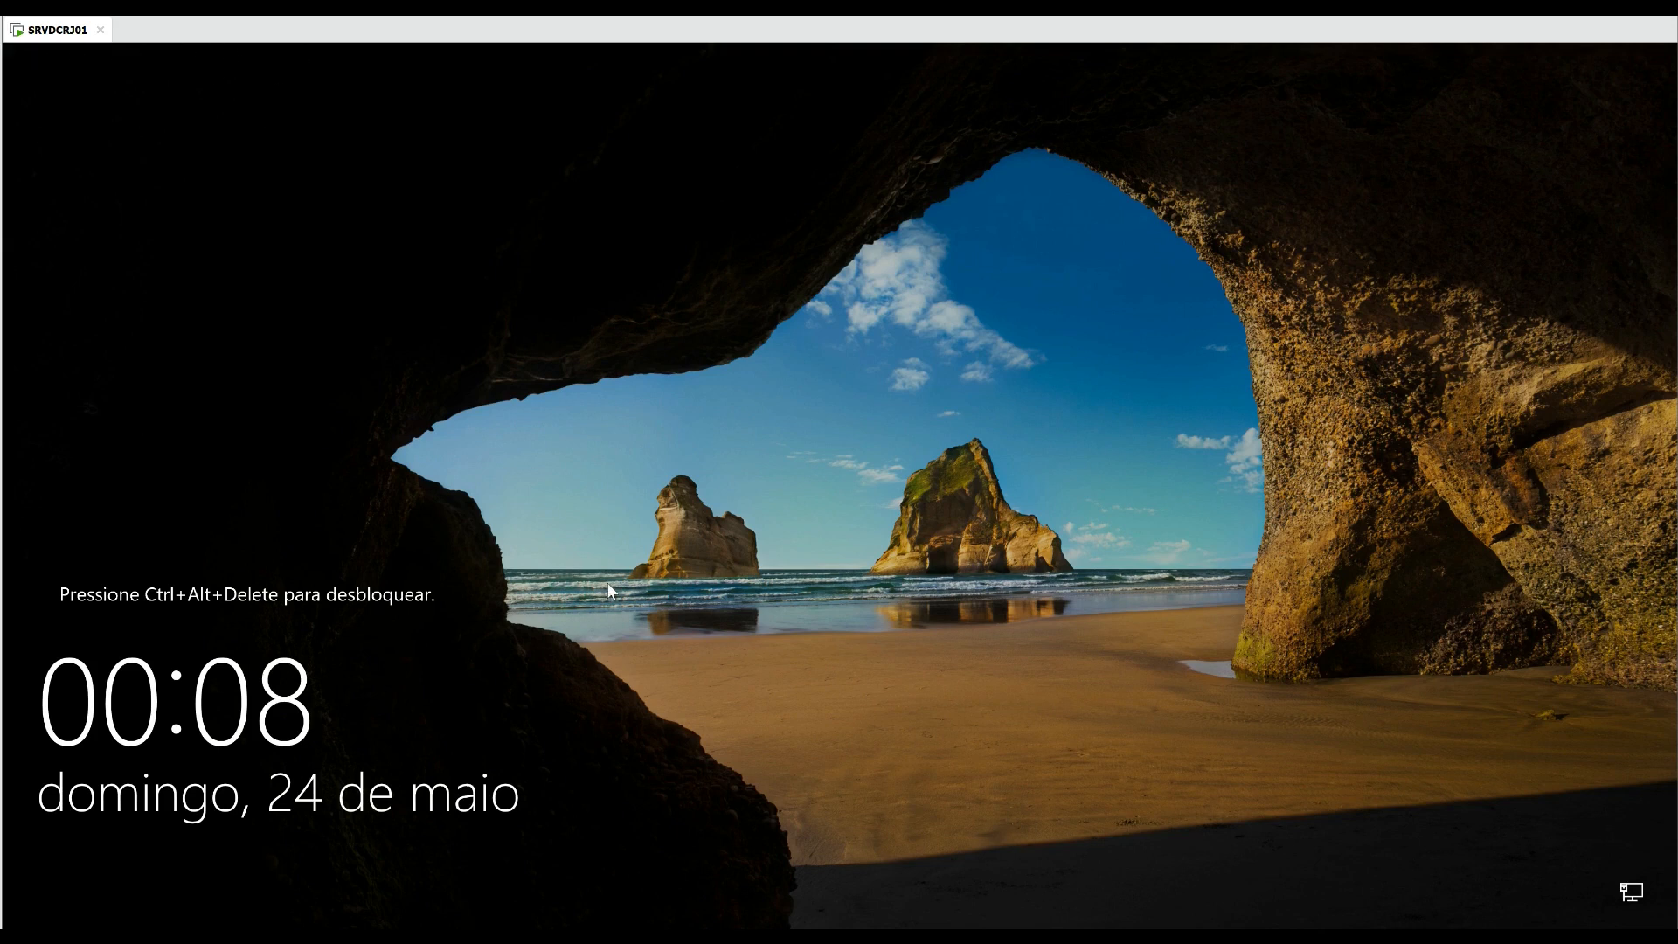
Unlock the restarted server and sign in as COVID\Administrador with the account password.
key("ctrl+alt+Delete")
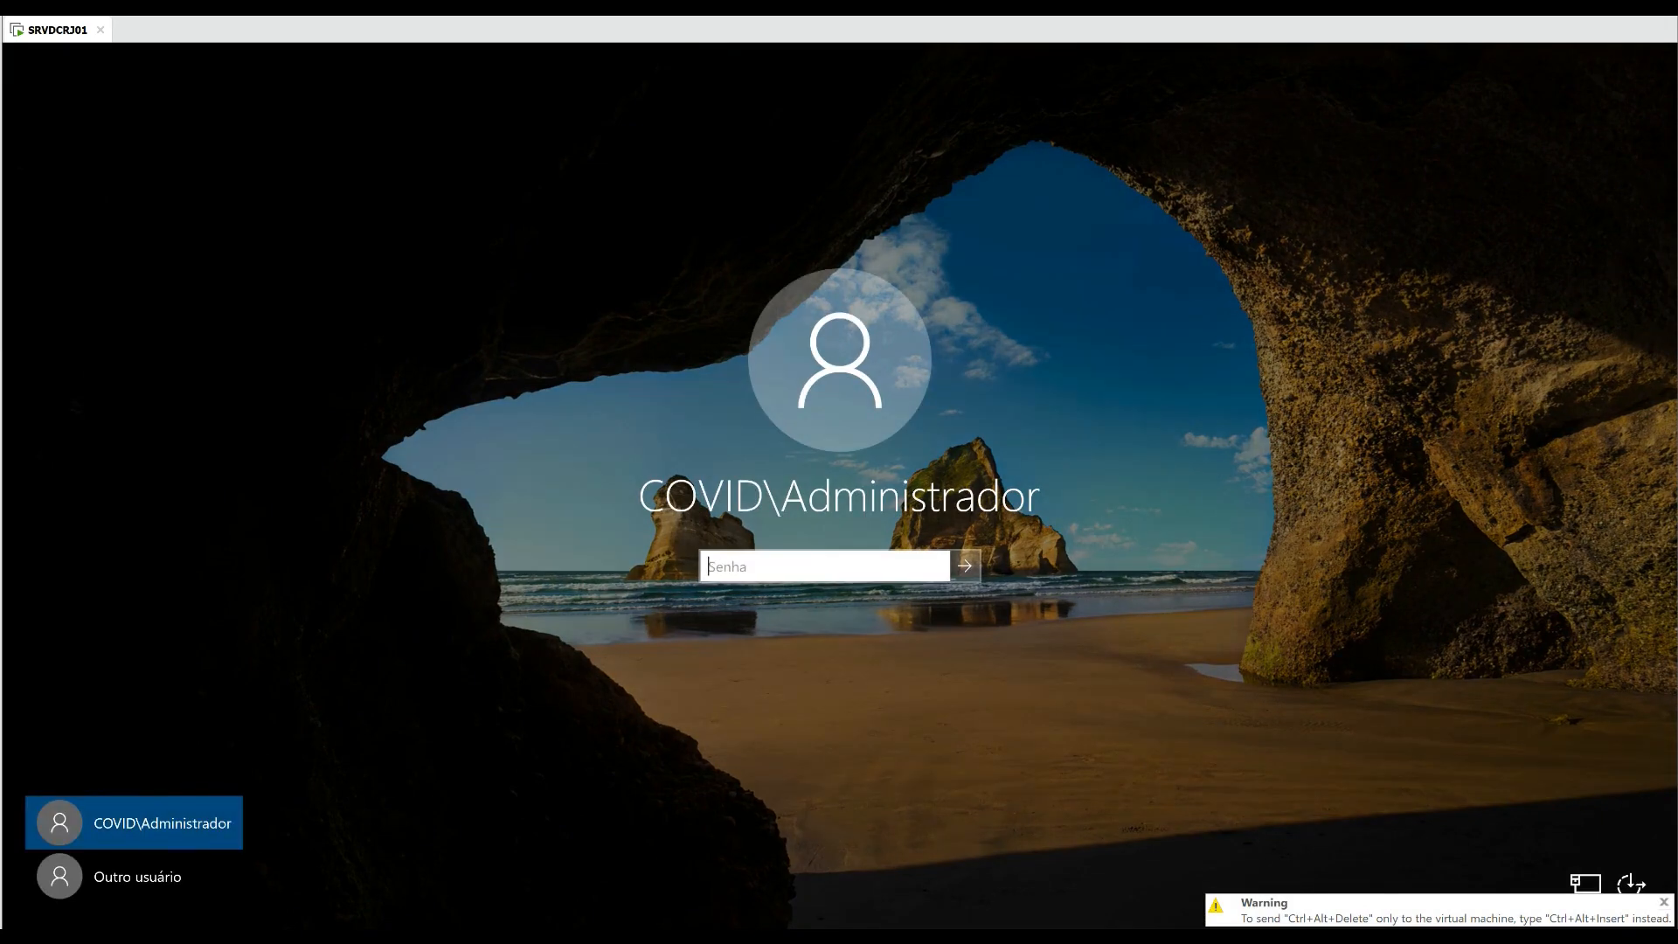
type("****")
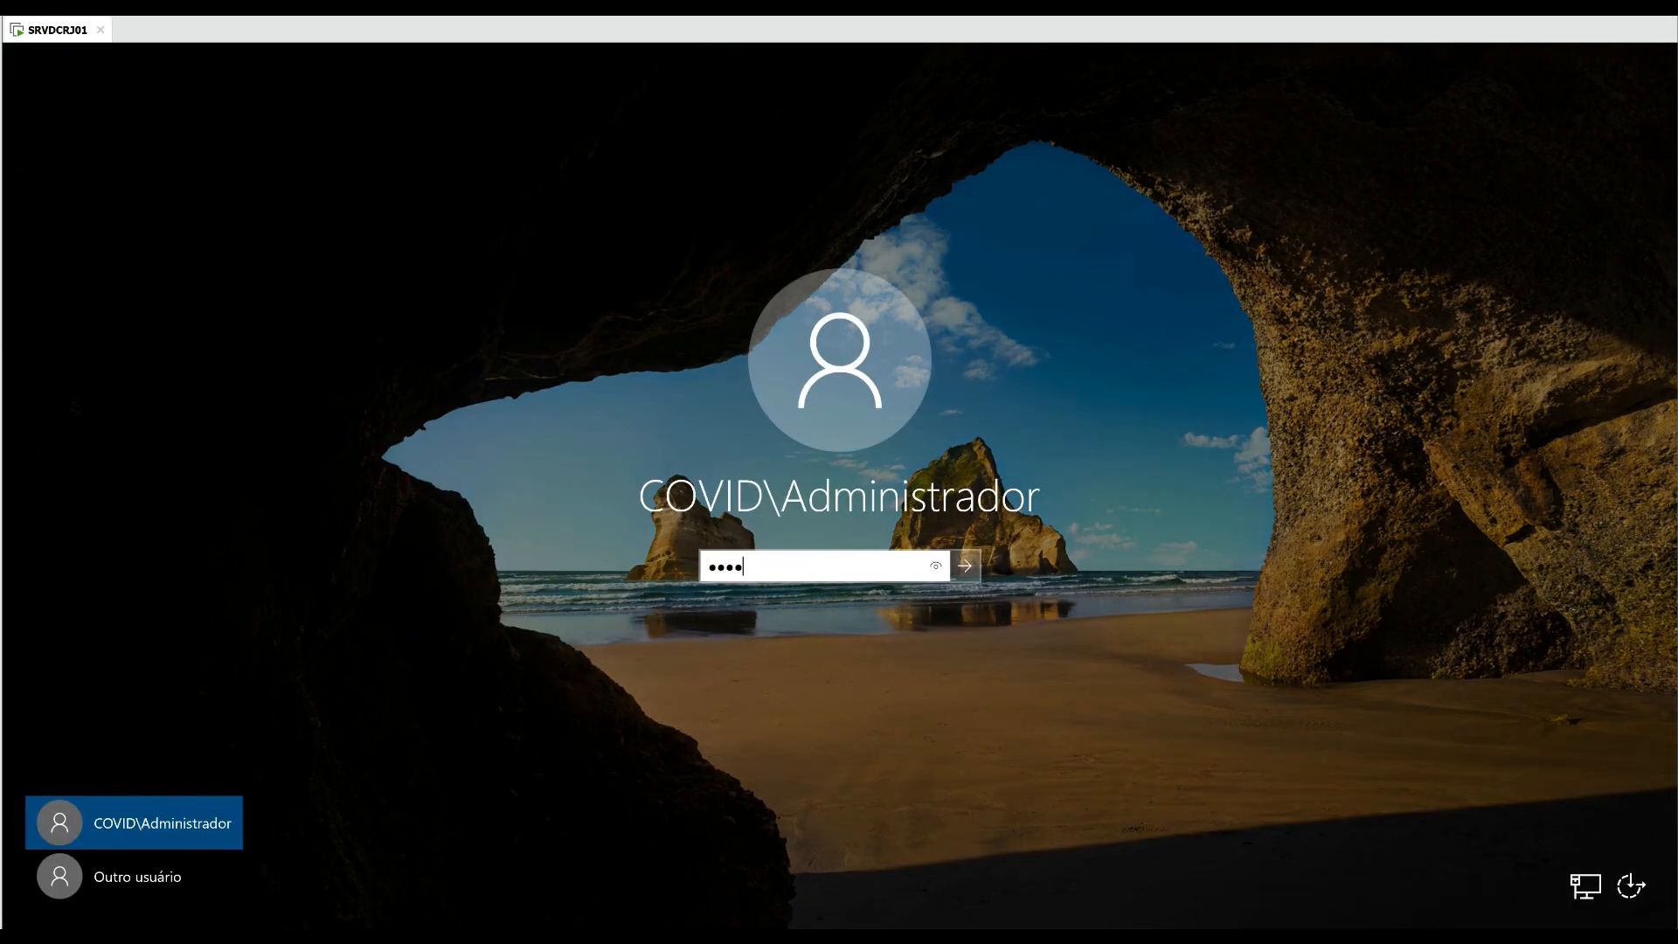
type("****")
key("BackSpace")
key("BackSpace")
key("BackSpace")
key("BackSpace")
key("BackSpace")
key("BackSpace")
key("BackSpace")
key("BackSpace")
type("********")
key("Return")
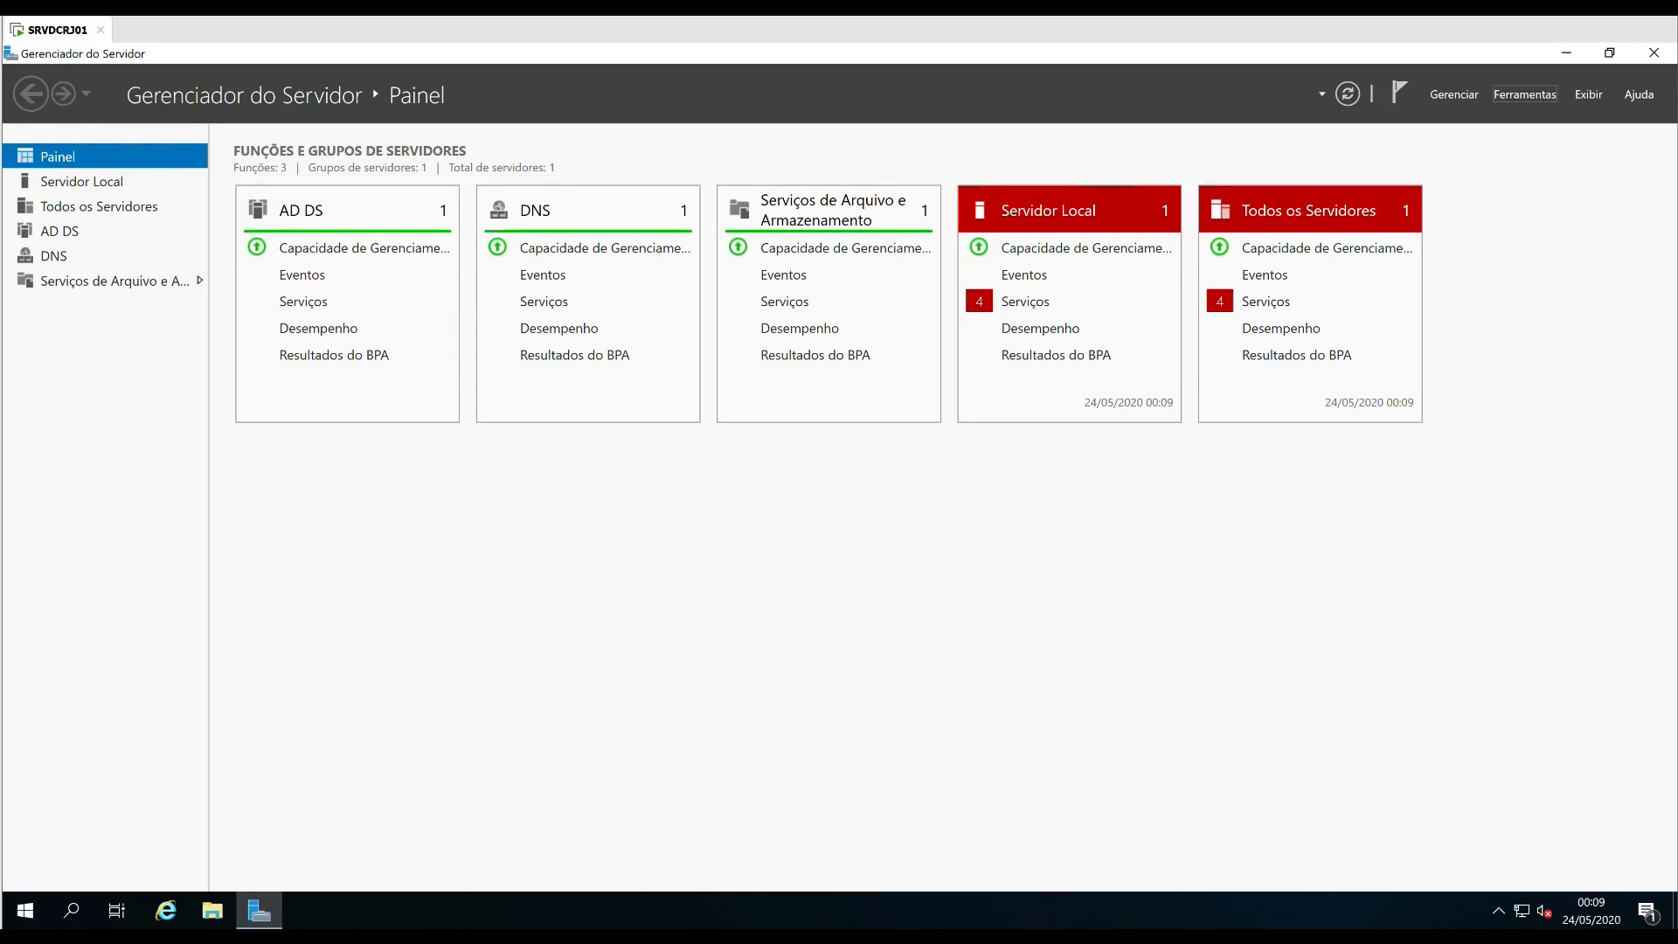
Open the DNS manager from the server tools and pin it to the taskbar.
left_click(1525, 93)
left_click(1364, 245)
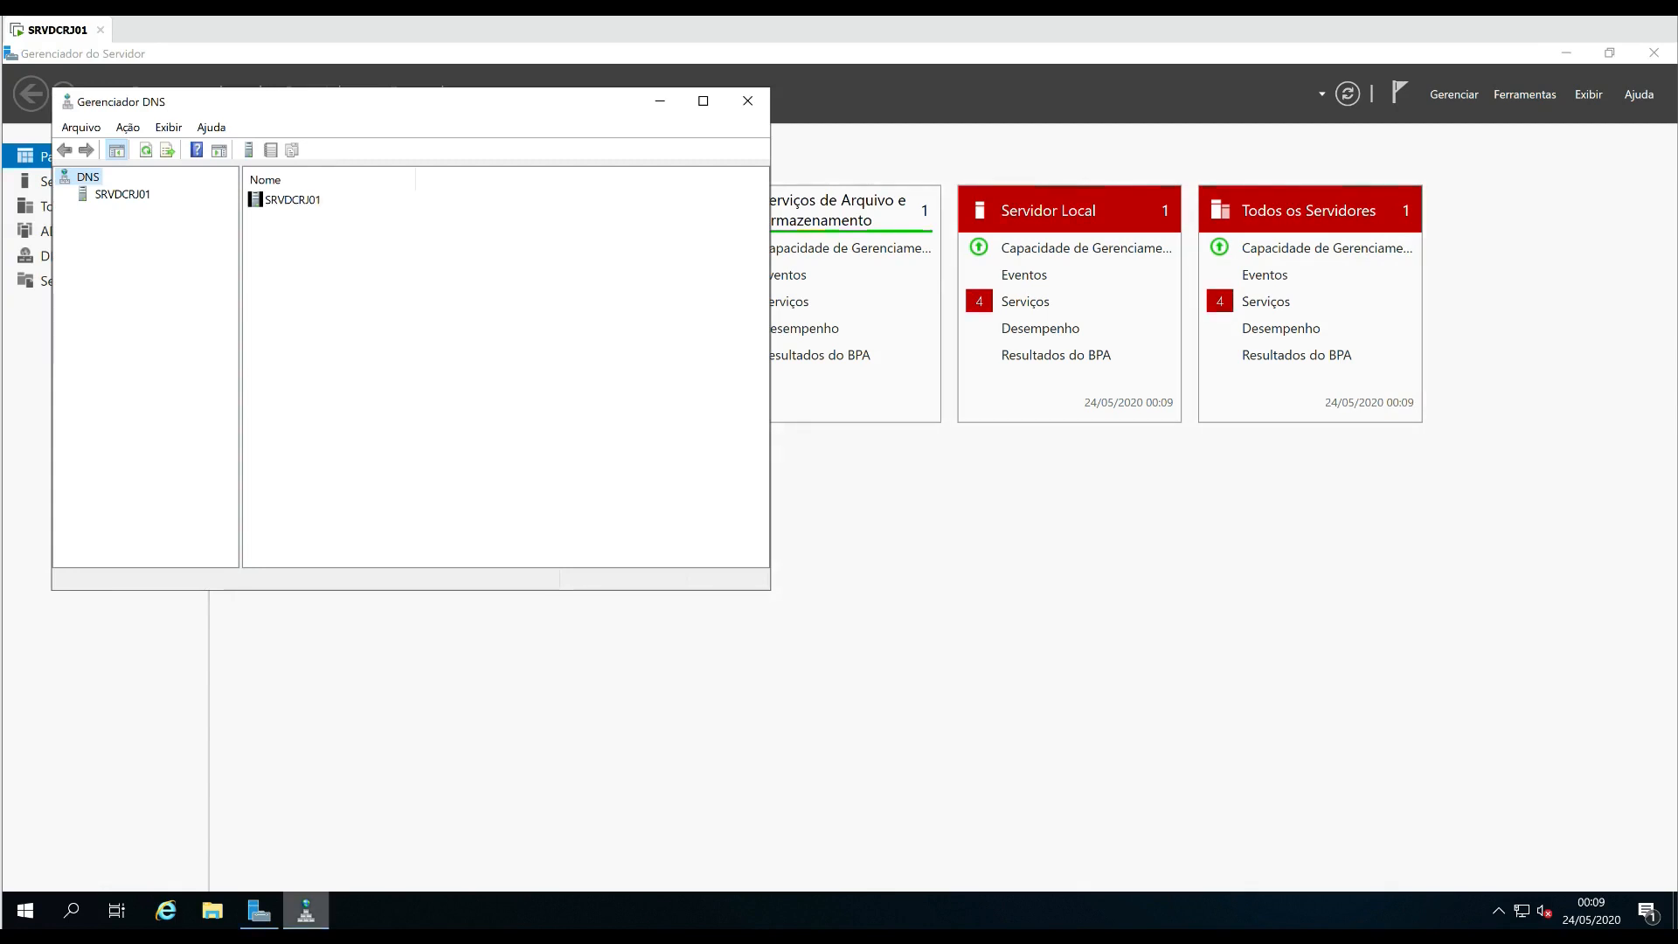
right_click(305, 910)
left_click(282, 839)
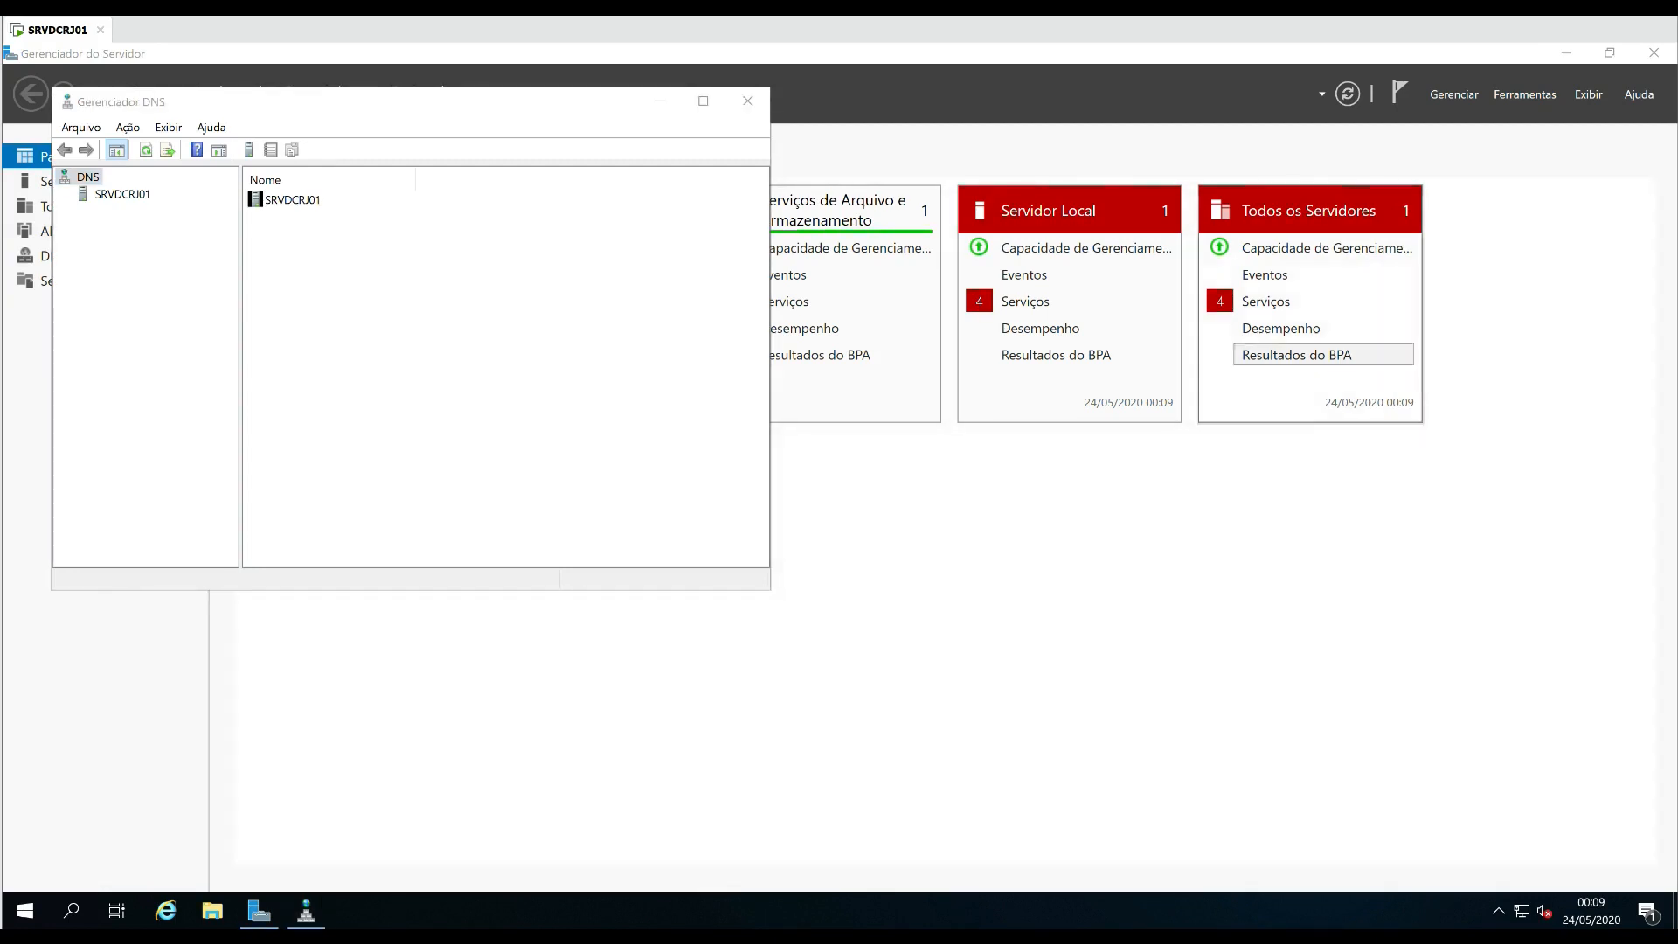
Open Usuários e Computadores do Active Directory, pin it to the taskbar and close its window.
left_click(1525, 93)
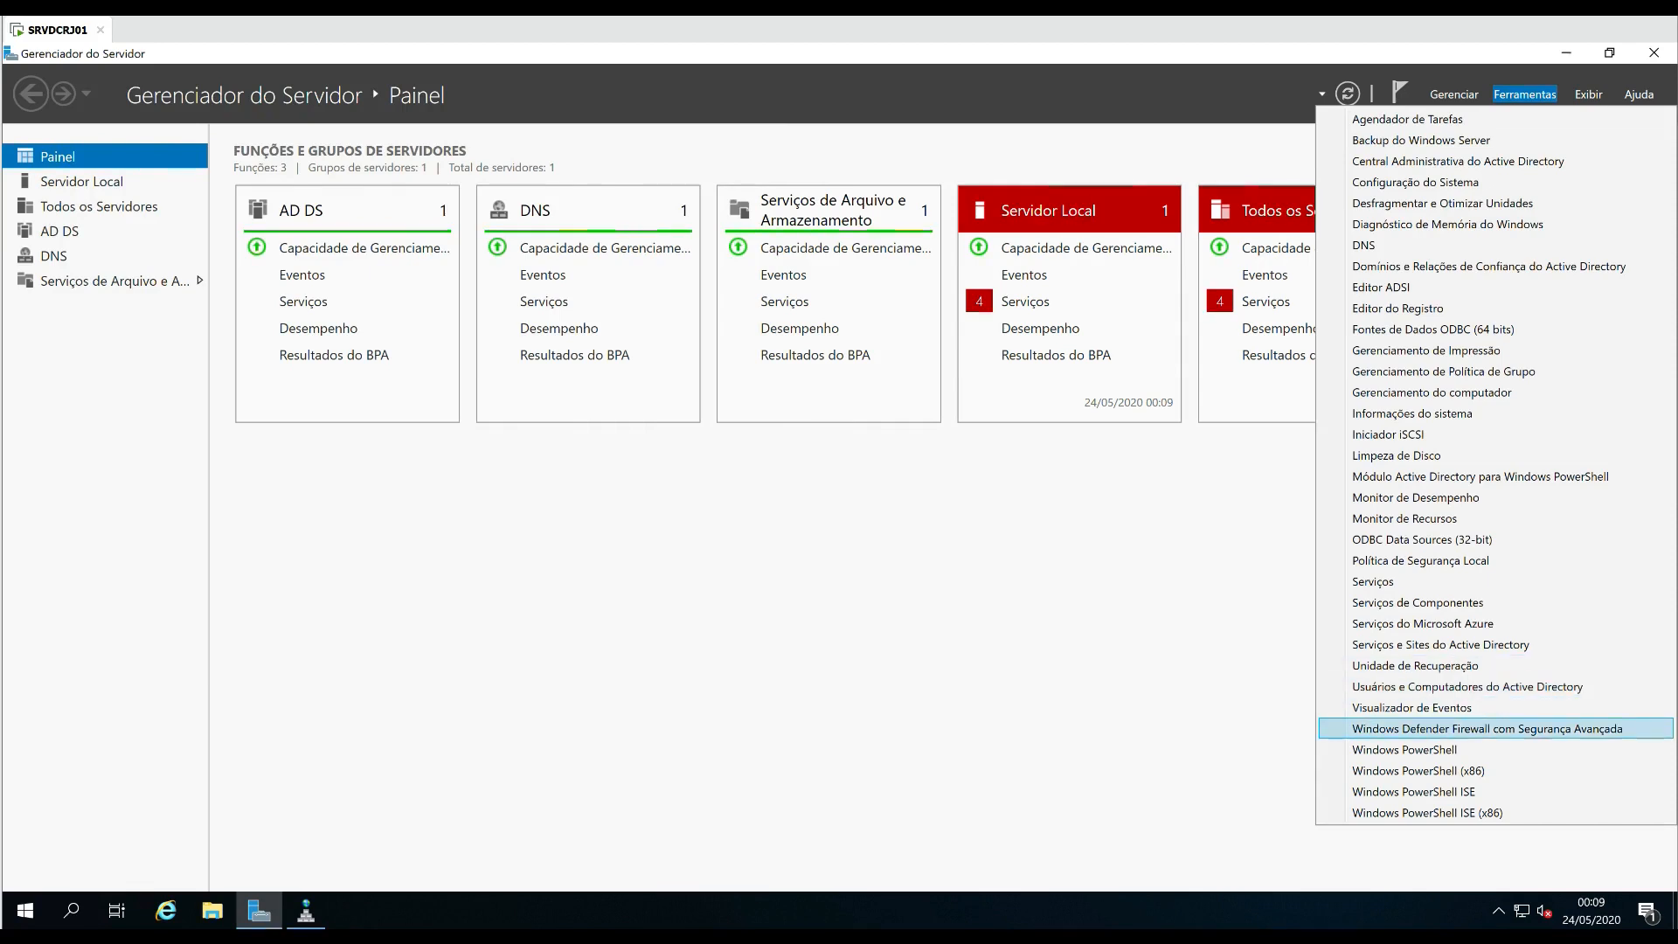
left_click(1468, 686)
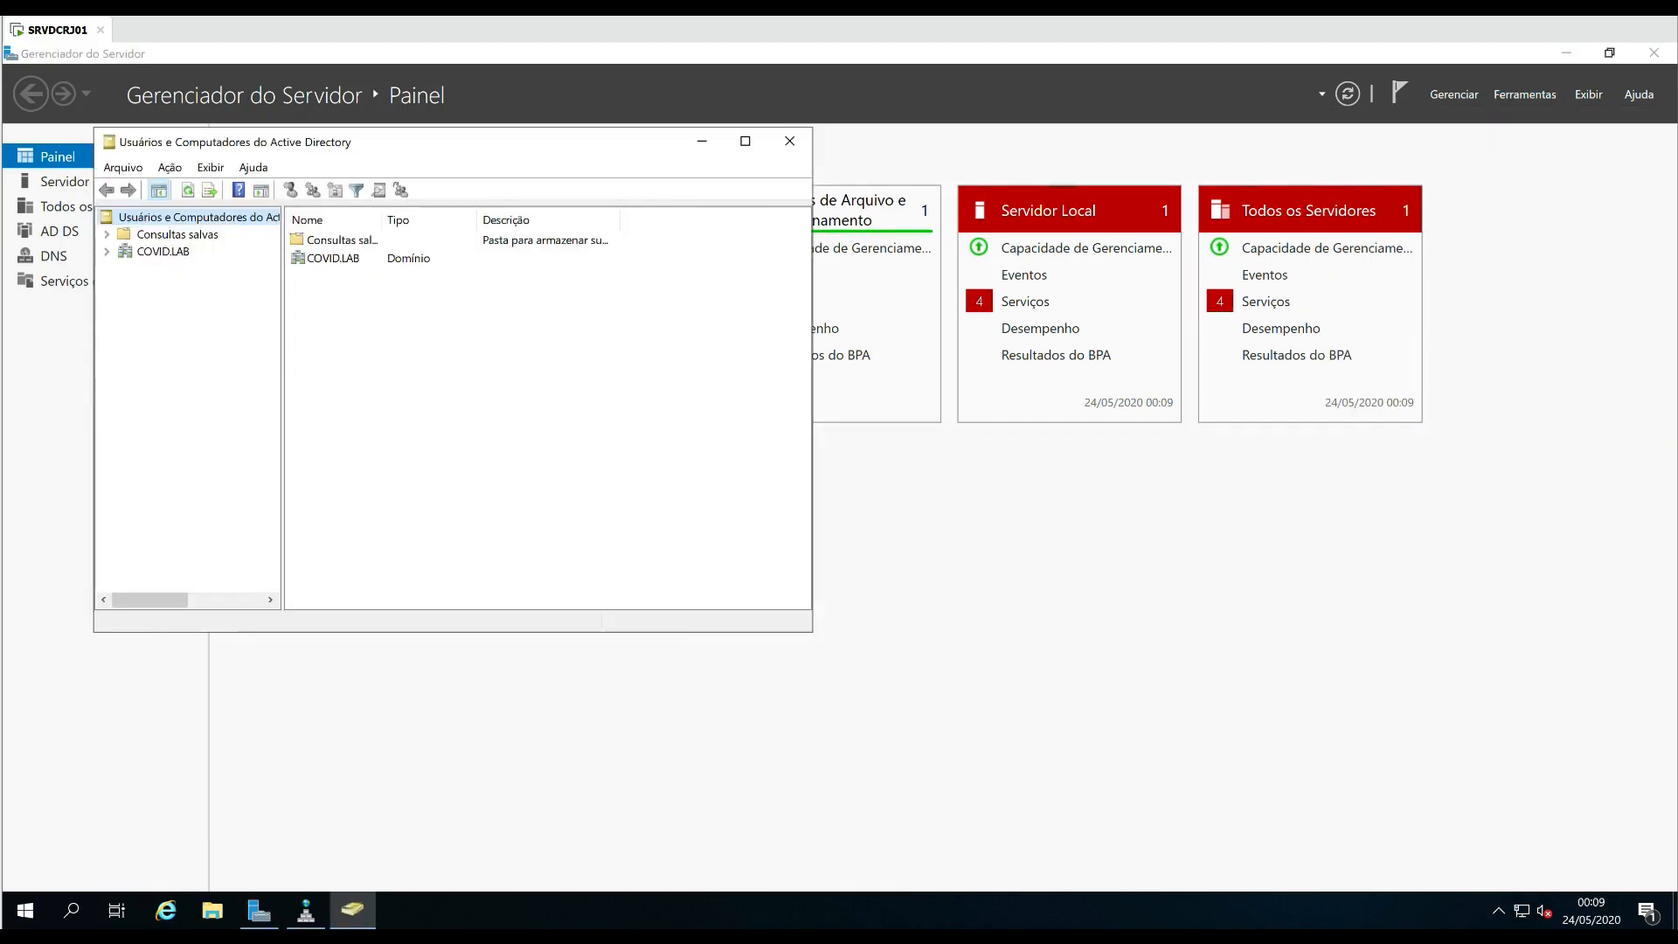
right_click(352, 909)
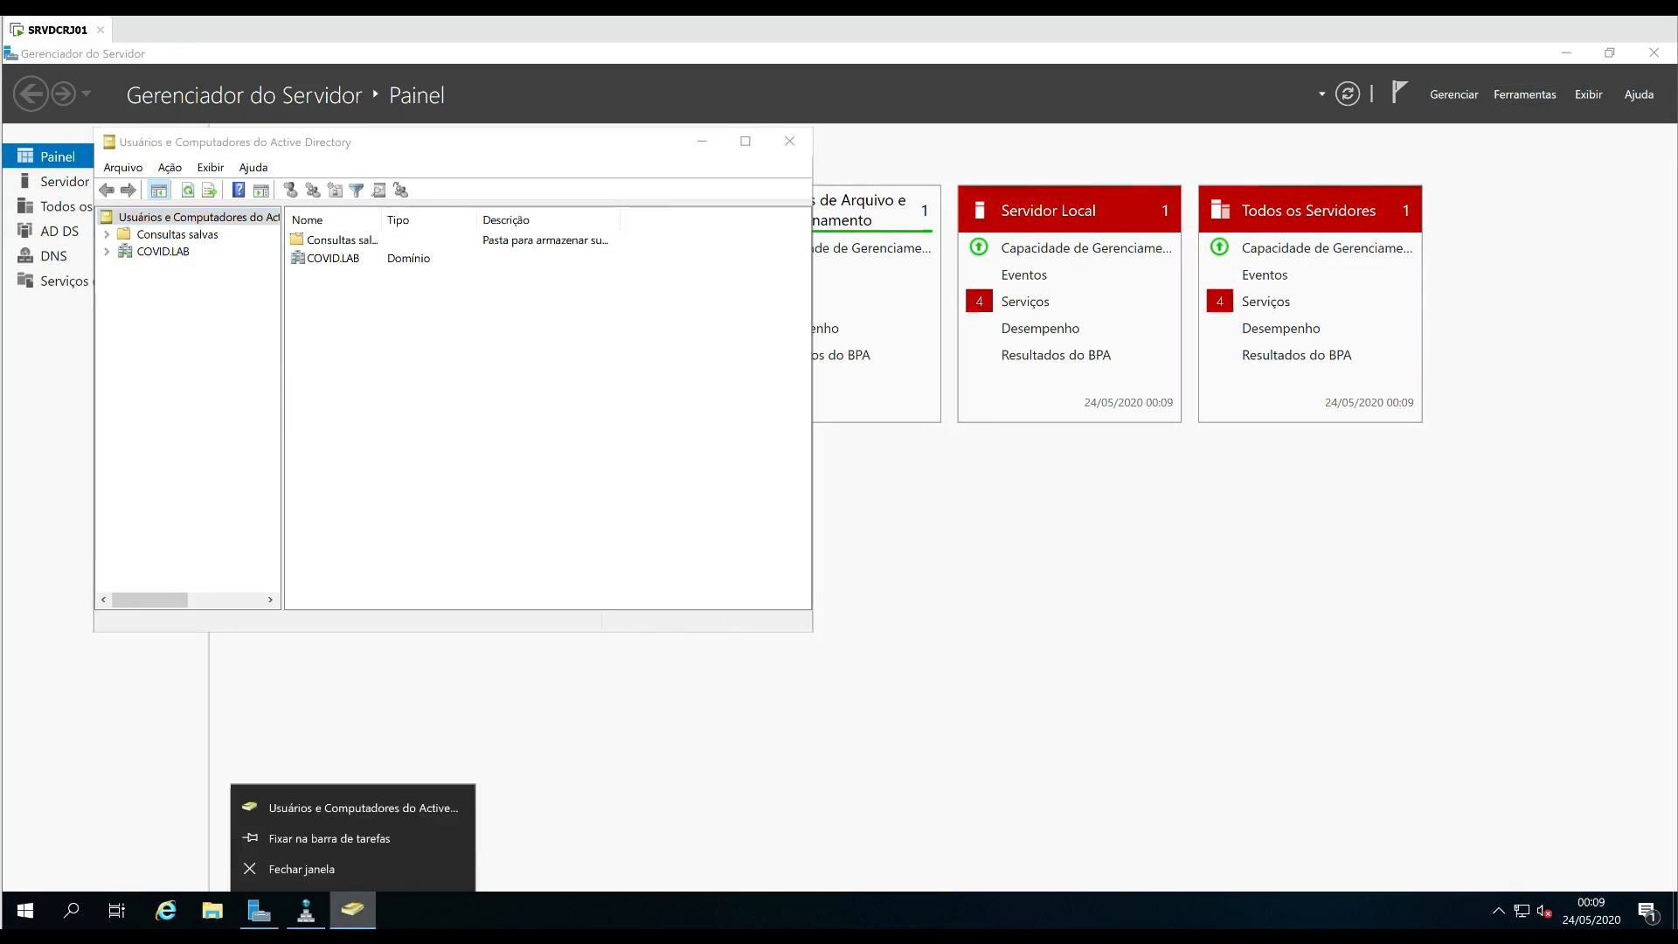
left_click(328, 838)
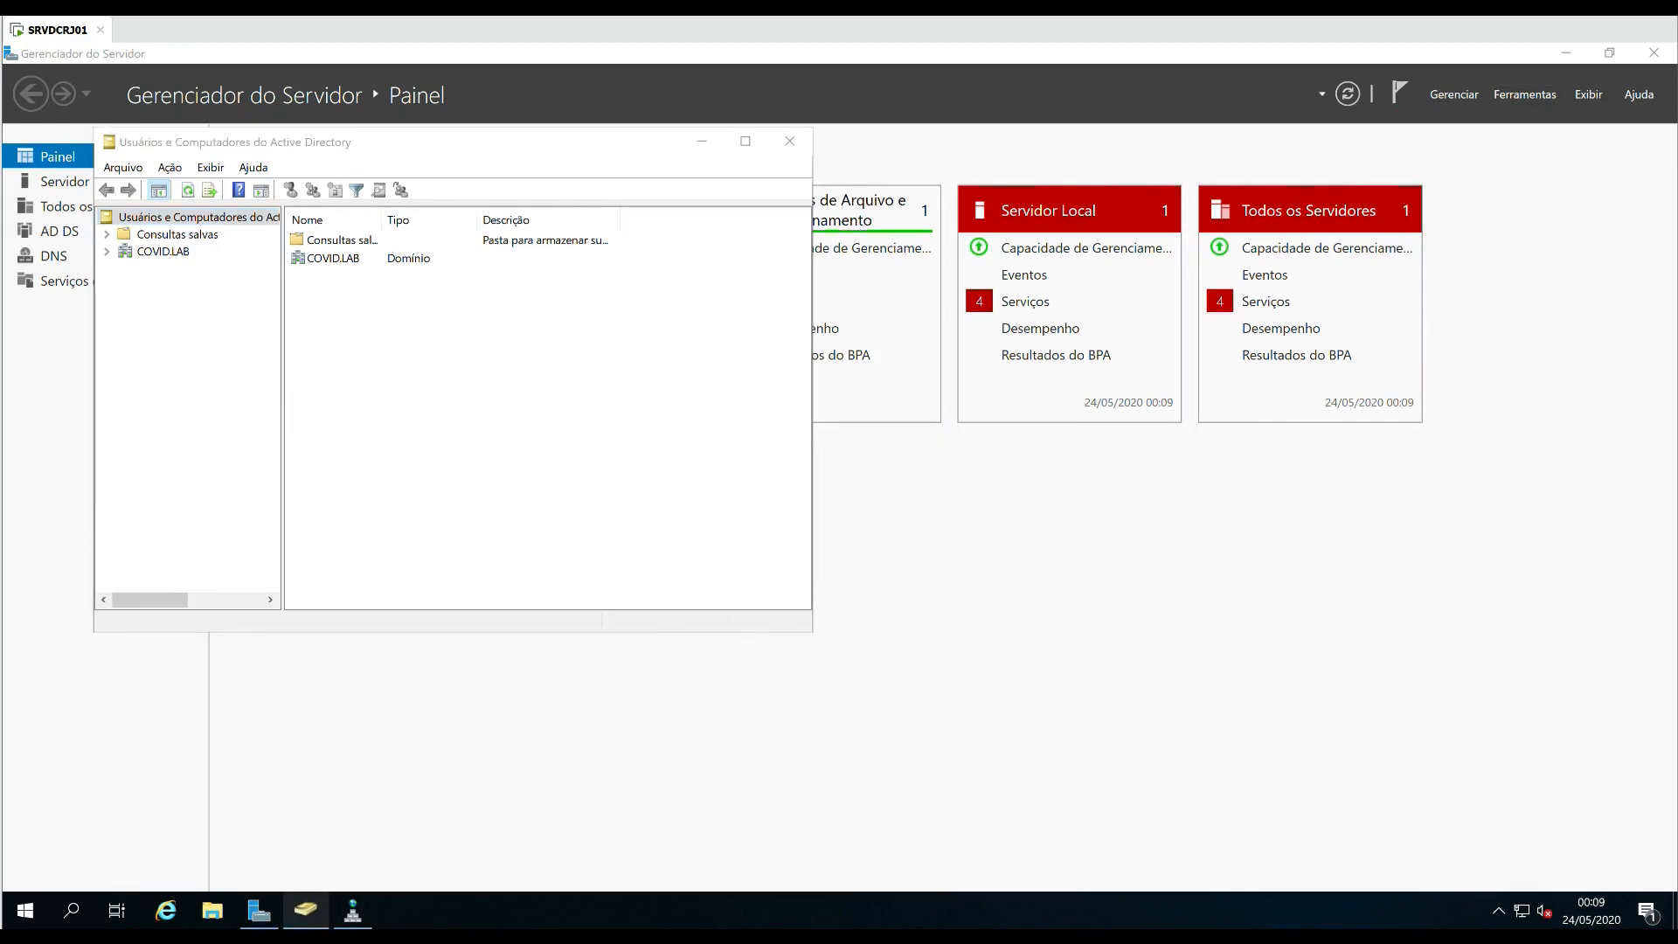
left_click(789, 140)
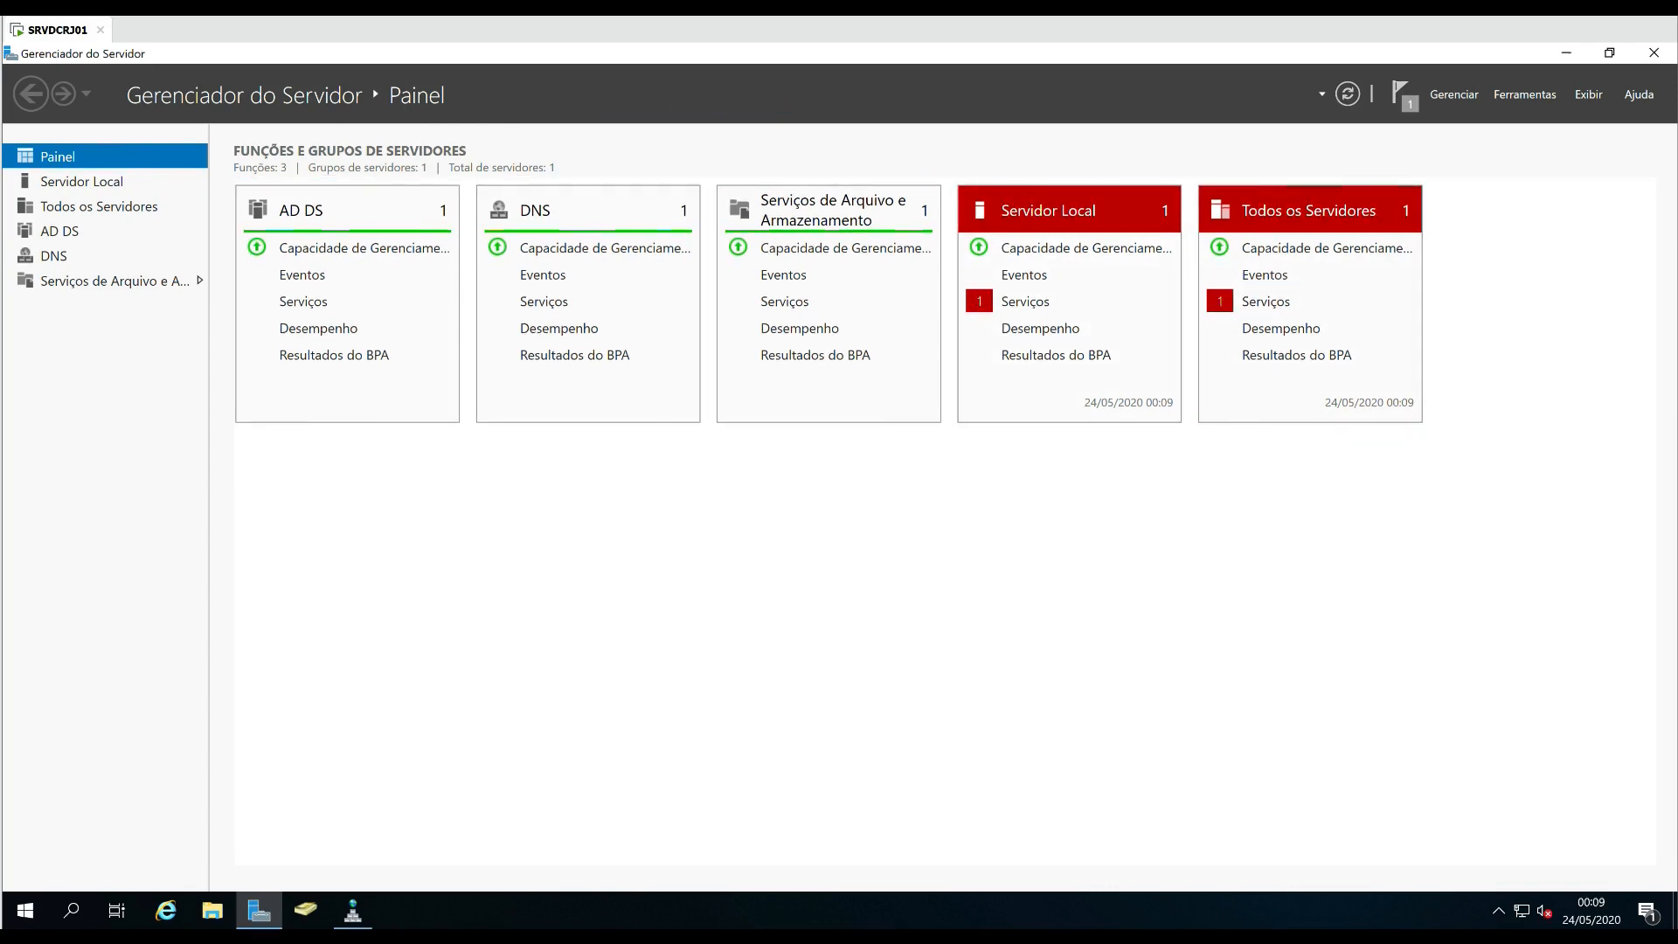
Open the TCP/IPv4 properties of the Ethernet0 adapter from the network settings.
right_click(1521, 910)
left_click(1524, 887)
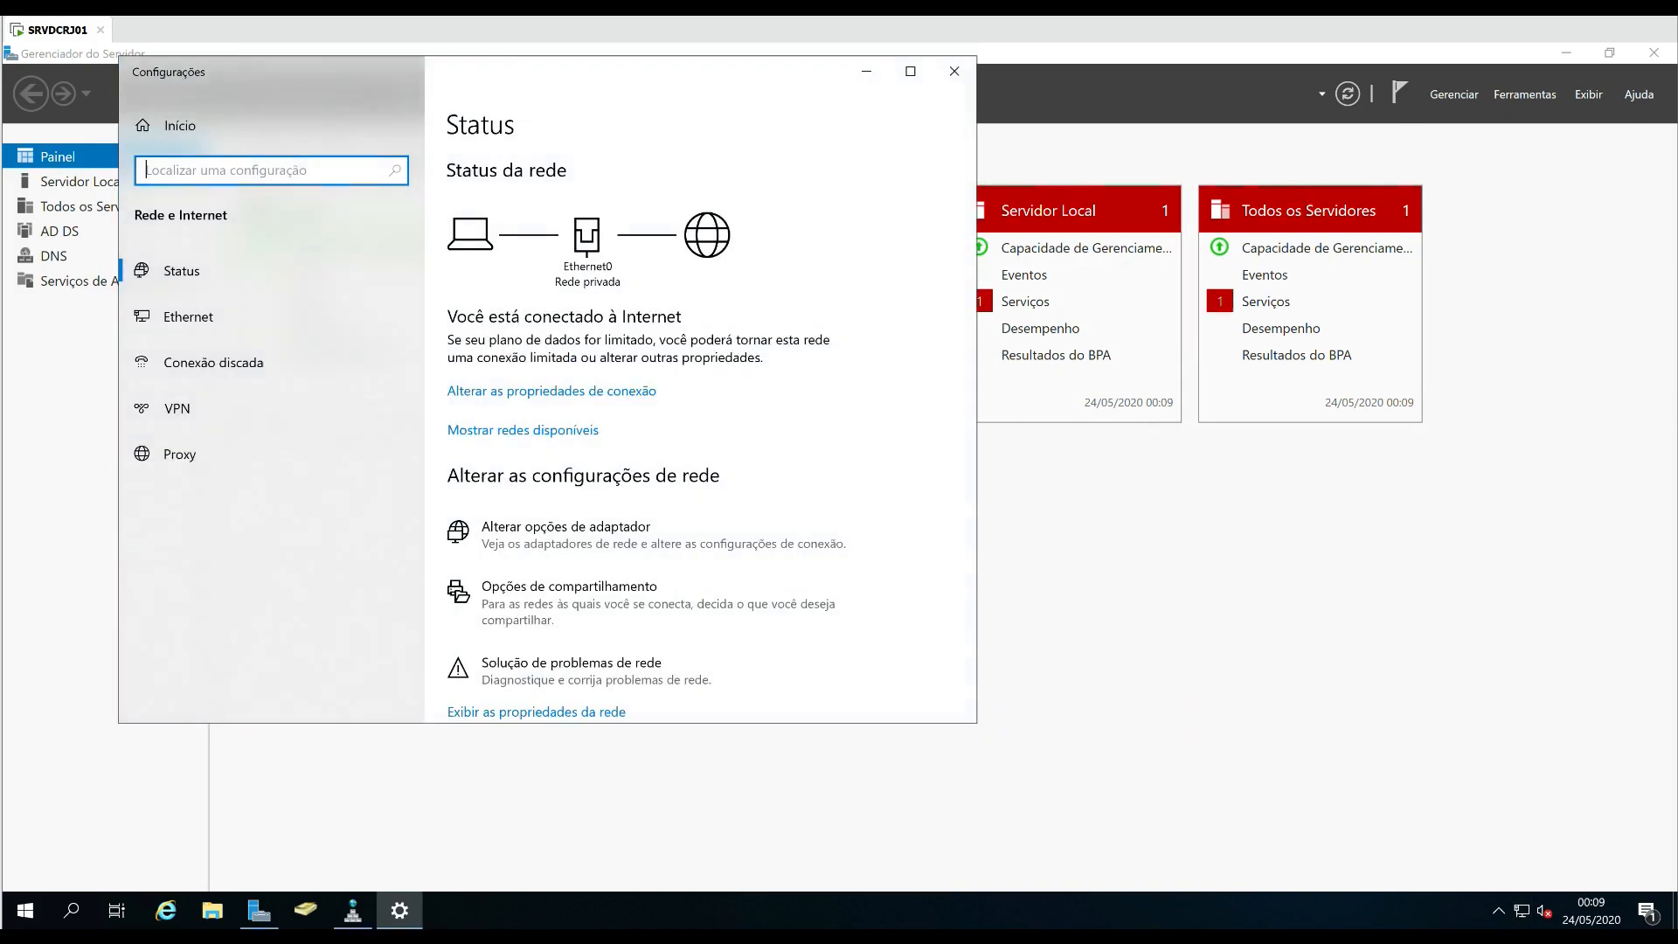
left_click_drag(560, 80, 814, 106)
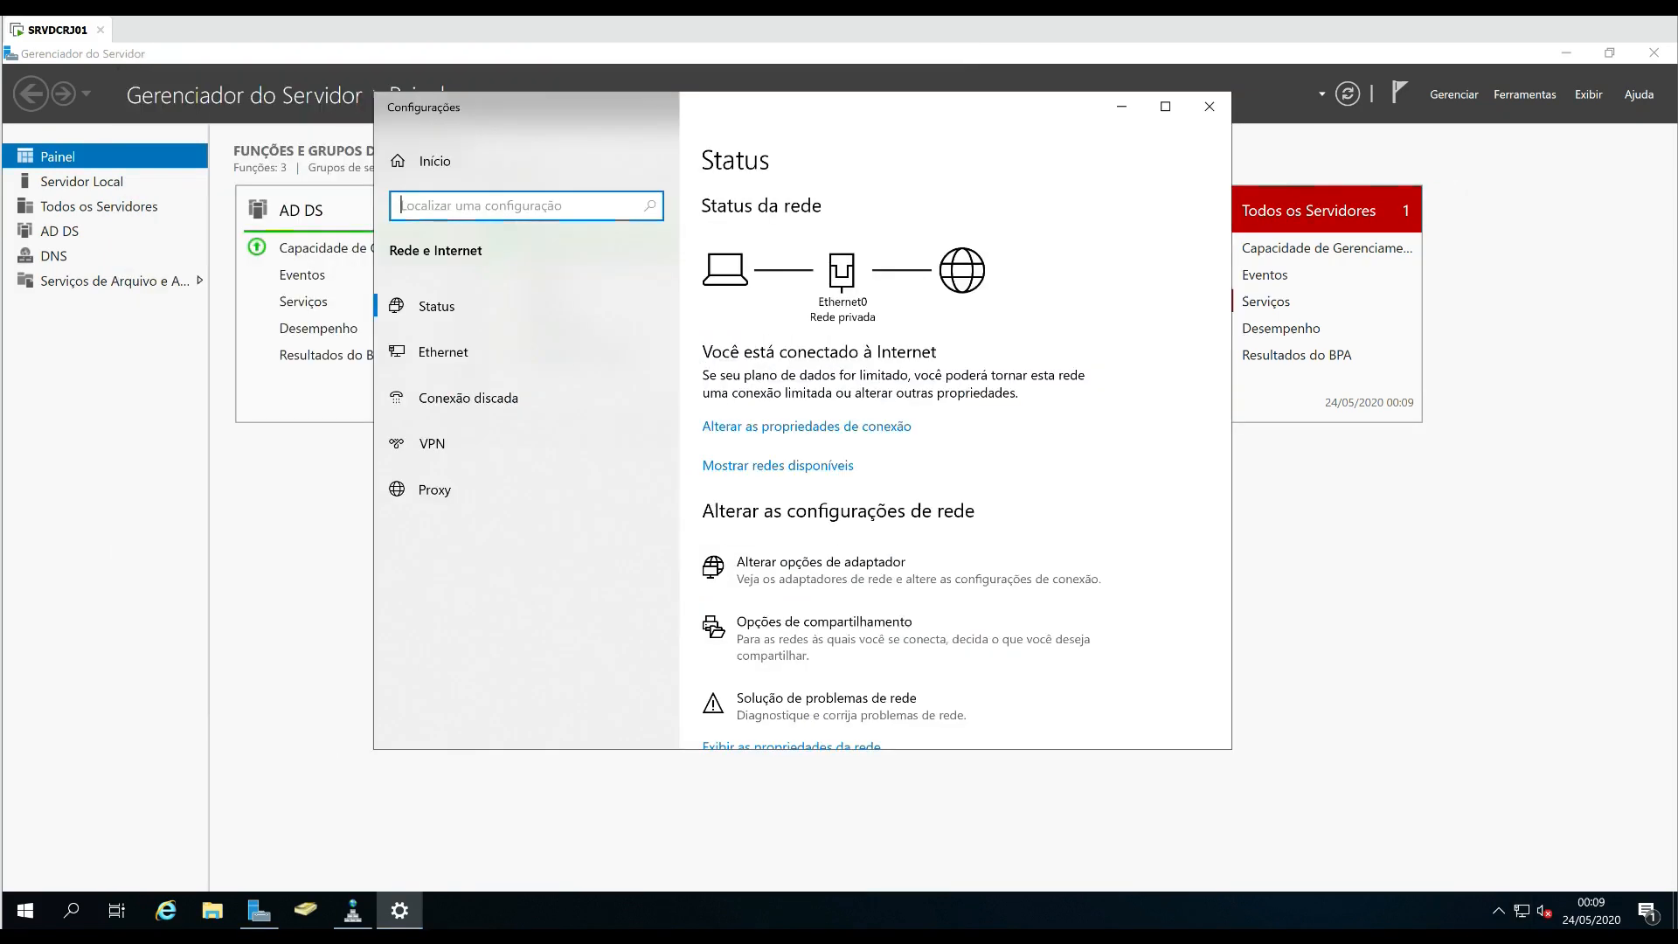
left_click(443, 351)
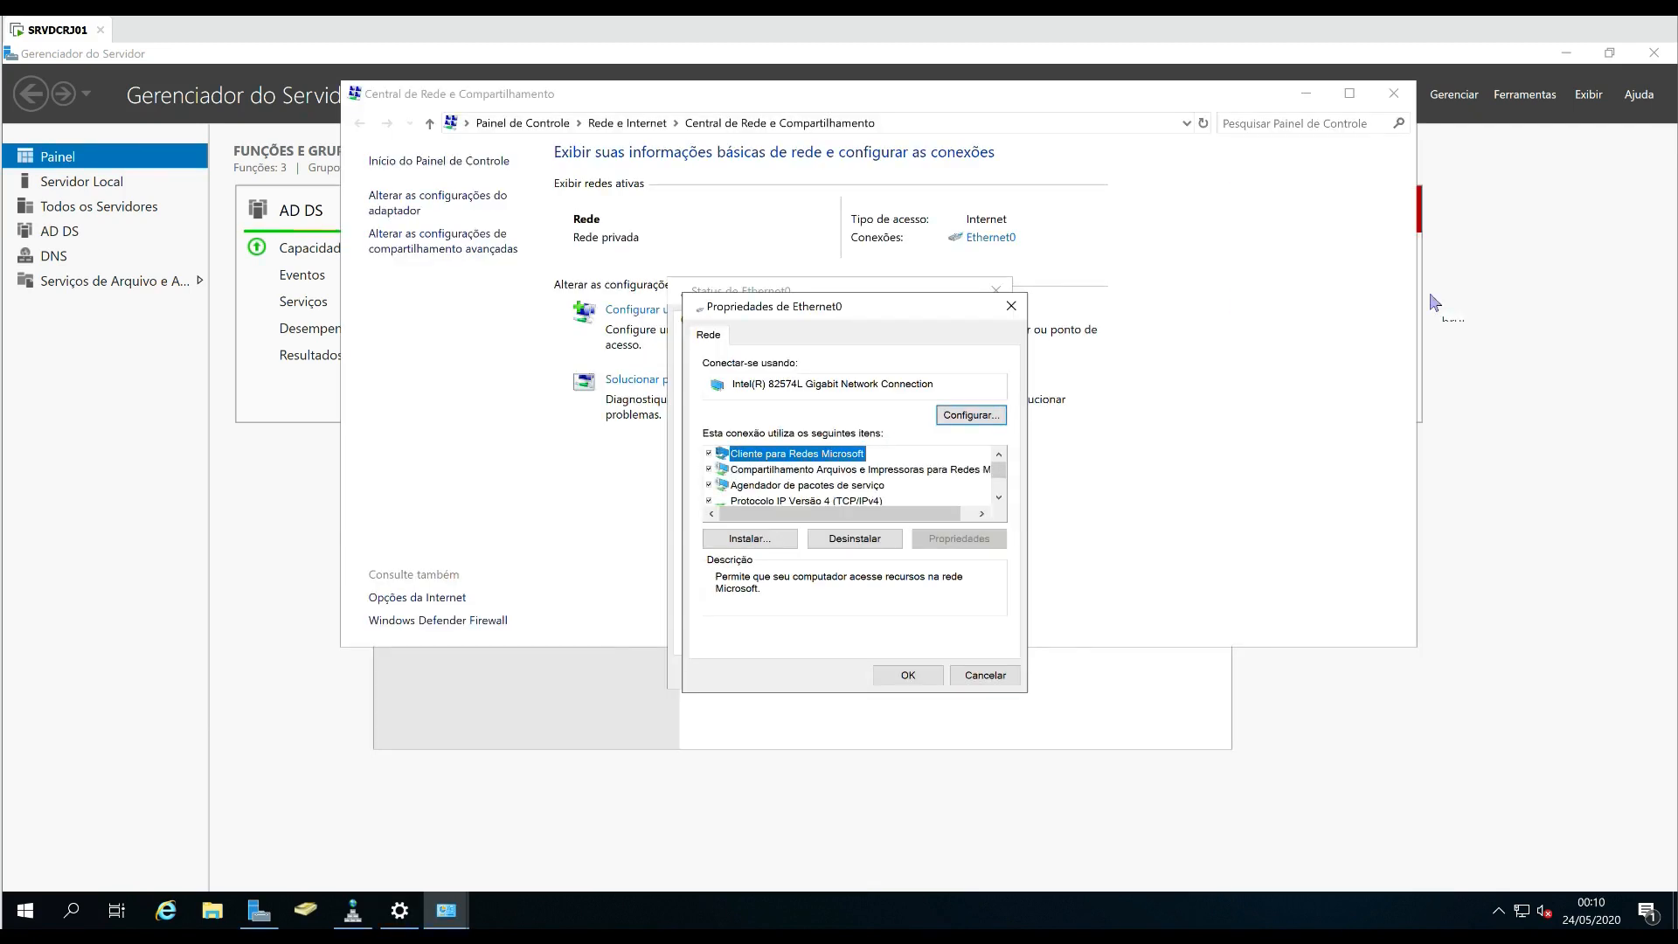
left_click(999, 497)
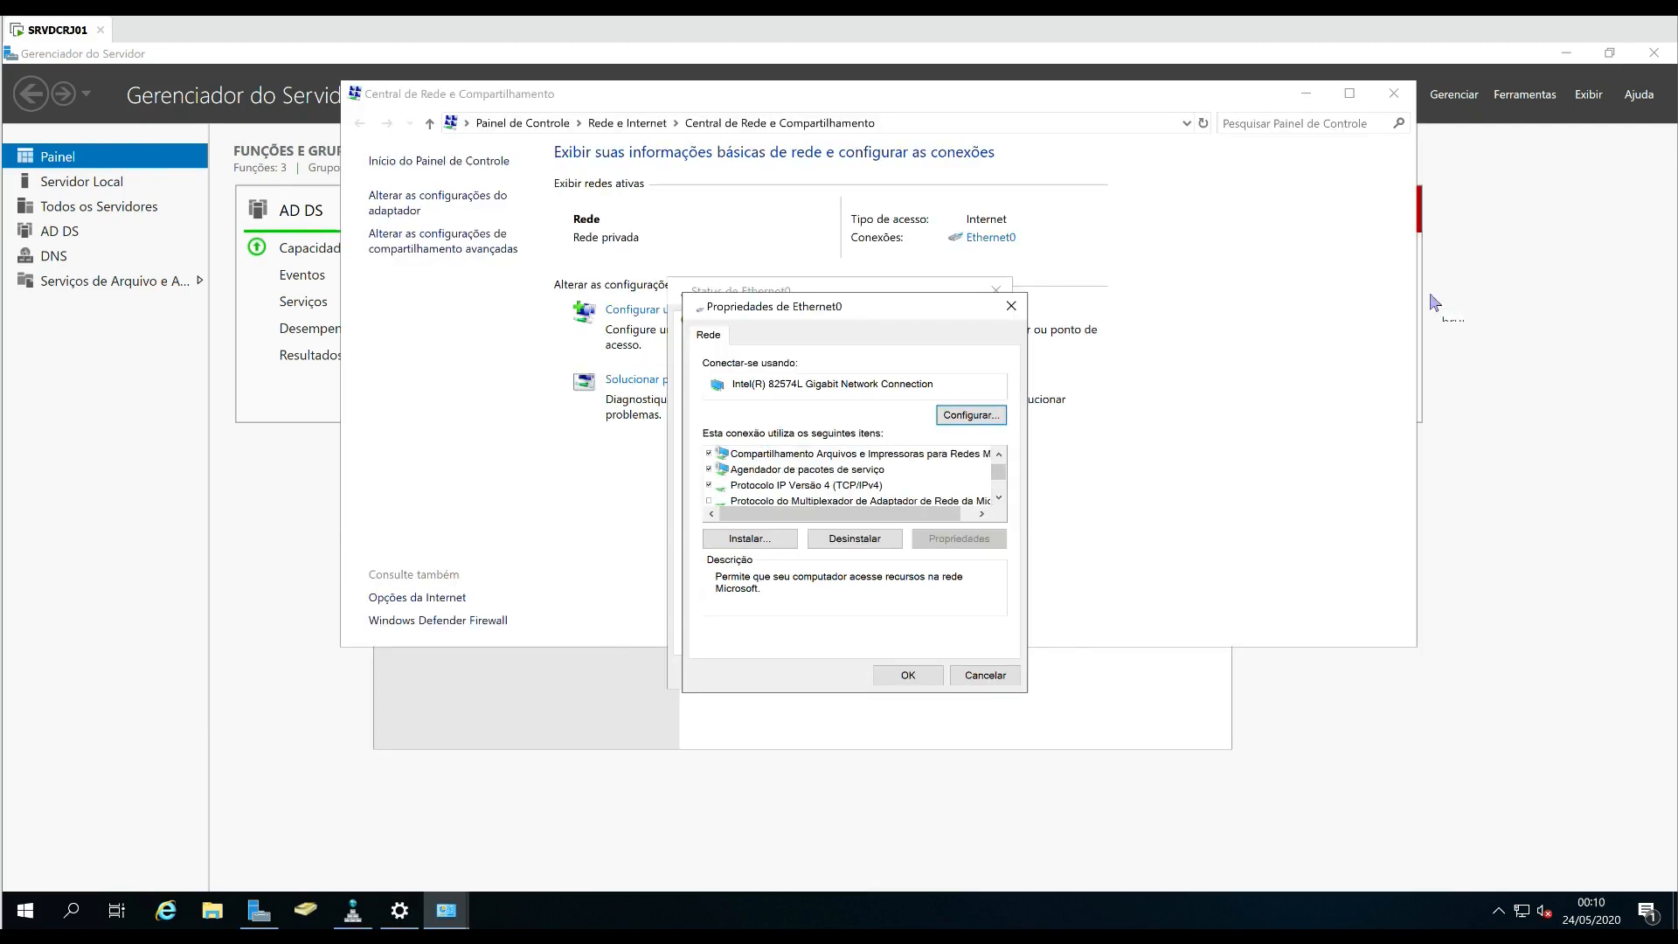
left_click(806, 485)
left_click(958, 539)
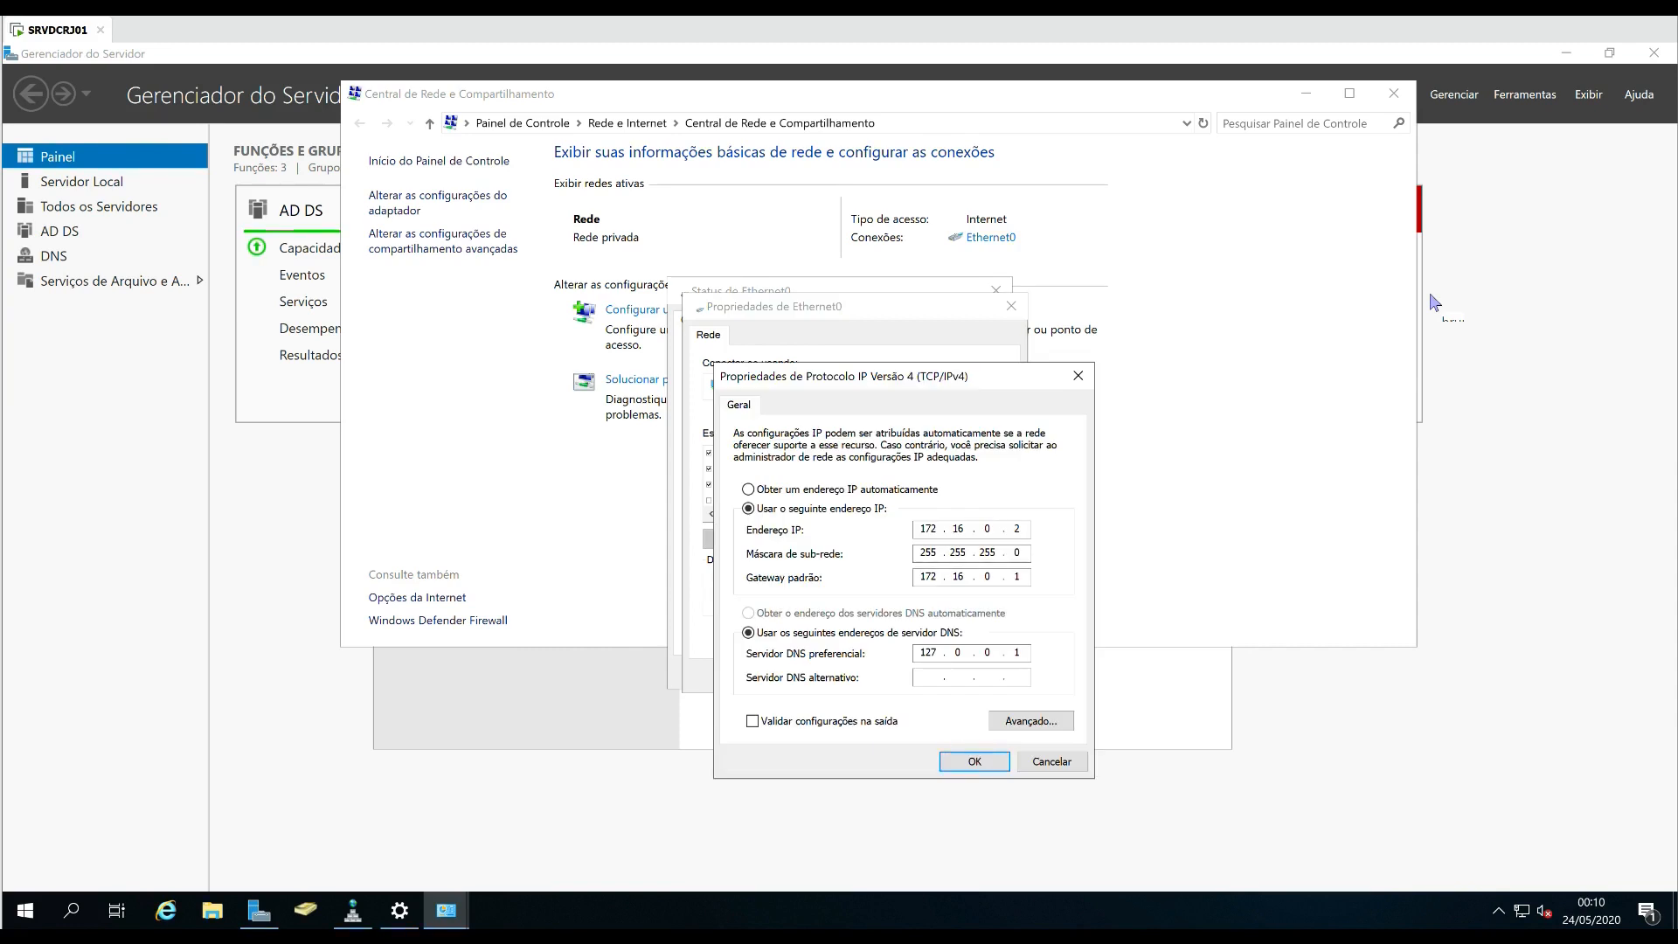
Set the preferred DNS server of Ethernet0 to 172.16.0.2, leave the alternate DNS server blank and confirm.
double_click(928, 653)
type("172.16.0.2")
left_click_drag(1009, 380, 1050, 346)
left_click_drag(1062, 619, 1053, 618)
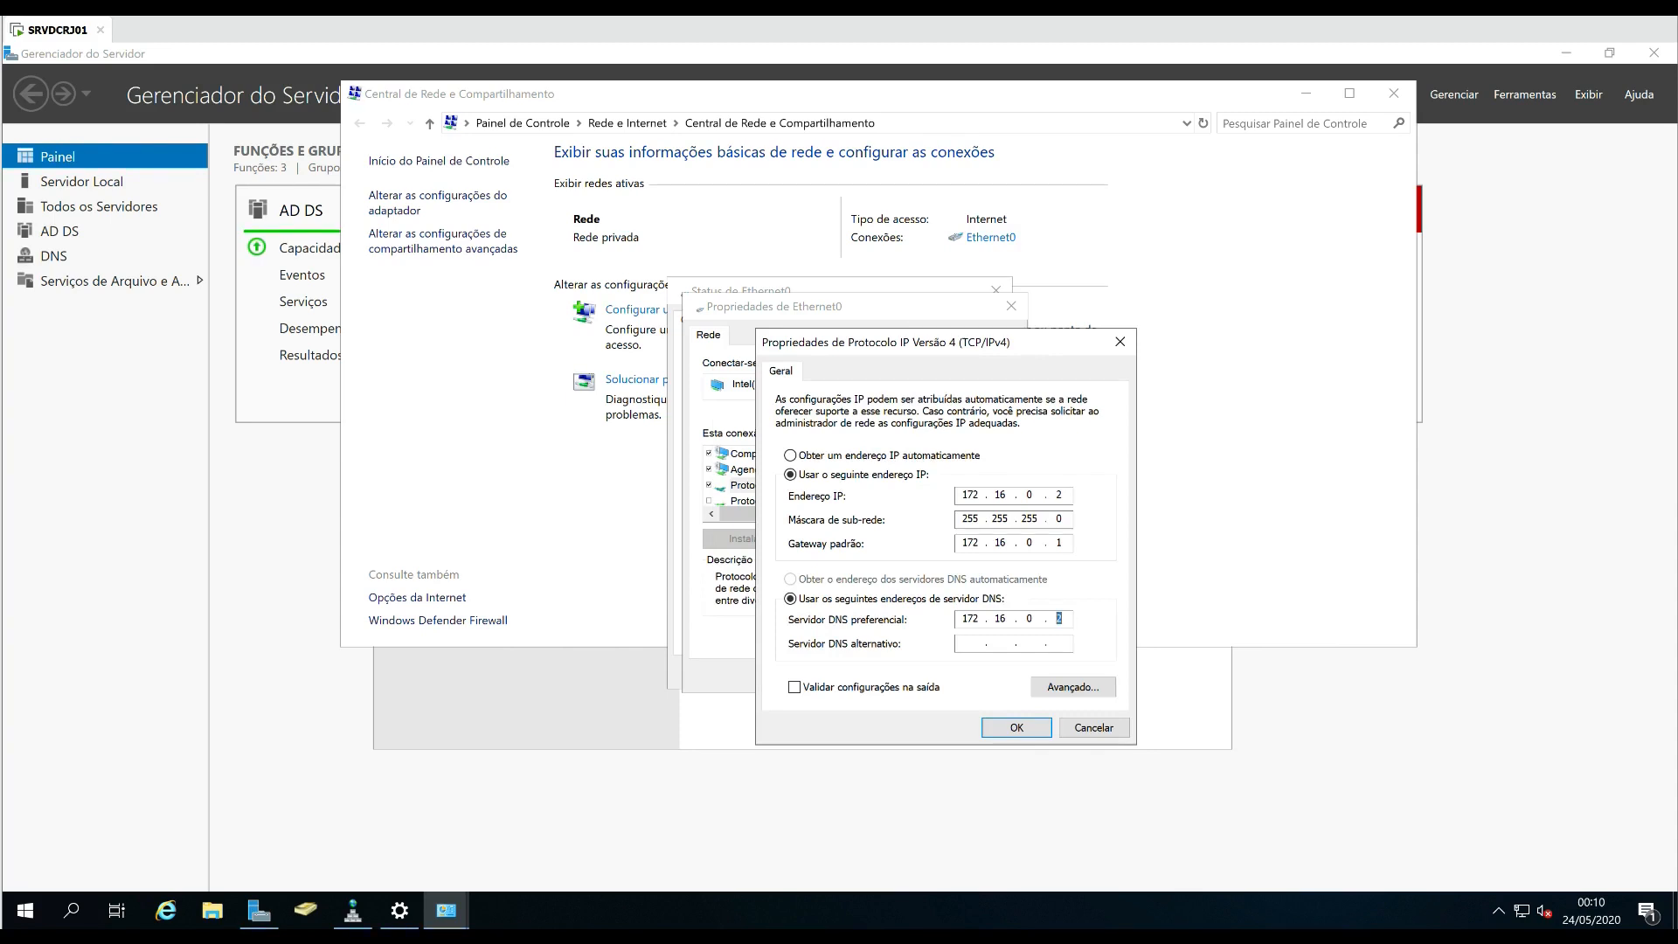
double_click(970, 618)
double_click(1058, 619)
key("Tab")
key("shift+Tab")
type("172 . 16 . 0 .")
key("Tab")
key("shift+Tab")
left_click_drag(917, 341, 1003, 338)
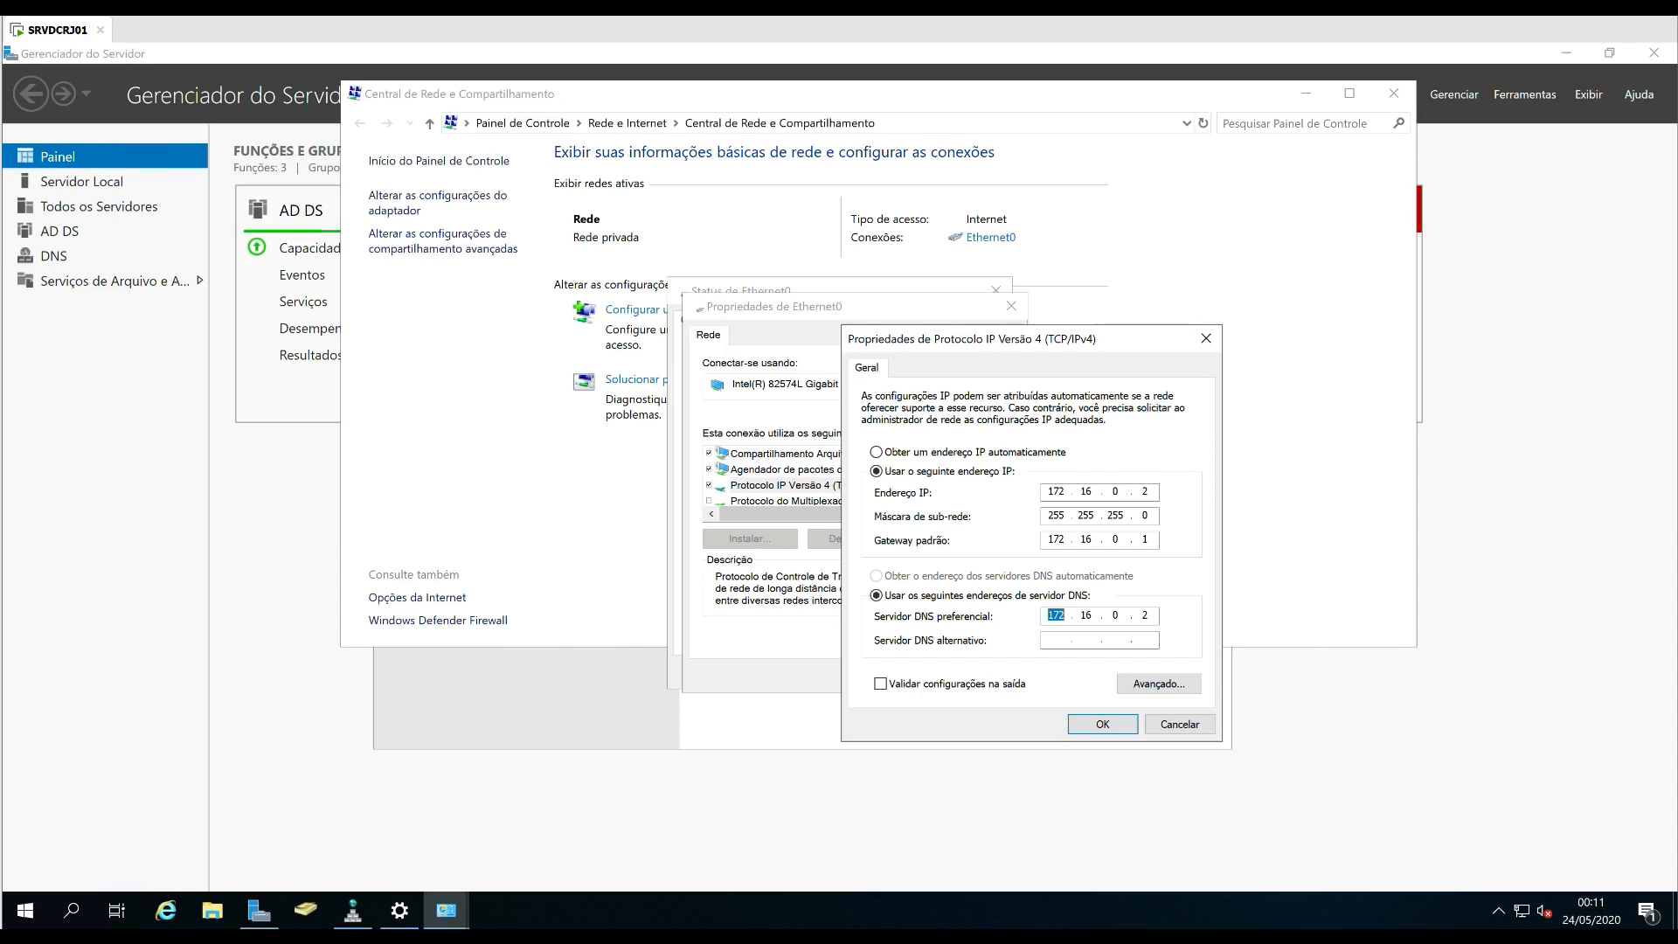
double_click(1145, 616)
left_click(1145, 640)
mouse_move(1025, 341)
left_mouse_down()
mouse_move(1037, 379)
mouse_move(1037, 357)
left_mouse_up()
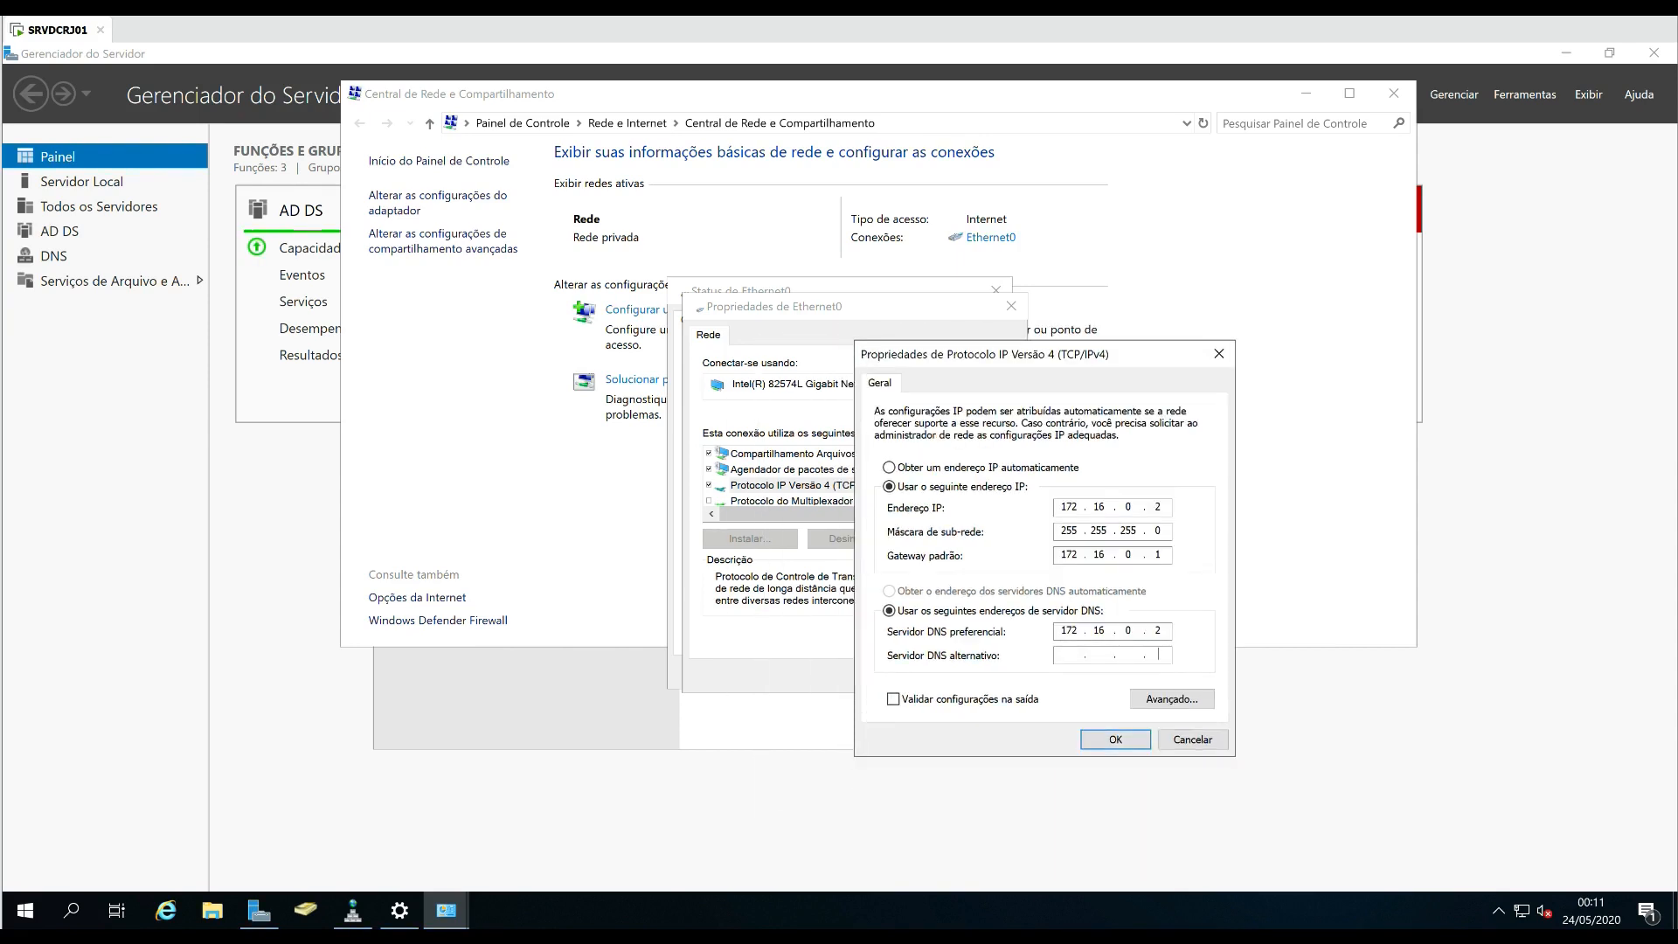
key("Return")
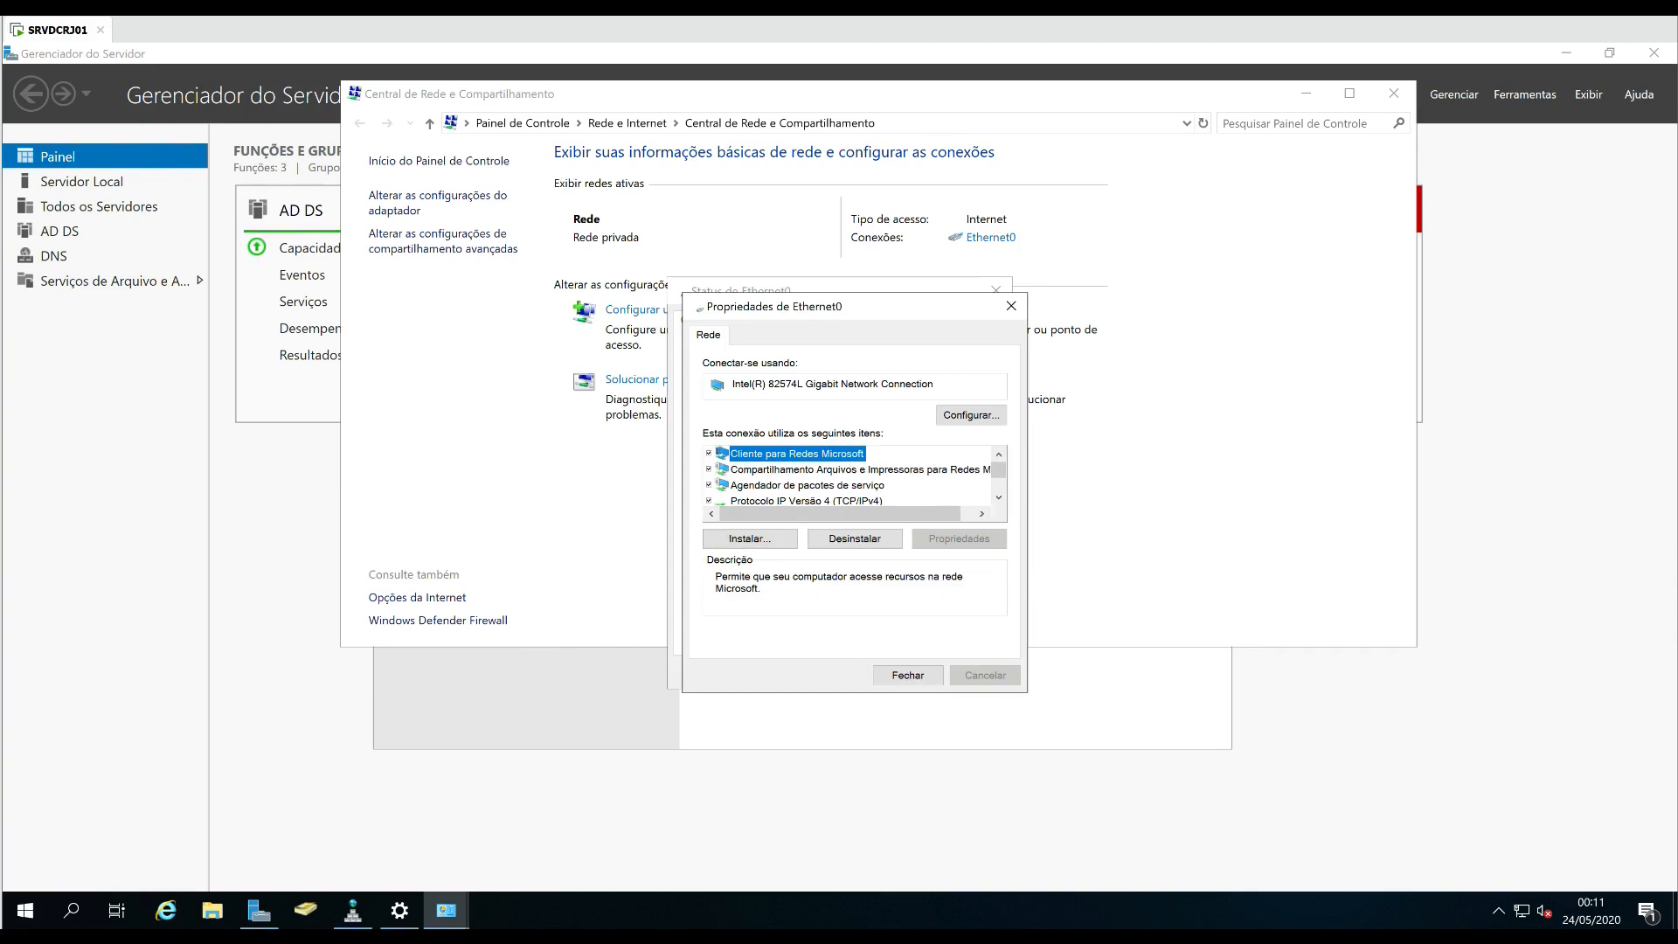
Close the Ethernet0 properties and all remaining network, Server Manager and DNS manager windows.
key("Return")
left_click(970, 672)
key("alt+F4")
key("alt+F4")
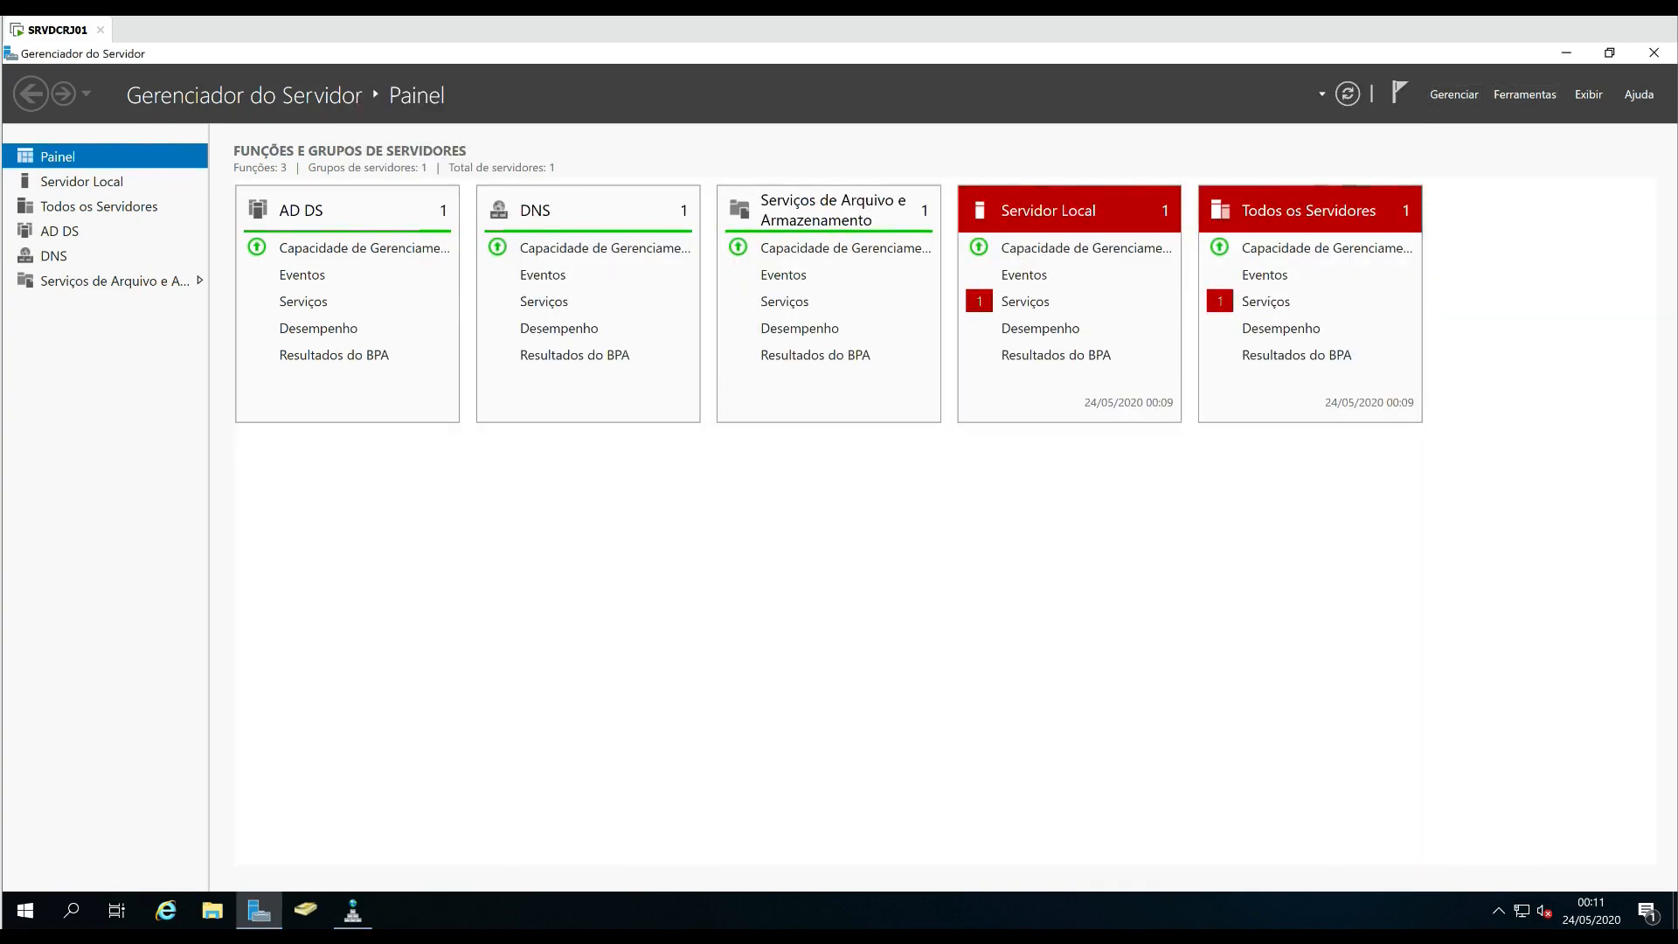
left_click(1653, 53)
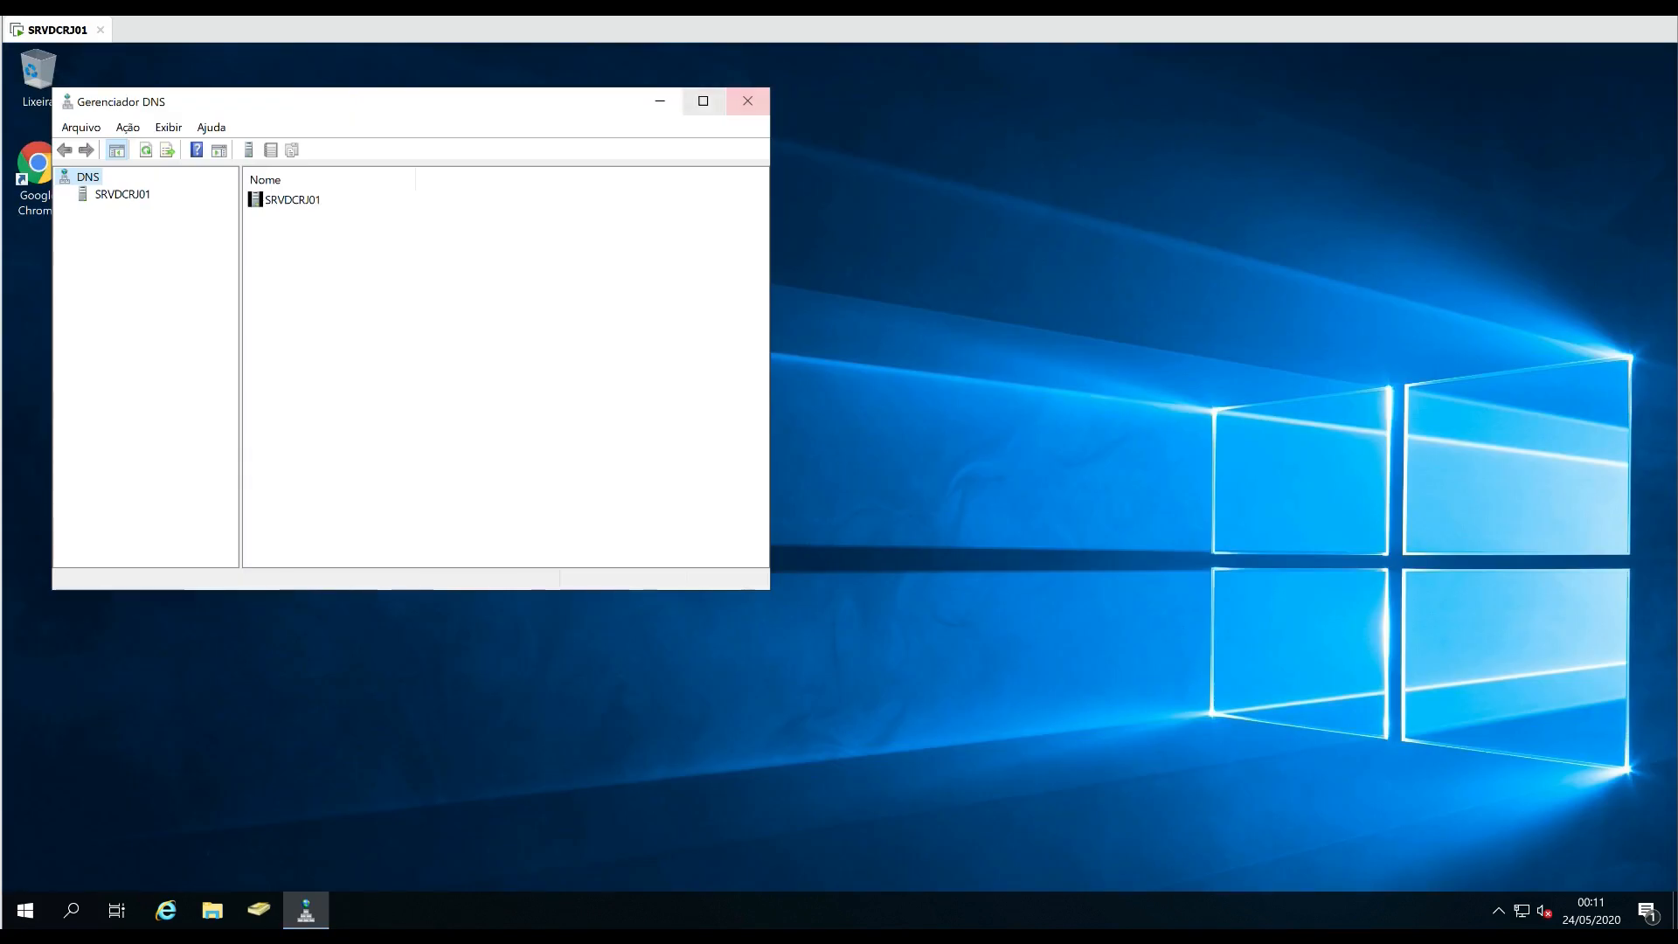
left_click(747, 100)
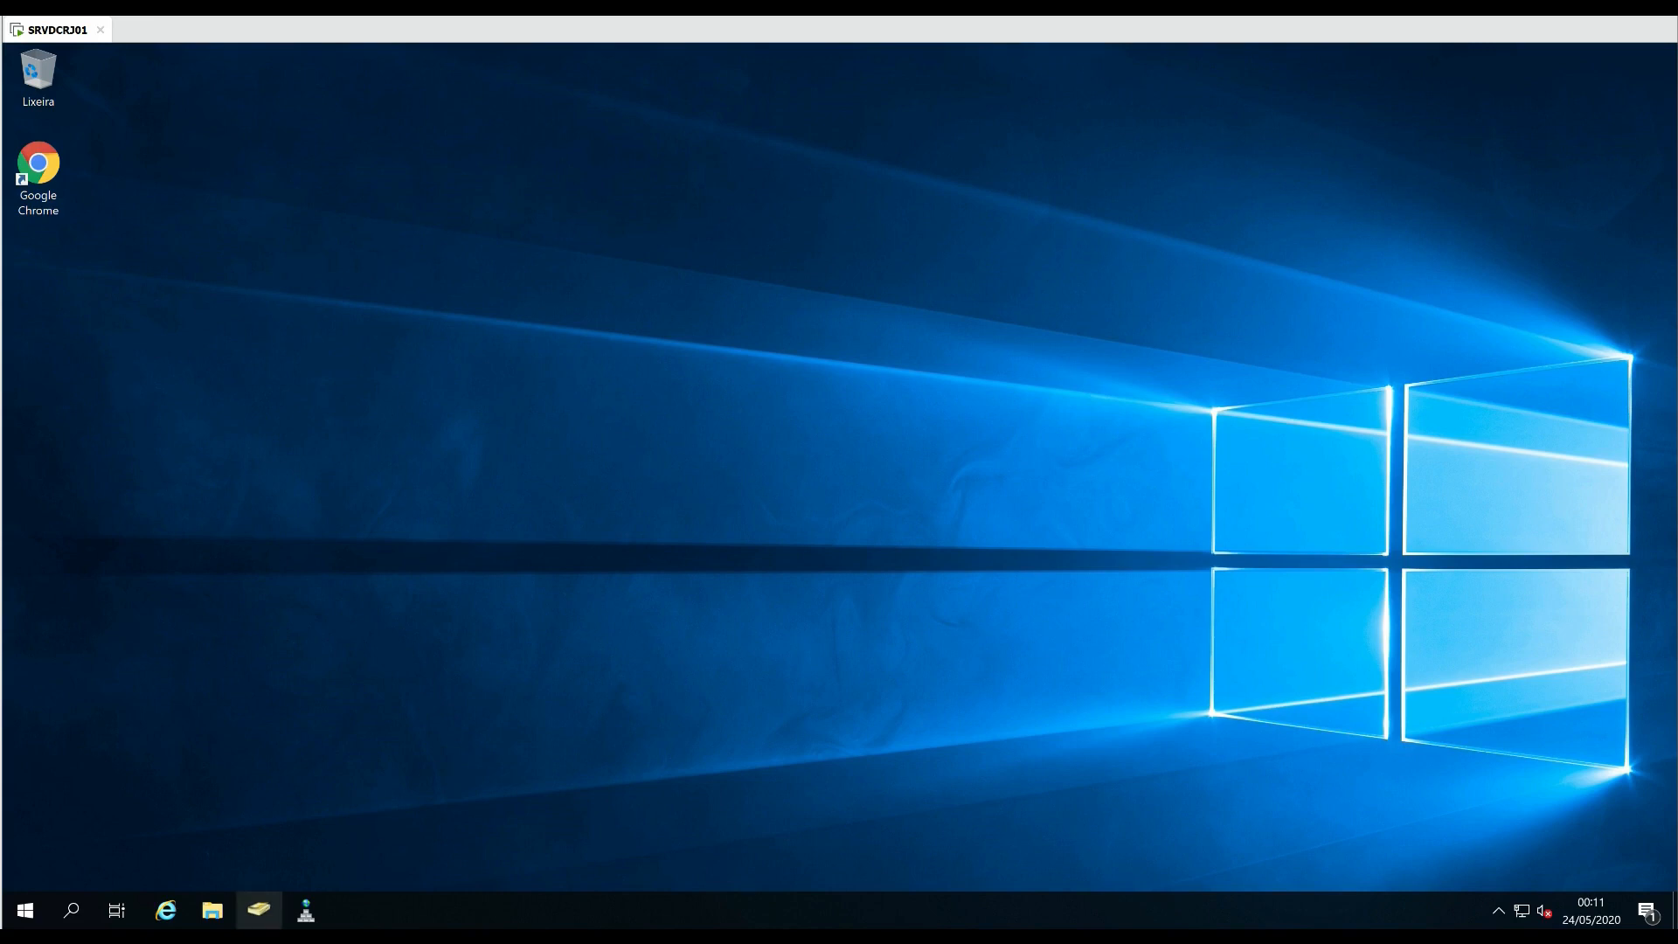
Reopen the DNS manager maximized with a wider console tree and expand SRVDCRJ01 and its Zonas de pesquisa direta.
left_click(306, 909)
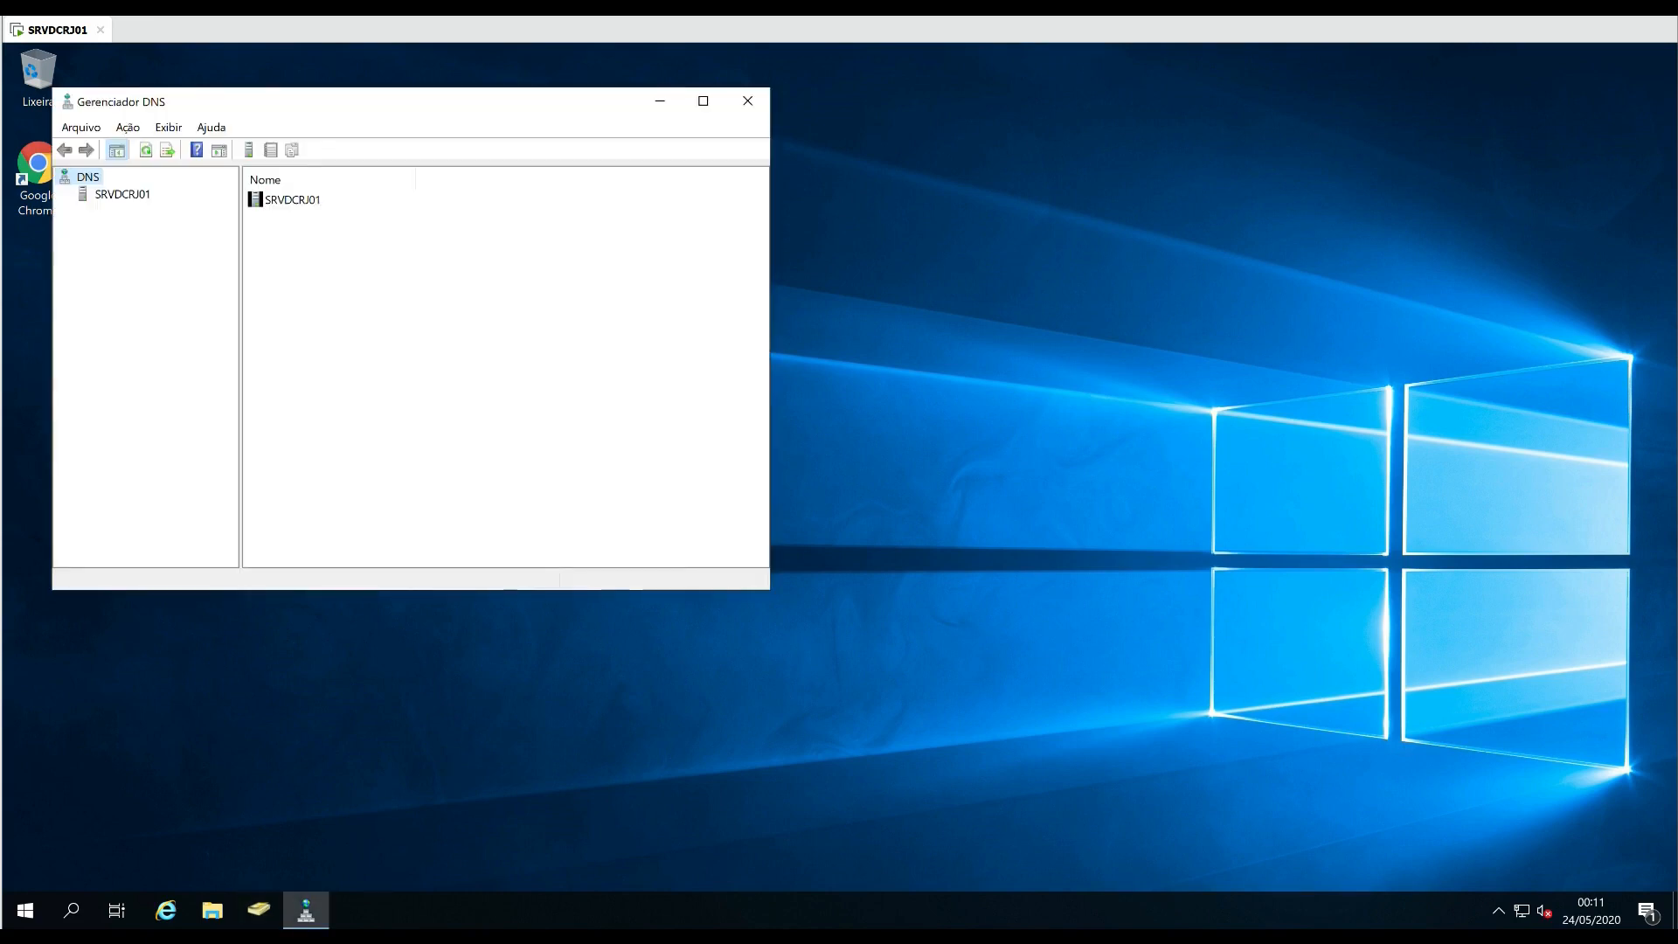
left_click_drag(572, 106, 936, 131)
left_click(1063, 123)
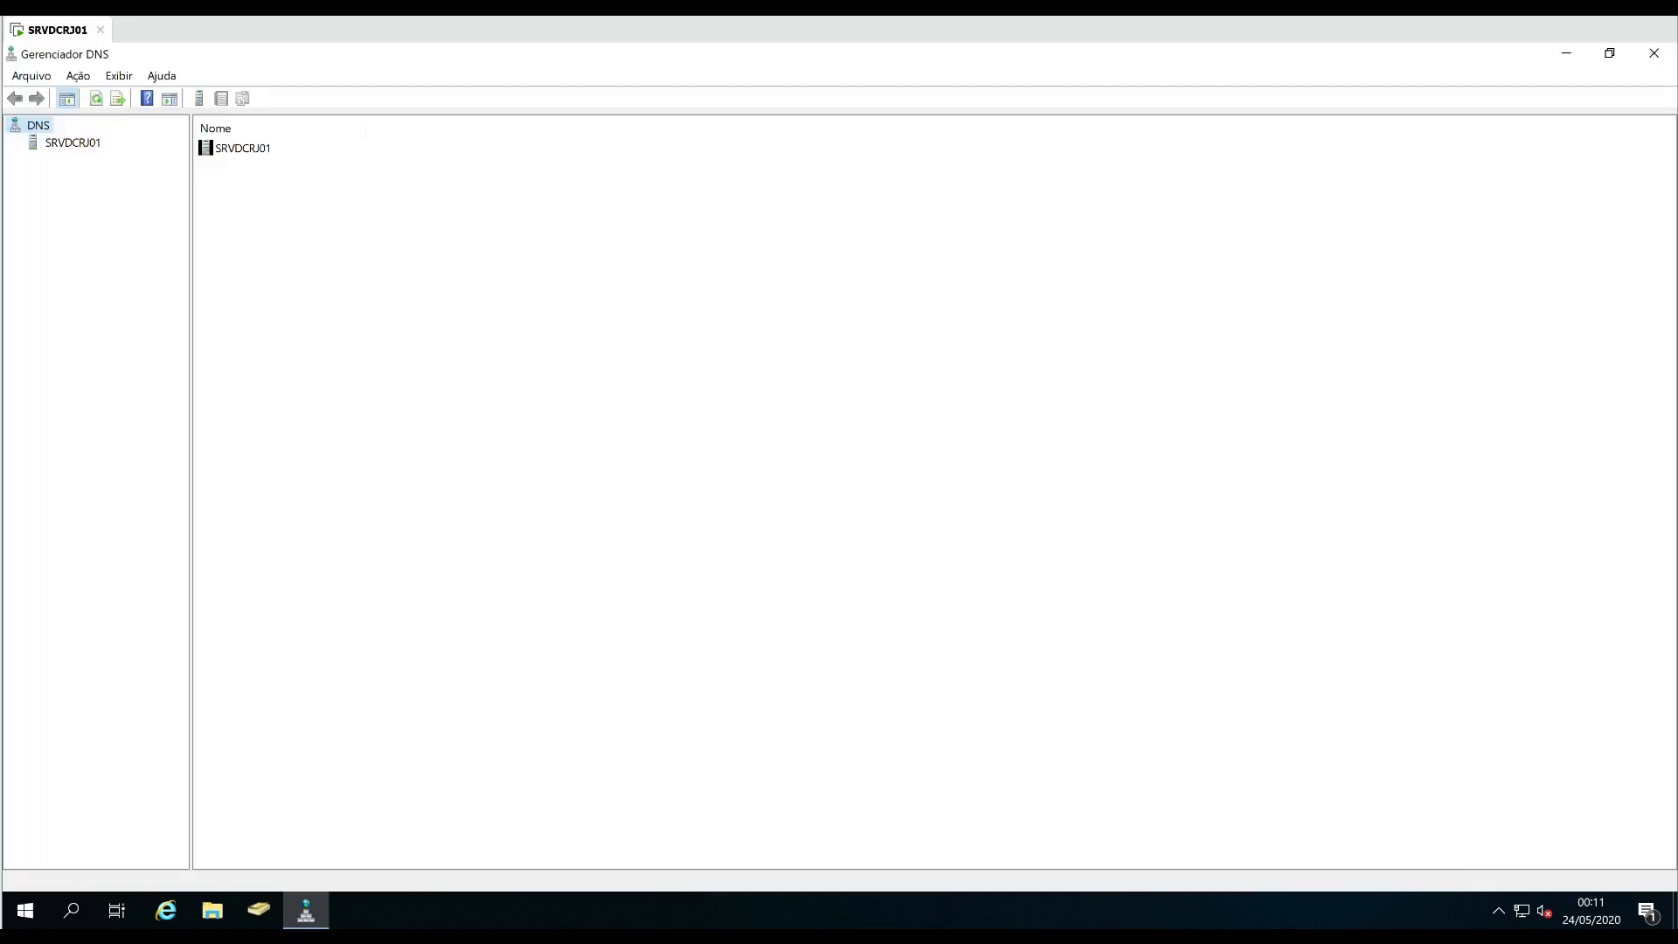
left_click(72, 143)
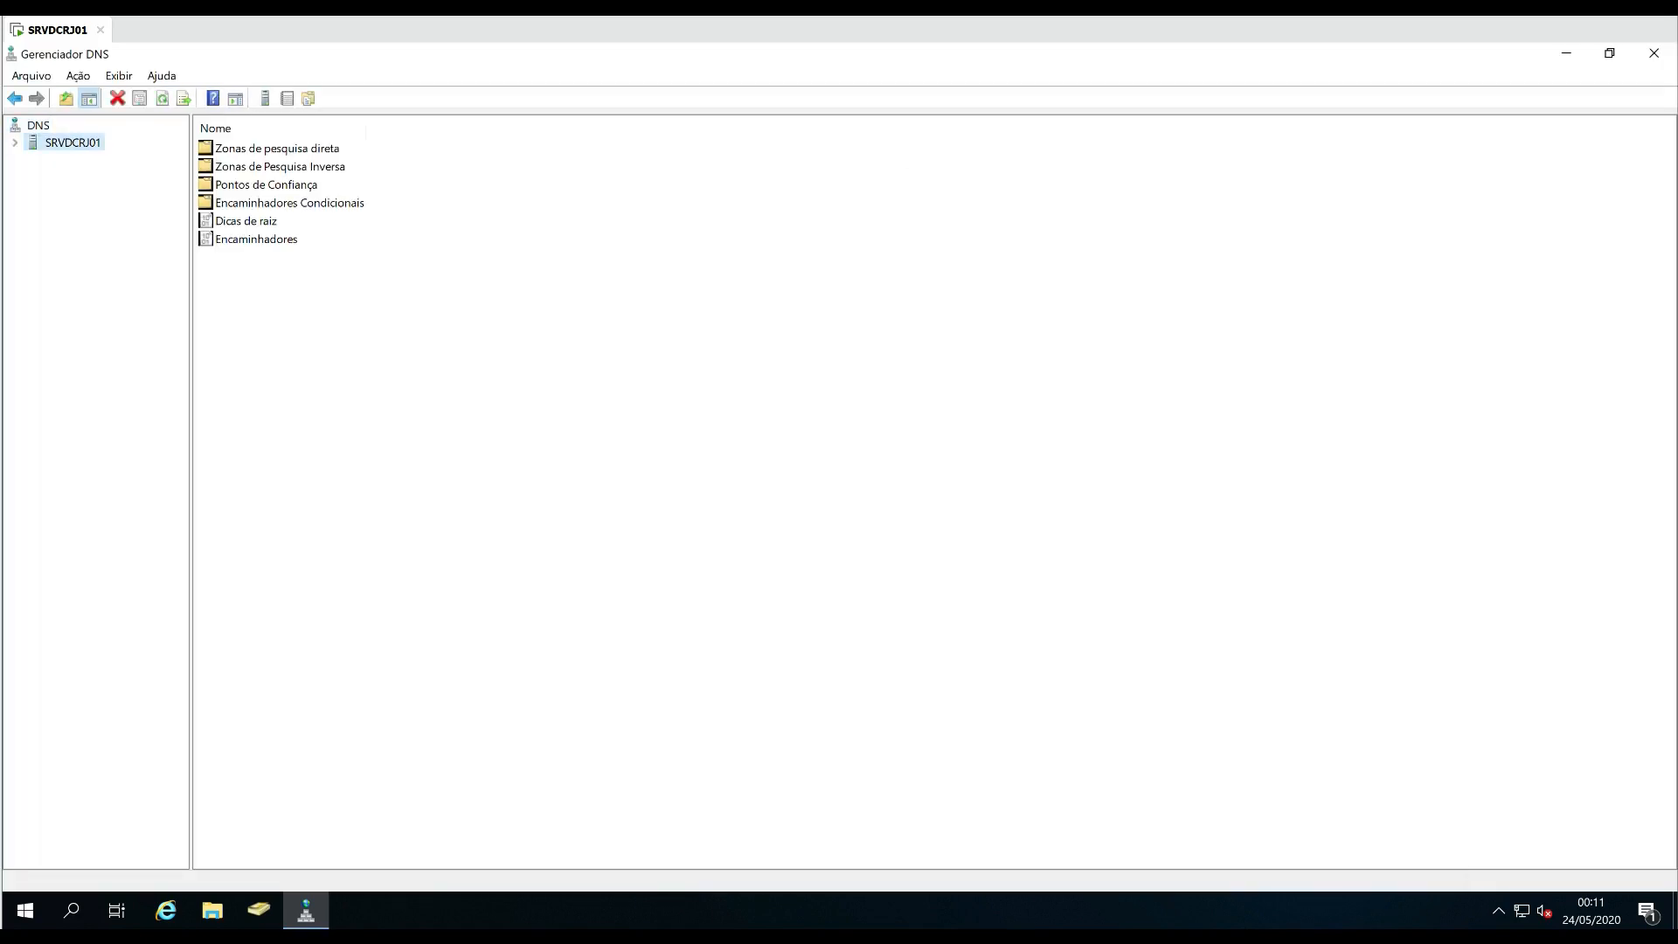
left_click_drag(190, 437, 258, 437)
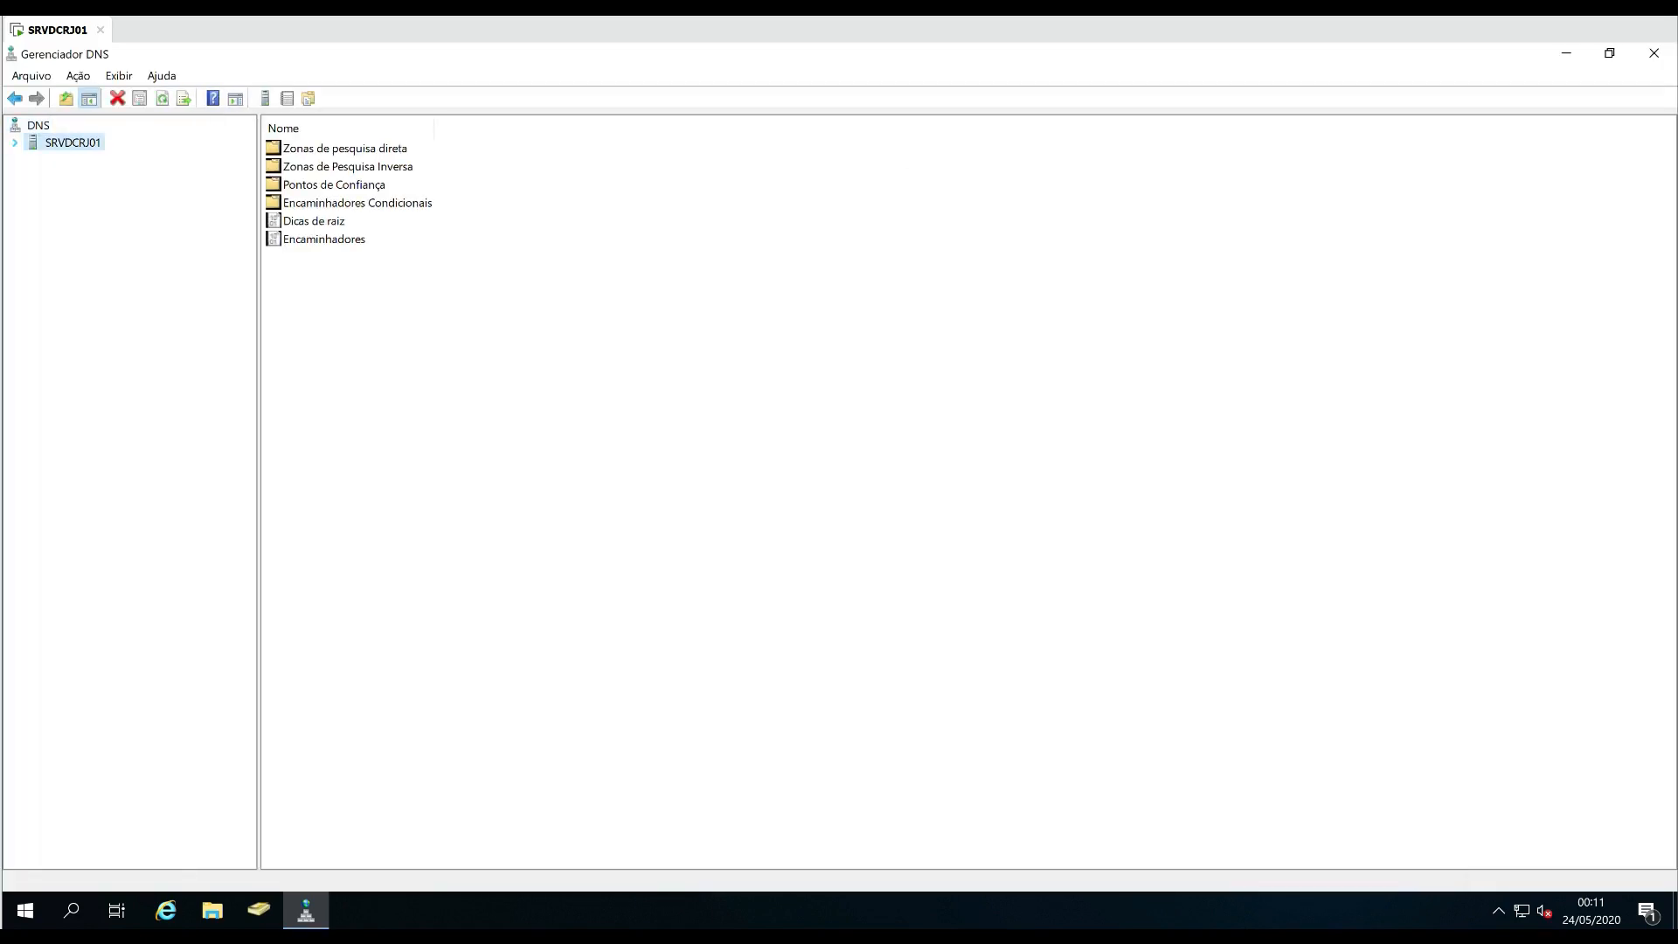
left_click(15, 142)
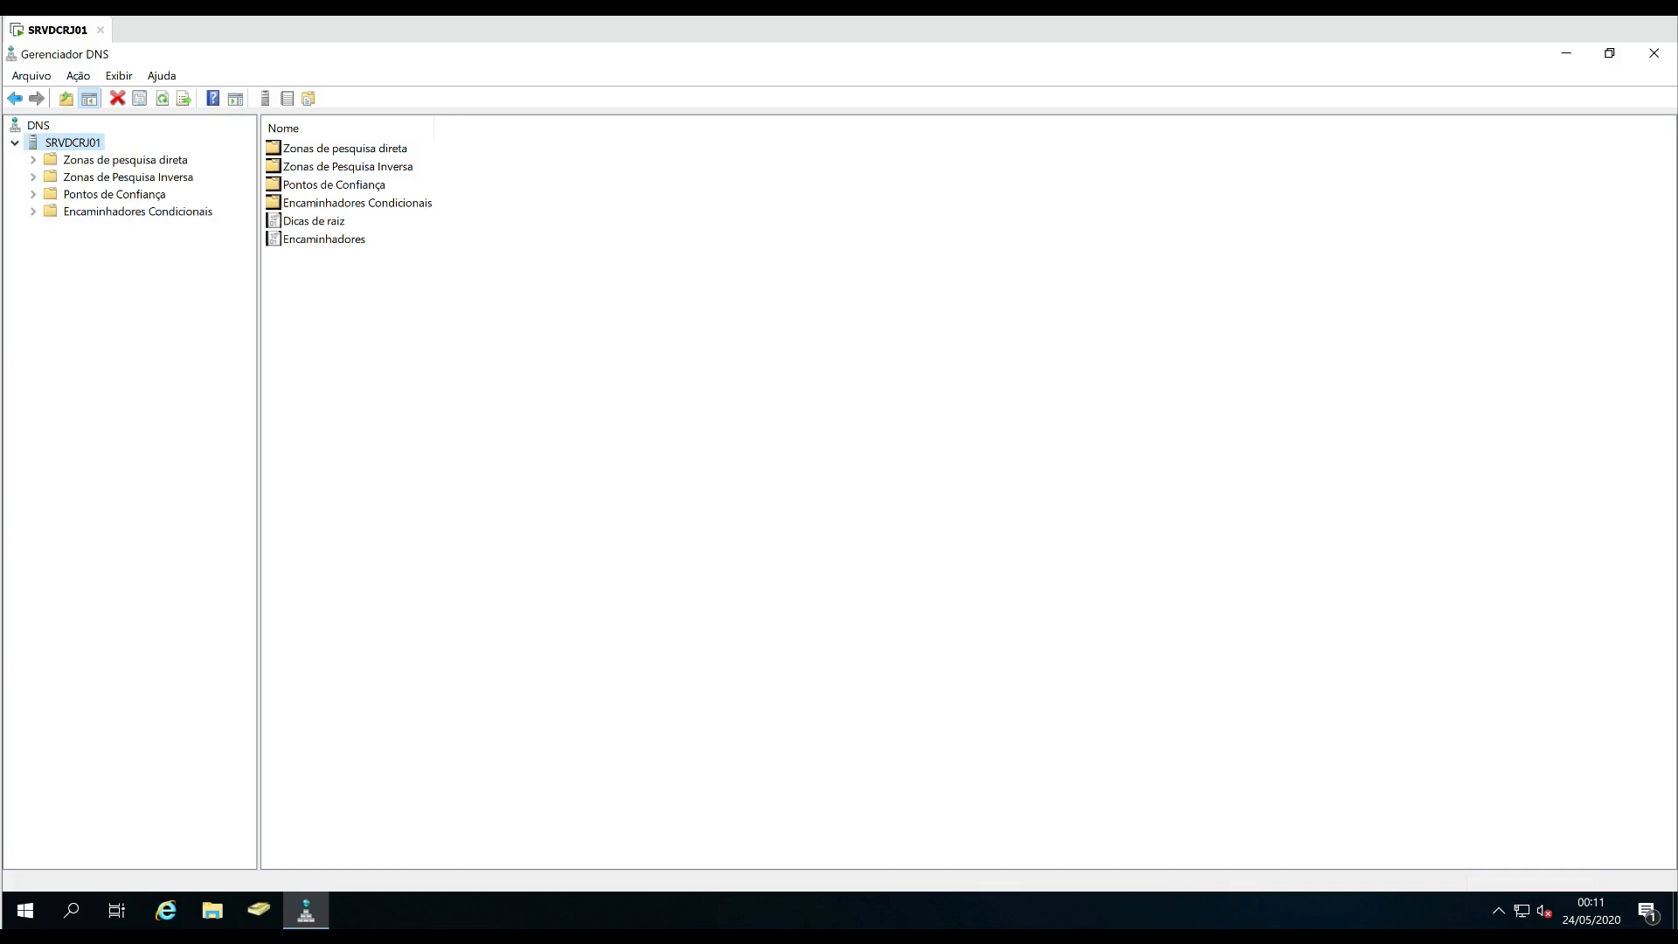
left_click(34, 160)
left_click(127, 211)
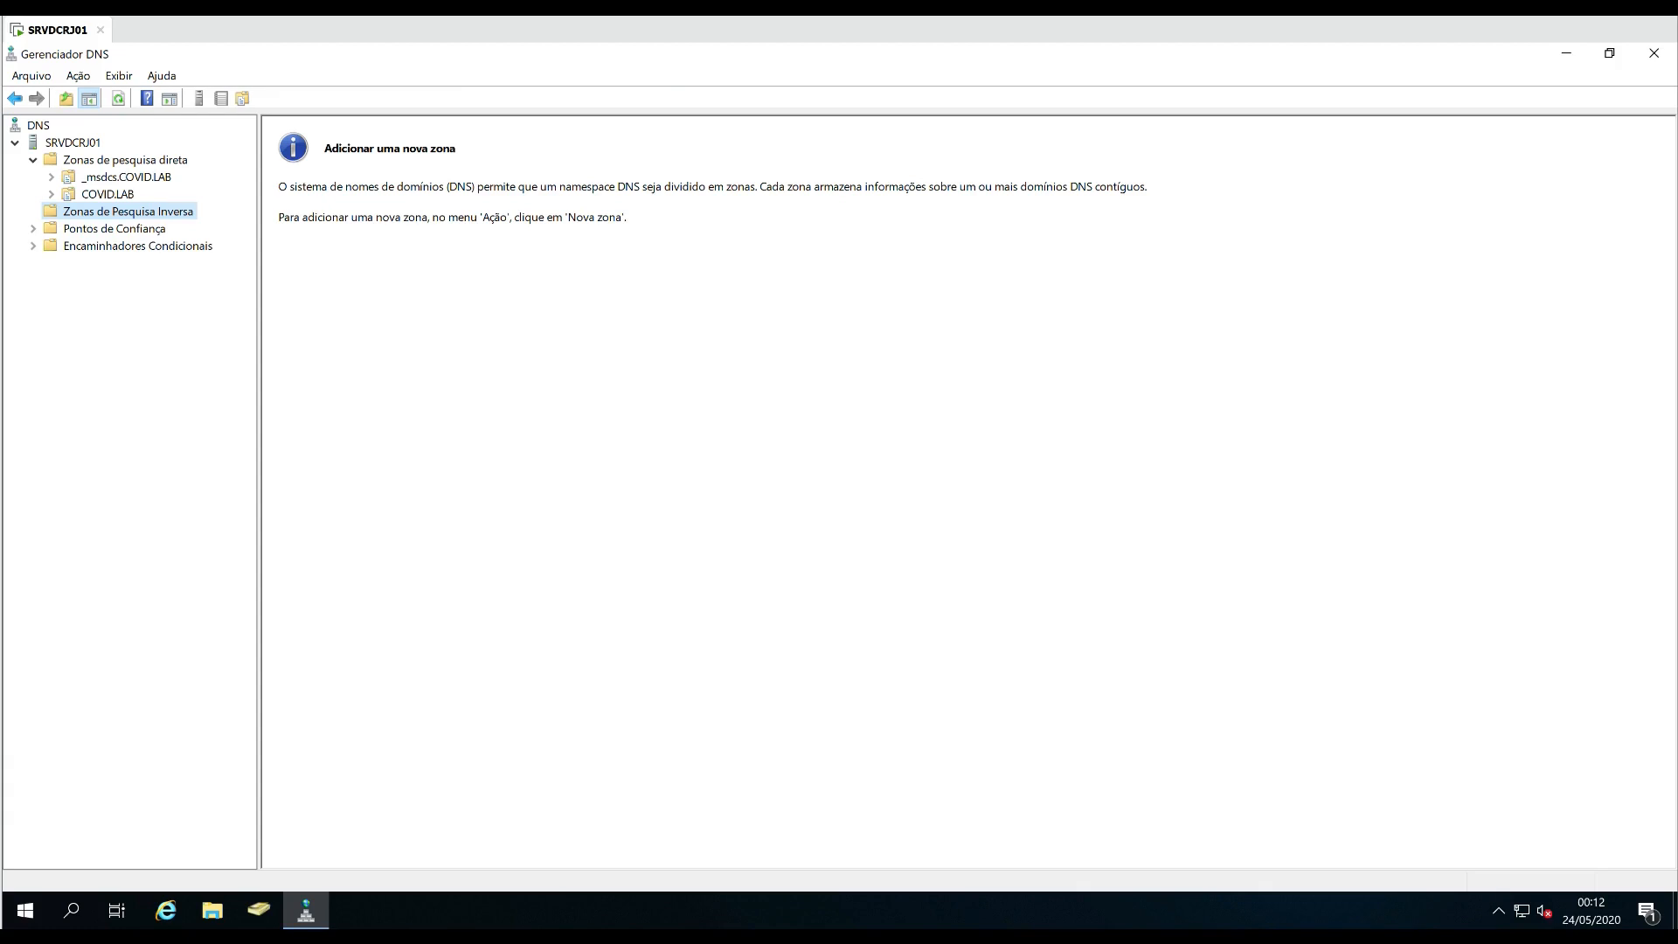
Start nslookup from the SRVDCRJ01 server, check the default server name it reports and close its window.
right_click(166, 210)
left_click(225, 225)
left_click(73, 142)
right_click(84, 140)
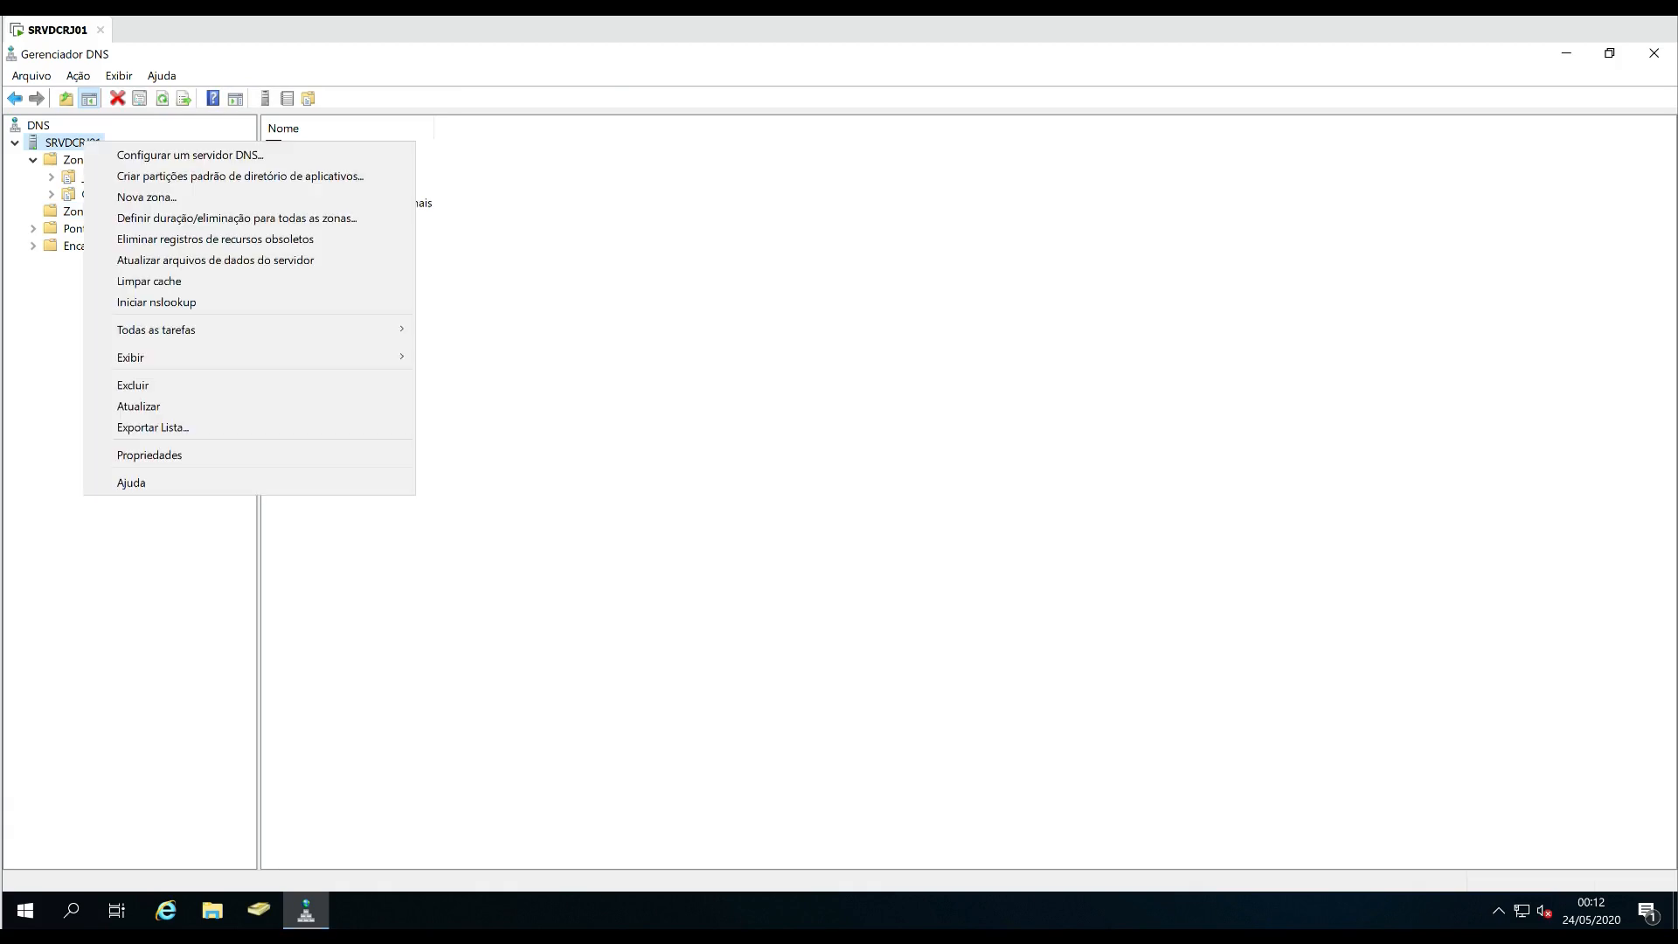
left_click(157, 302)
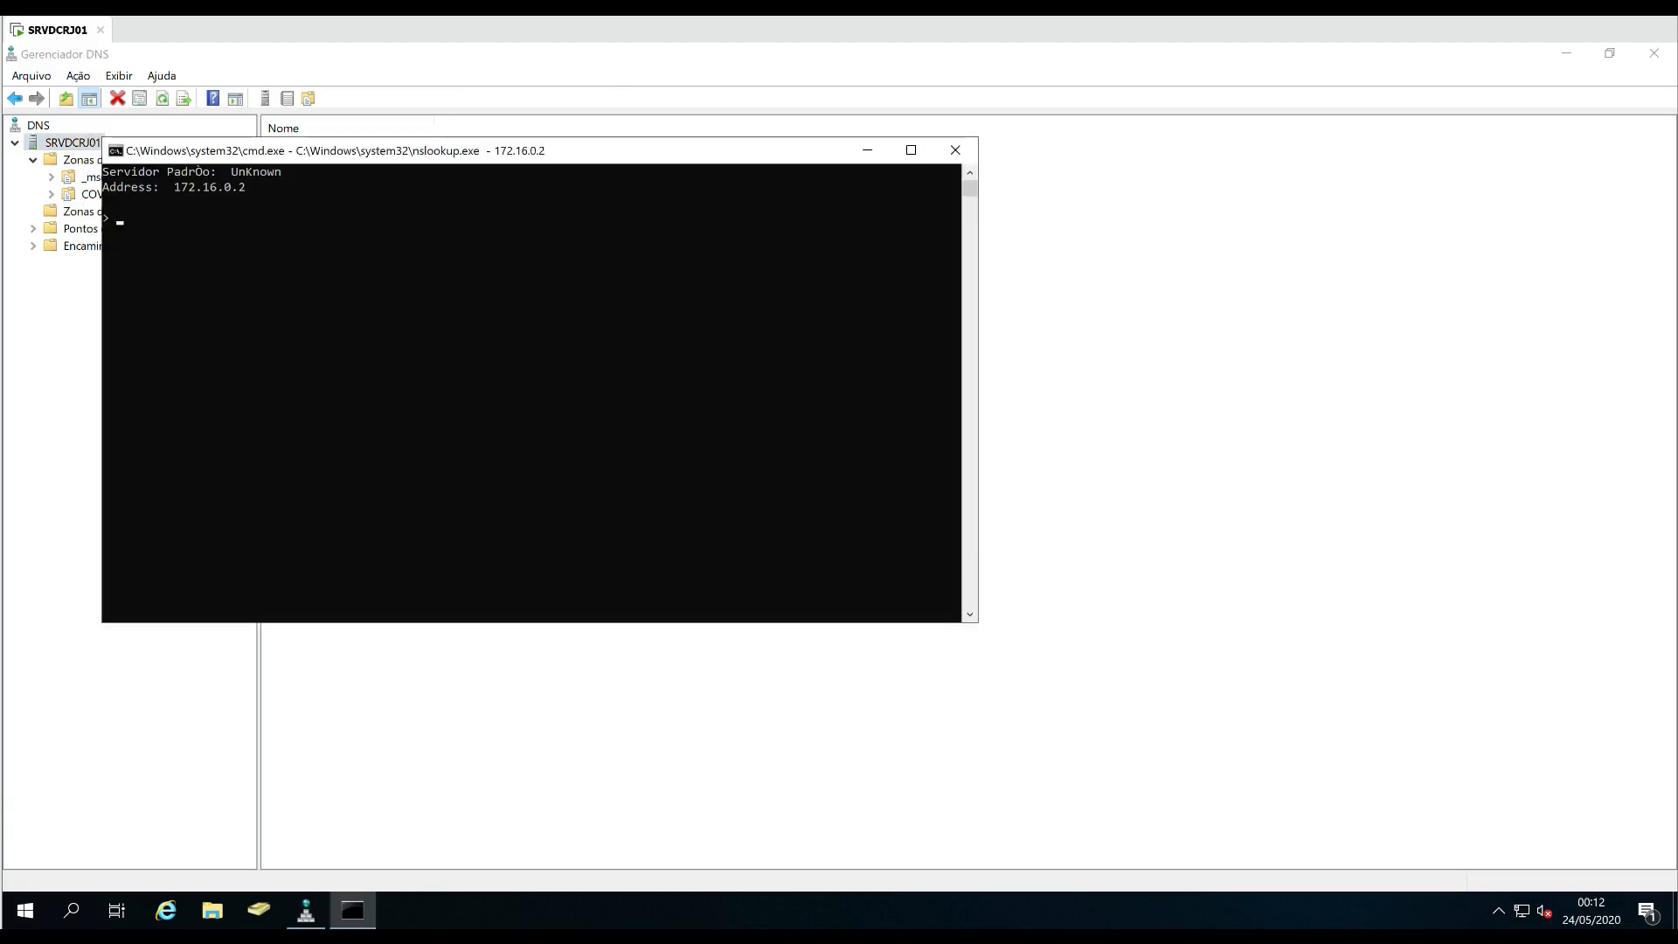
left_click_drag(435, 149, 727, 218)
left_click_drag(403, 239, 573, 240)
left_click(526, 239)
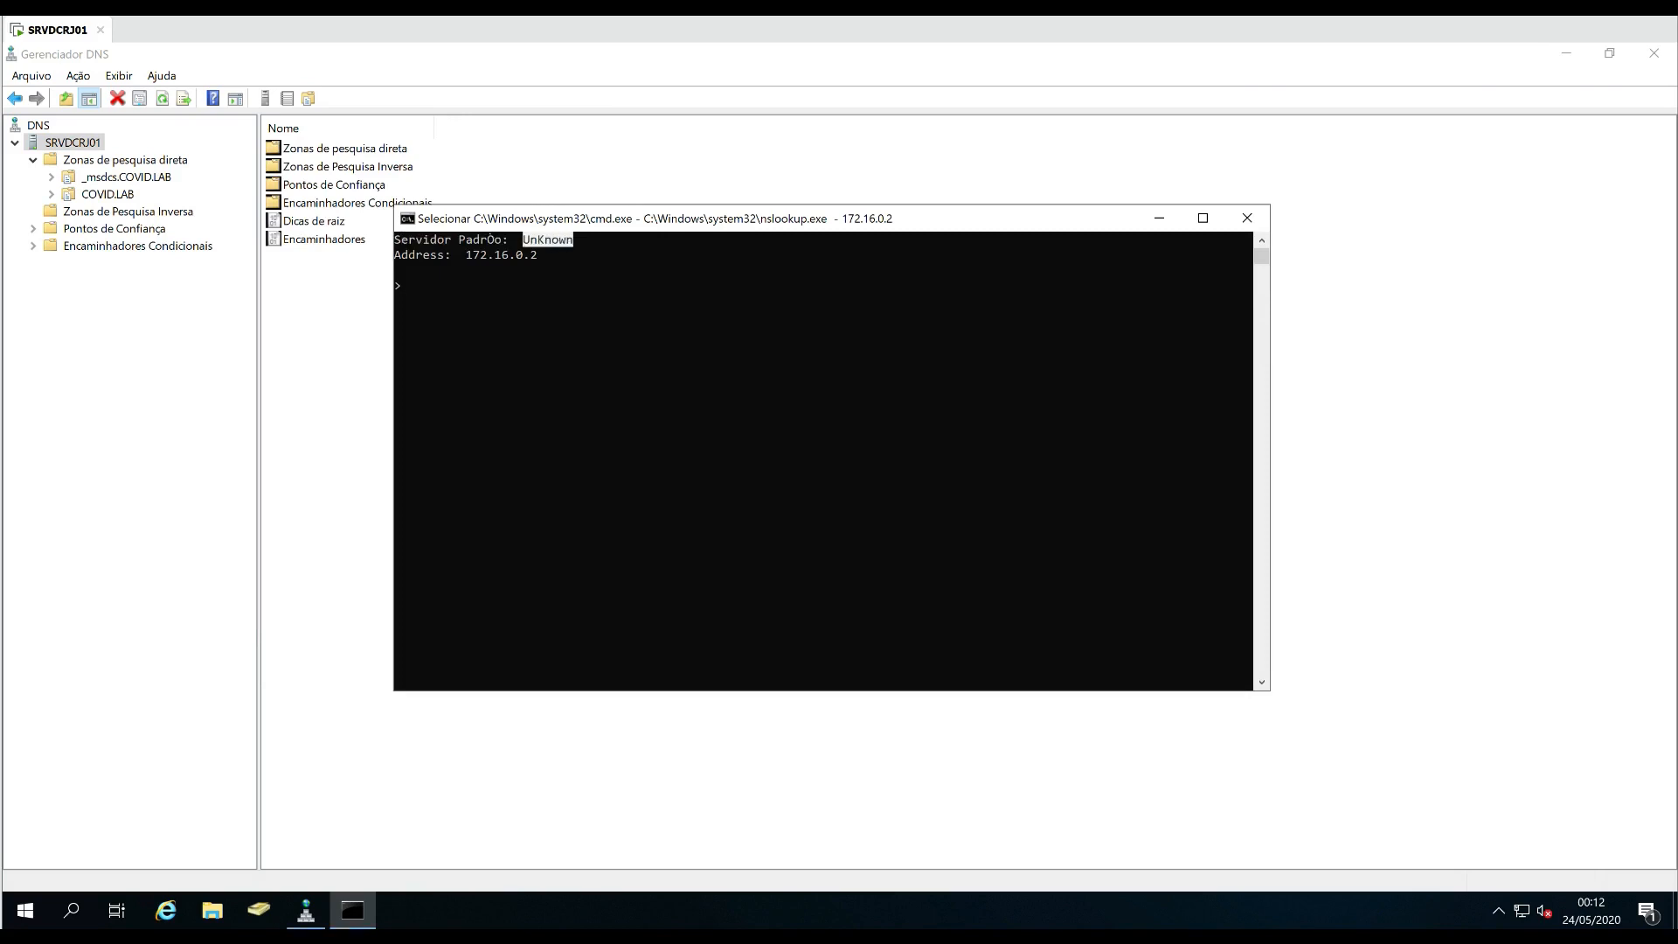
left_click_drag(396, 239, 584, 239)
left_click(1247, 218)
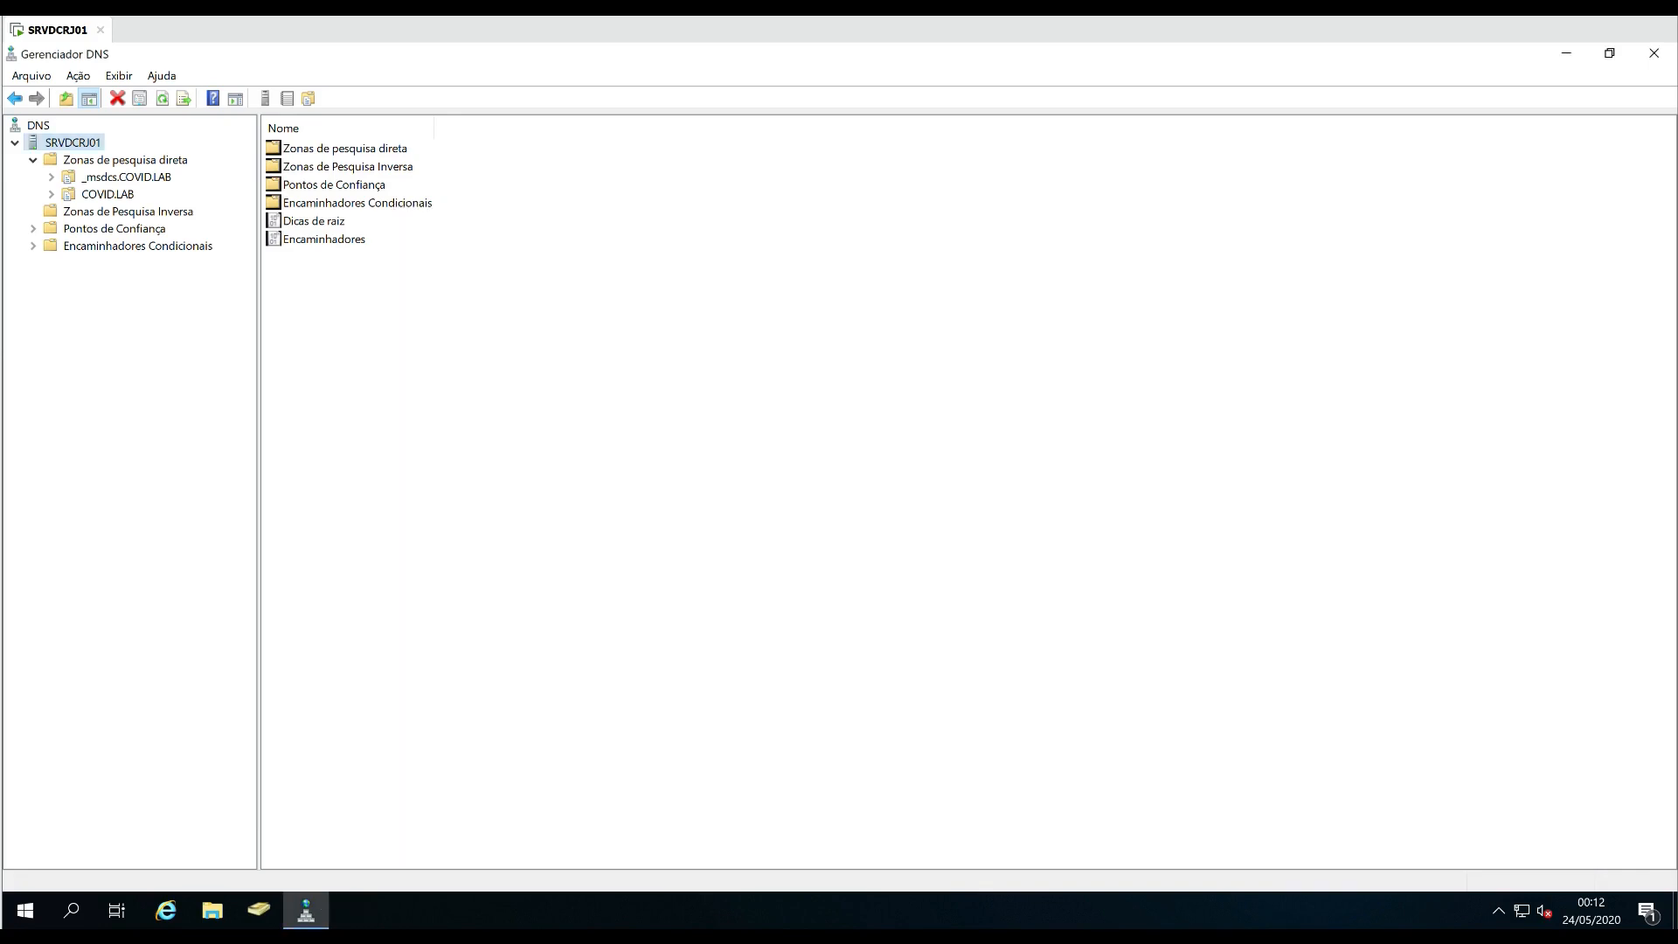
Start a new IPv4 reverse lookup zone as an Active Directory-stored primary zone replicated to all DNS servers in the COVID.LAB domain.
left_click(128, 211)
right_click(132, 213)
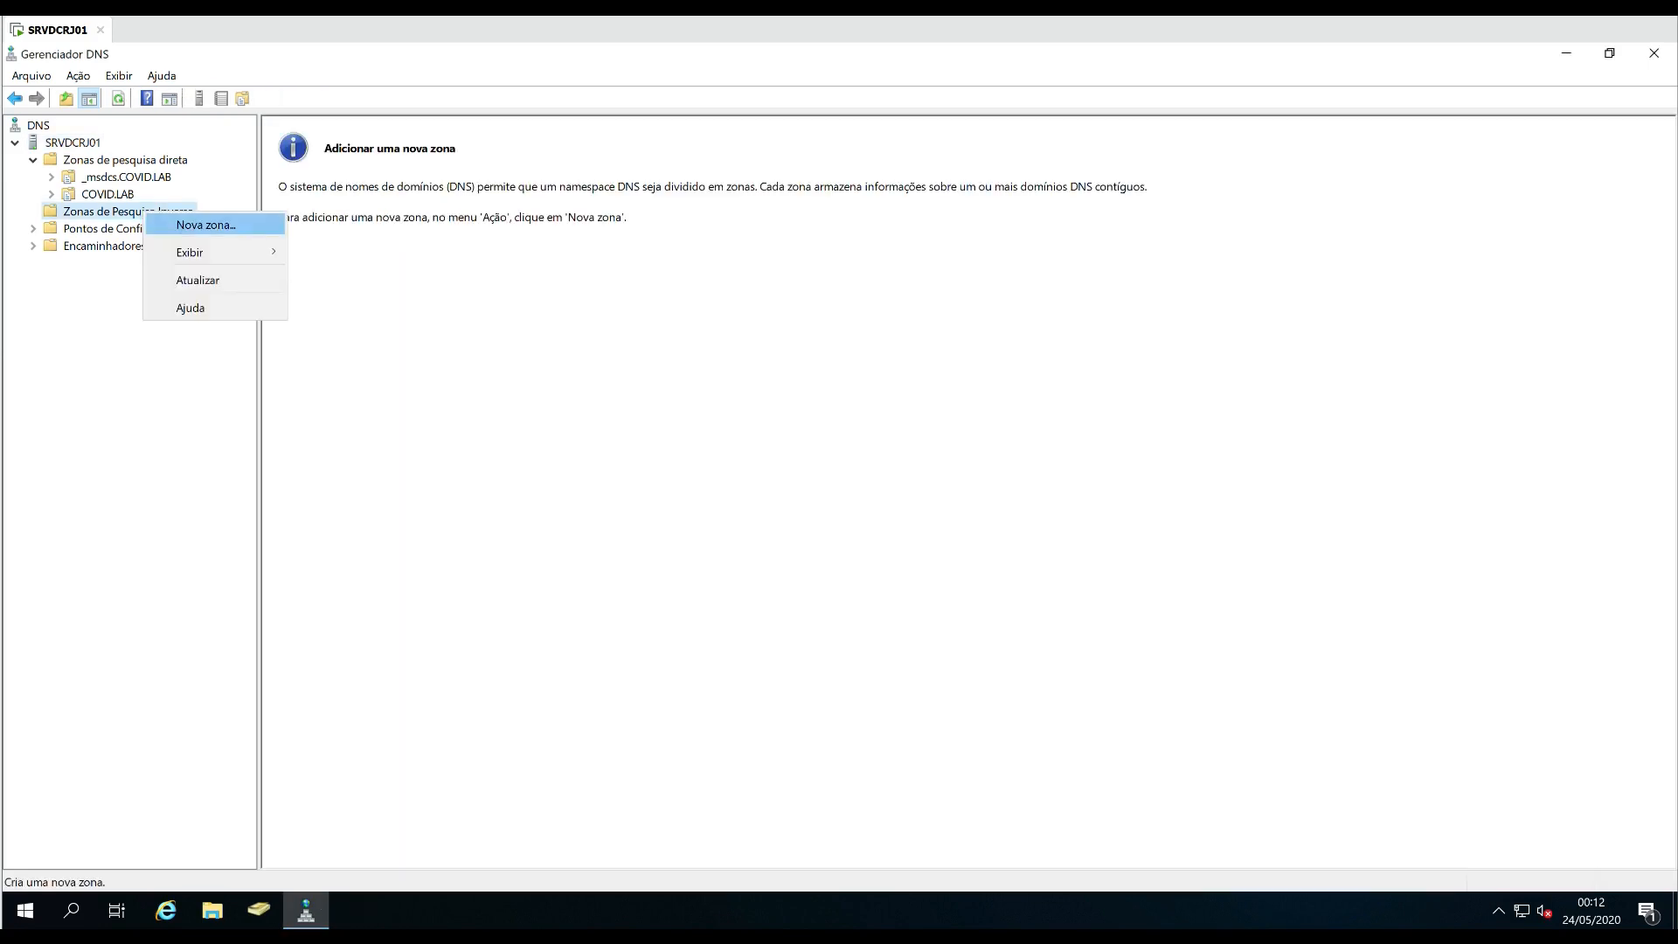
left_click(179, 225)
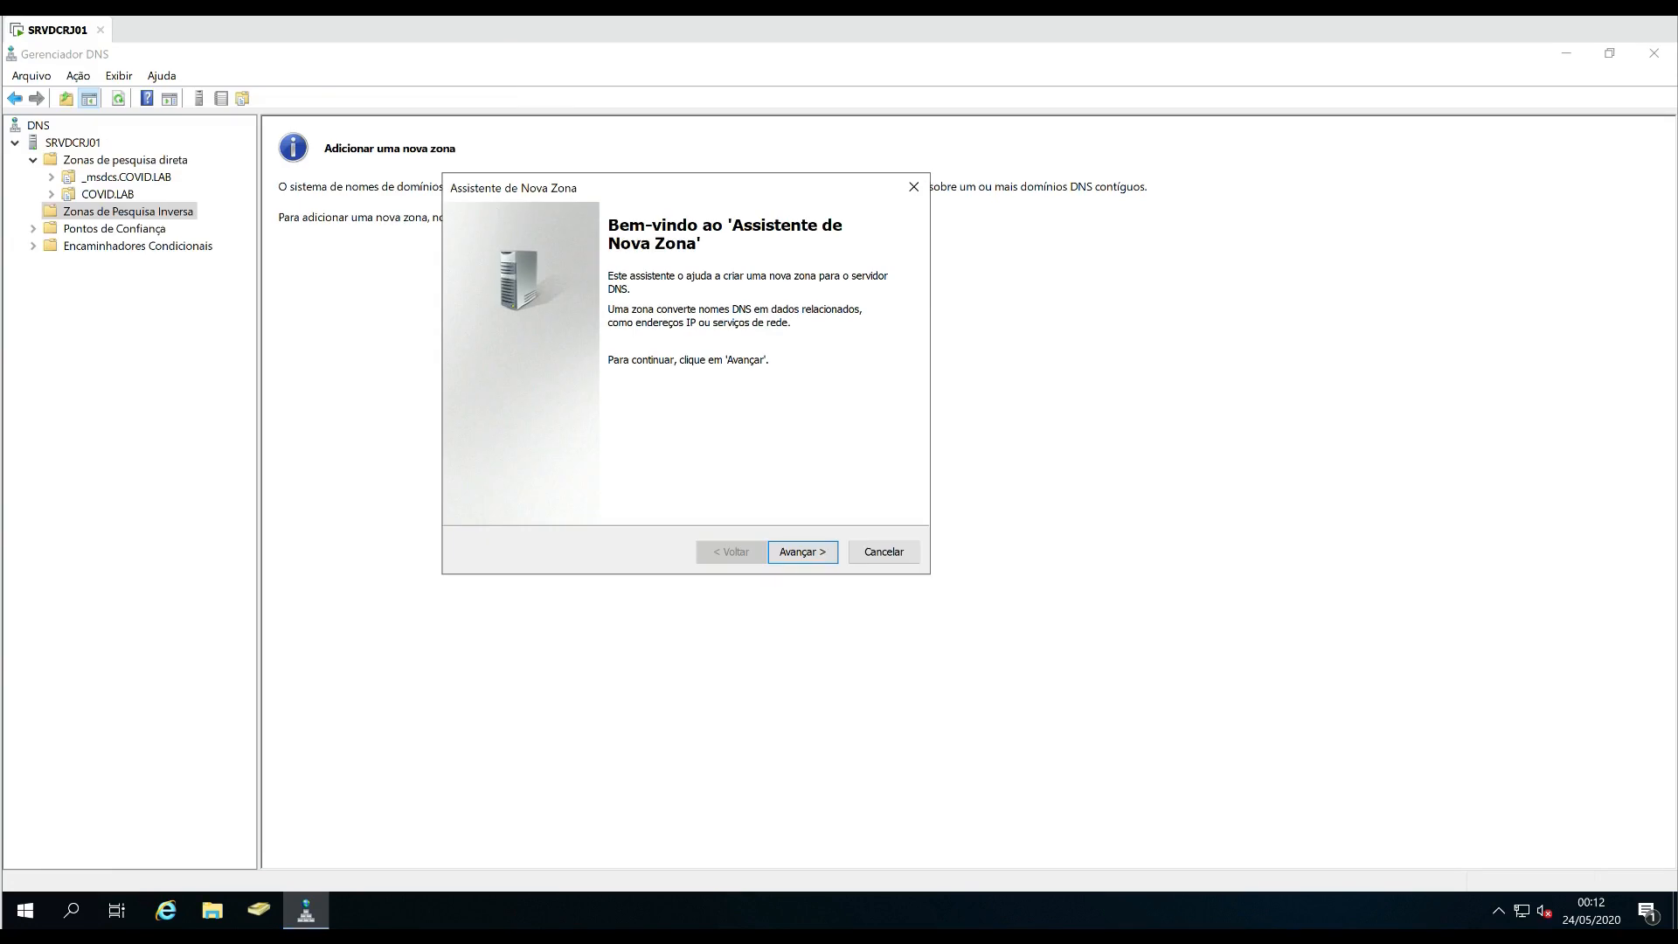
key("Return")
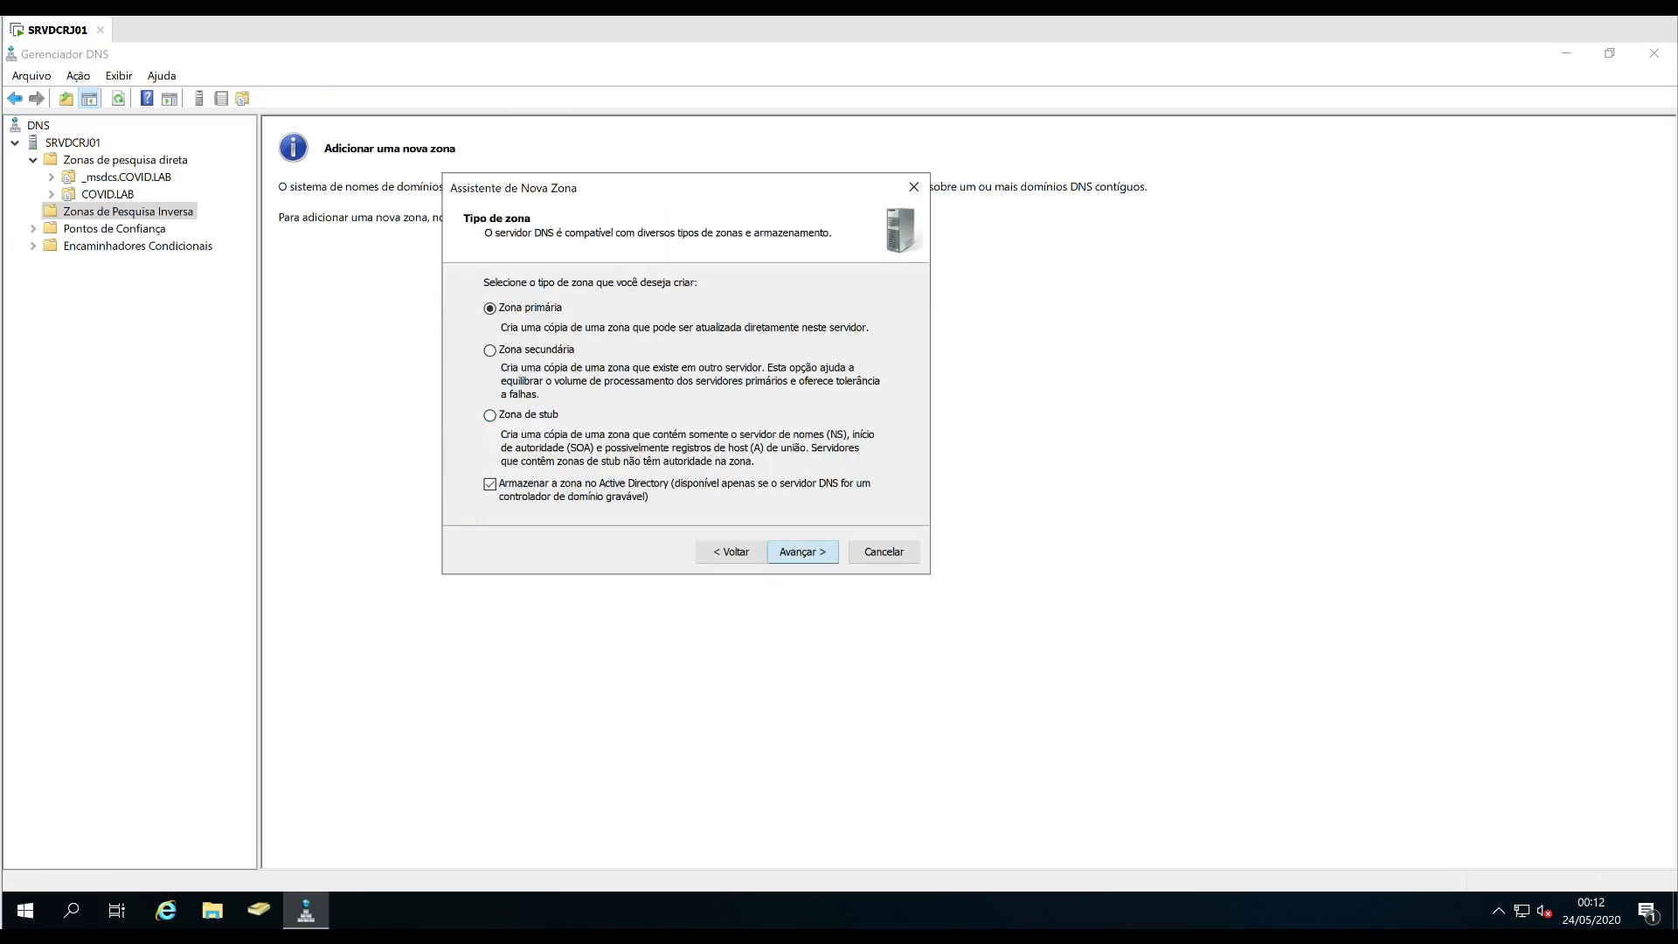
key("Return")
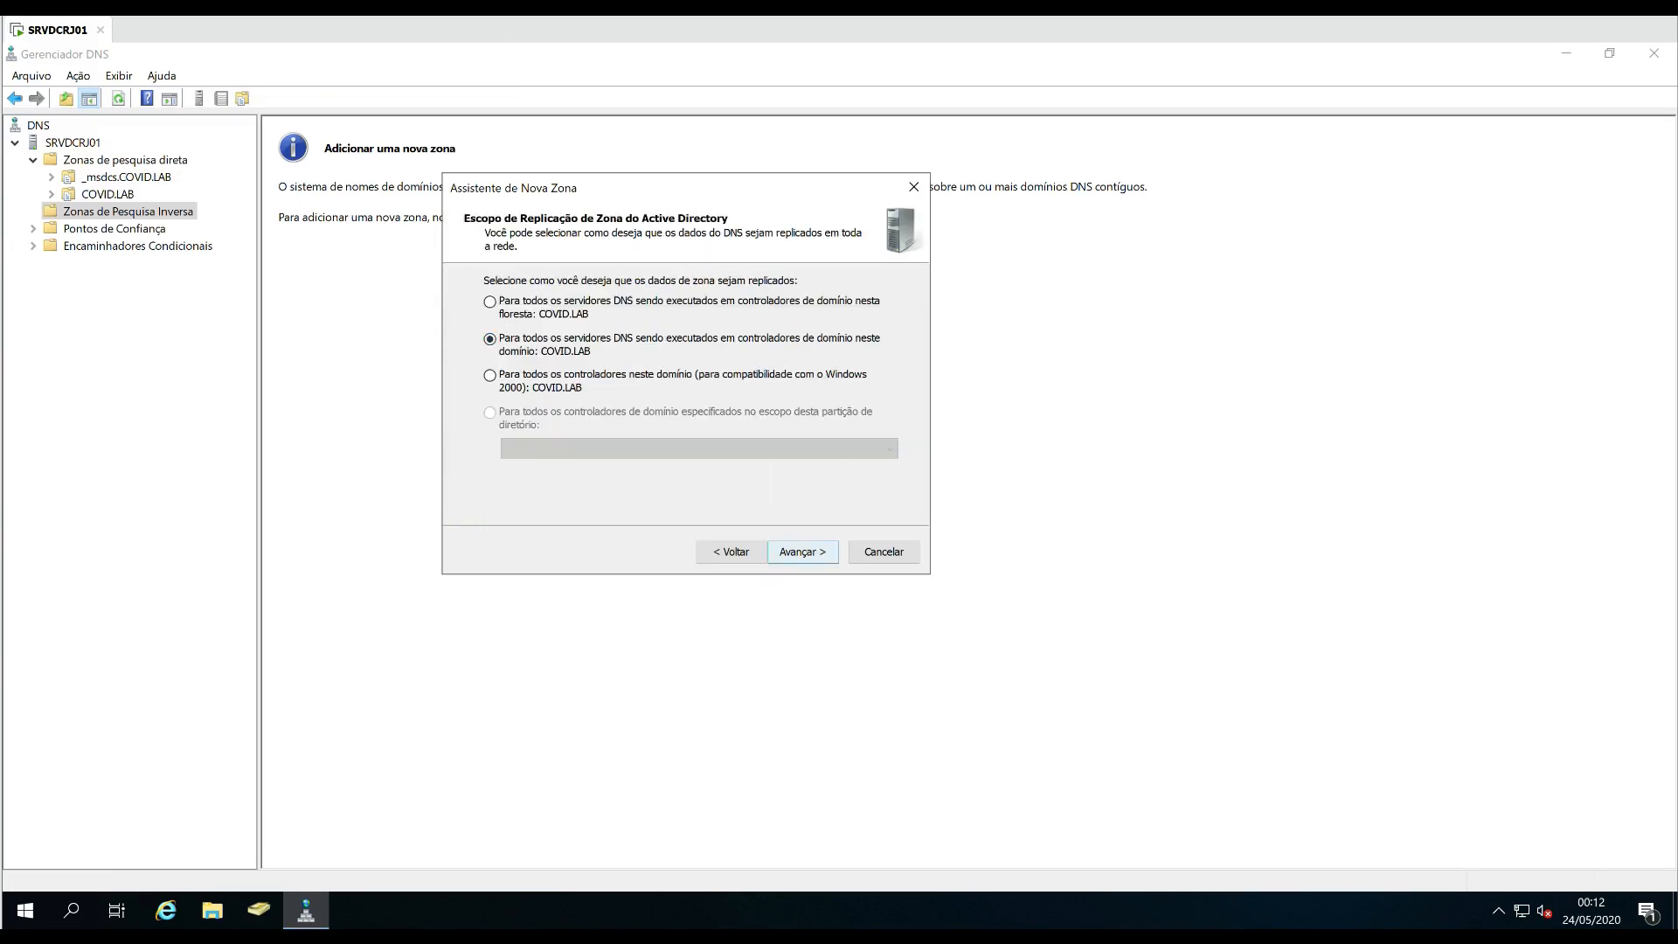
key("Return")
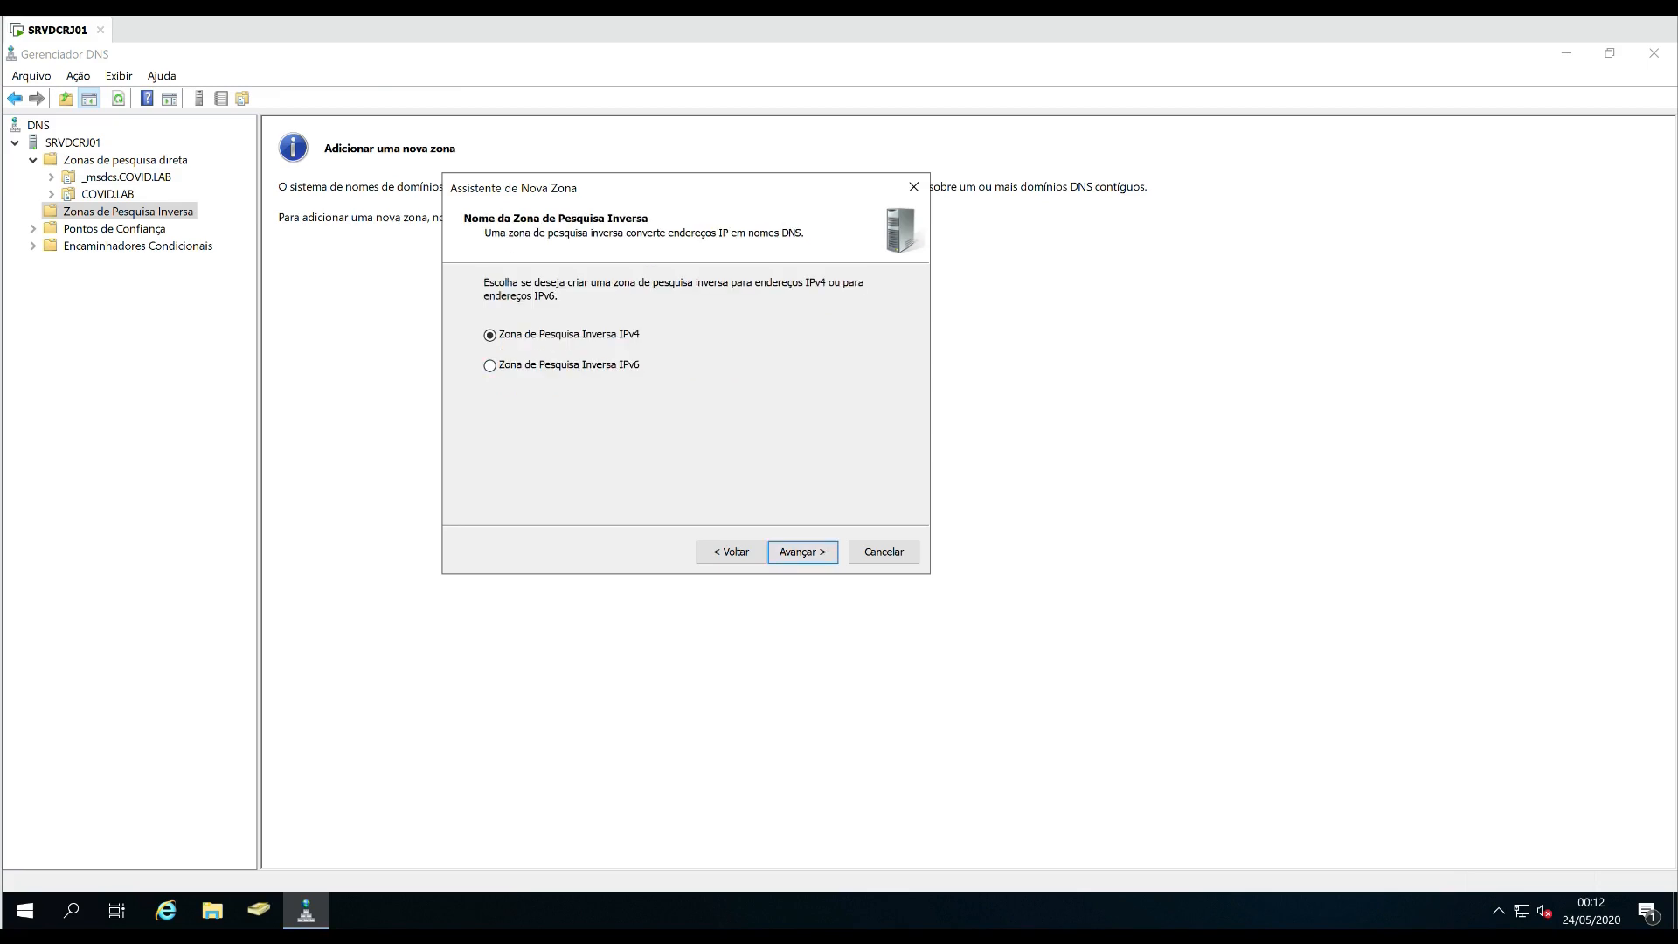
key("Return")
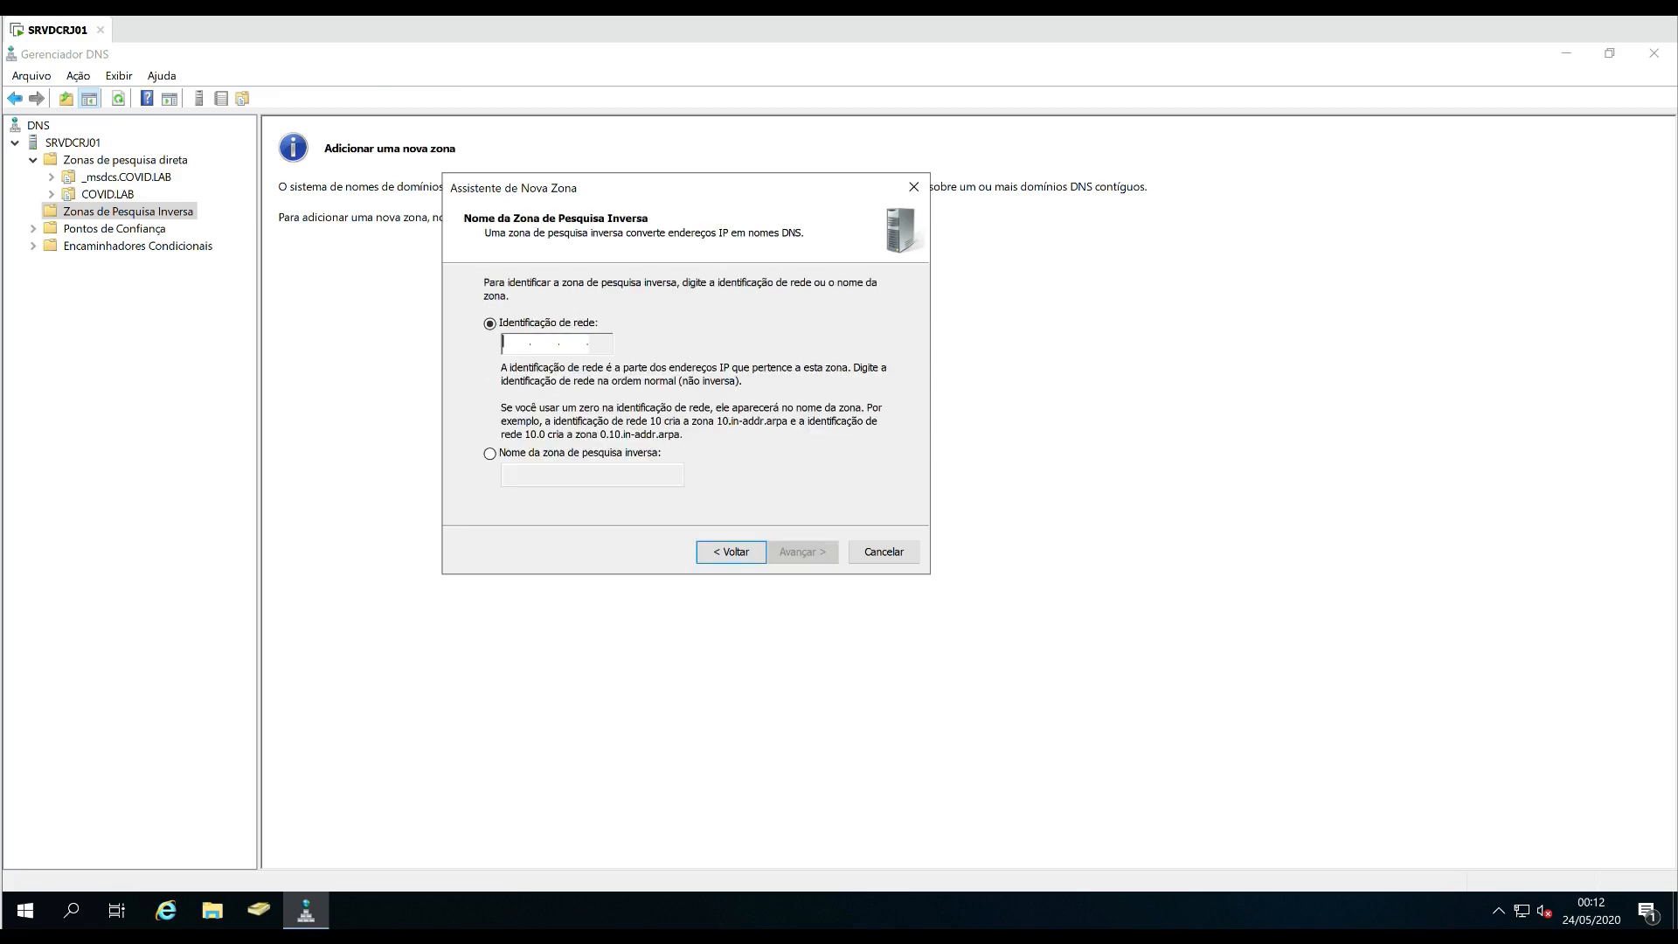
Identify the reverse zone by network 172.16.0 as 0.16.172.in-addr.arpa, allow only secure dynamic updates and finish creating it.
type("172.")
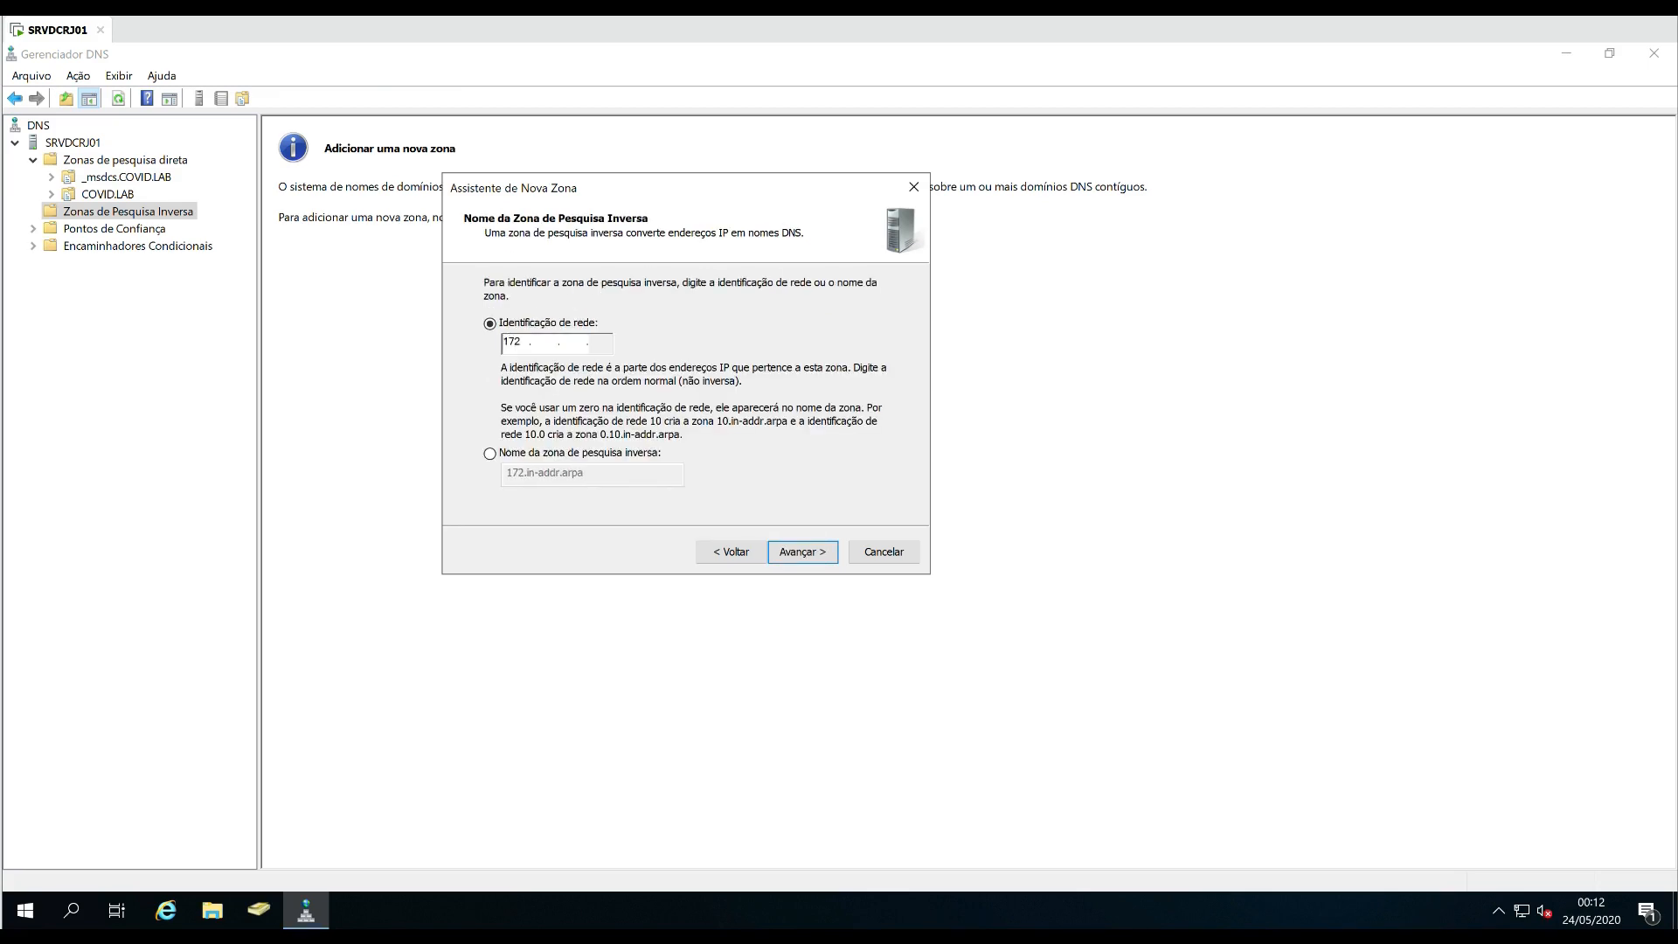
type("16.0")
left_click(490, 453)
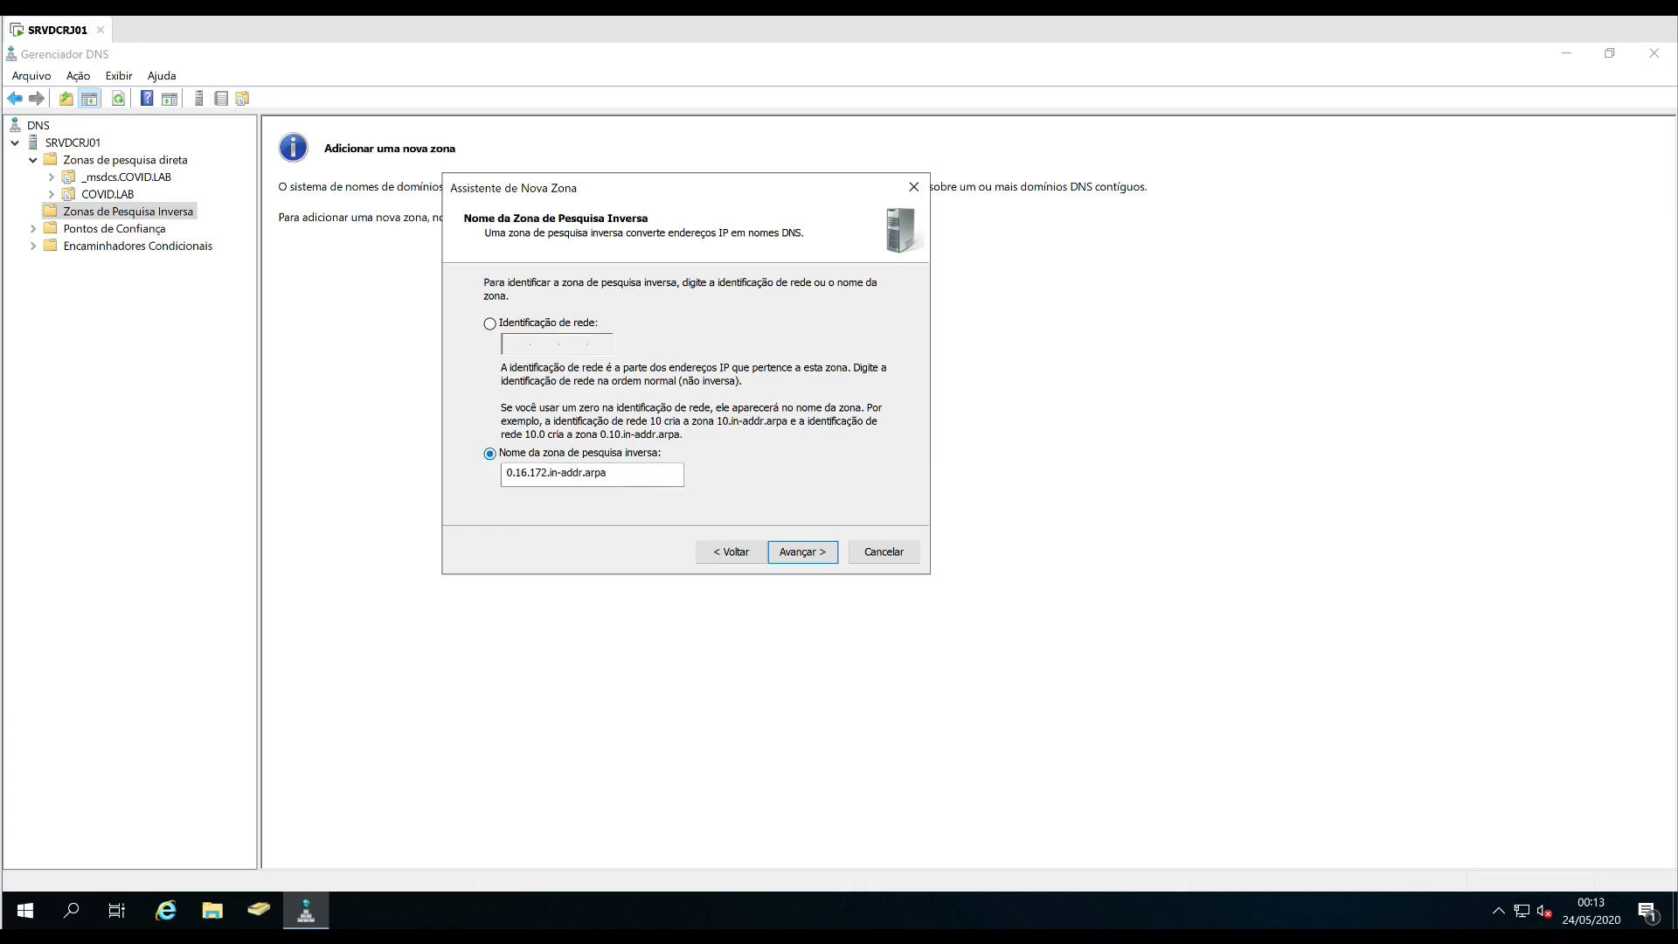
left_click(802, 552)
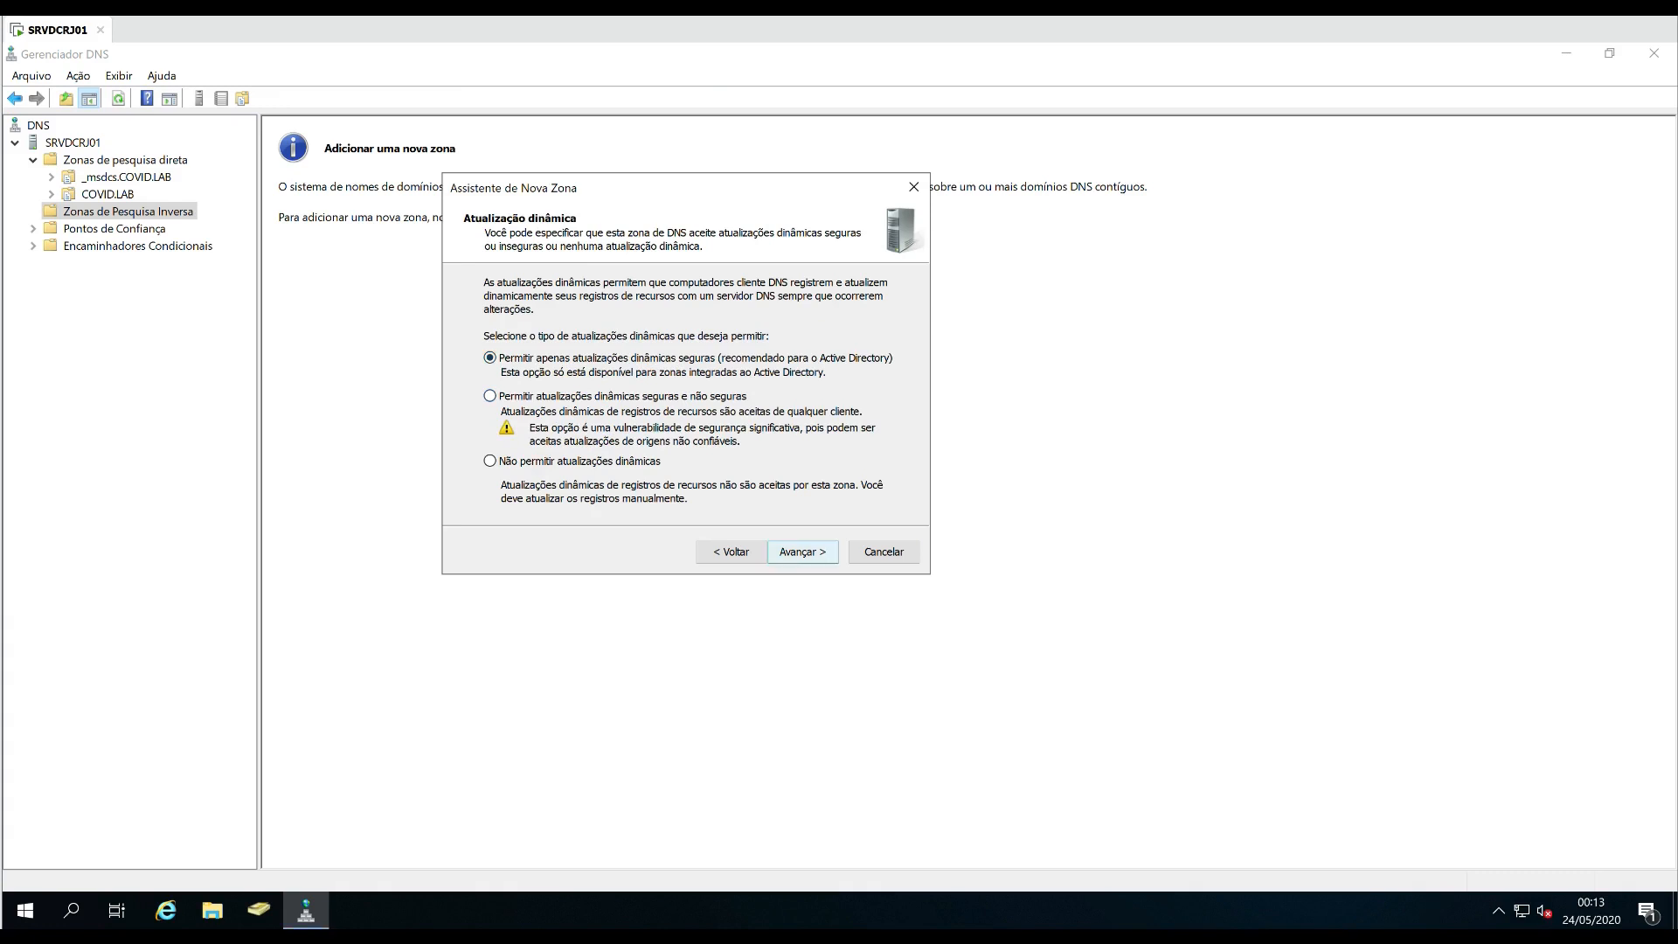
left_click(803, 551)
left_click(803, 552)
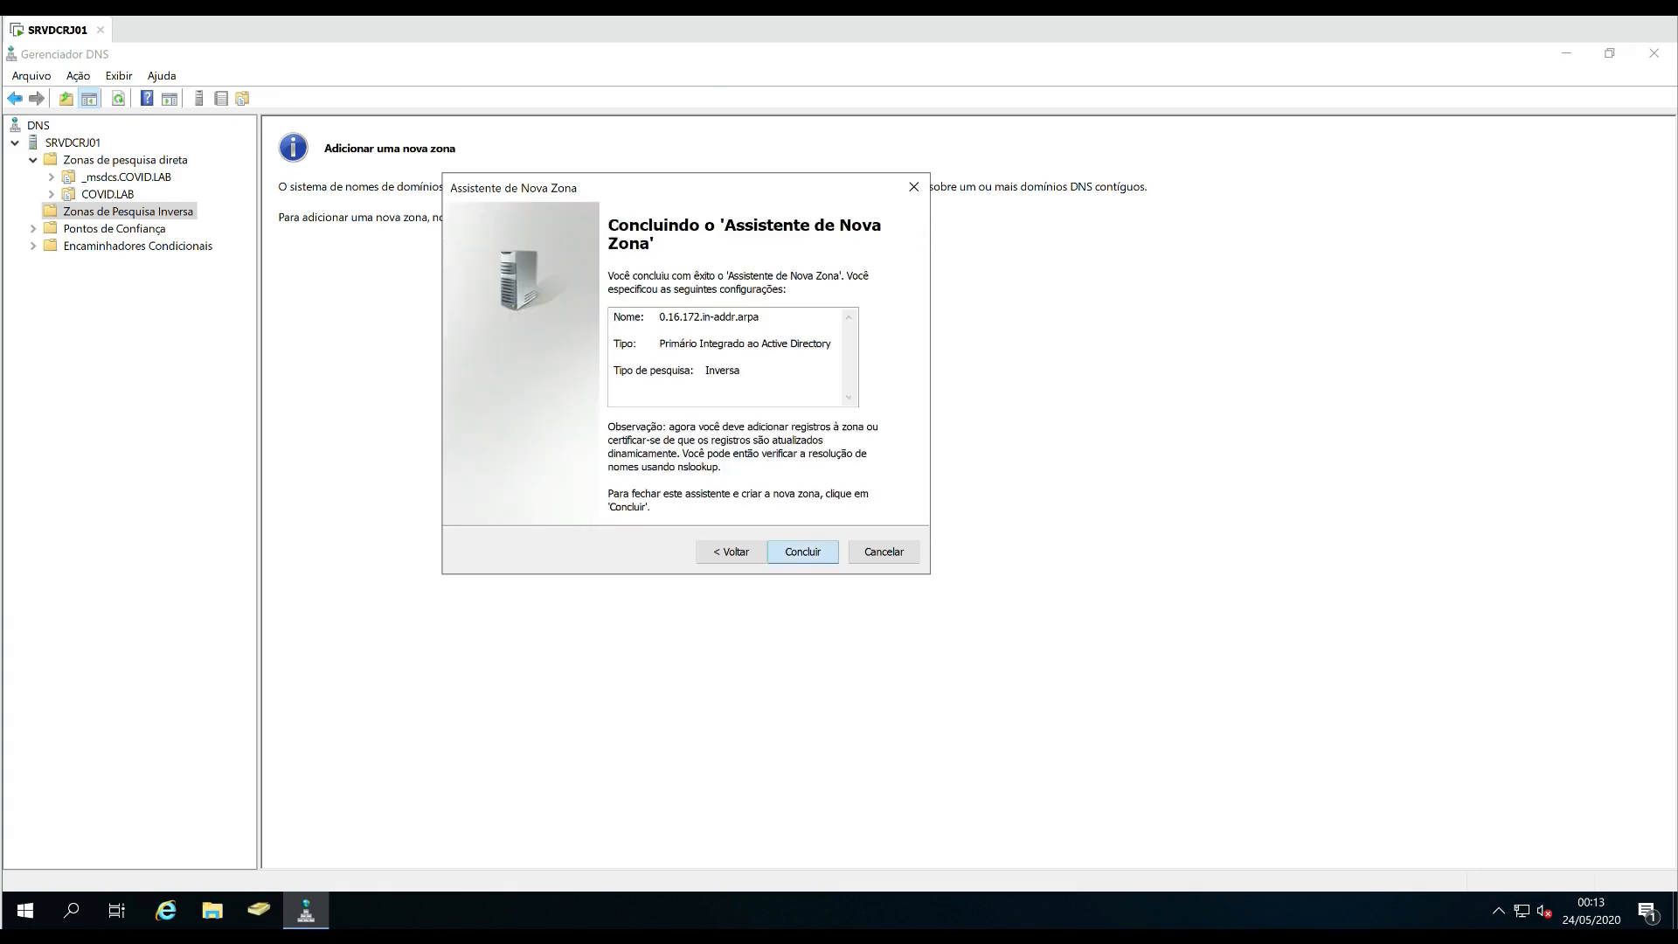
Create a PTR record in the 0.16.172.in-addr.arpa zone from the srvdcrj01 host record in the COVID.LAB forward zone.
left_click(131, 229)
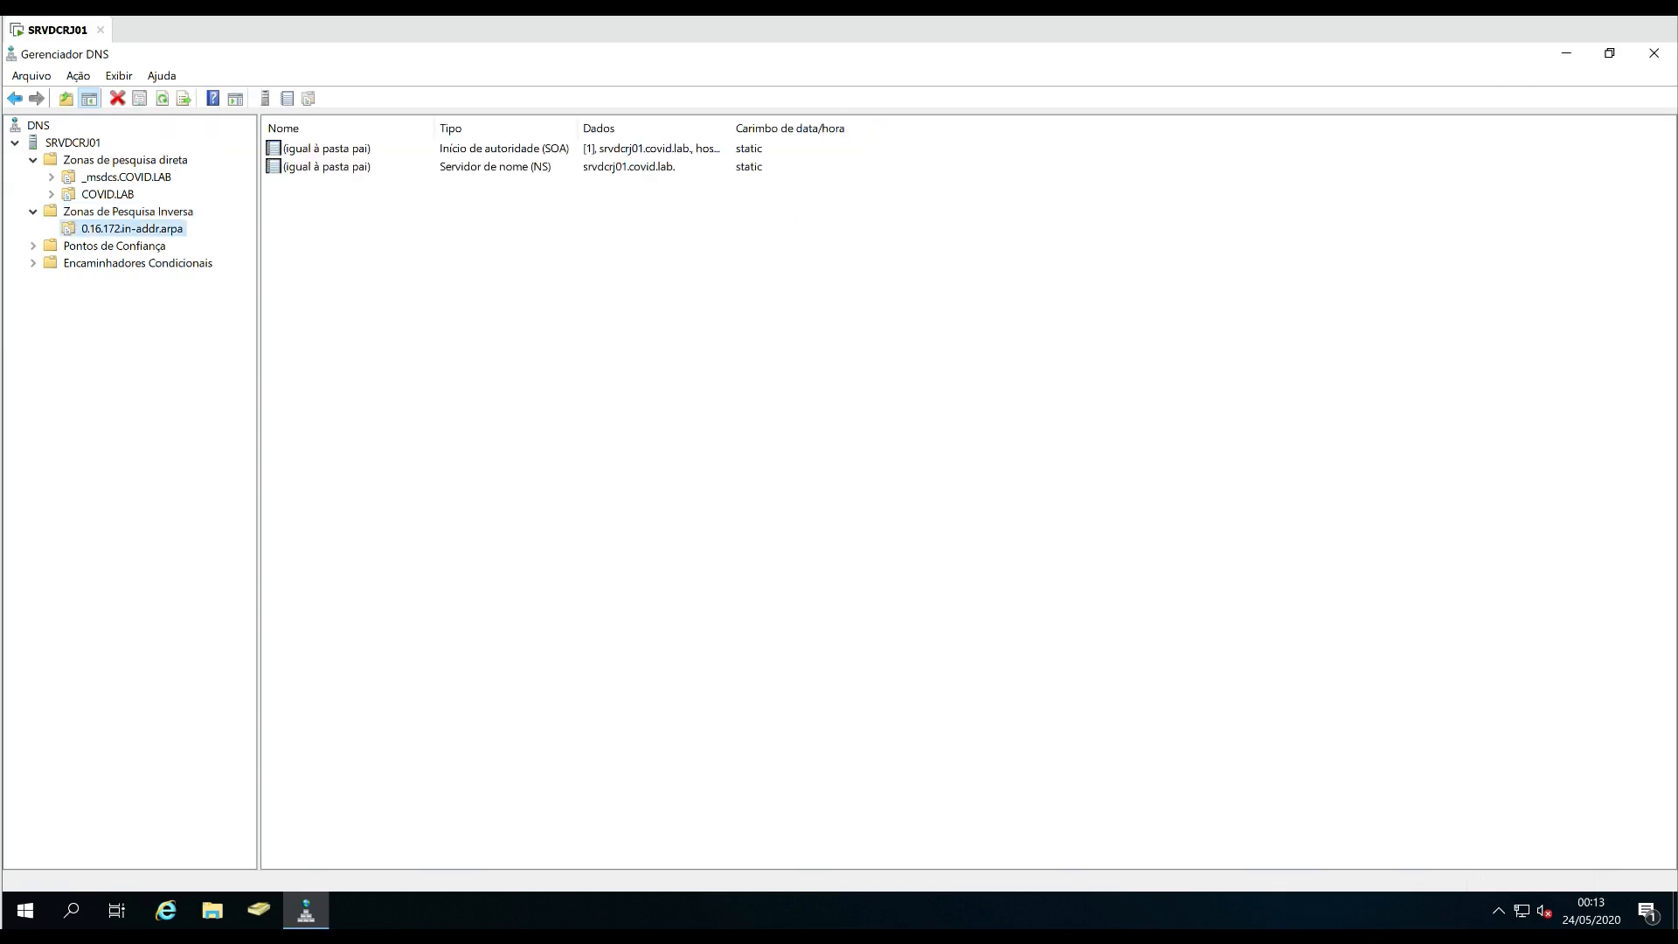
right_click(304, 228)
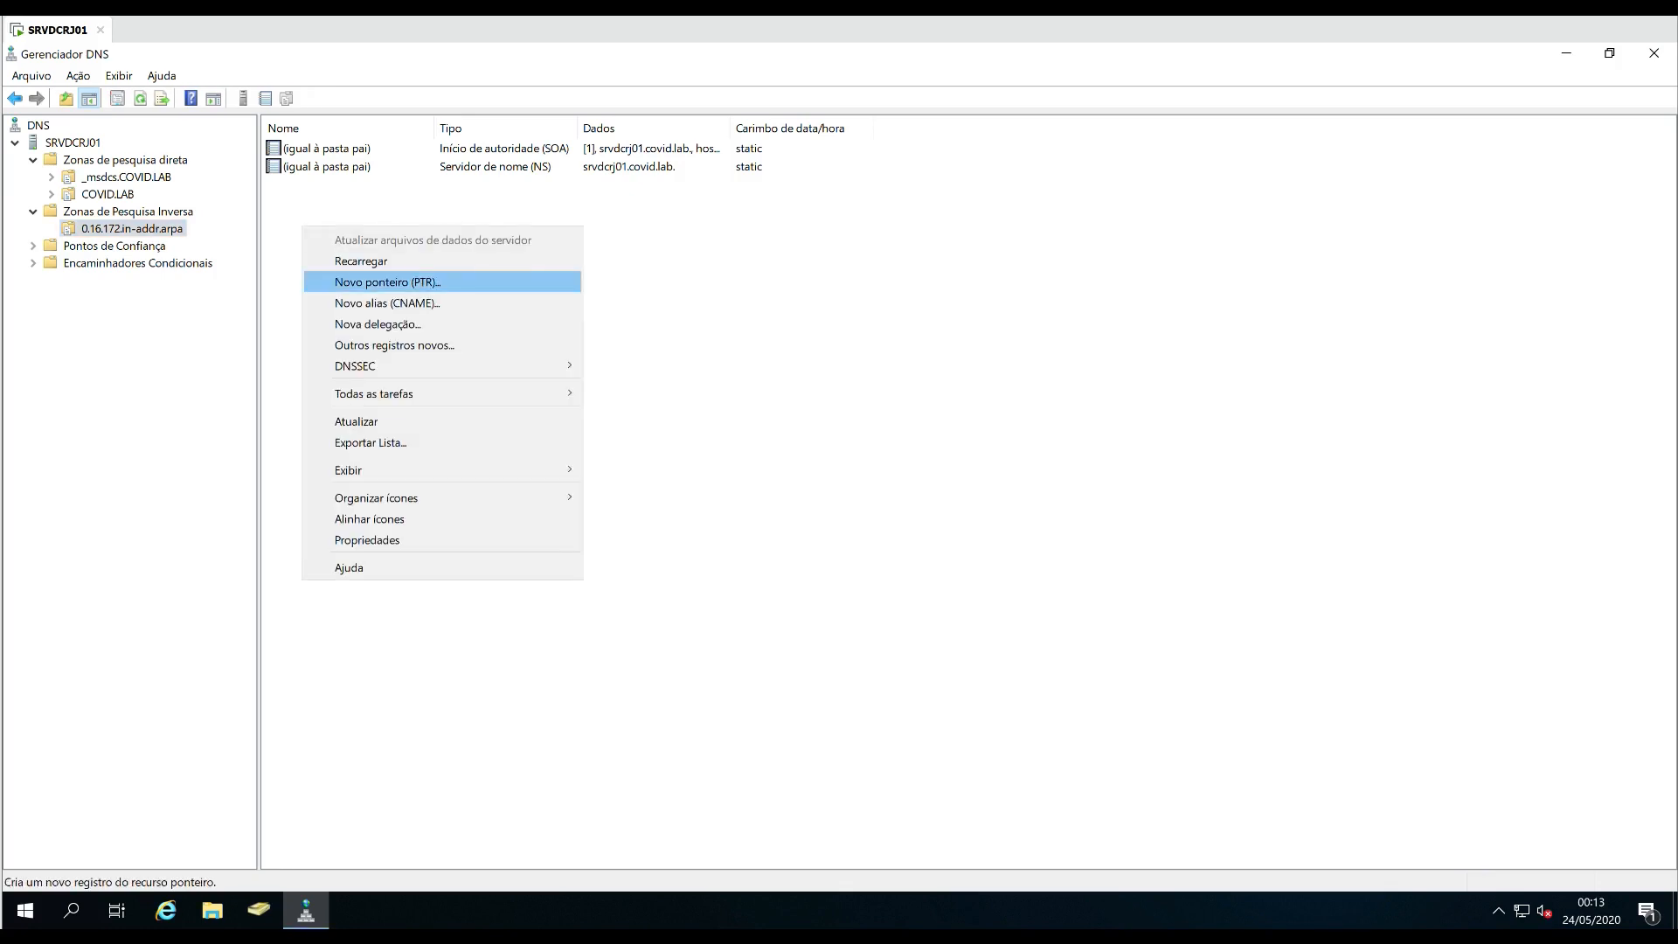
left_click(387, 281)
left_click(973, 437)
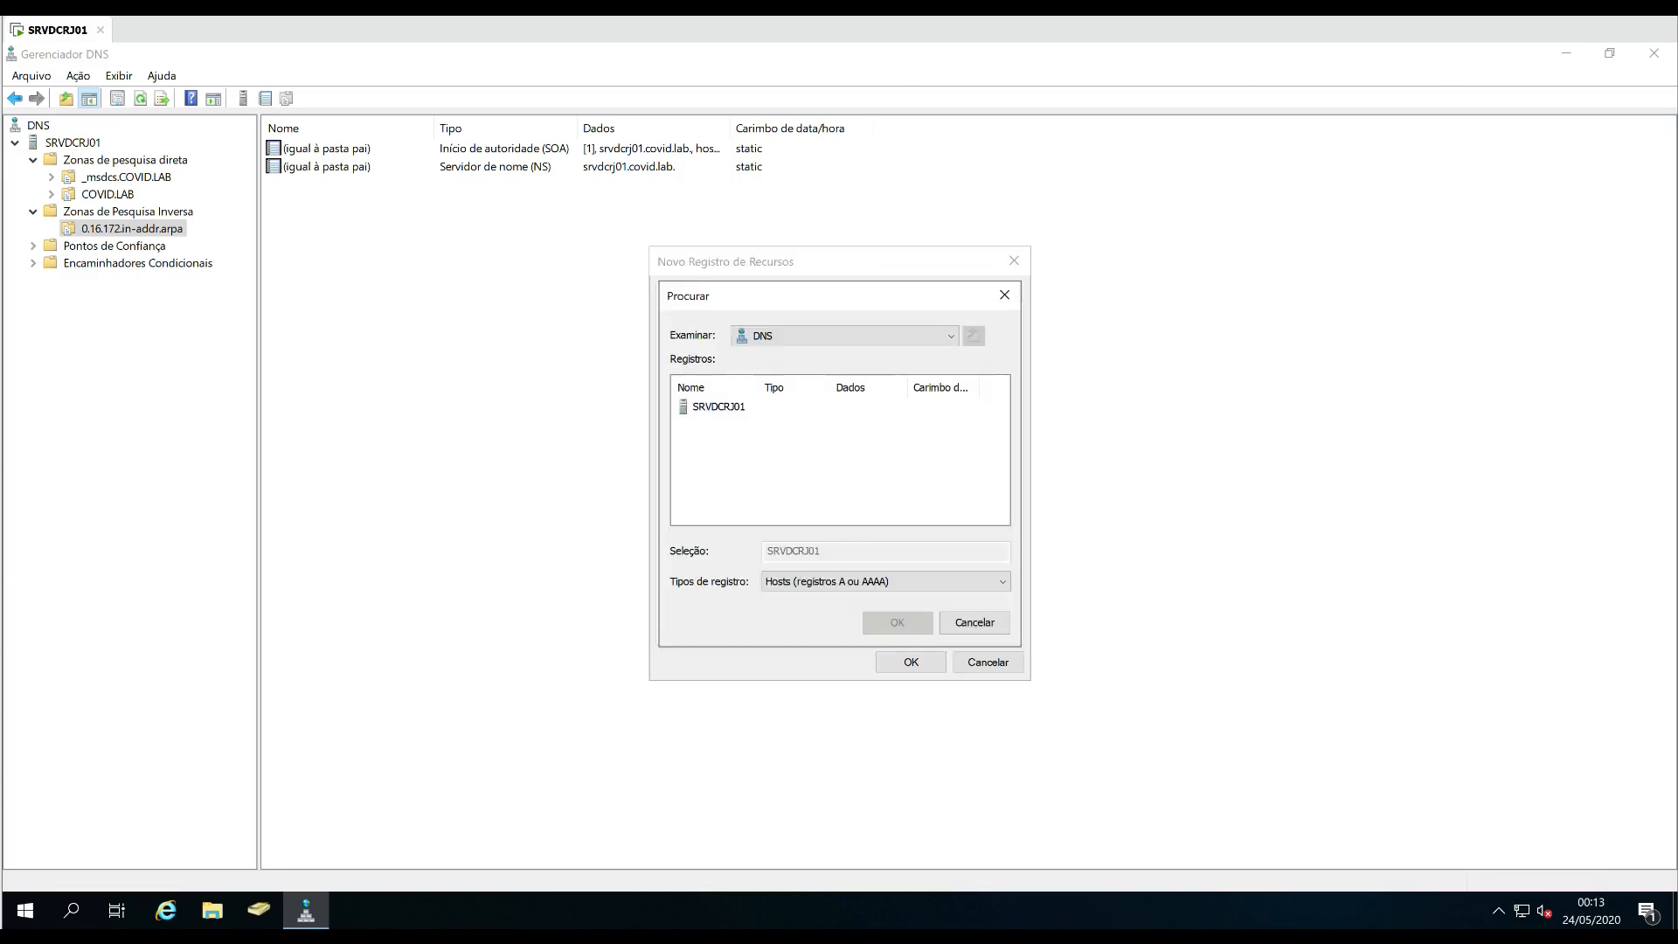
double_click(718, 407)
double_click(718, 407)
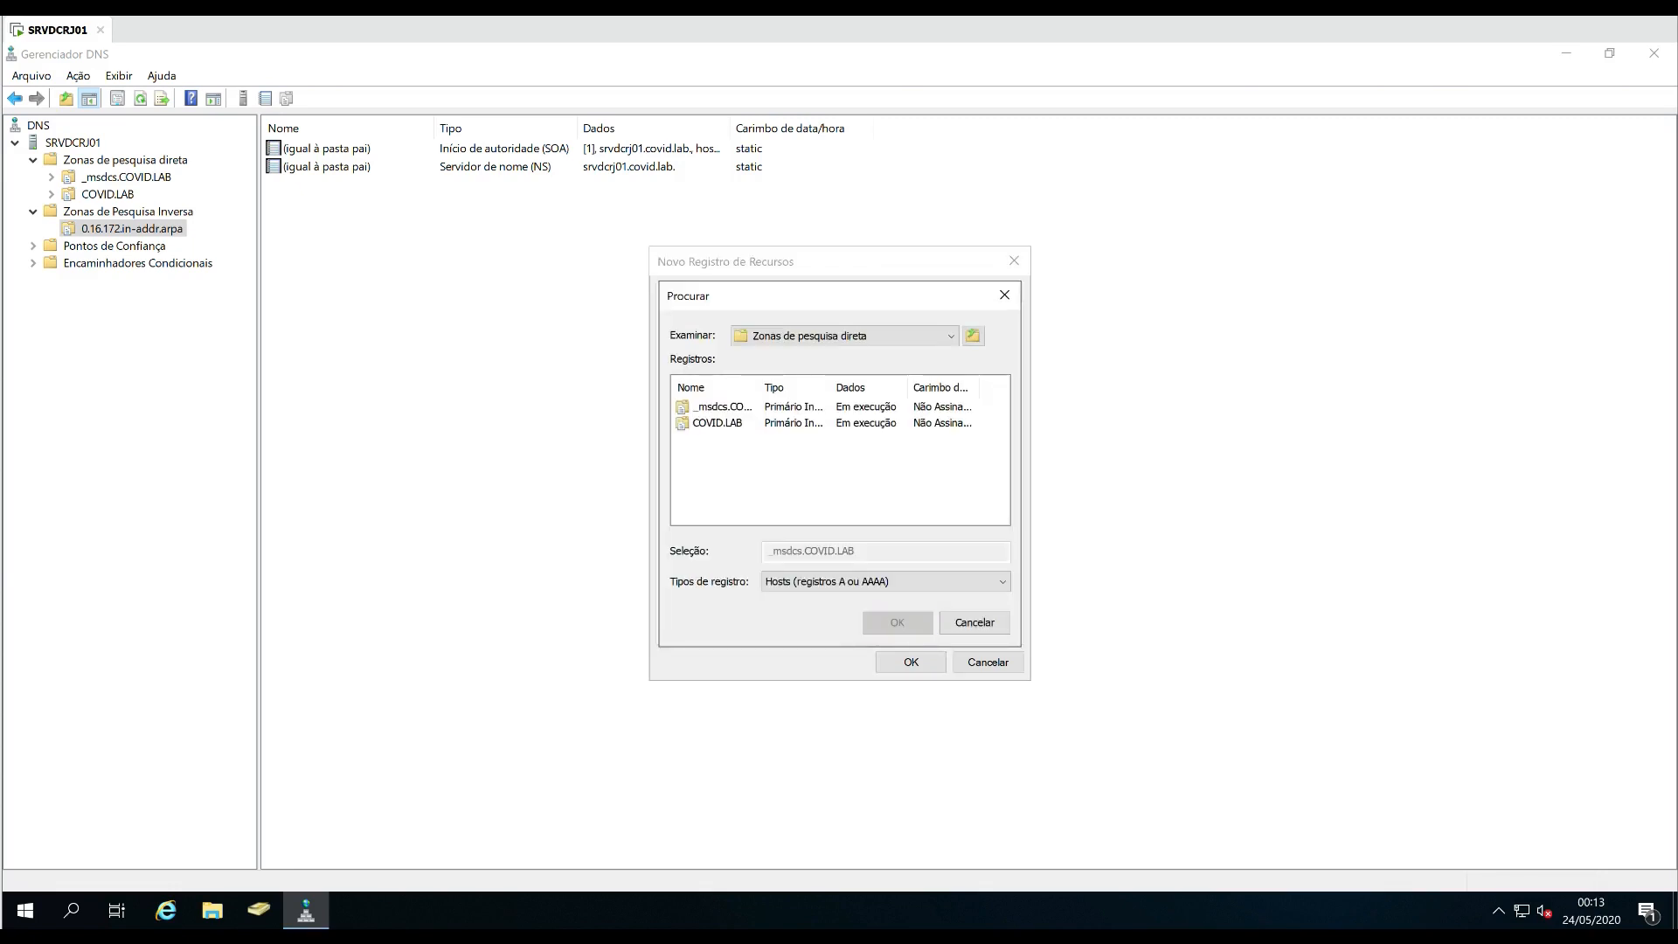
double_click(717, 423)
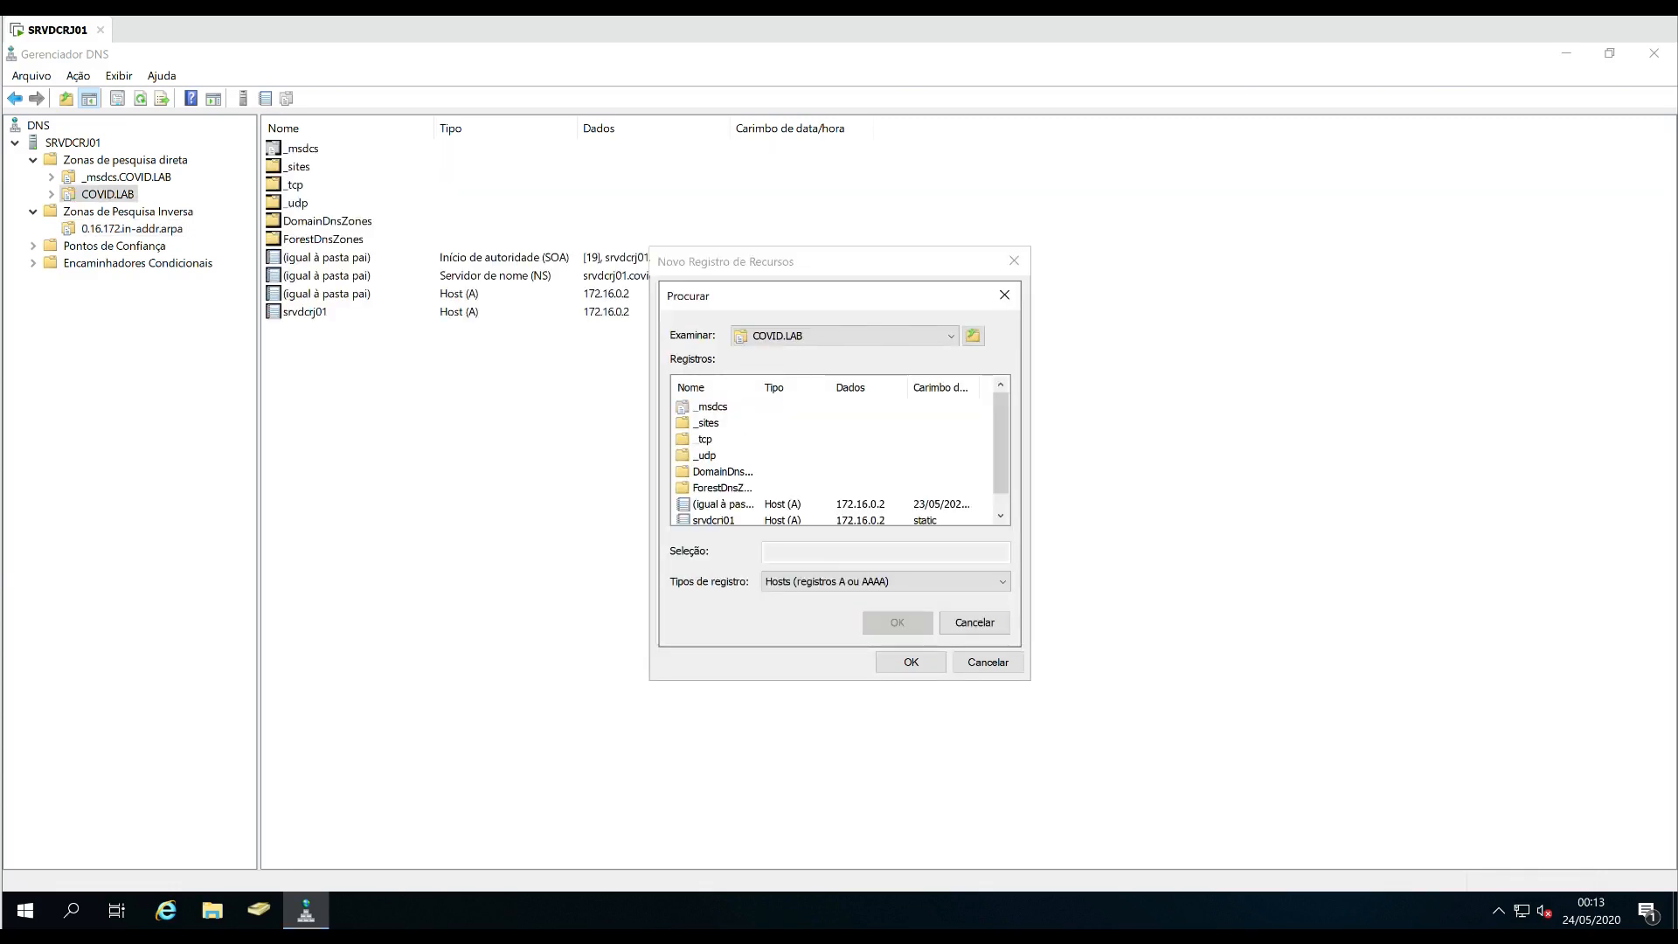
scroll(835, 454, "down", 1)
left_click(714, 505)
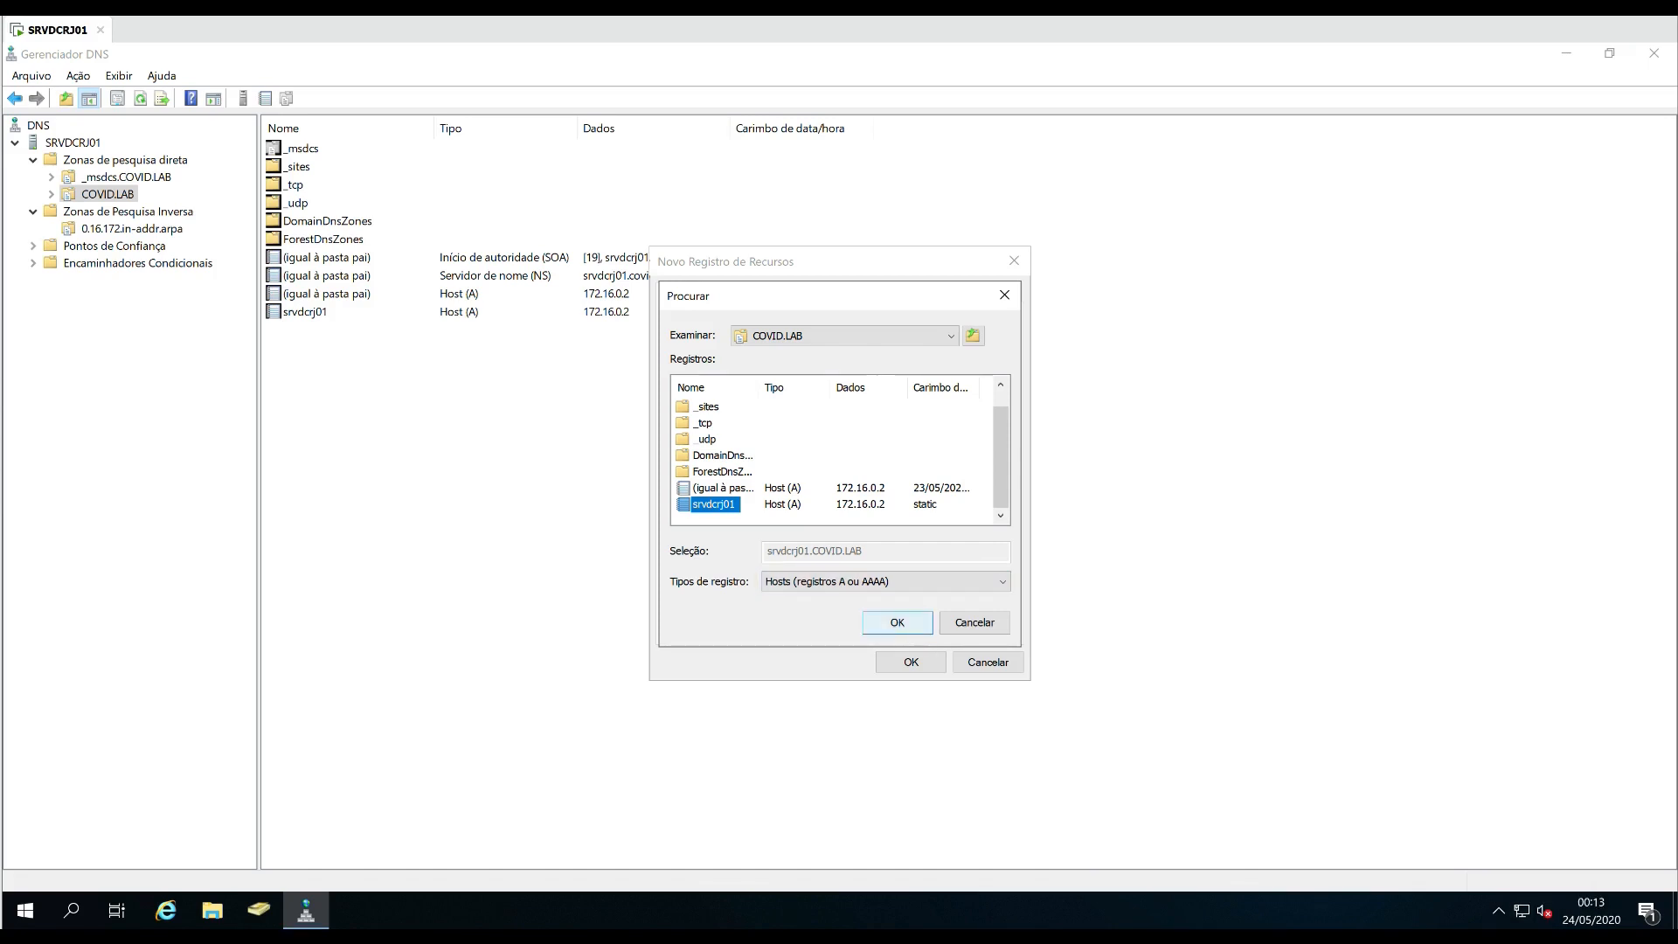
left_click(897, 622)
left_click(910, 662)
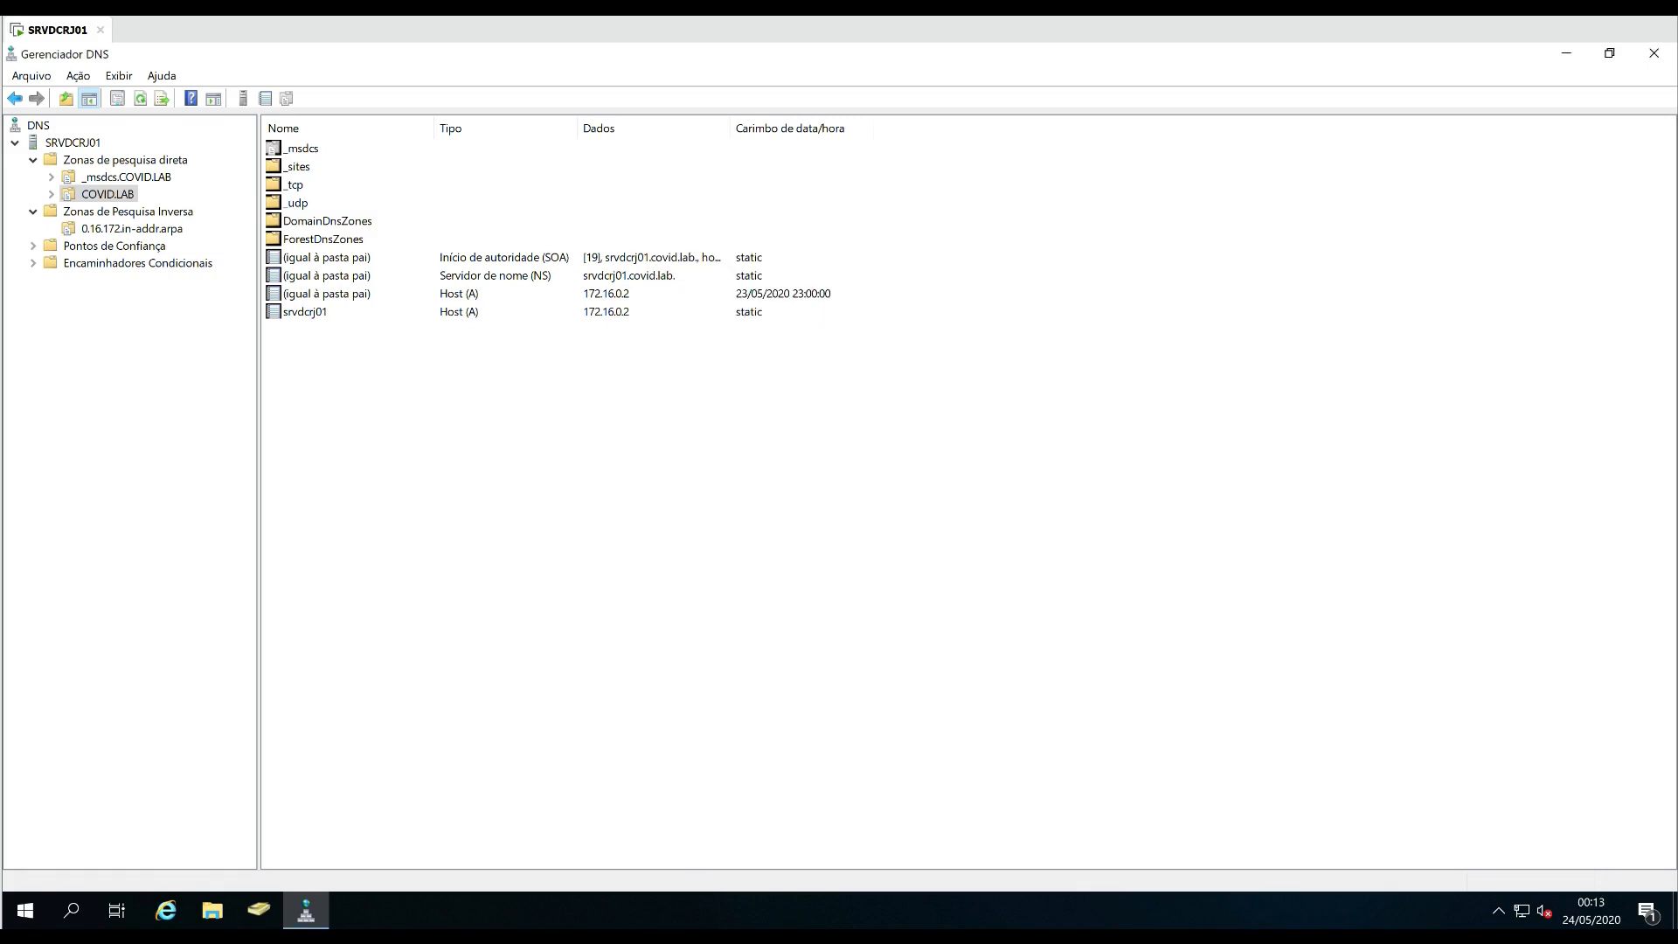
Start nslookup again from the SRVDCRJ01 server to check that the default server name resolves.
left_click(72, 141)
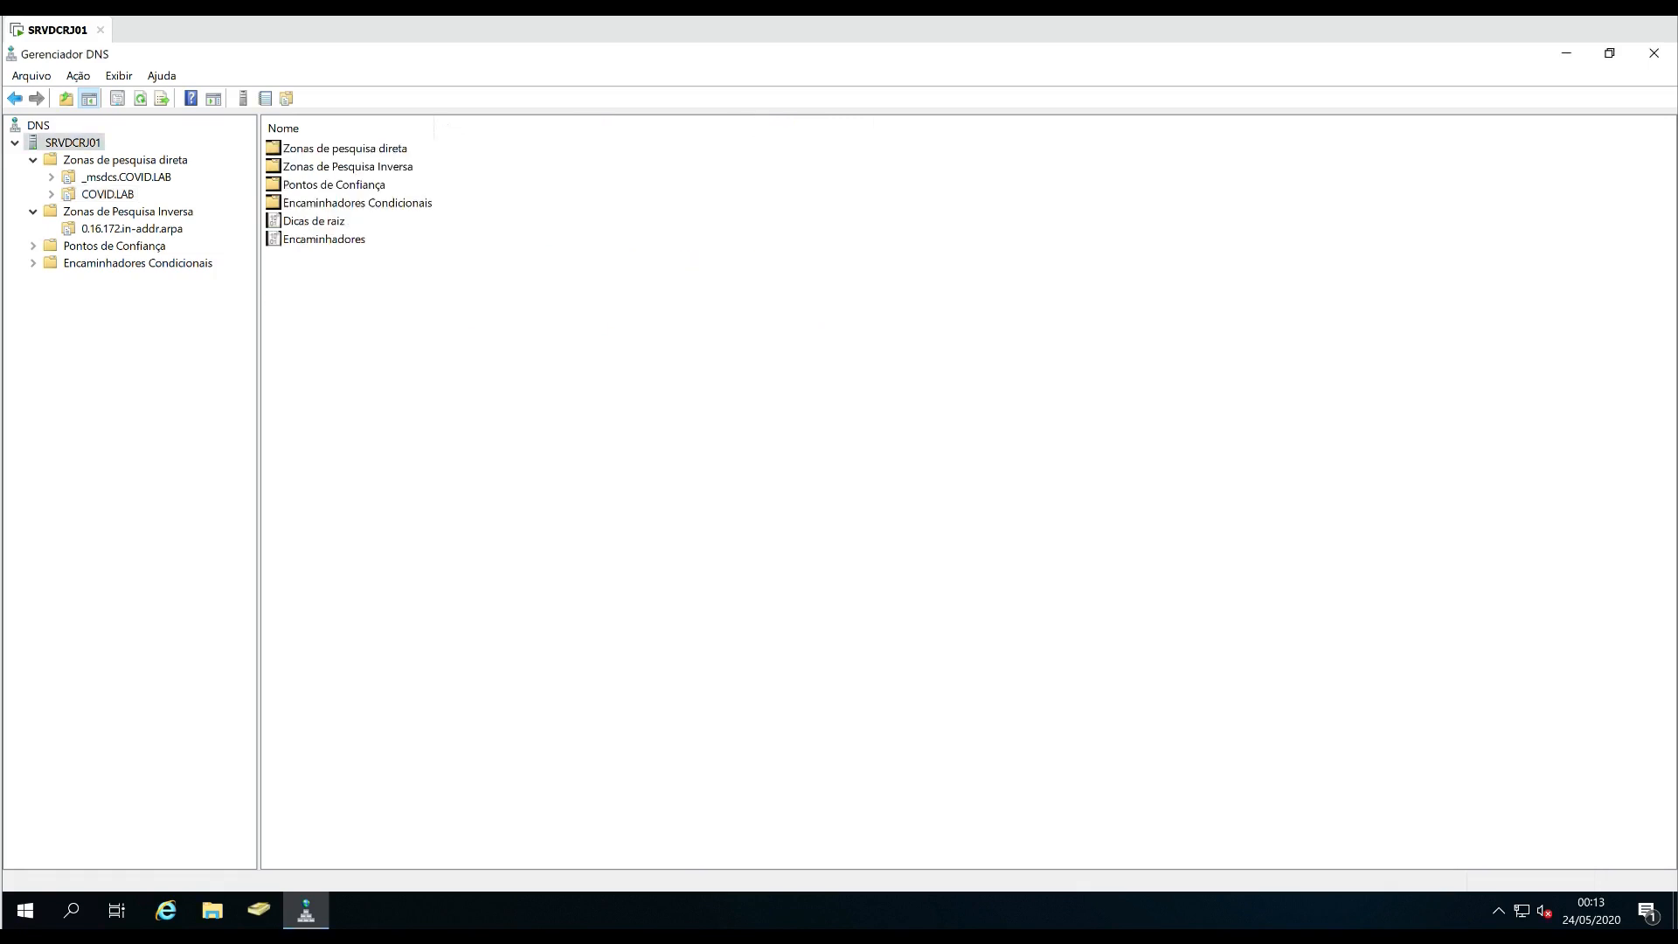
right_click(69, 143)
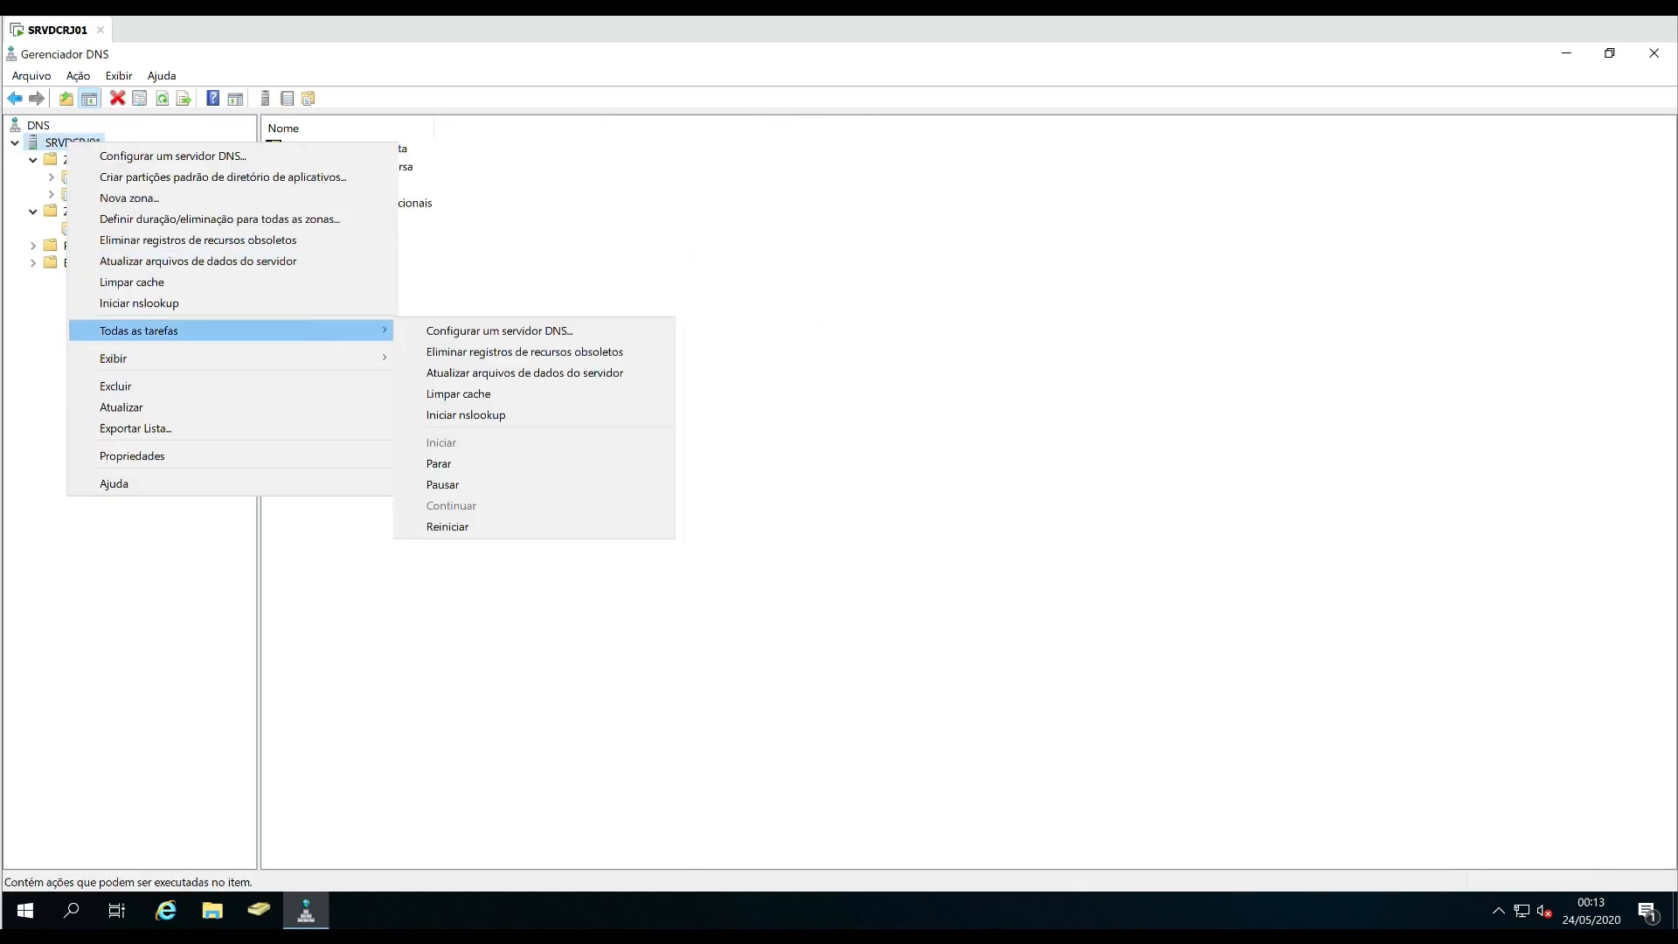
left_click(140, 302)
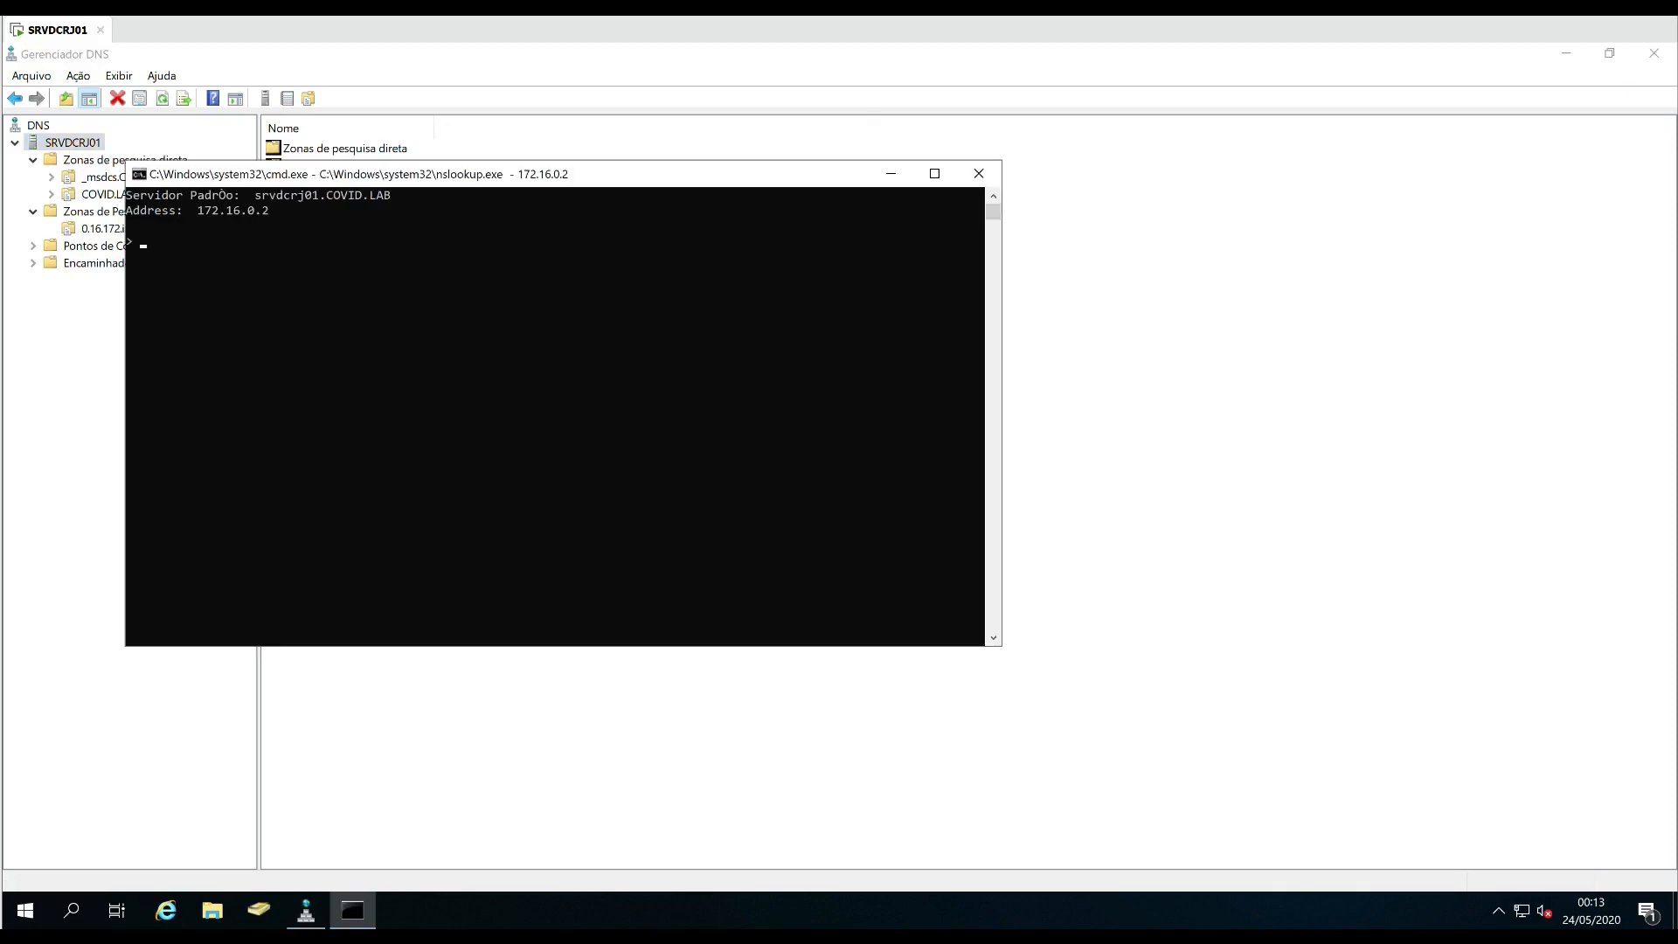
left_click_drag(384, 174, 828, 199)
left_click(731, 221)
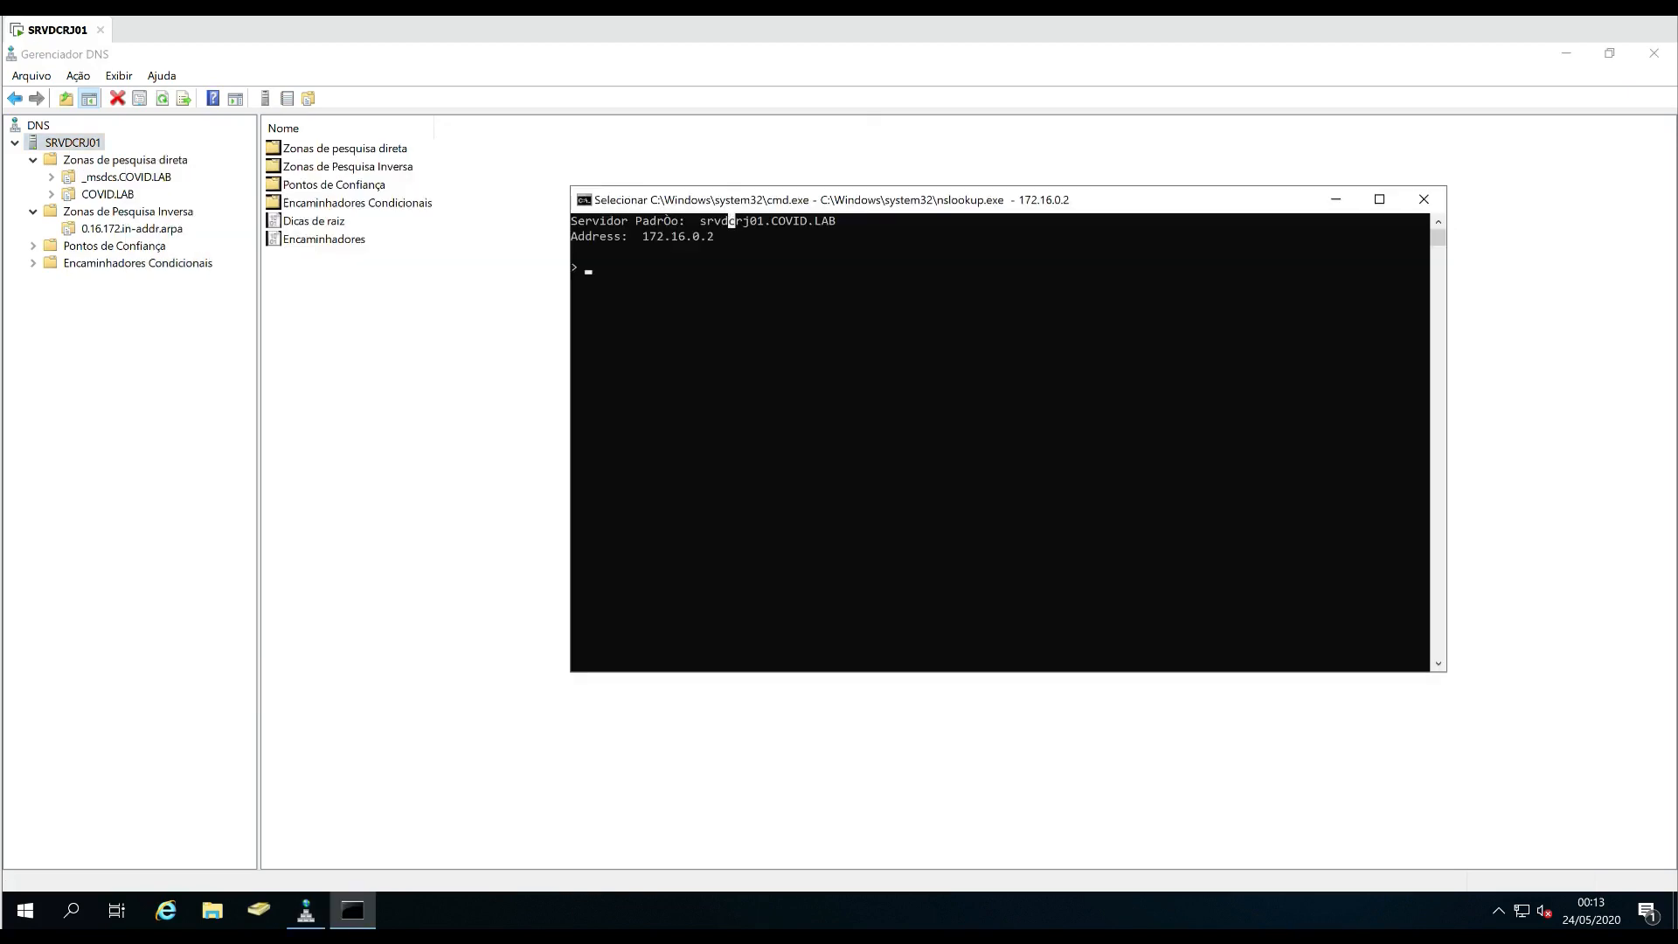
left_click_drag(700, 222, 835, 222)
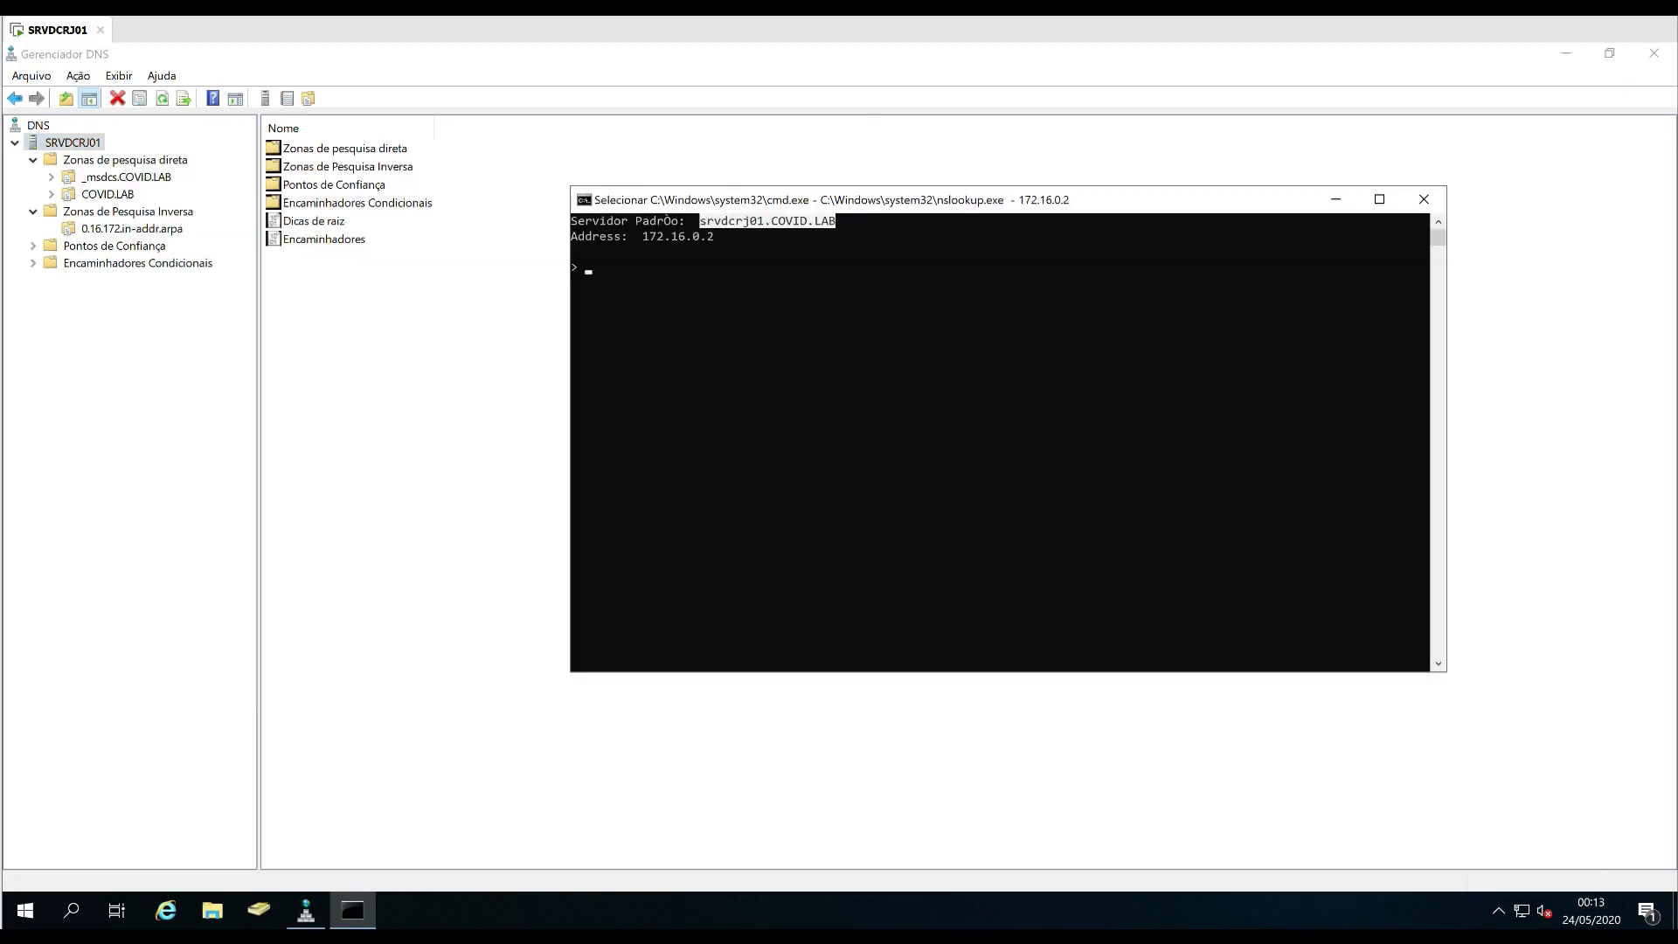
Check the default server name in the nslookup output and close the nslookup window.
left_click(839, 311)
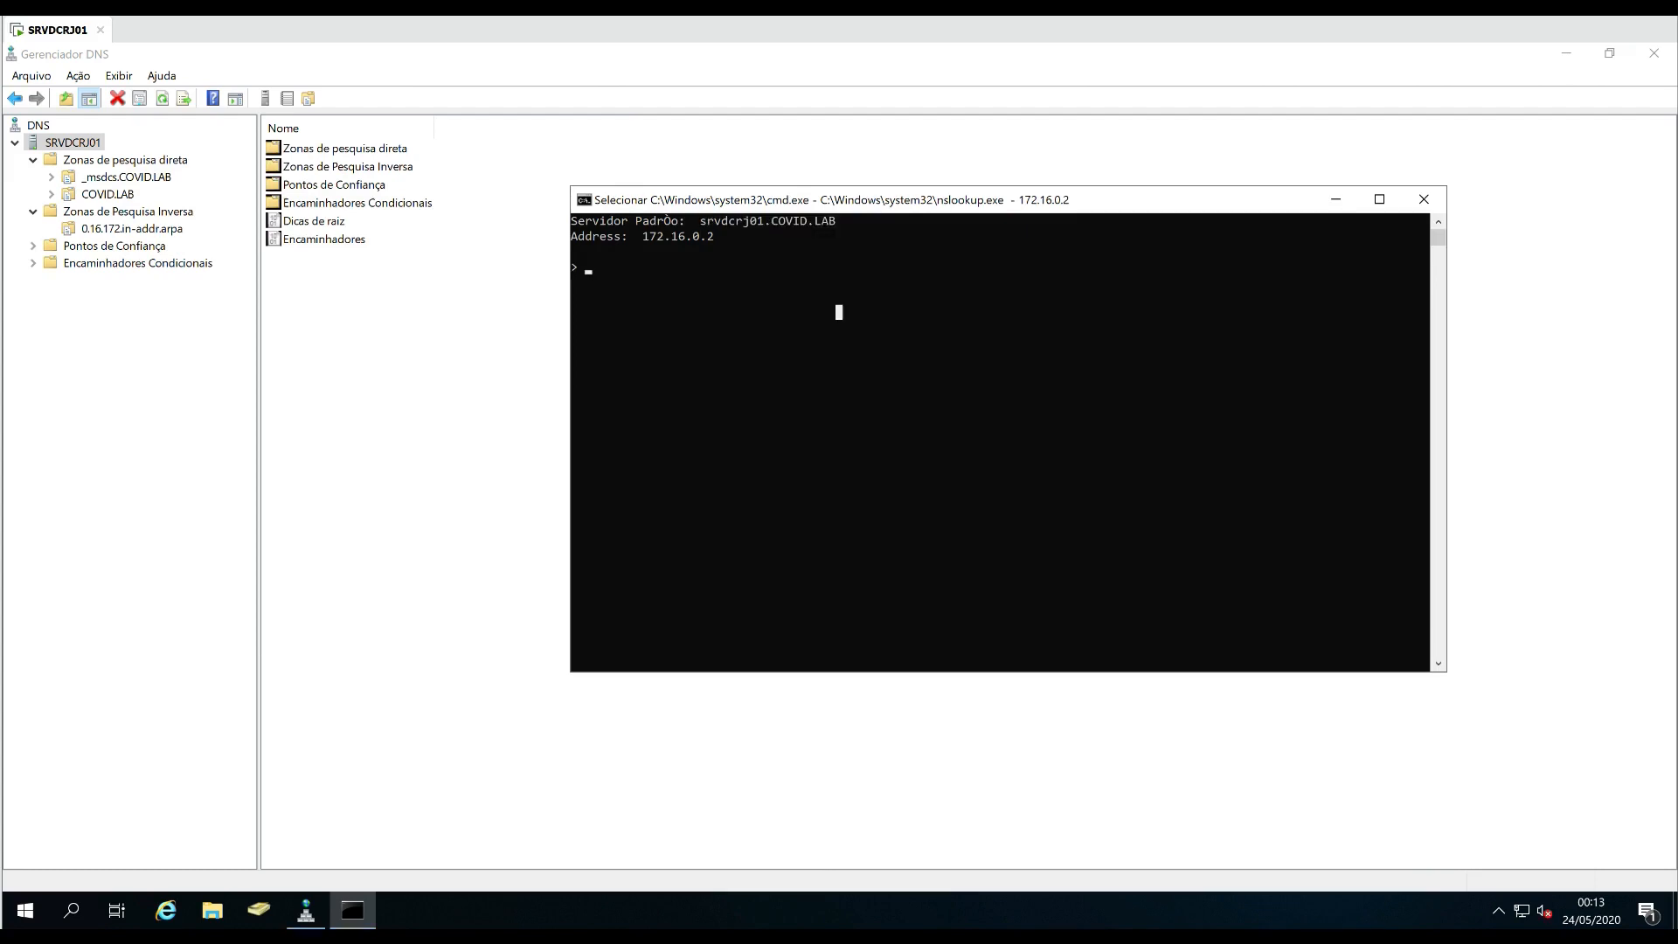
left_click_drag(695, 221, 836, 221)
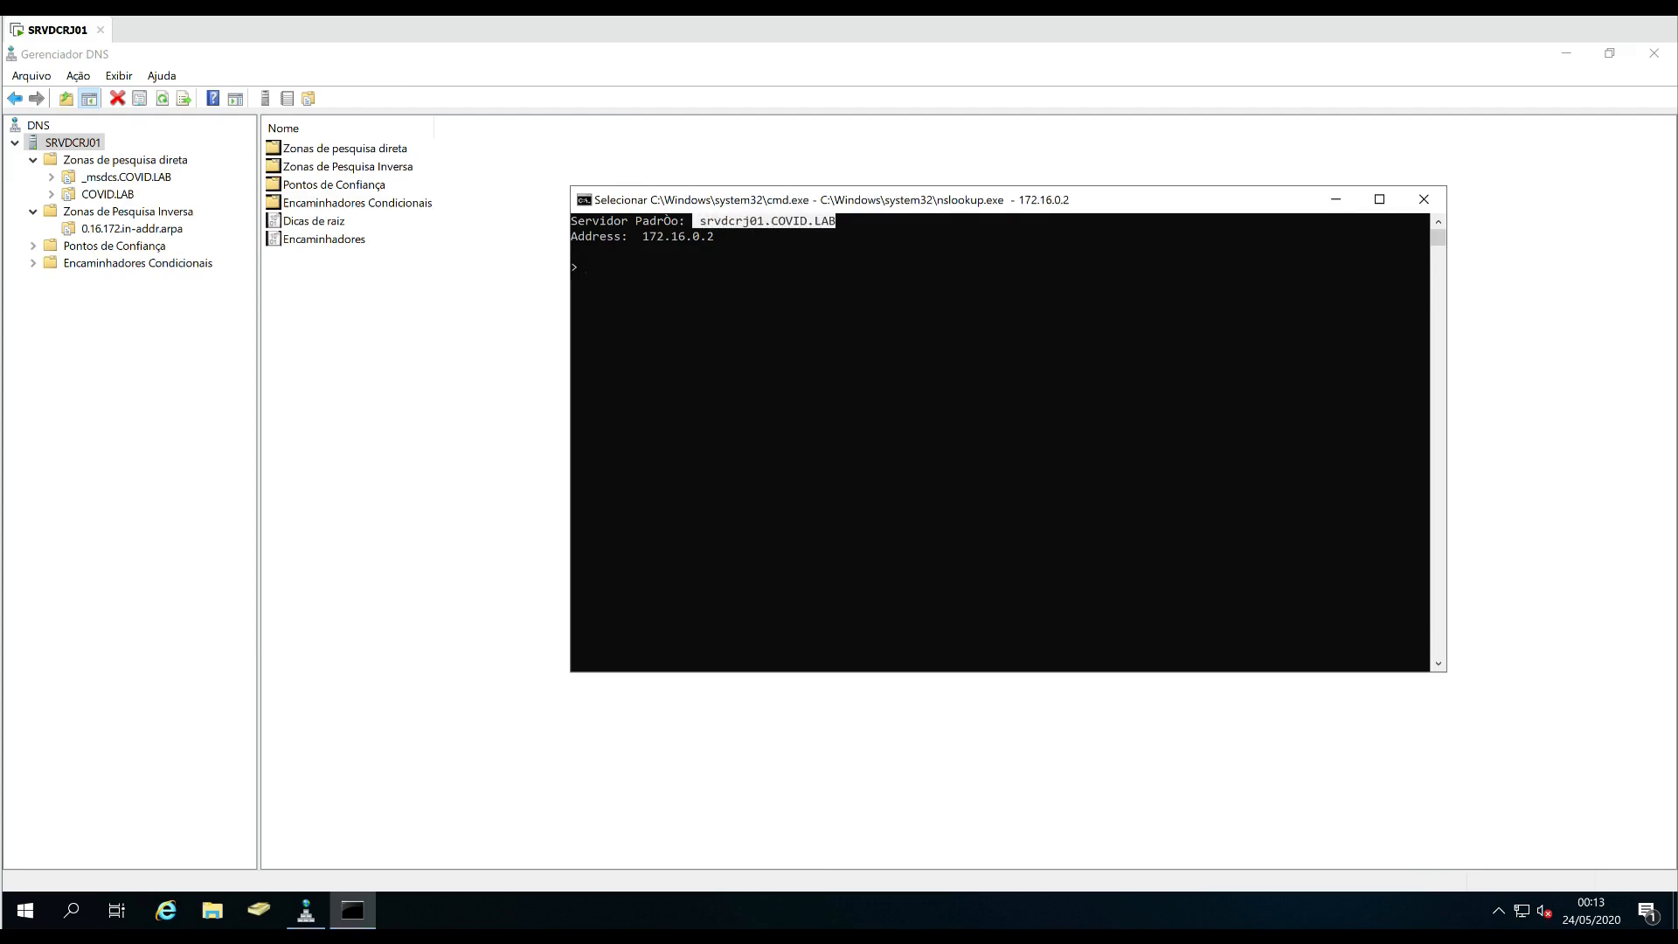
left_click(803, 312)
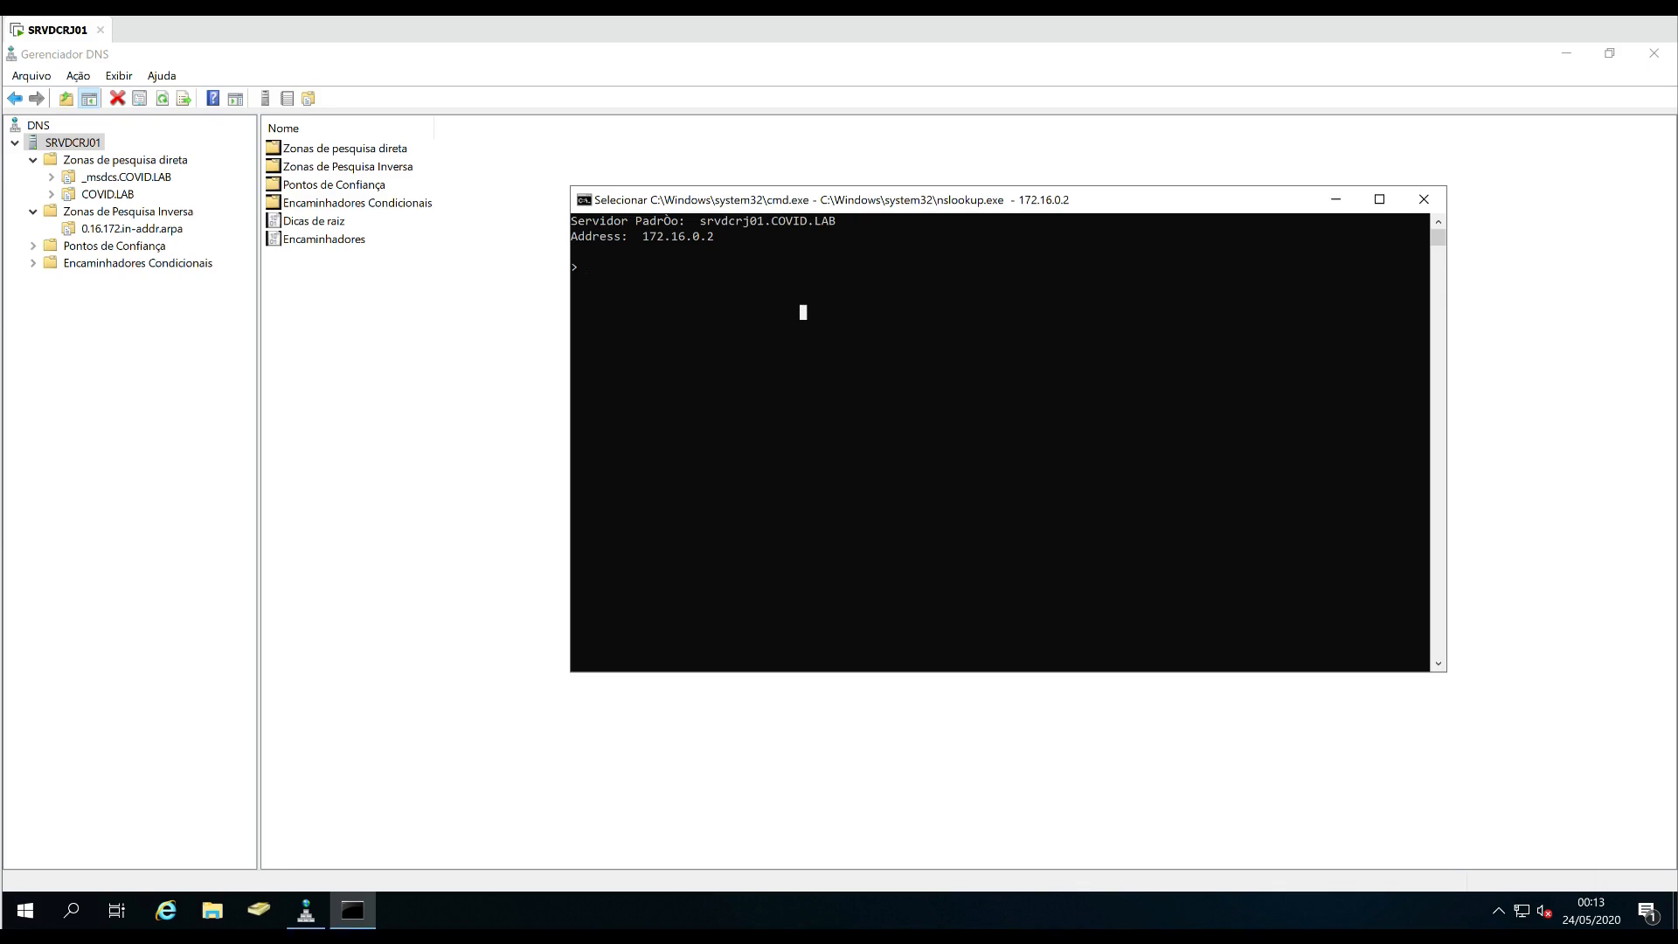
left_click_drag(839, 200, 812, 209)
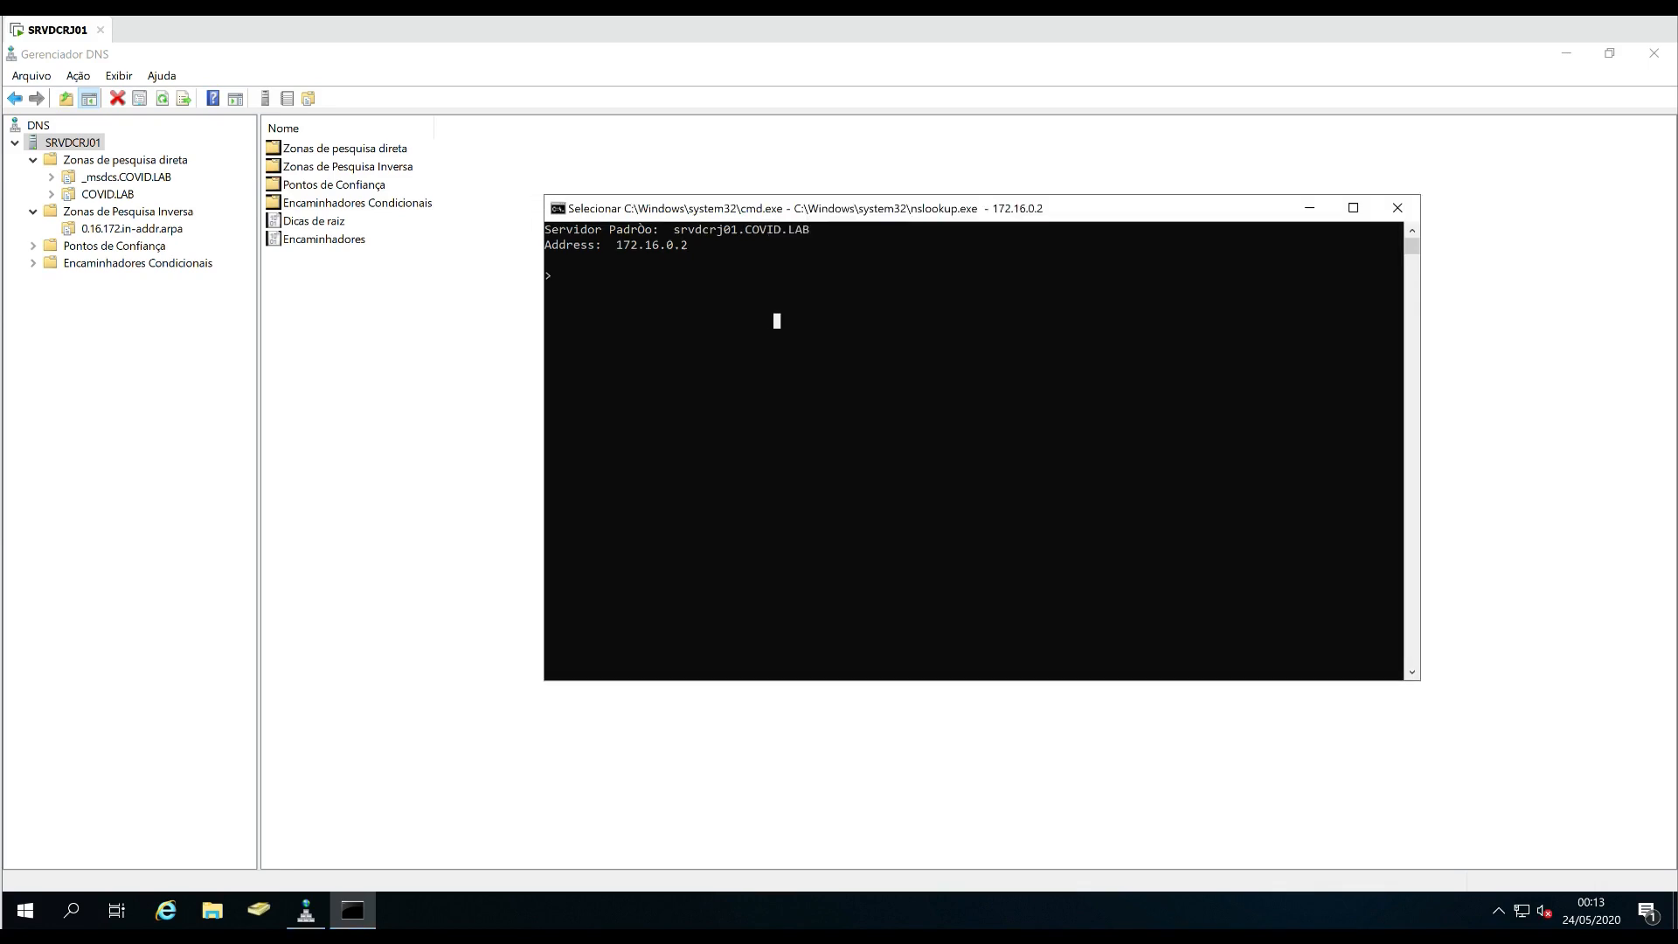
left_click_drag(675, 229, 787, 228)
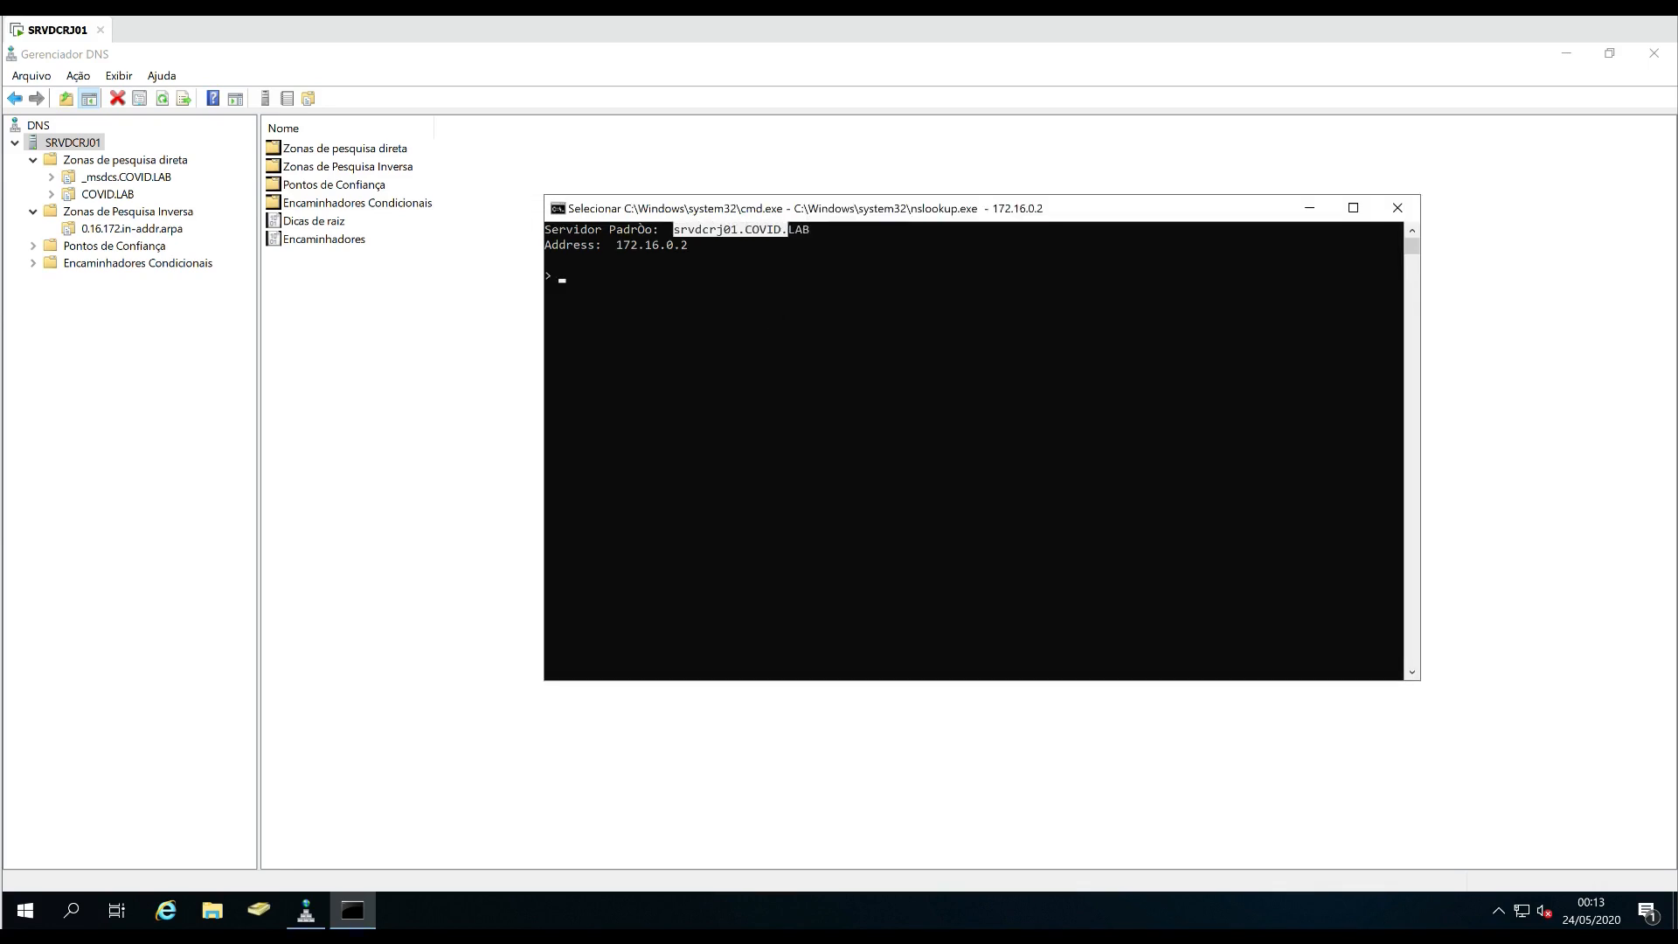
left_click(1397, 208)
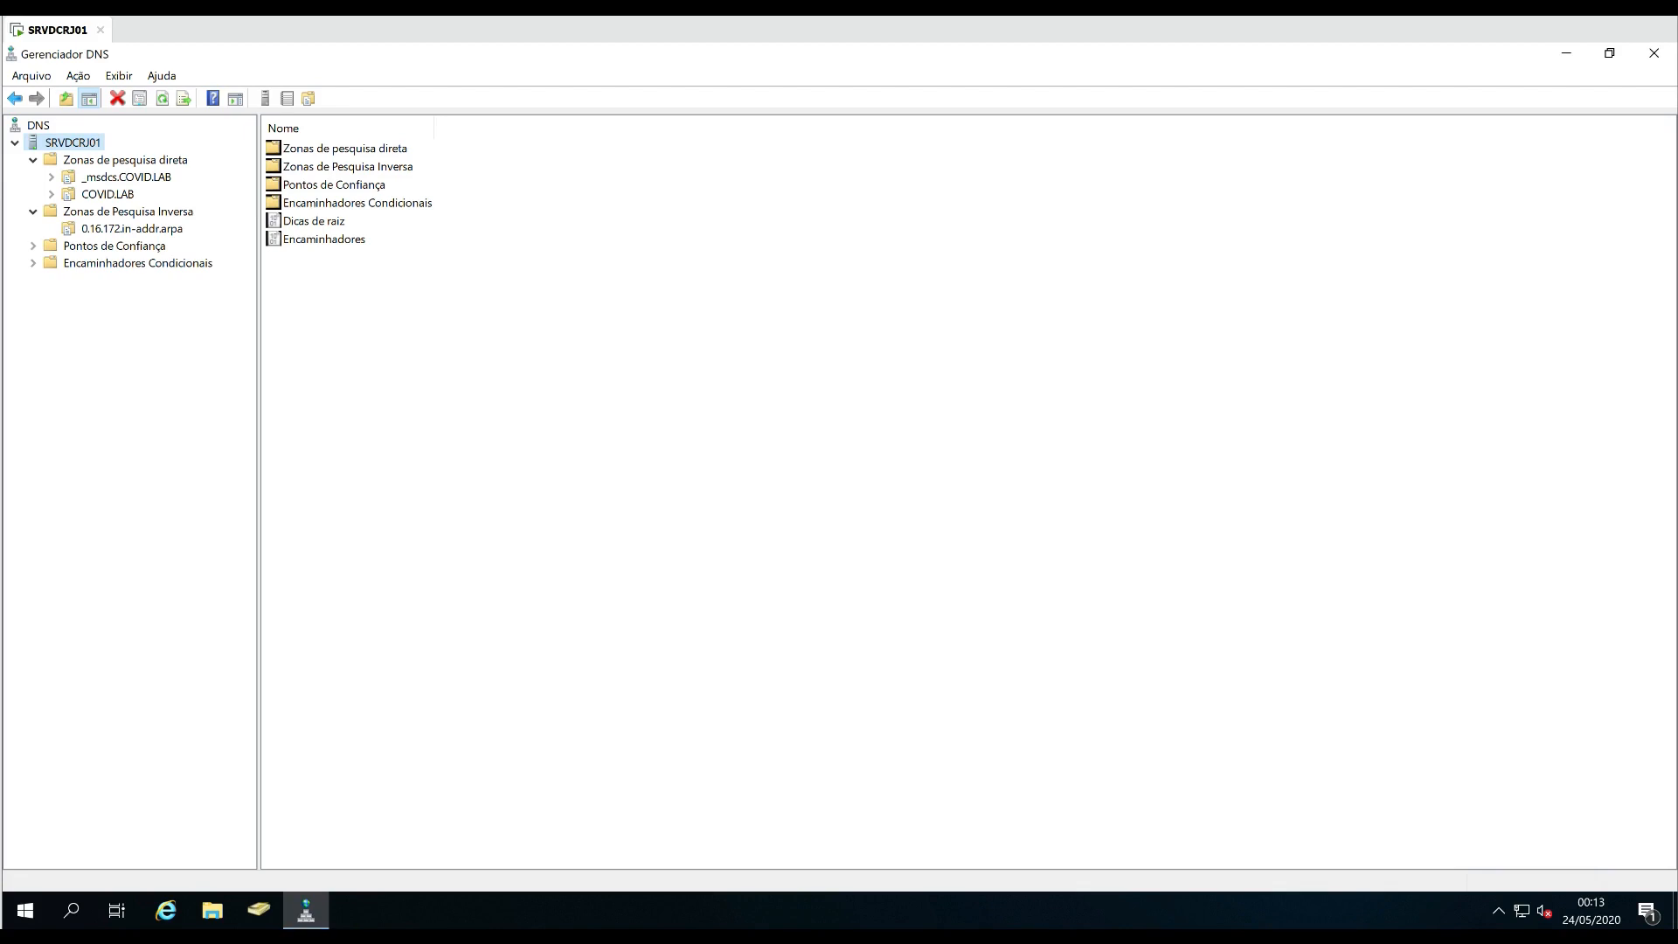
Look over the available tasks for the SRVDCRJ01 DNS server and close DNS Manager.
right_click(79, 143)
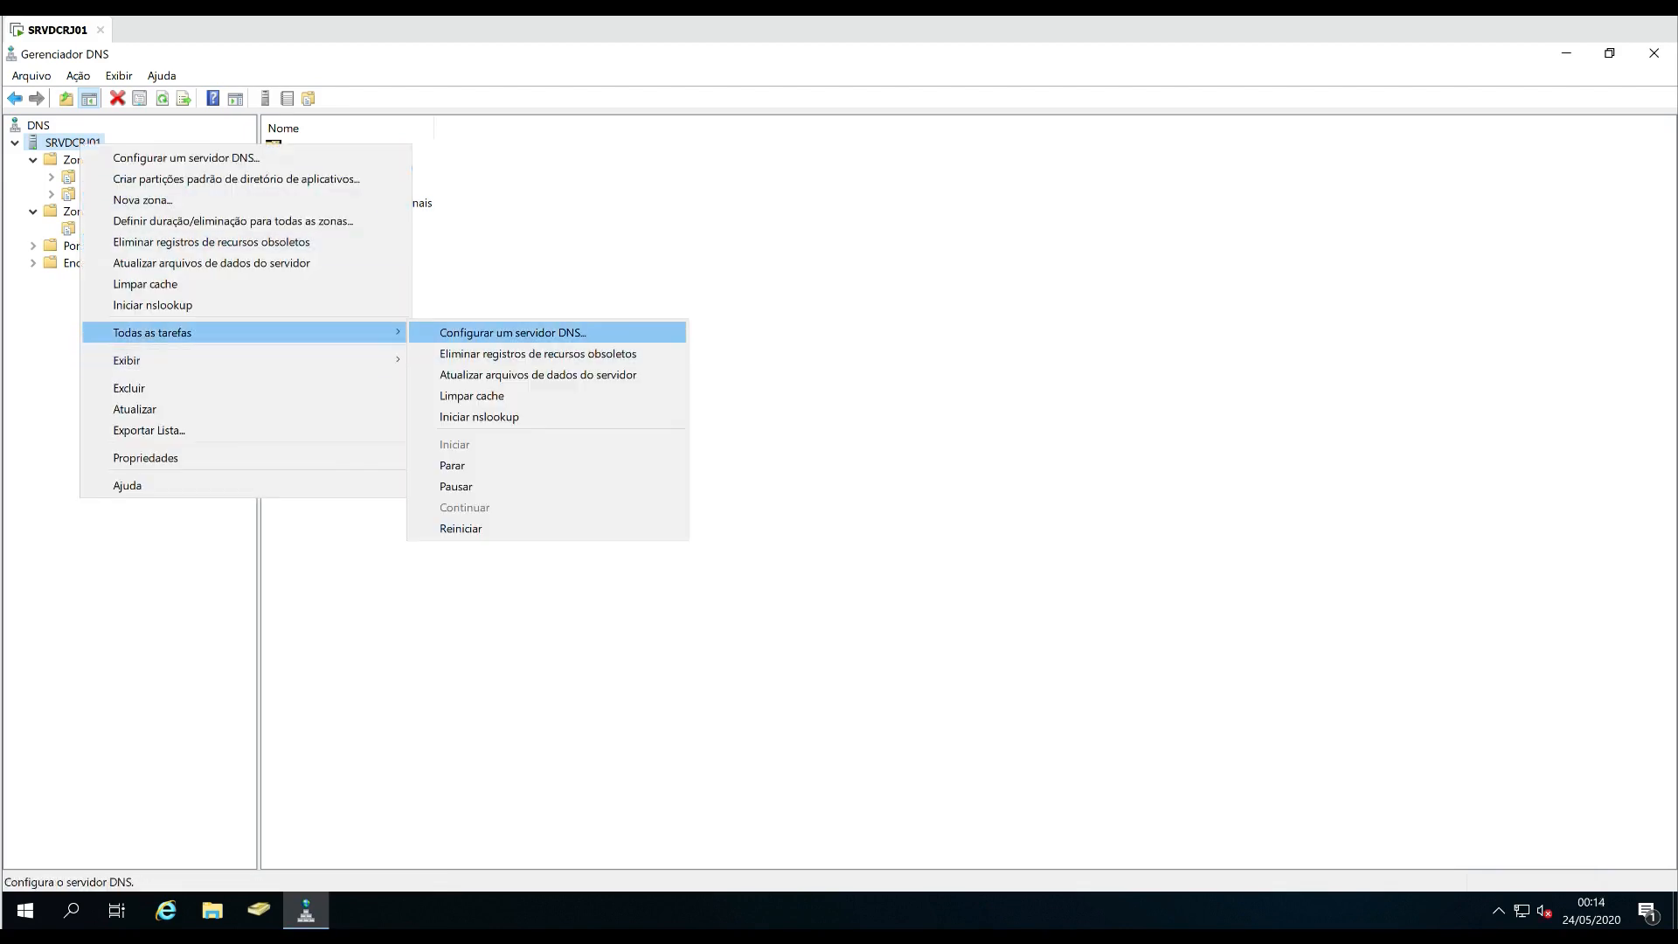
left_click(560, 297)
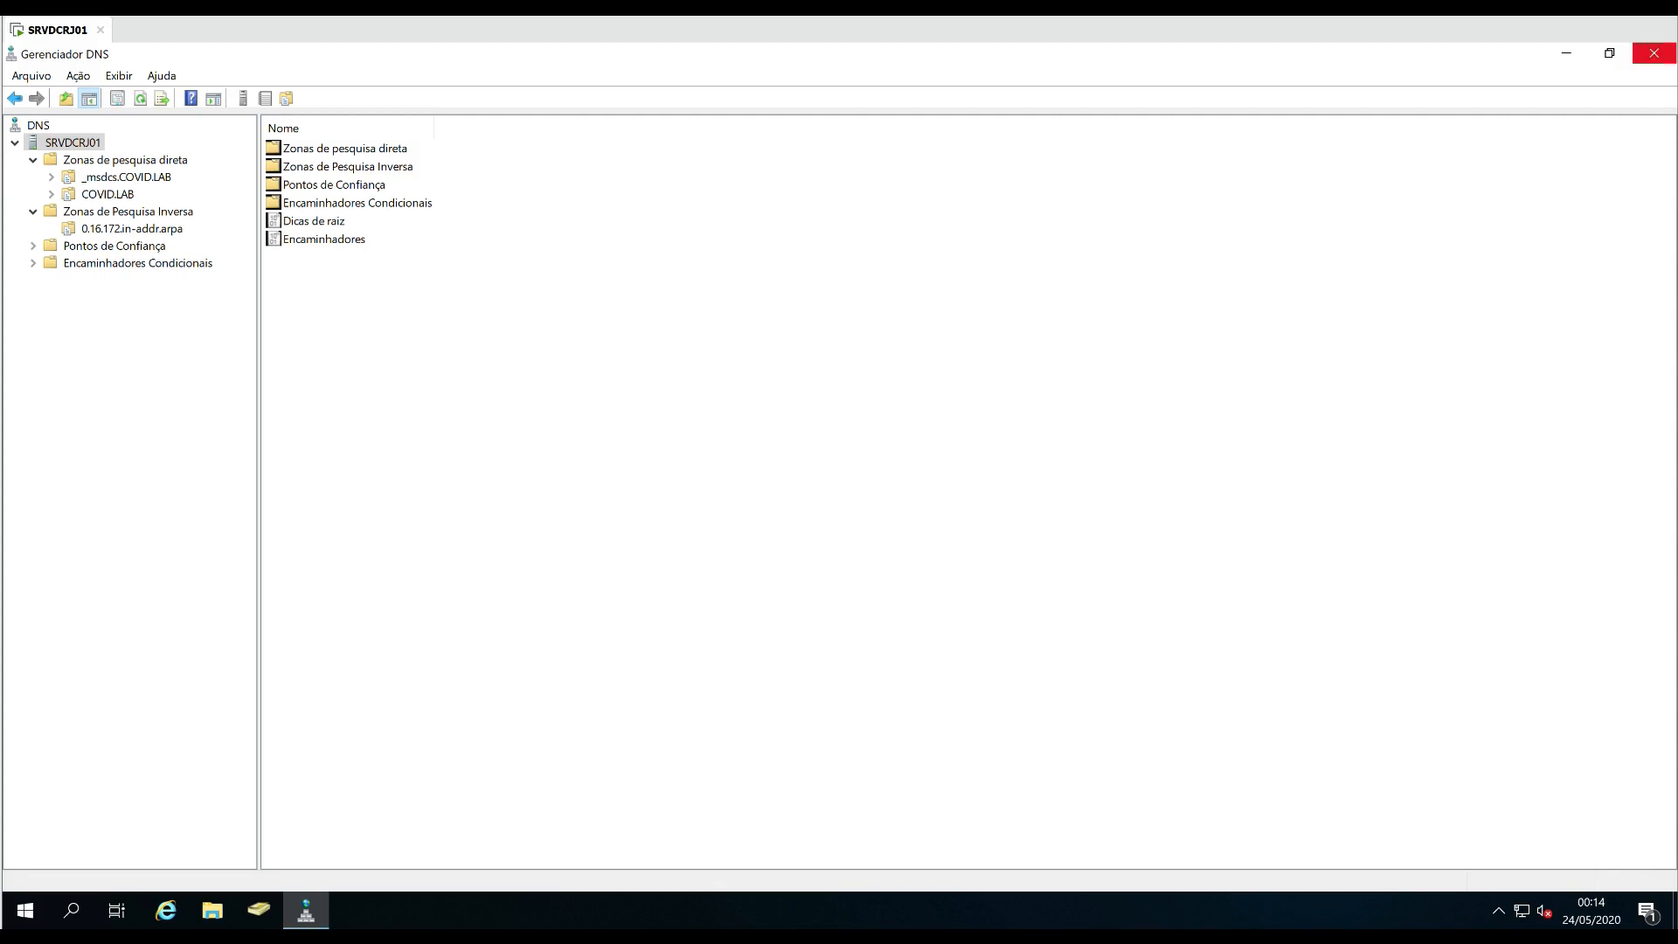
left_click(1653, 53)
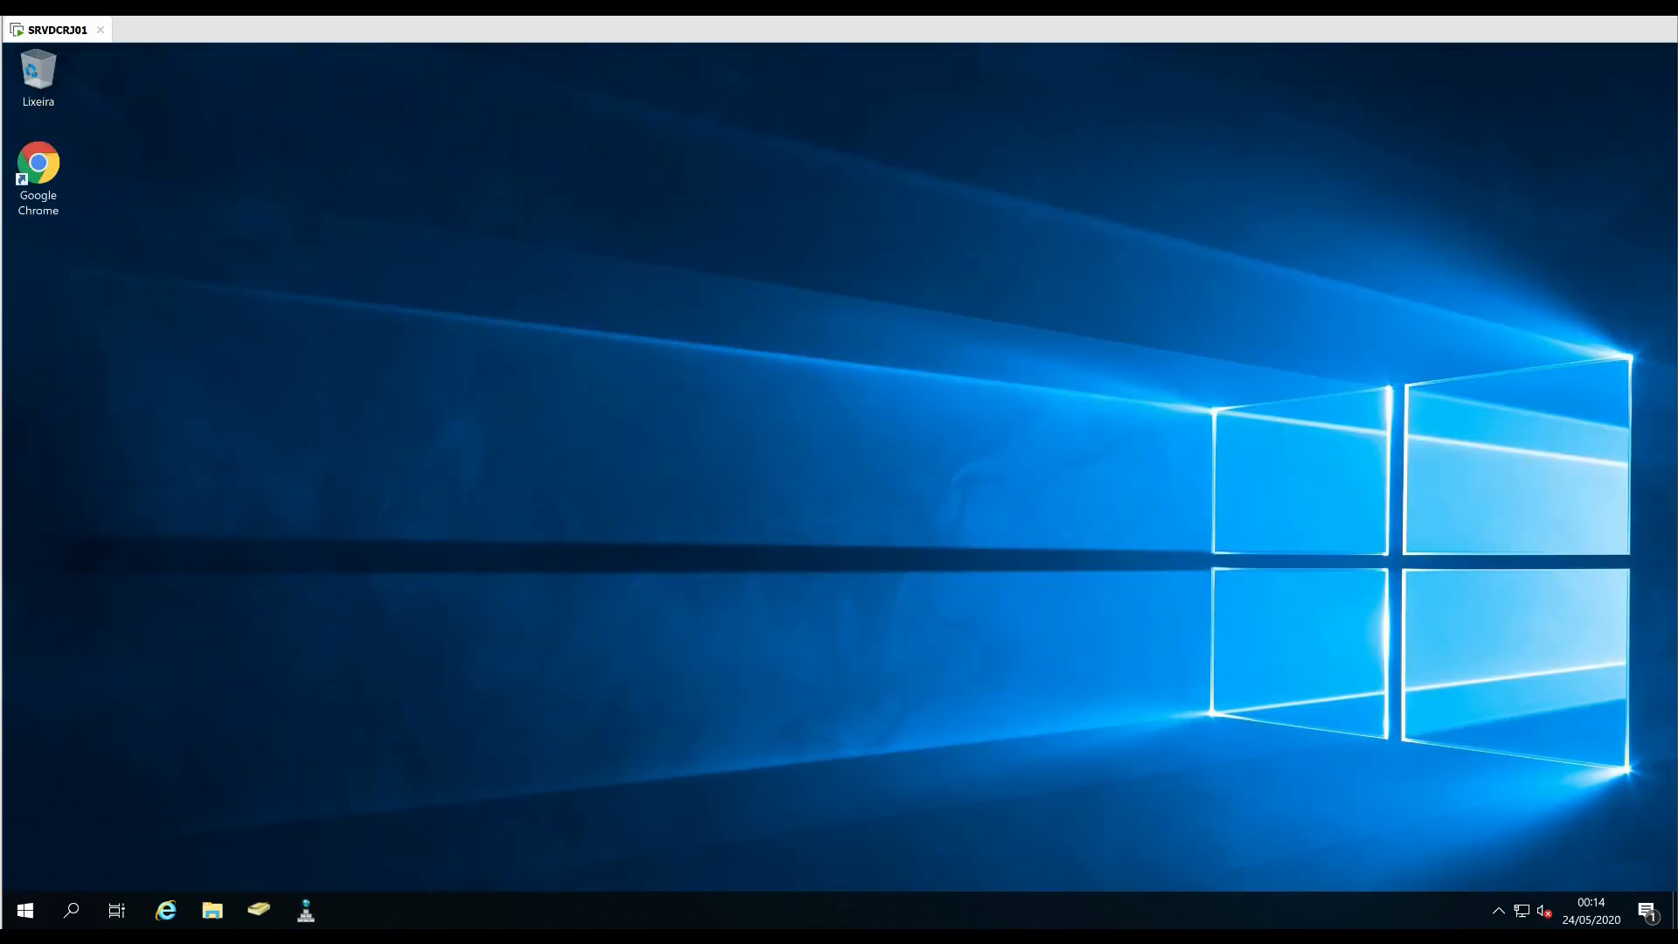
Open Server Manager and start adding roles as a role-based or feature-based installation on SRVDCRJ01.COVID.LAB.
left_click(25, 911)
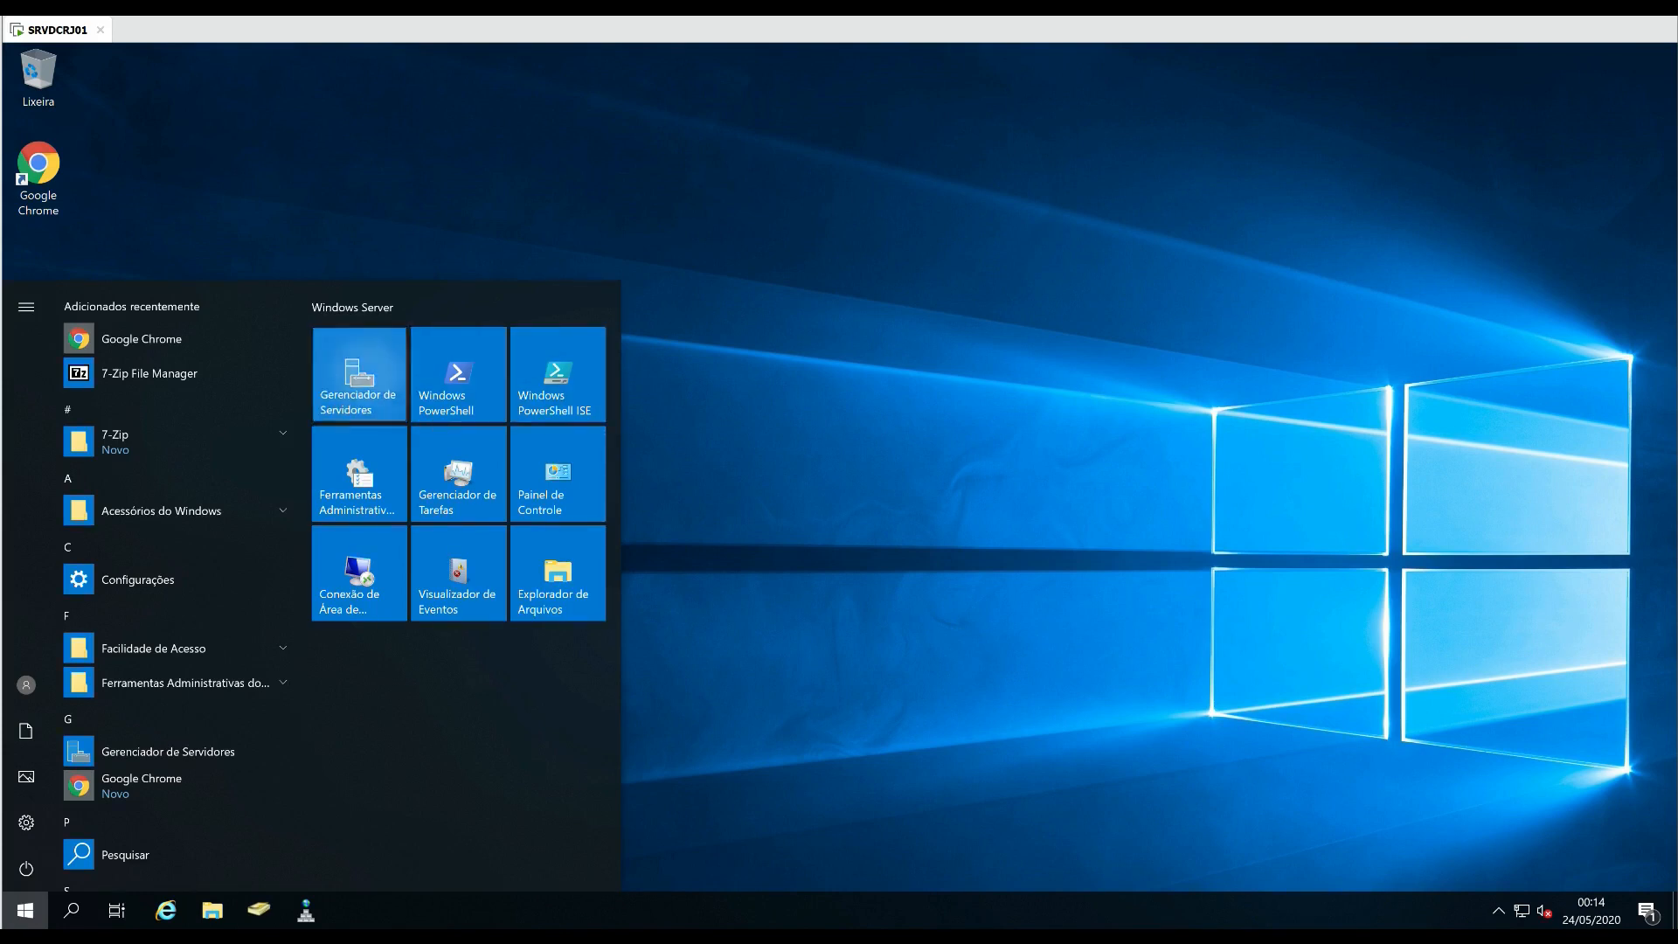
left_click(359, 374)
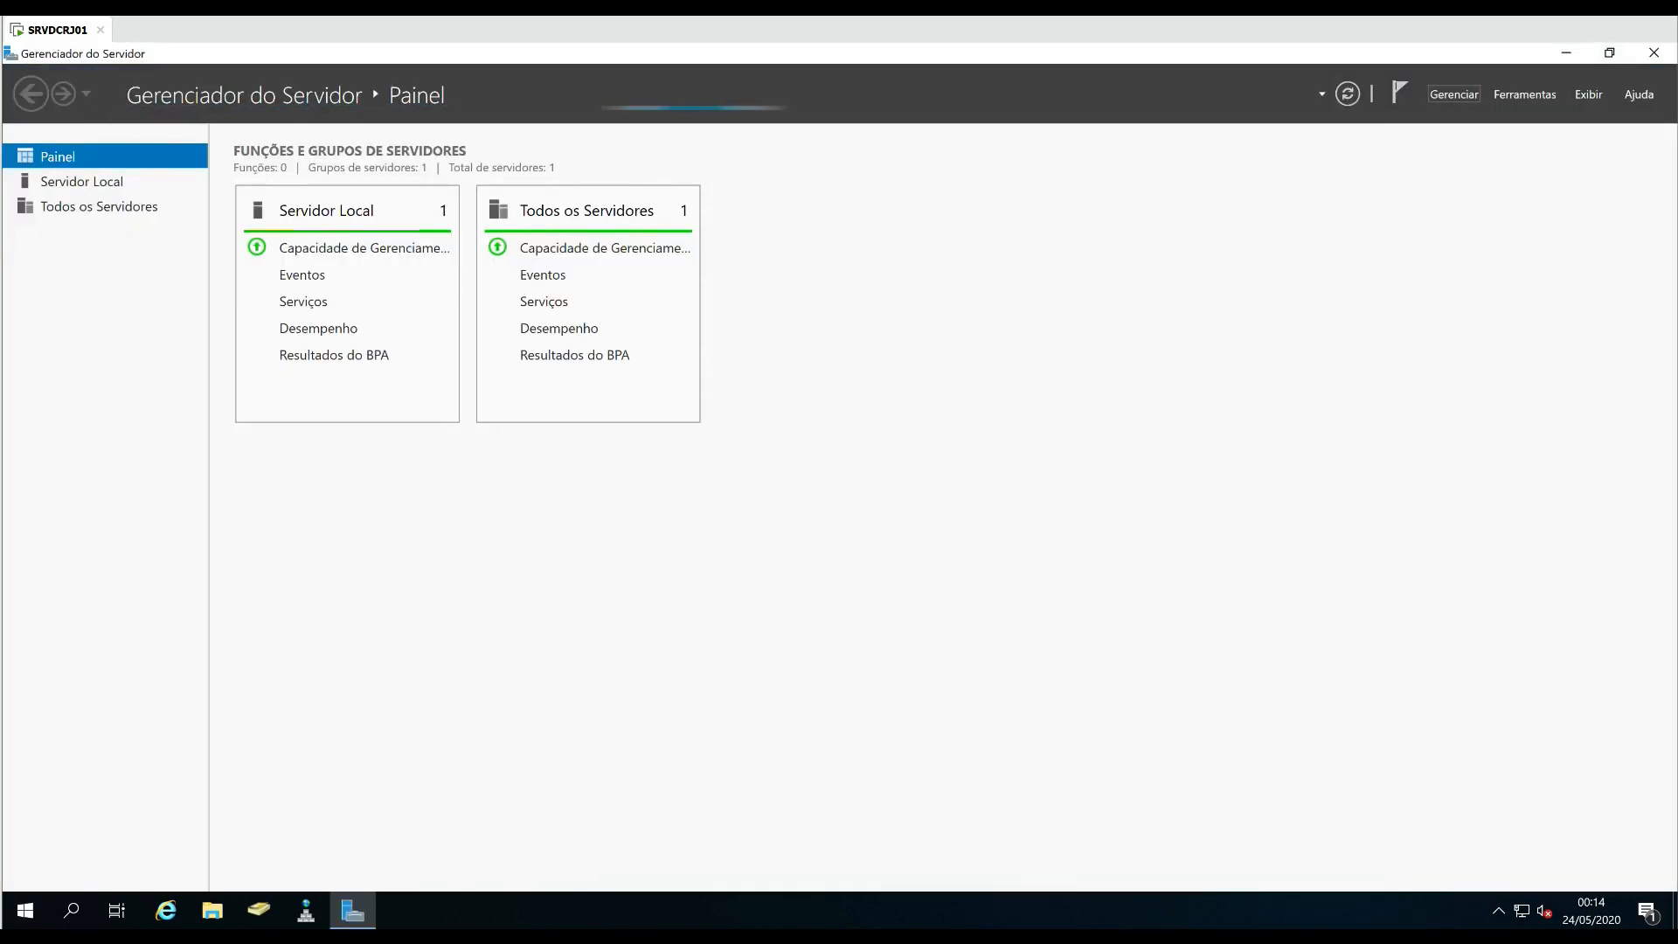
left_click(1453, 94)
left_click(1491, 117)
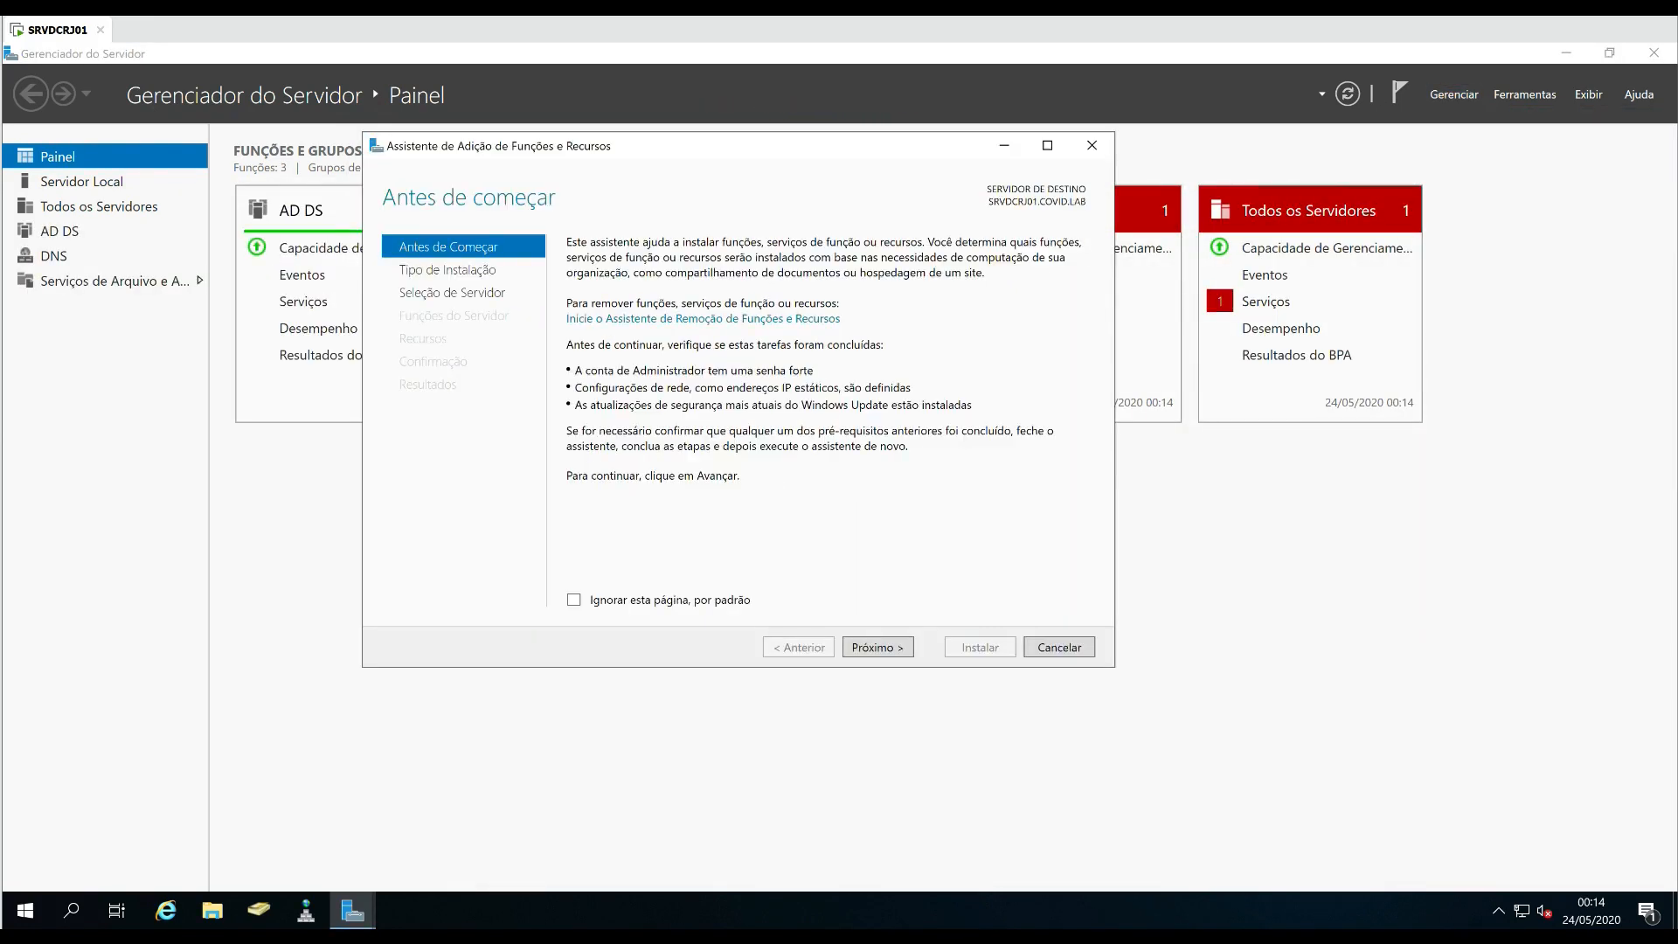
left_click(878, 648)
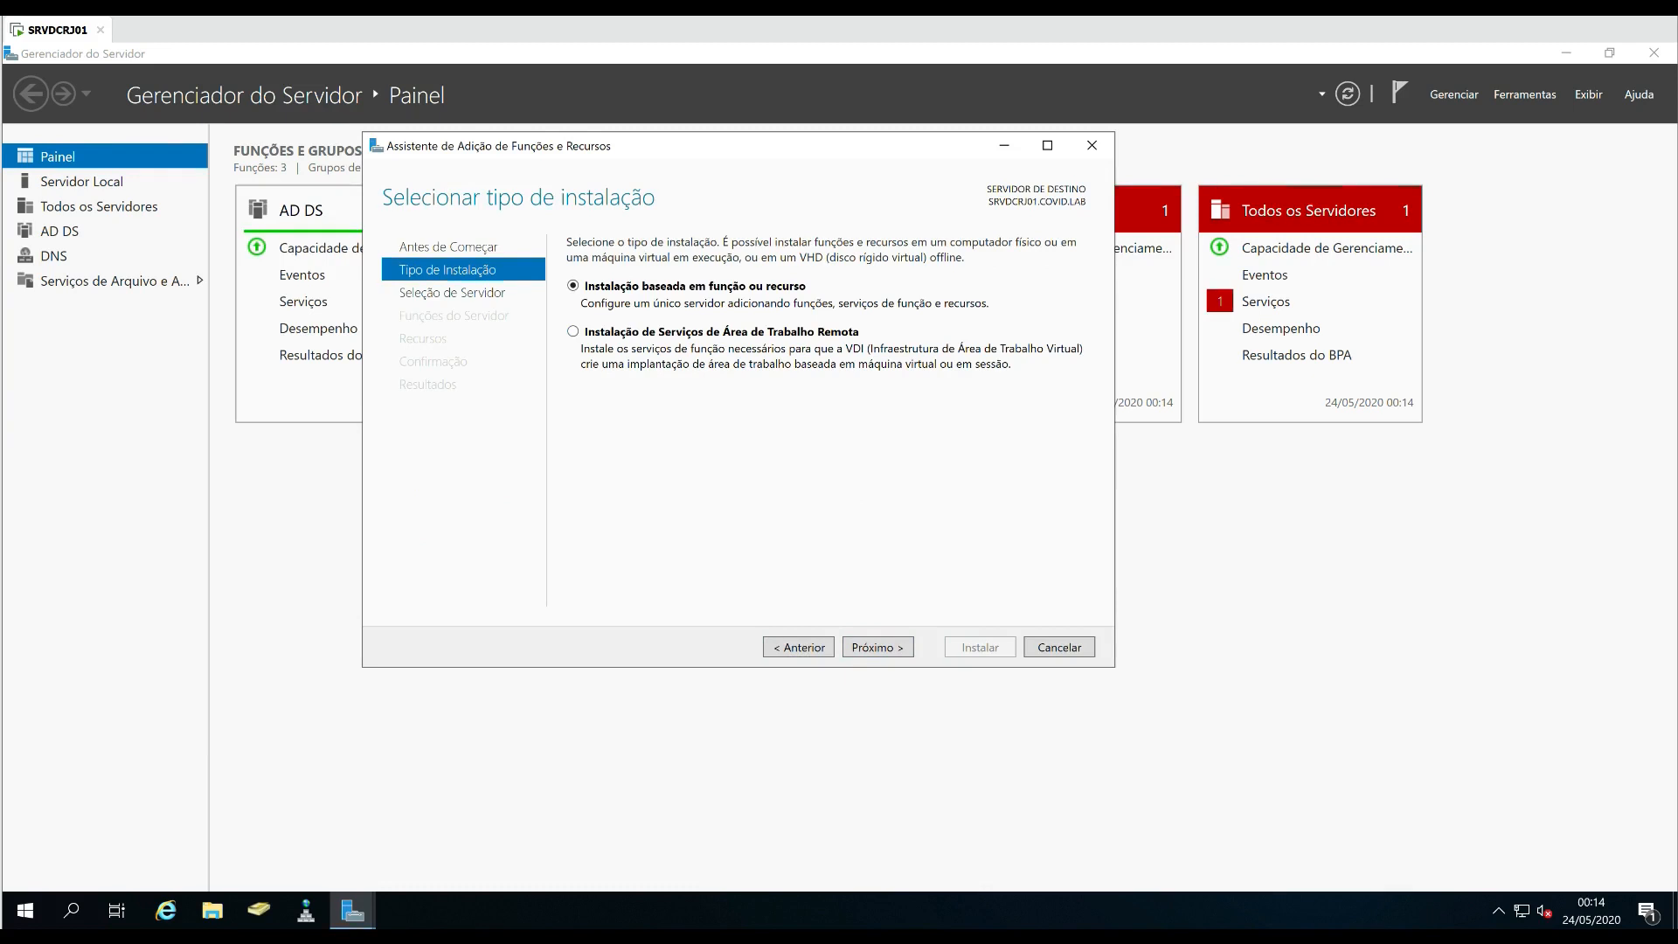
left_click(878, 648)
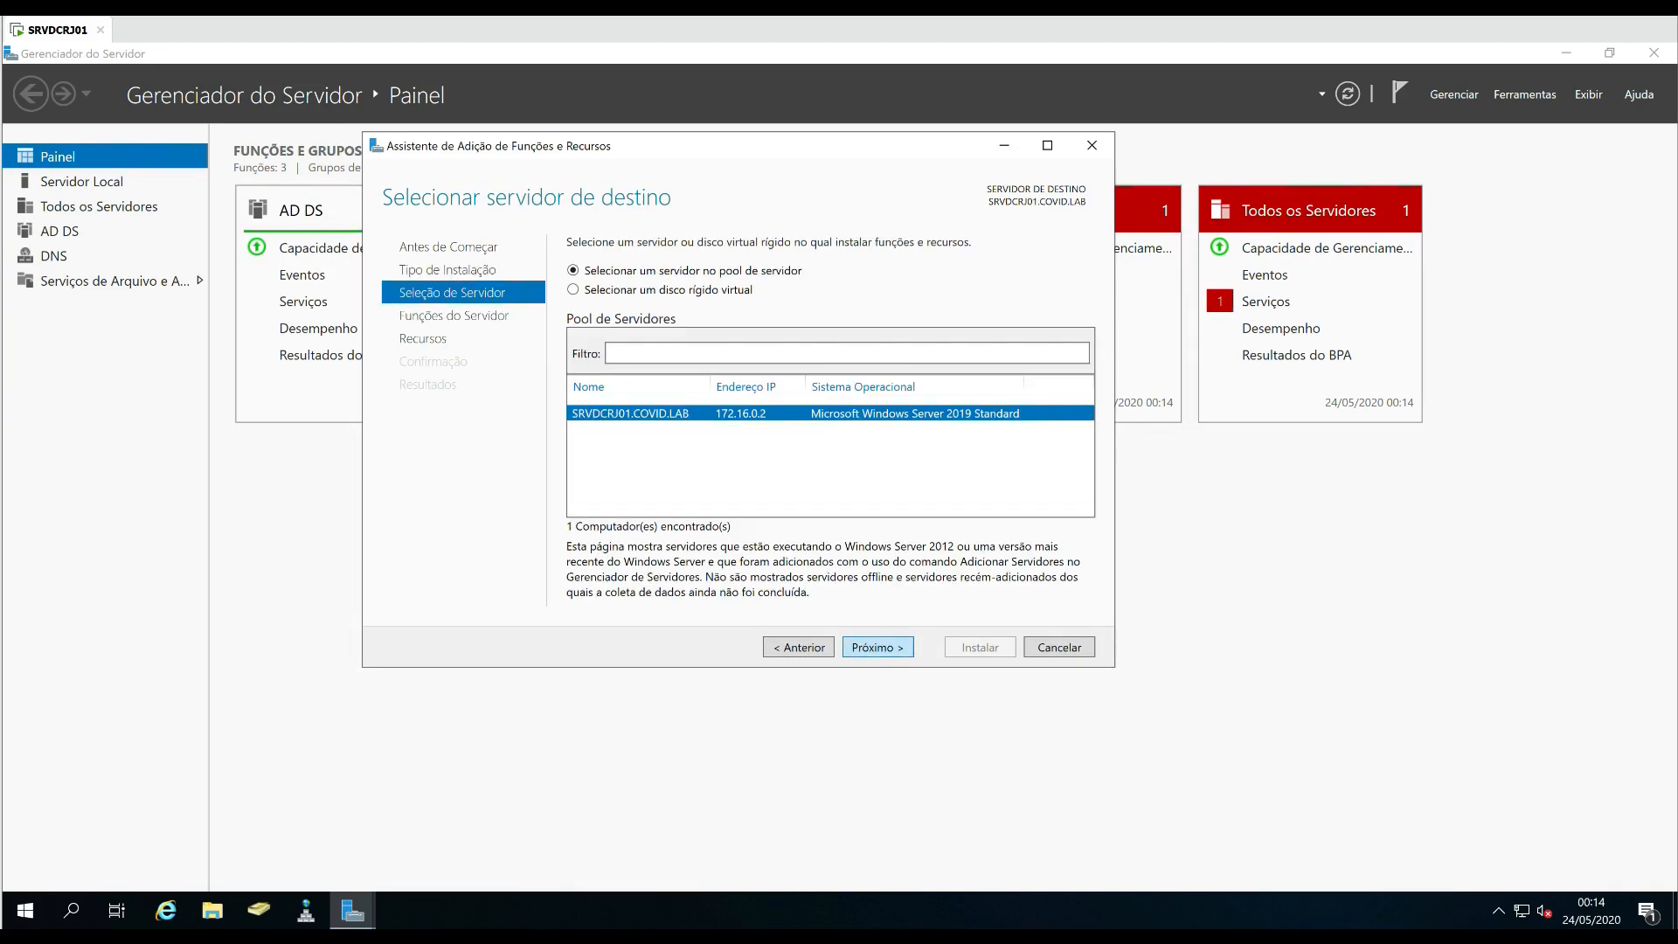
left_click(878, 648)
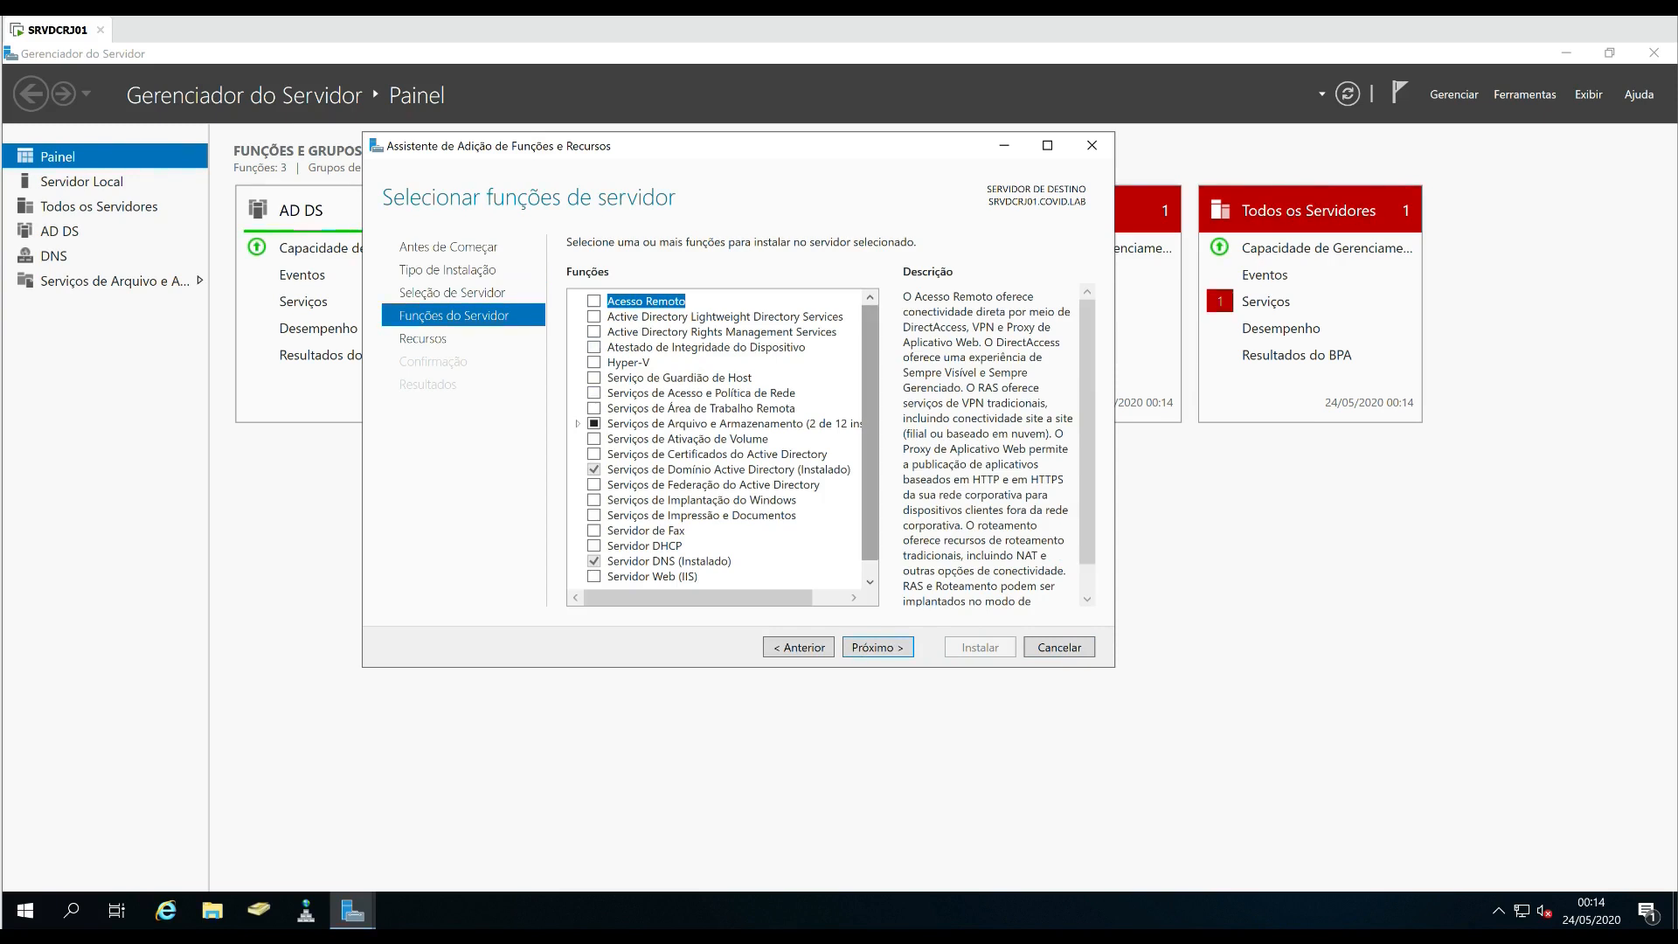
Select the DHCP Server role with its management tools, install it without extra features and close the wizard.
left_click_drag(870, 432, 869, 447)
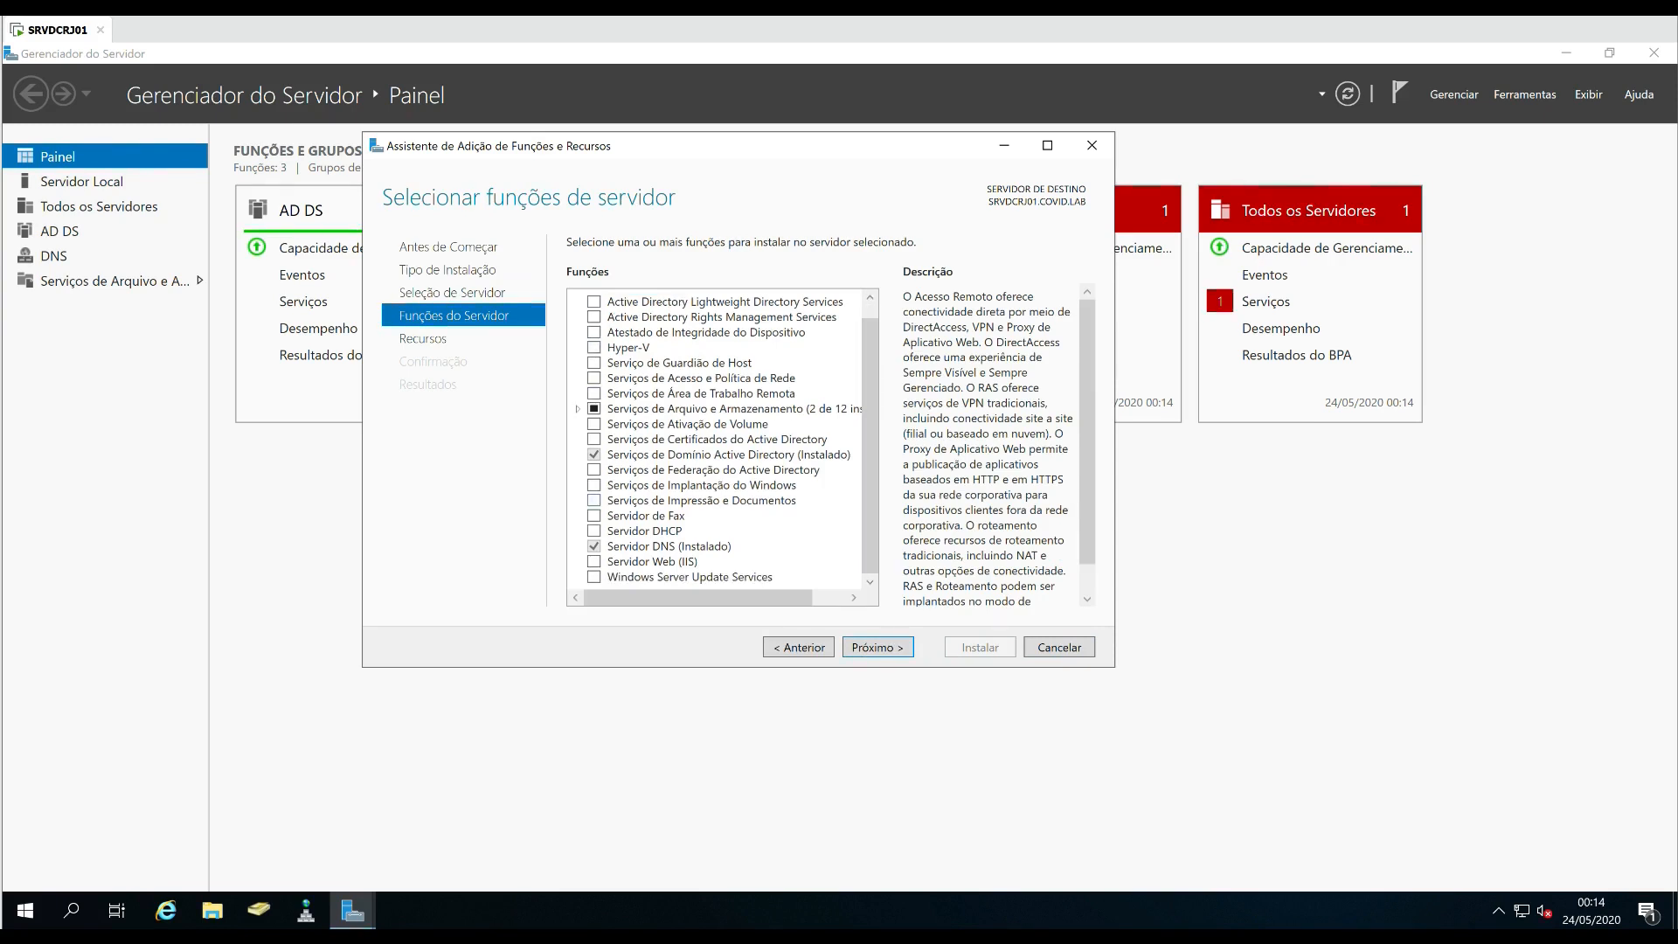
left_click(594, 532)
left_click(783, 568)
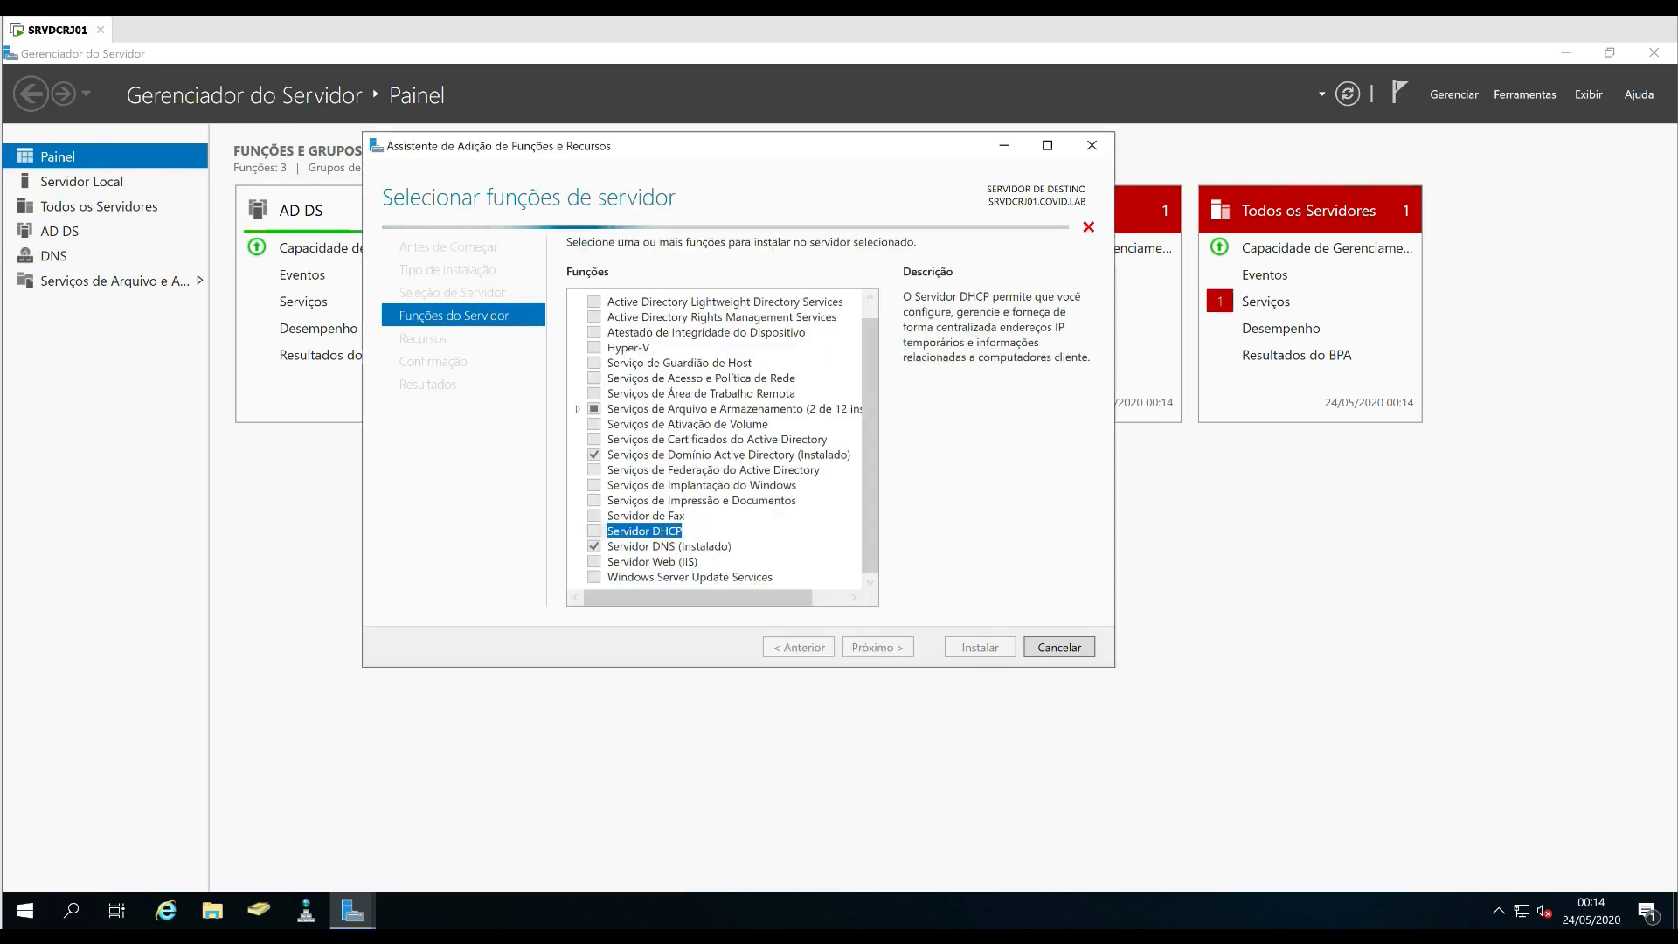
left_click(878, 648)
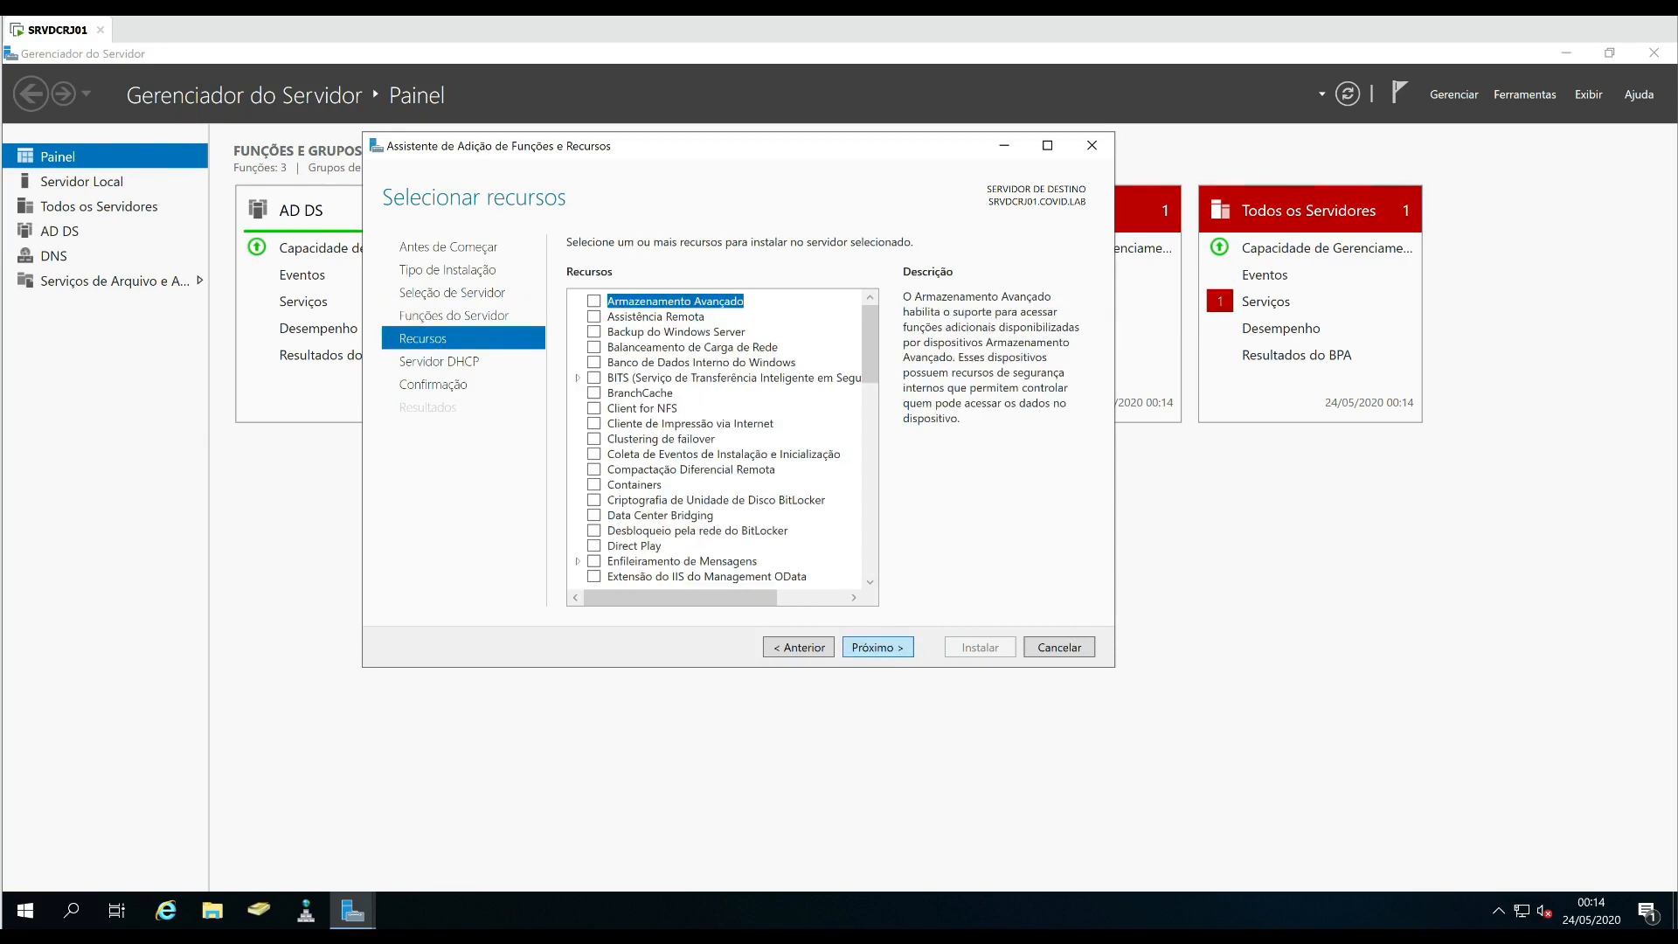
left_click(877, 648)
left_click(878, 648)
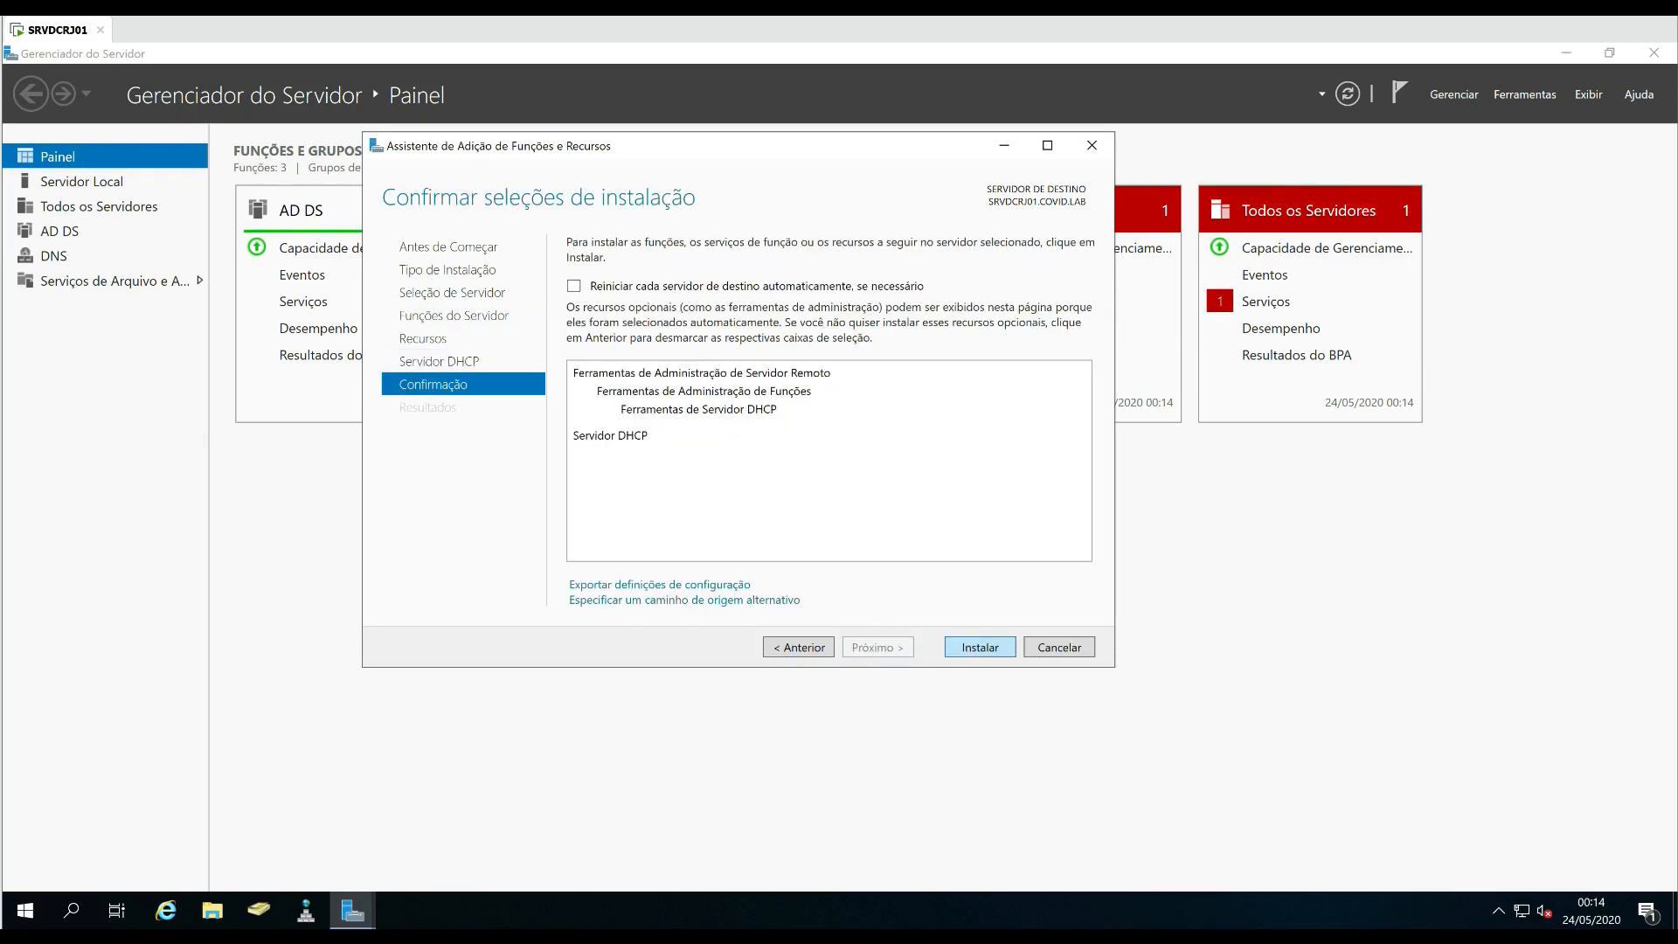
left_click(980, 647)
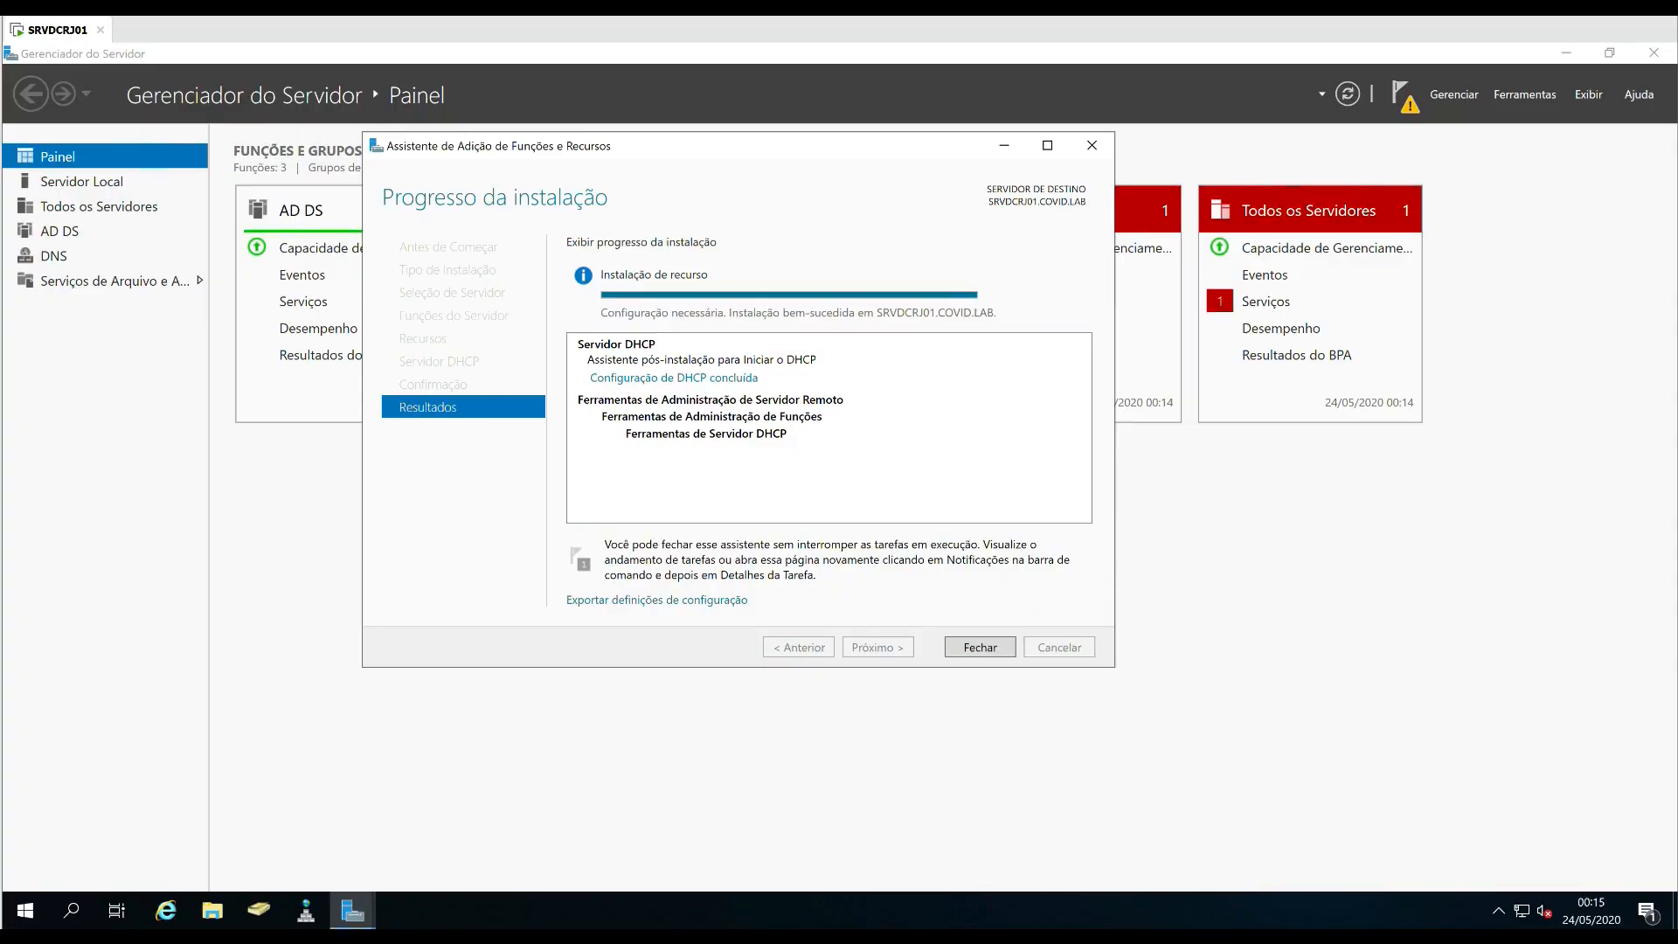
left_click(979, 647)
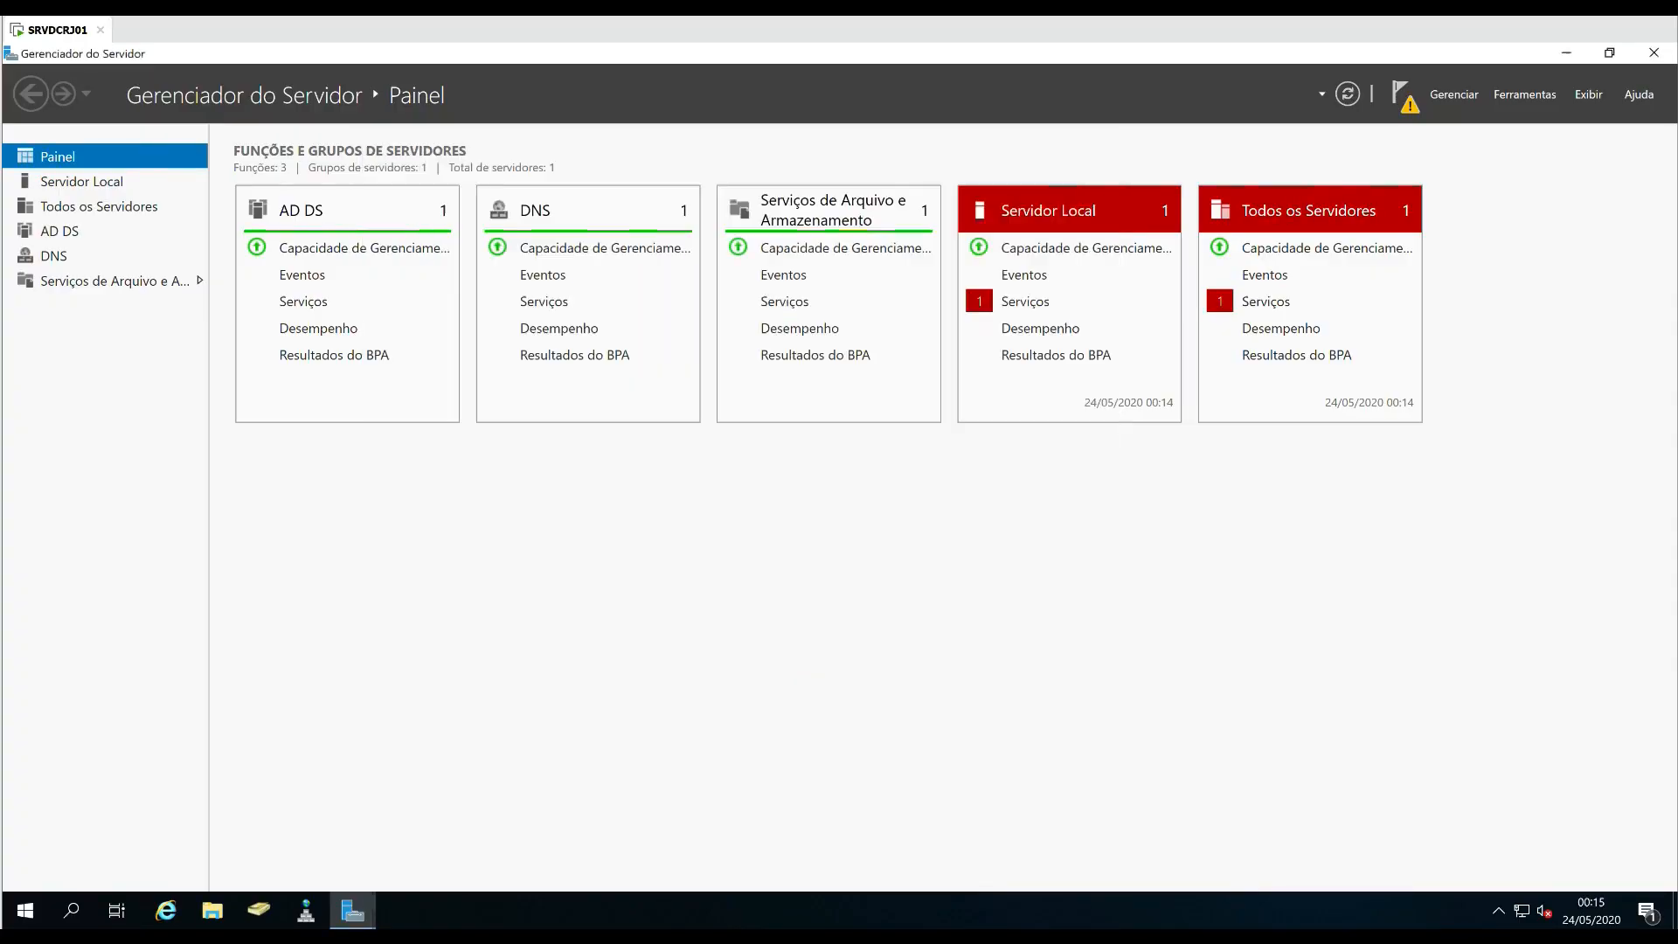
Complete the DHCP post-install configuration, authorizing the server in AD DS with the COVID\Administrador credentials.
left_click(1401, 96)
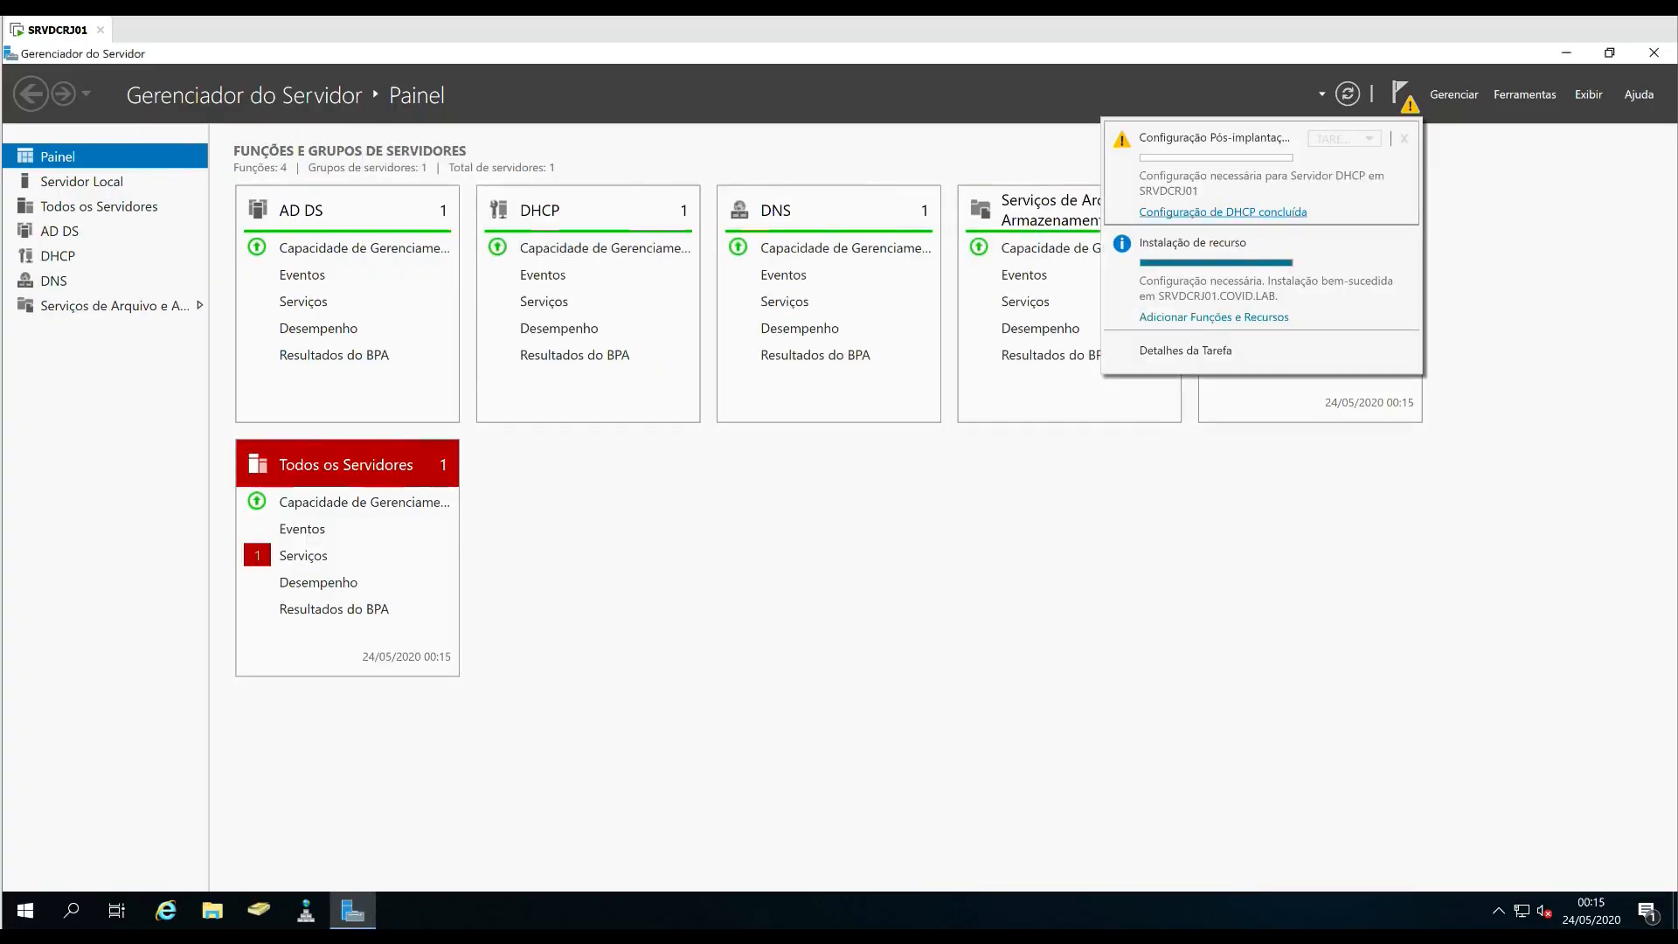
left_click(1223, 212)
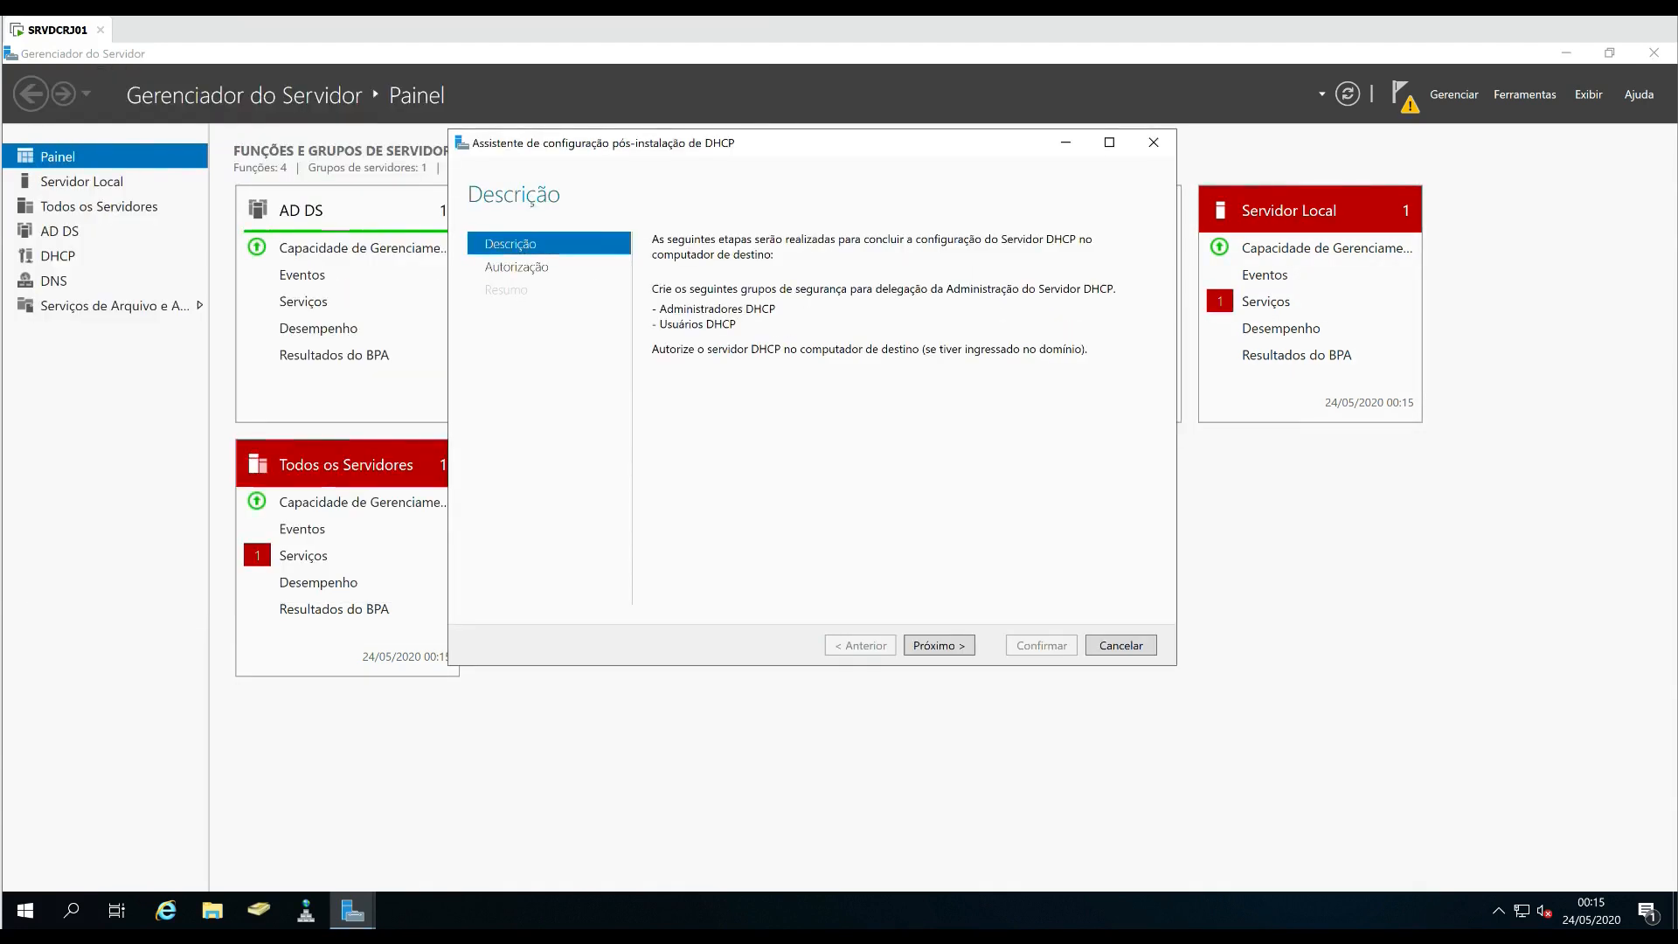
key("Return")
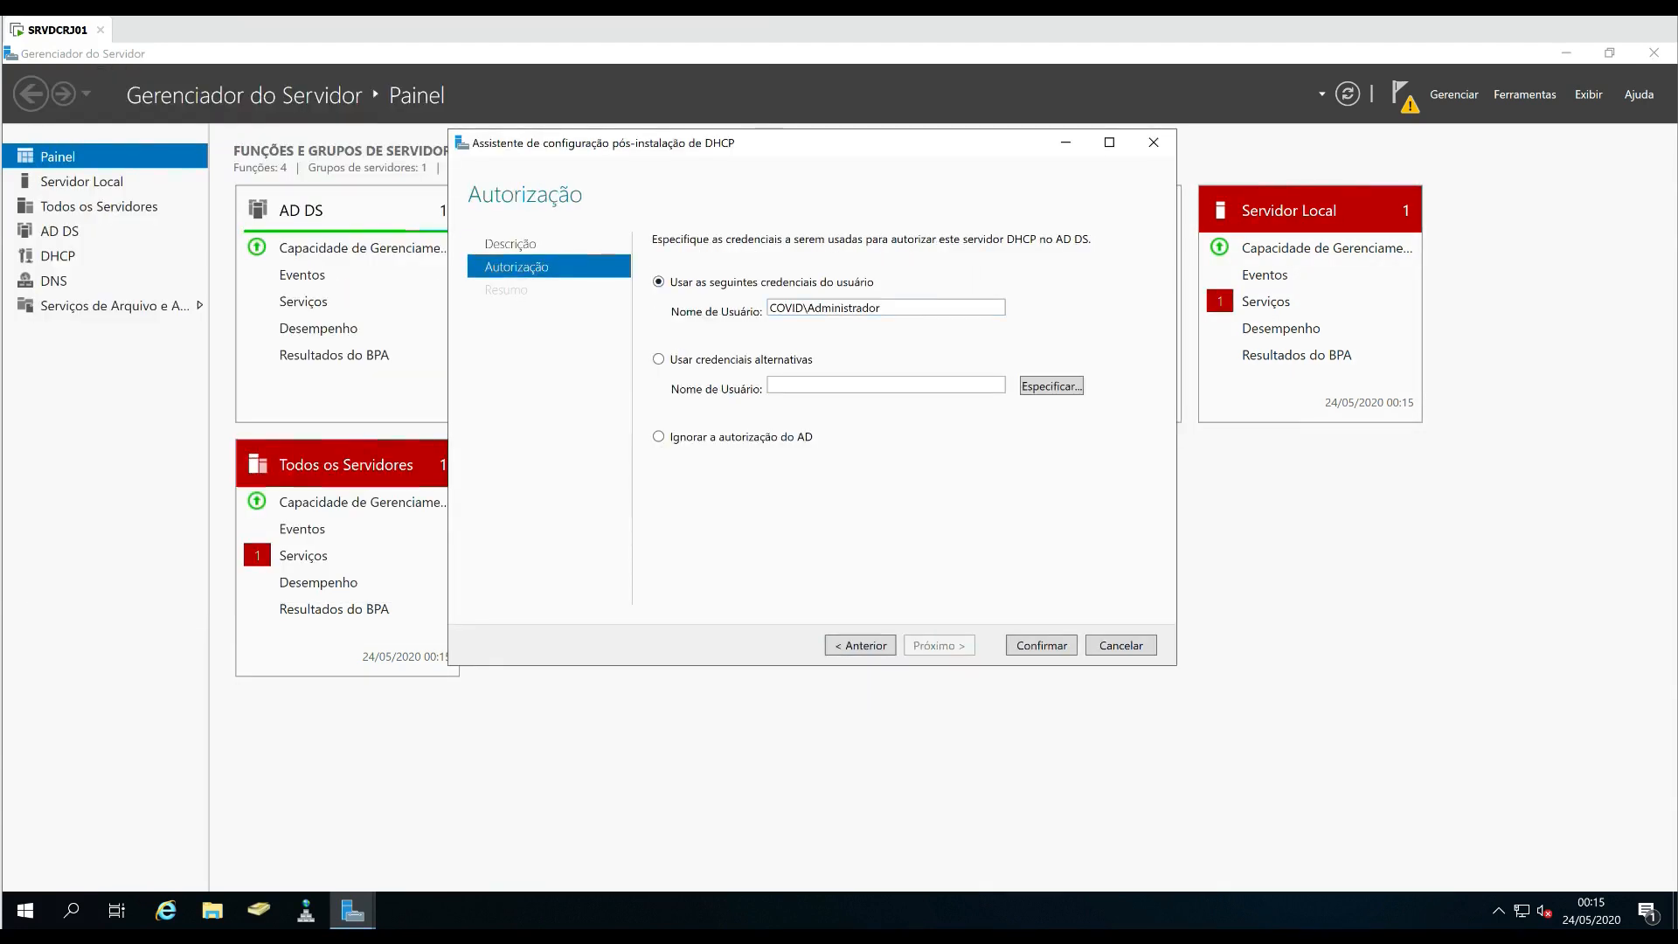
key("Return")
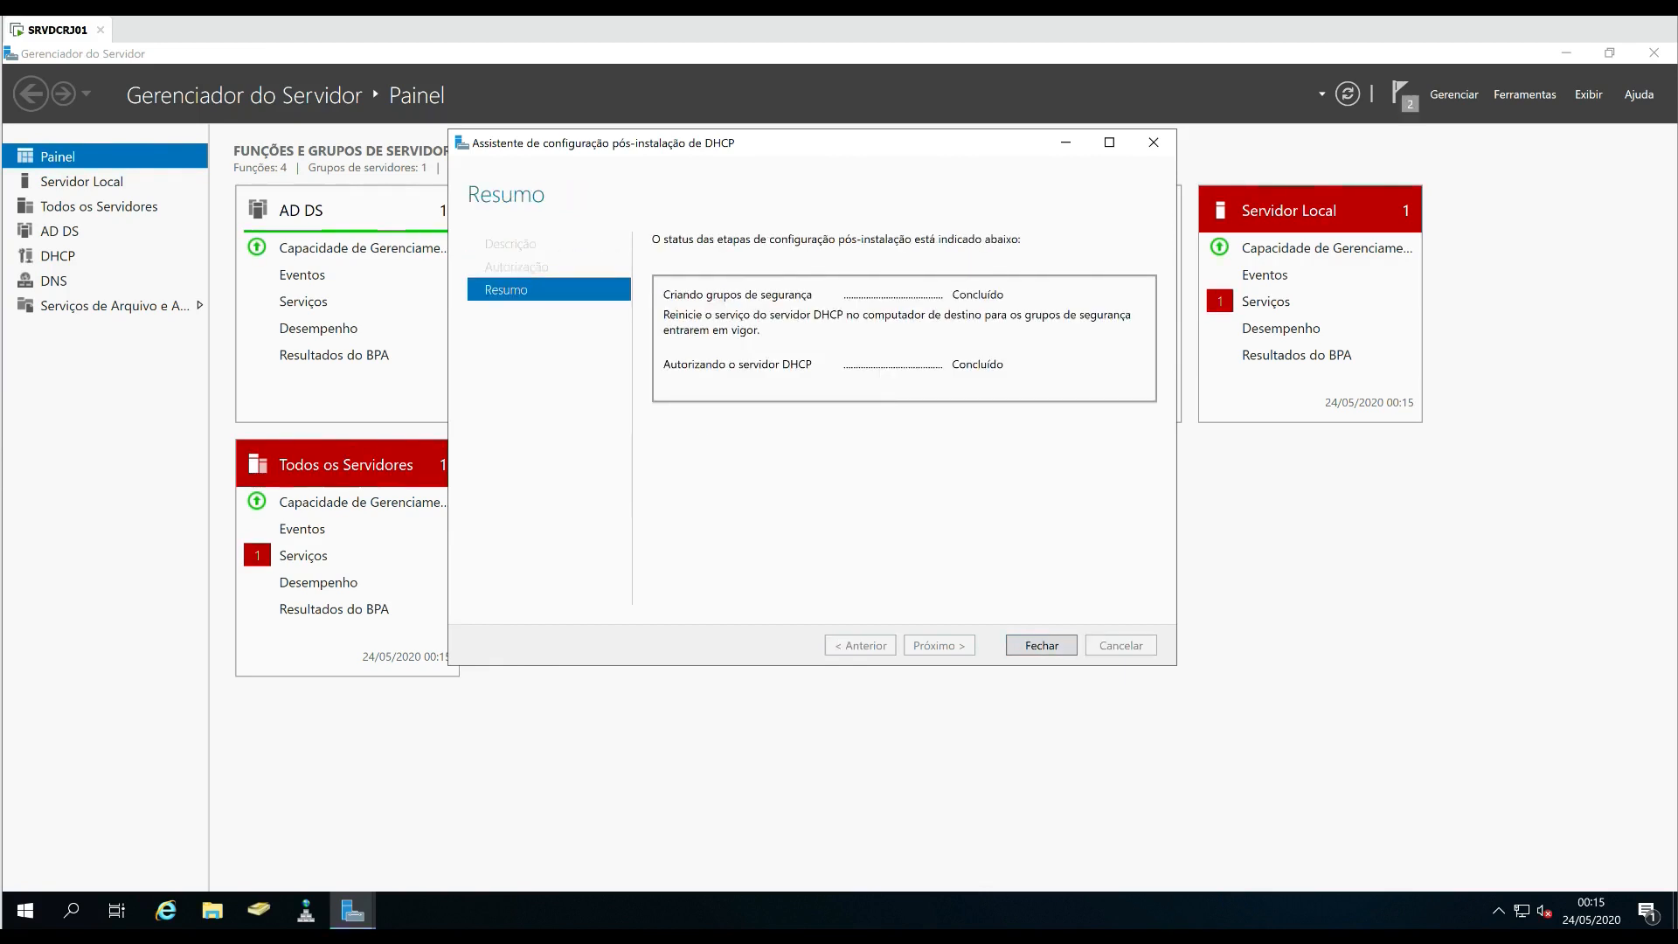
key("Return")
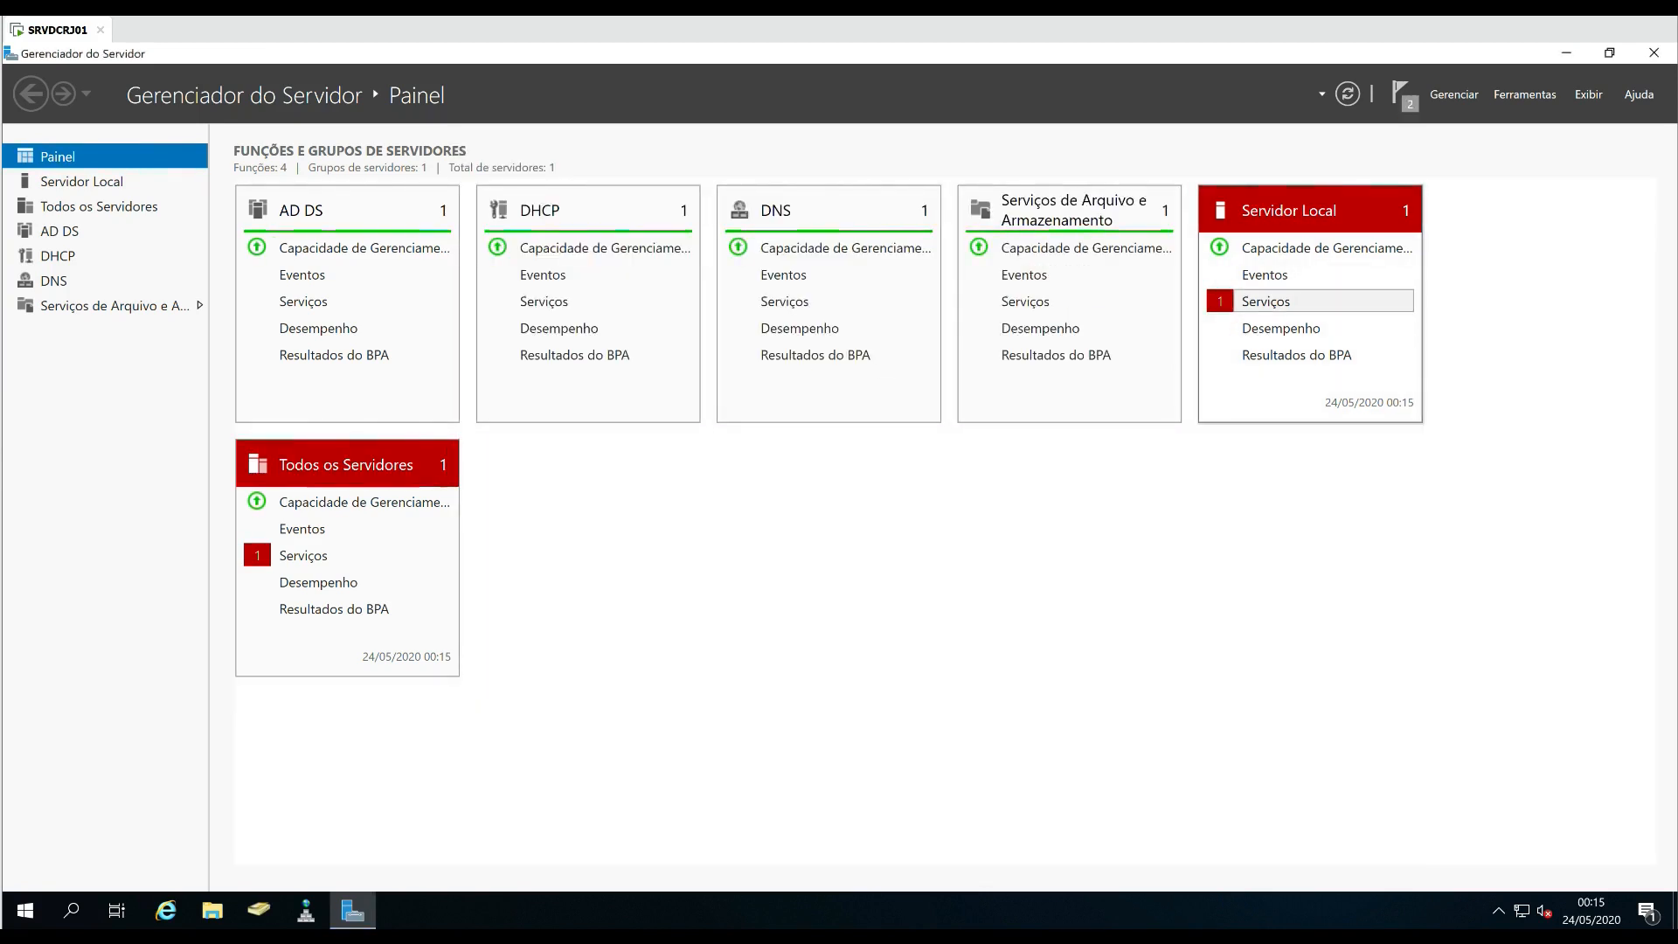
Start the local server's stopped Software Protection and Google Update (gupdate) services and close the service details.
left_click(1266, 300)
right_click(666, 458)
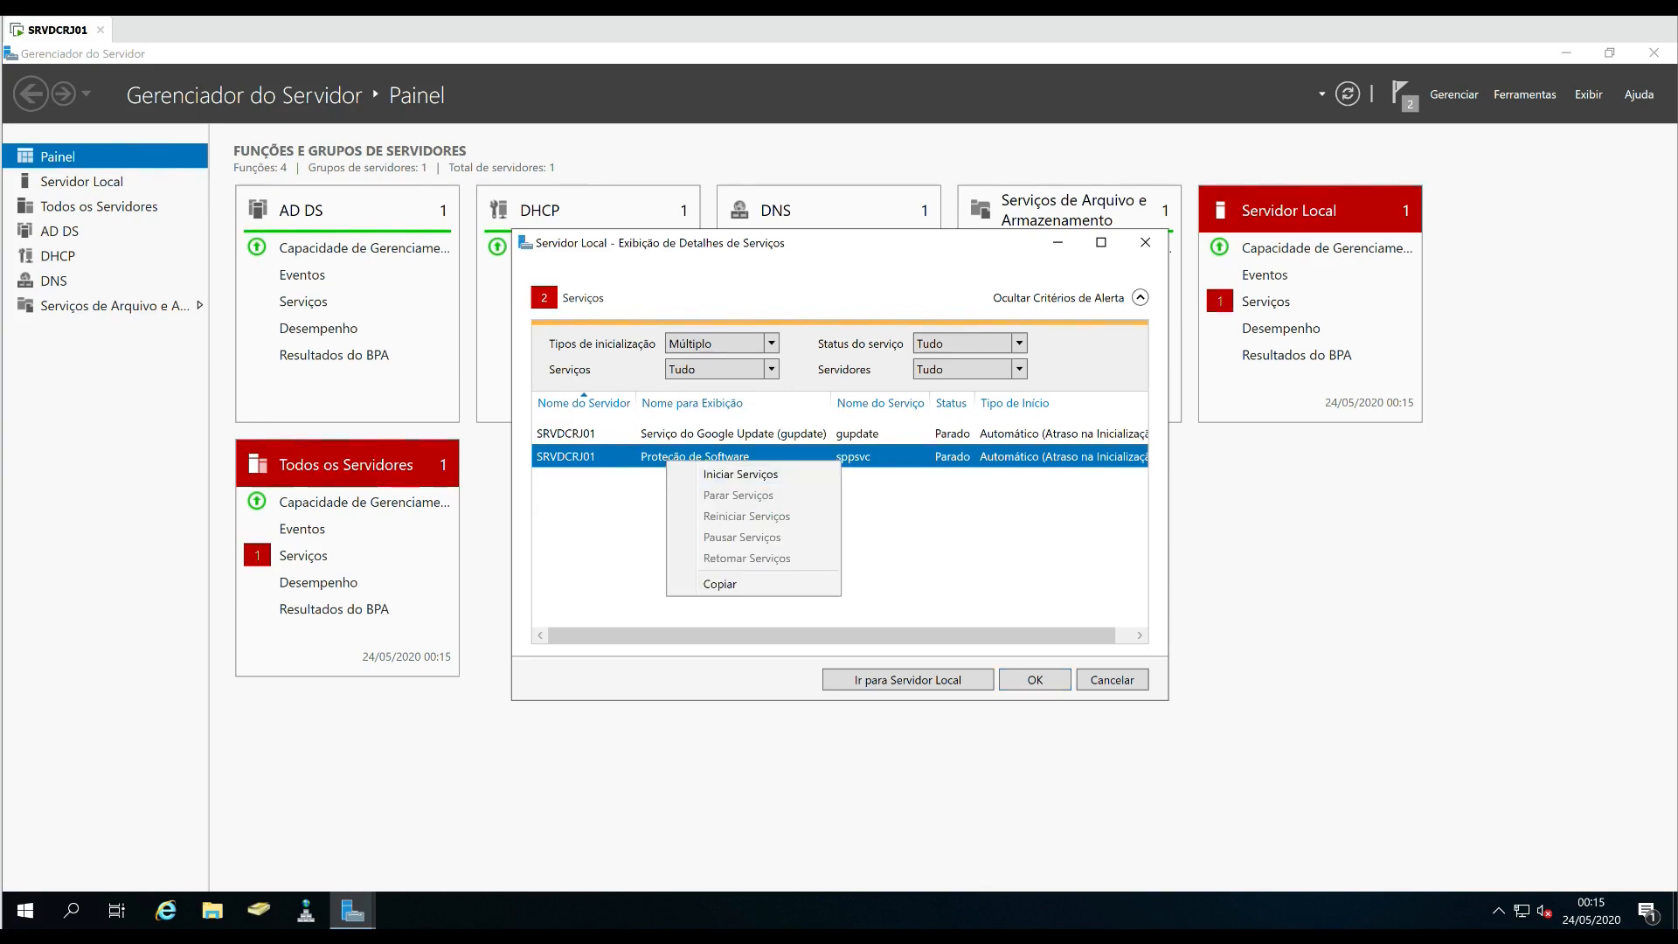
left_click(716, 473)
right_click(735, 436)
left_click(808, 450)
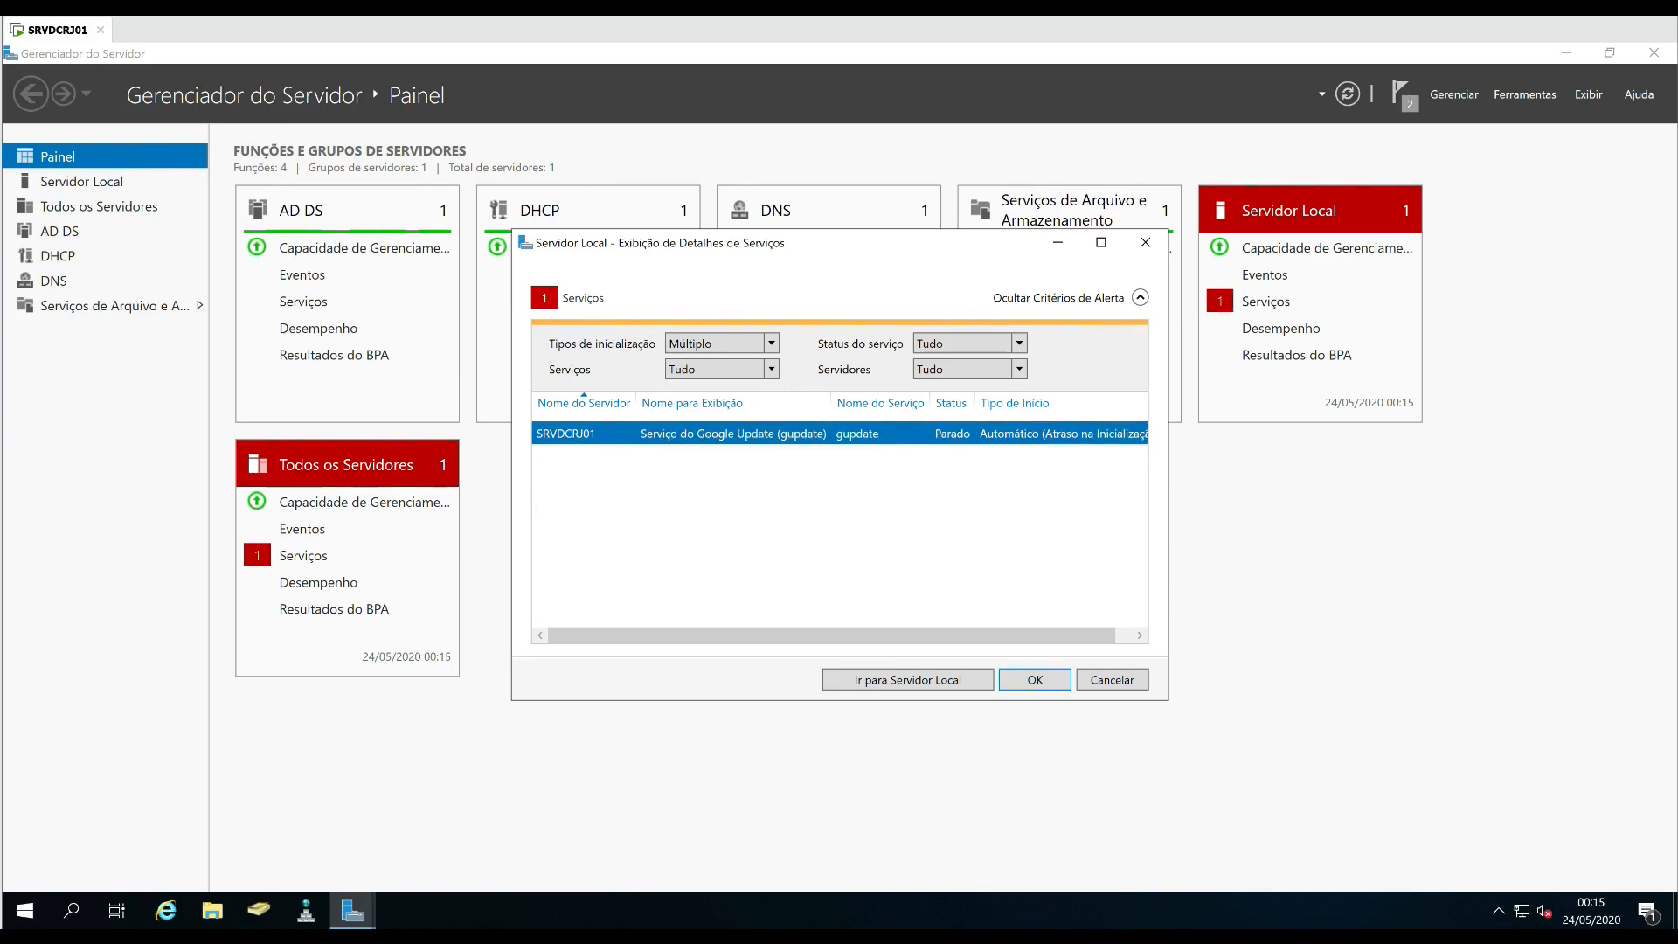
left_click(1035, 680)
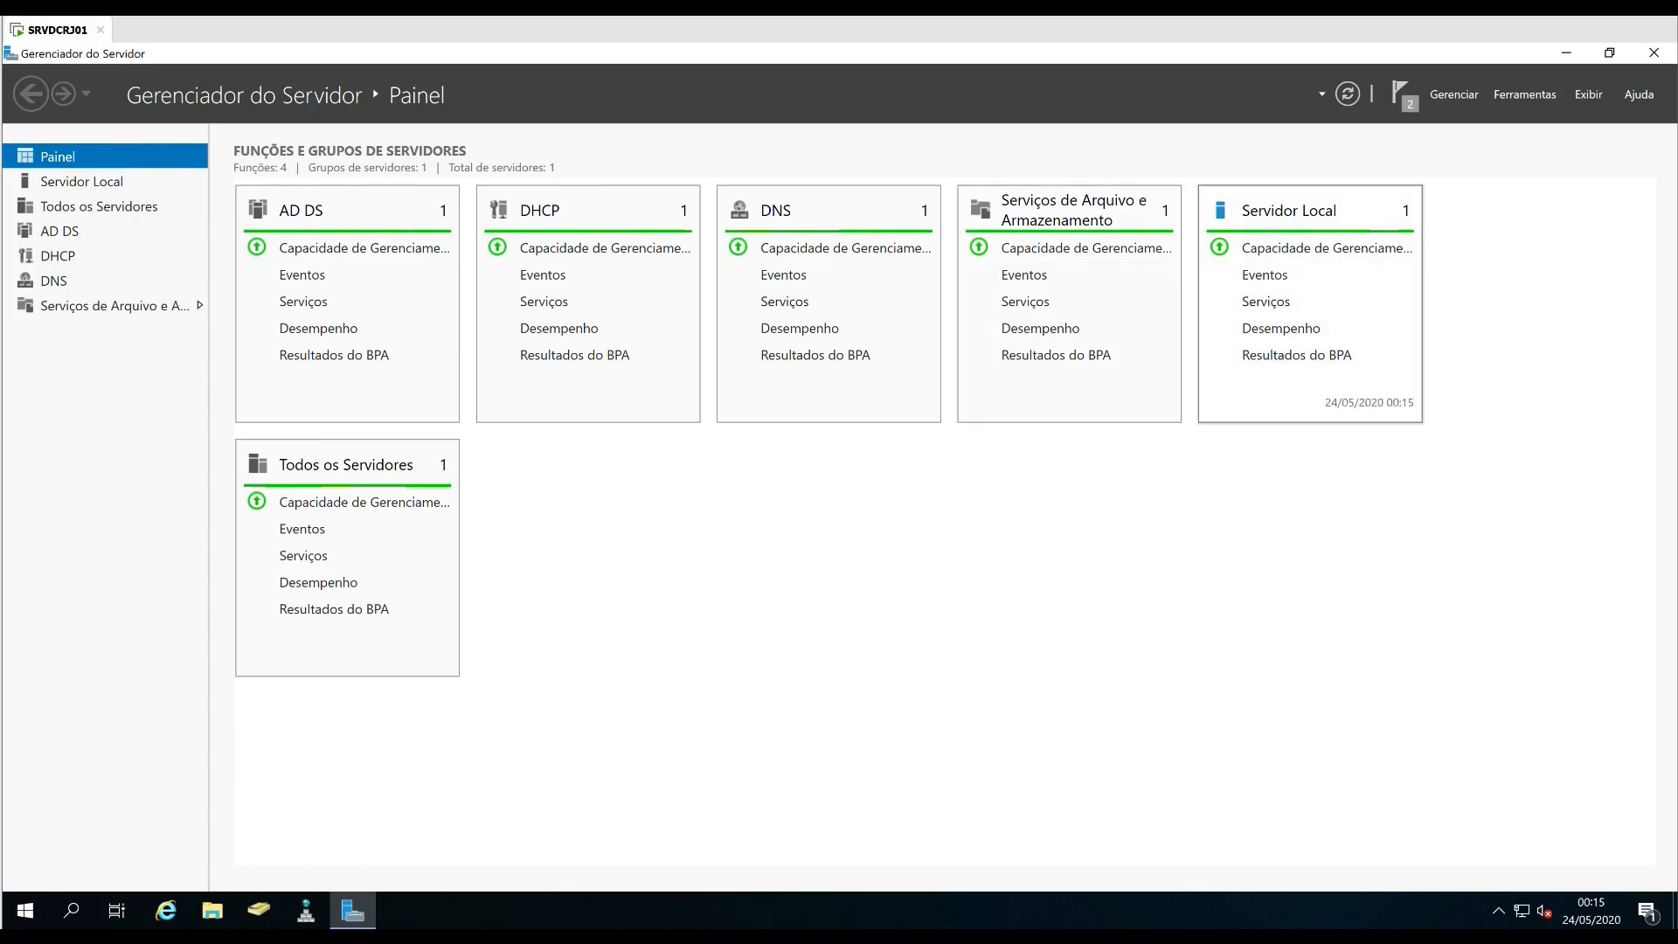
Dismiss the feature installation and DHCP post-deployment notifications in Server Manager.
left_click(1401, 93)
left_click(1404, 138)
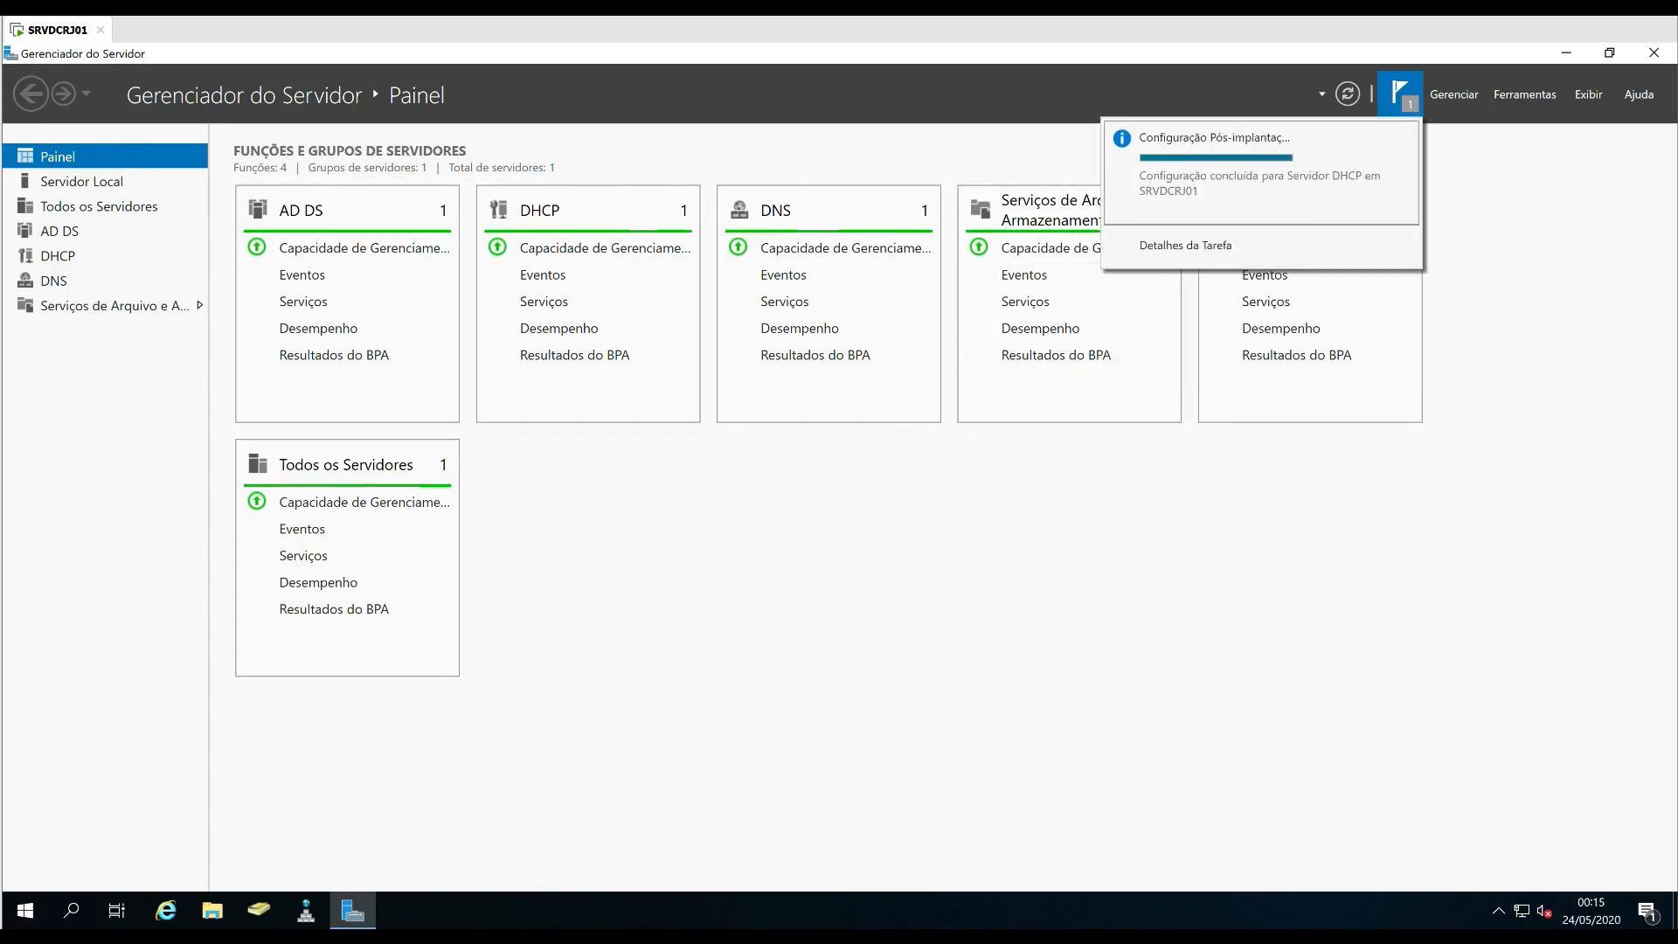
left_click(1404, 138)
left_click(926, 533)
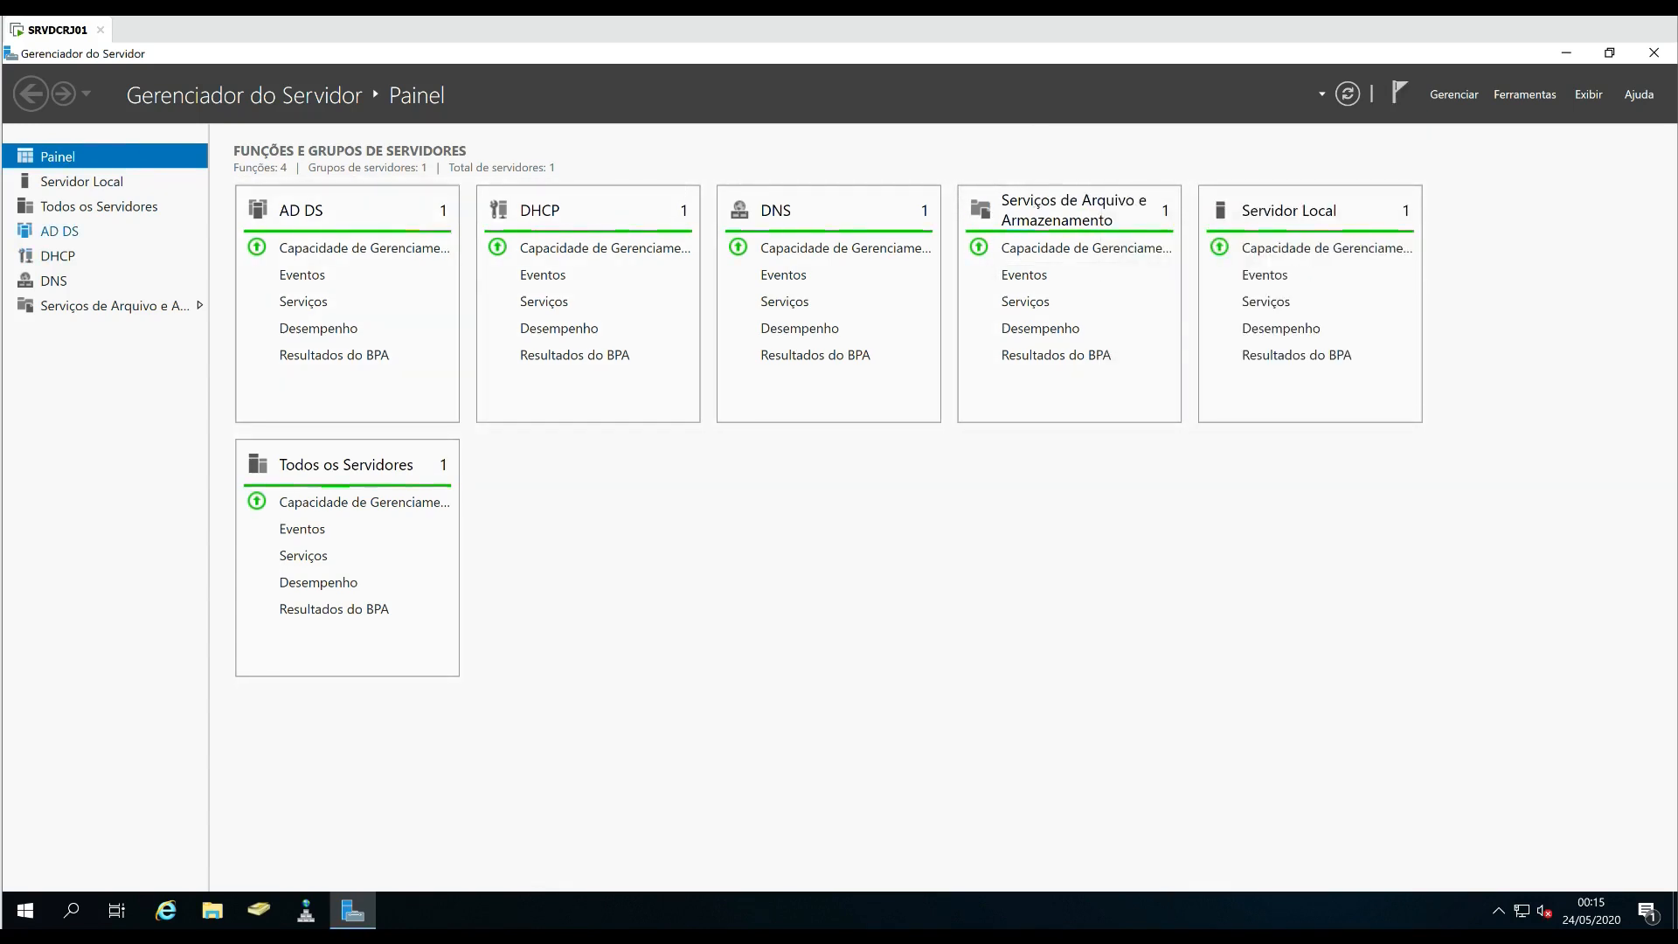
Run a Best Practices Analyzer scan on the local server and return to the dashboard.
left_click(82, 182)
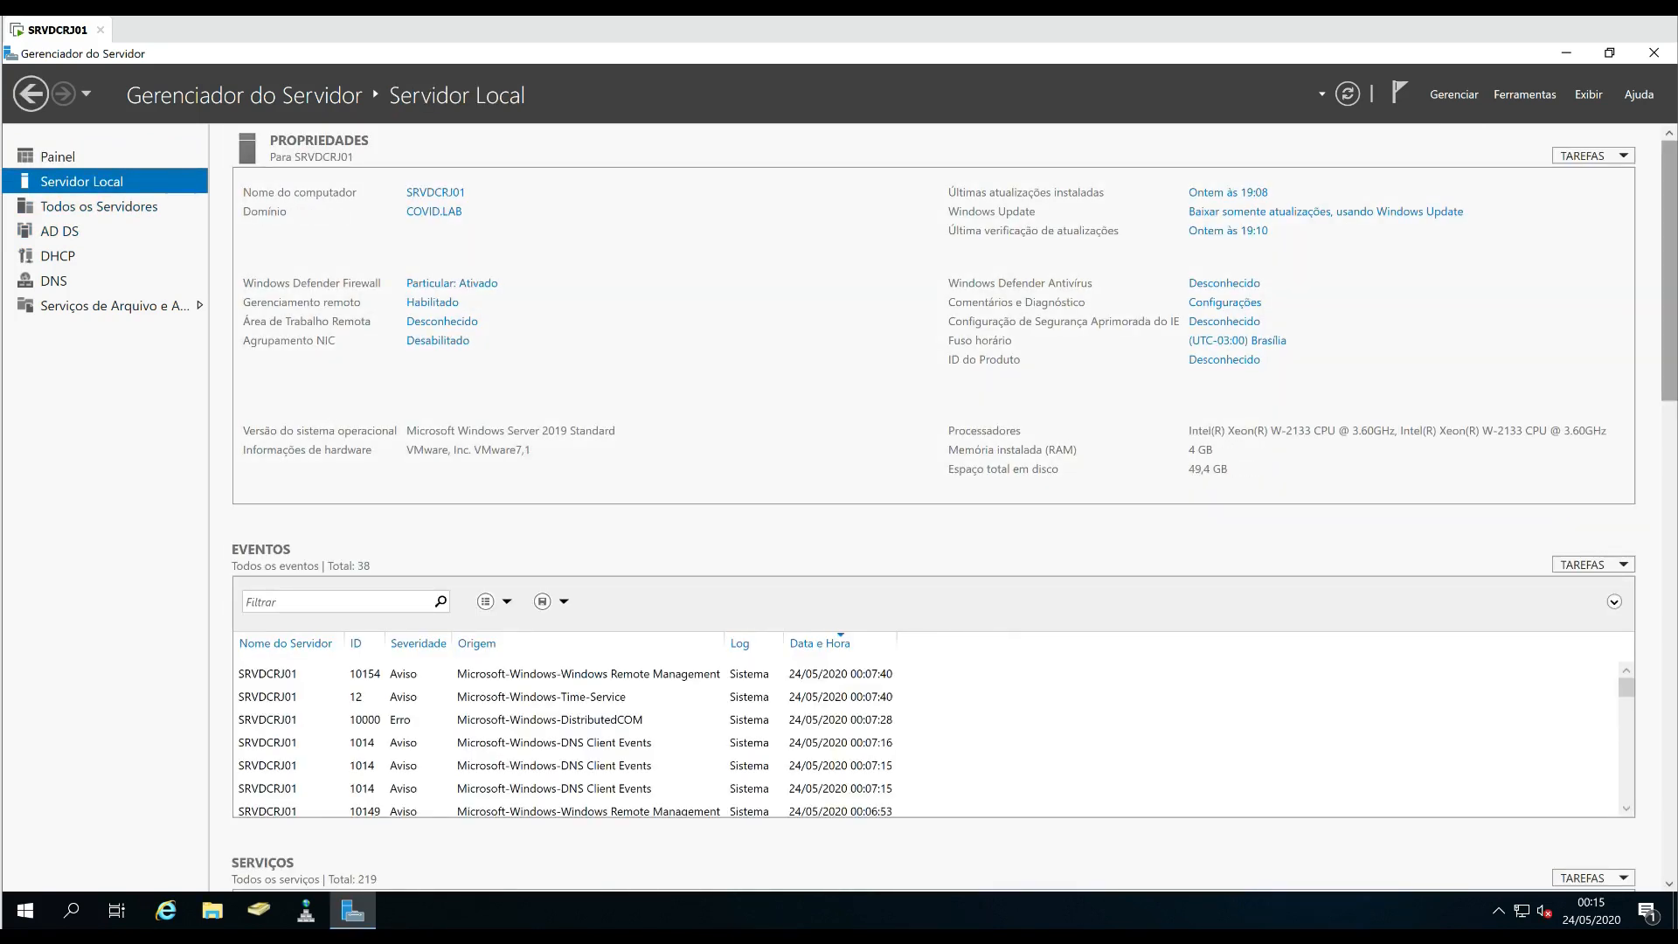
scroll(934, 507, "down", 10)
scroll(933, 507, "down", 5)
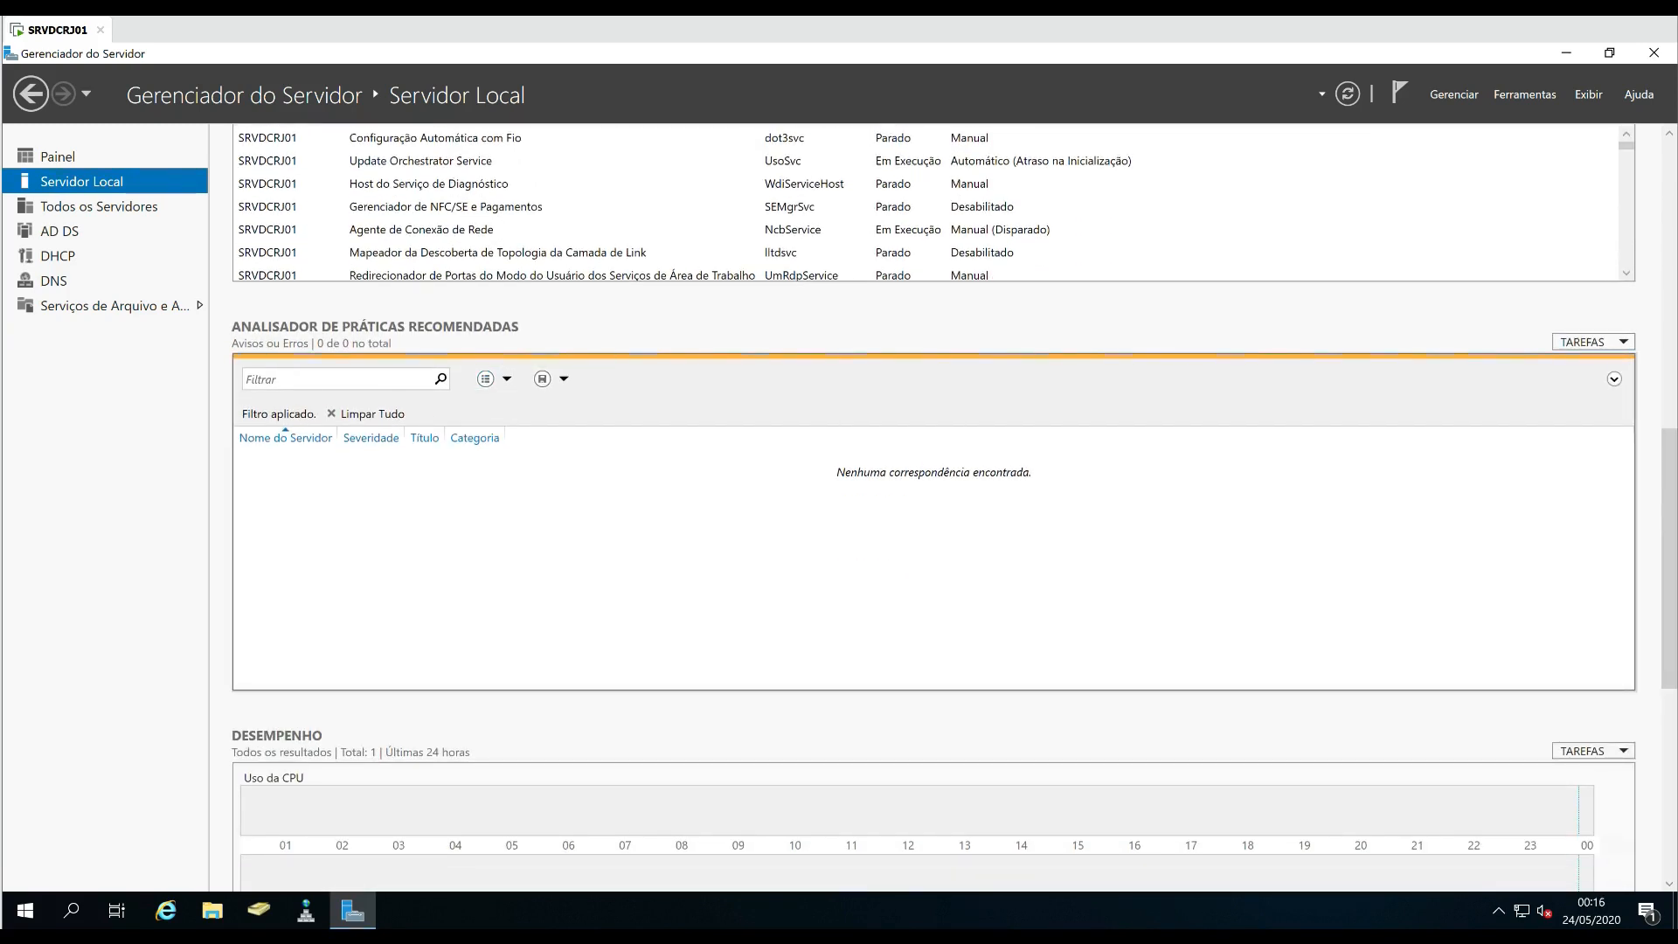
left_click(1592, 342)
left_click(1564, 362)
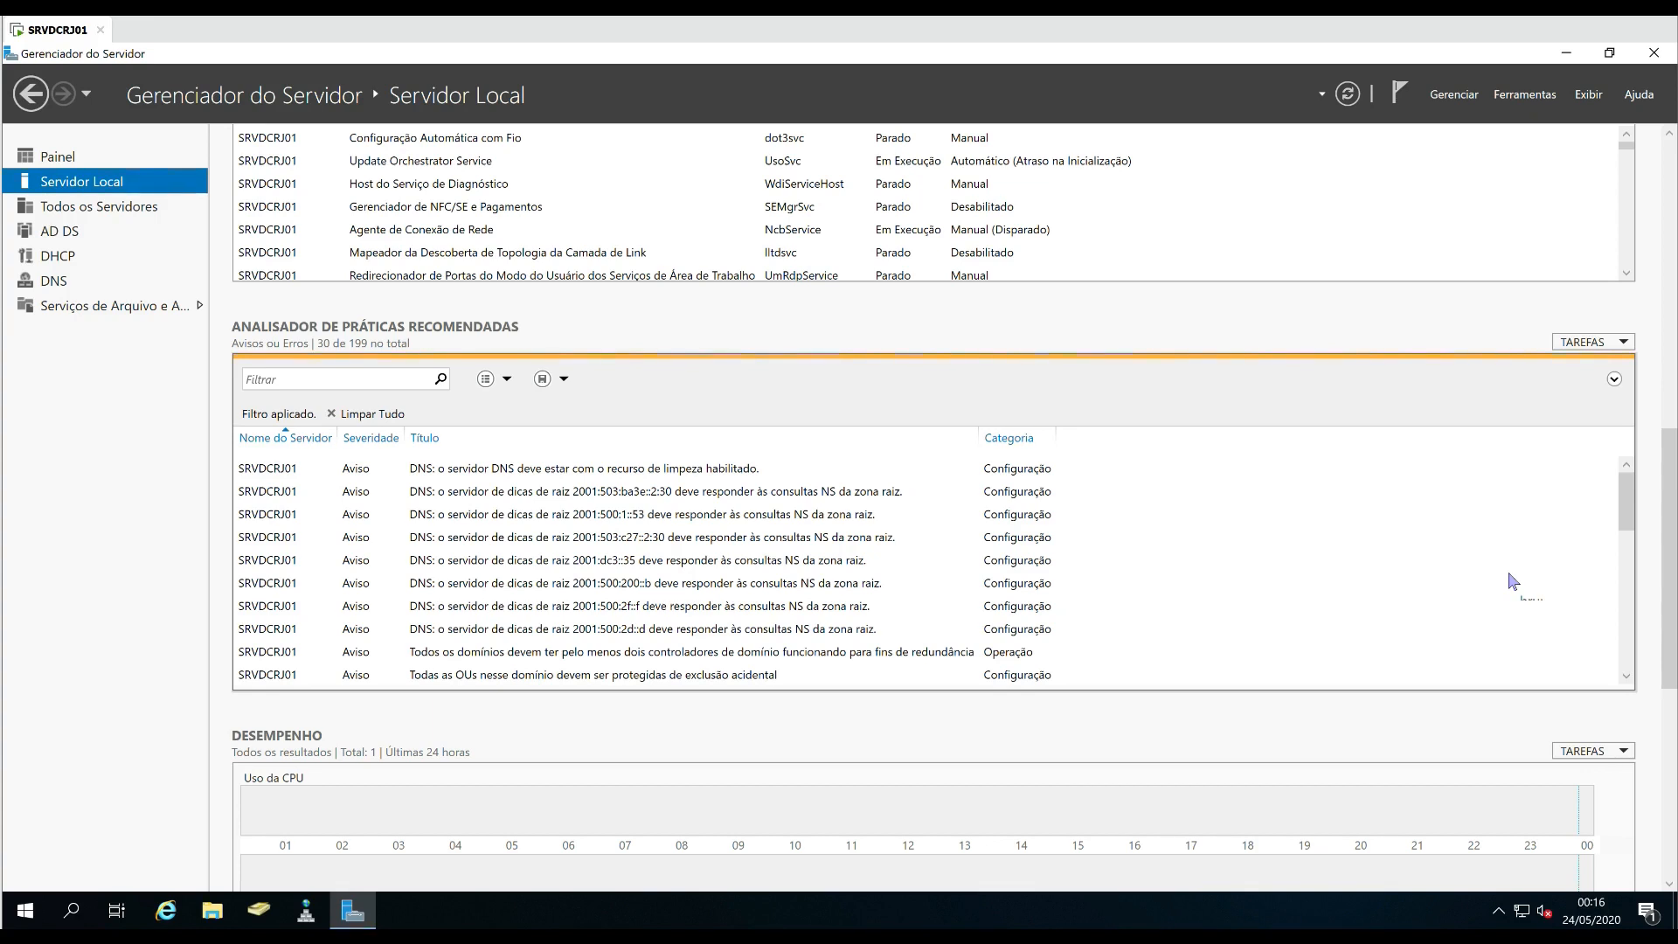
left_click(57, 157)
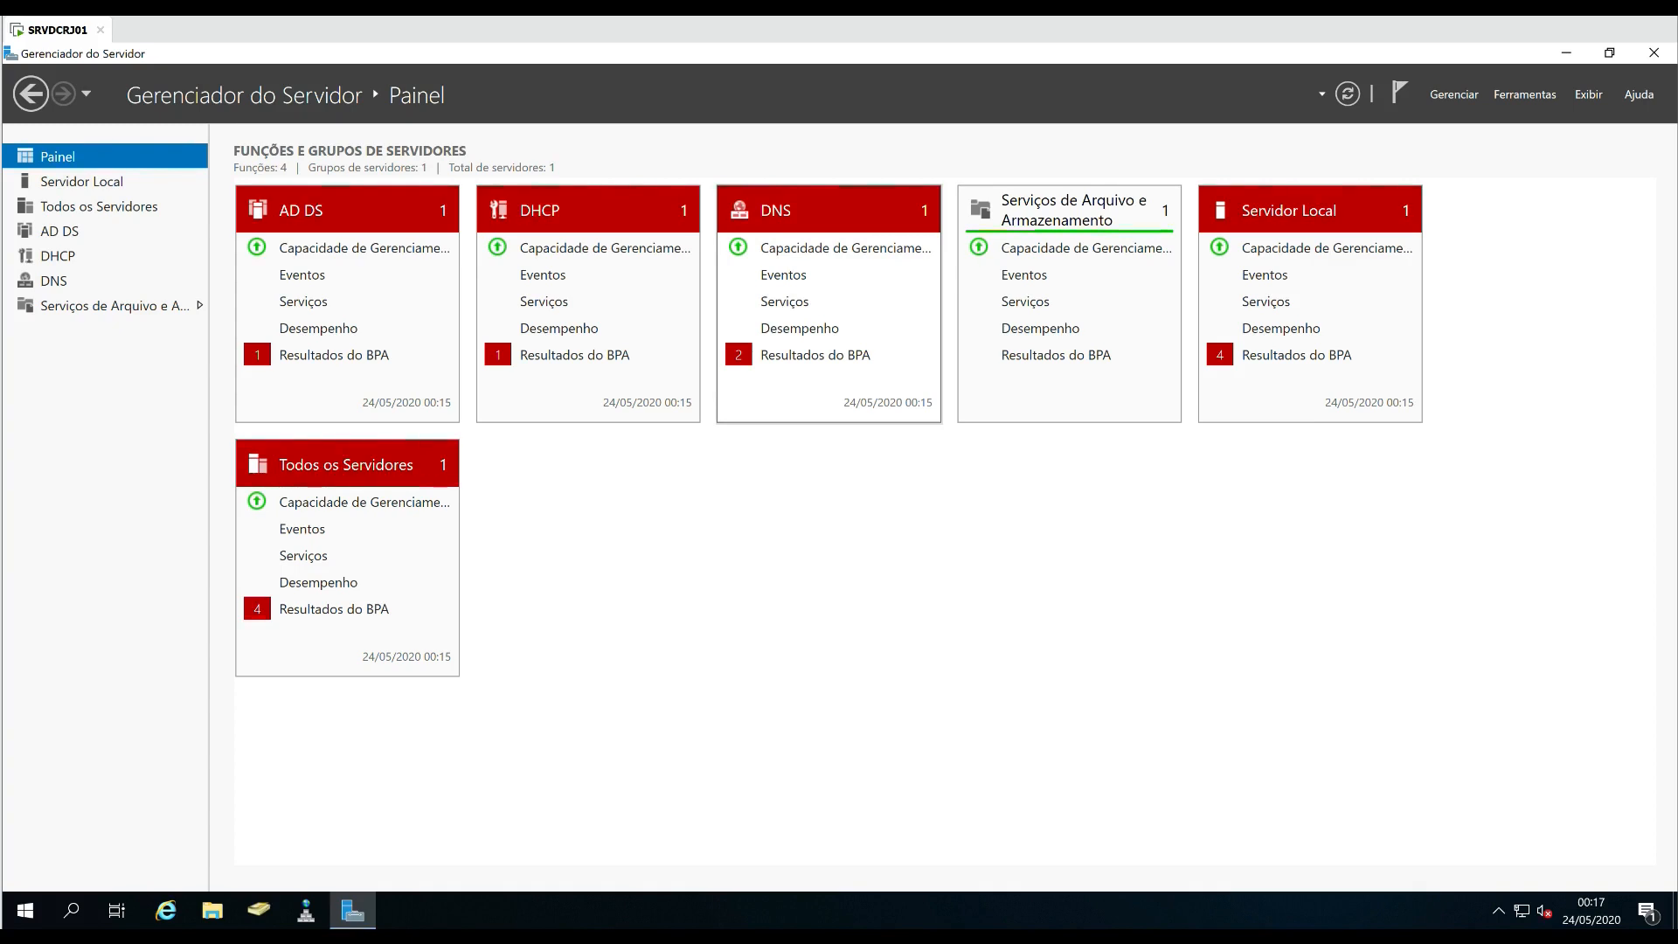
Examine the two error entries in the DNS role's Best Practices Analyzer results, reading their full titles, and close the results window.
left_click(815, 355)
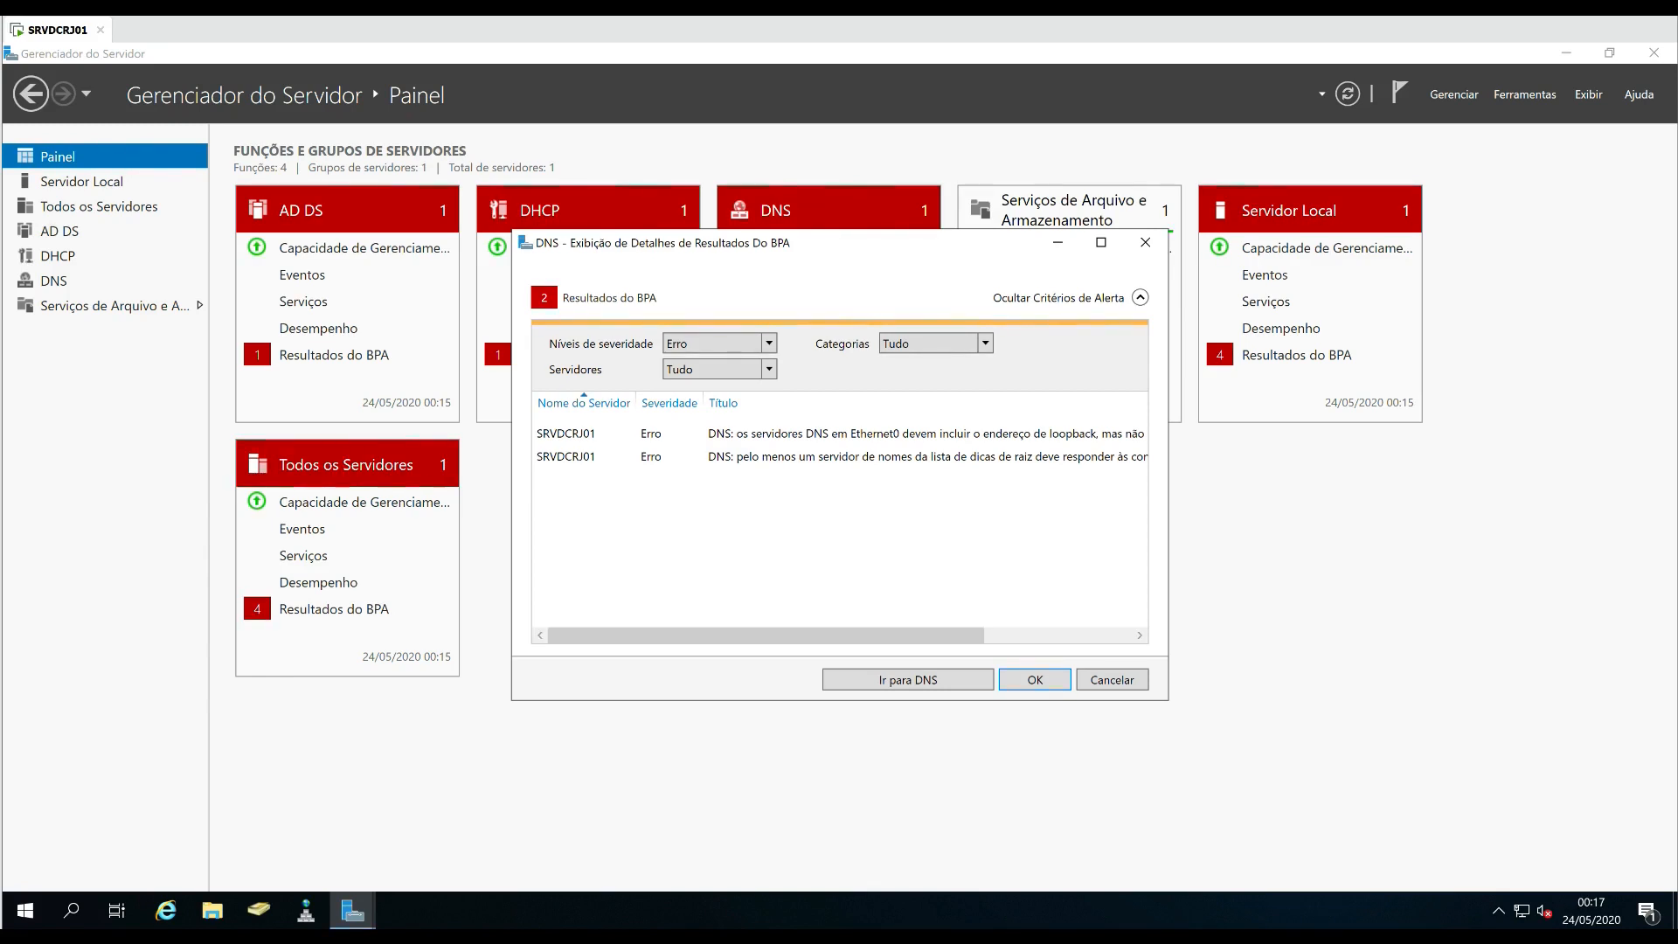
left_click(891, 434)
left_click_drag(859, 636, 765, 635)
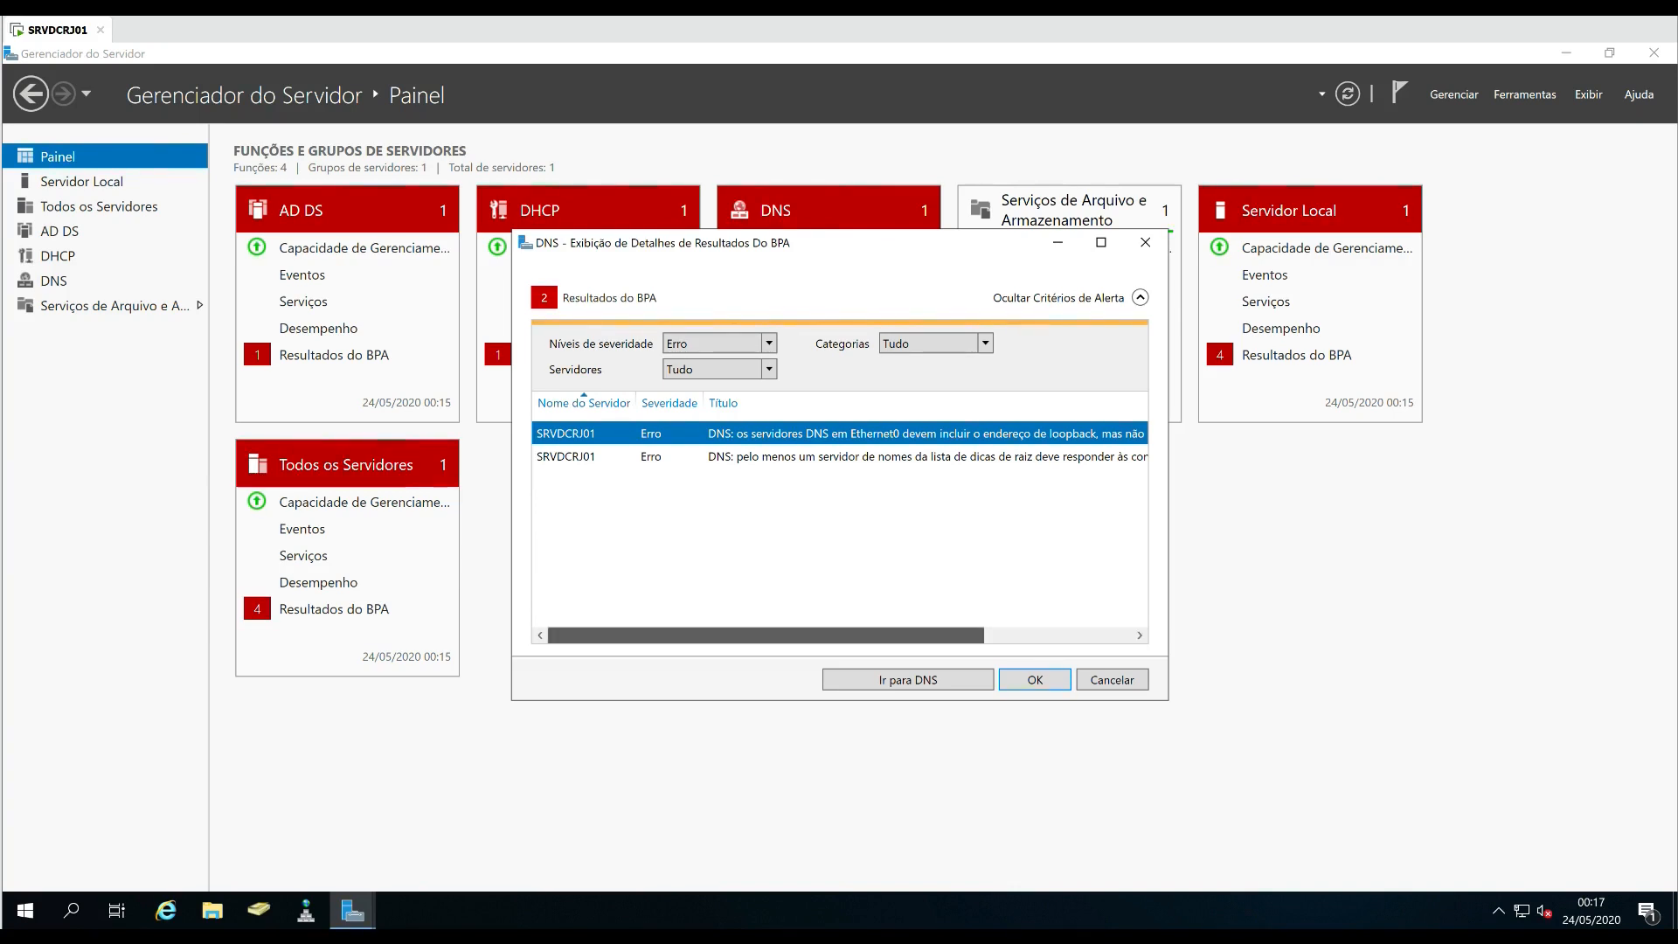
left_click_drag(765, 635, 769, 636)
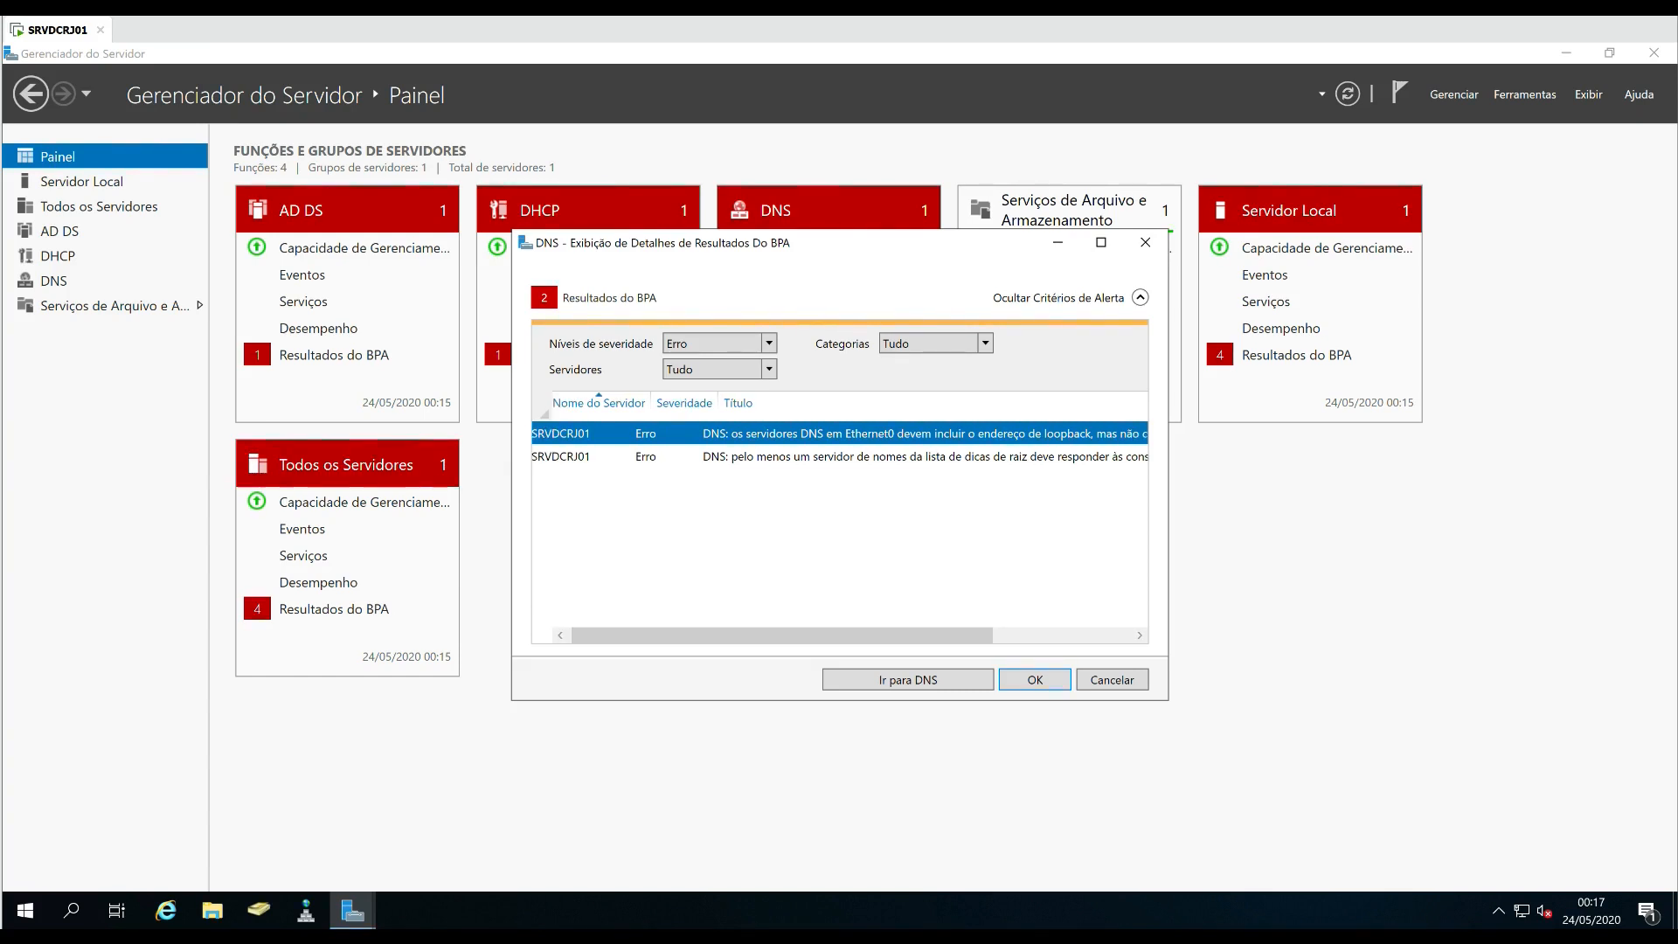
left_click_drag(1139, 636, 1139, 635)
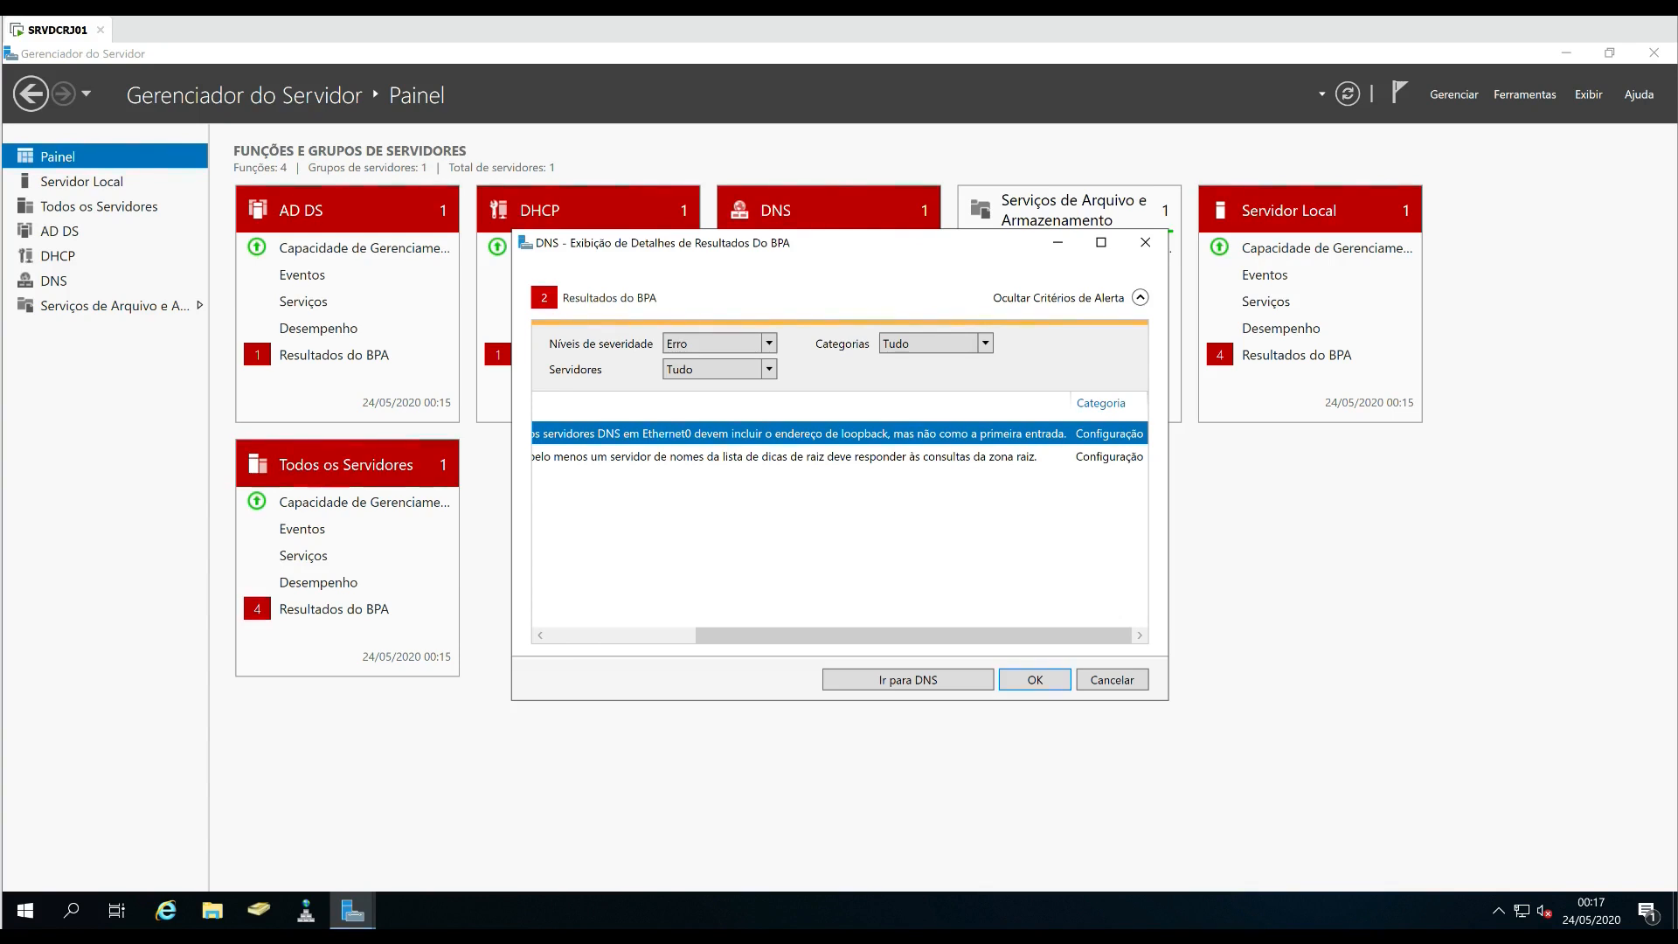
left_click_drag(969, 243, 1042, 454)
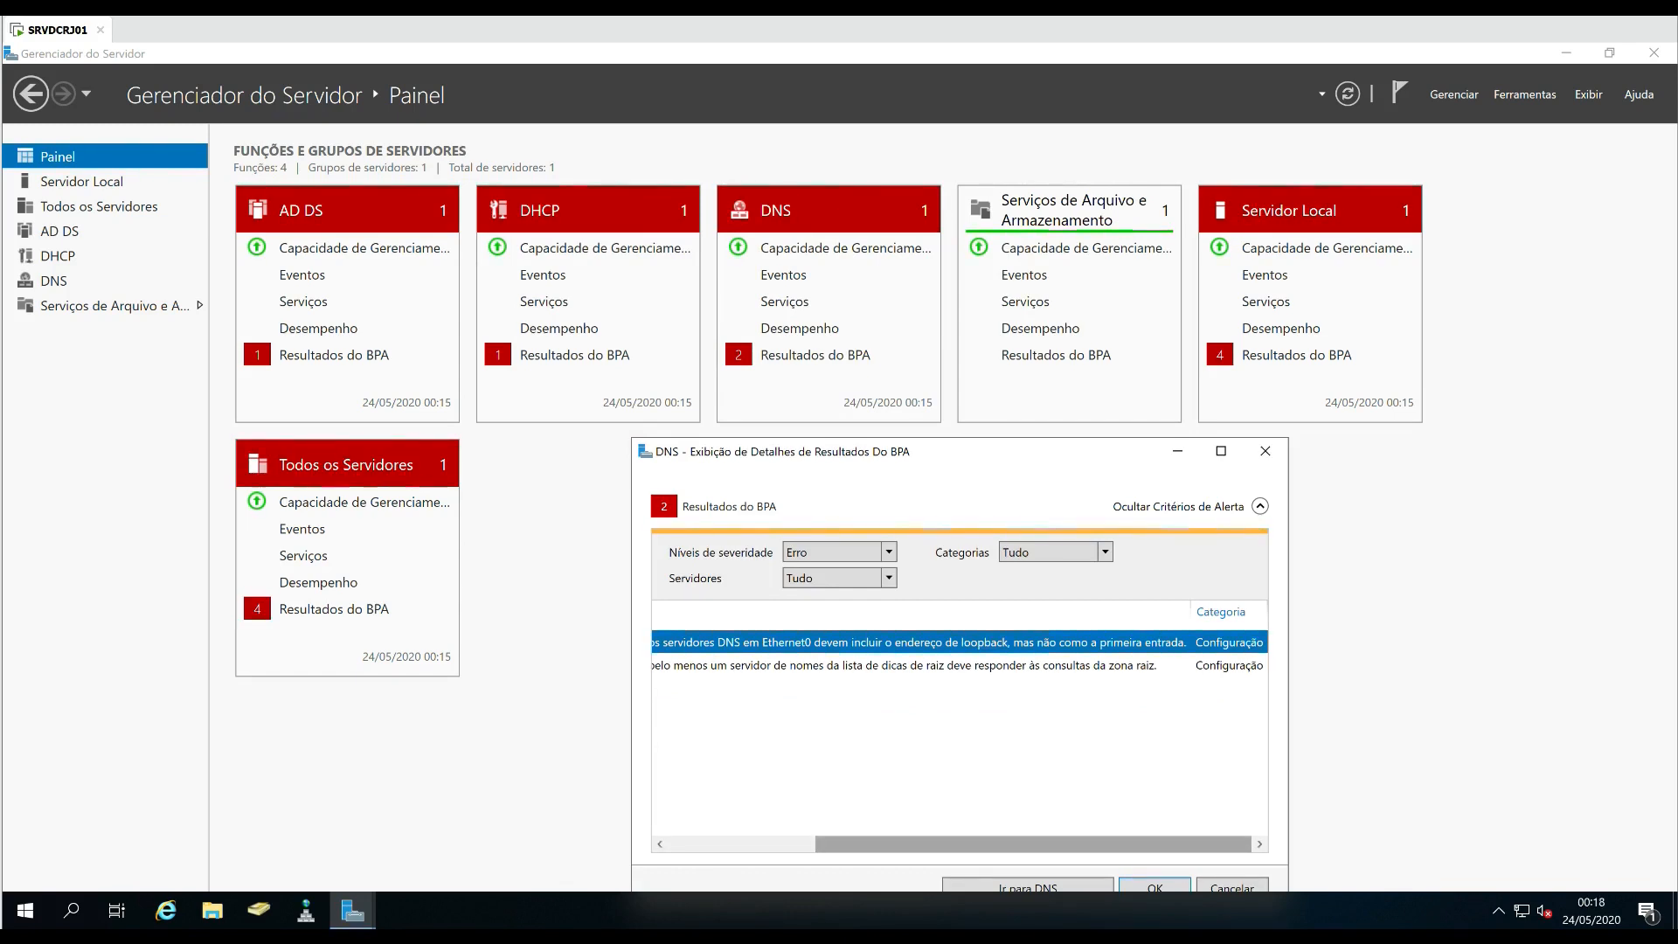
left_click_drag(1034, 844, 879, 844)
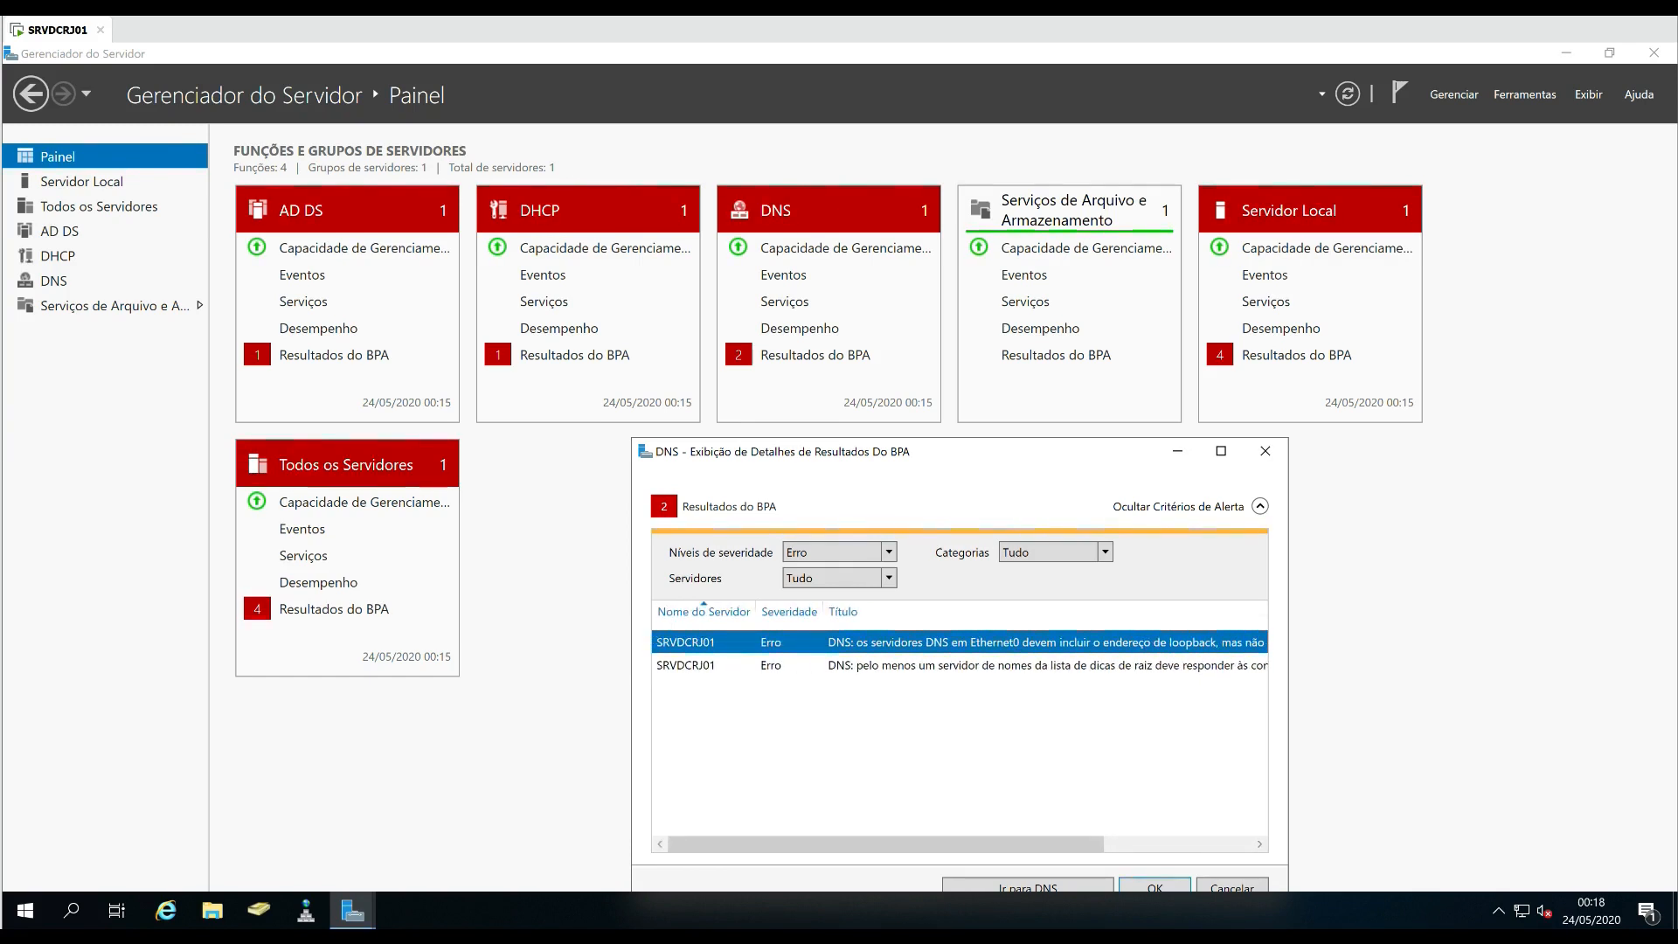
key("Right")
key("Right")
key("Right")
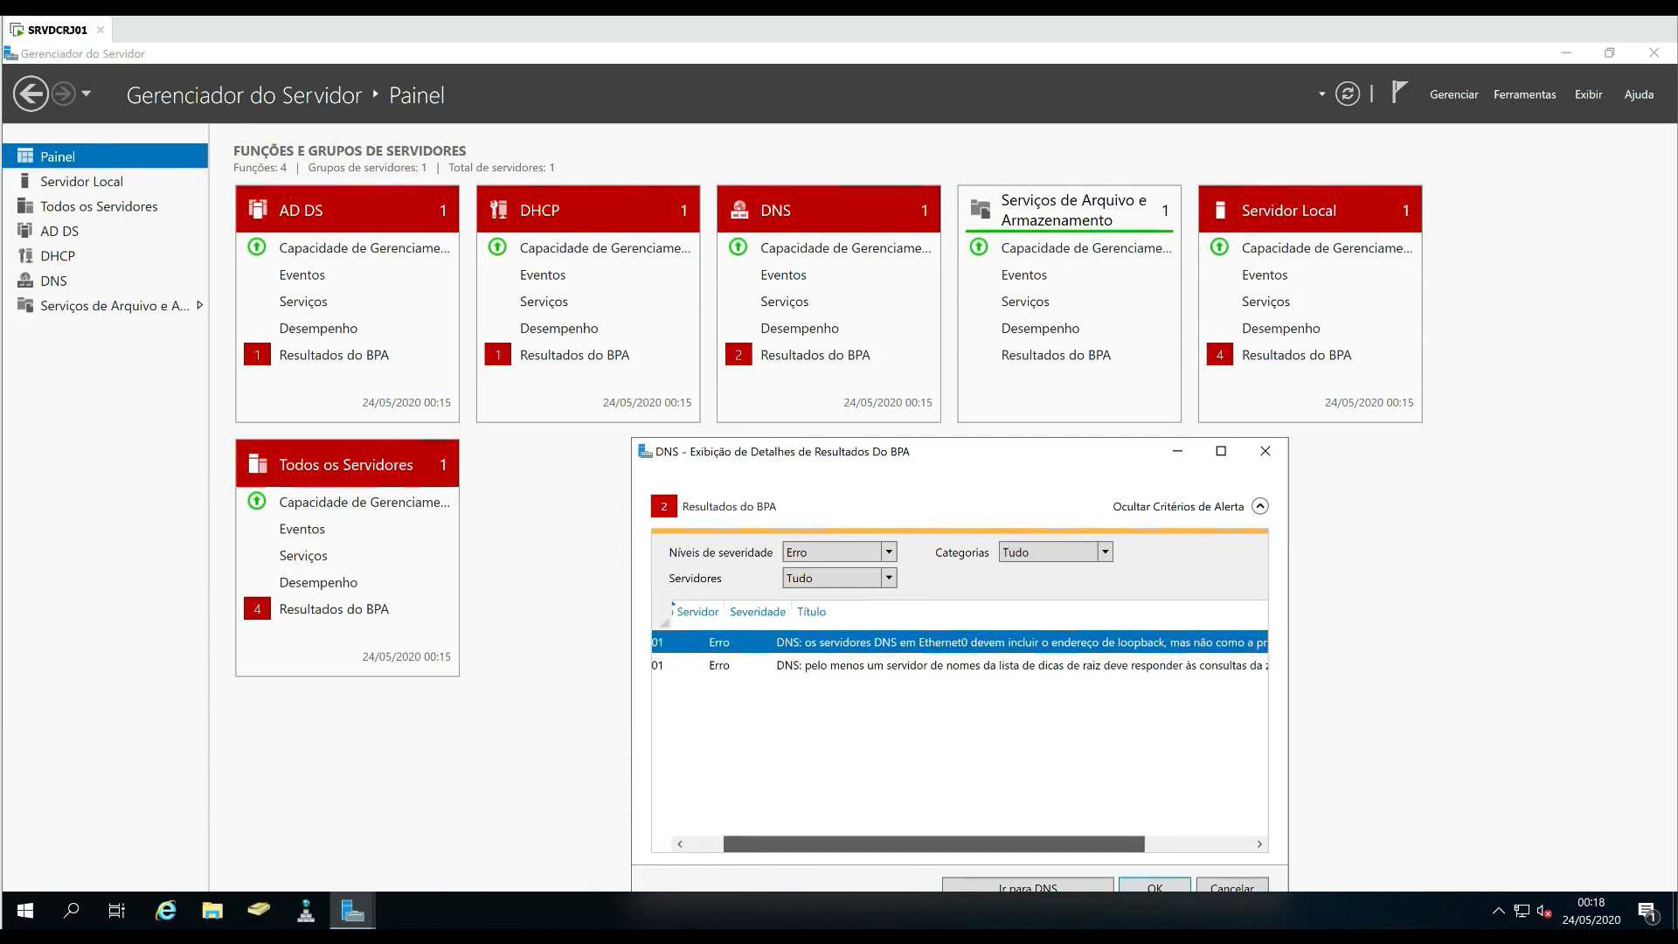
key("Down")
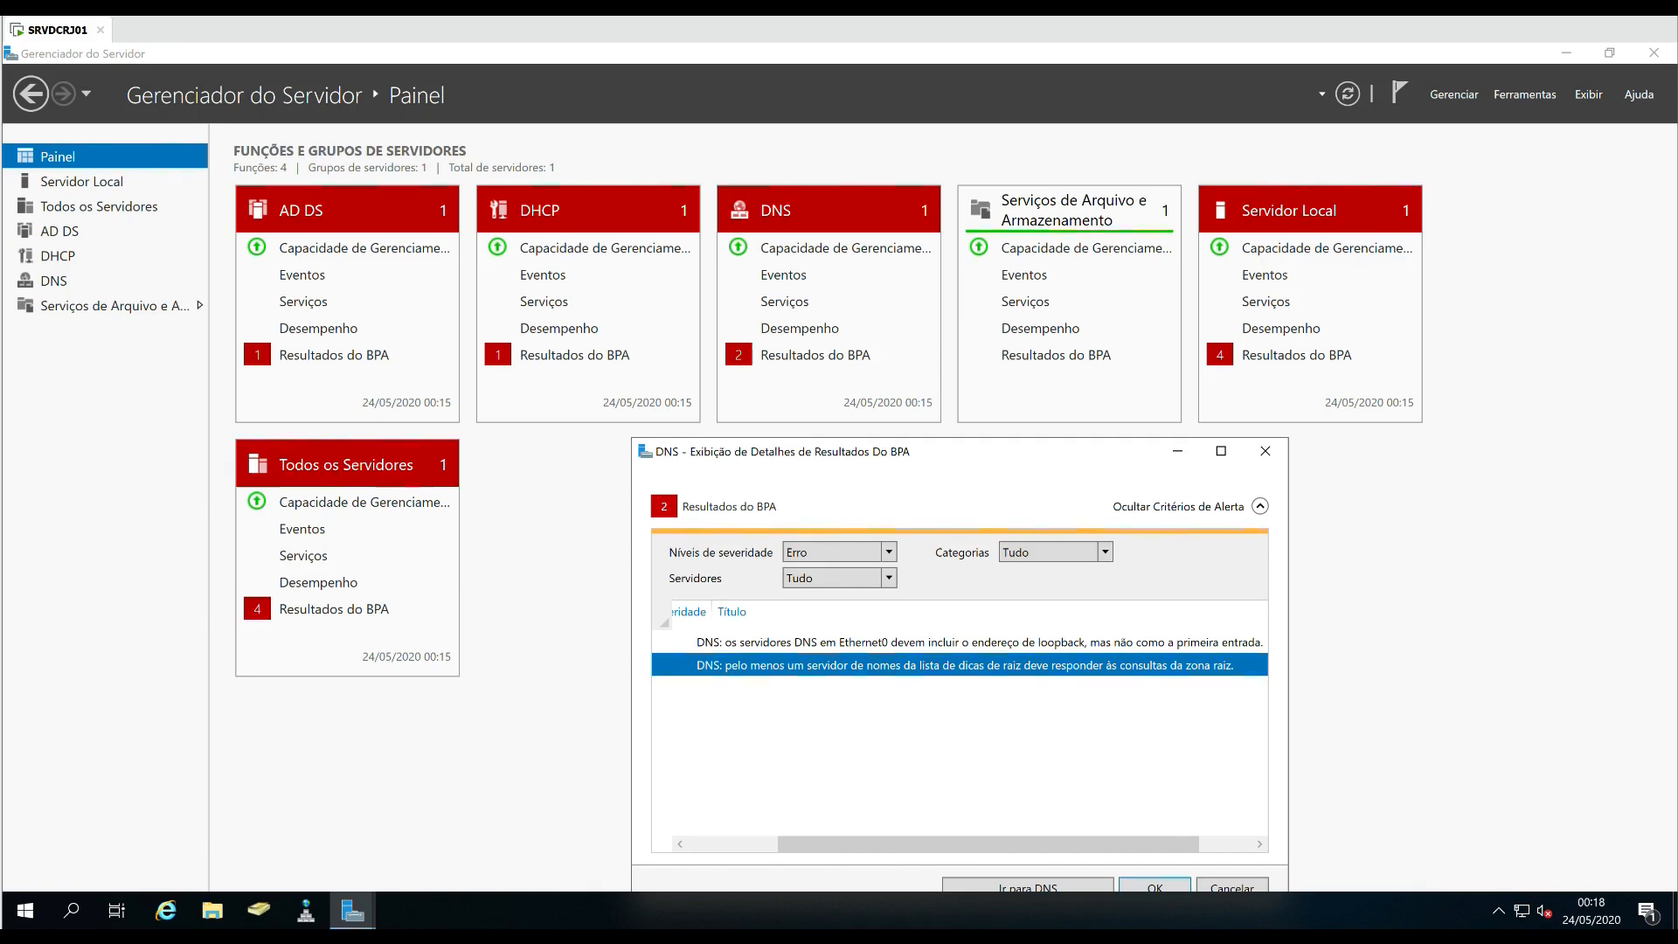
left_click_drag(1070, 450, 1057, 362)
left_click(1143, 799)
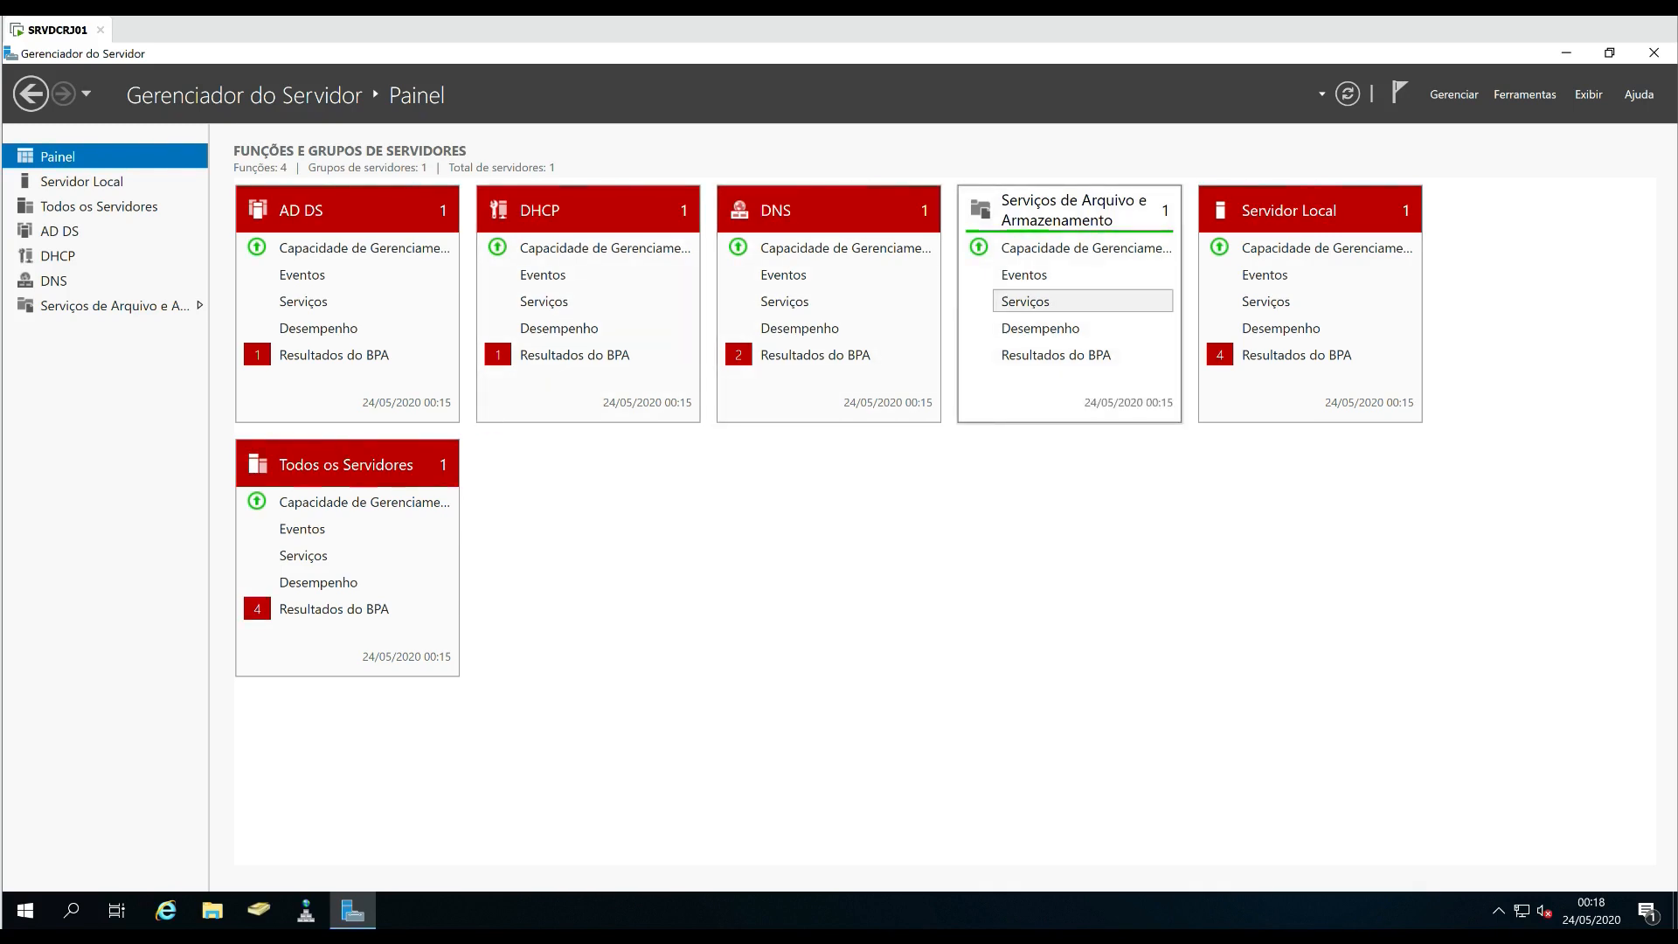
Review the local server's Best Practices Analyzer results and show the details of the warning for root hint server 2001:503:ba3e::2:30.
left_click(81, 181)
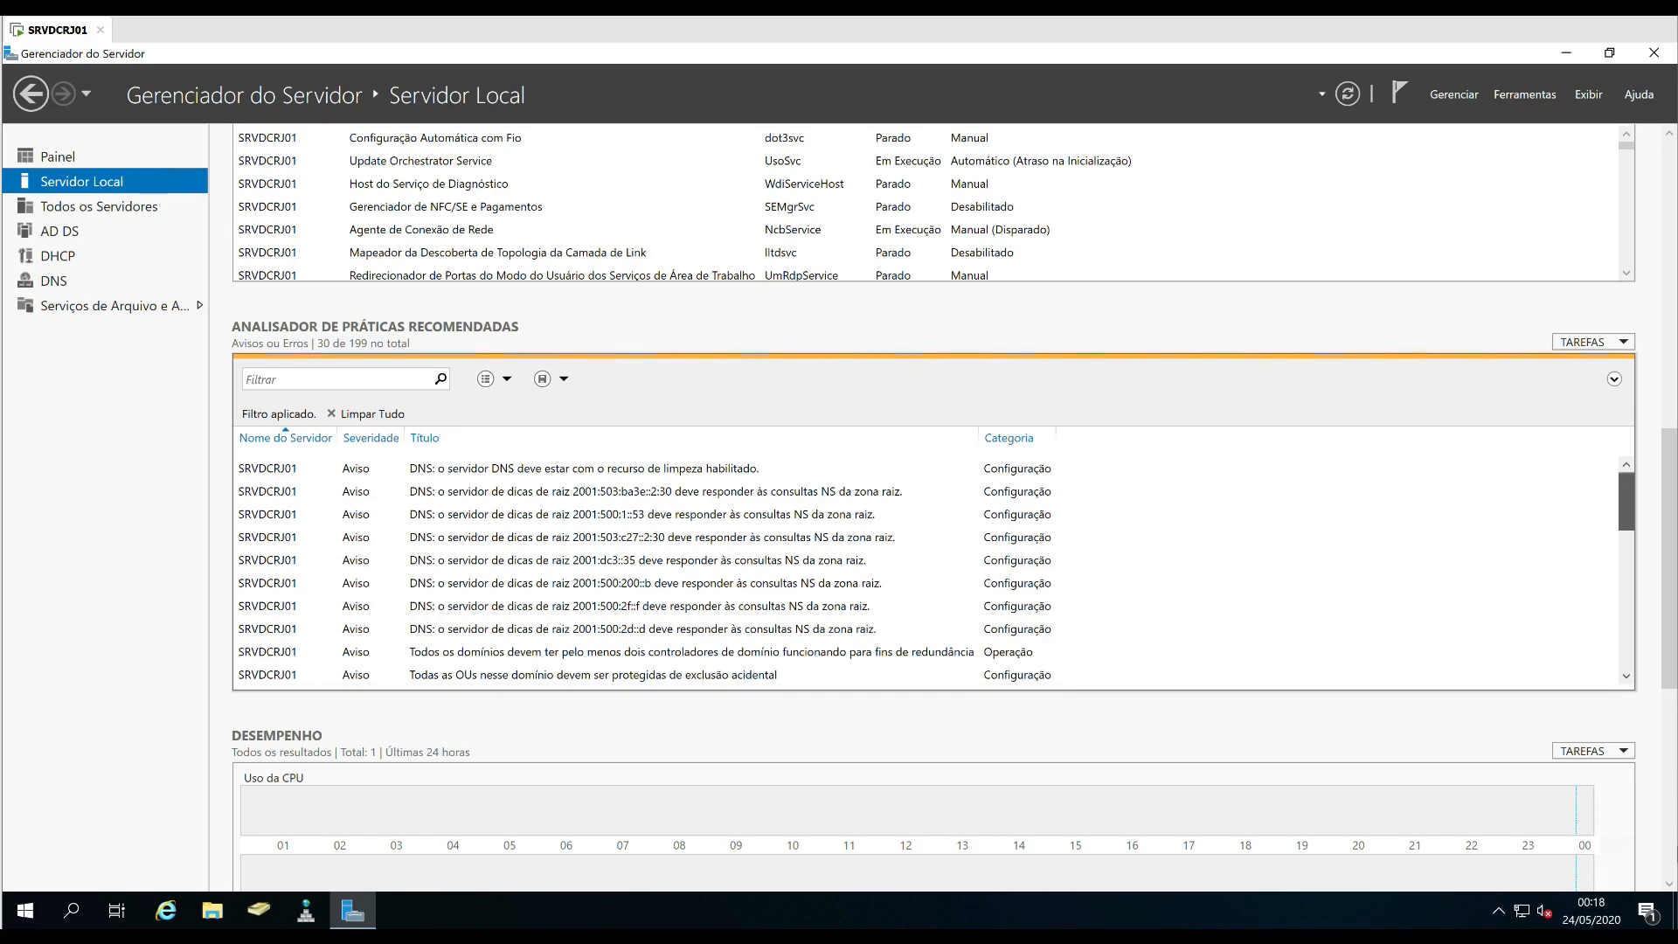
scroll(926, 573, "down", 7)
scroll(926, 573, "up", 6)
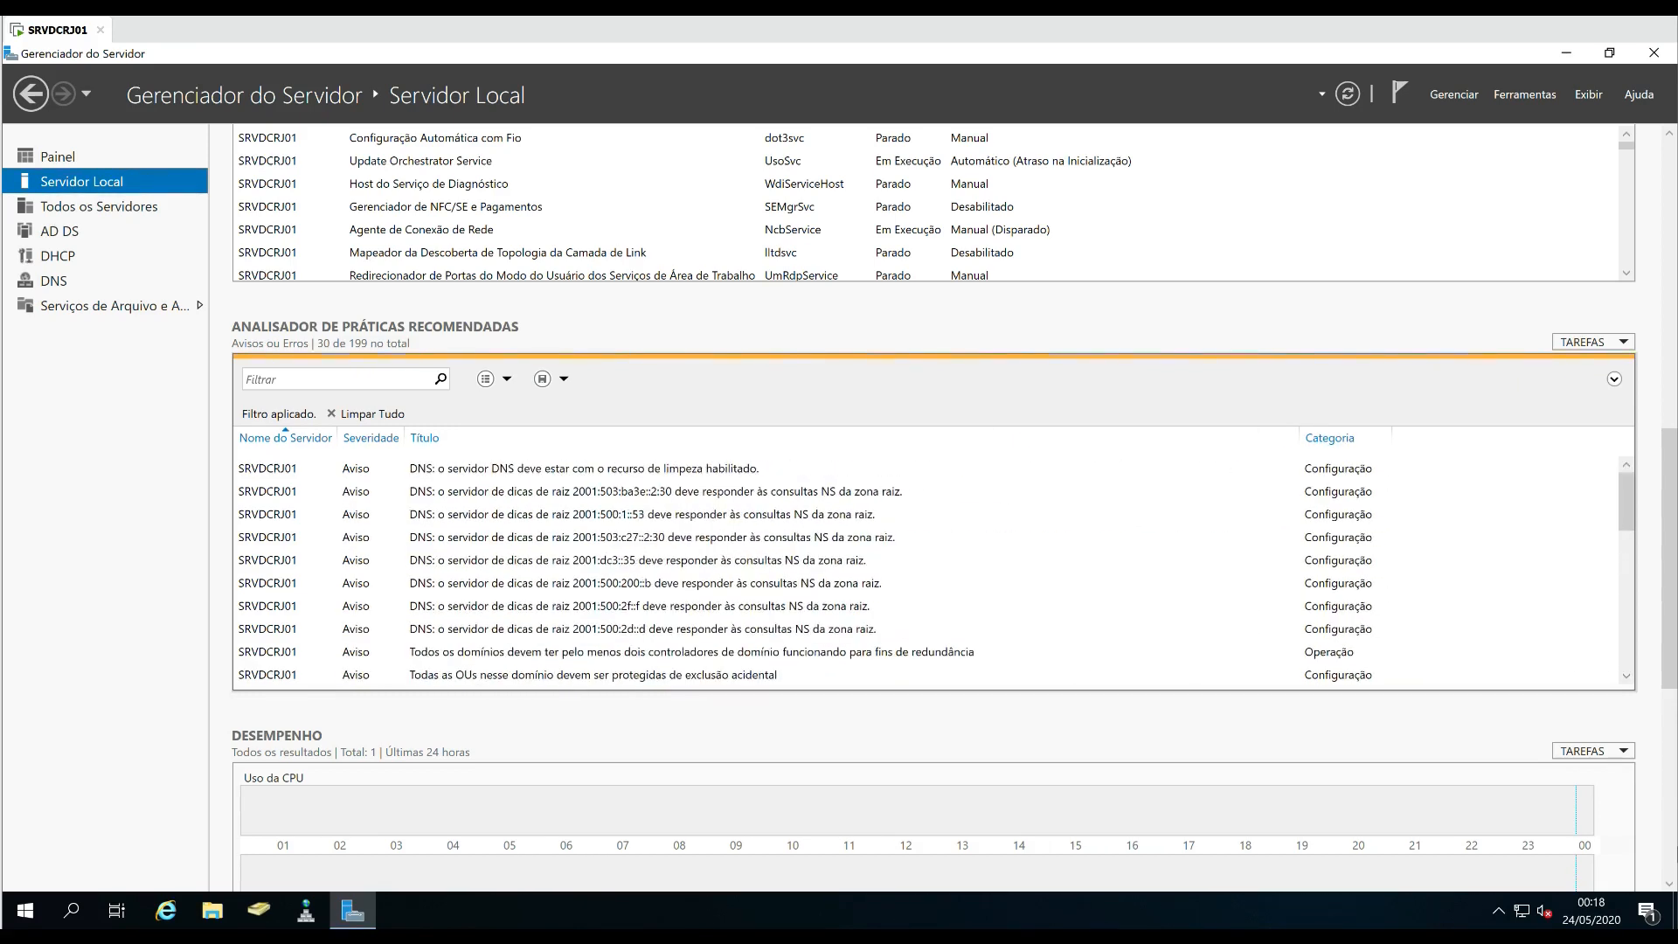
scroll(953, 511, "down", 1)
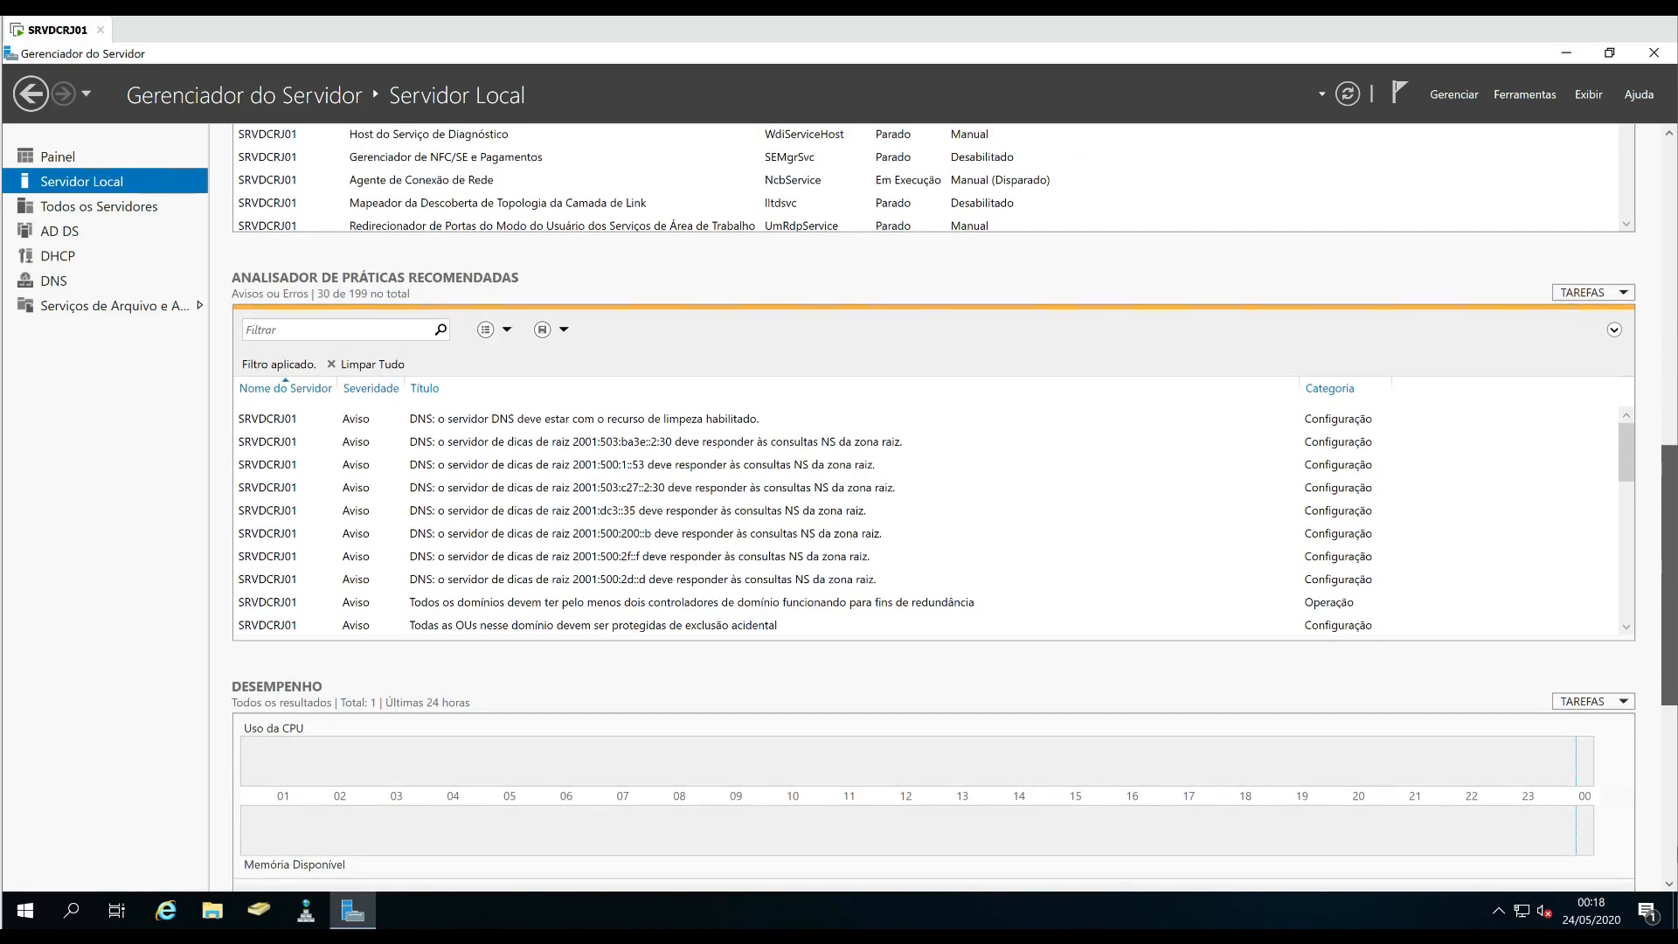
scroll(953, 511, "up", 1)
left_click(655, 470)
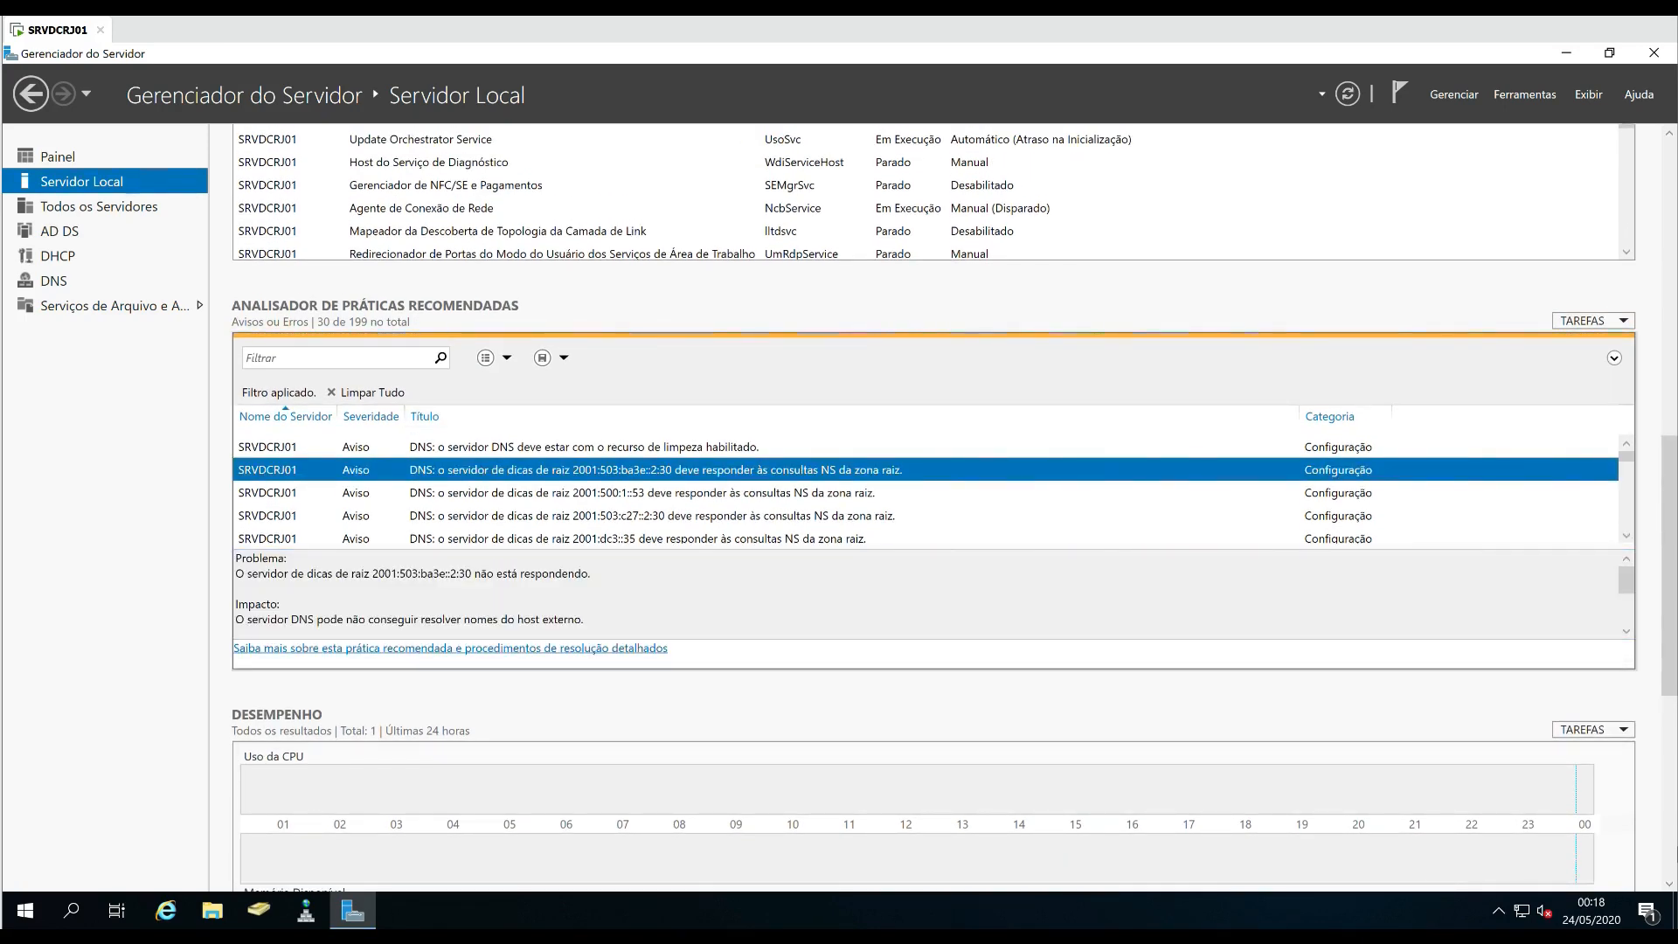
Open the online article for the selected root hint warning, read its Impact and Resolution sections, and close the browser.
left_click(450, 648)
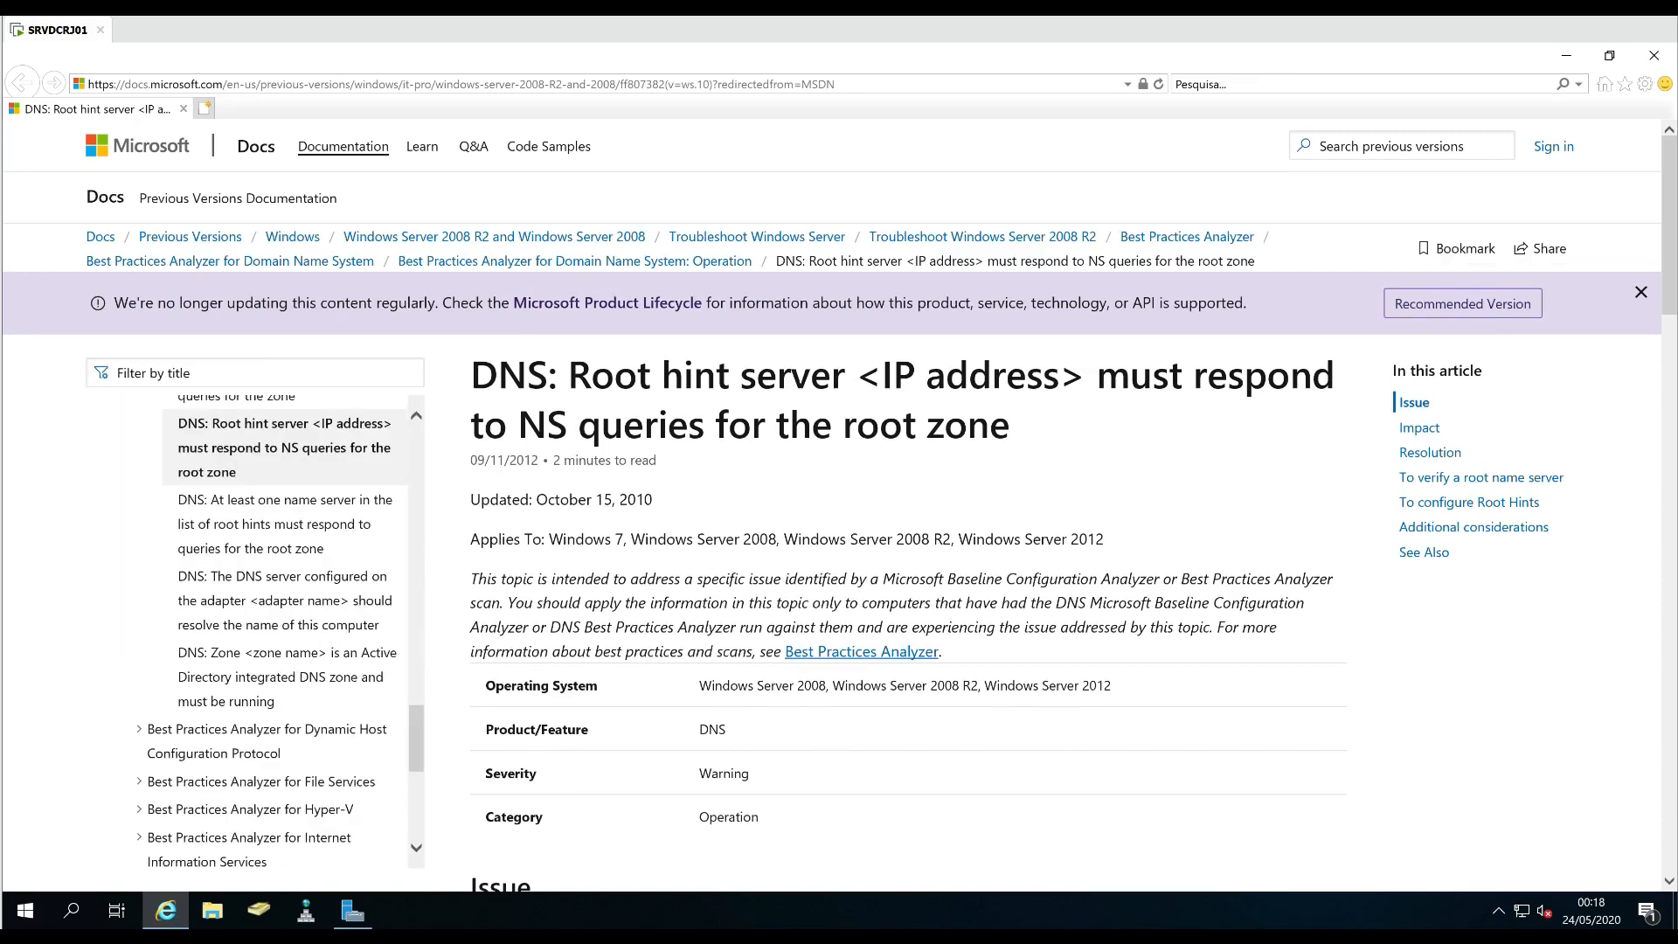
scroll(839, 504, "down", 6)
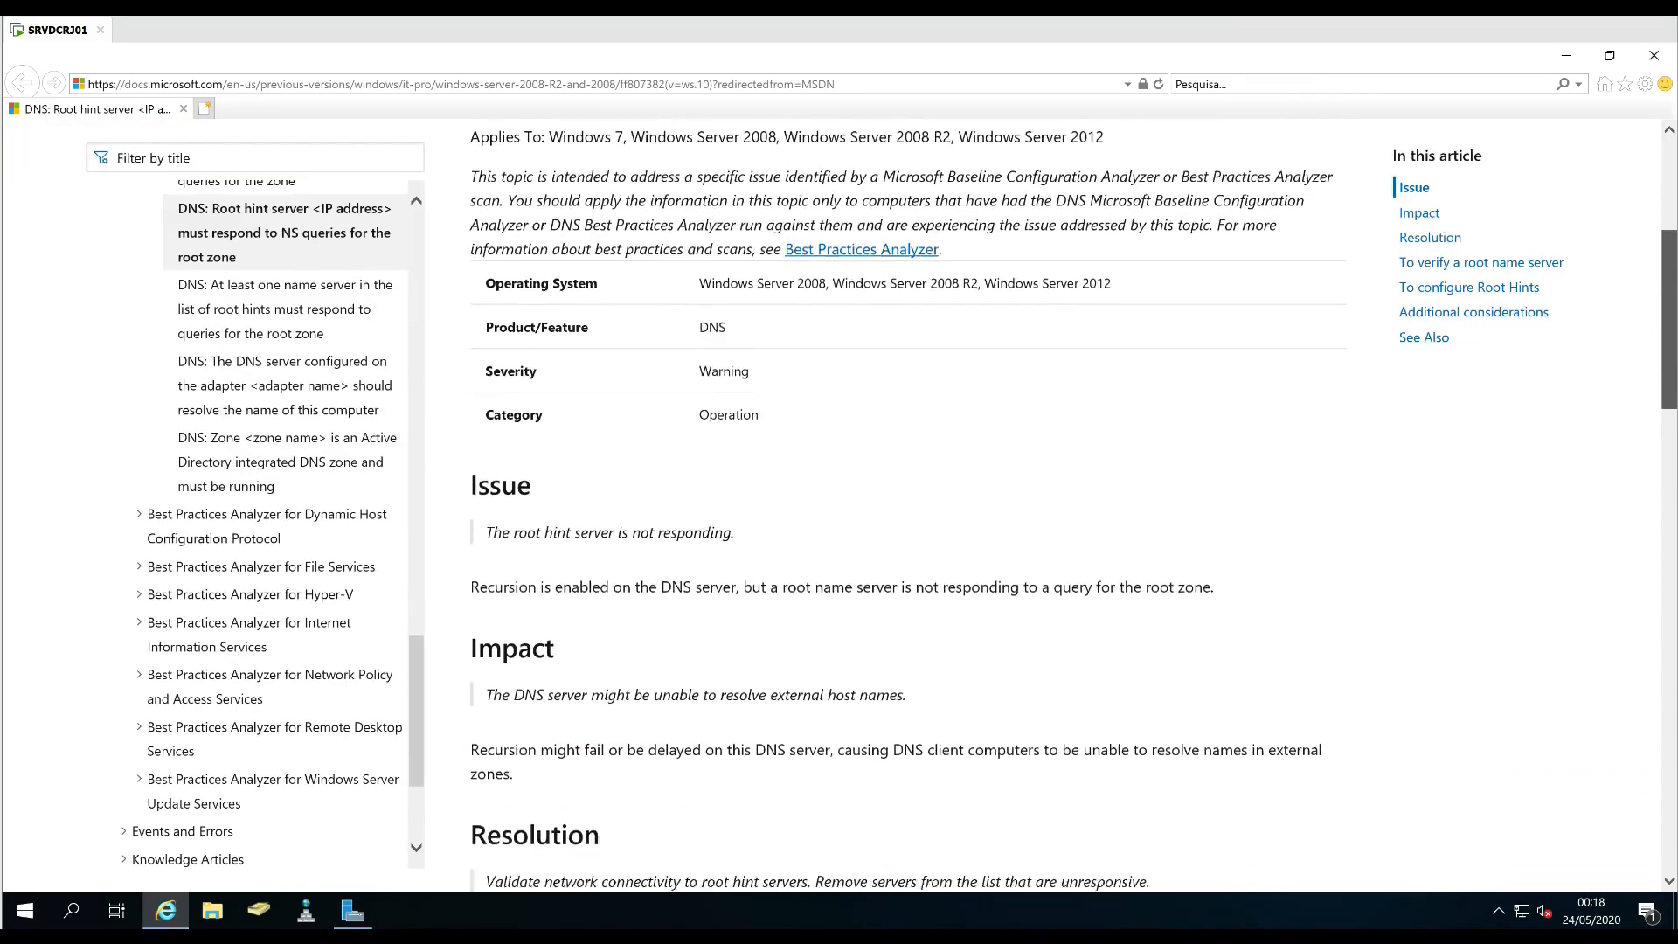
scroll(572, 415, "down", 1)
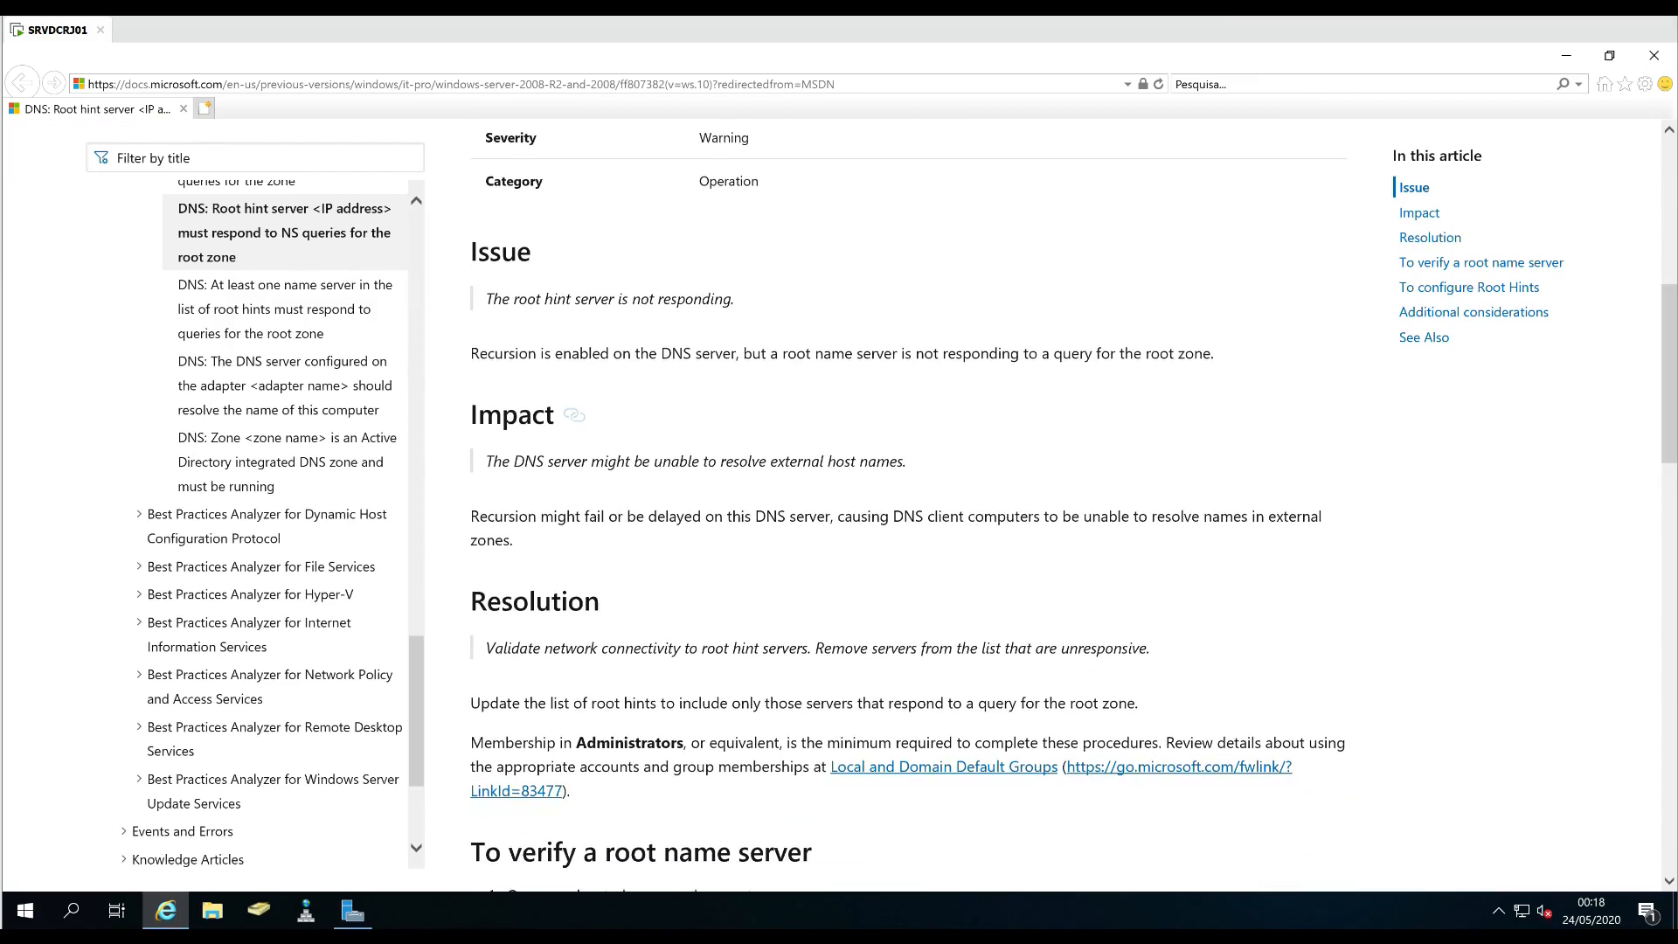
left_click_drag(471, 414, 907, 462)
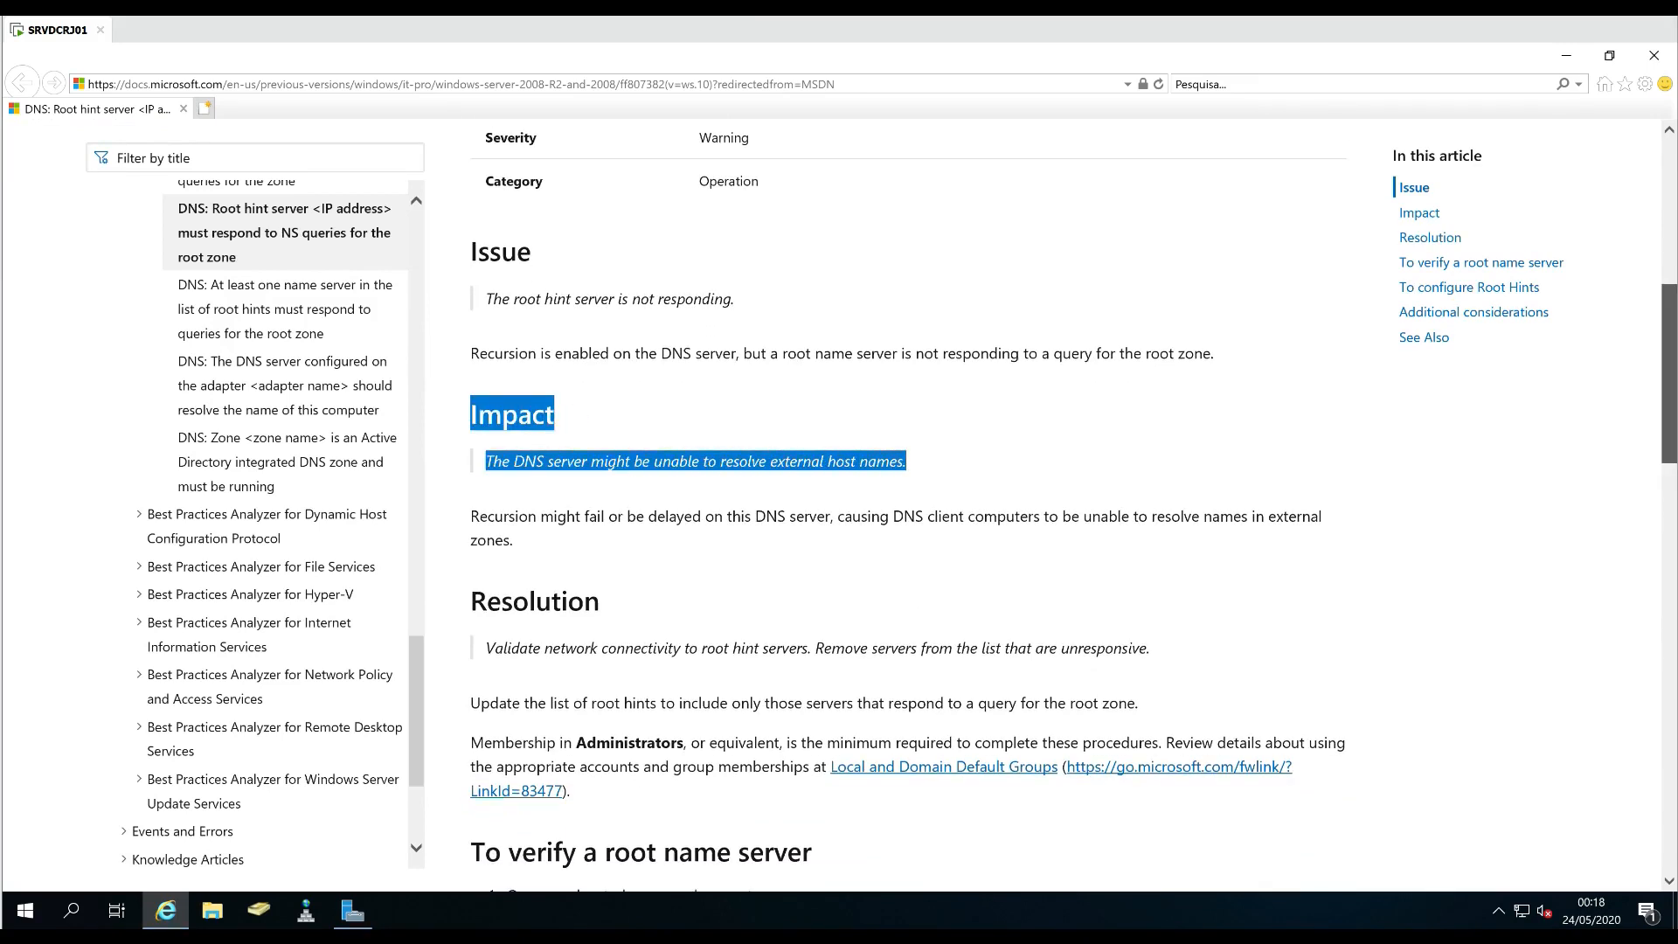
scroll(908, 505, "down", 3)
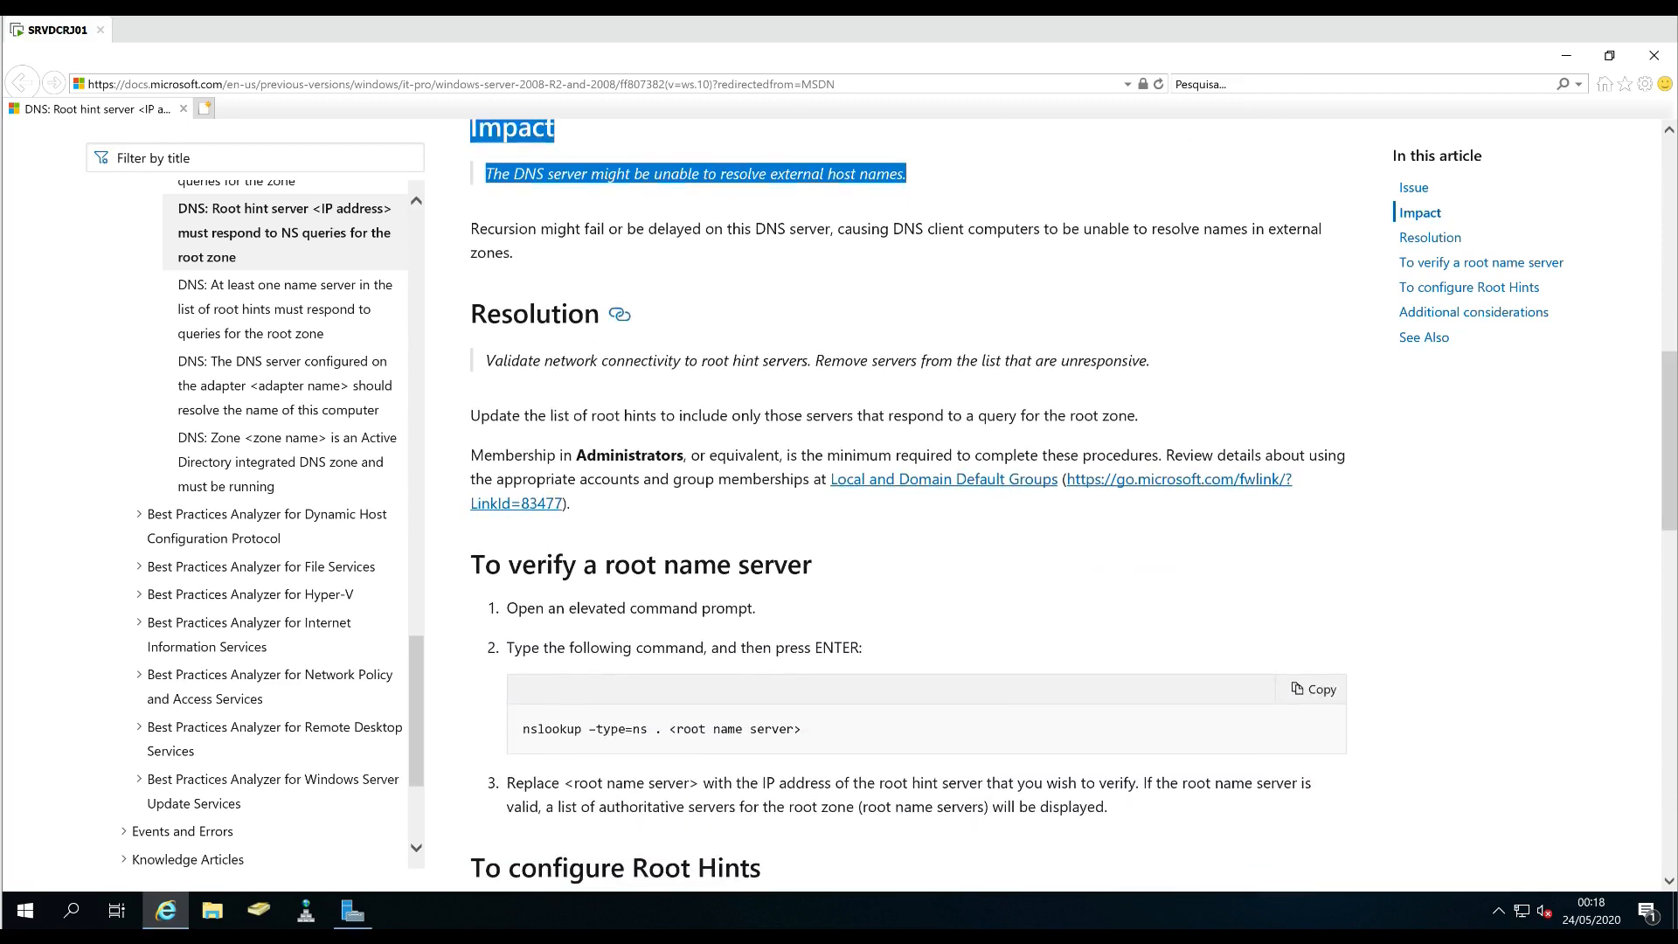
left_click_drag(472, 314, 1040, 504)
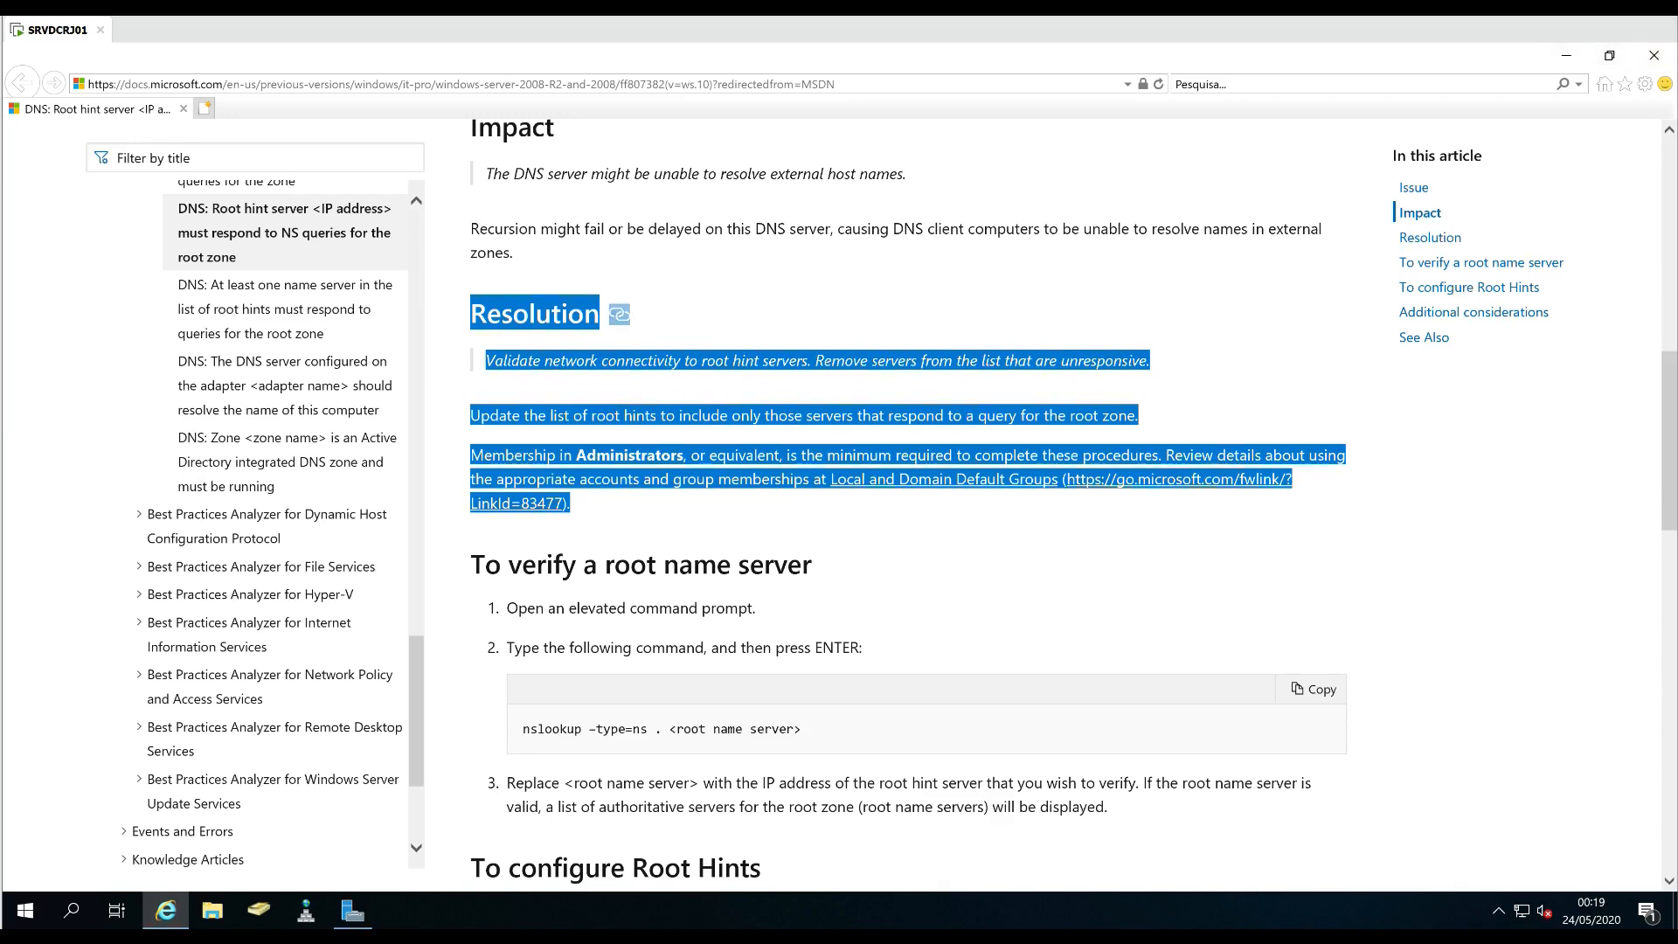
left_click(1653, 55)
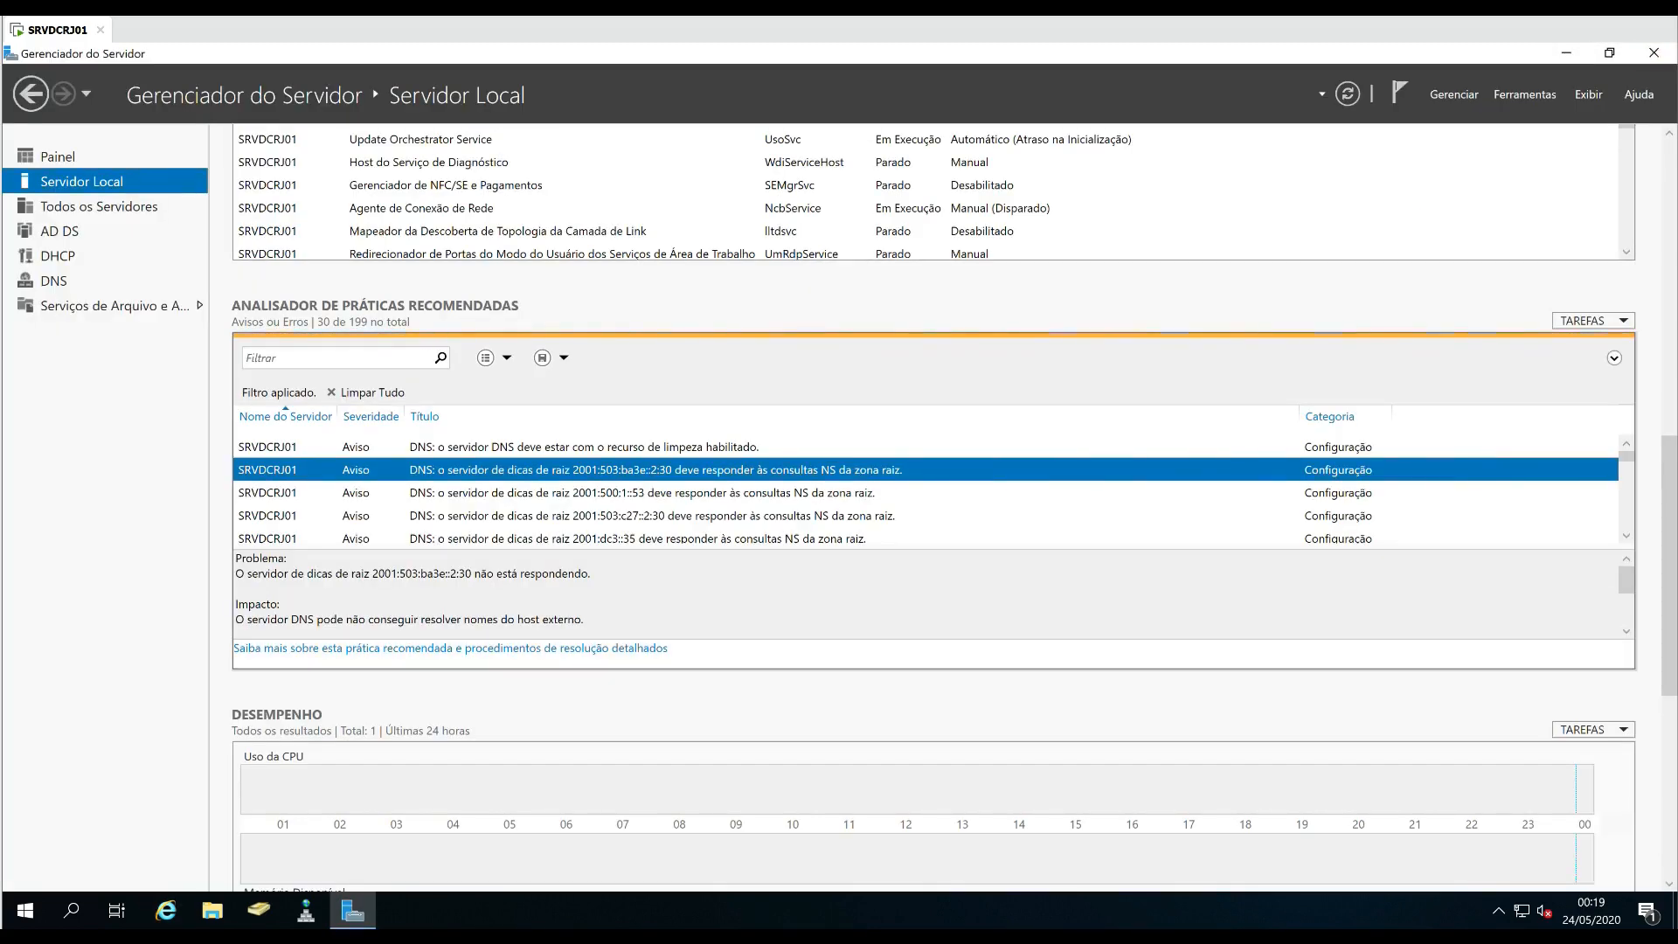
Request a new Best Practices Analyzer scan for the local server.
left_click(1590, 320)
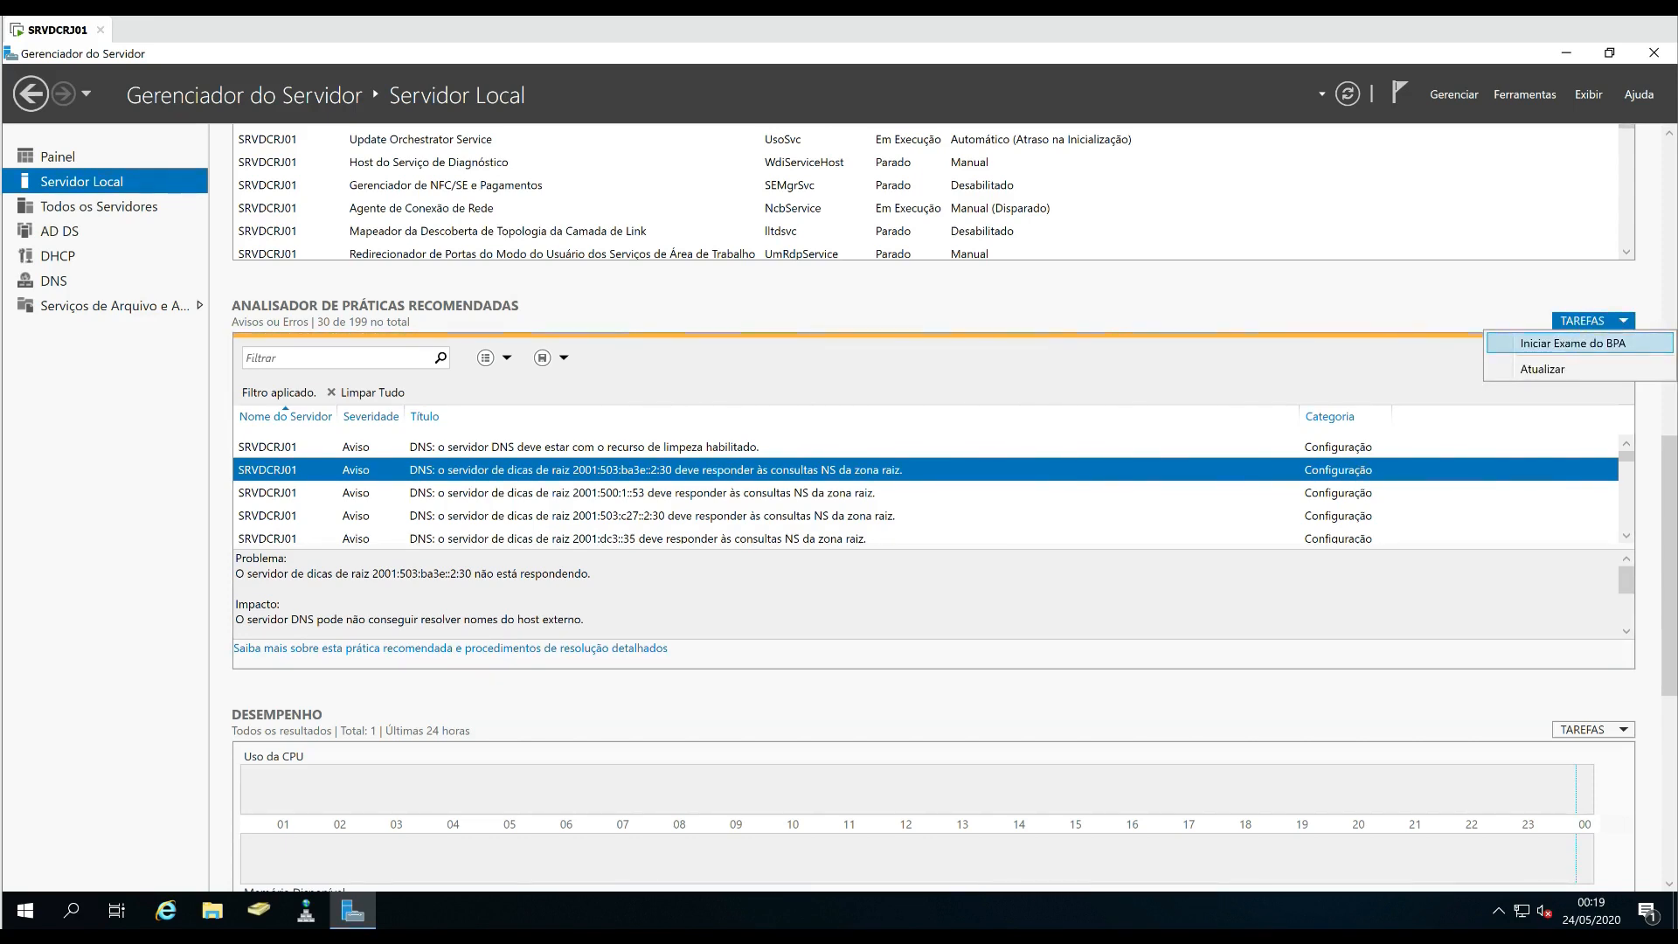
left_click(1572, 342)
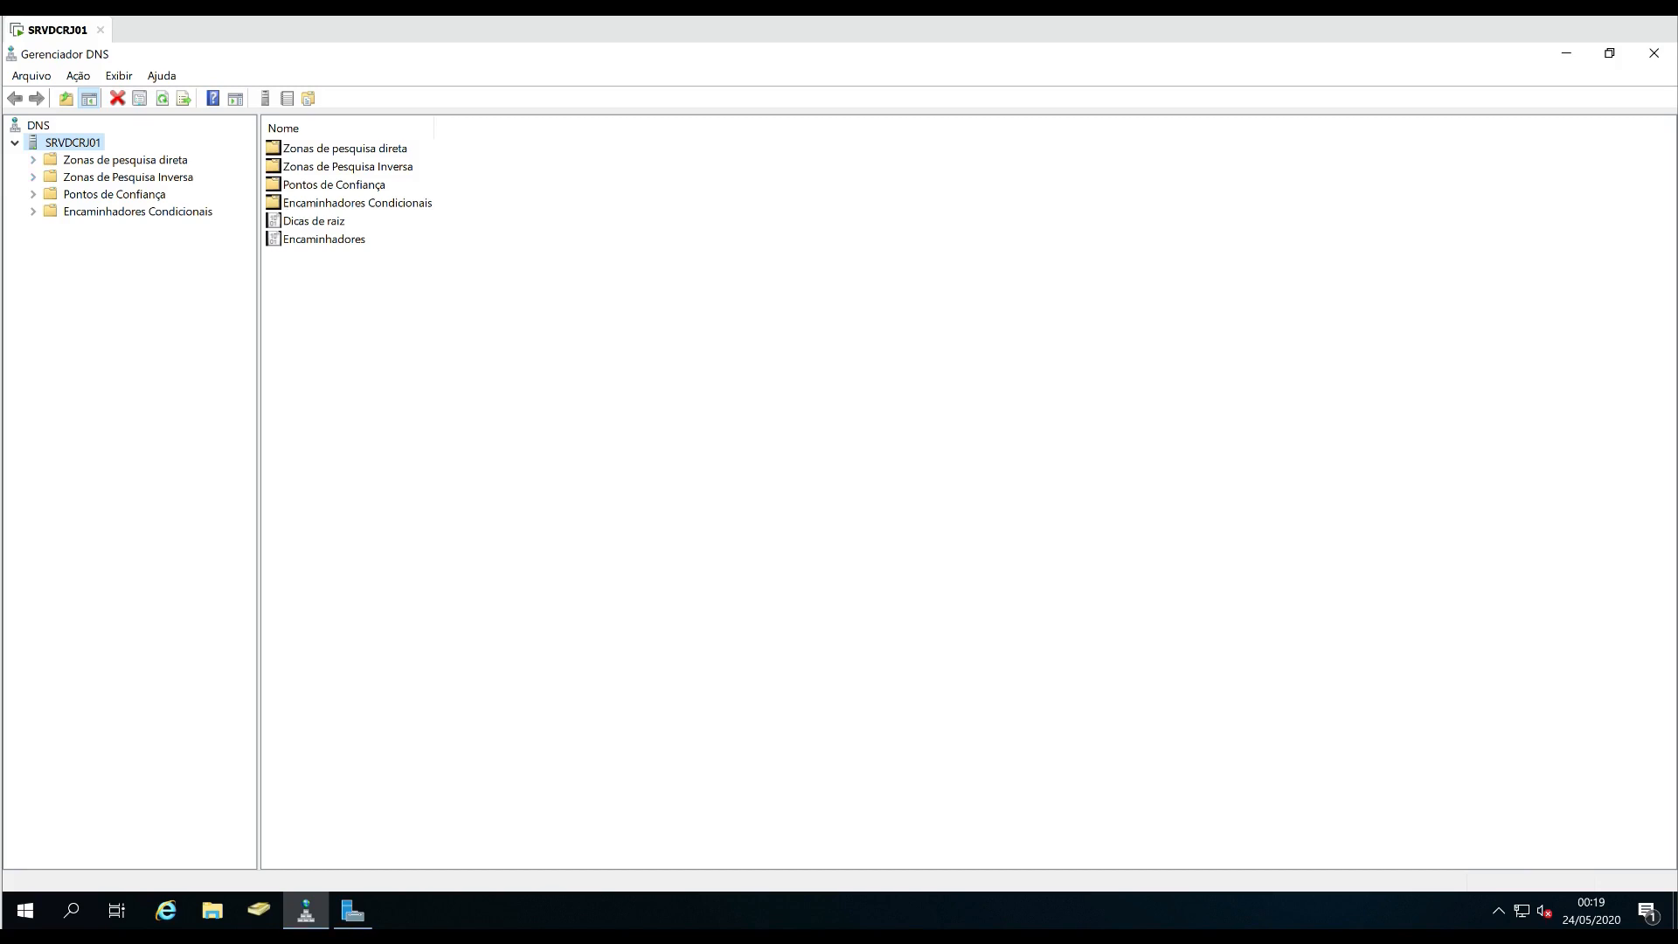
Switch to DNS Manager, open SRVDCRJ01's forwarder properties, and select the 1.1.1.1 entry.
right_click(67, 143)
left_click(541, 297)
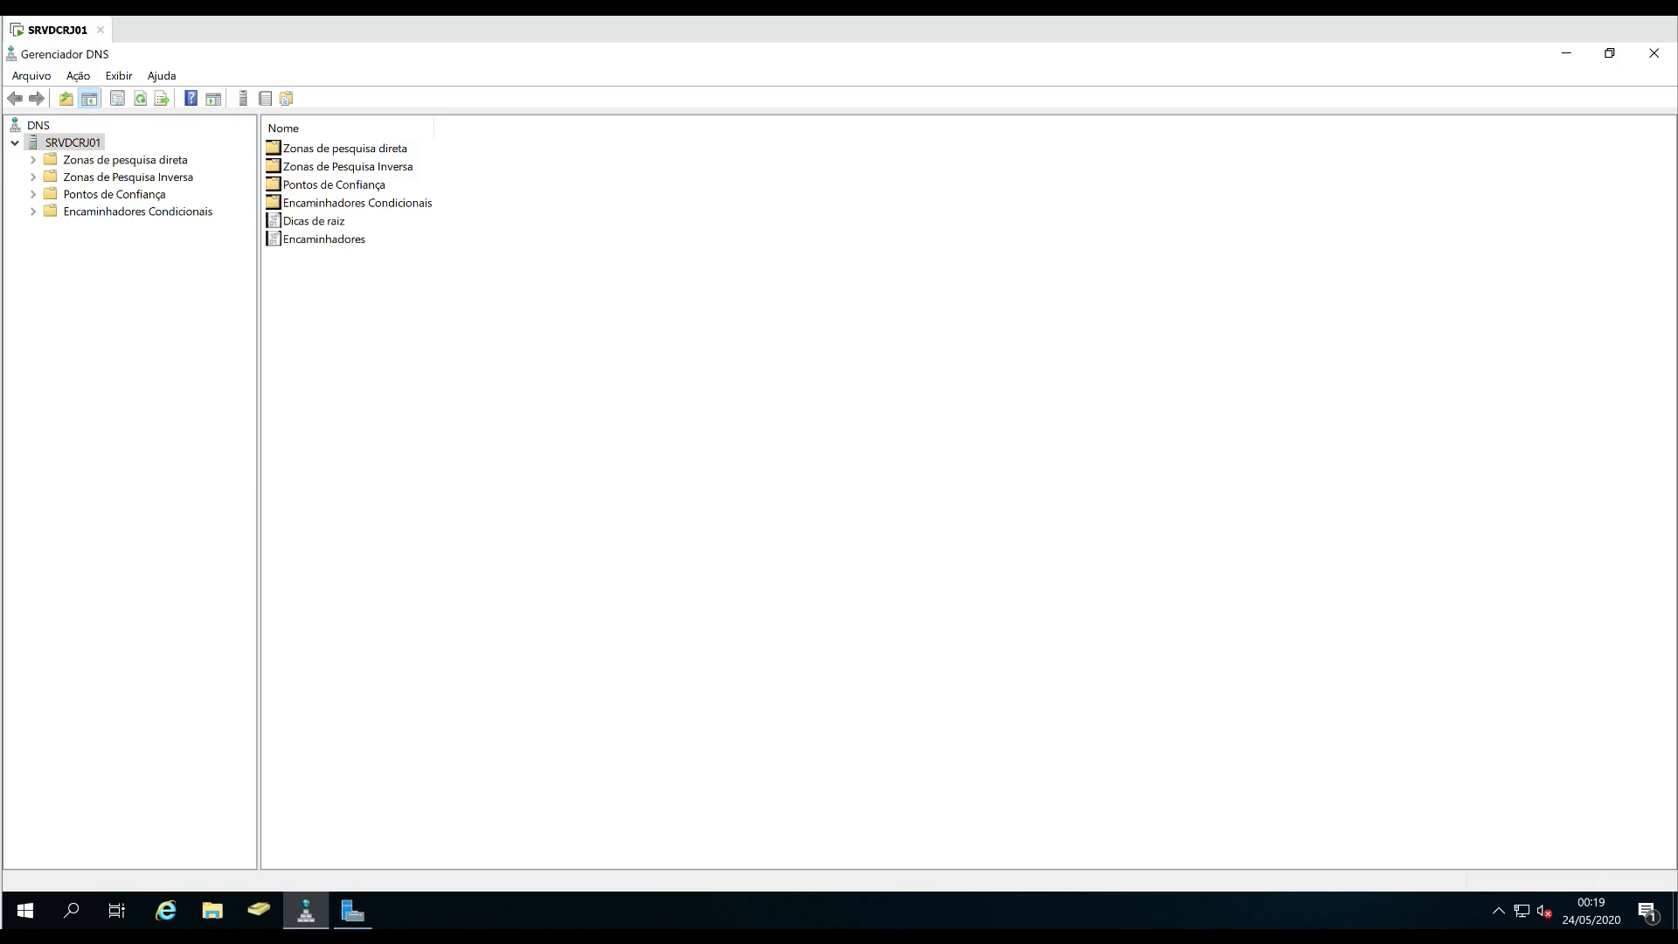
right_click(72, 140)
left_click(131, 455)
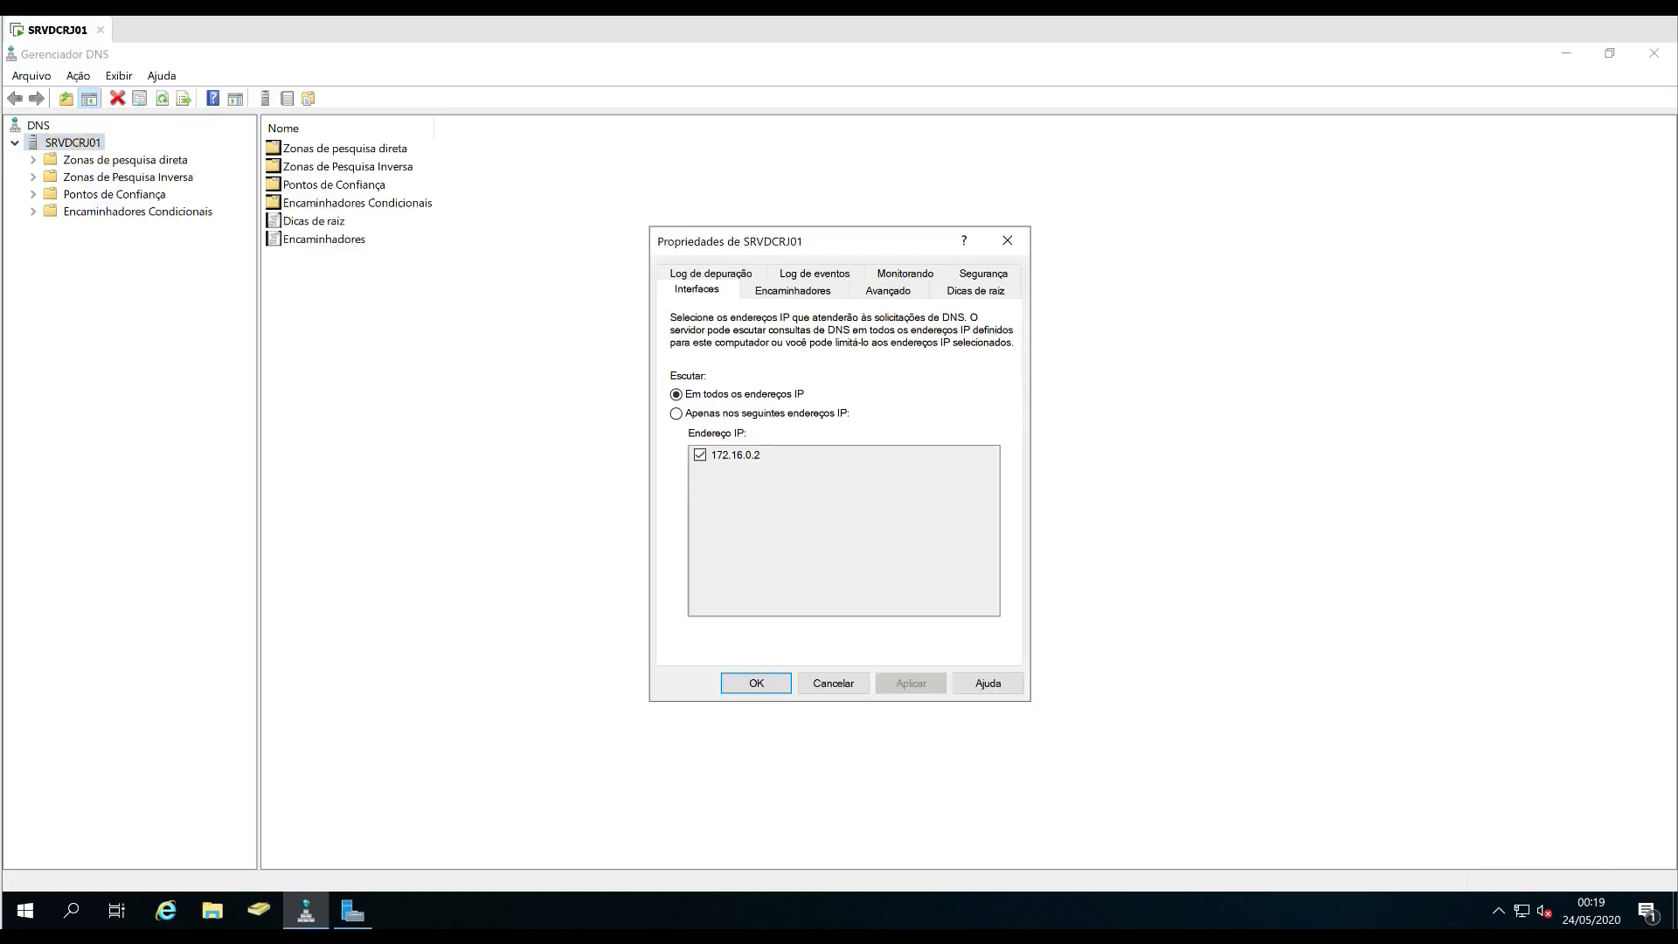
left_click_drag(810, 246, 847, 218)
left_click(793, 290)
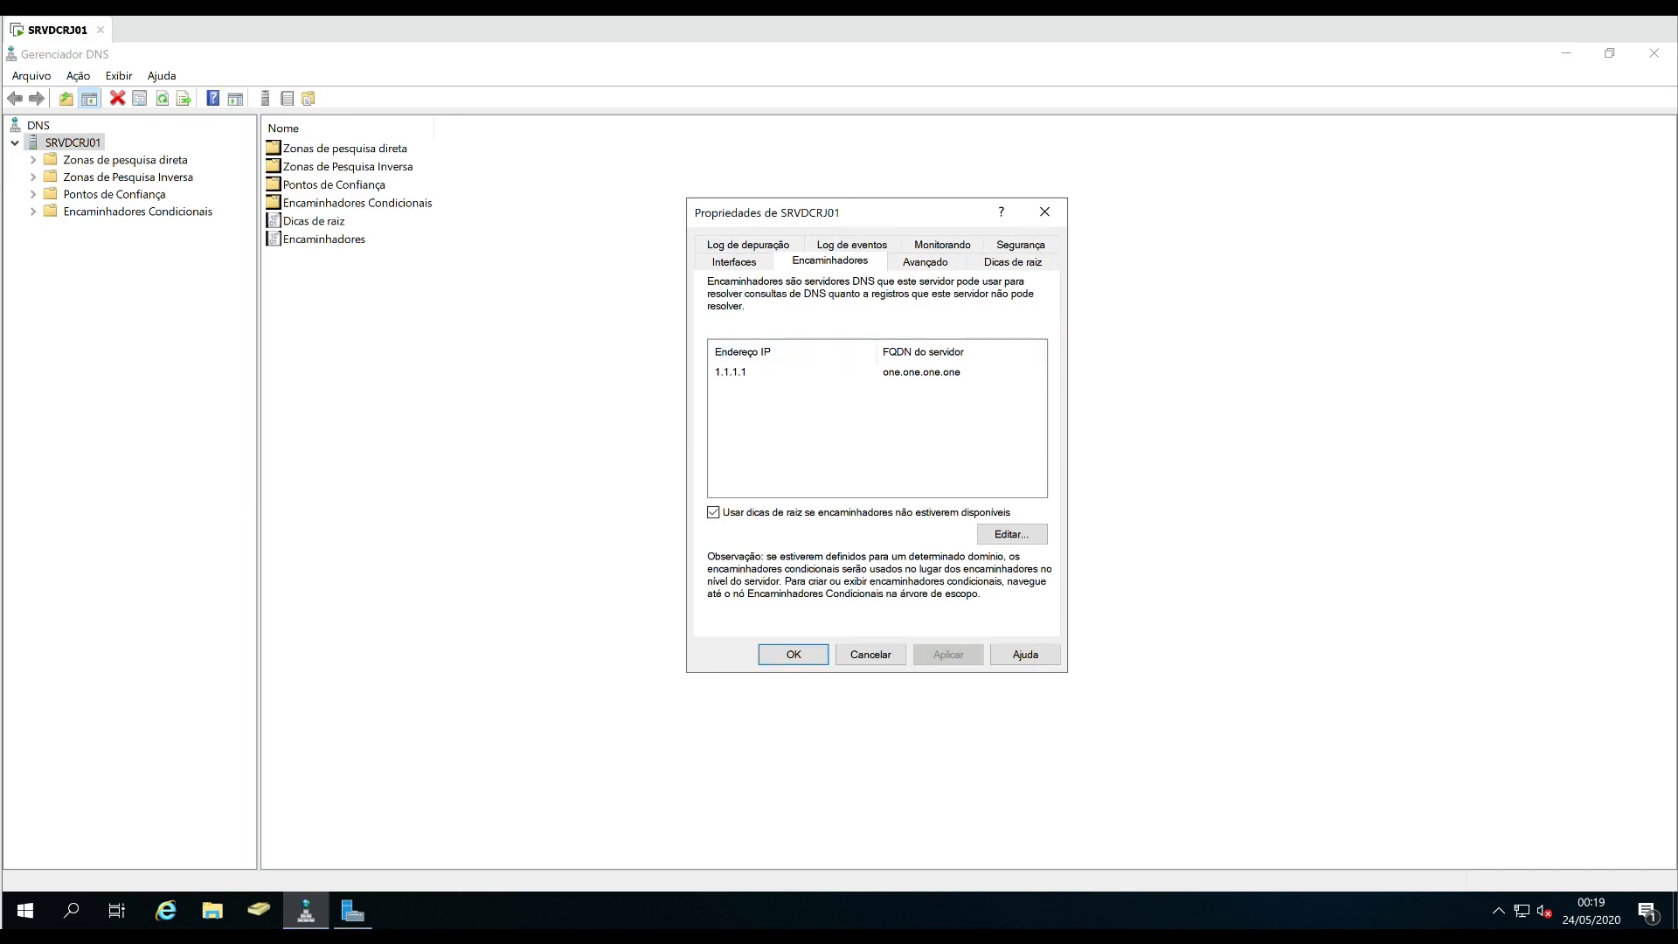
left_click_drag(856, 213, 835, 150)
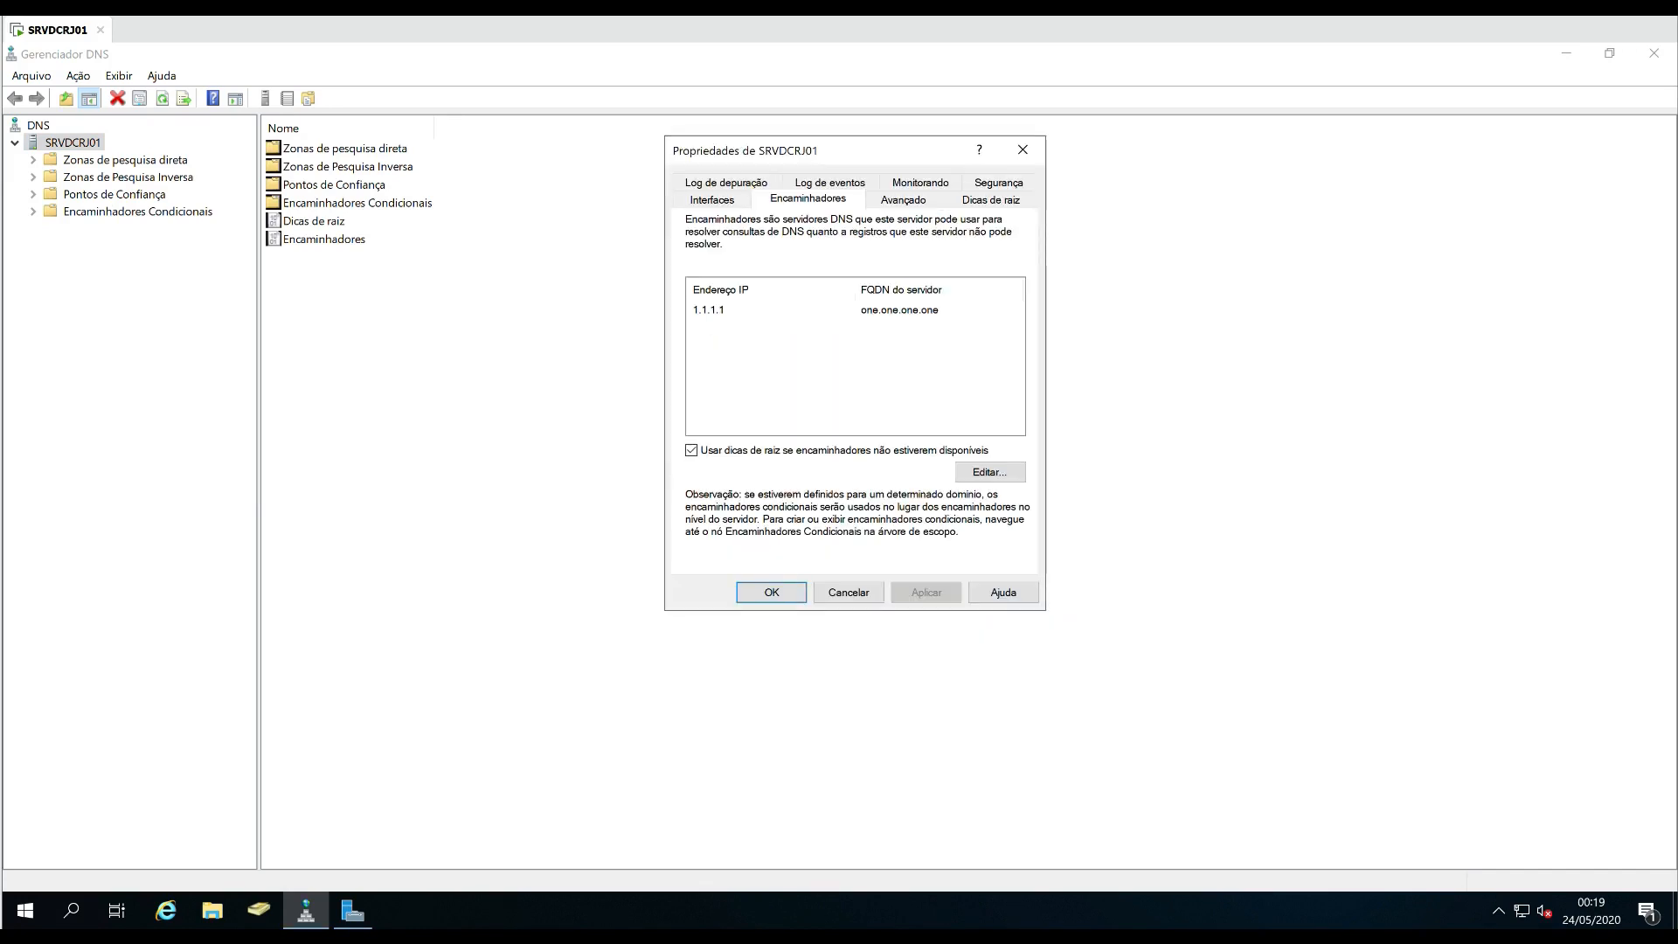
left_click_drag(835, 150, 843, 174)
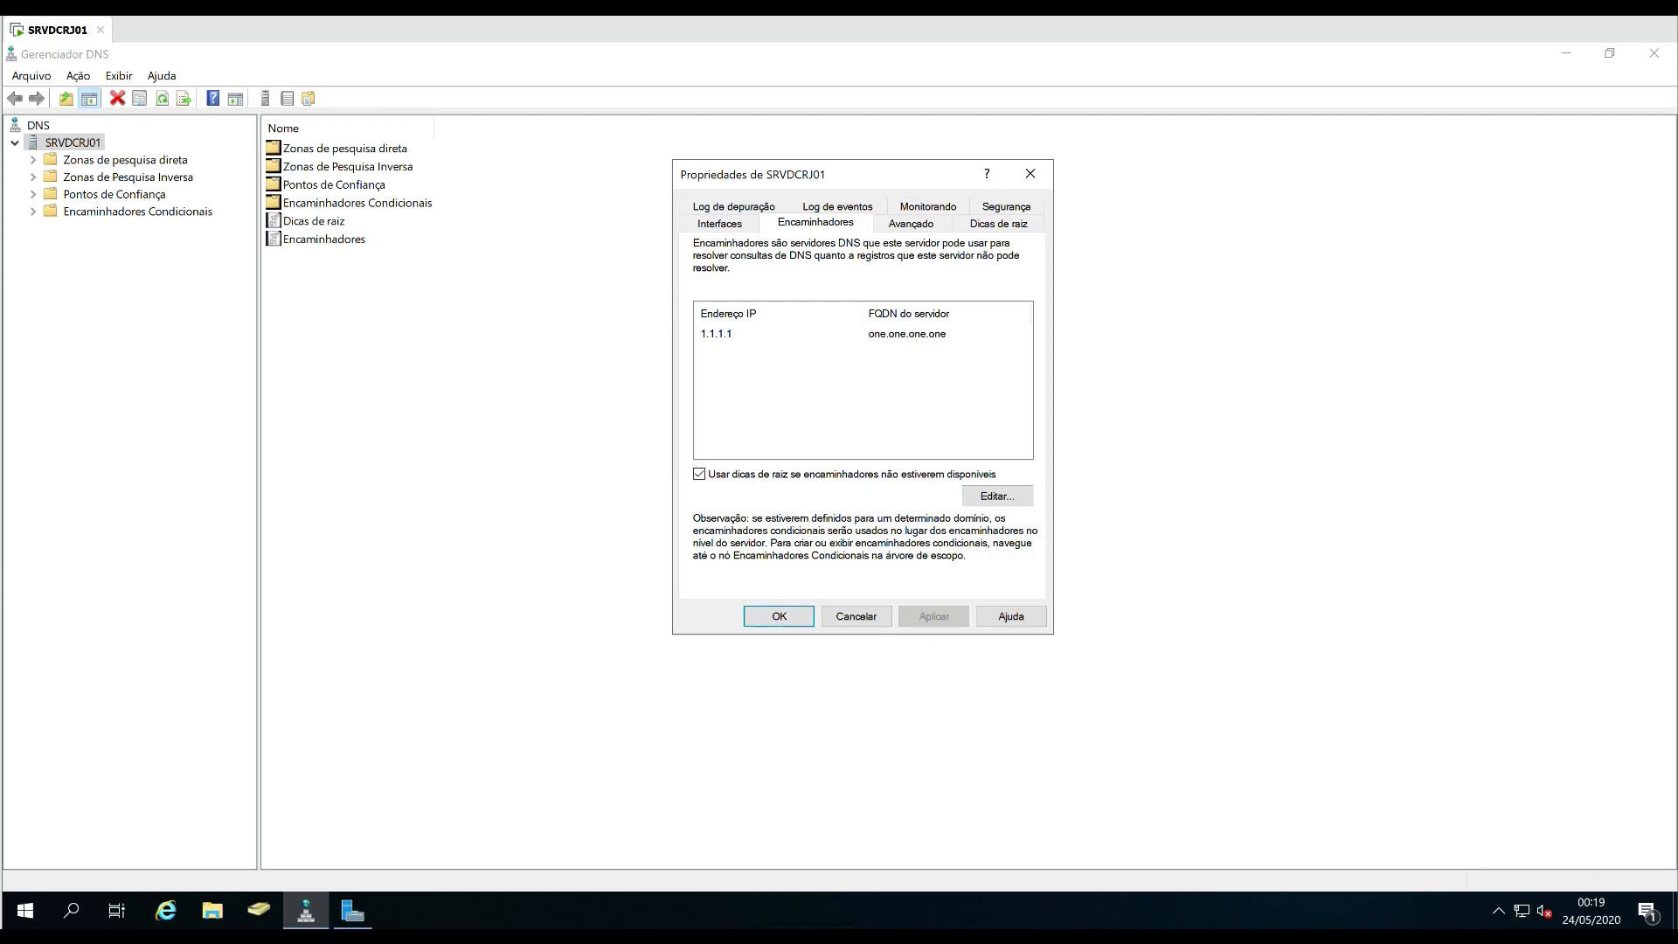
left_click(719, 334)
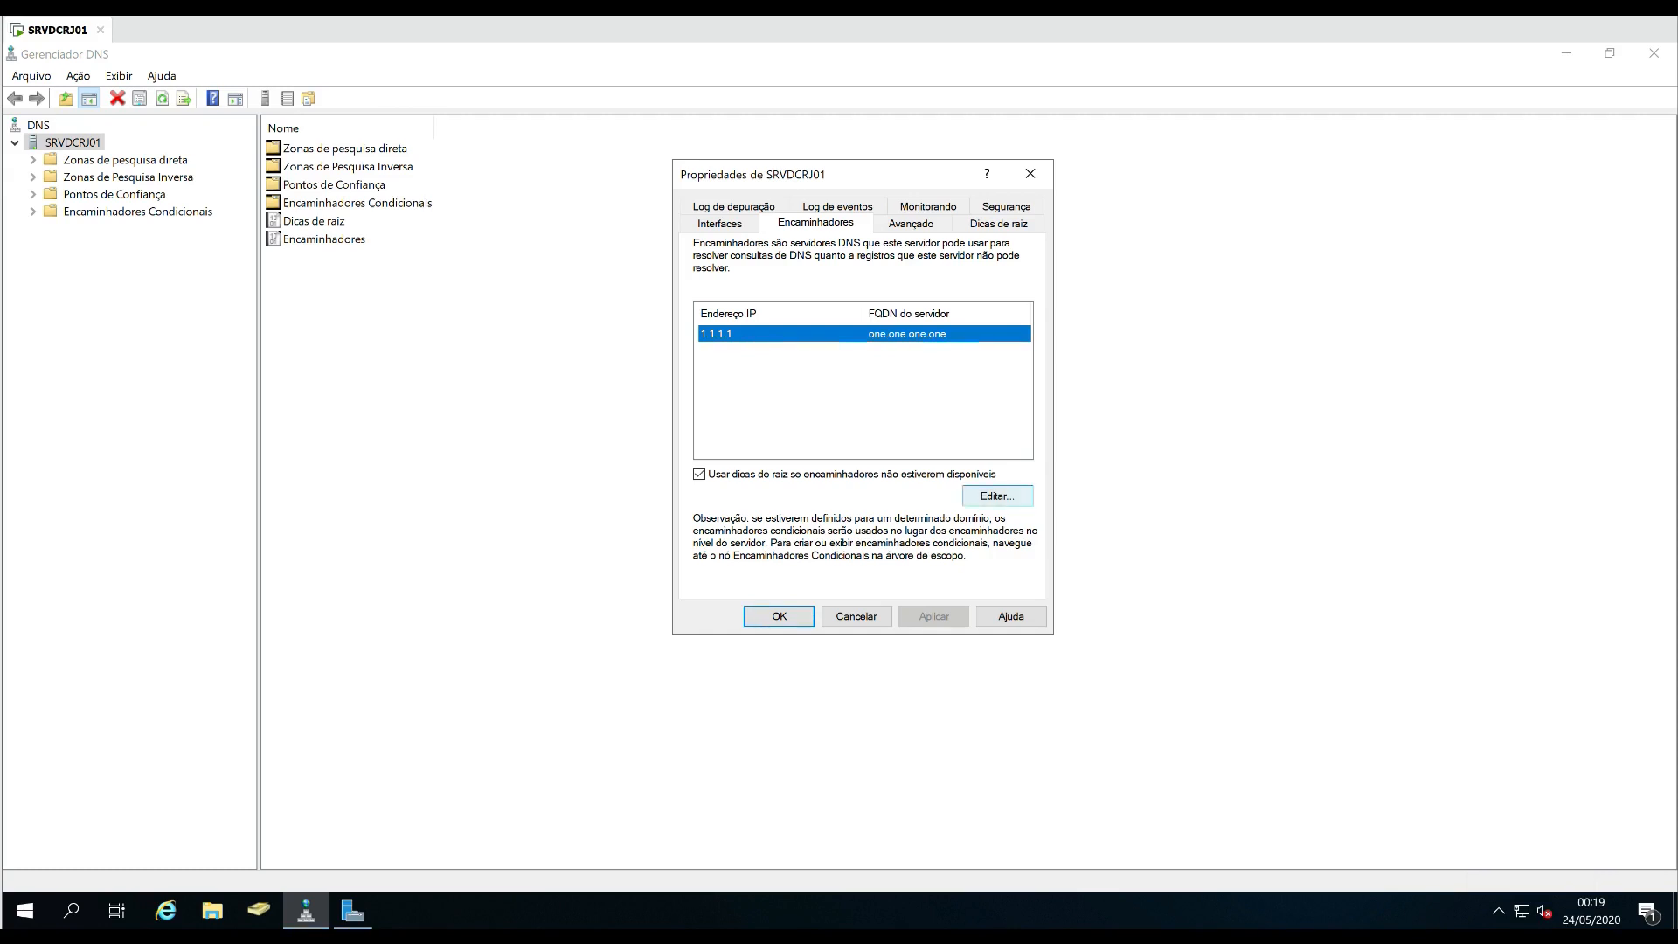
left_click_drag(847, 173, 874, 175)
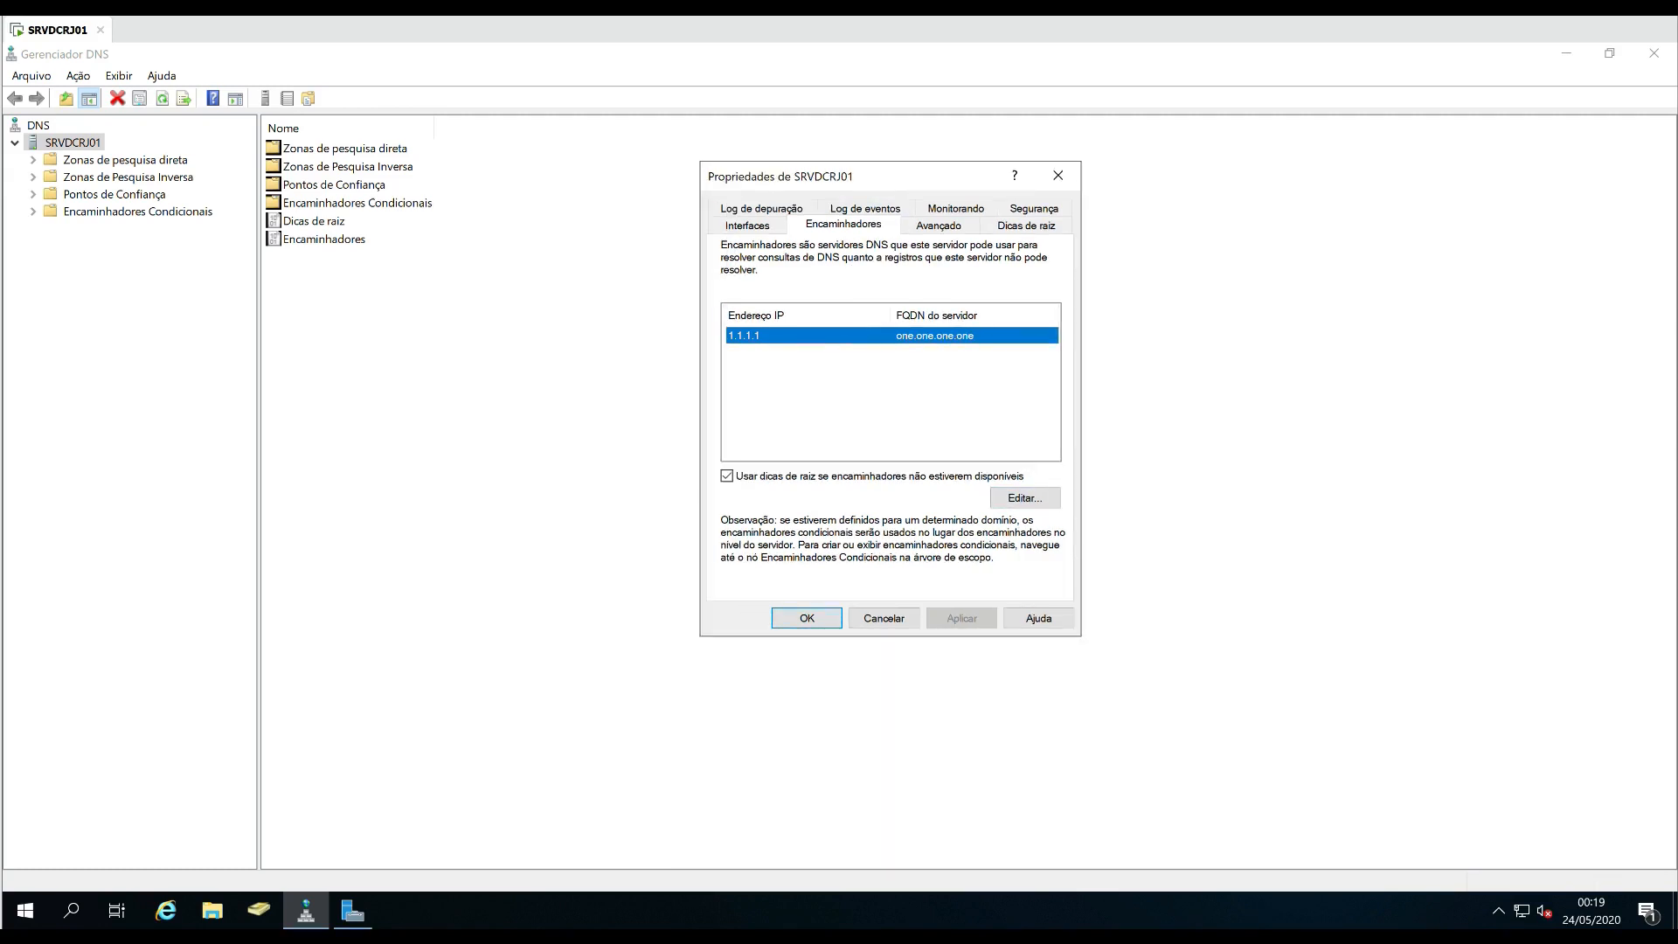
Add 208.67.222.222 and 8.8.8.8 to SRVDCRJ01's list of DNS forwarders.
left_click(1024, 497)
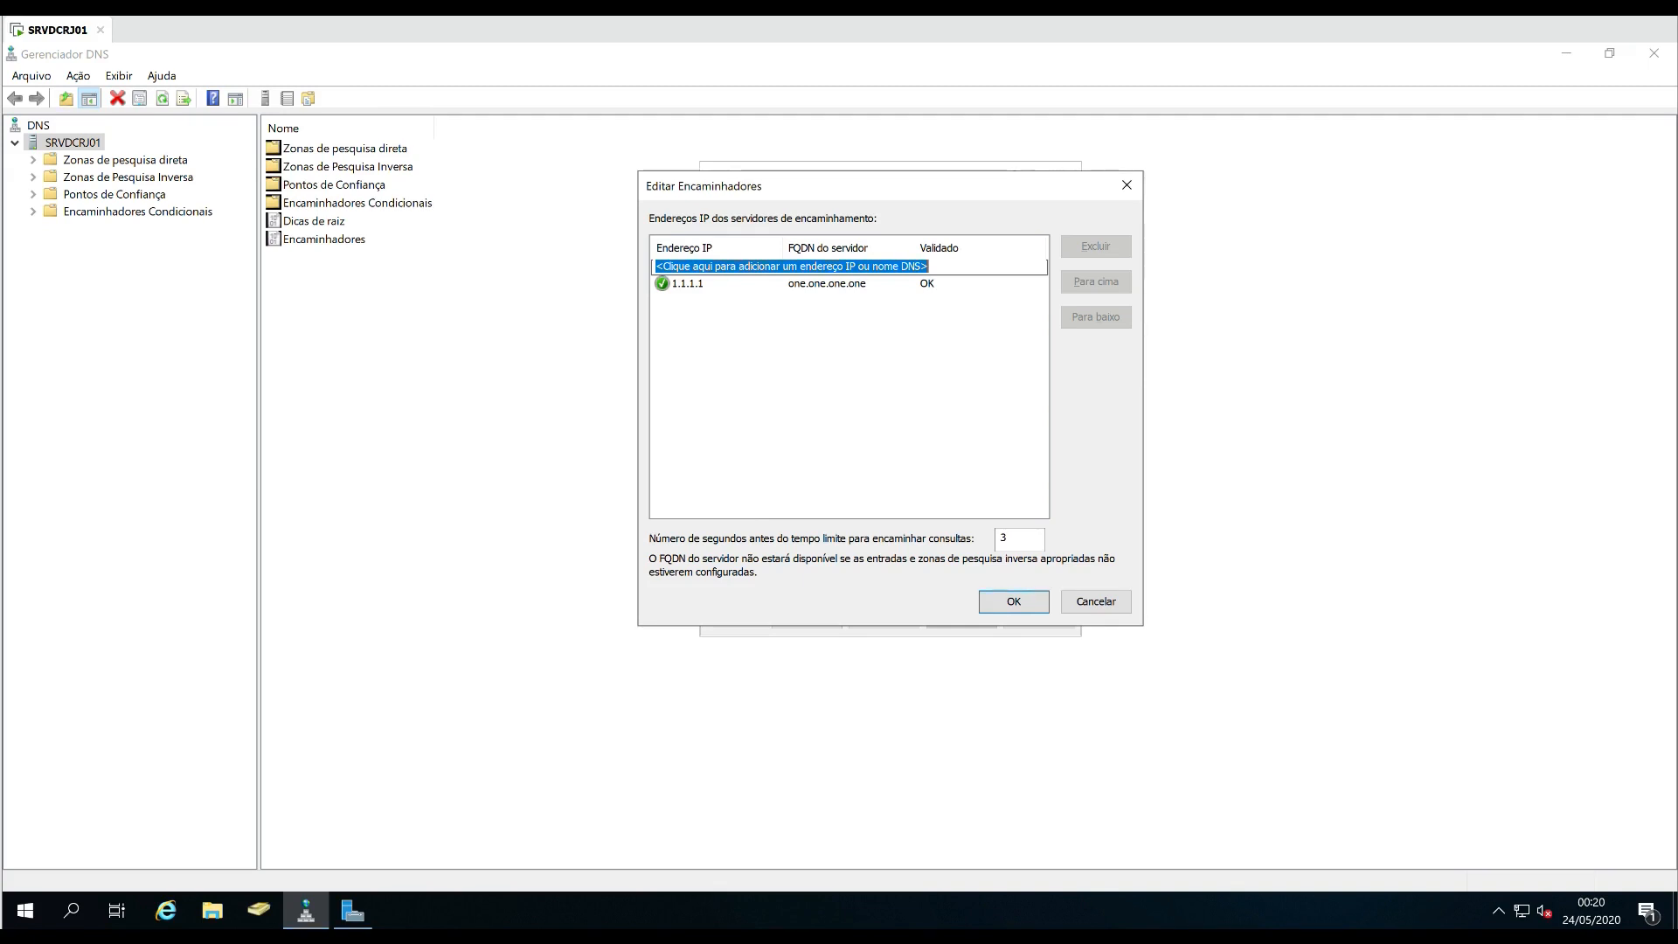
type("208")
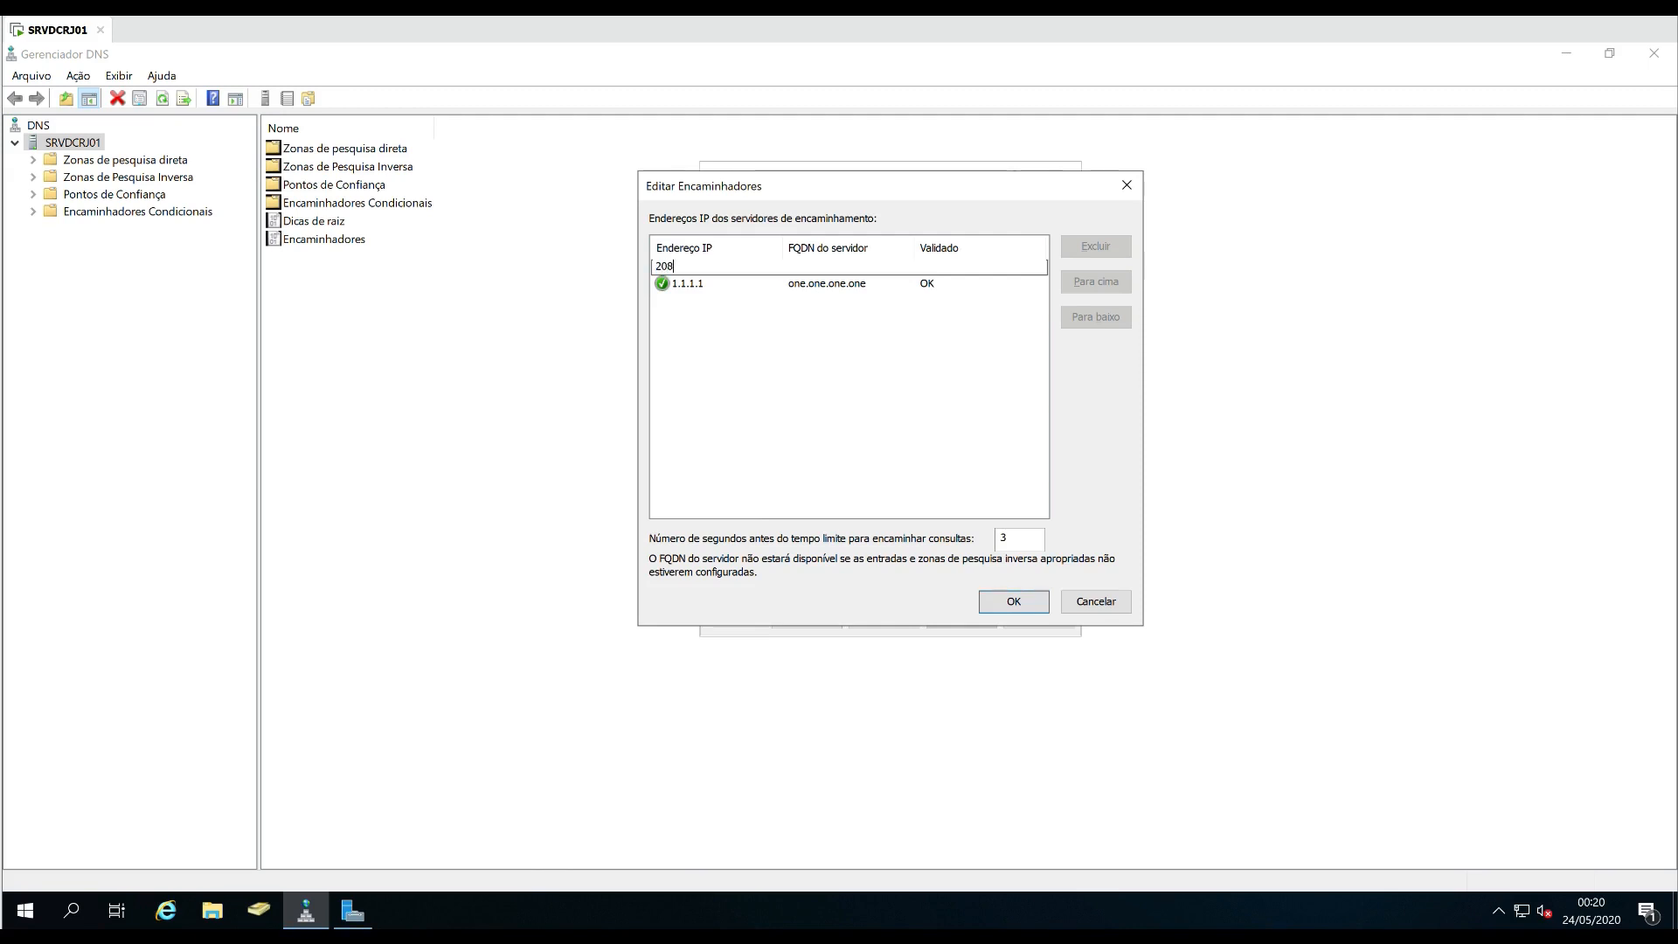
type(".67")
type(".1")
type("222")
type(".222")
key("Return")
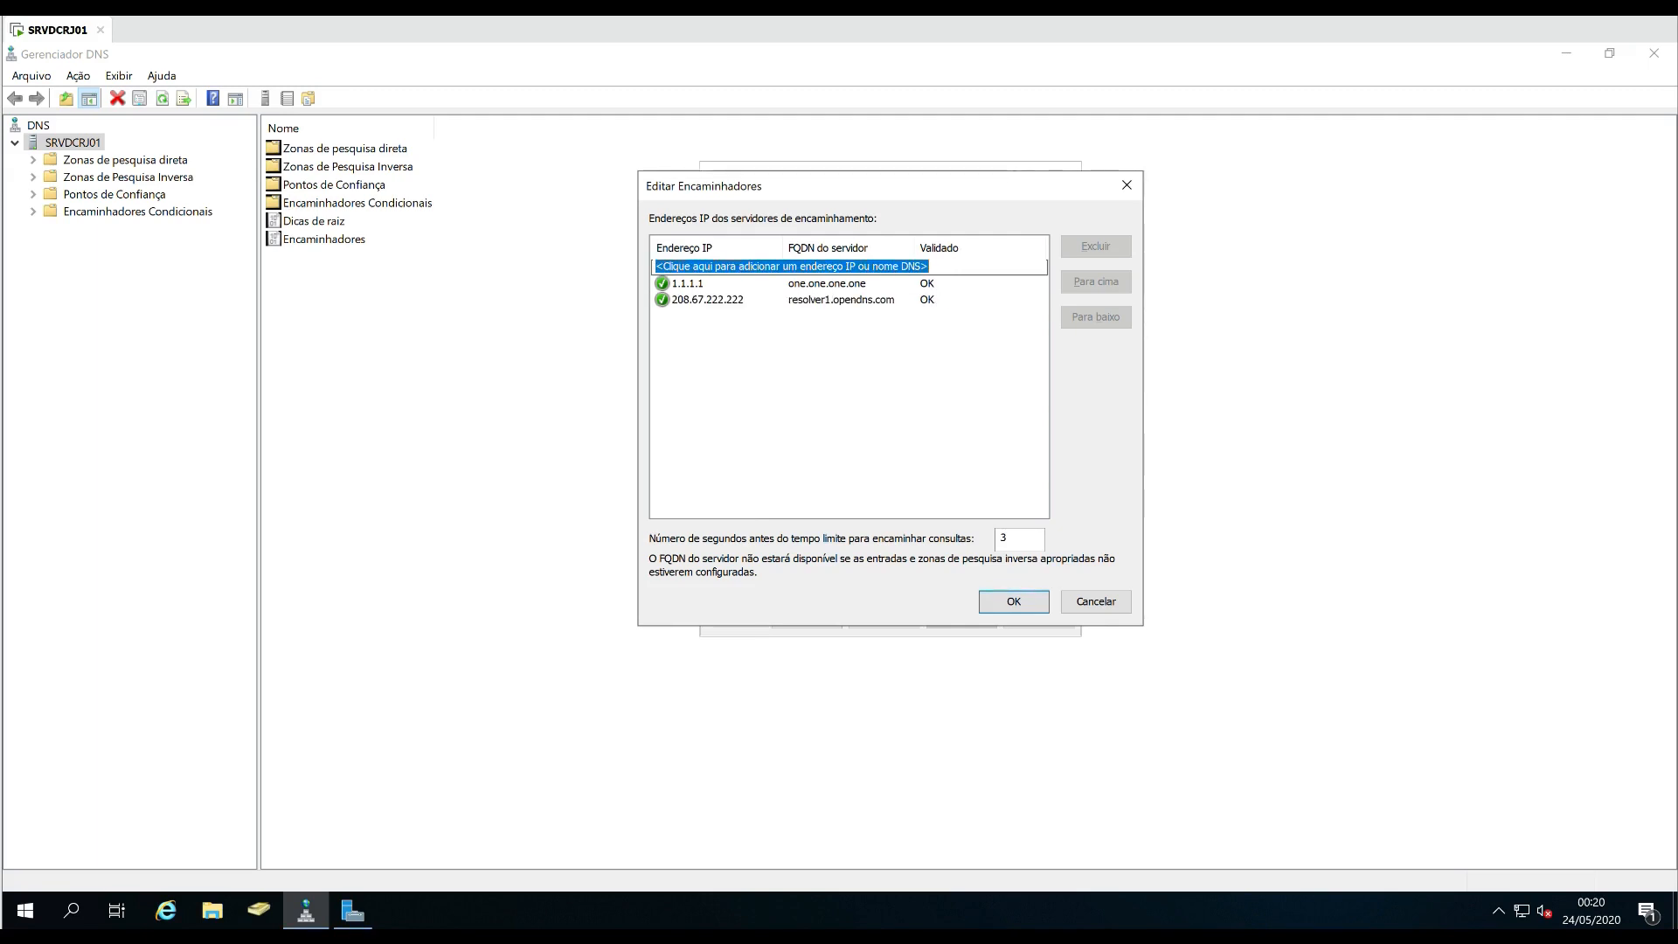
type("8.8.8.8")
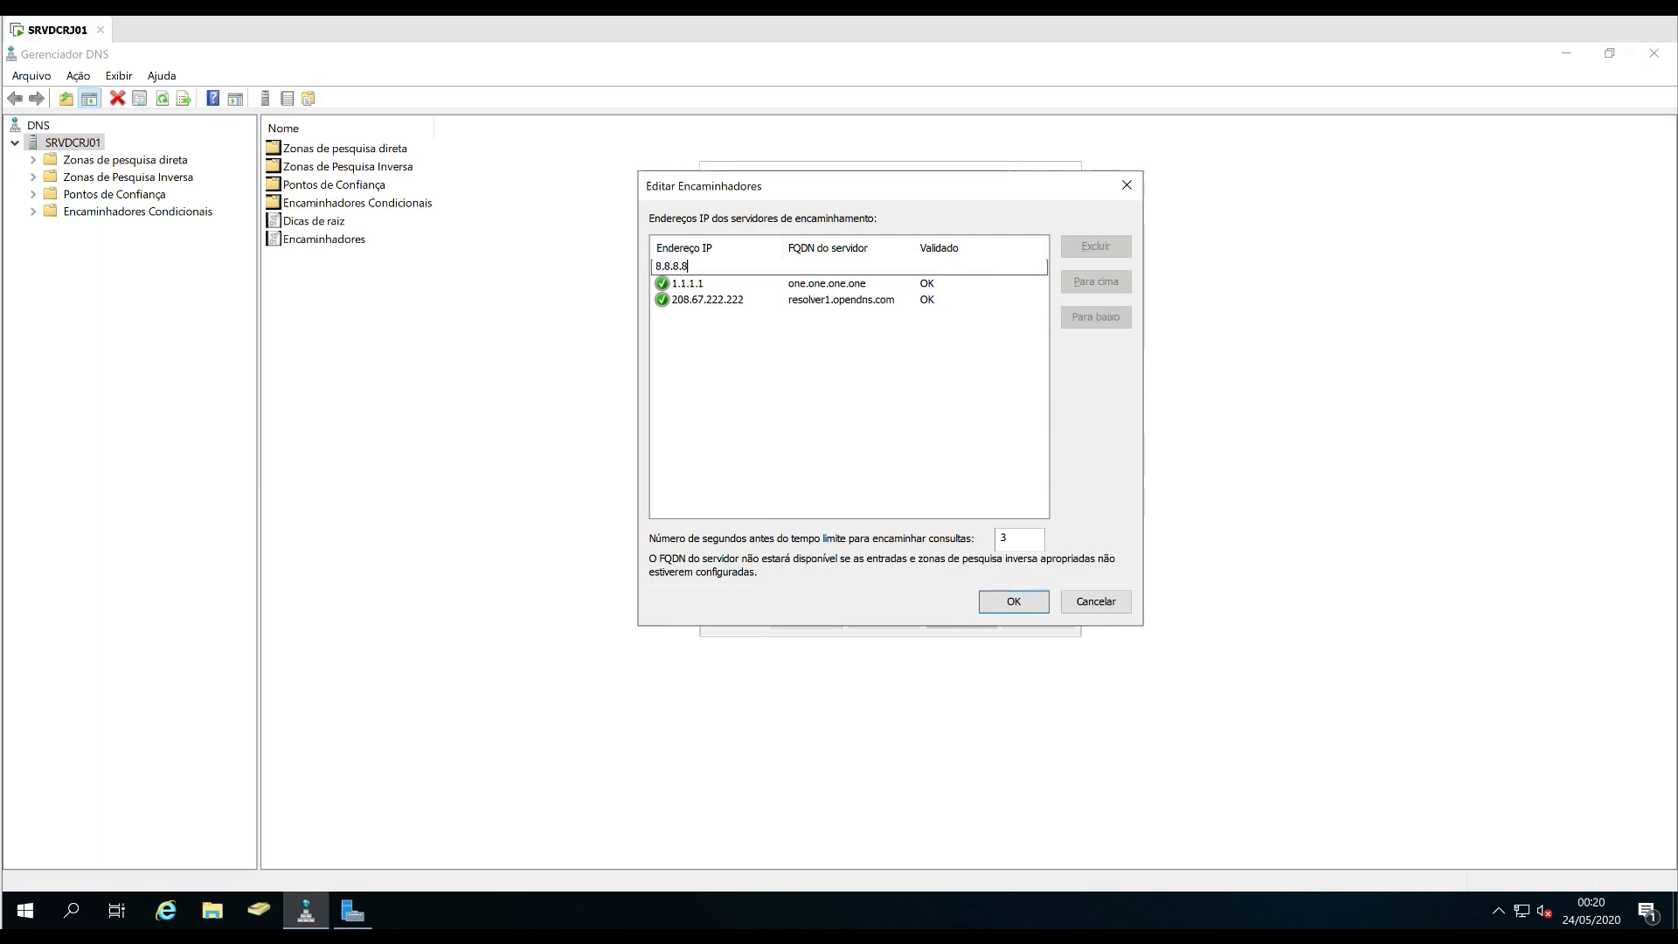
key("Return")
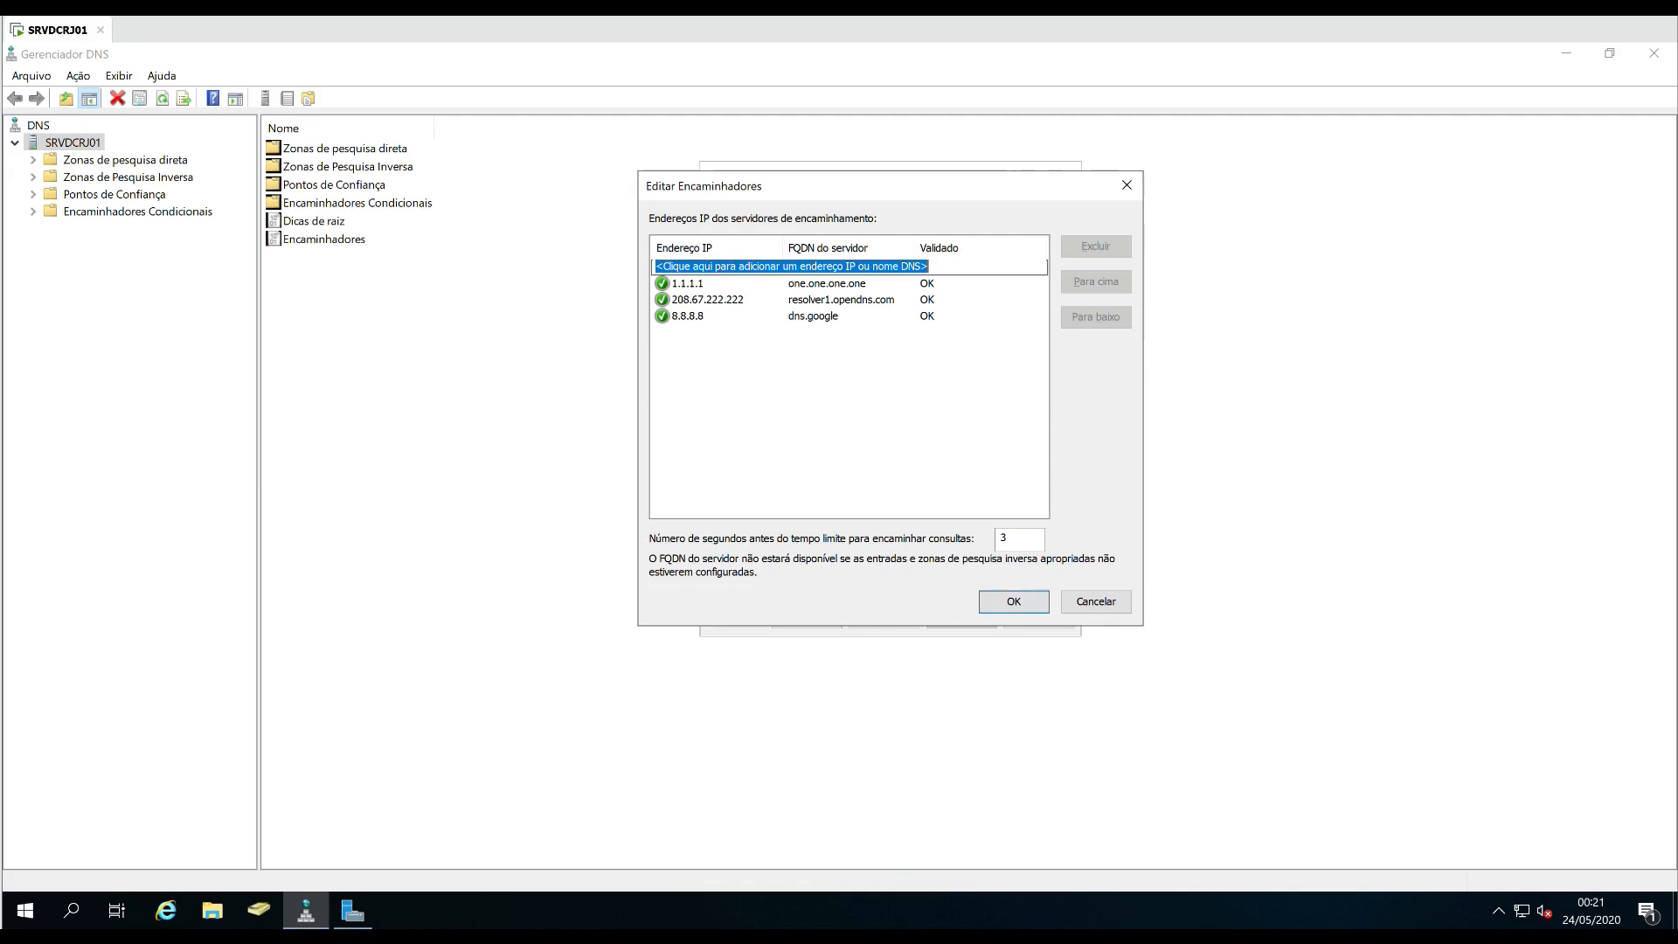
Move forwarder 208.67.222.222 above 1.1.1.1 in the forwarder order and confirm the edited list.
left_click(707, 300)
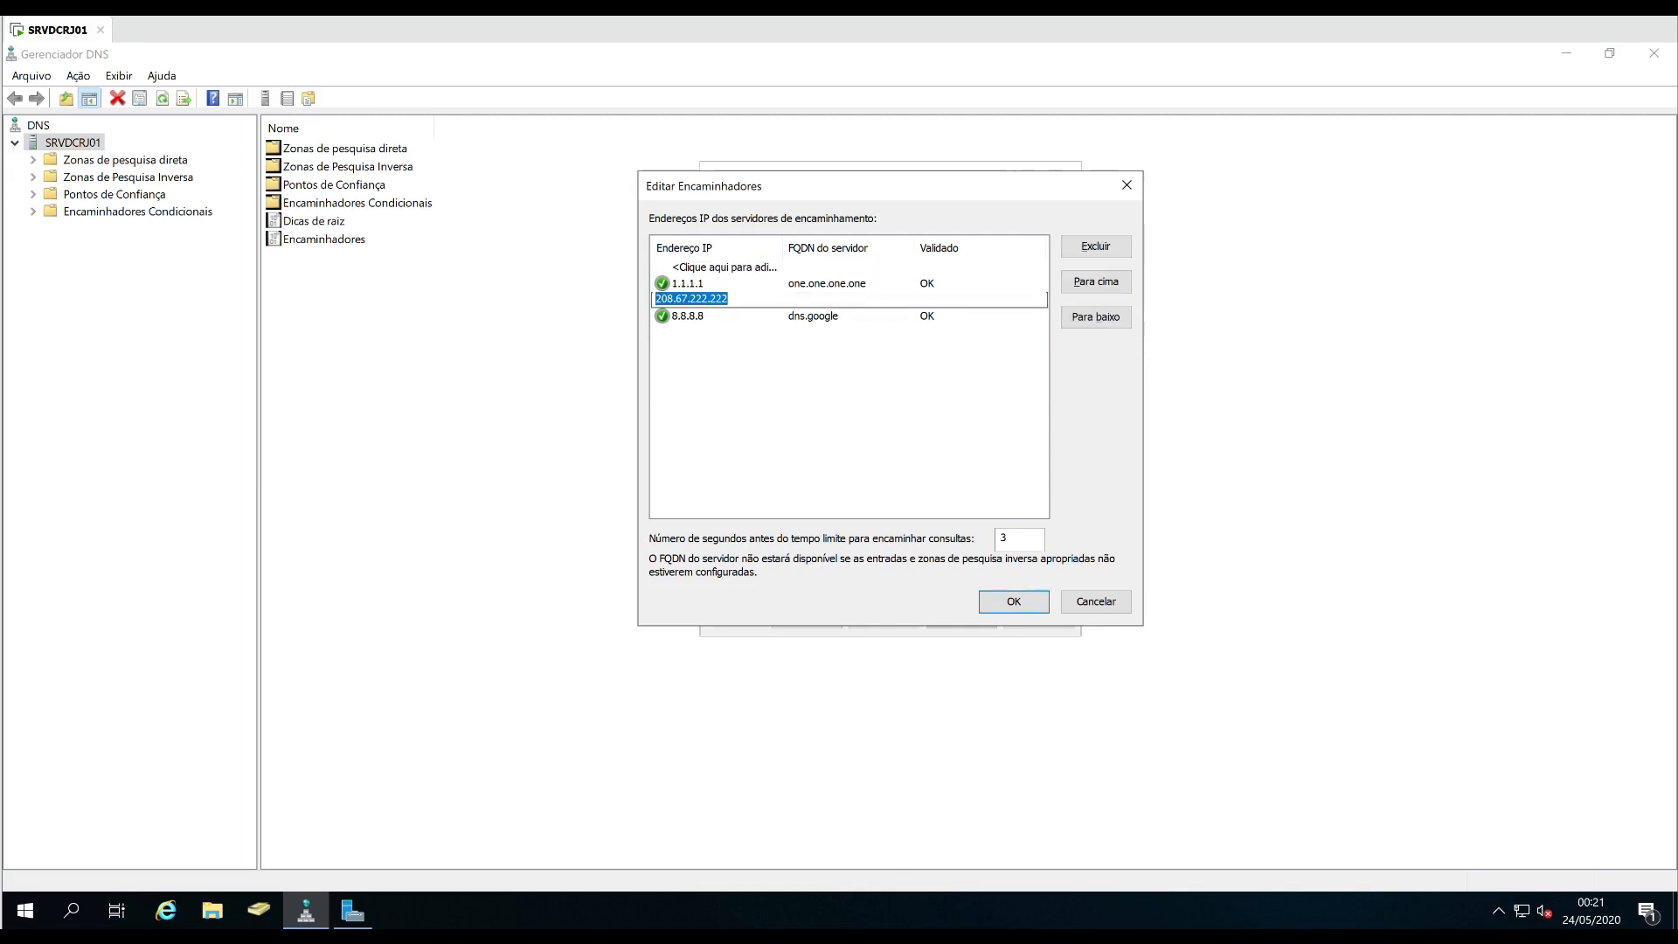
left_click(1096, 281)
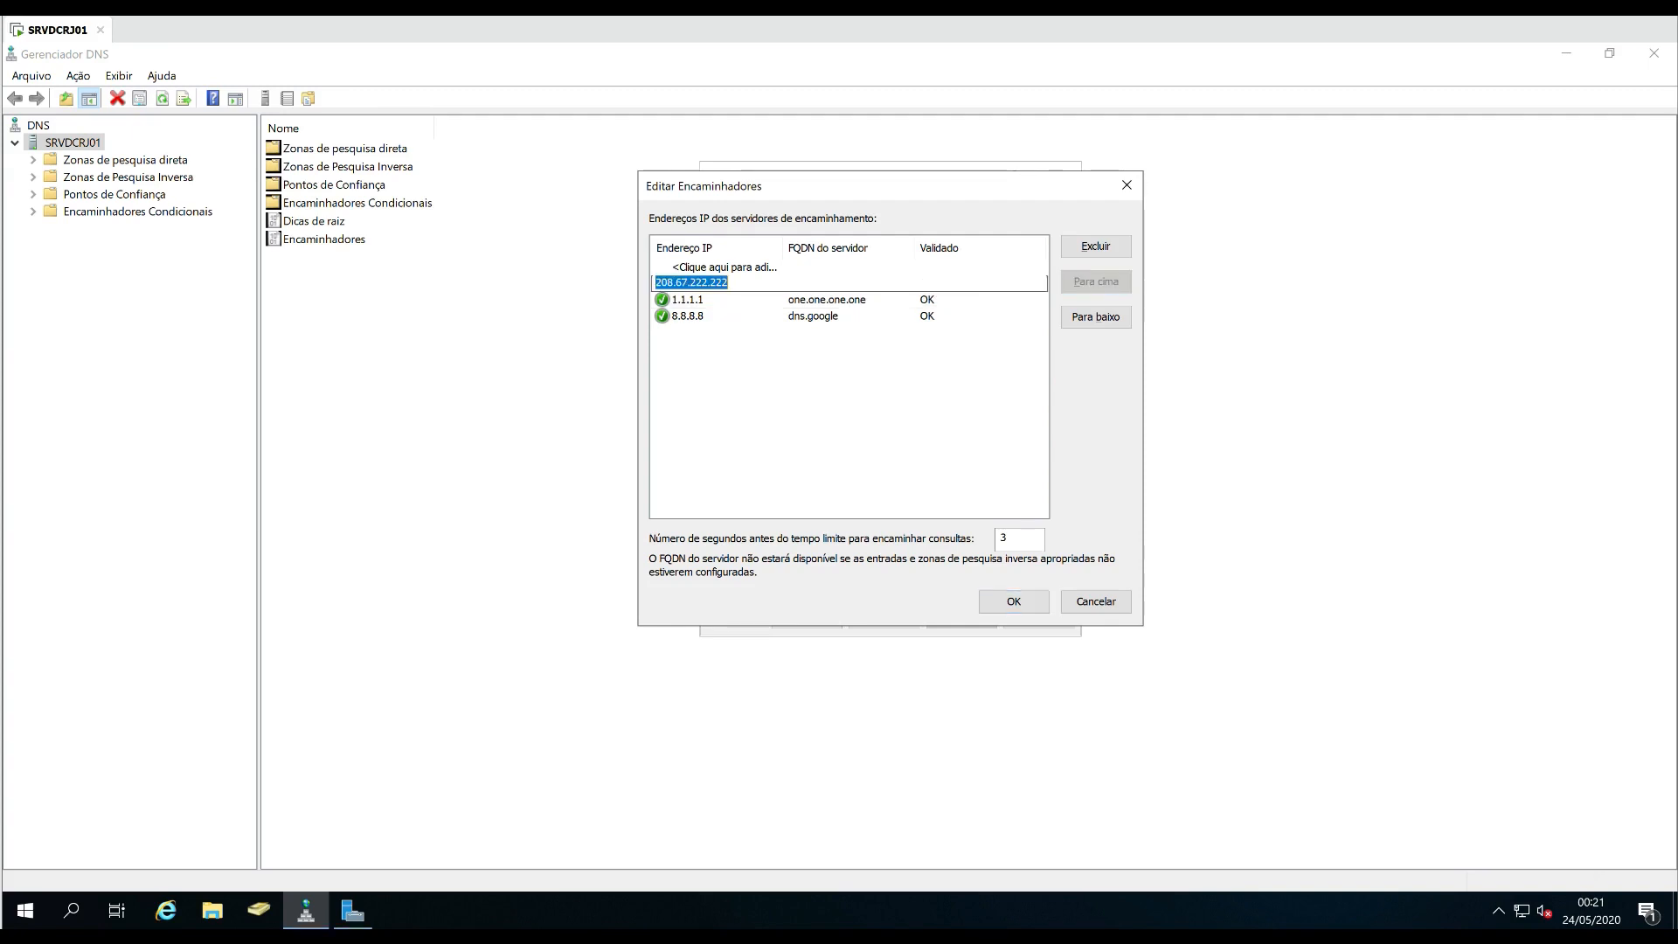
left_click(724, 268)
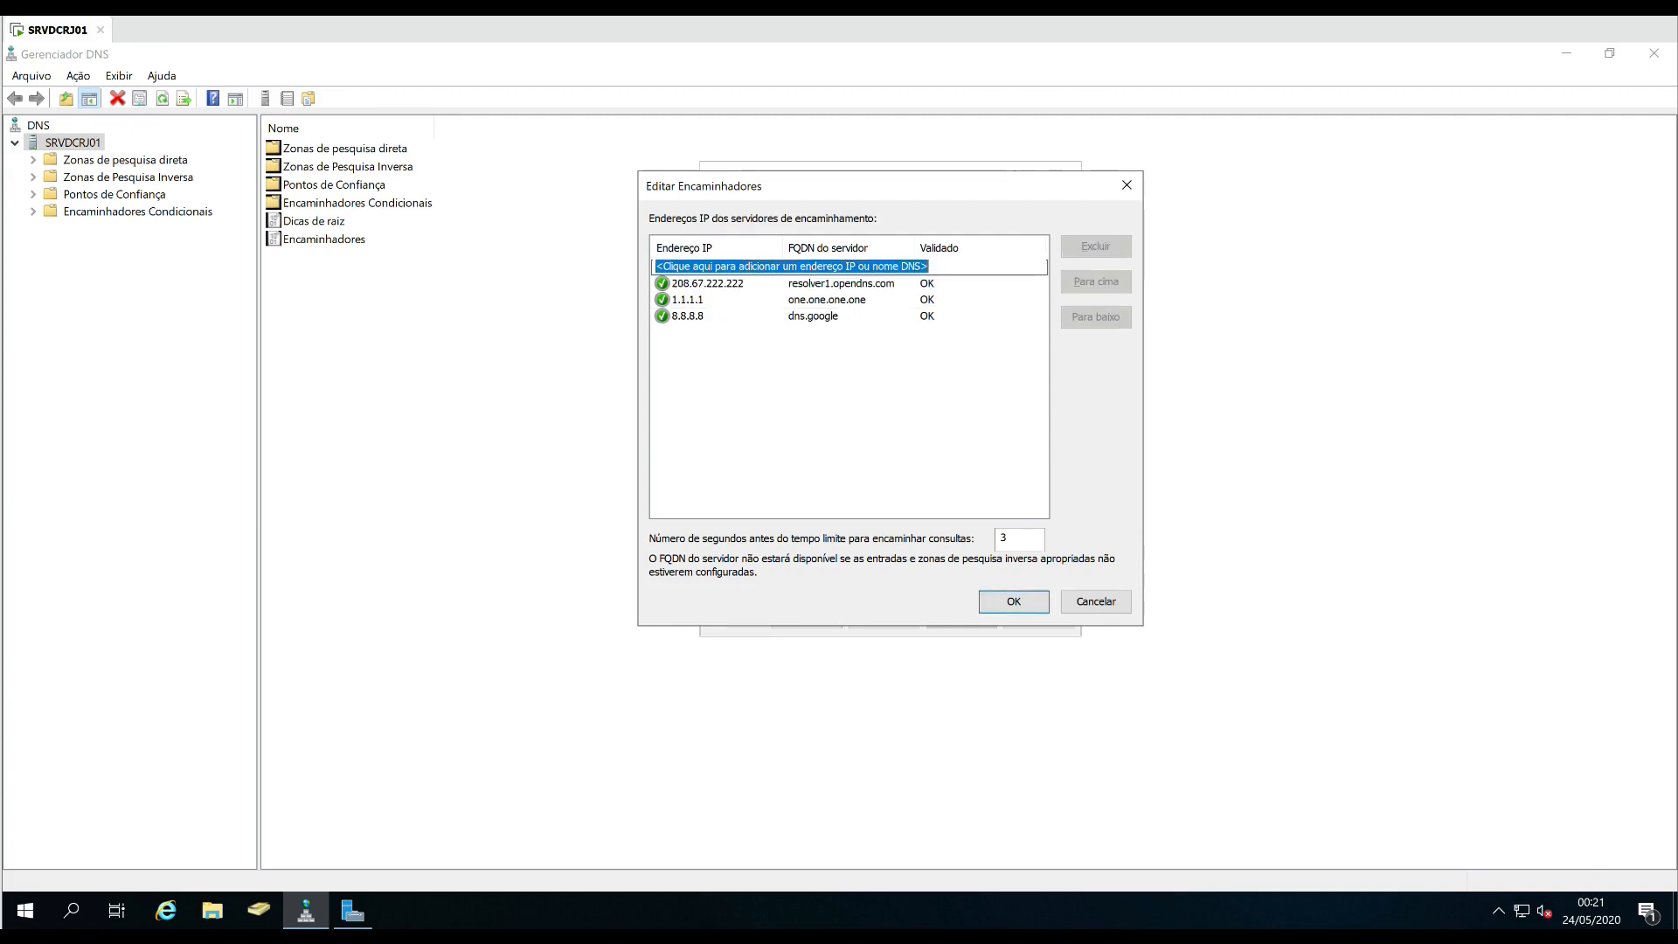
key("Tab")
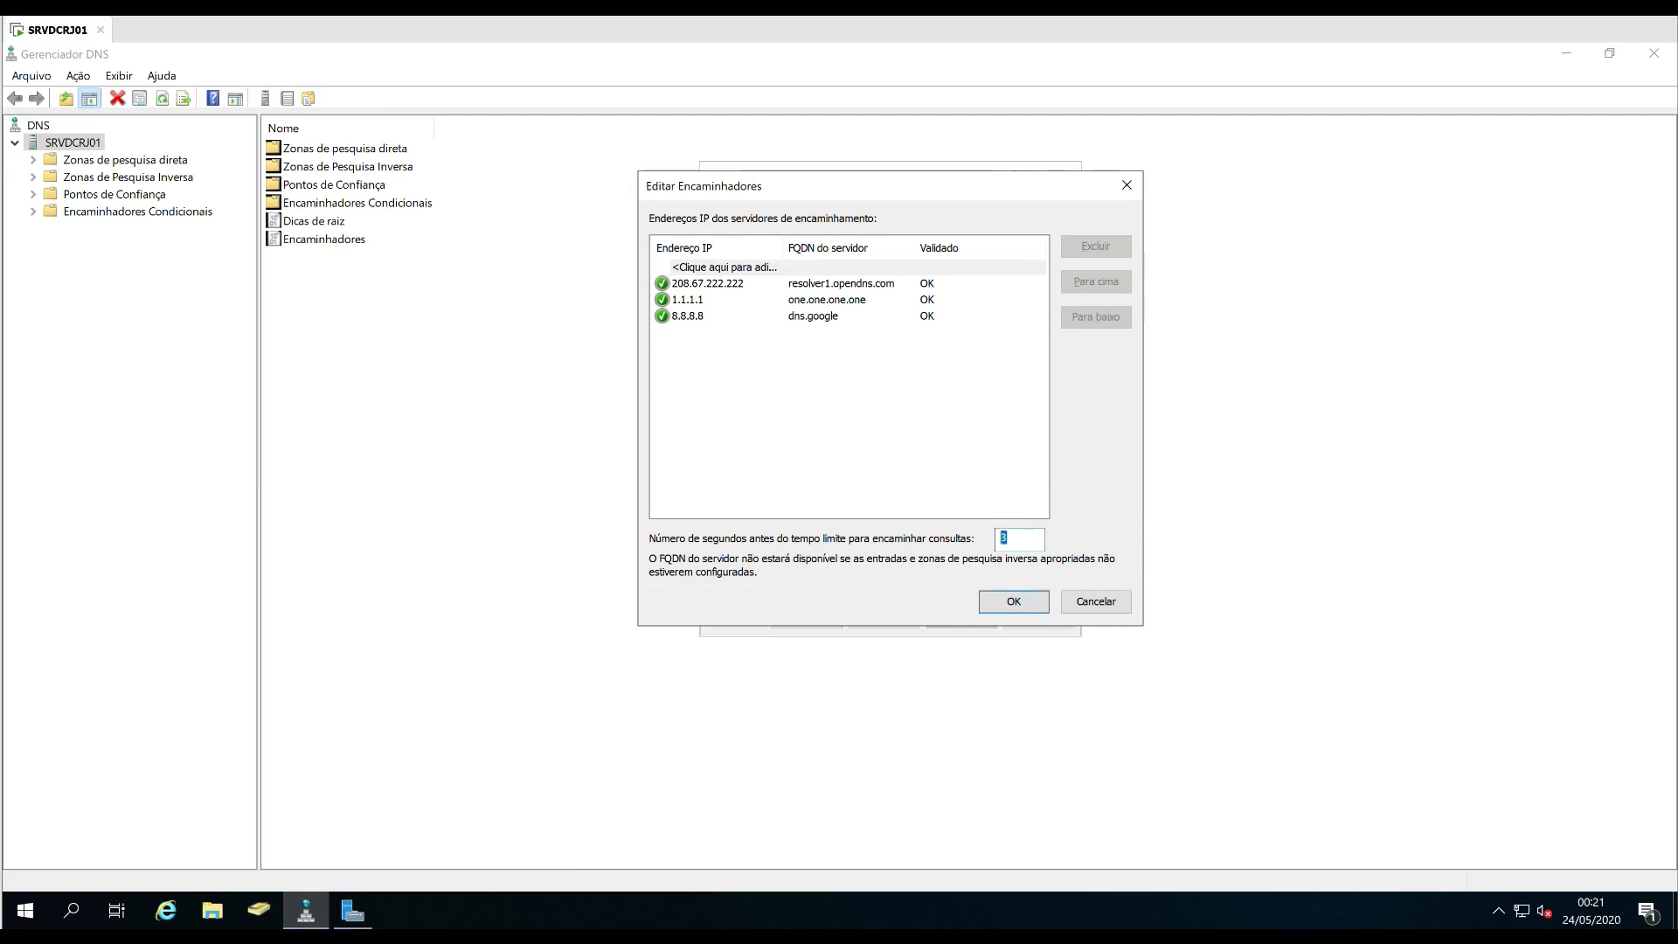
left_click(725, 267)
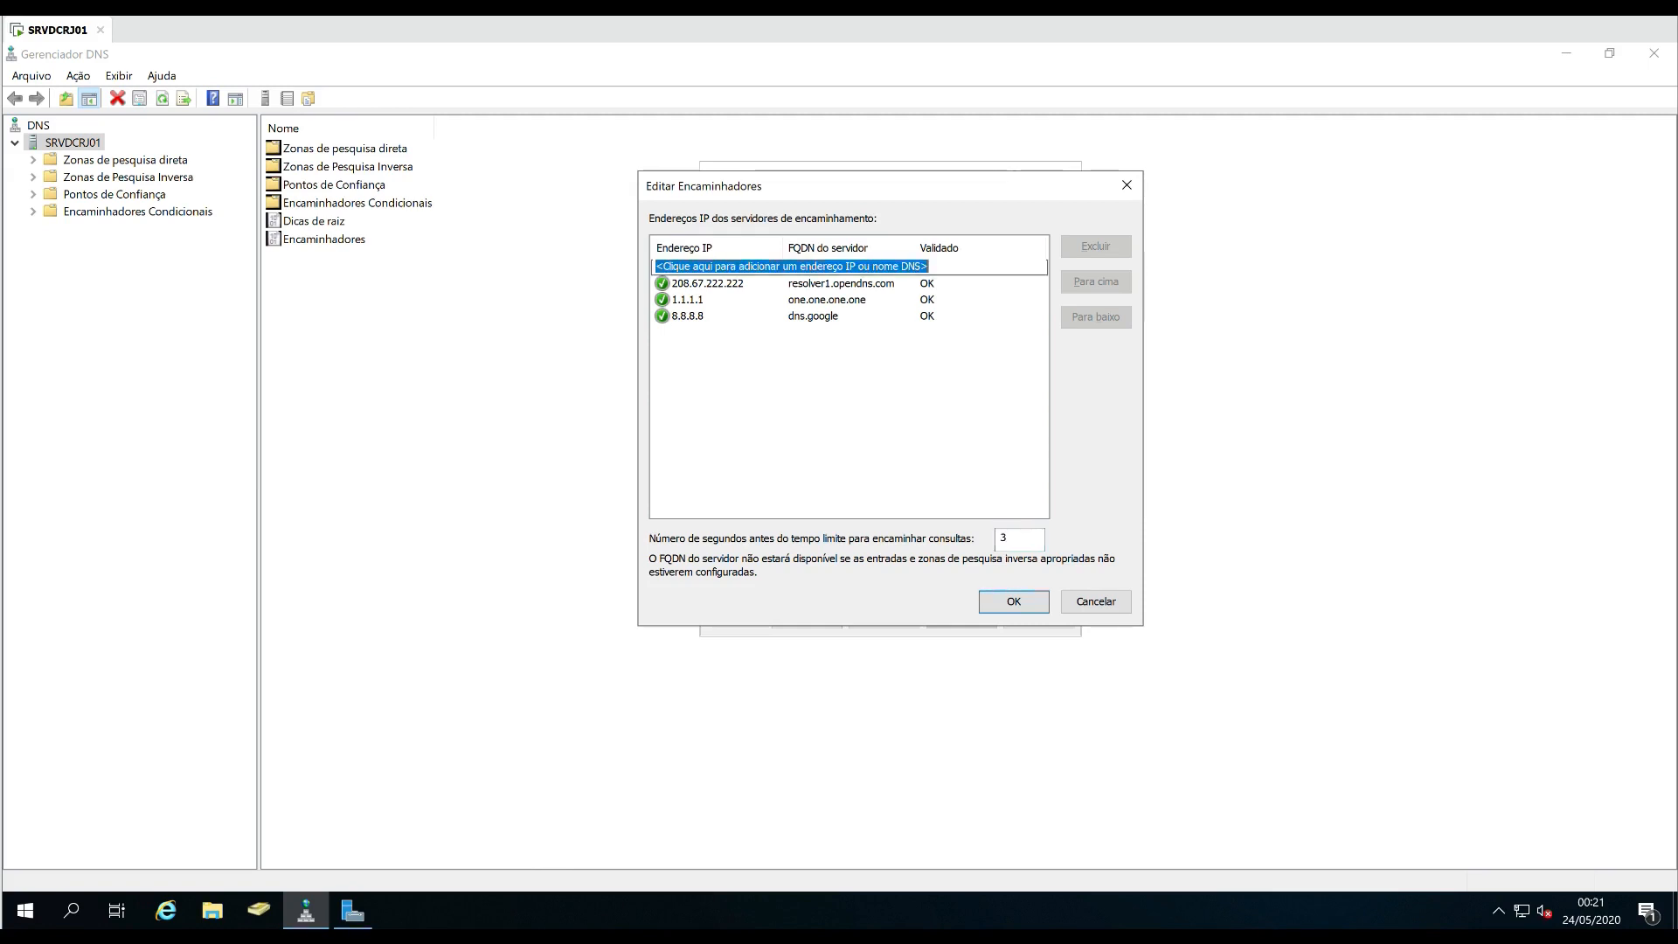
left_click(707, 283)
key("Return")
key("Return")
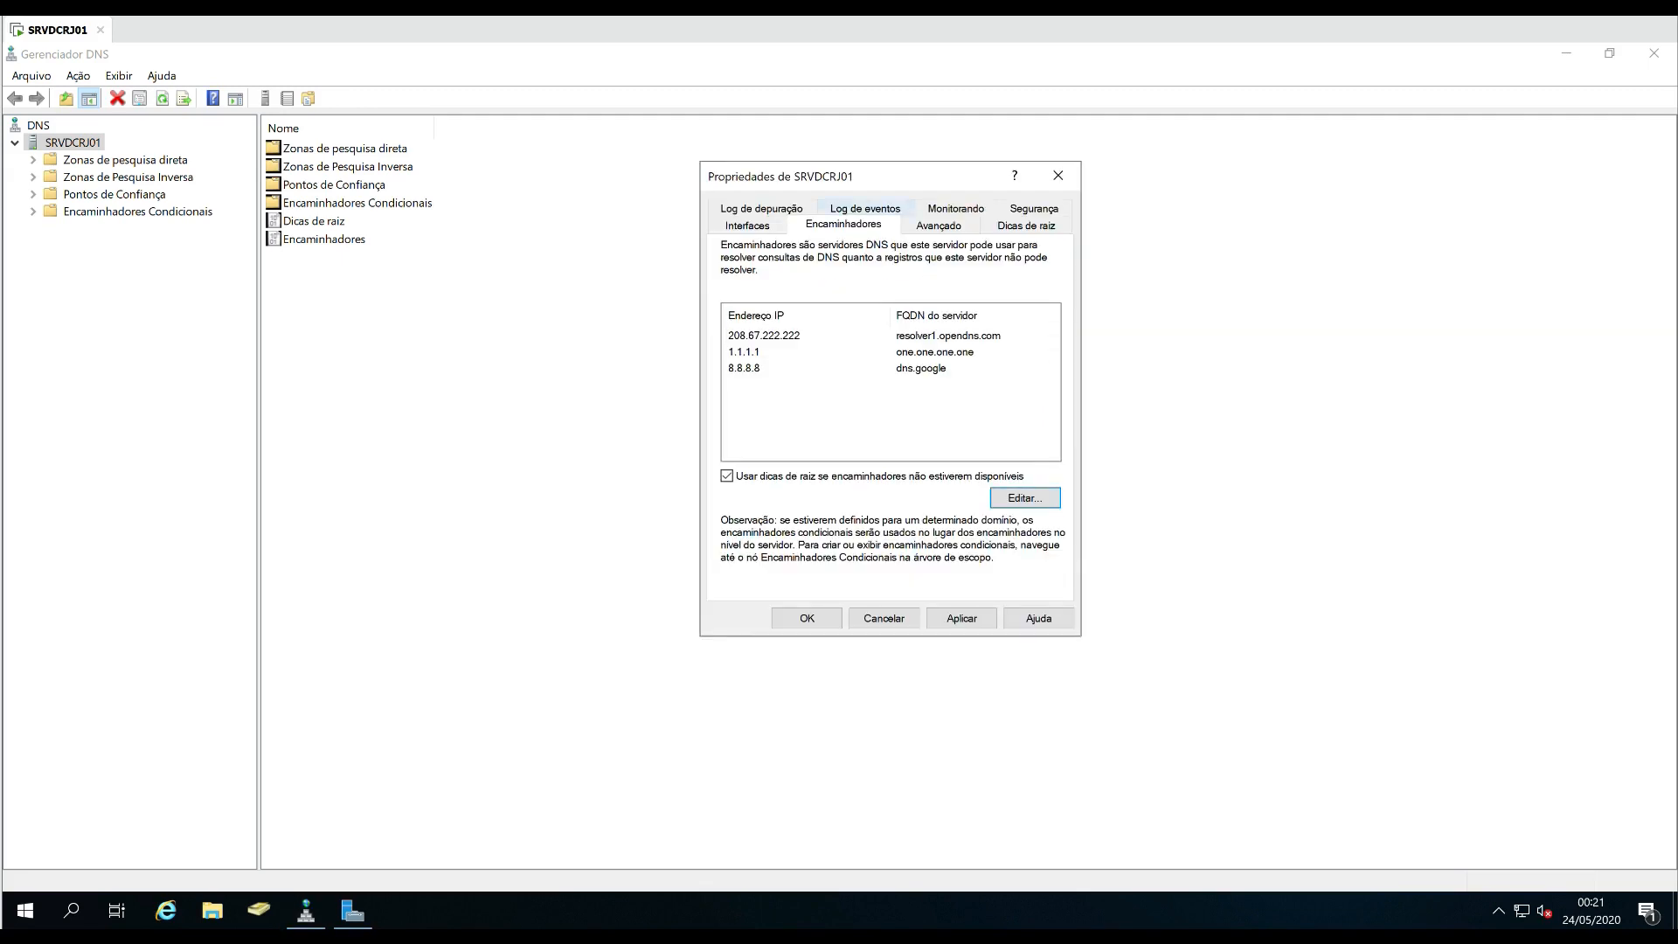
Review SRVDCRJ01's advanced DNS options, close its properties, and check the Best Practices Analyzer warnings in Server Manager.
left_click_drag(854, 175, 738, 173)
left_click(820, 224)
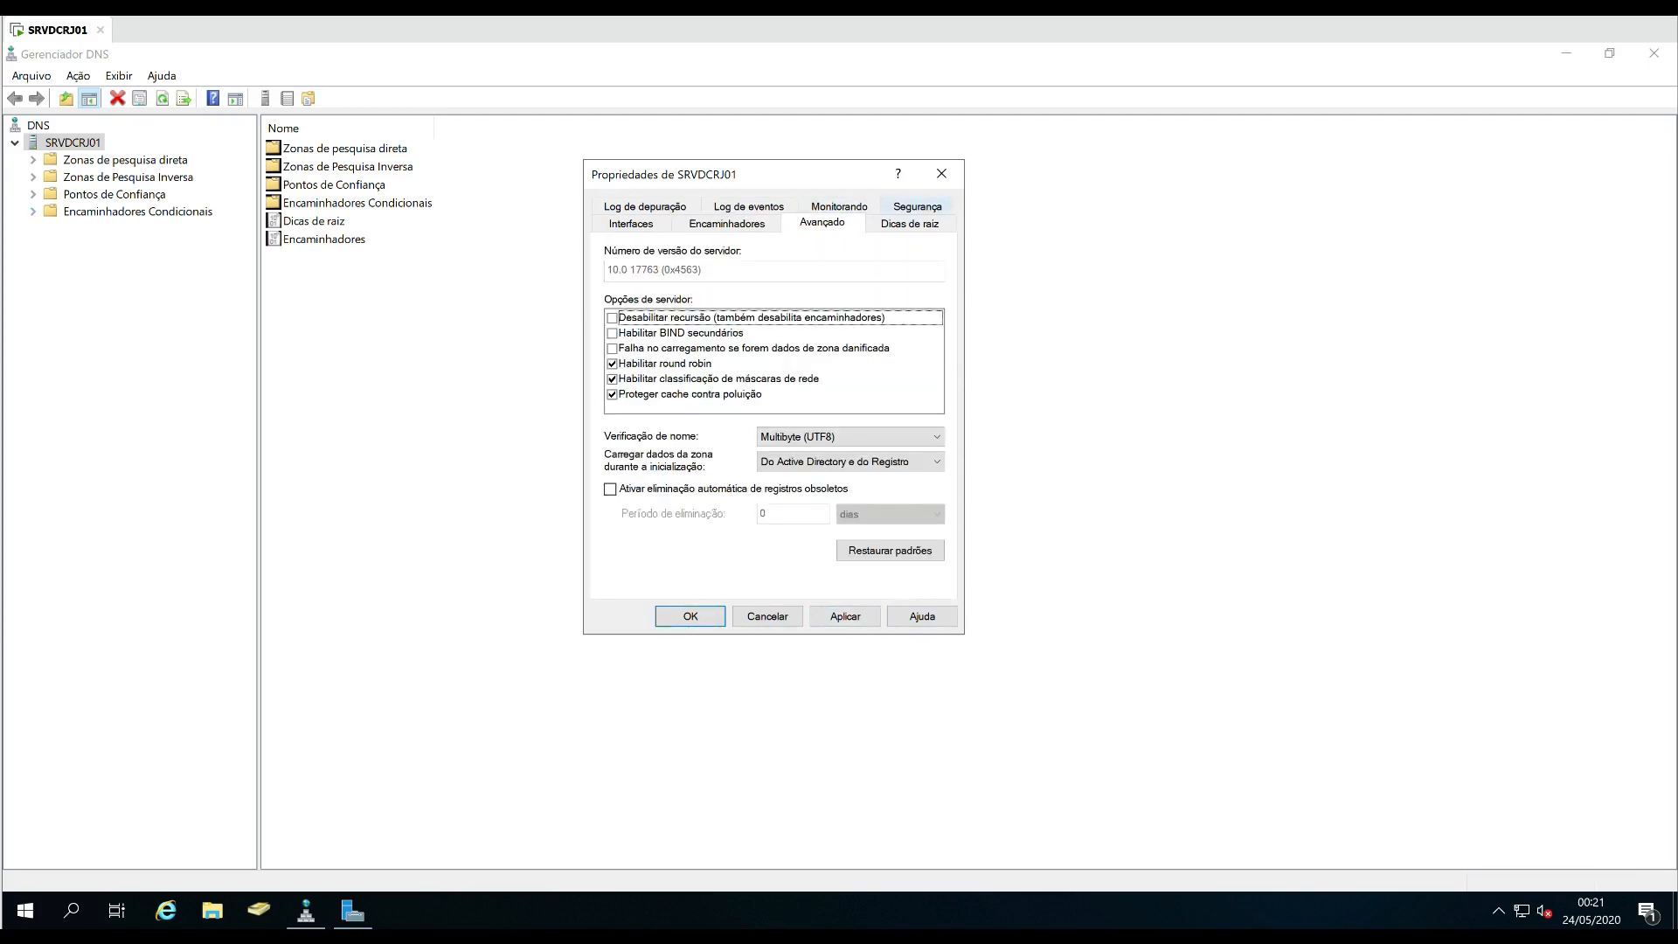
left_click(941, 173)
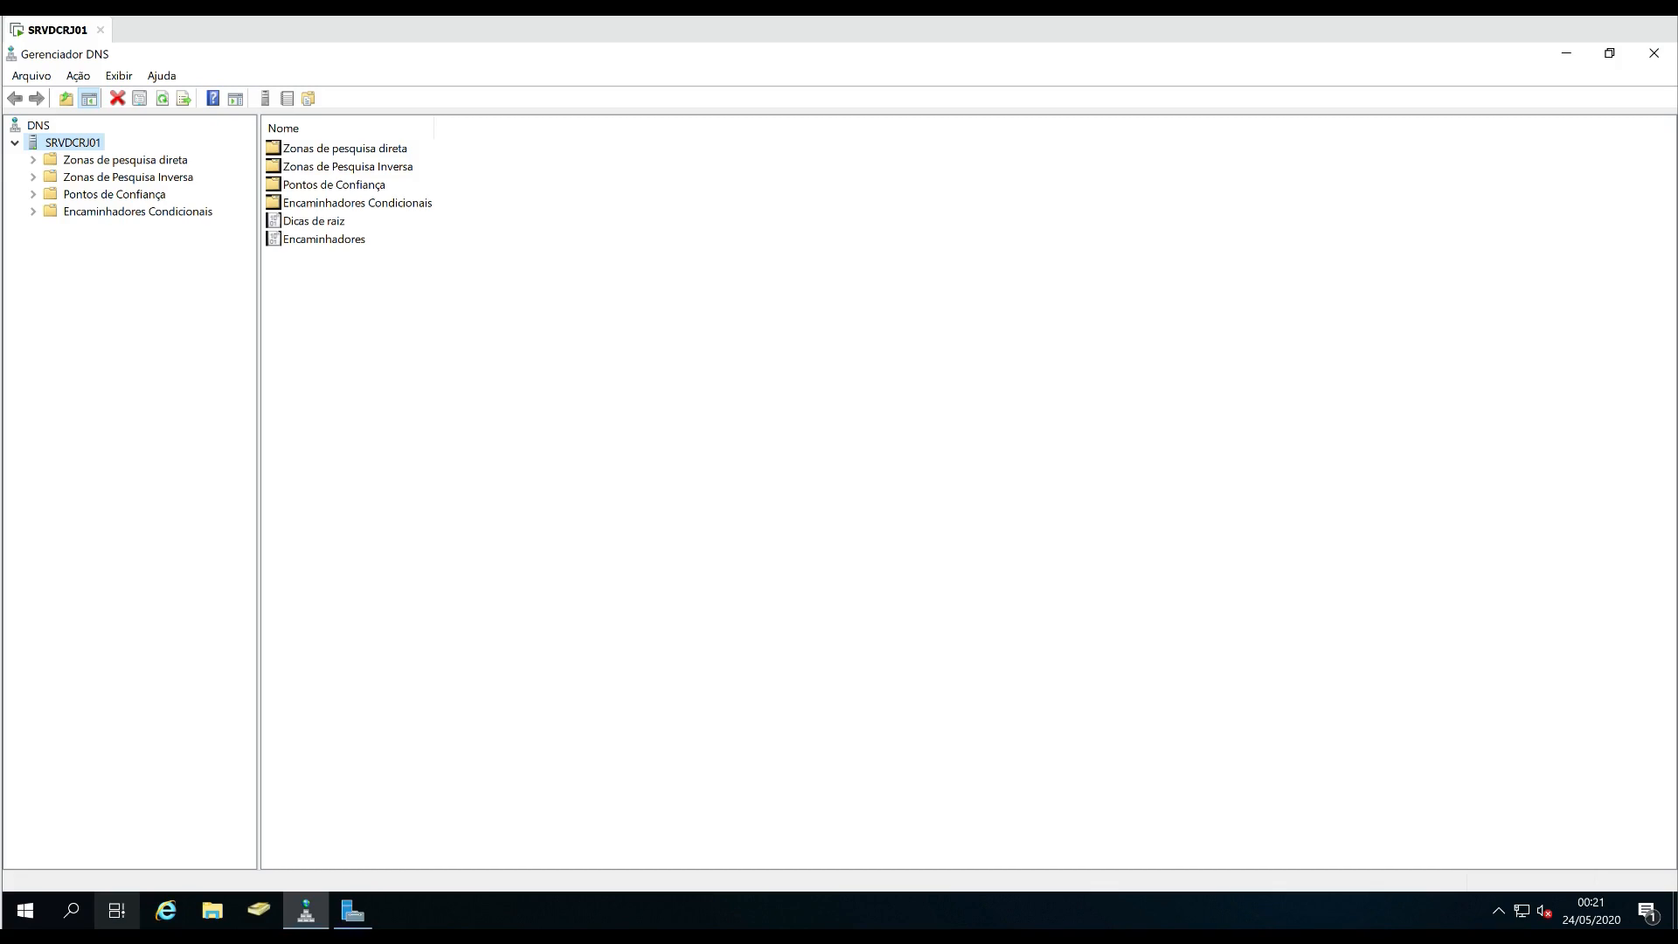
left_click(352, 910)
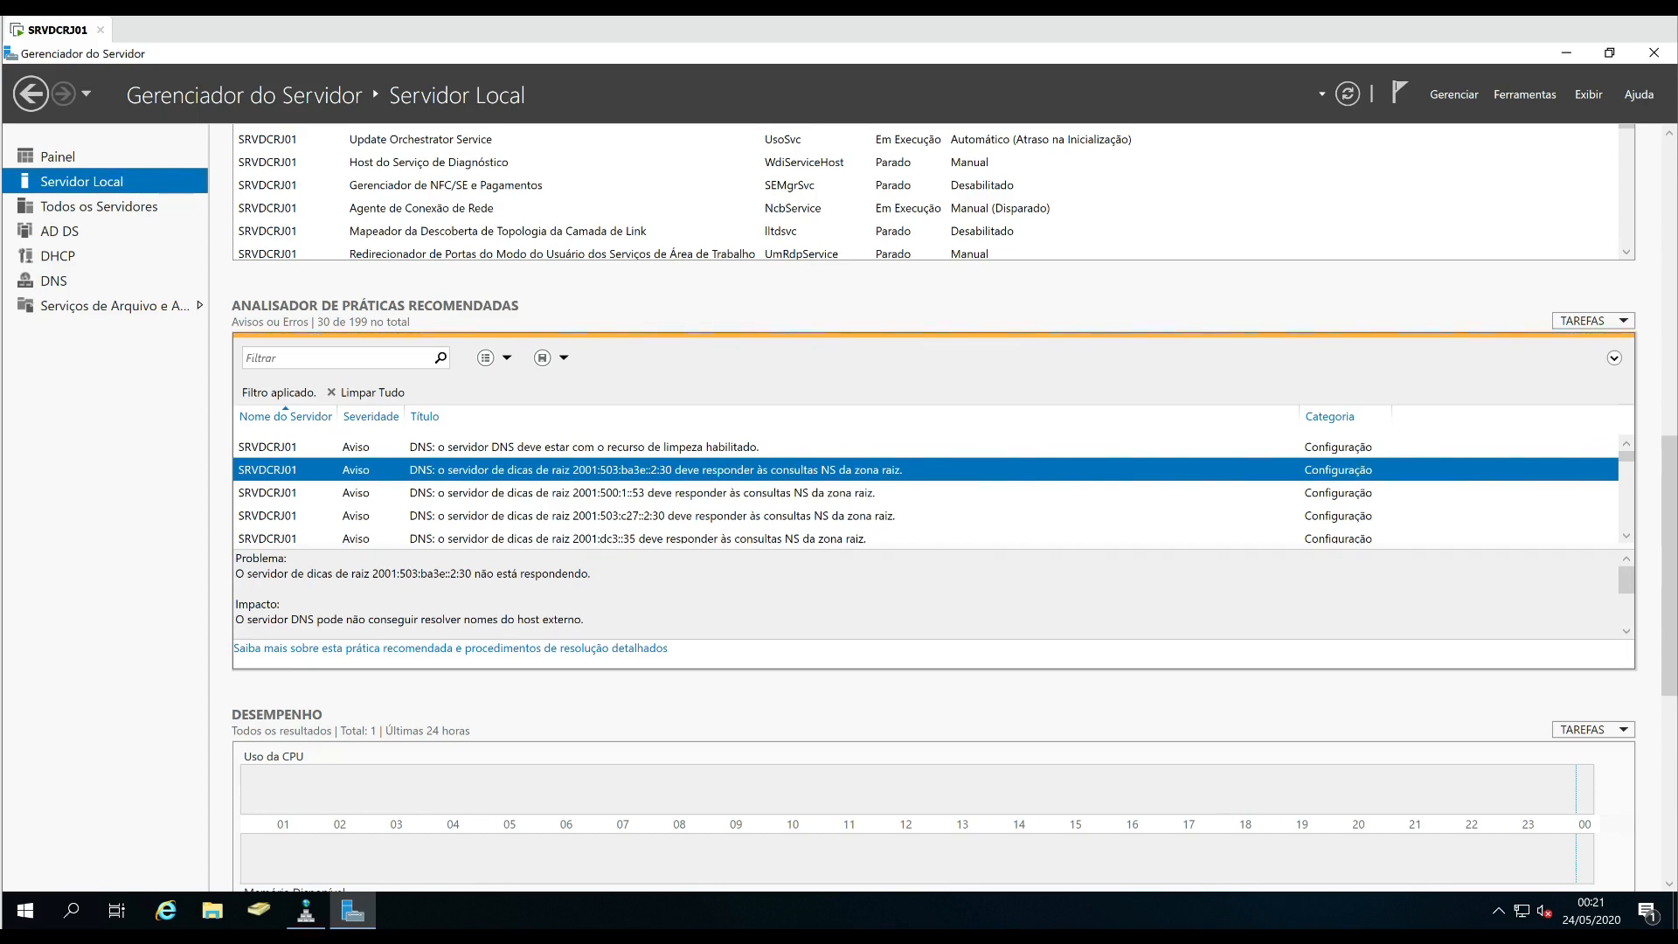
Switch to DNS Manager and enable automatic scavenging of stale records in SRVDCRJ01's advanced properties.
left_click(306, 910)
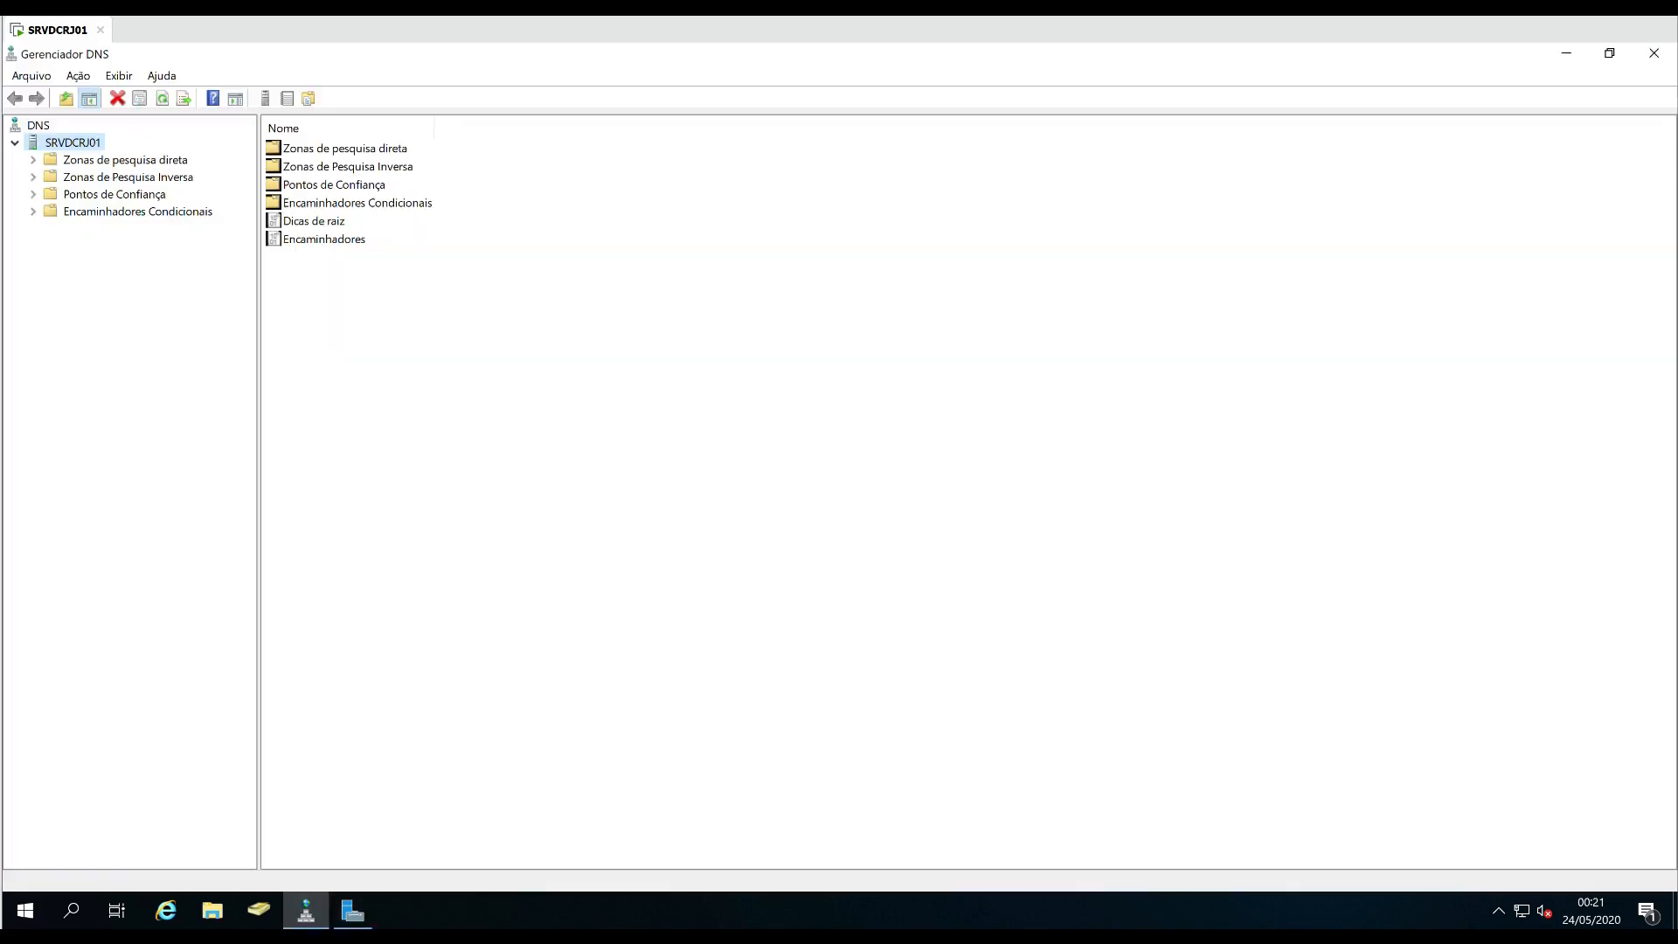
right_click(85, 141)
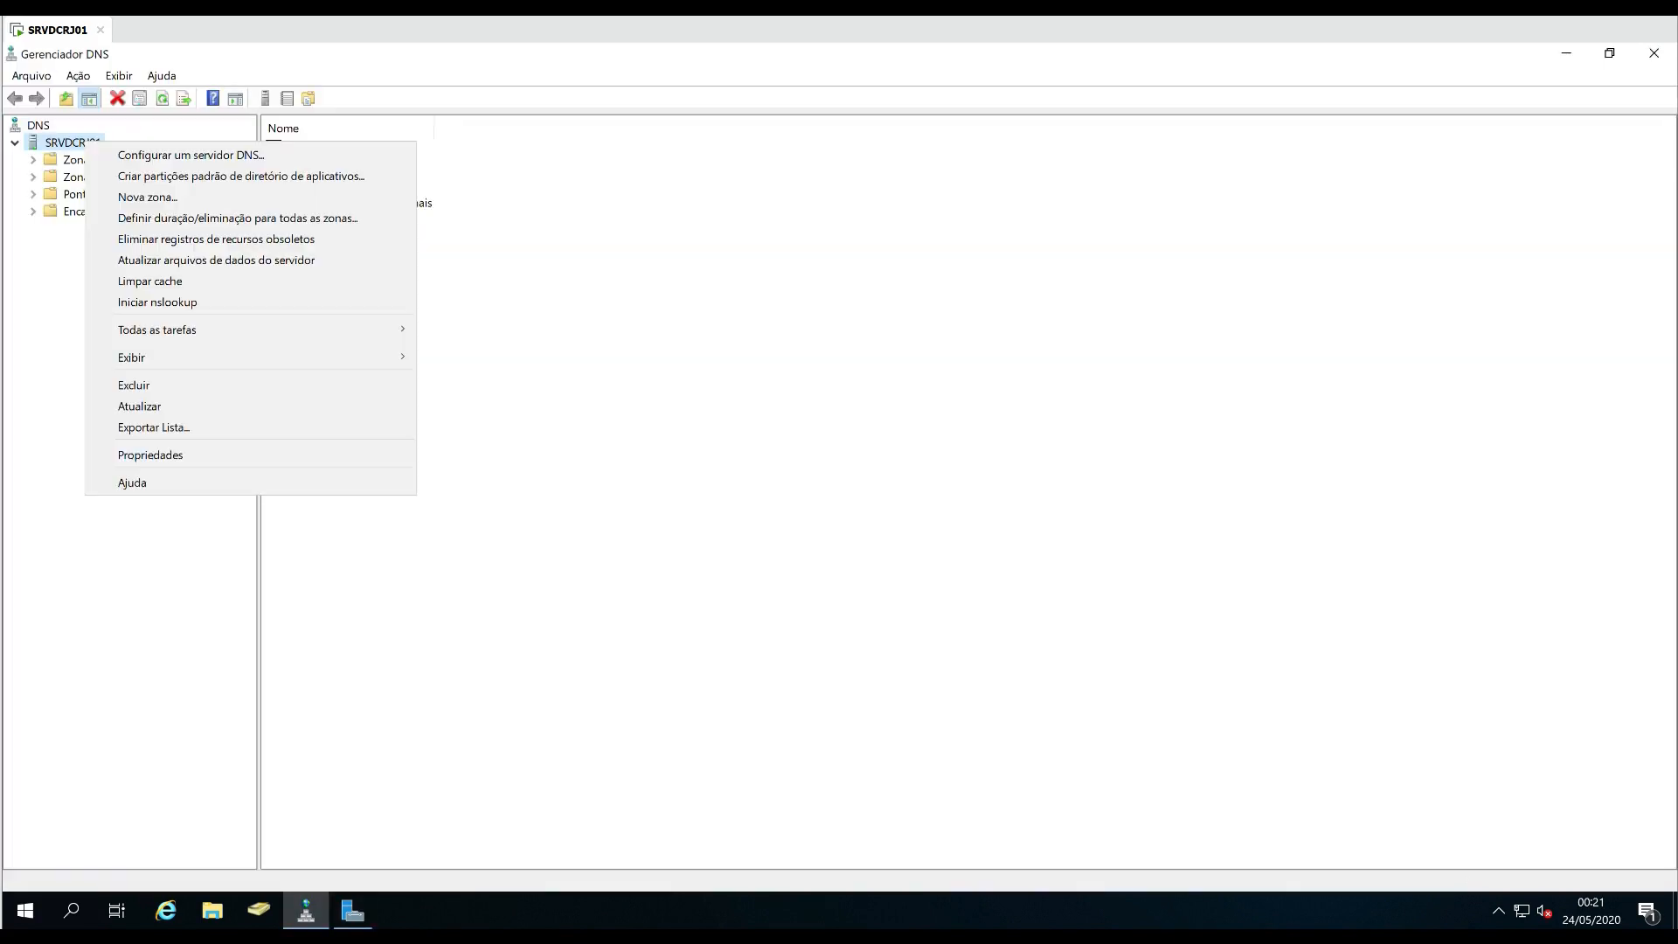
left_click(150, 454)
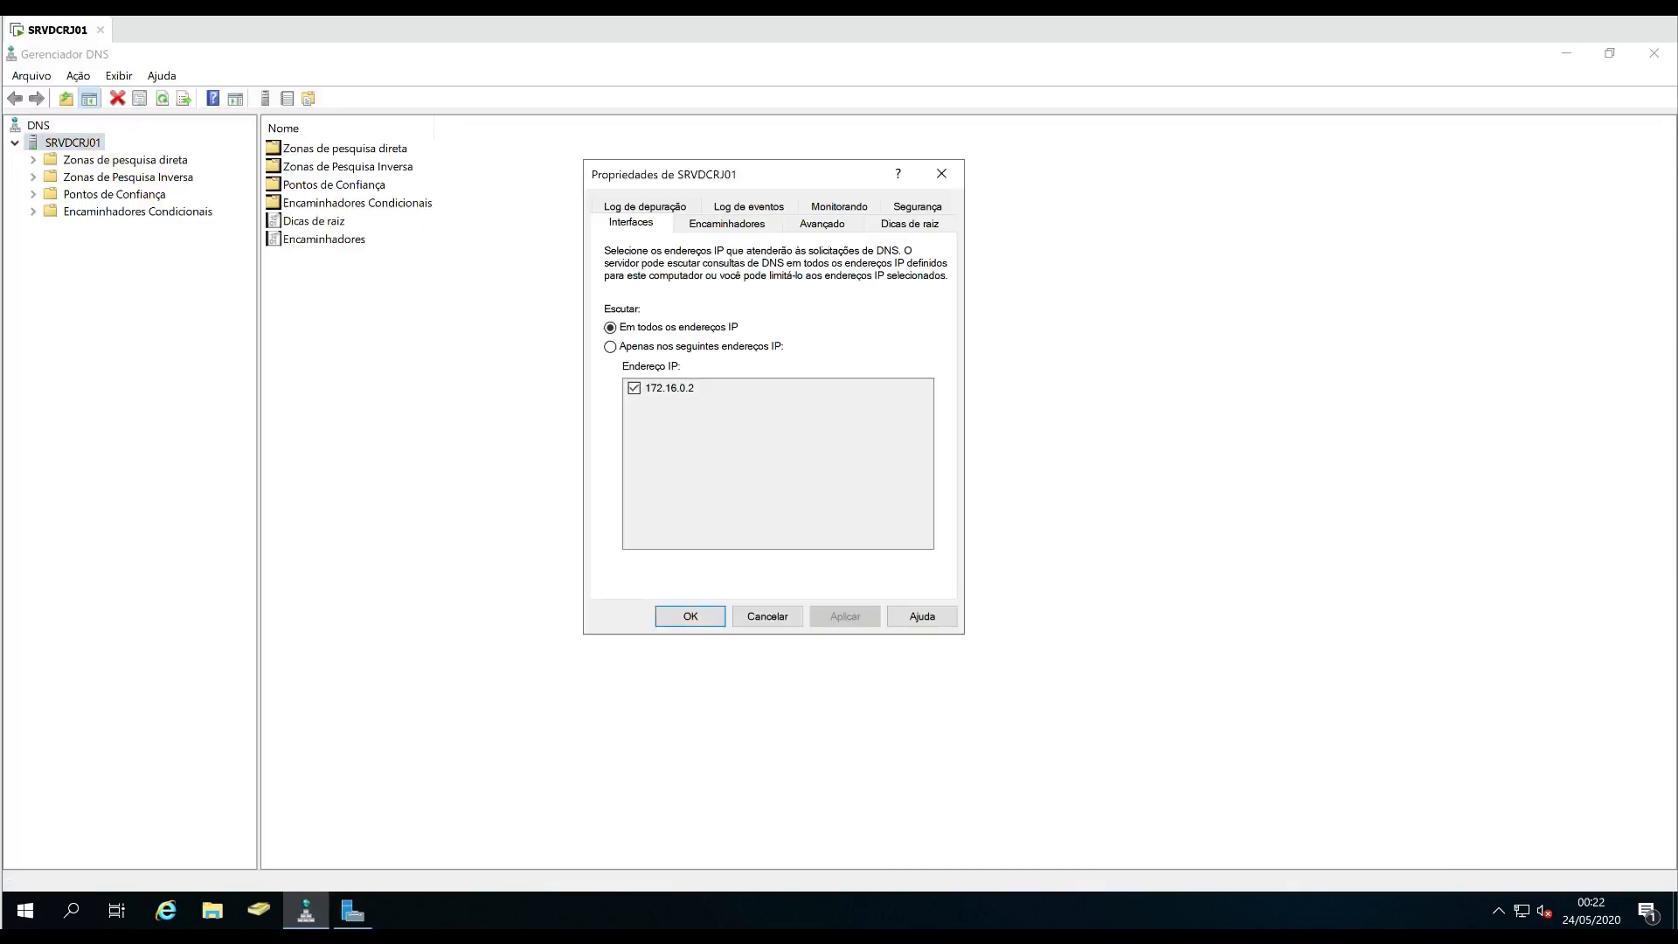
left_click(726, 224)
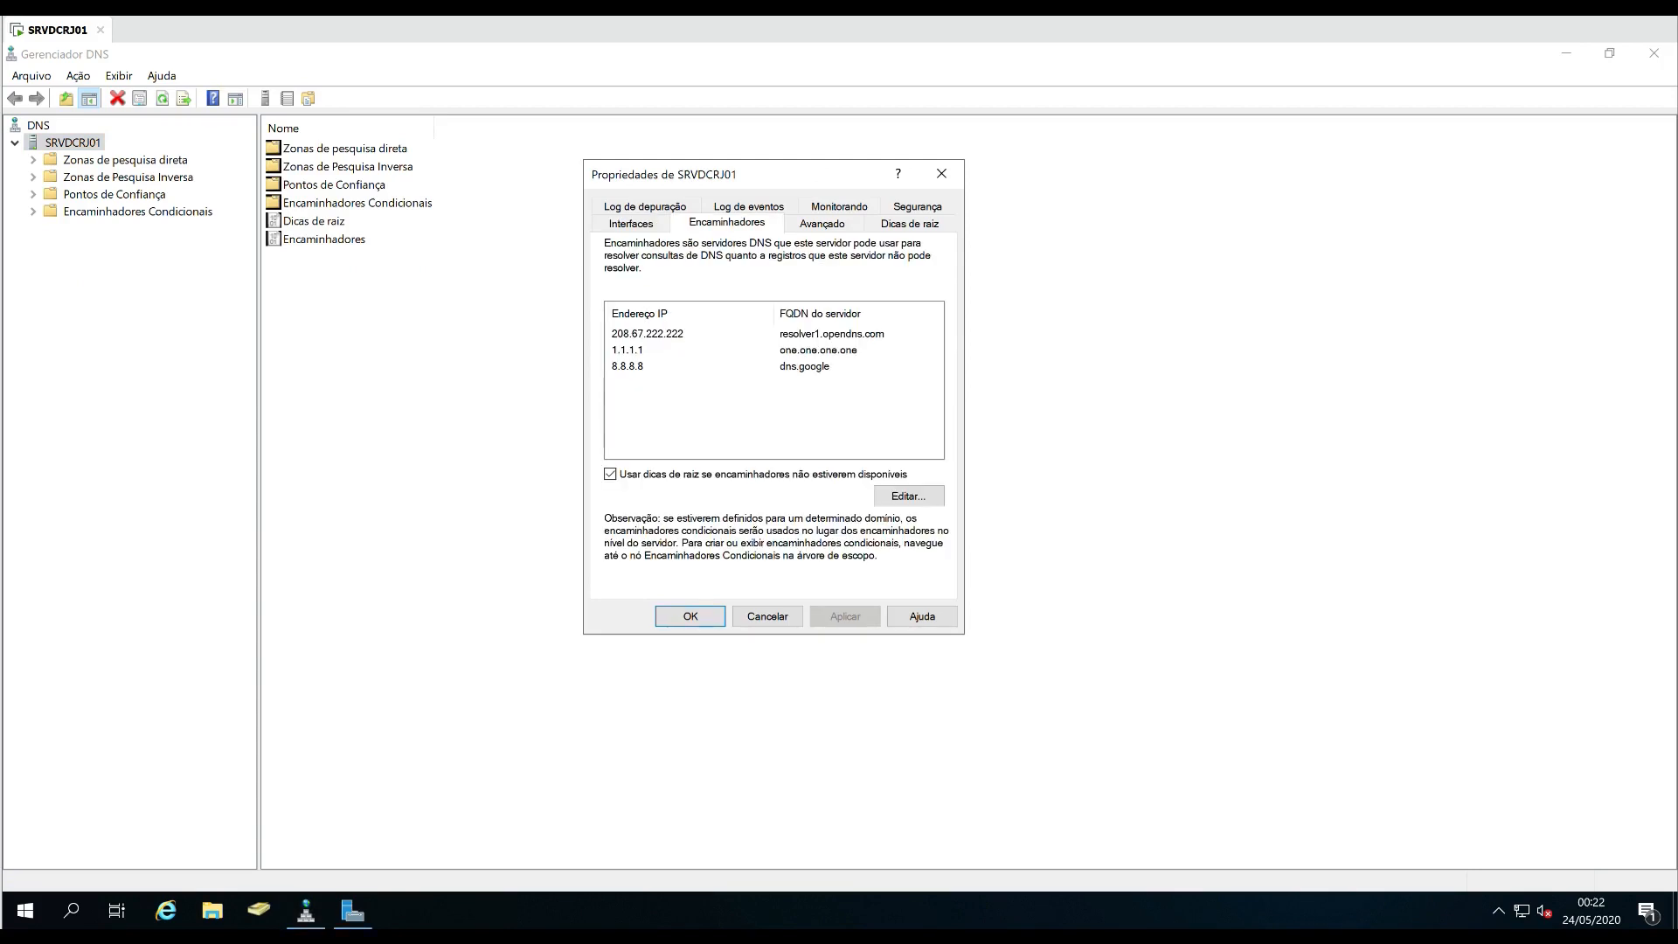
left_click(821, 224)
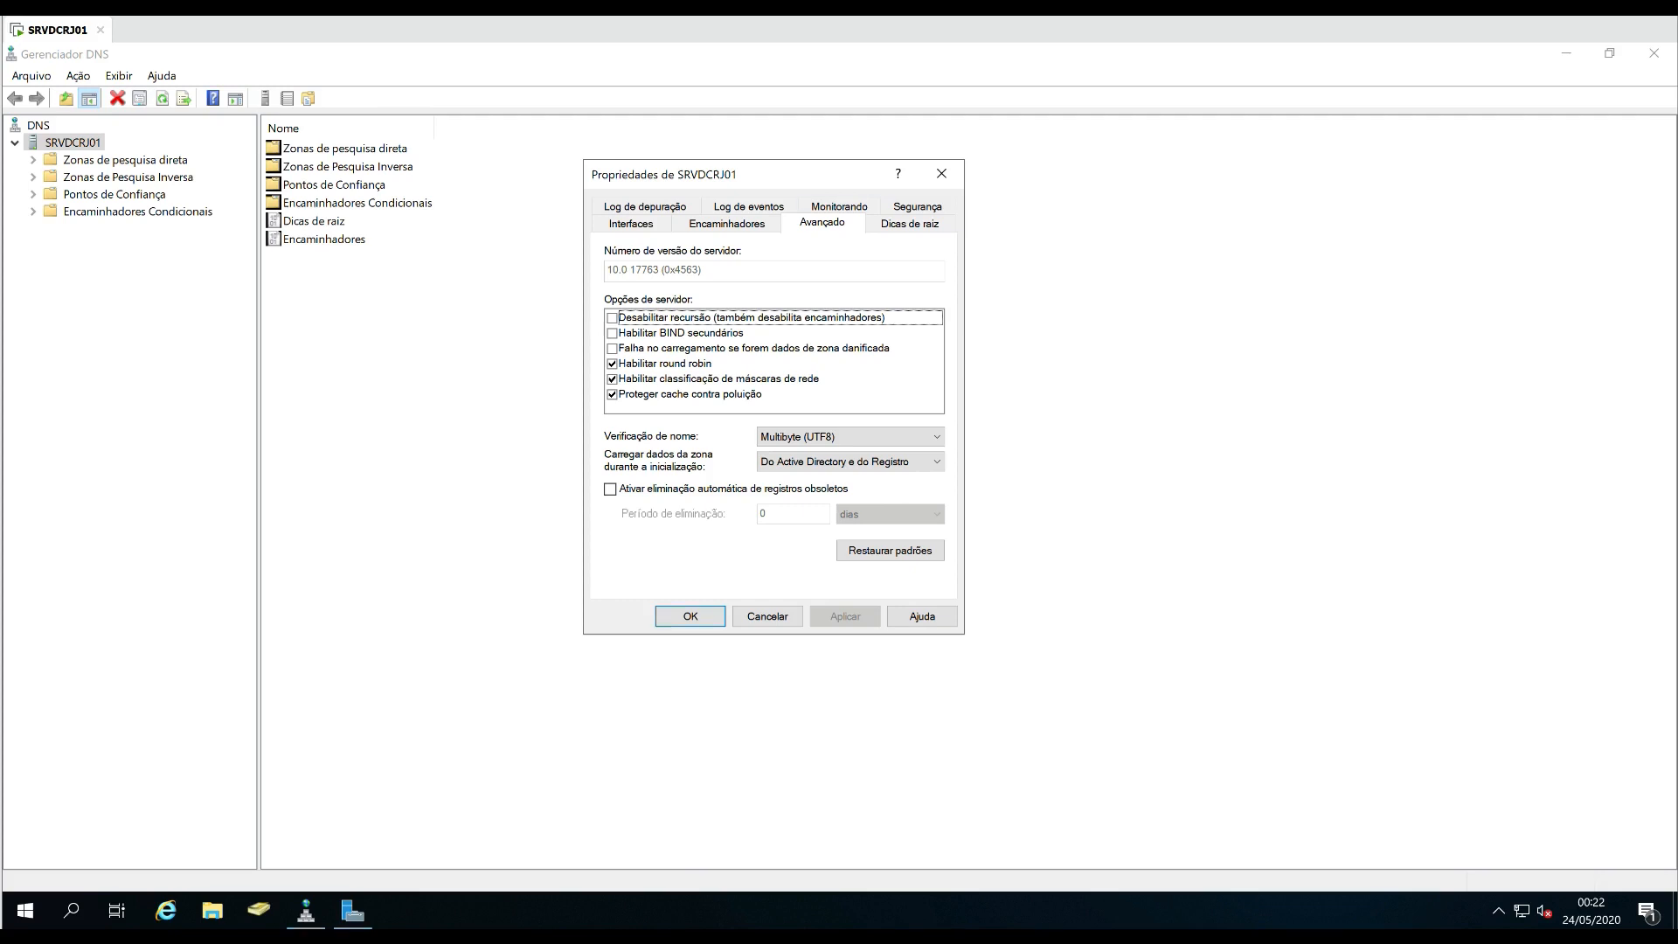
left_click_drag(830, 175, 862, 153)
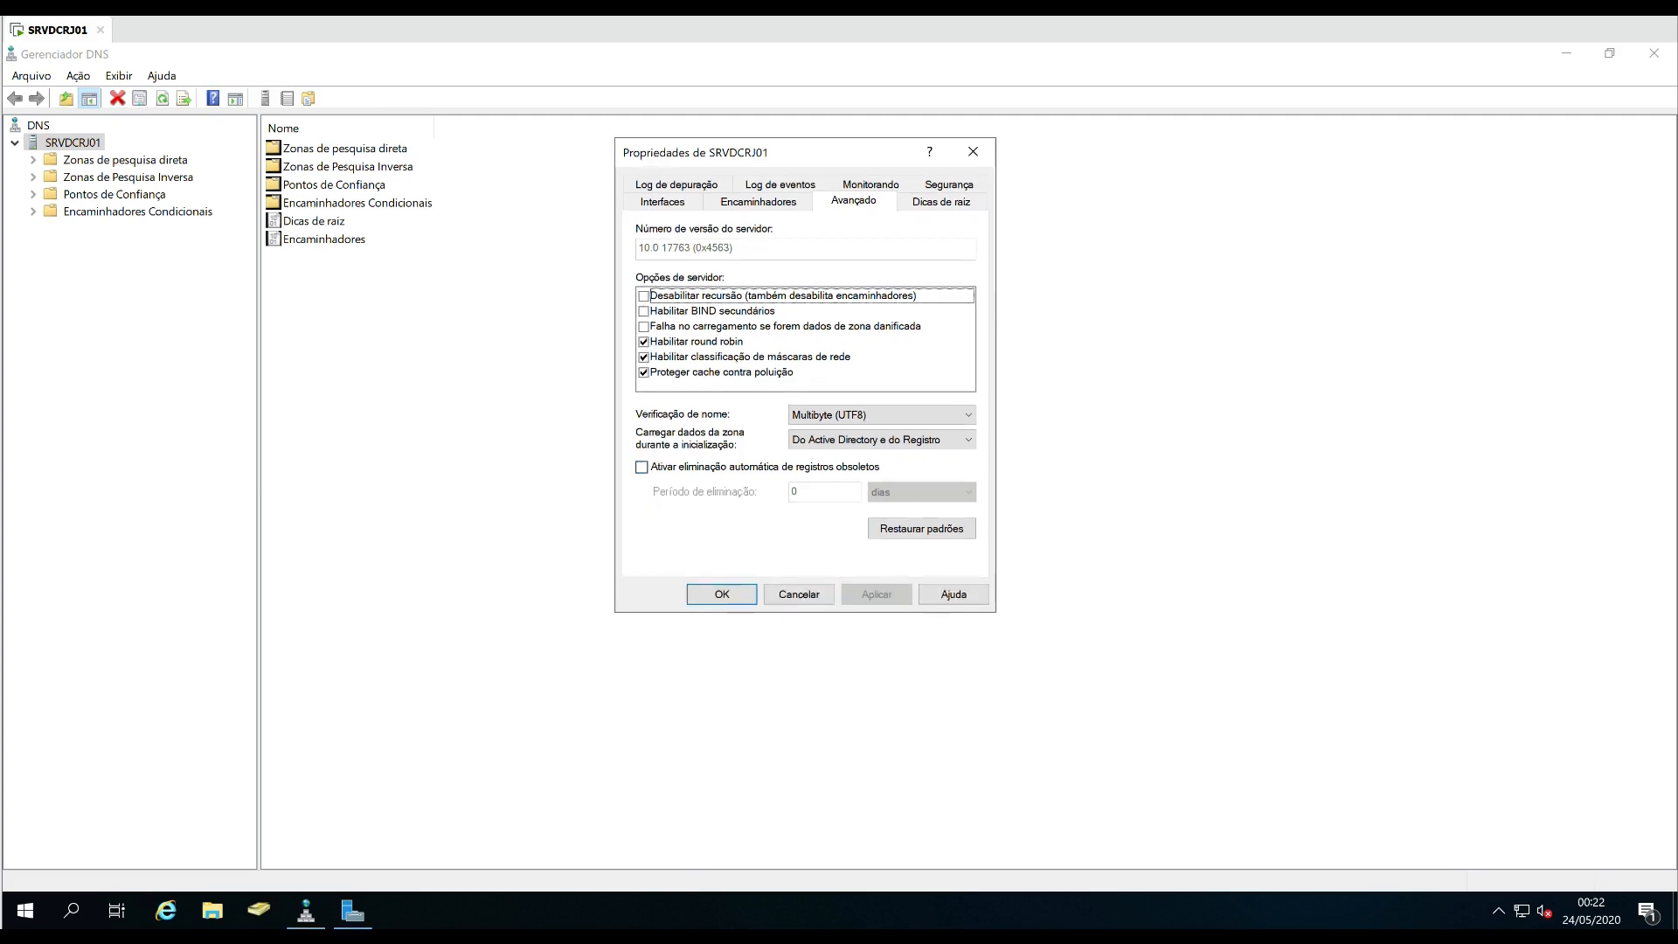
left_click(641, 467)
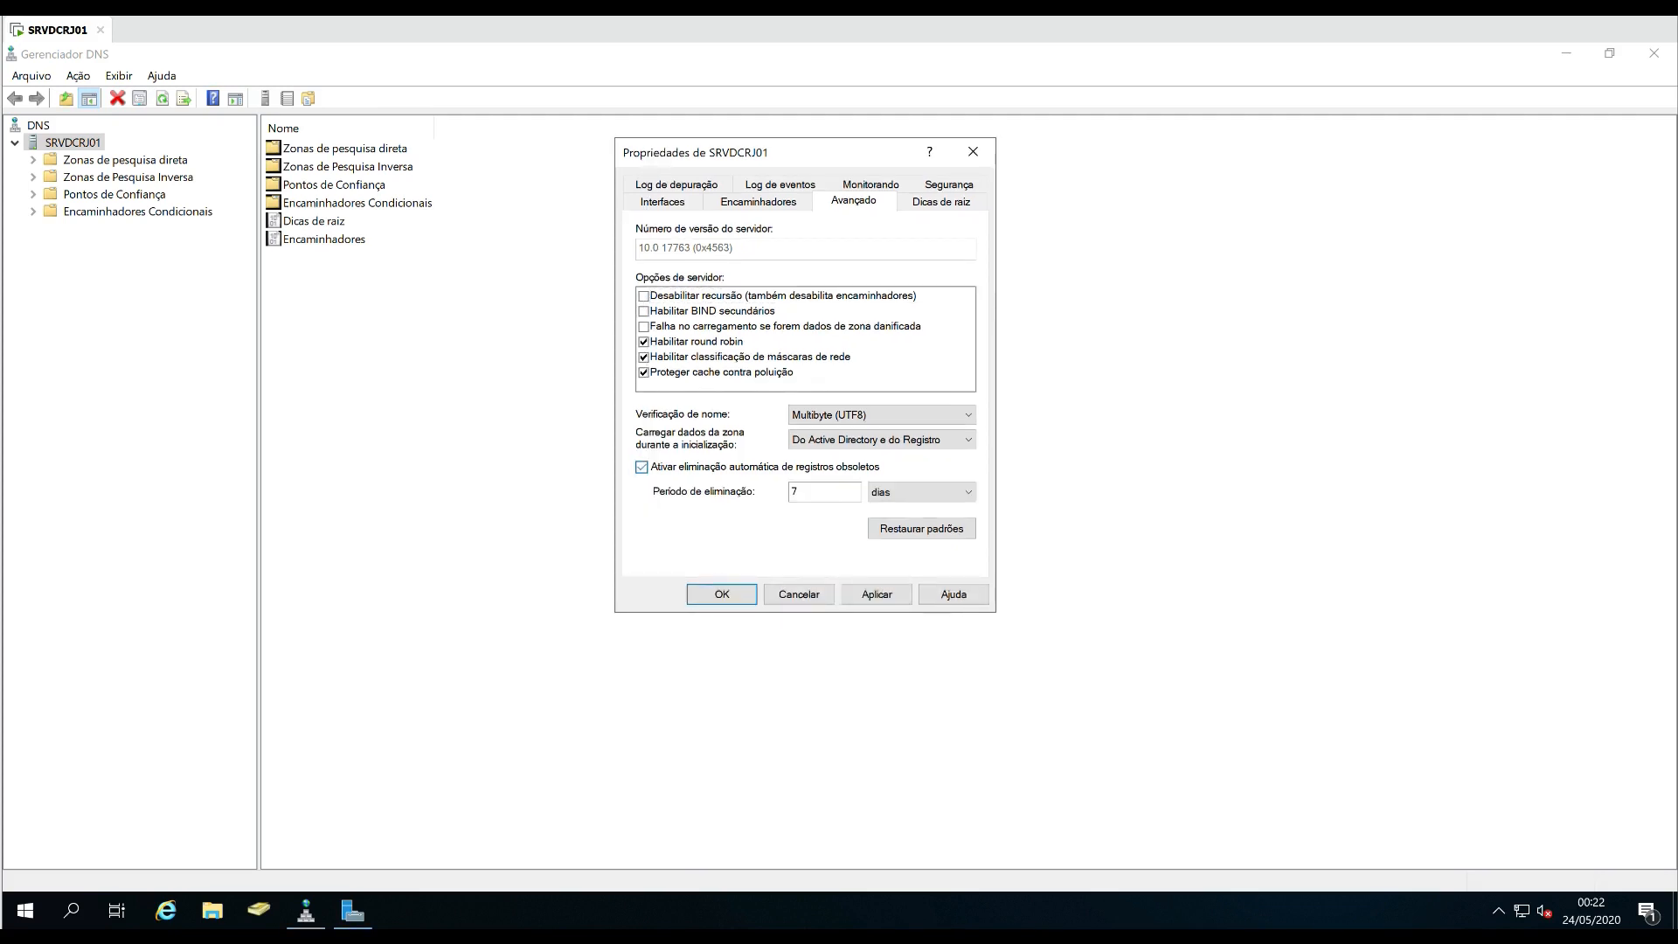
Try hours as the scavenging period unit, set it back to days with a period of 7, and apply the properties.
left_click(804, 492)
left_click(922, 492)
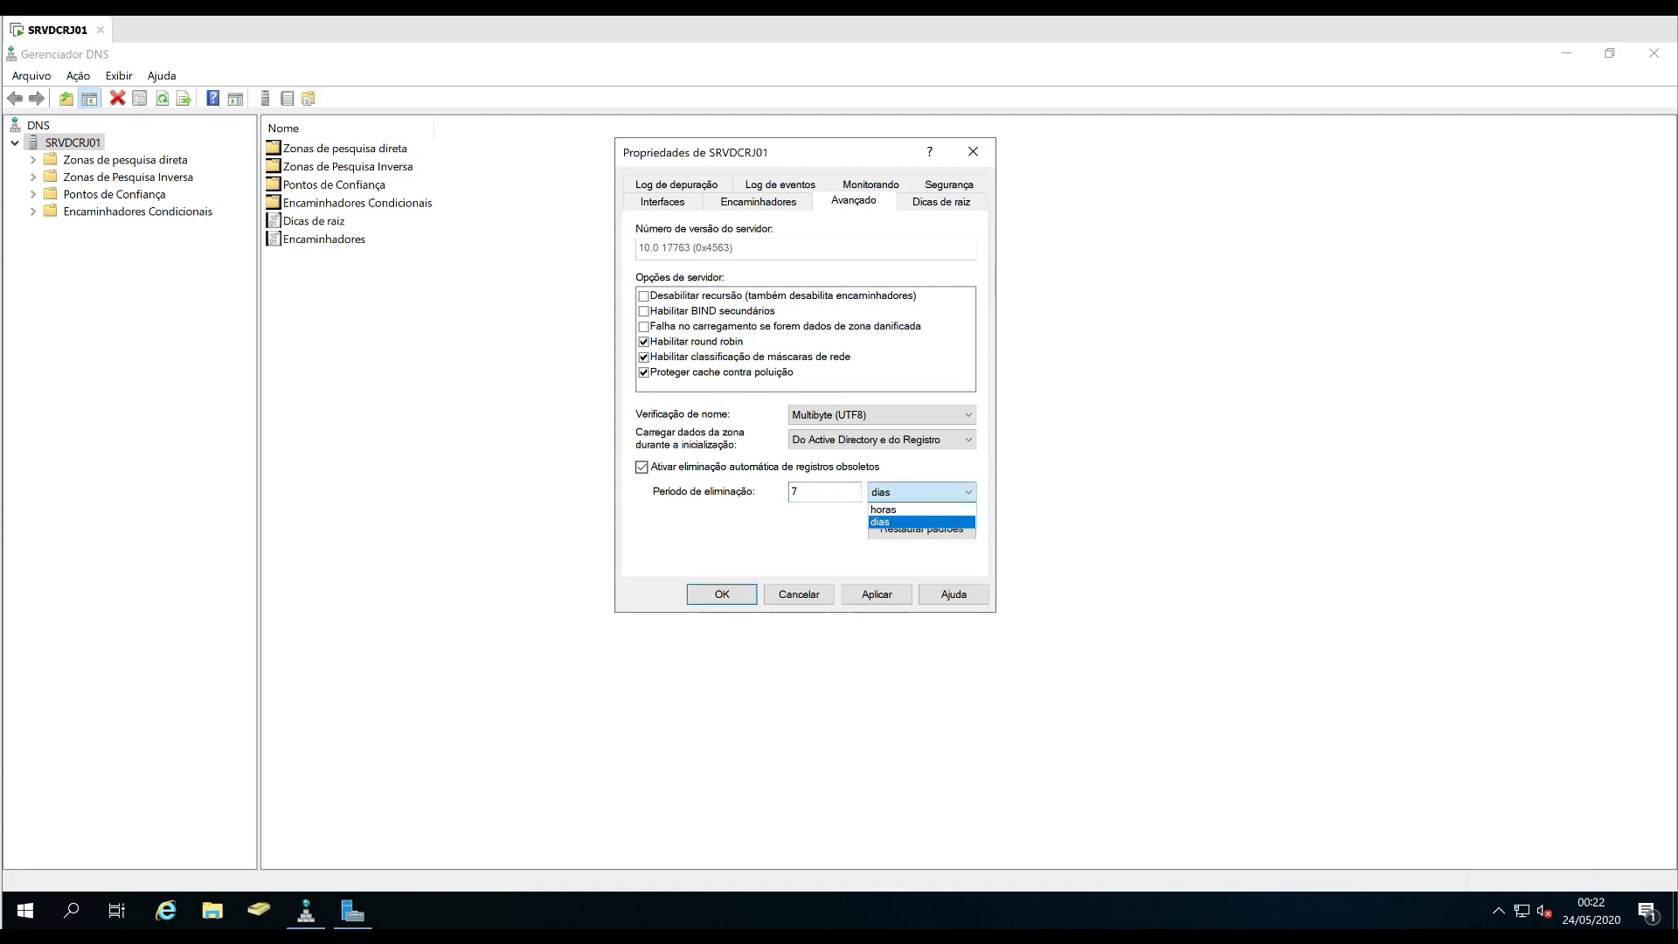
left_click(922, 492)
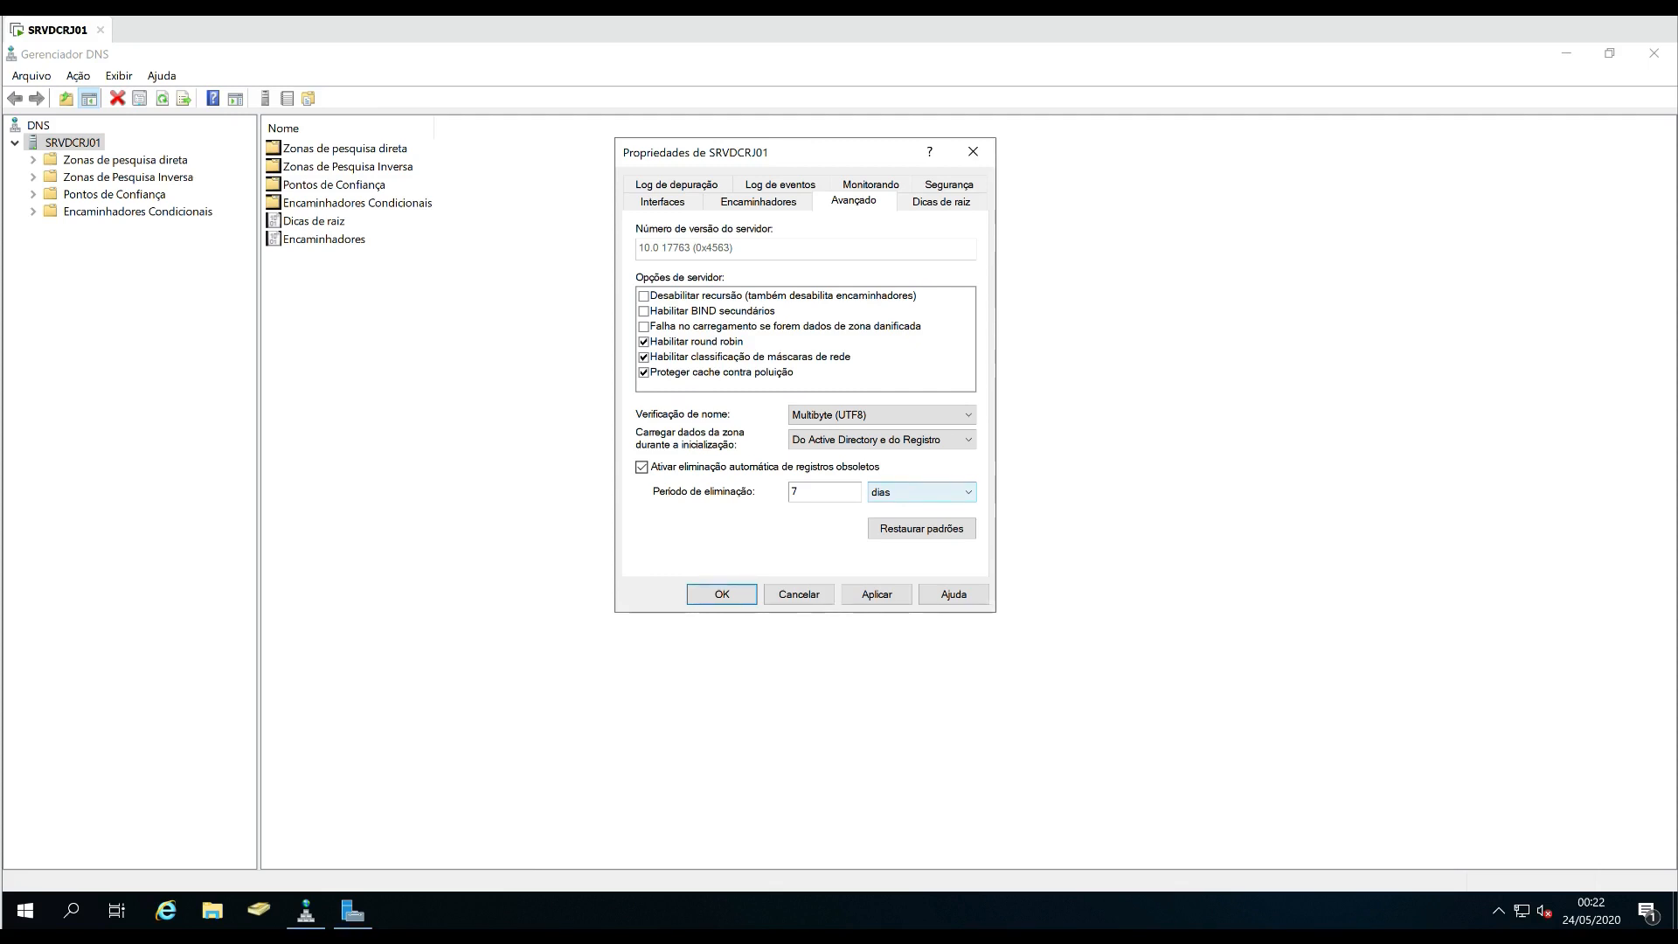
left_click(923, 492)
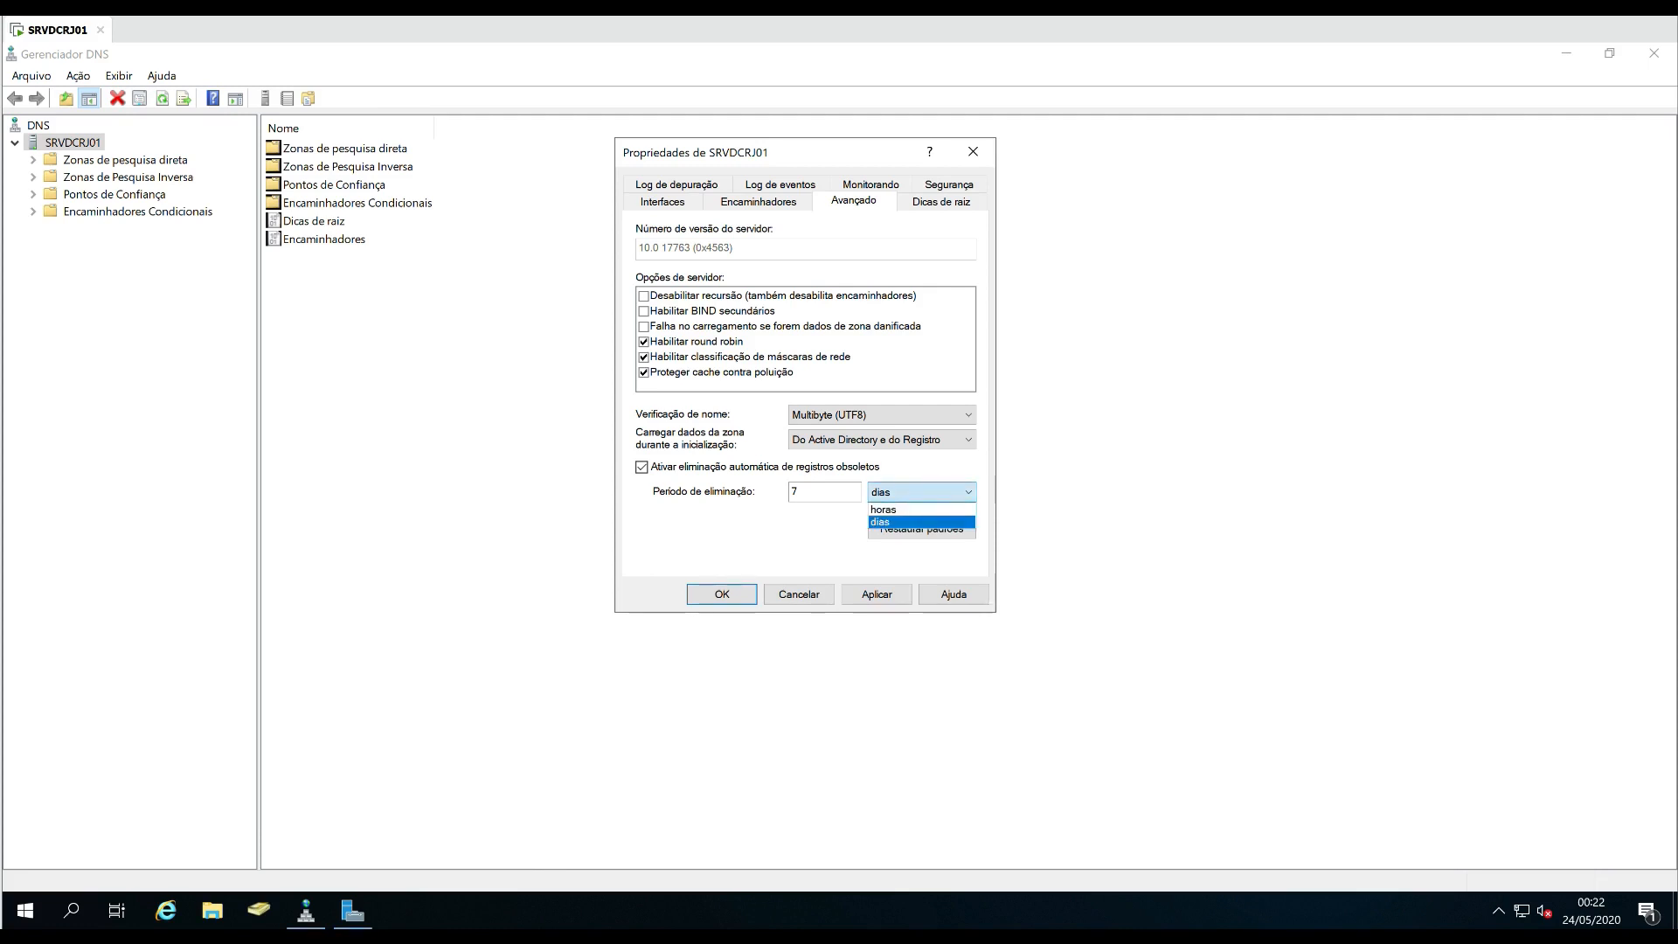
left_click(918, 508)
left_click(923, 492)
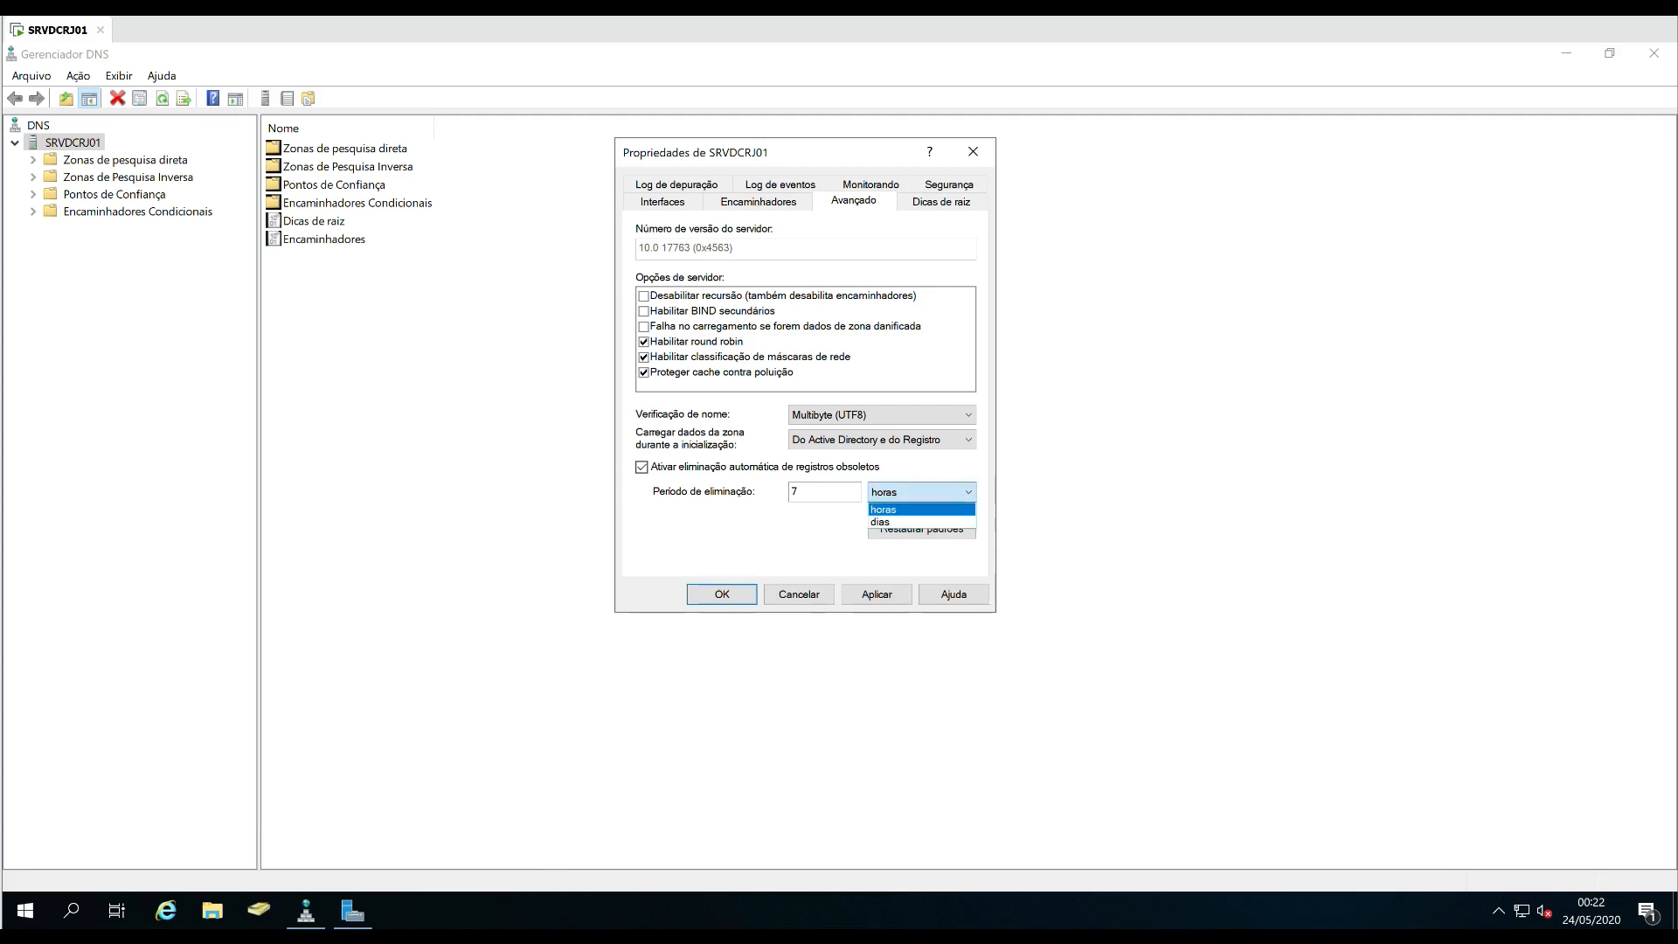
left_click(917, 522)
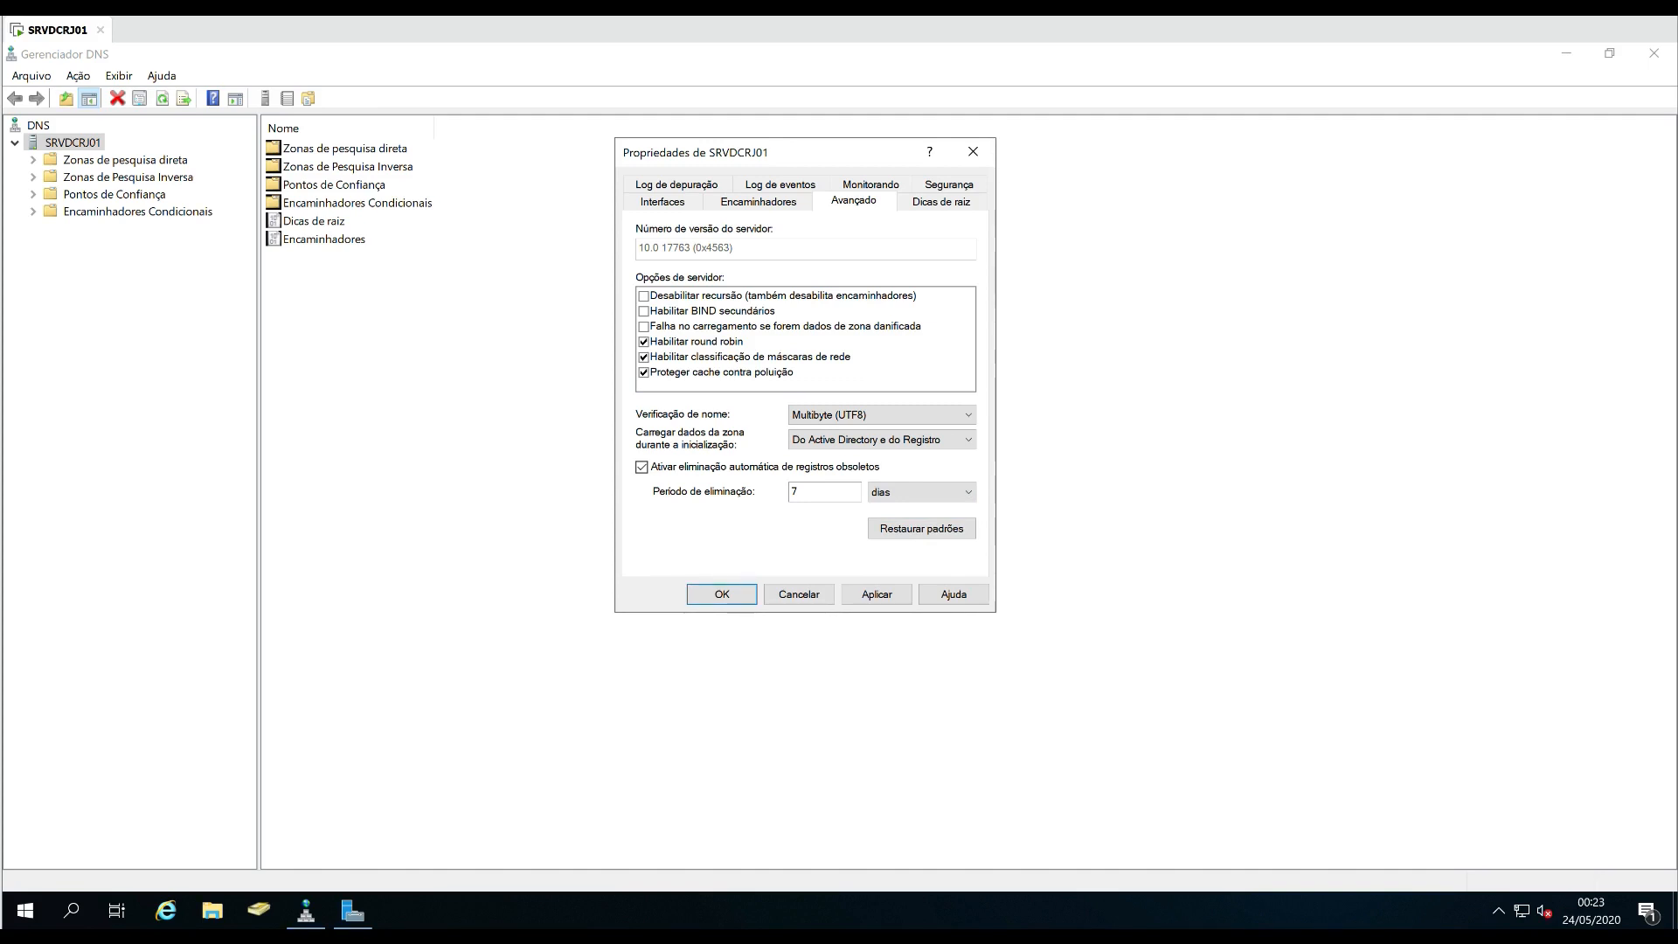
left_click(876, 593)
Display the server's root hints, then open the Ethernet0 connection's properties from the Windows network settings.
left_click(941, 201)
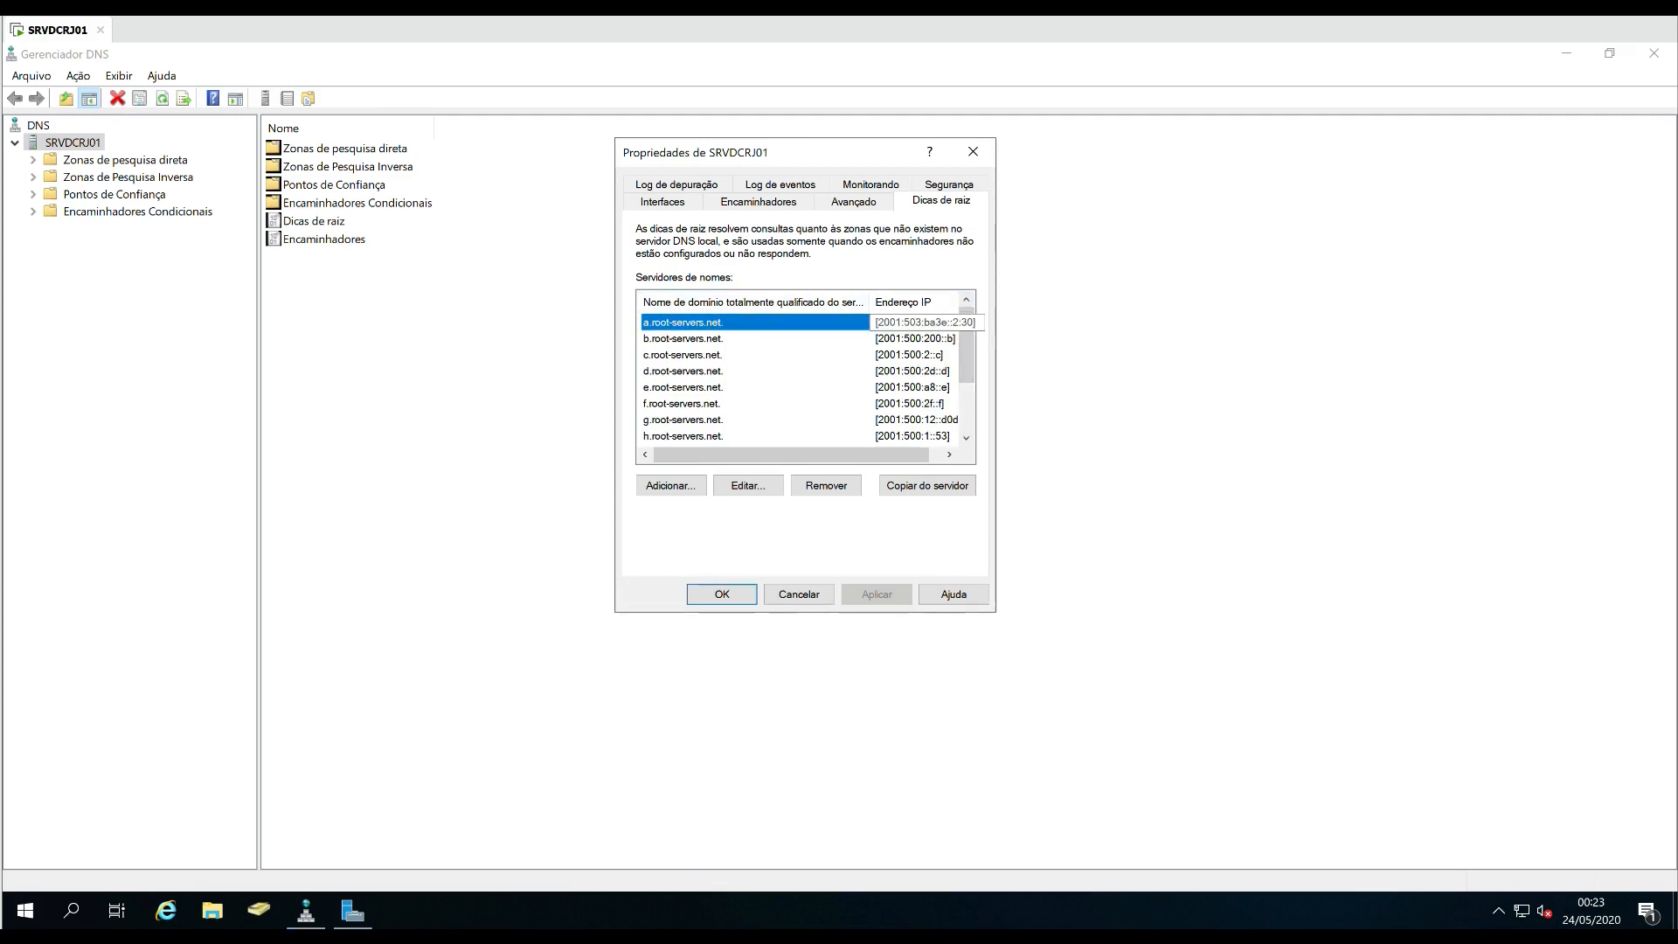
right_click(1521, 911)
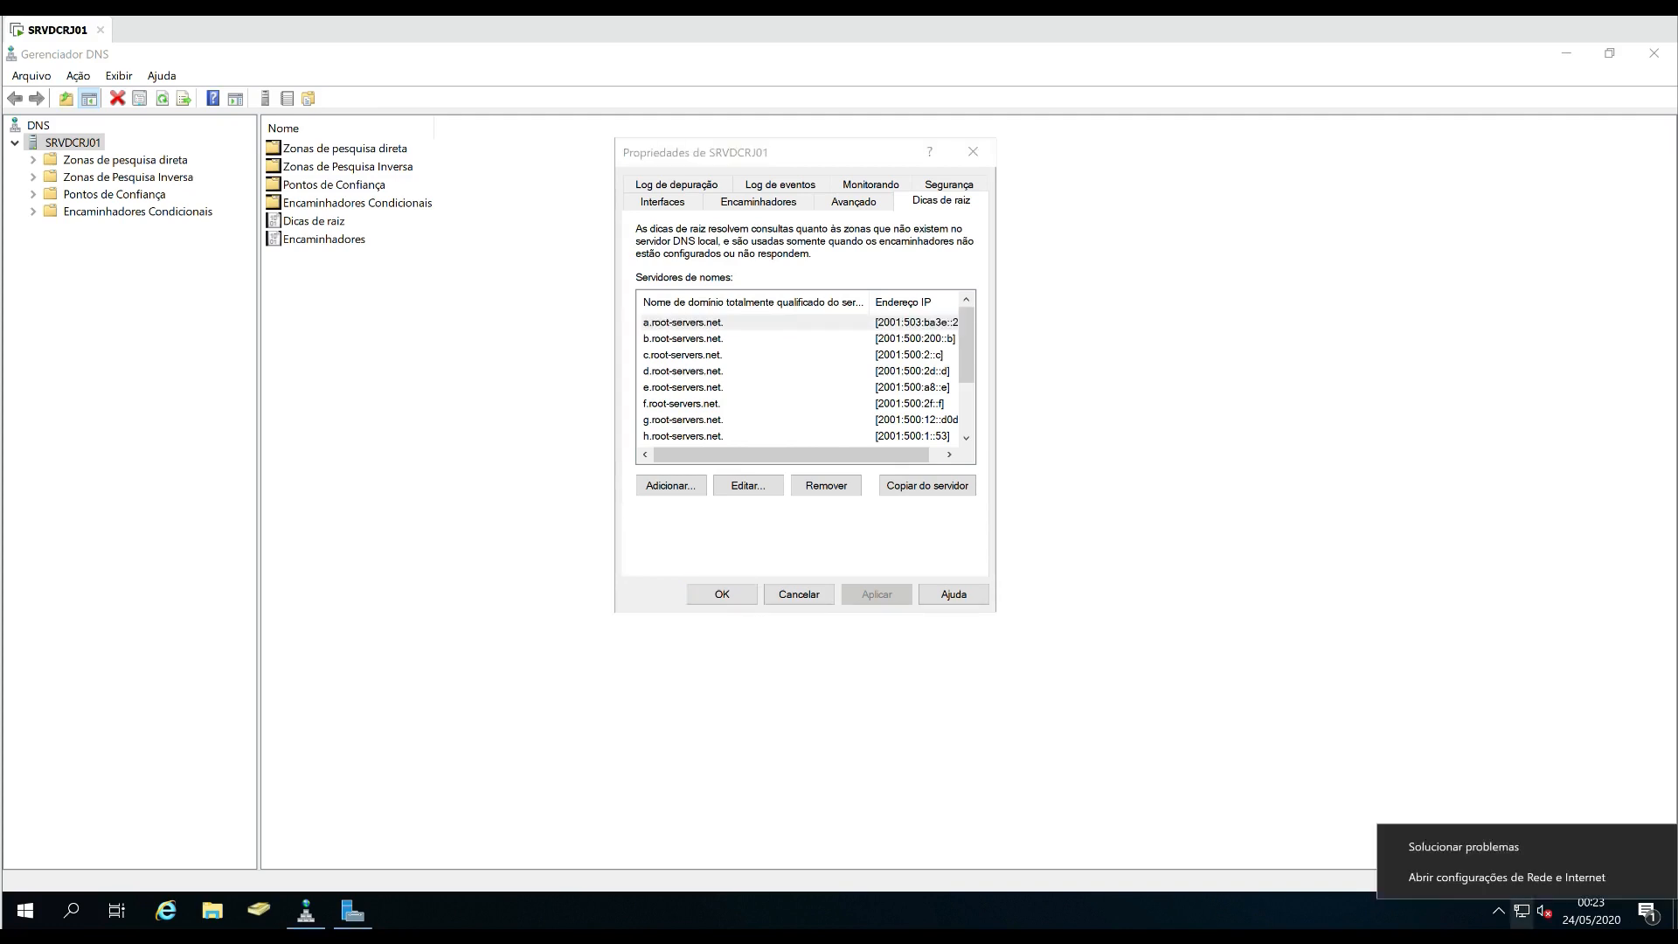
left_click(1505, 876)
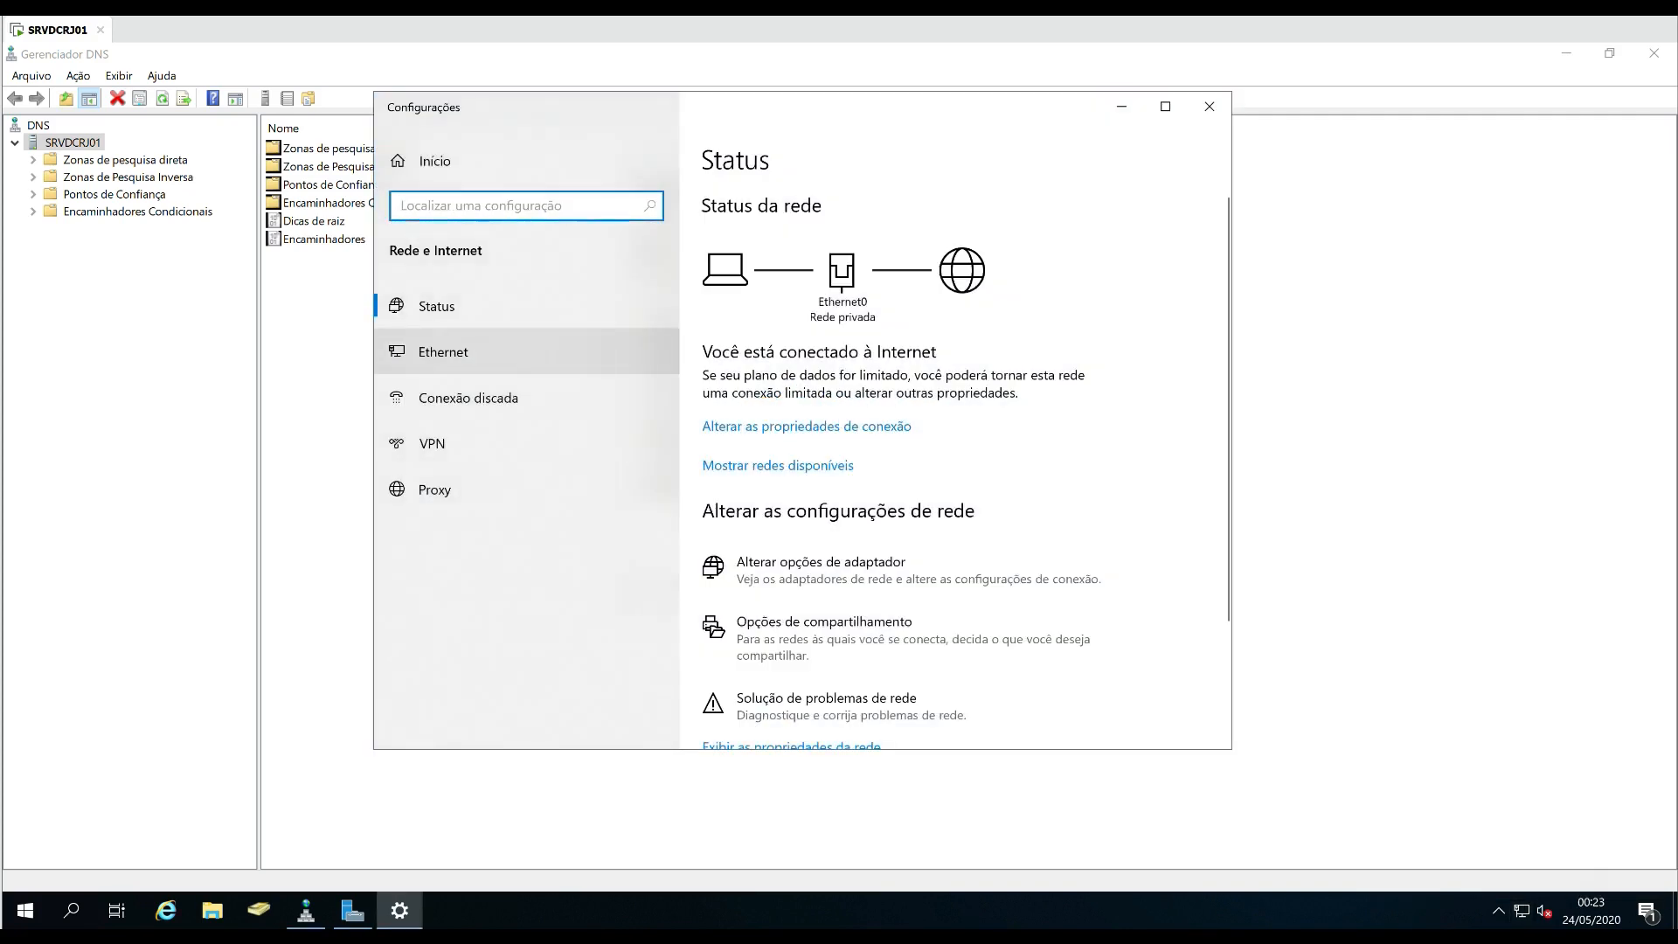
left_click(443, 353)
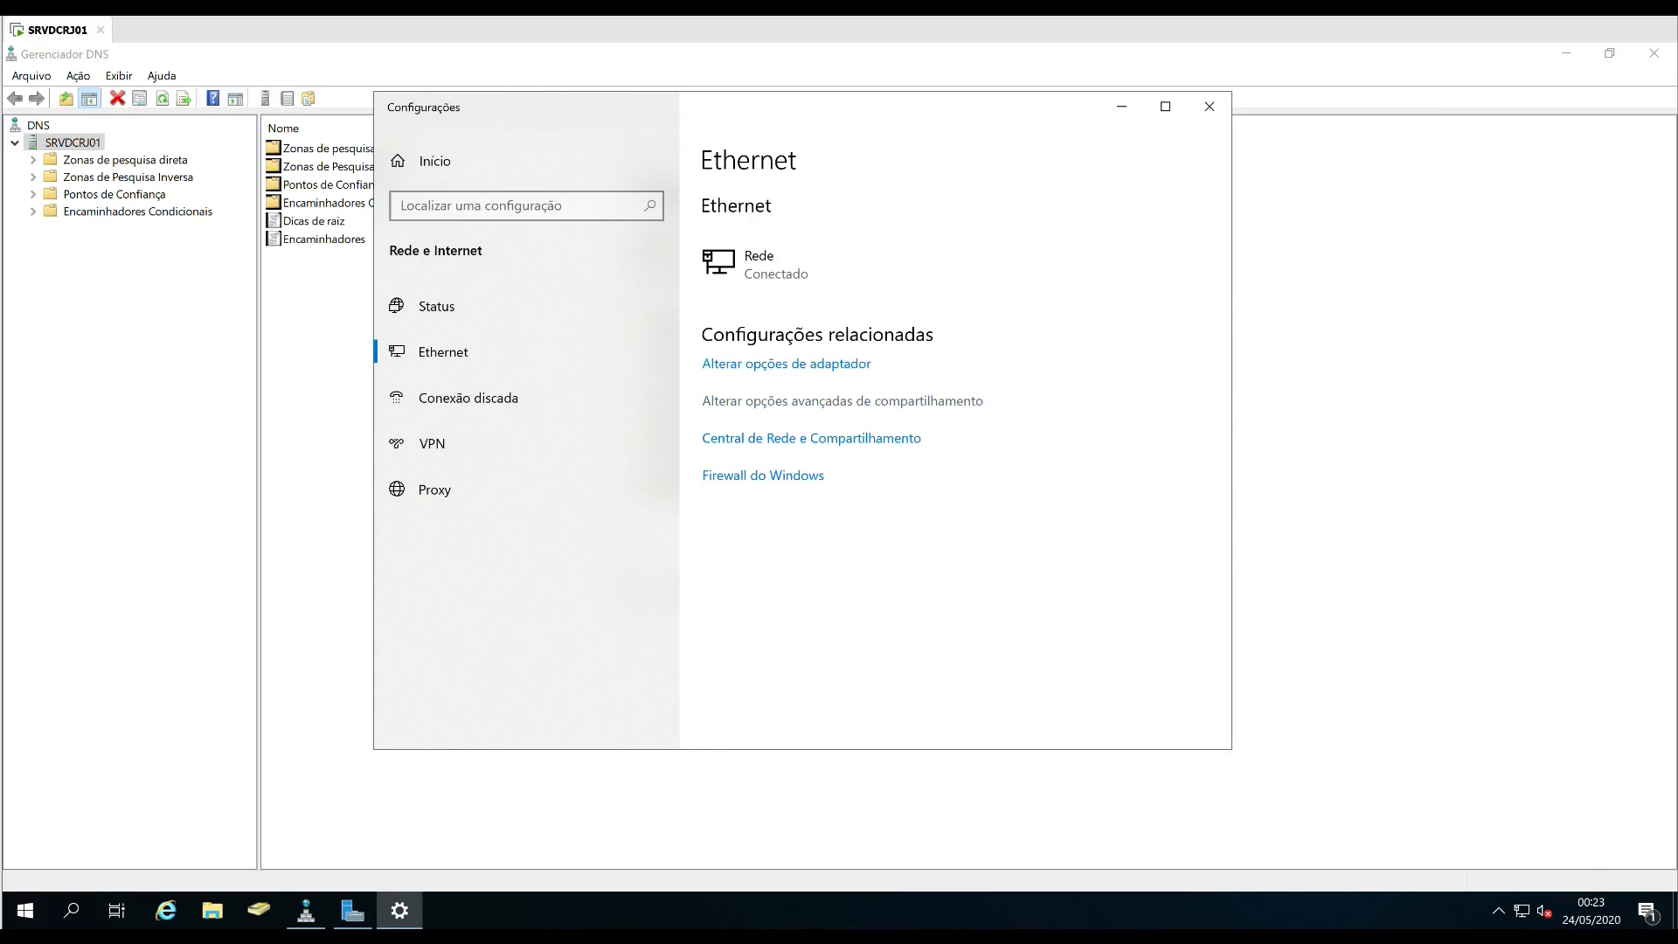
left_click(811, 439)
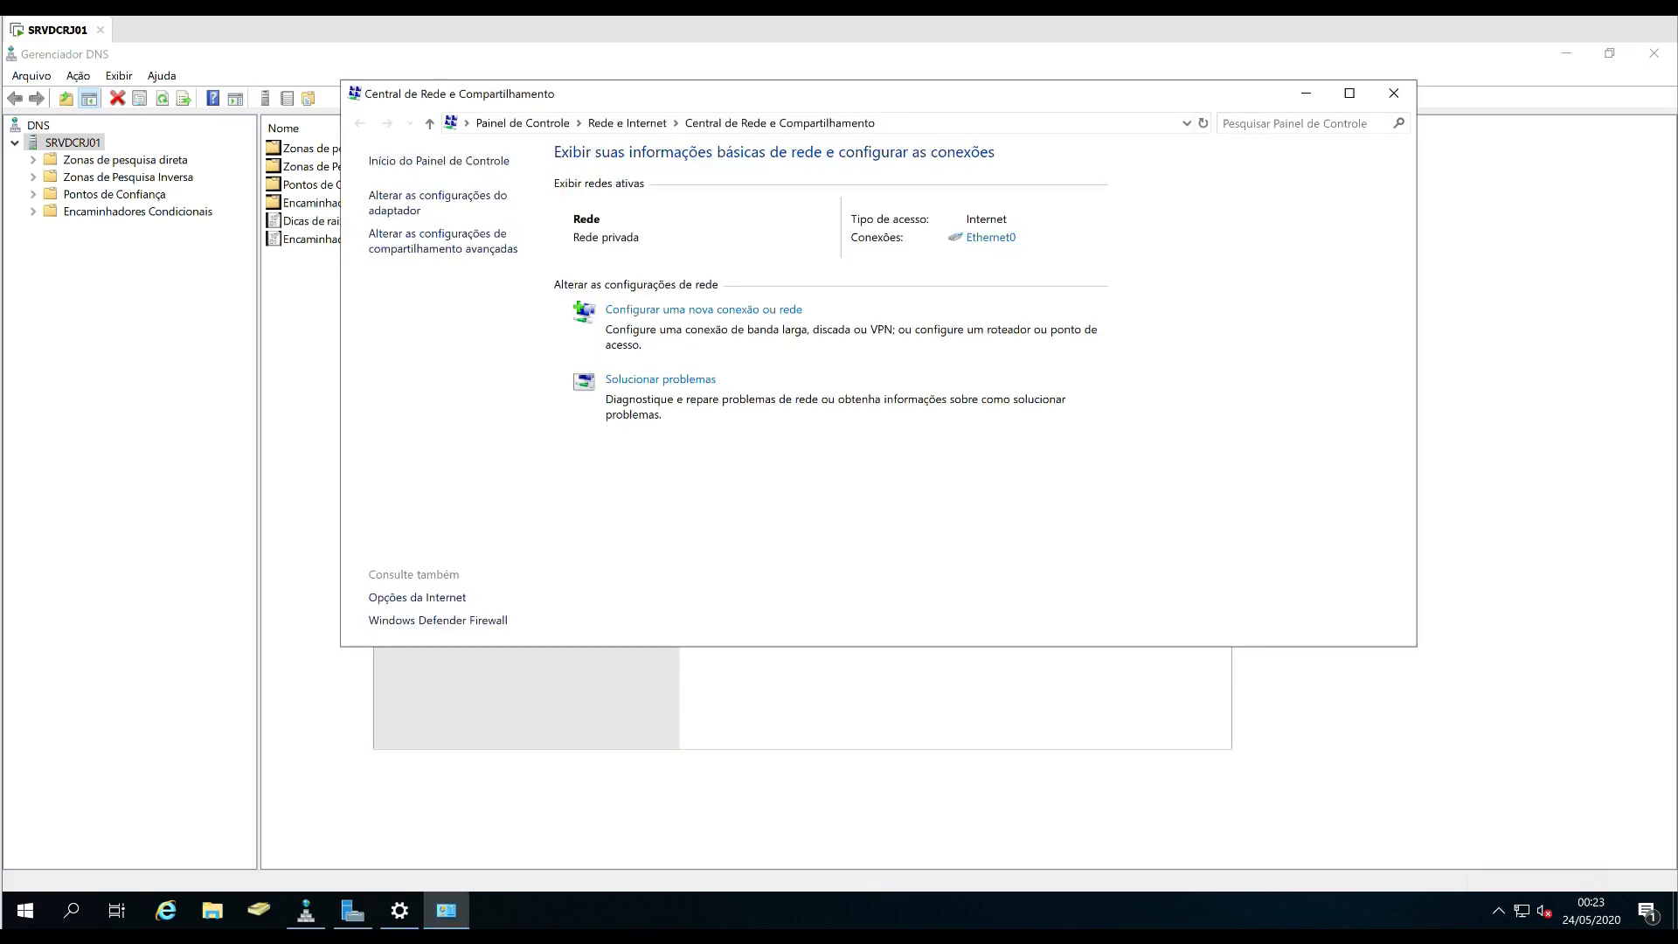
left_click(990, 238)
left_click(735, 627)
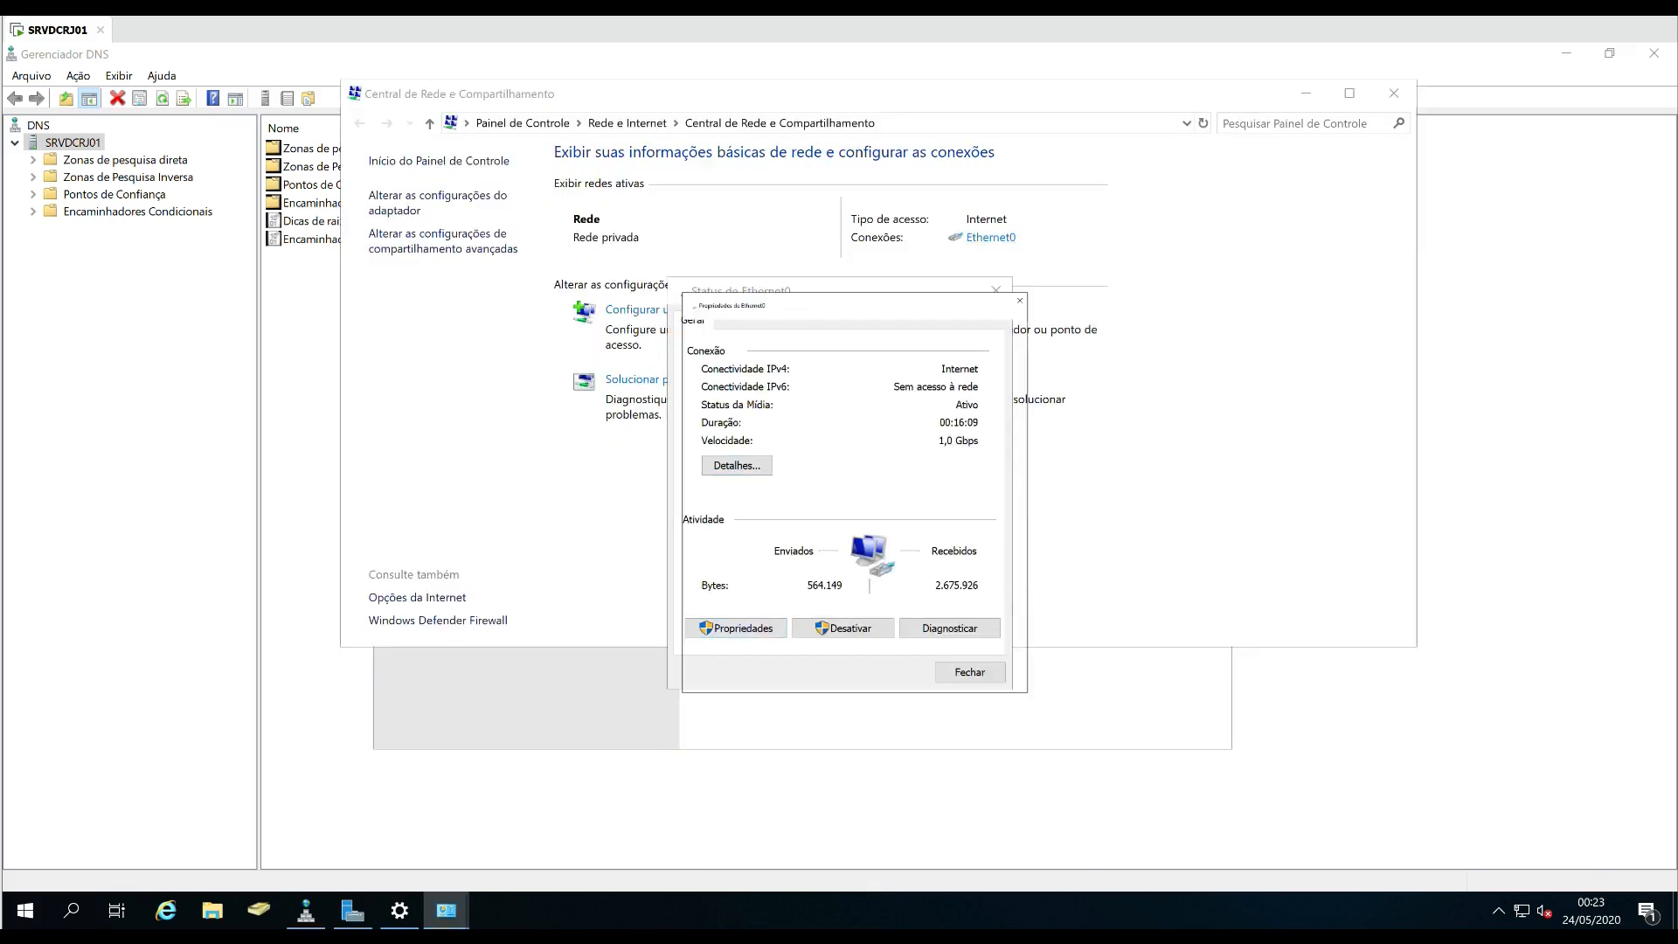
Check whether Internet Protocol Version 6 (TCP/IPv6) is enabled for Ethernet0, and close the connection's properties and status dialogs.
scroll(847, 476, "down", 1)
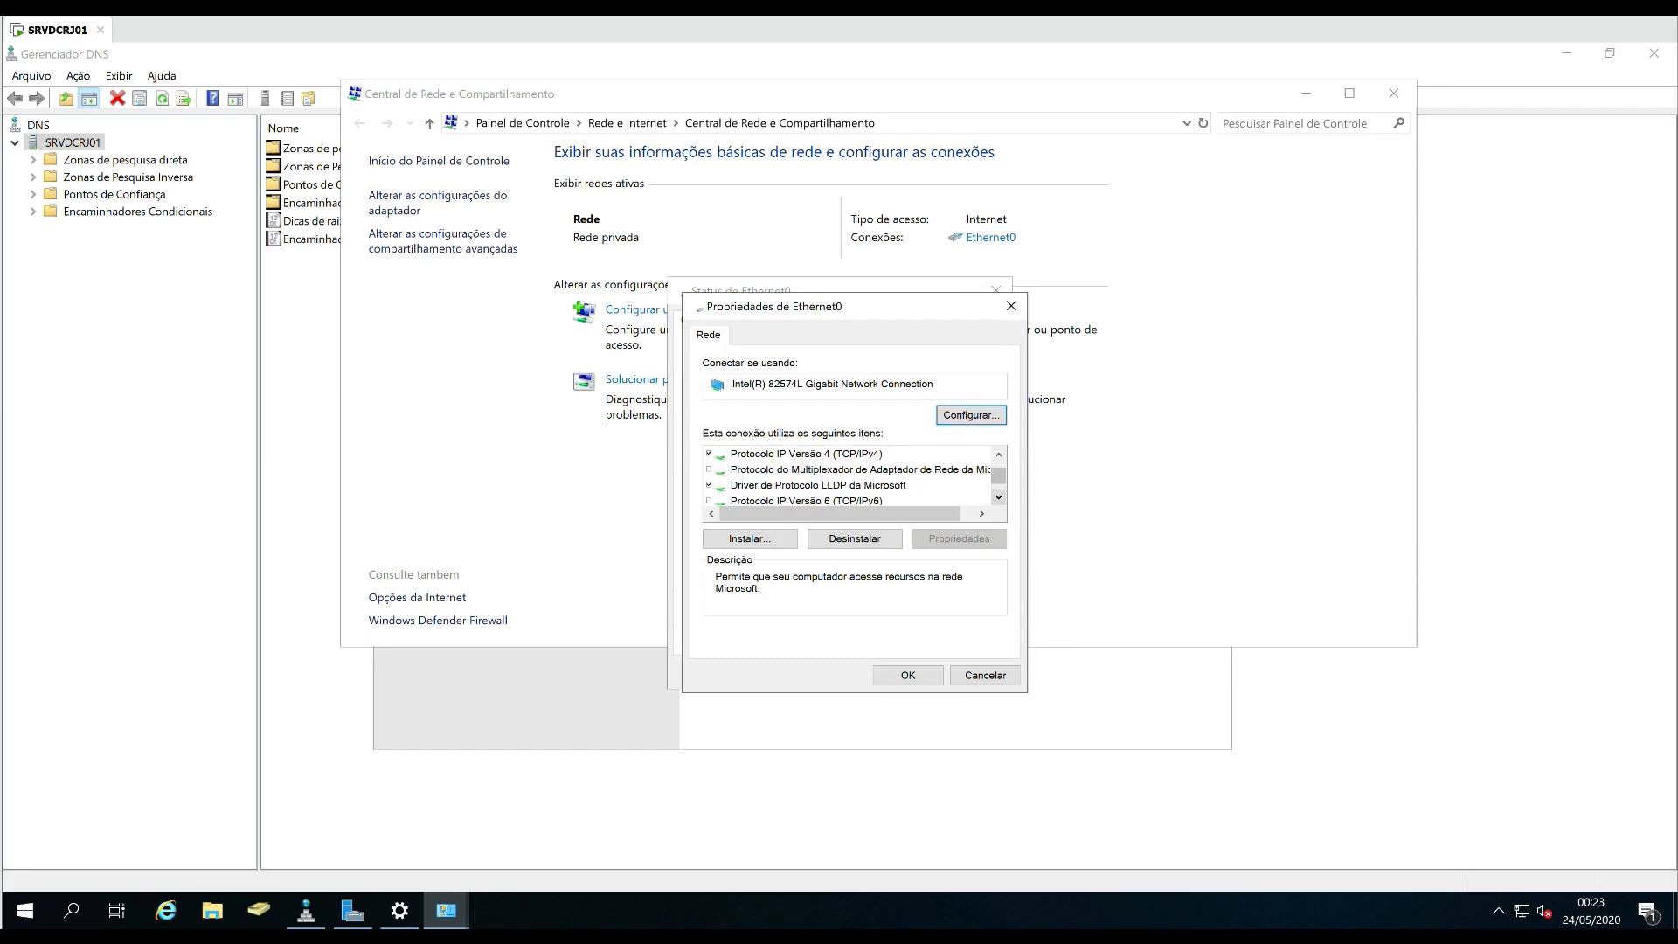
scroll(848, 476, "down", 1)
left_click(805, 485)
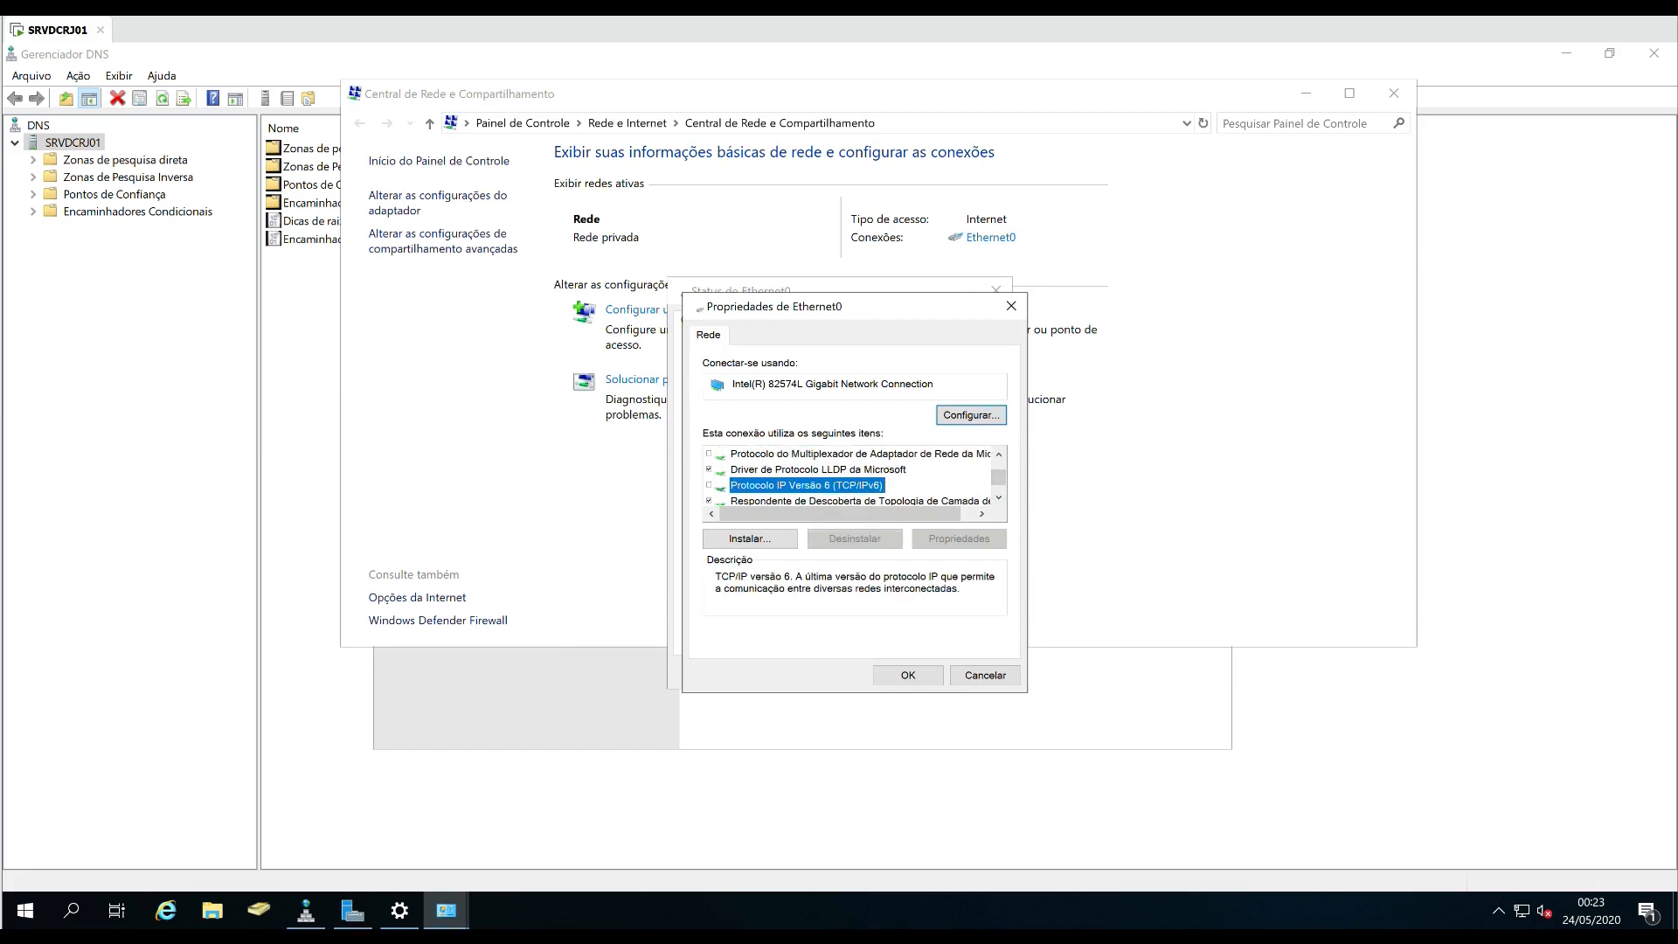
left_click(908, 674)
left_click(970, 672)
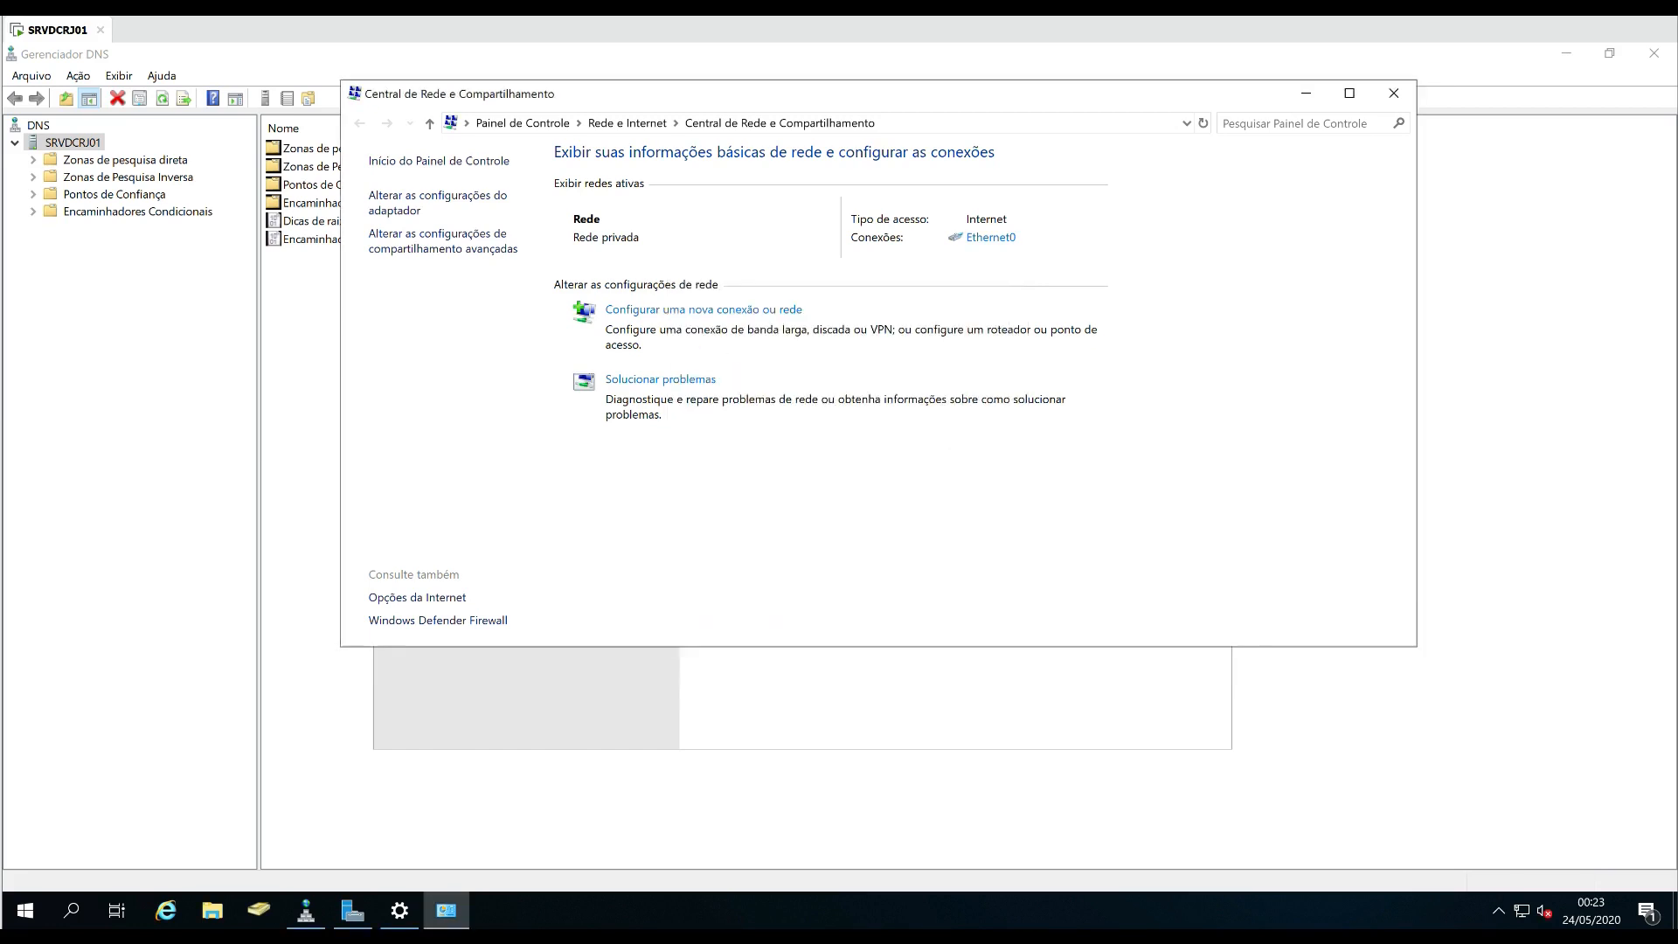
Close the network settings windows and update the a.root-servers.net root hint by resolving its name to an IPv4 address.
left_click(1393, 92)
left_click(1209, 106)
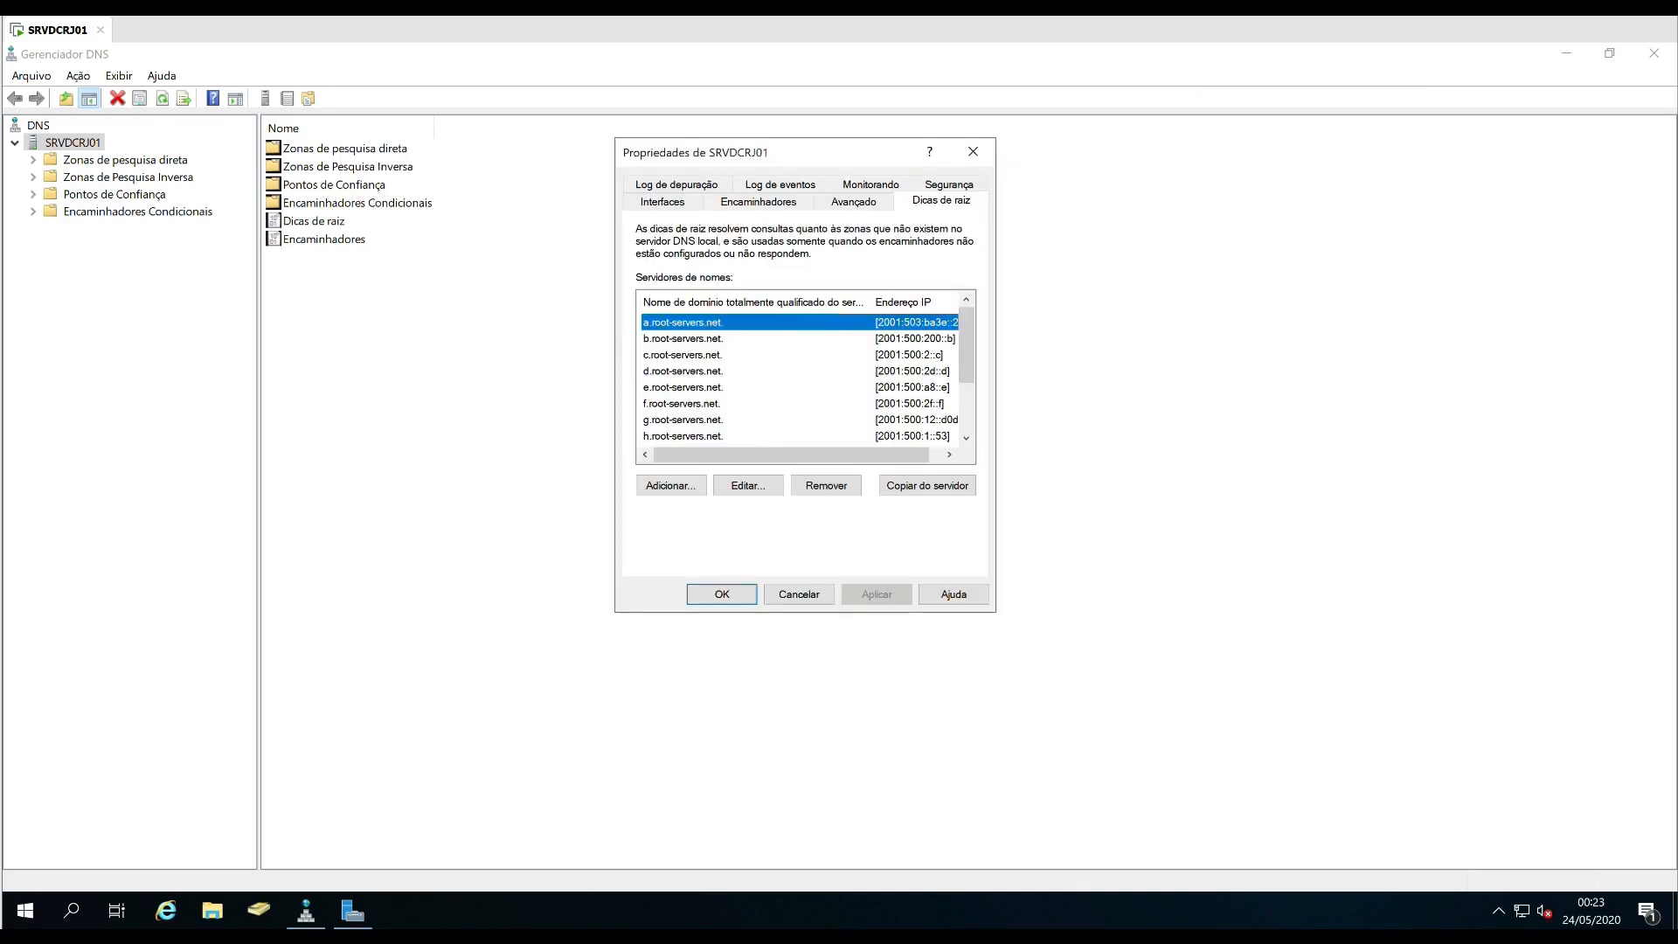
left_click_drag(813, 152, 810, 187)
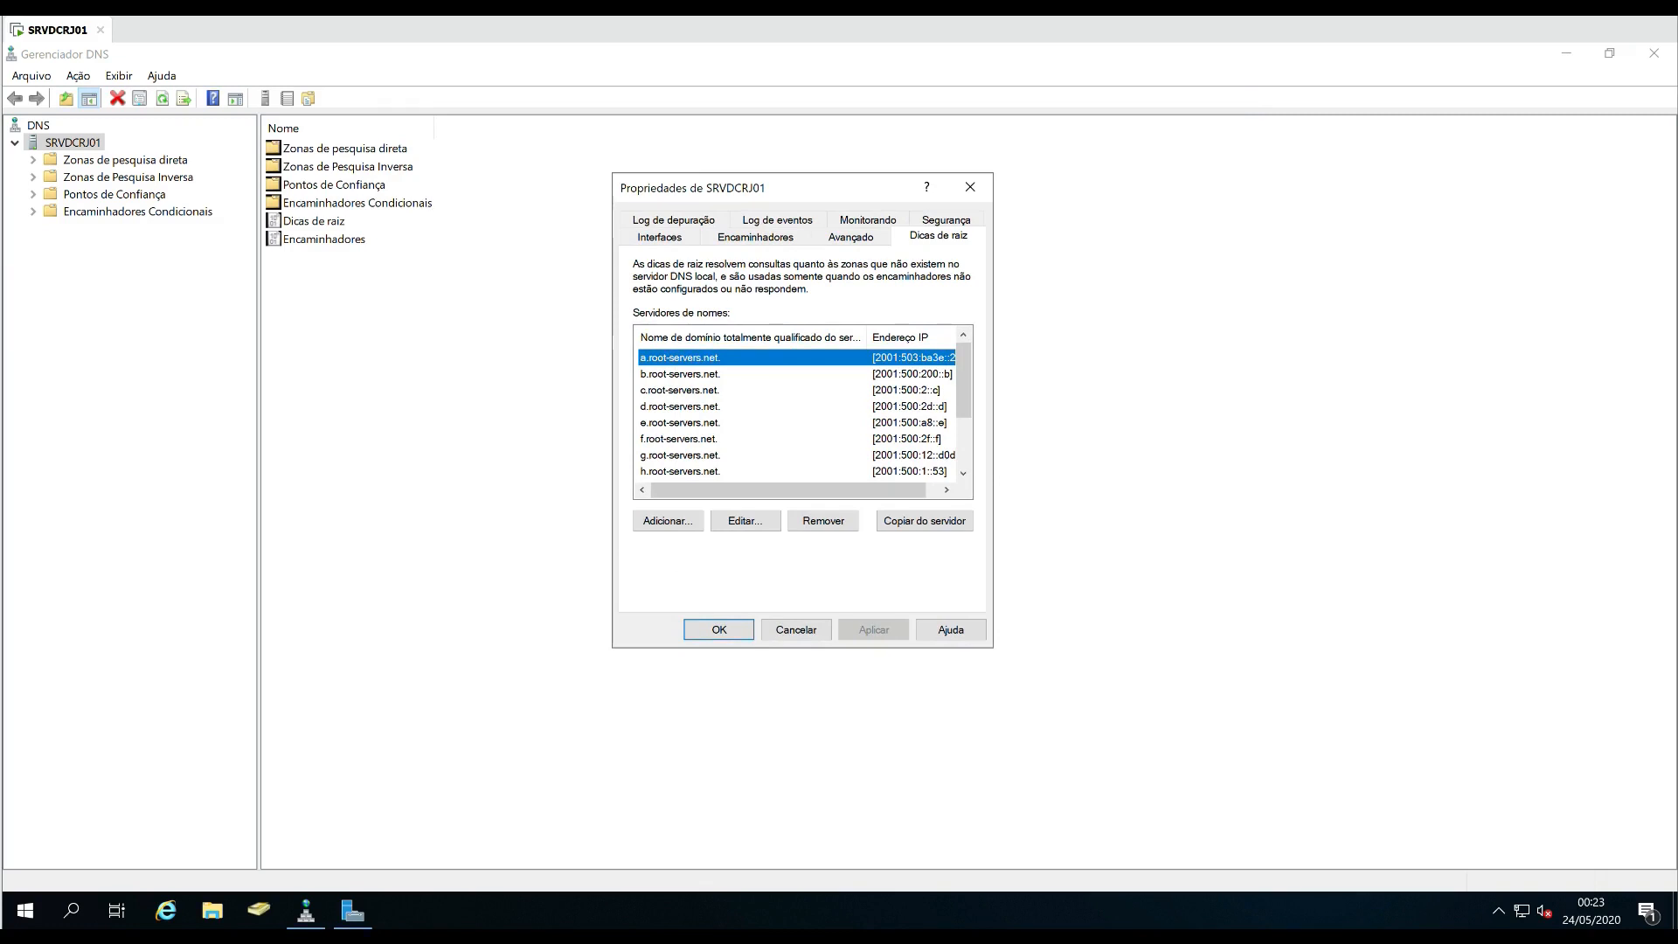
mouse_move(824, 188)
left_mouse_down()
mouse_move(837, 221)
mouse_move(803, 173)
left_mouse_up()
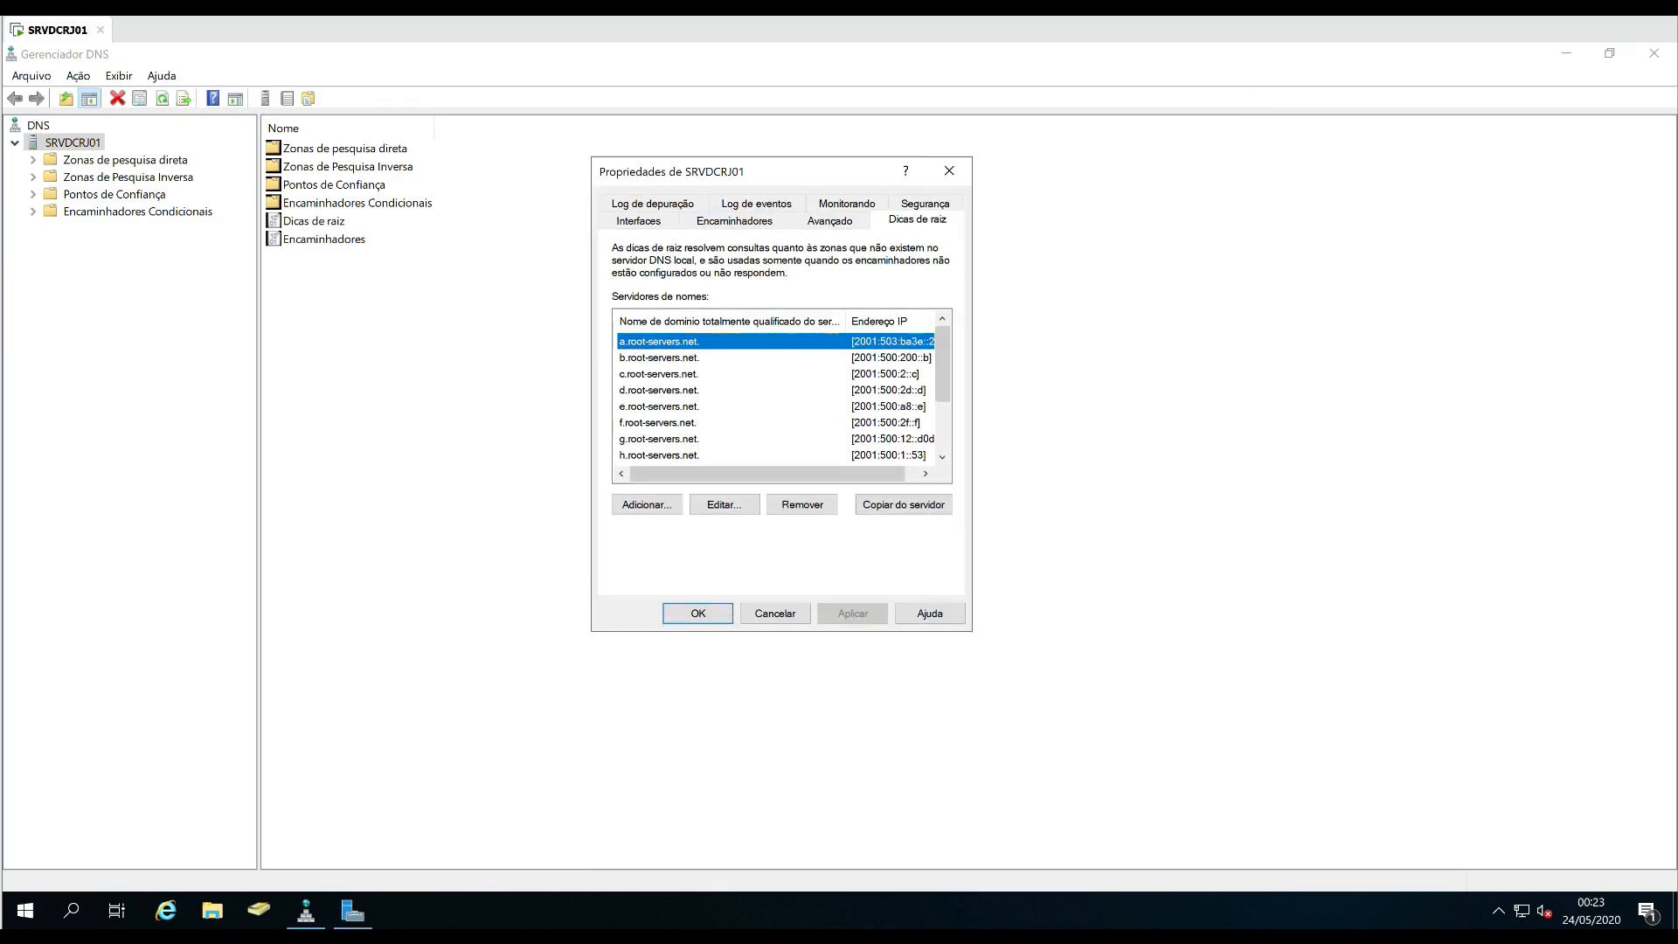
left_click(725, 504)
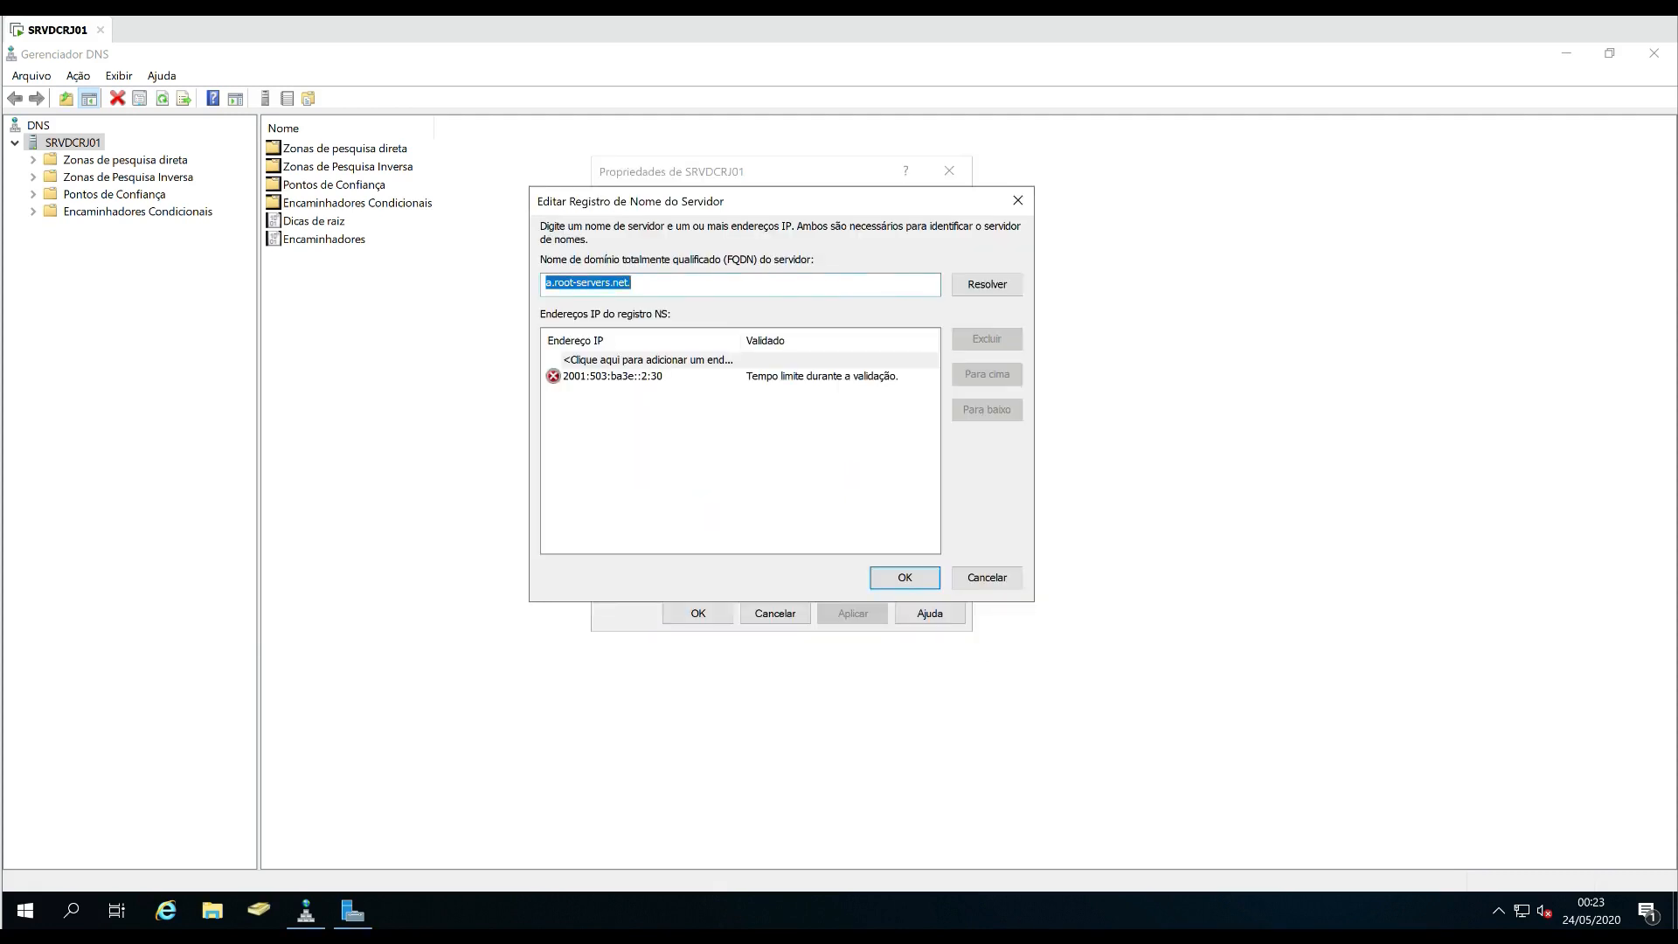
left_click(613, 376)
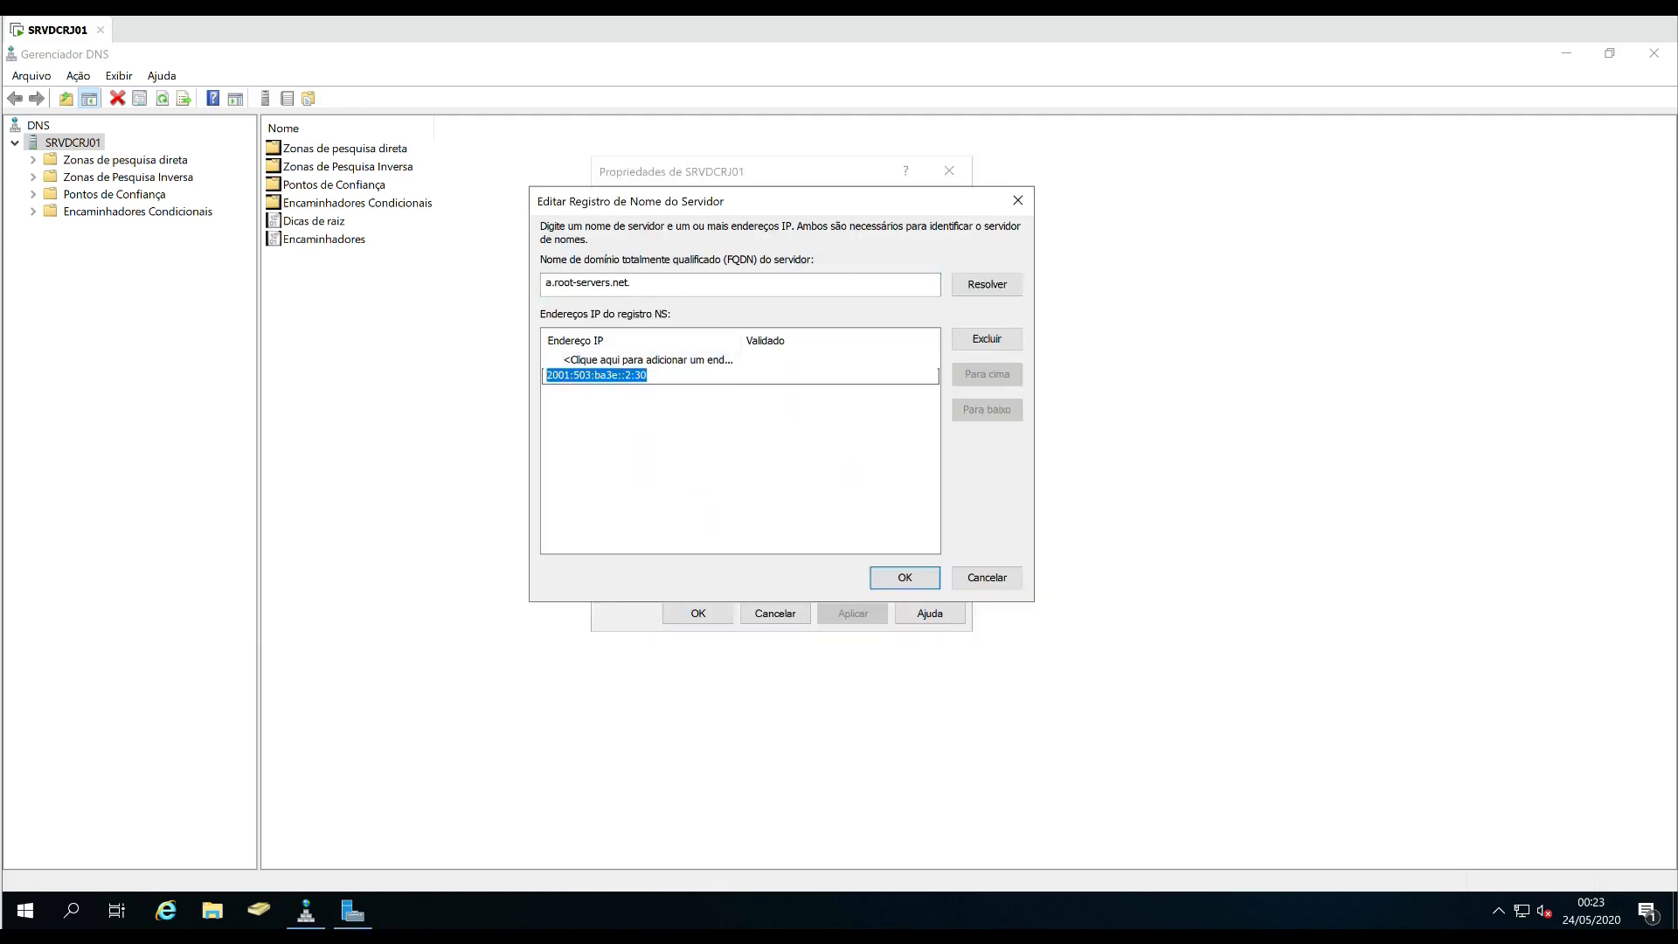
left_click(986, 284)
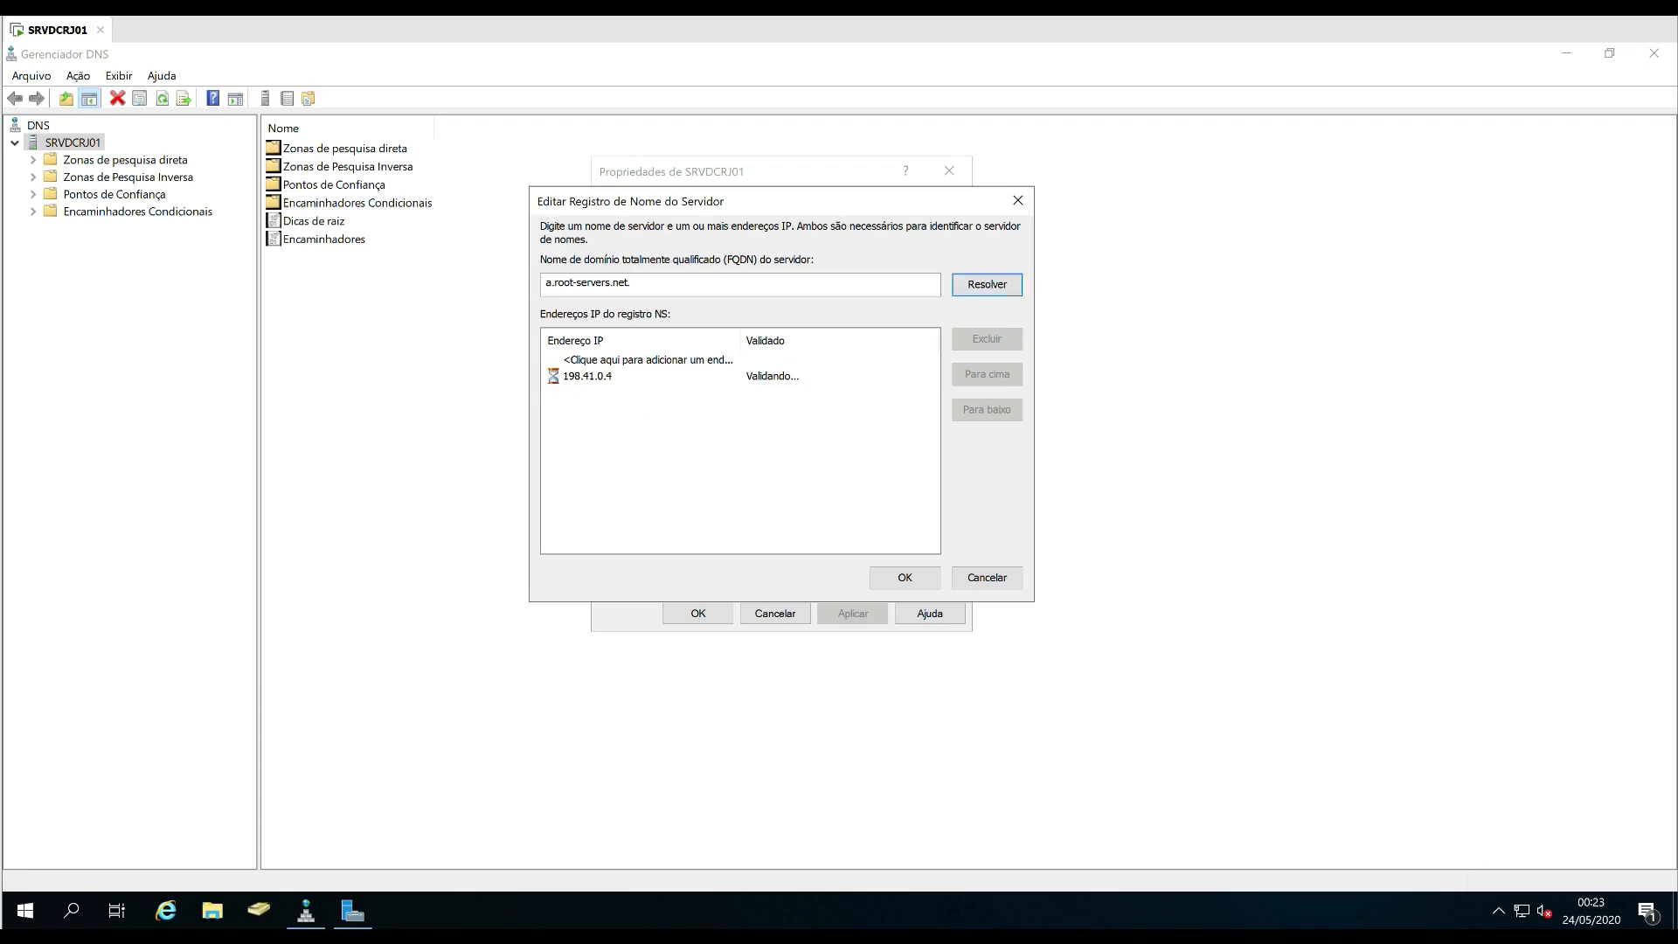
left_click_drag(813, 201, 843, 178)
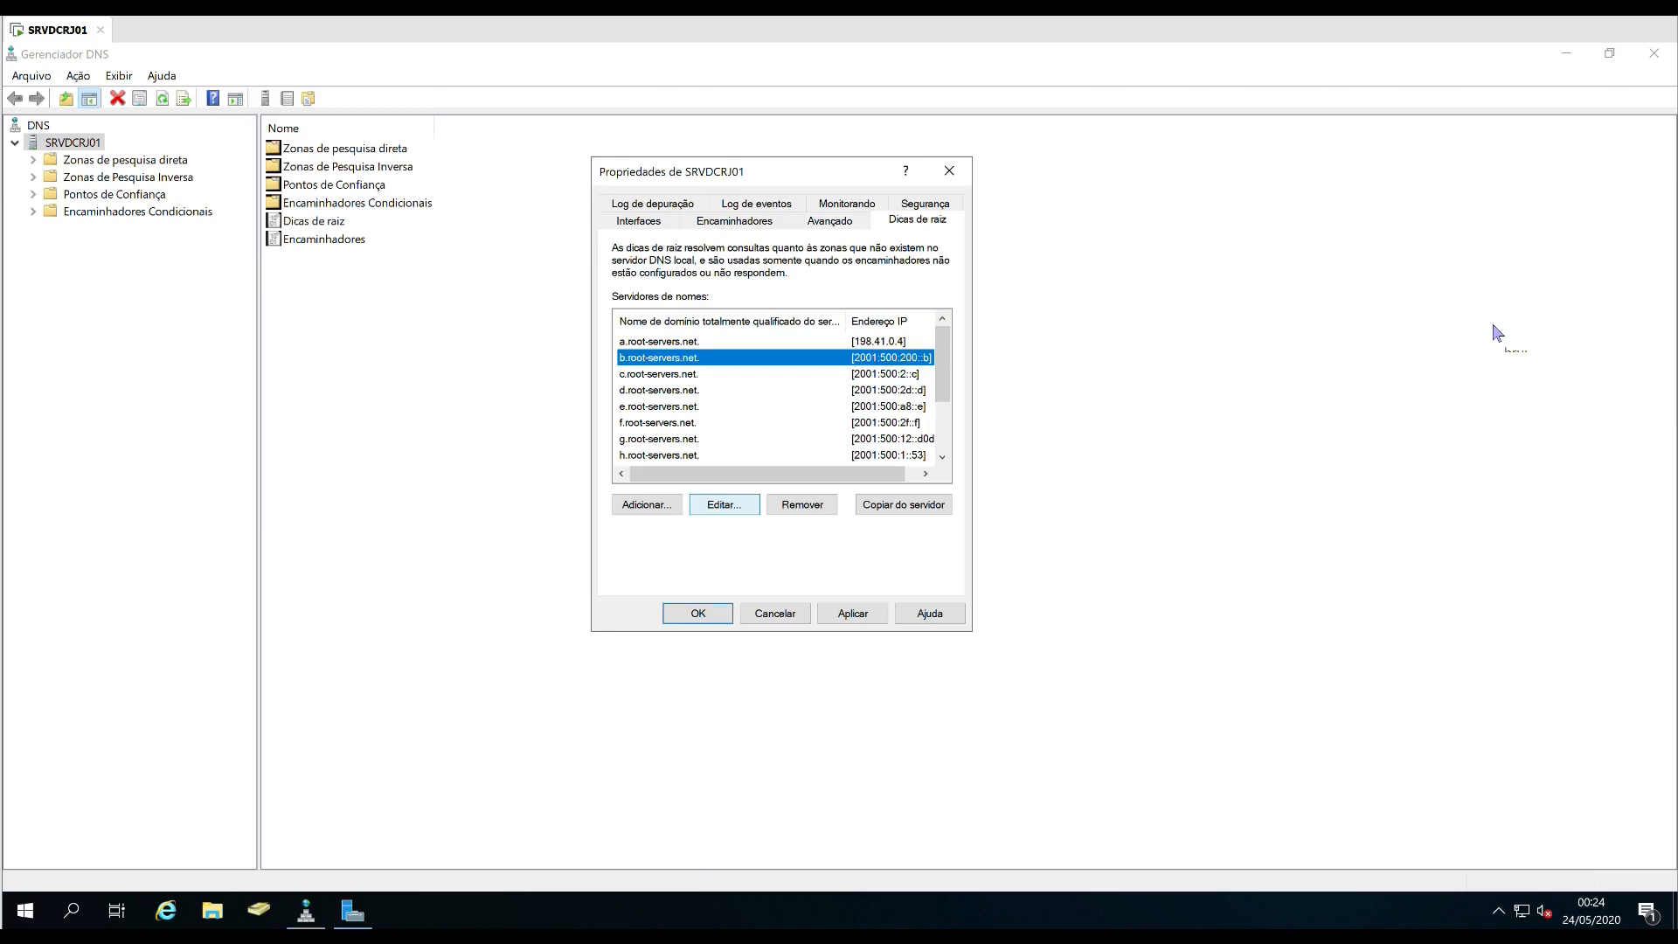
Resolve the b.root-servers.net and c.root-servers.net root hints to replace their IPv6 addresses with IPv4 addresses.
left_click(724, 505)
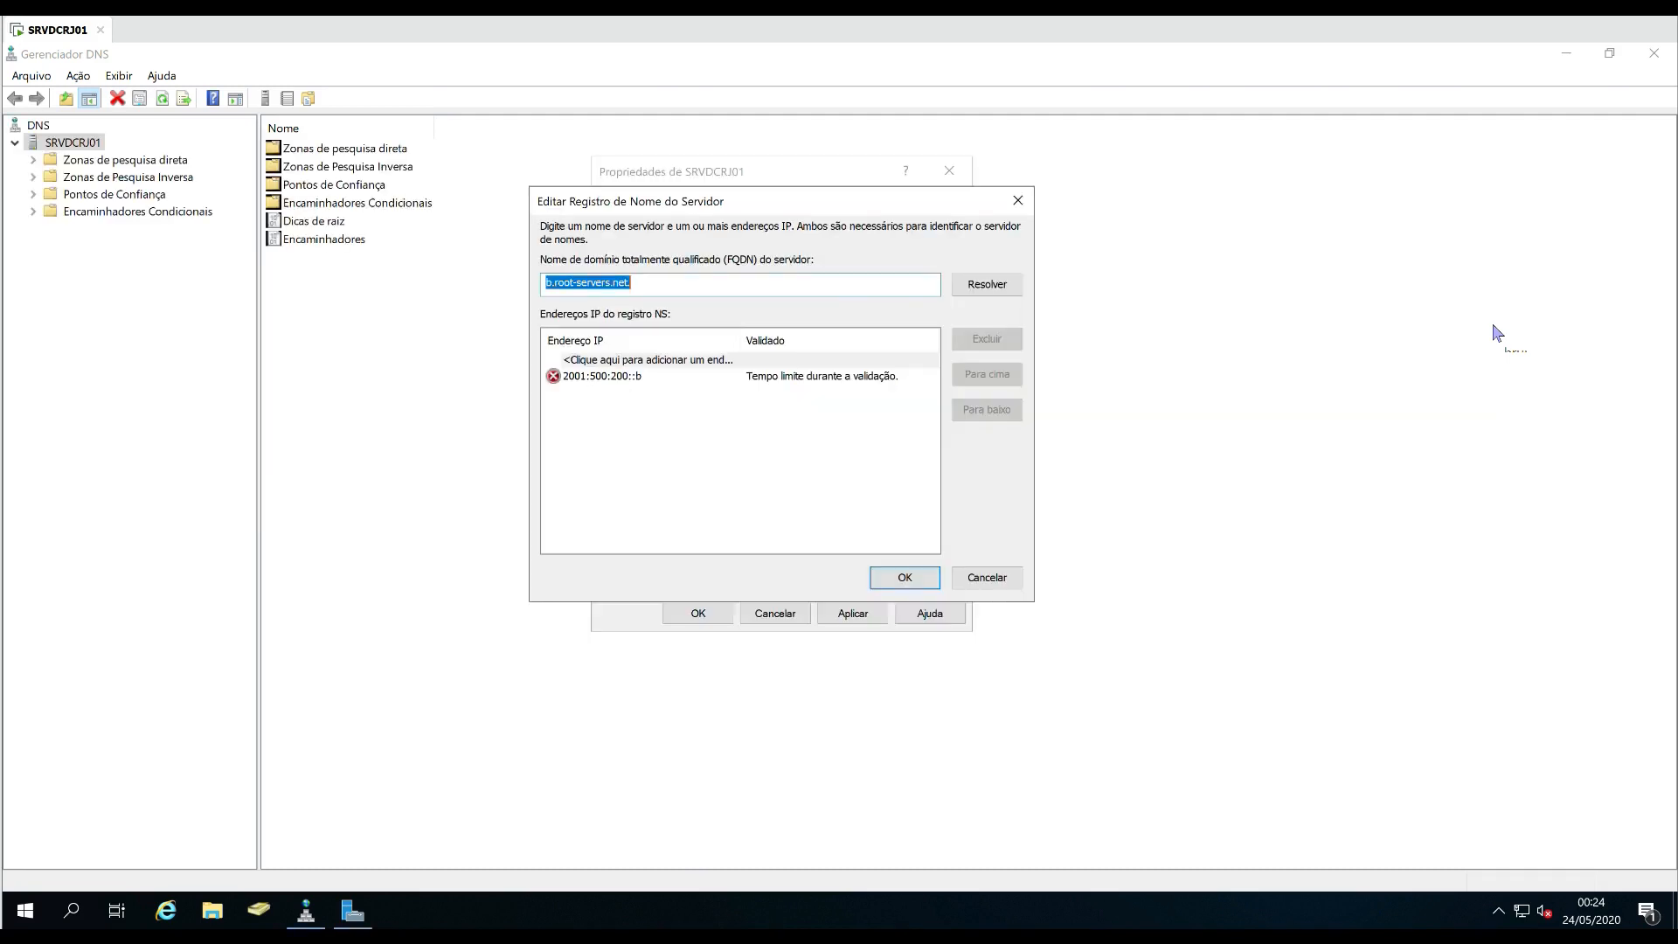
left_click(986, 284)
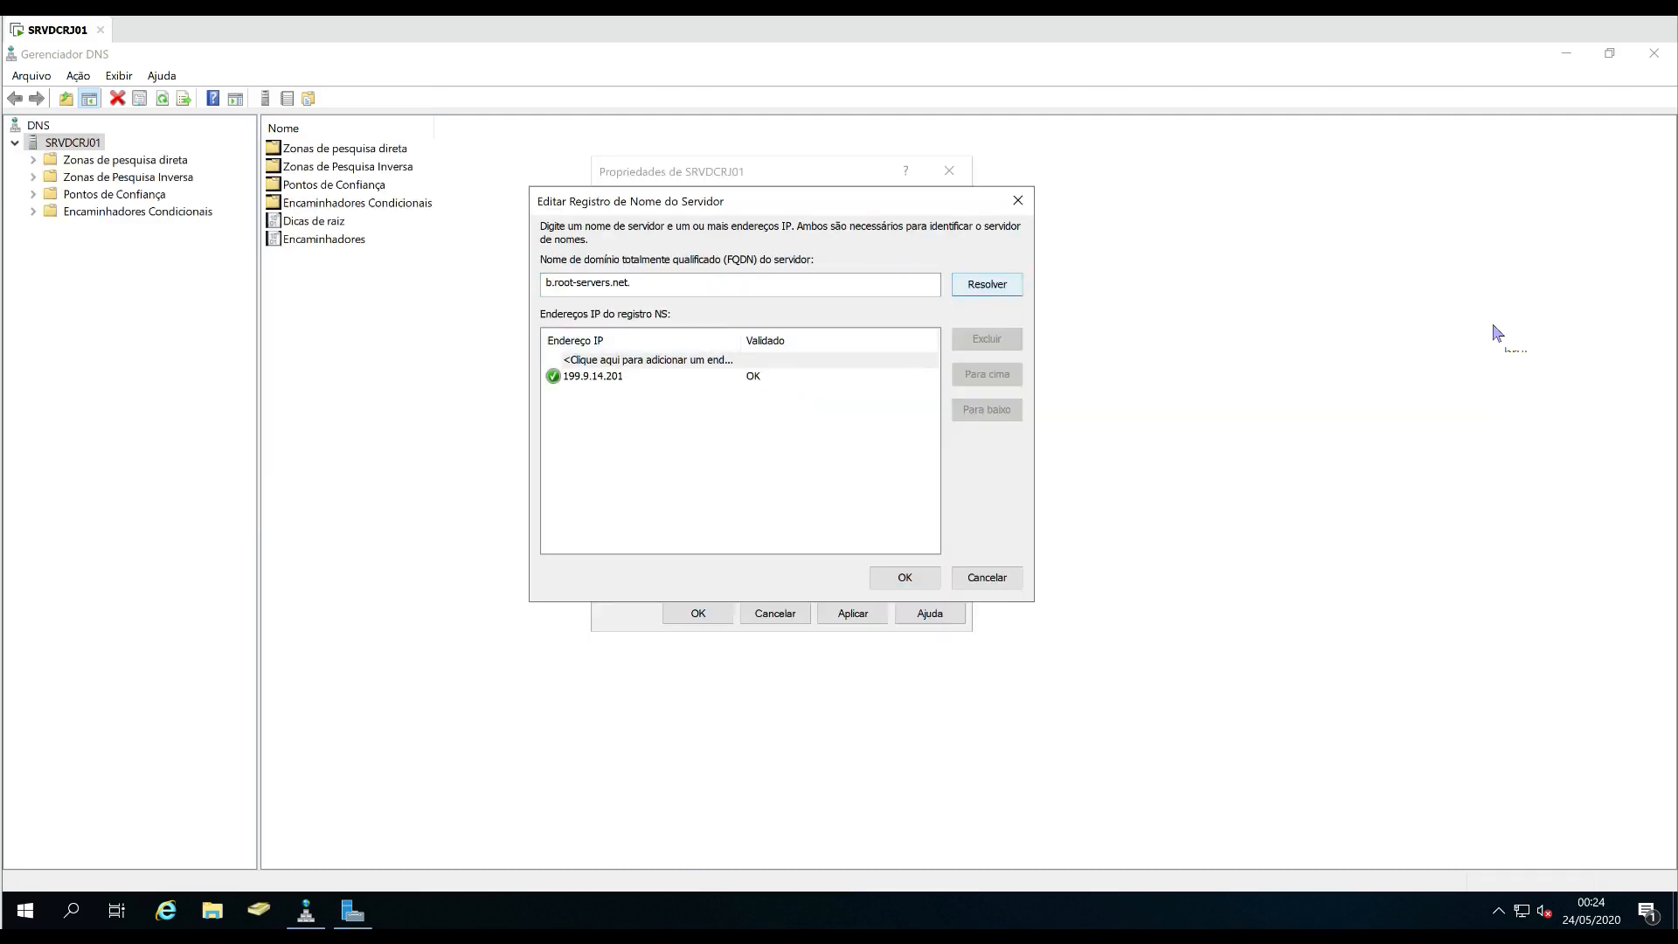
key("Return")
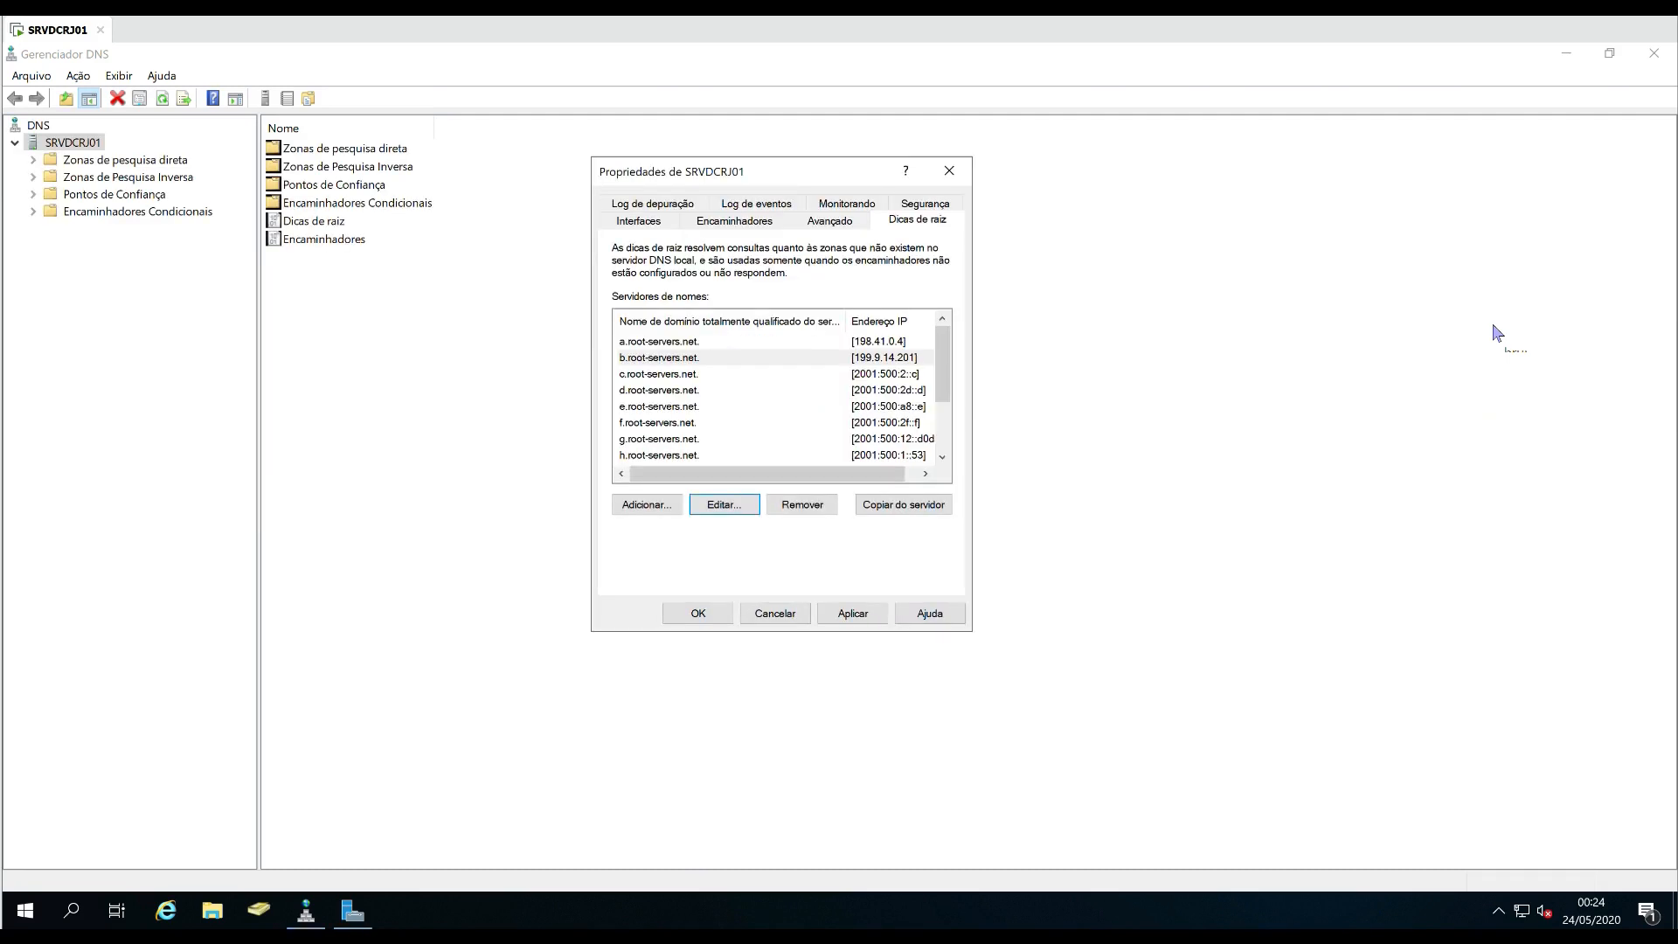
left_click(659, 374)
left_click(724, 504)
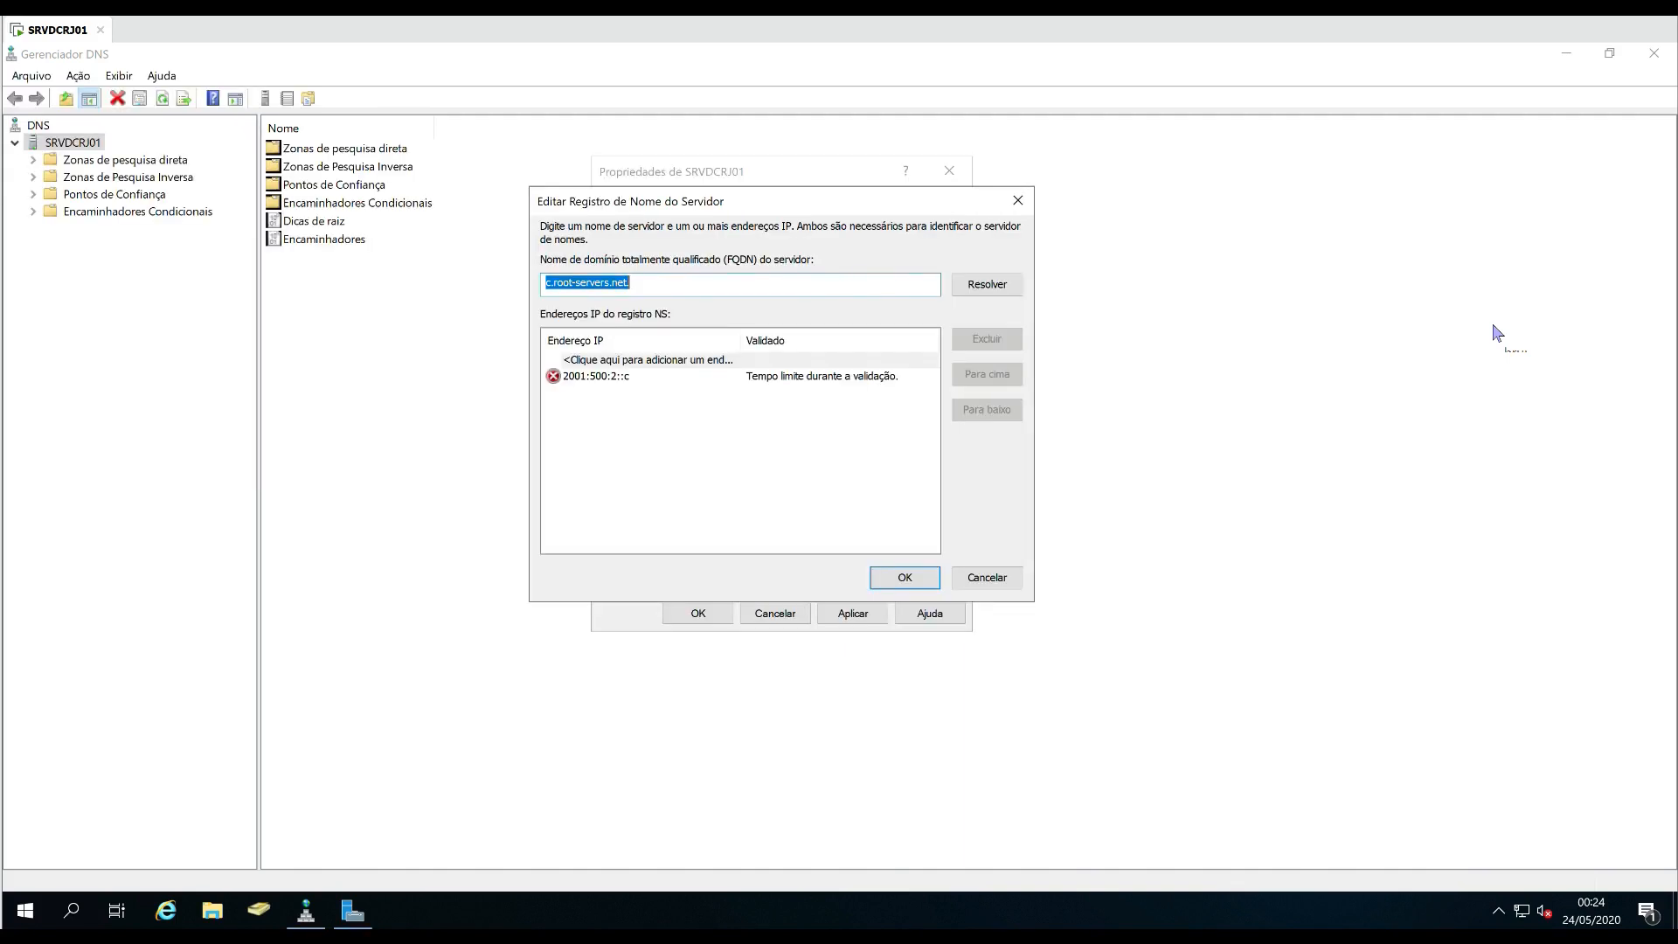
left_click(596, 375)
left_click(986, 284)
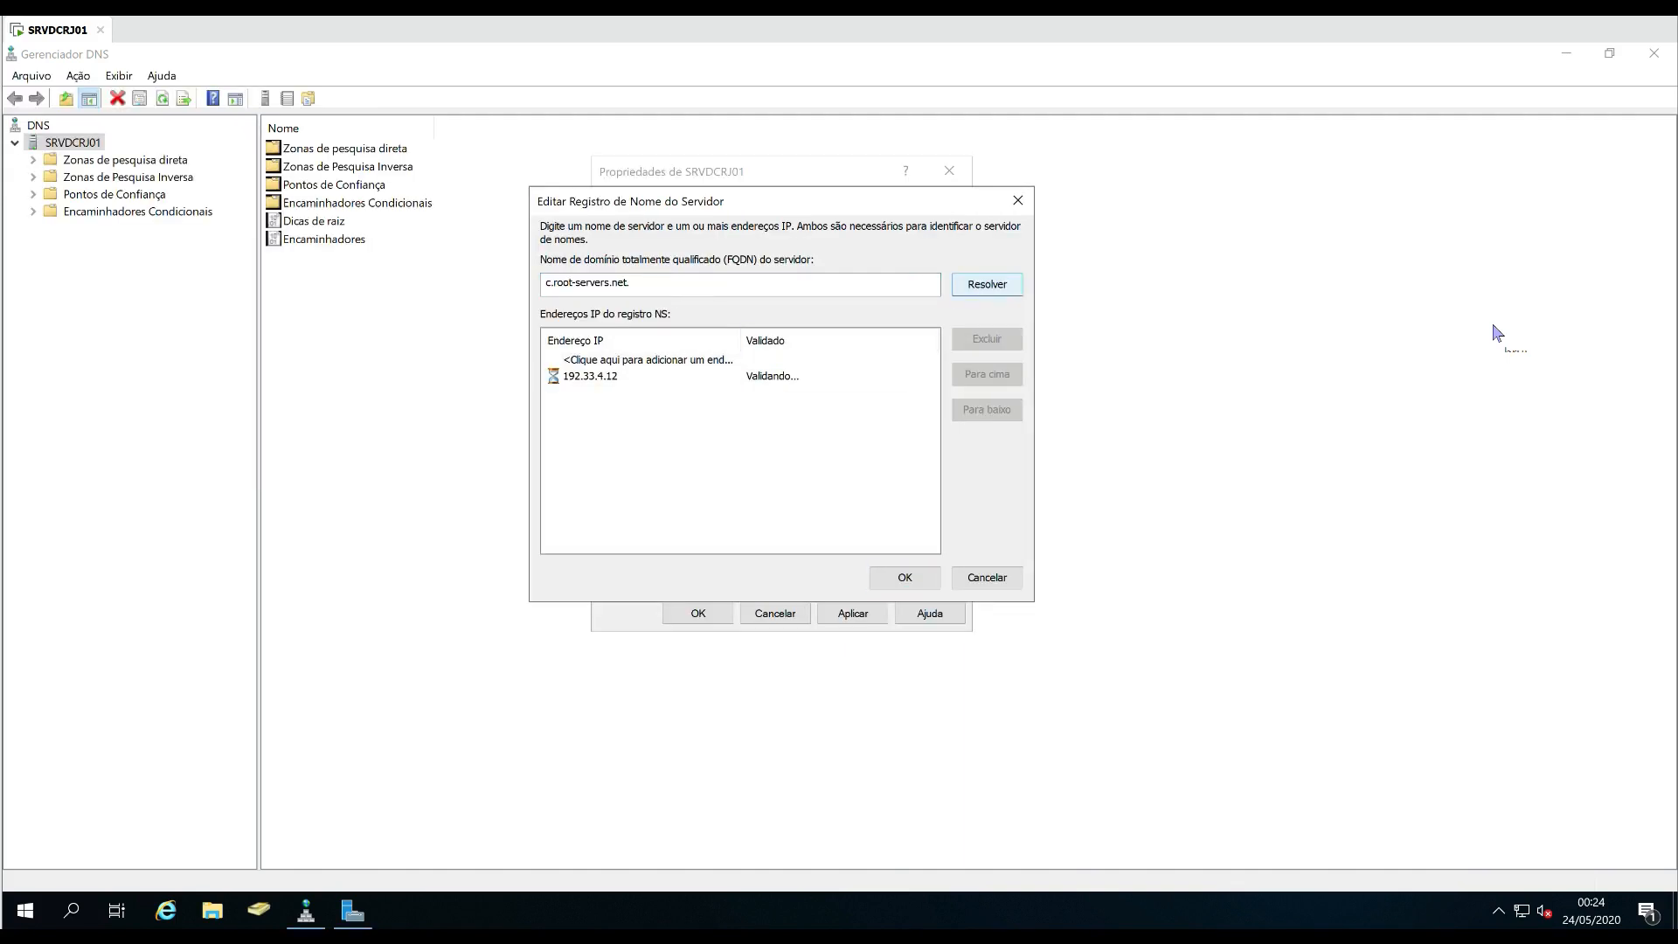
key("Return")
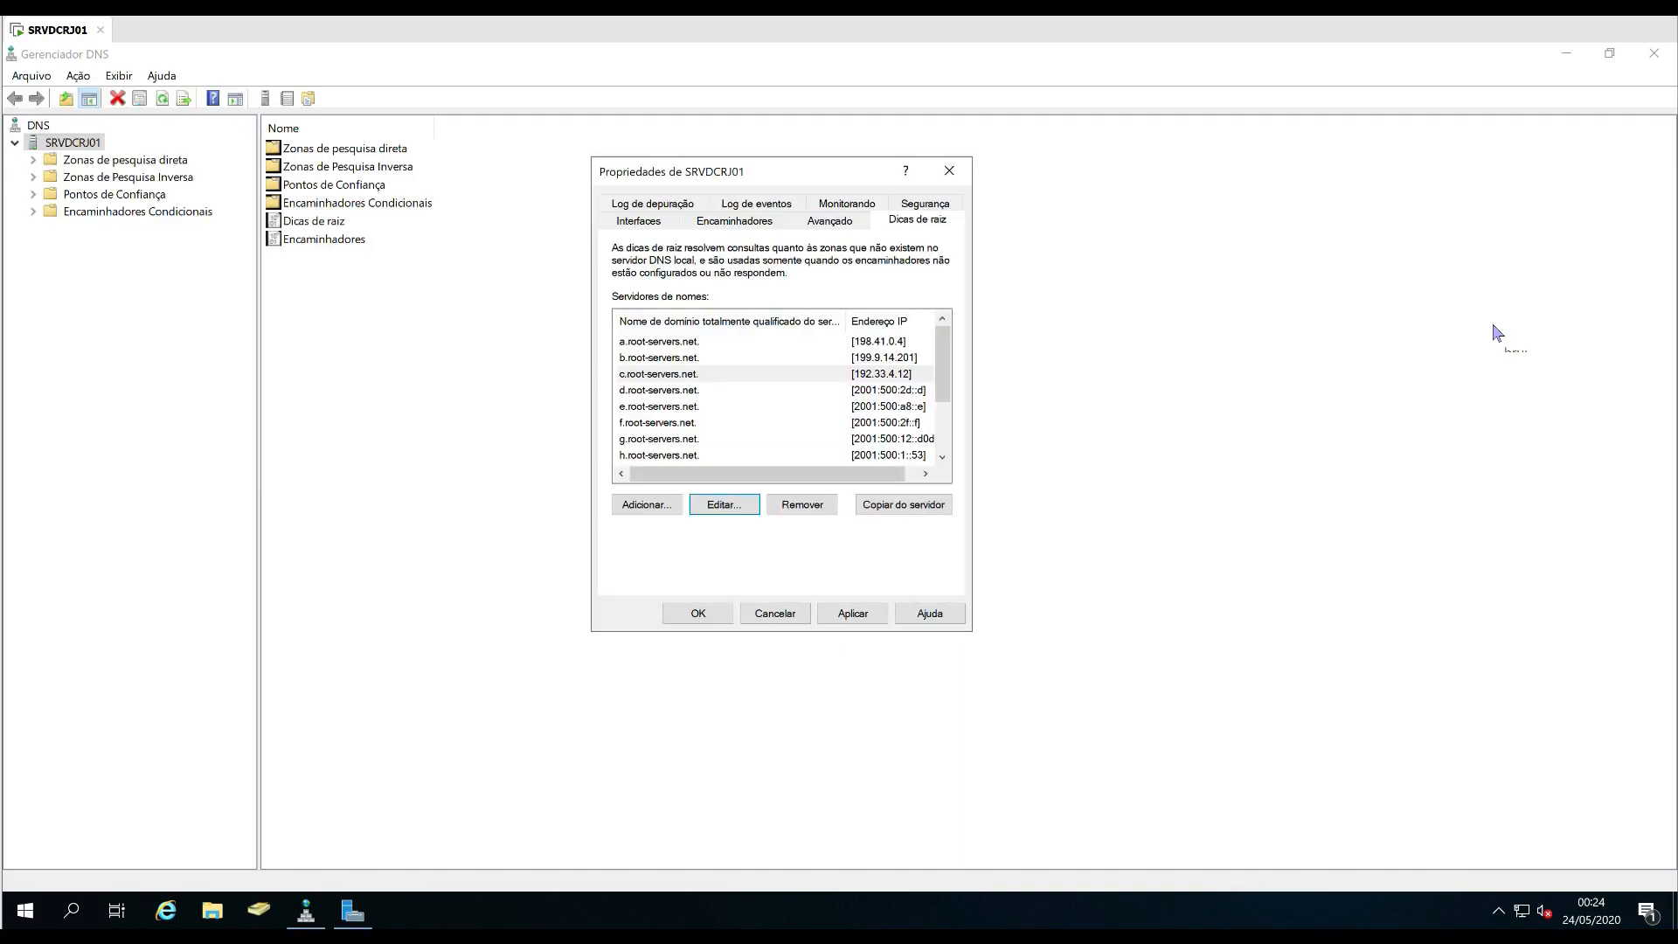
Resolve the d.root-servers.net and e.root-servers.net root hints to replace their IPv6 addresses with IPv4 addresses.
left_click(659, 390)
left_click(724, 504)
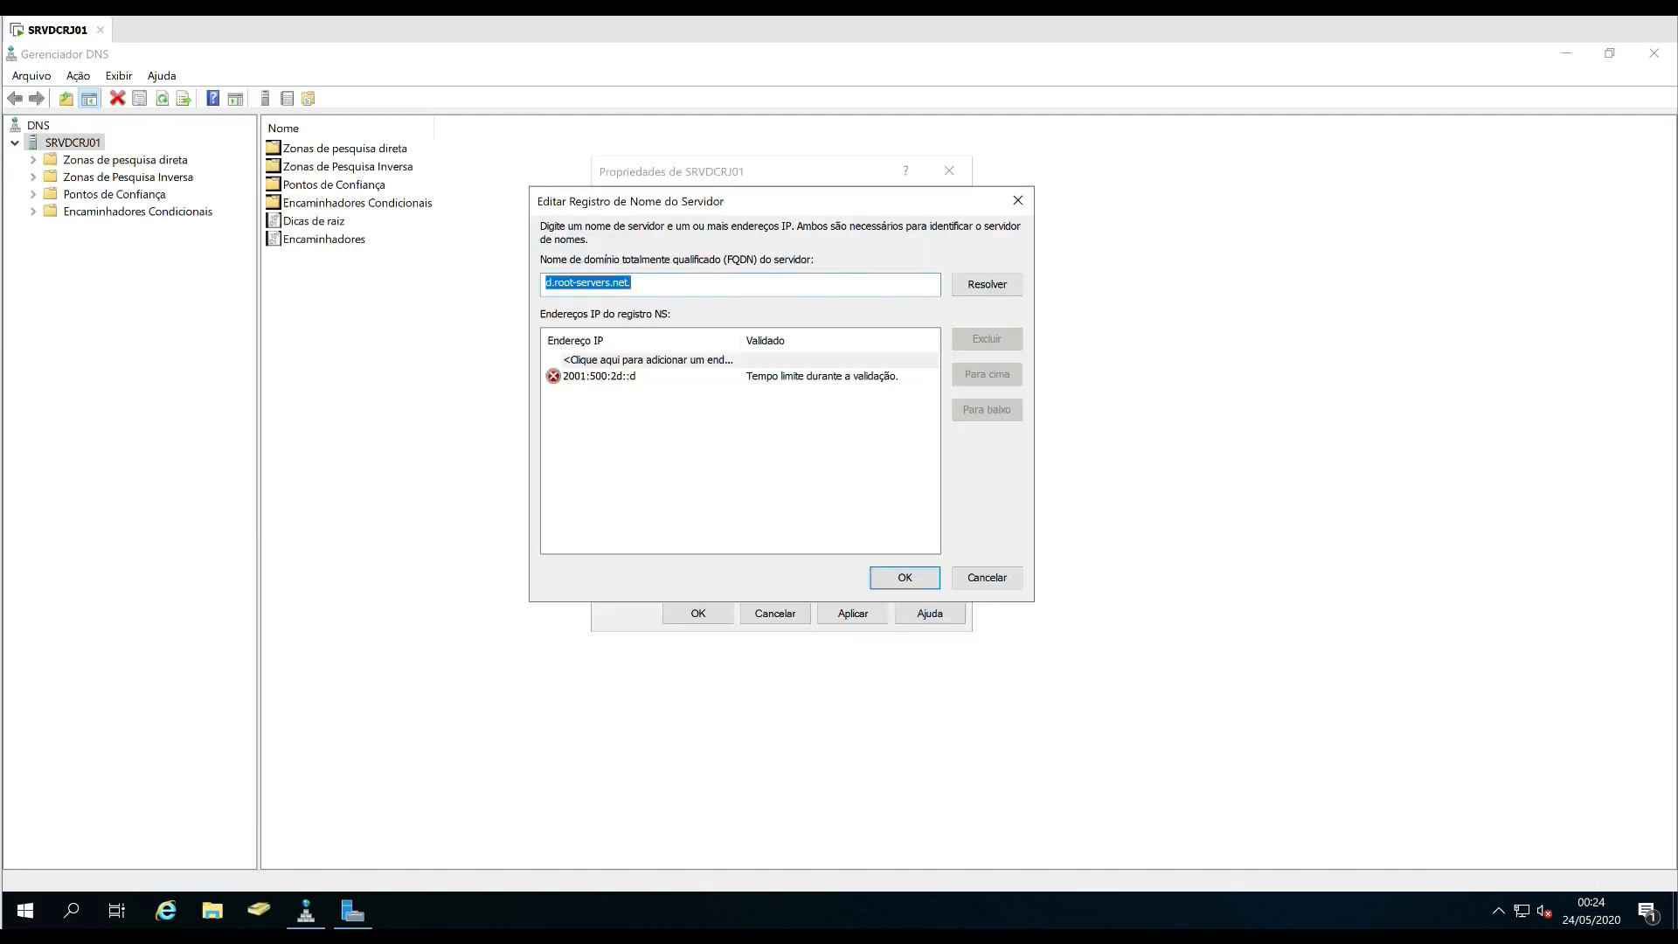
left_click(599, 376)
left_click(987, 284)
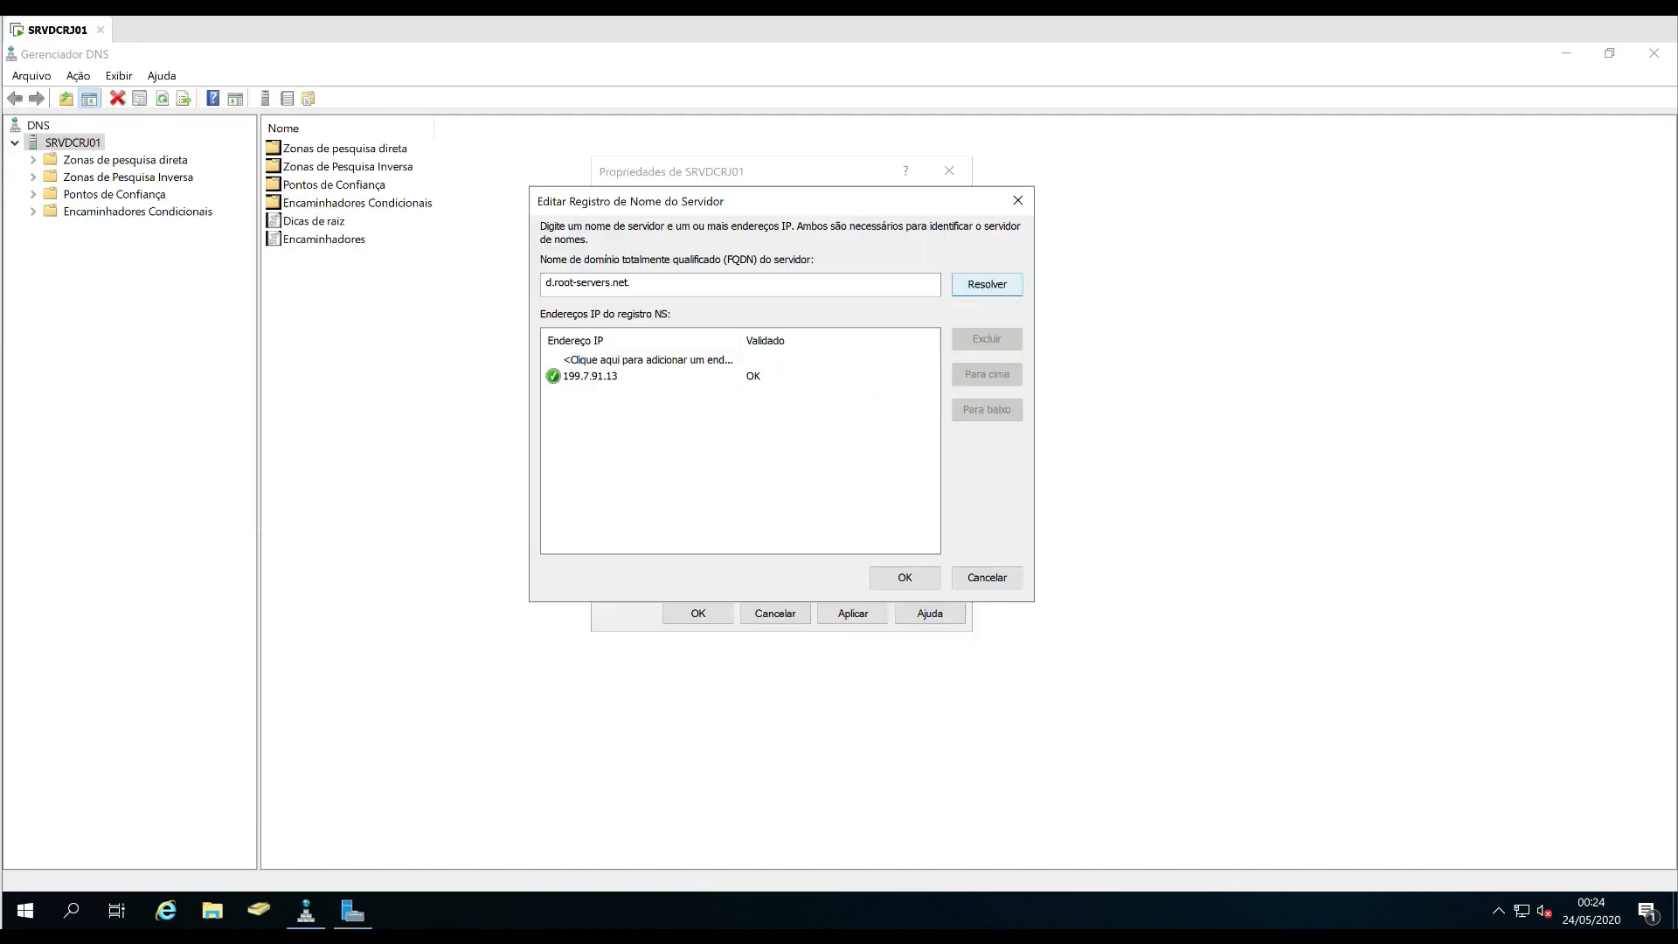
left_click(904, 578)
left_click(658, 406)
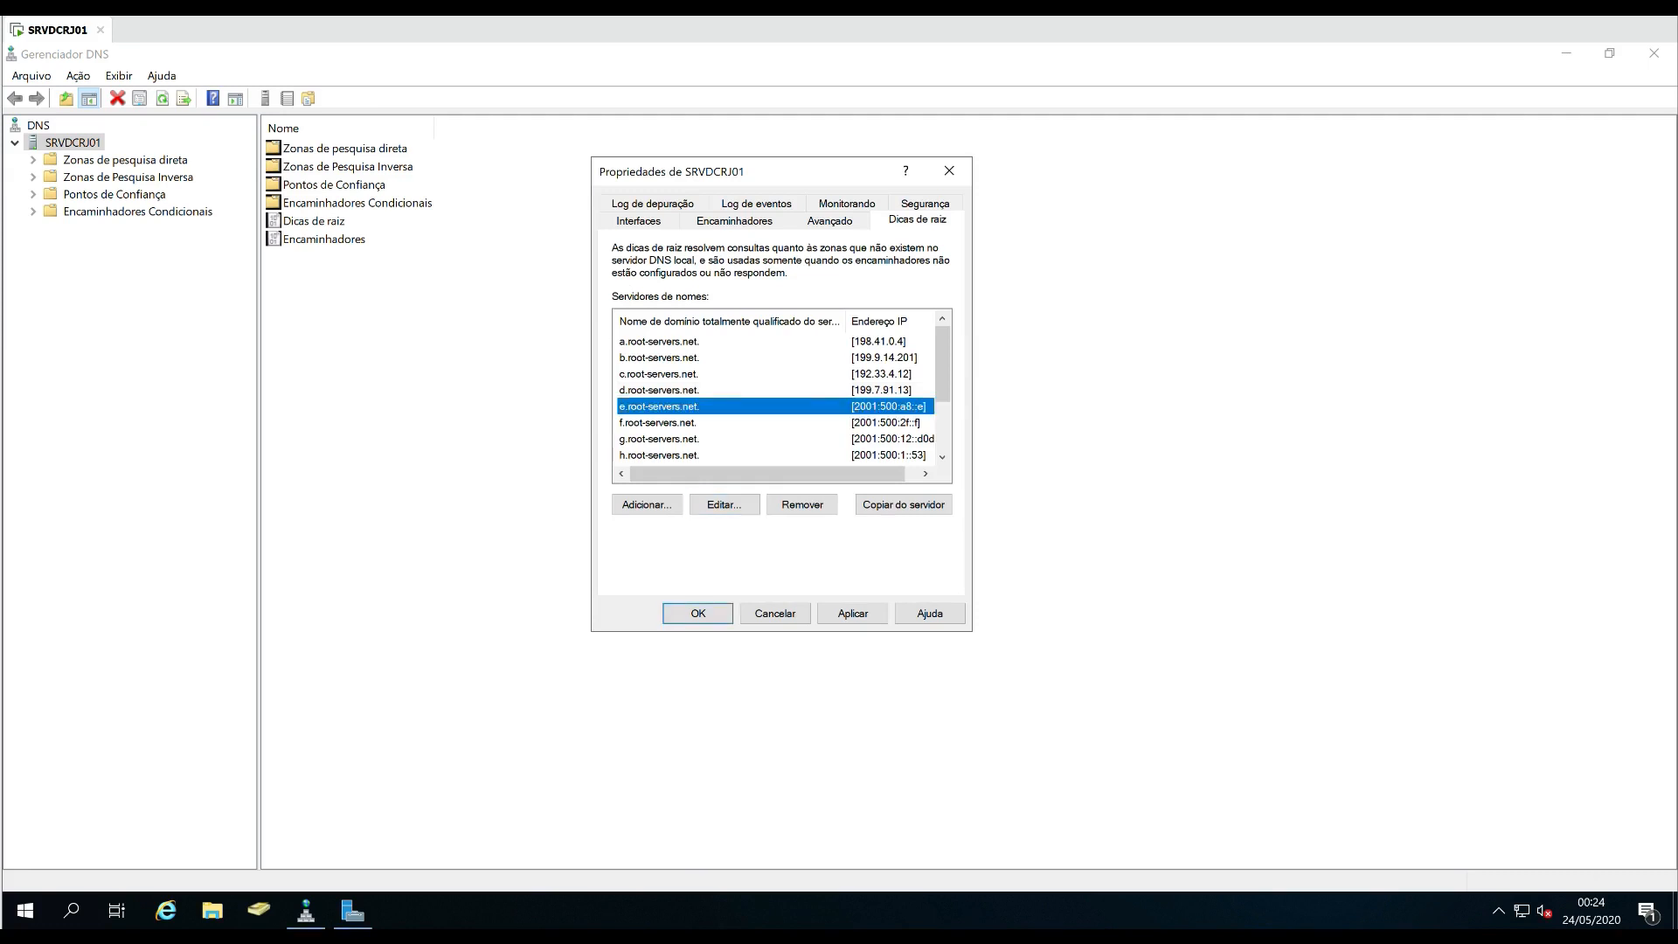
left_click(725, 505)
left_click(986, 284)
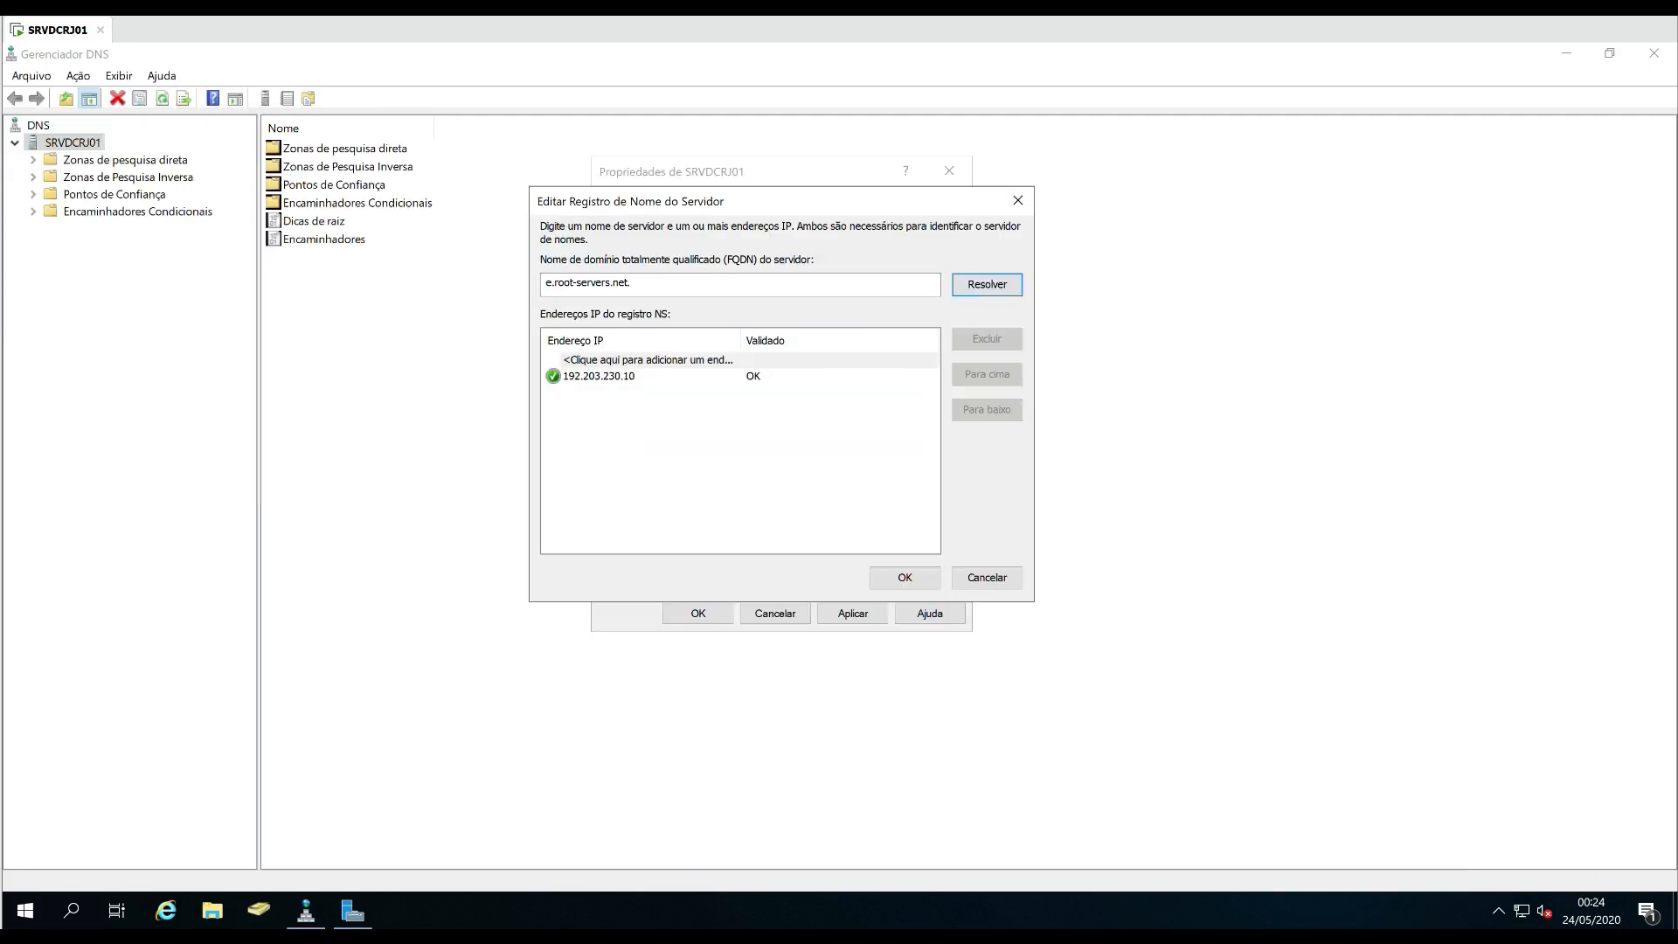
left_click(904, 577)
Resolve the f.root-servers.net and g.root-servers.net root hints to replace their IPv6 addresses with IPv4 addresses.
left_click(659, 422)
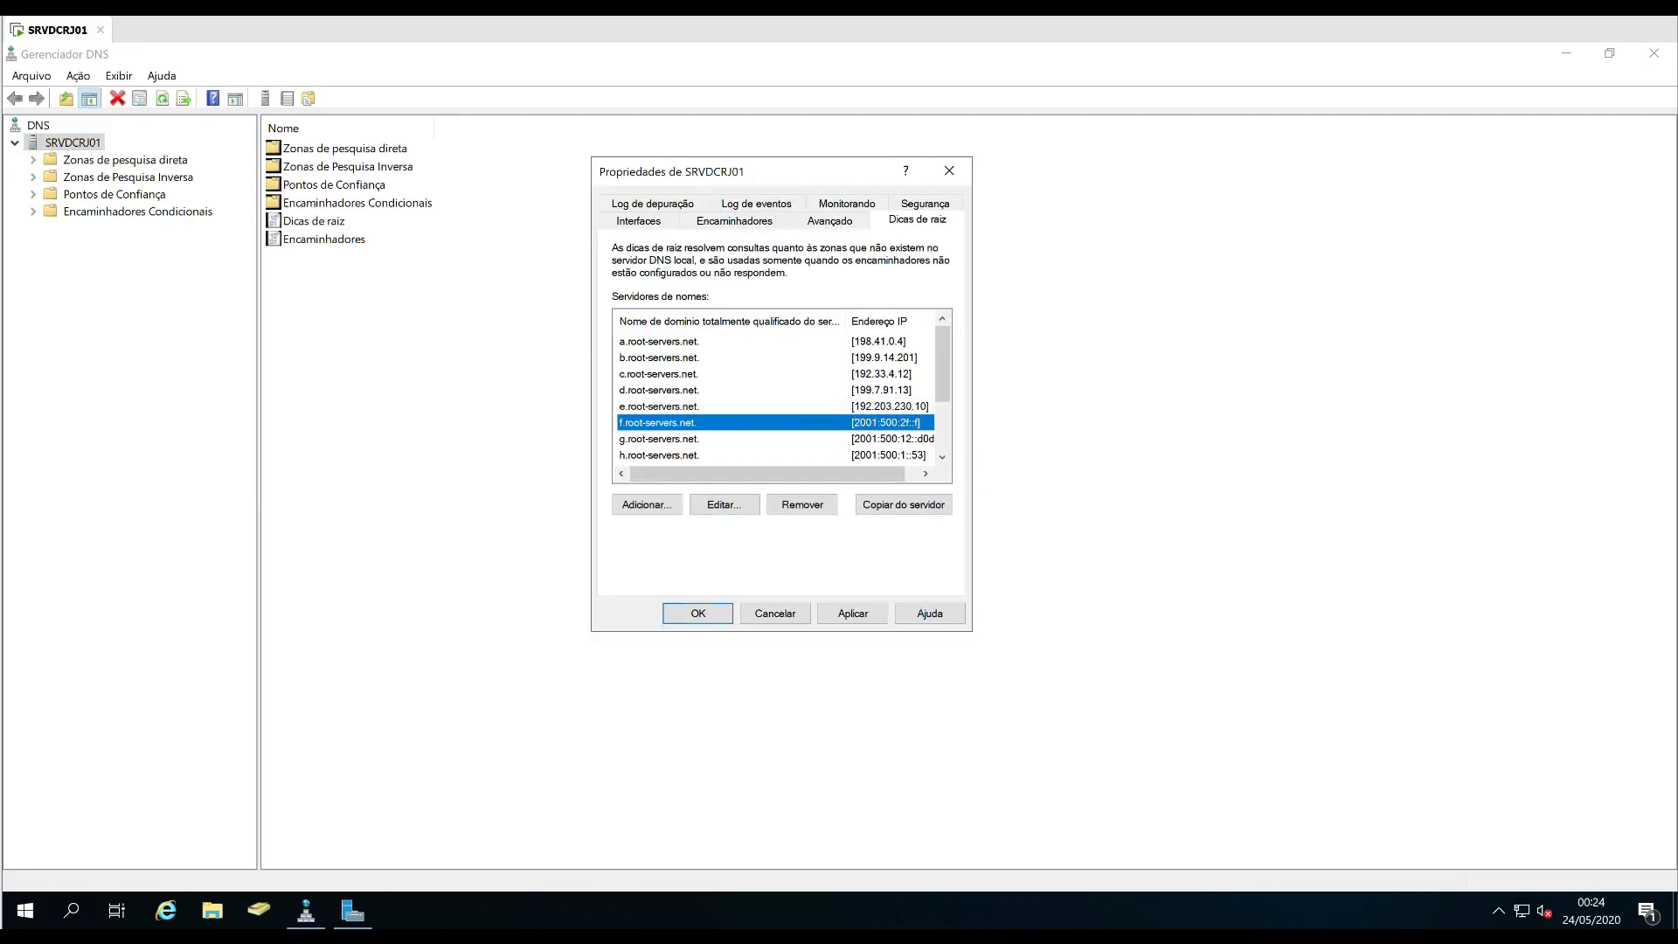
left_click(725, 504)
left_click(987, 284)
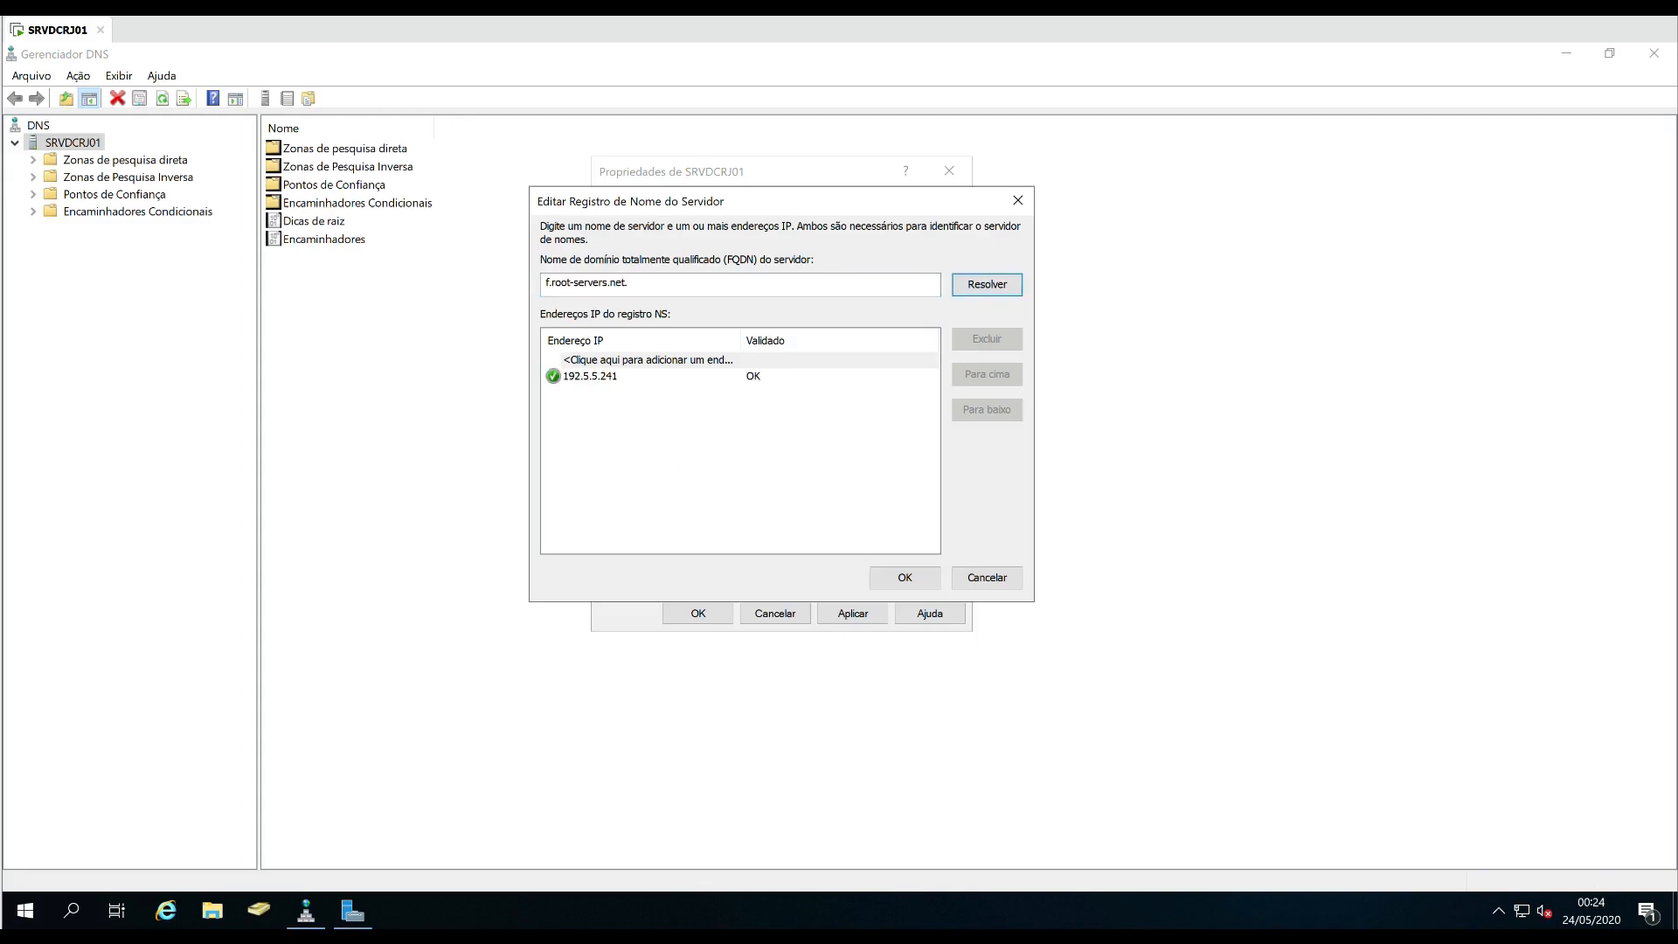
left_click(905, 578)
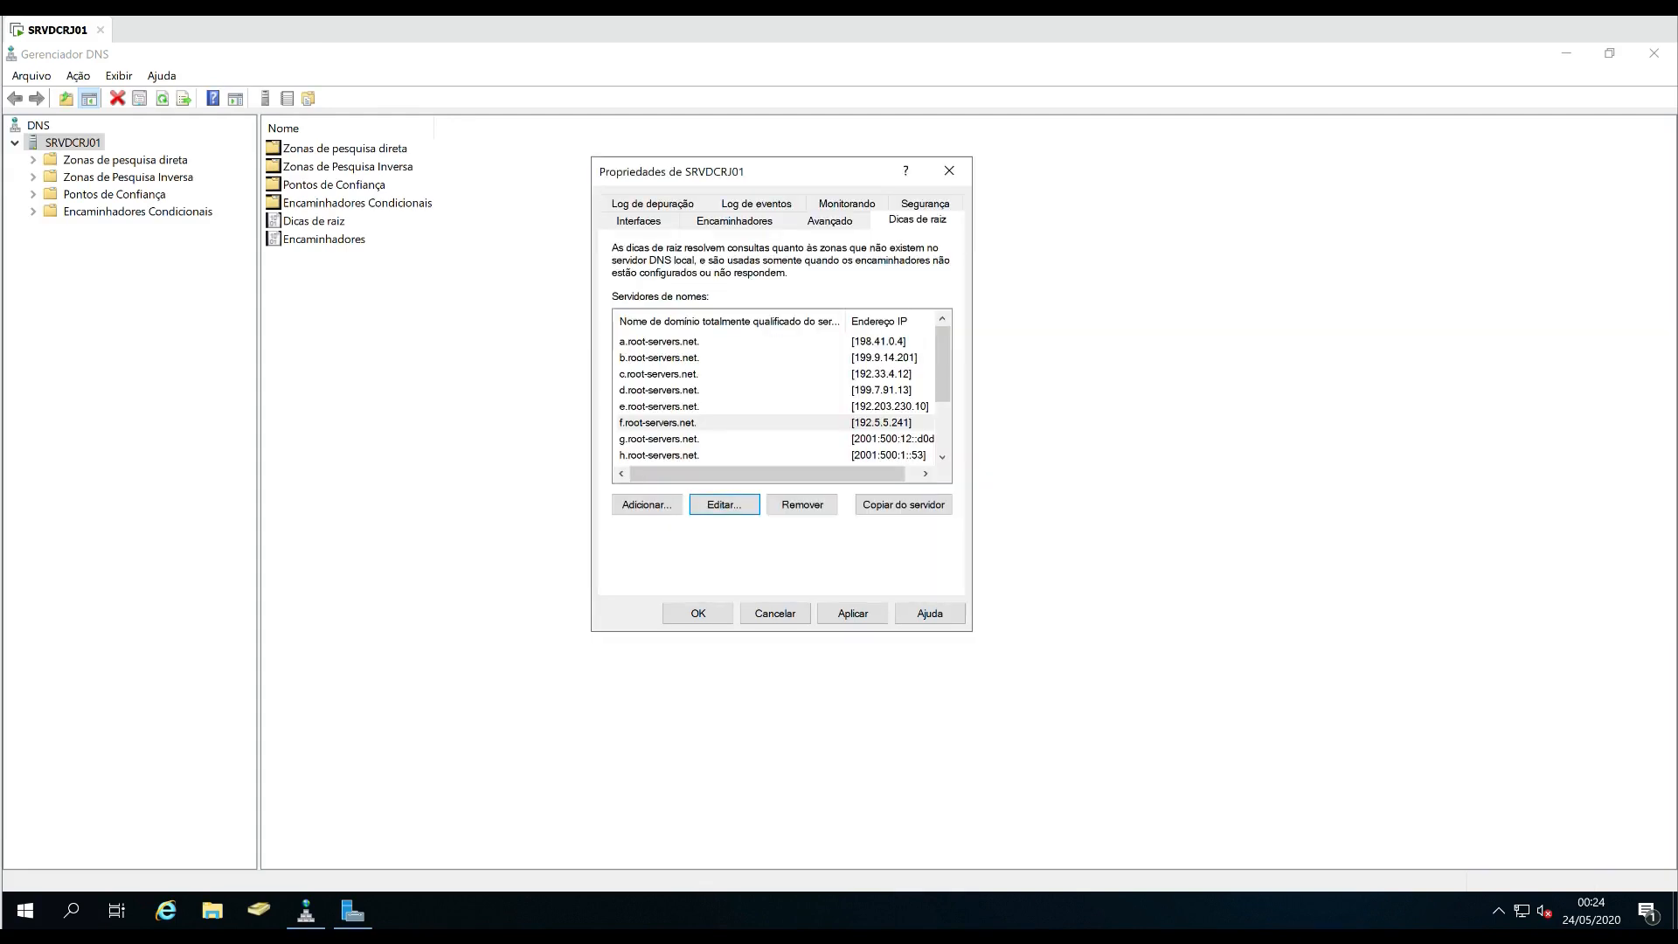
left_click_drag(942, 363, 942, 402)
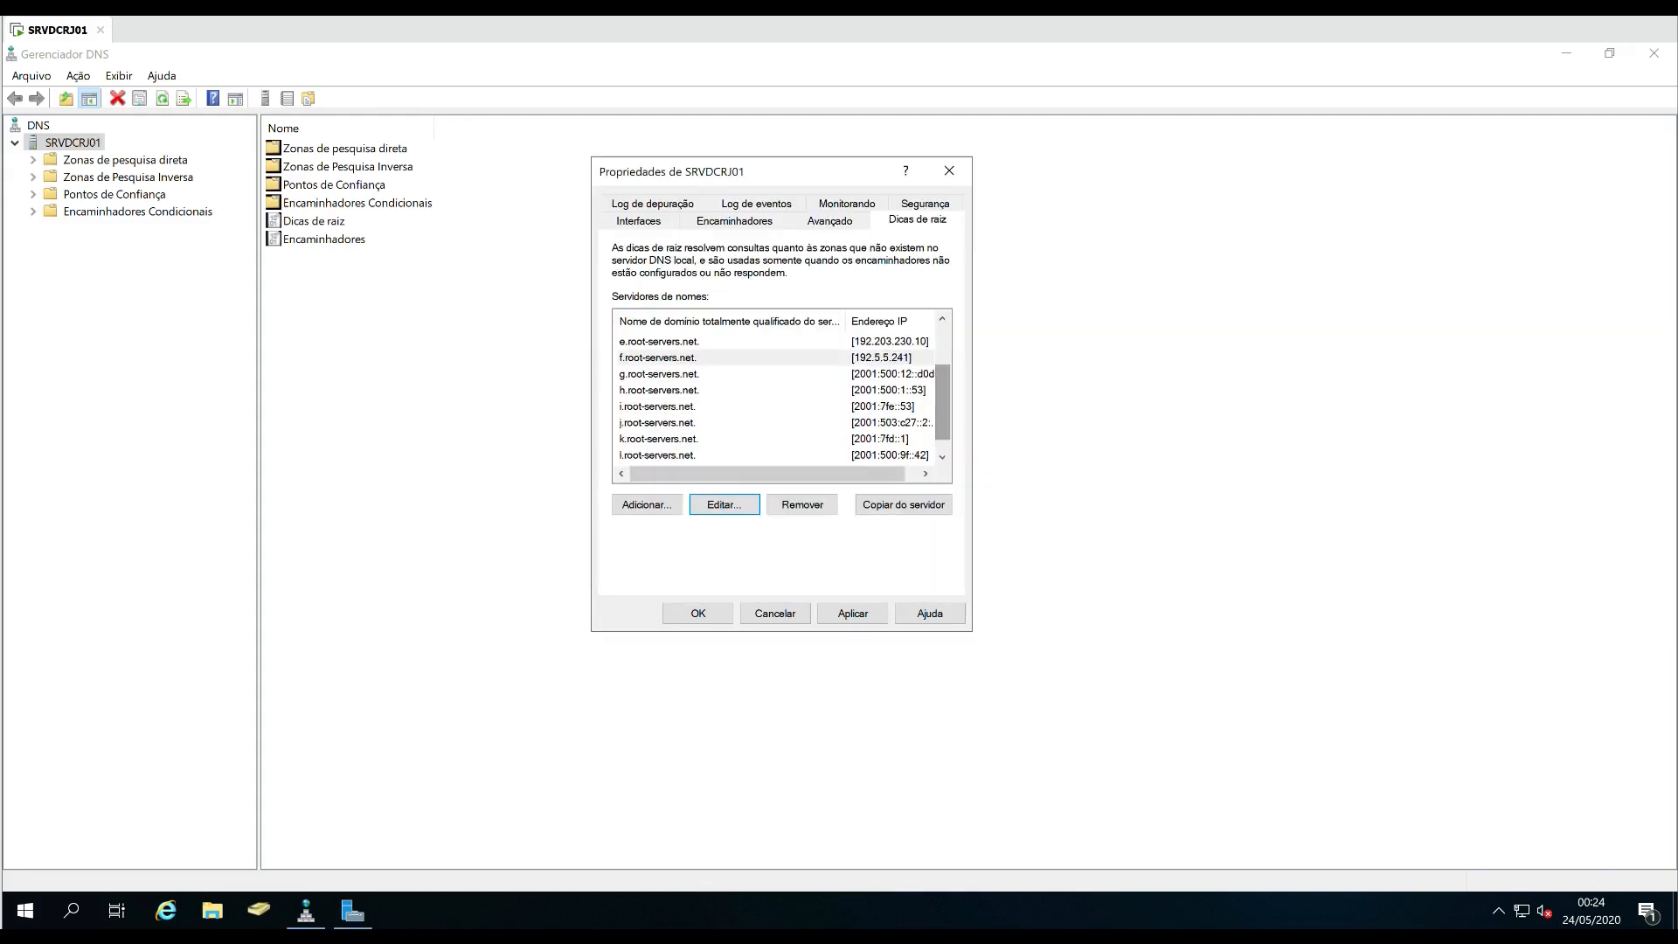
left_click(659, 374)
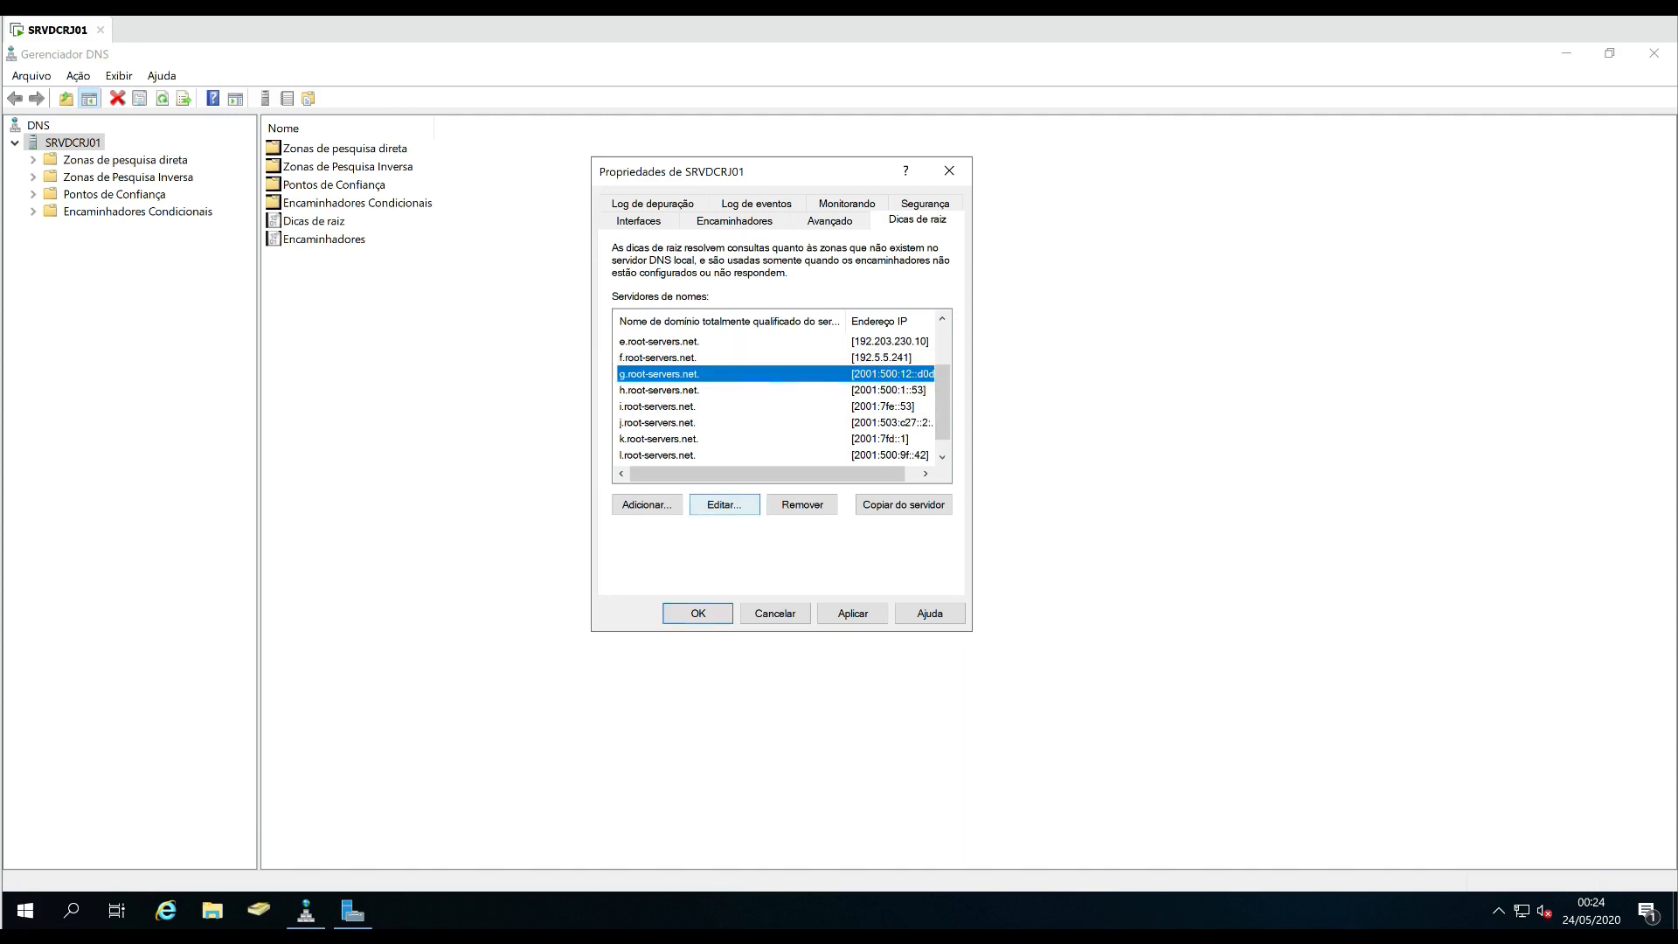
left_click(724, 505)
left_click(987, 284)
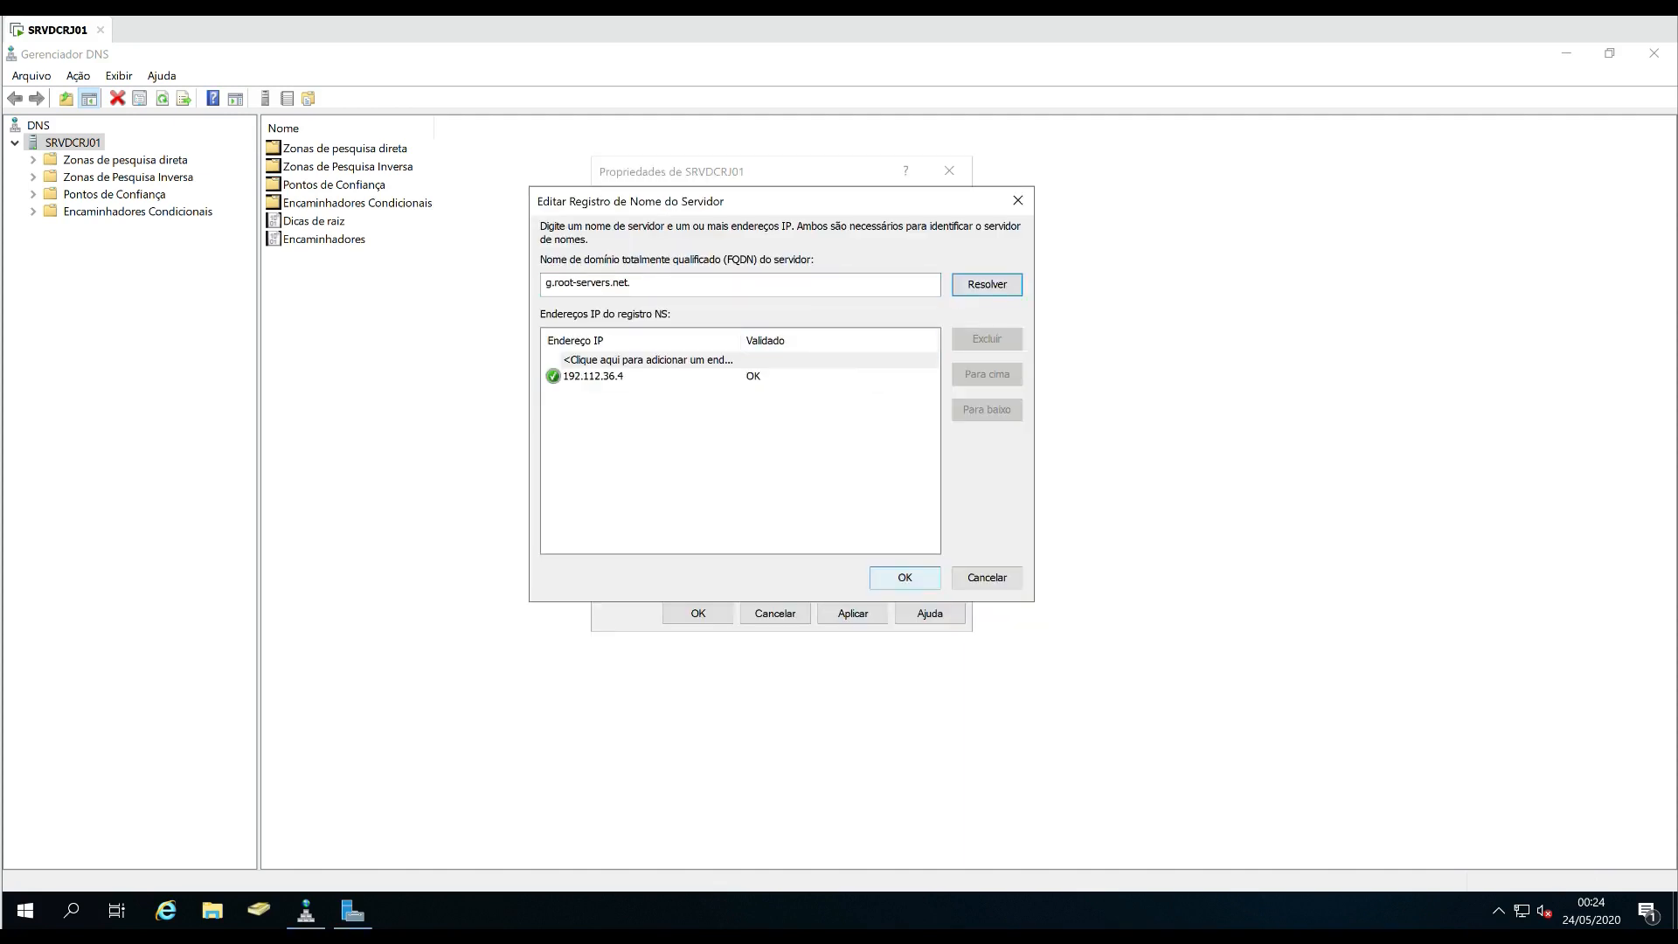
left_click(904, 577)
Resolve the h.root-servers.net and i.root-servers.net root hints to replace their IPv6 addresses with IPv4 addresses.
left_click(659, 391)
left_click(725, 505)
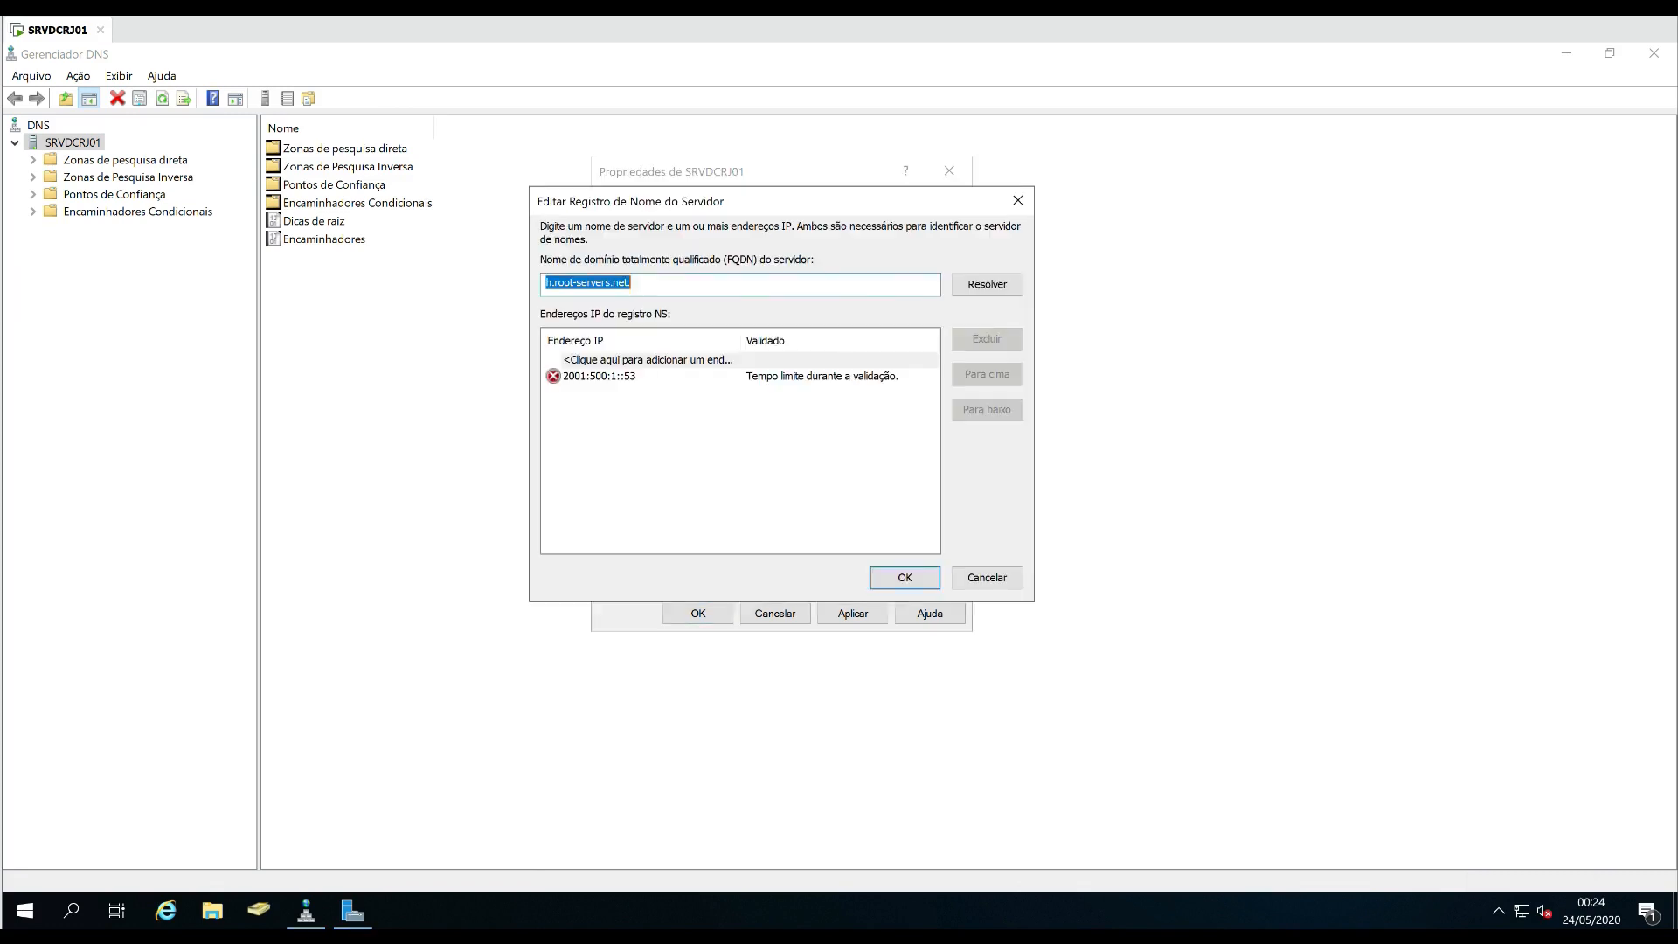
left_click(986, 284)
left_click(904, 577)
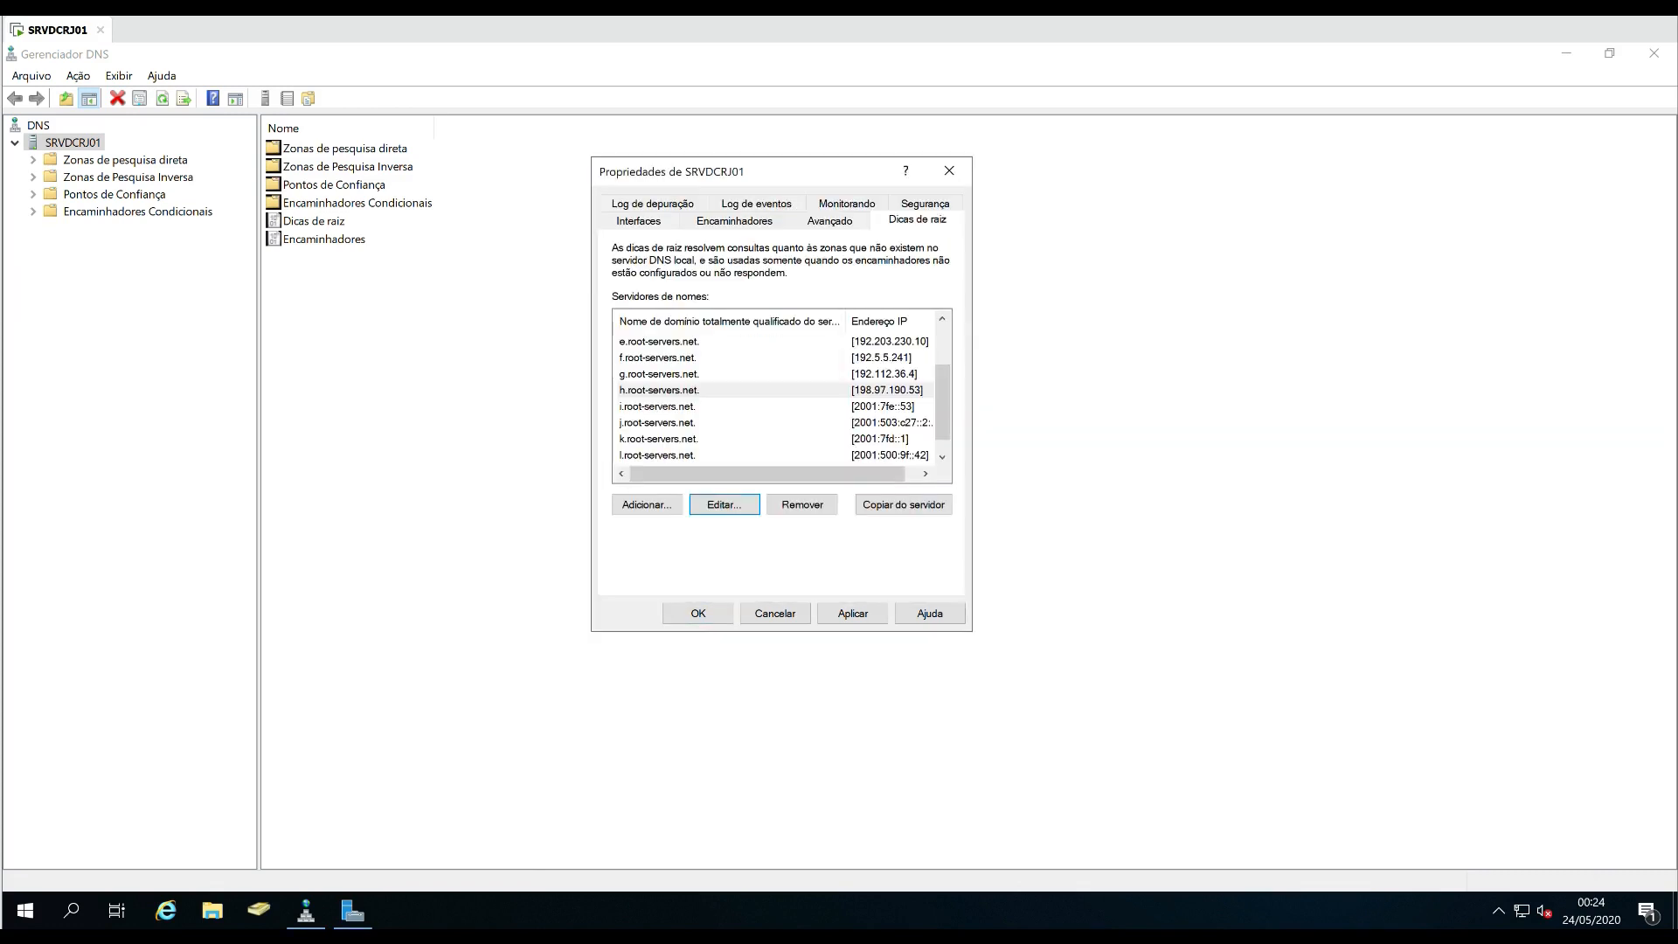
left_click(657, 406)
left_click(725, 505)
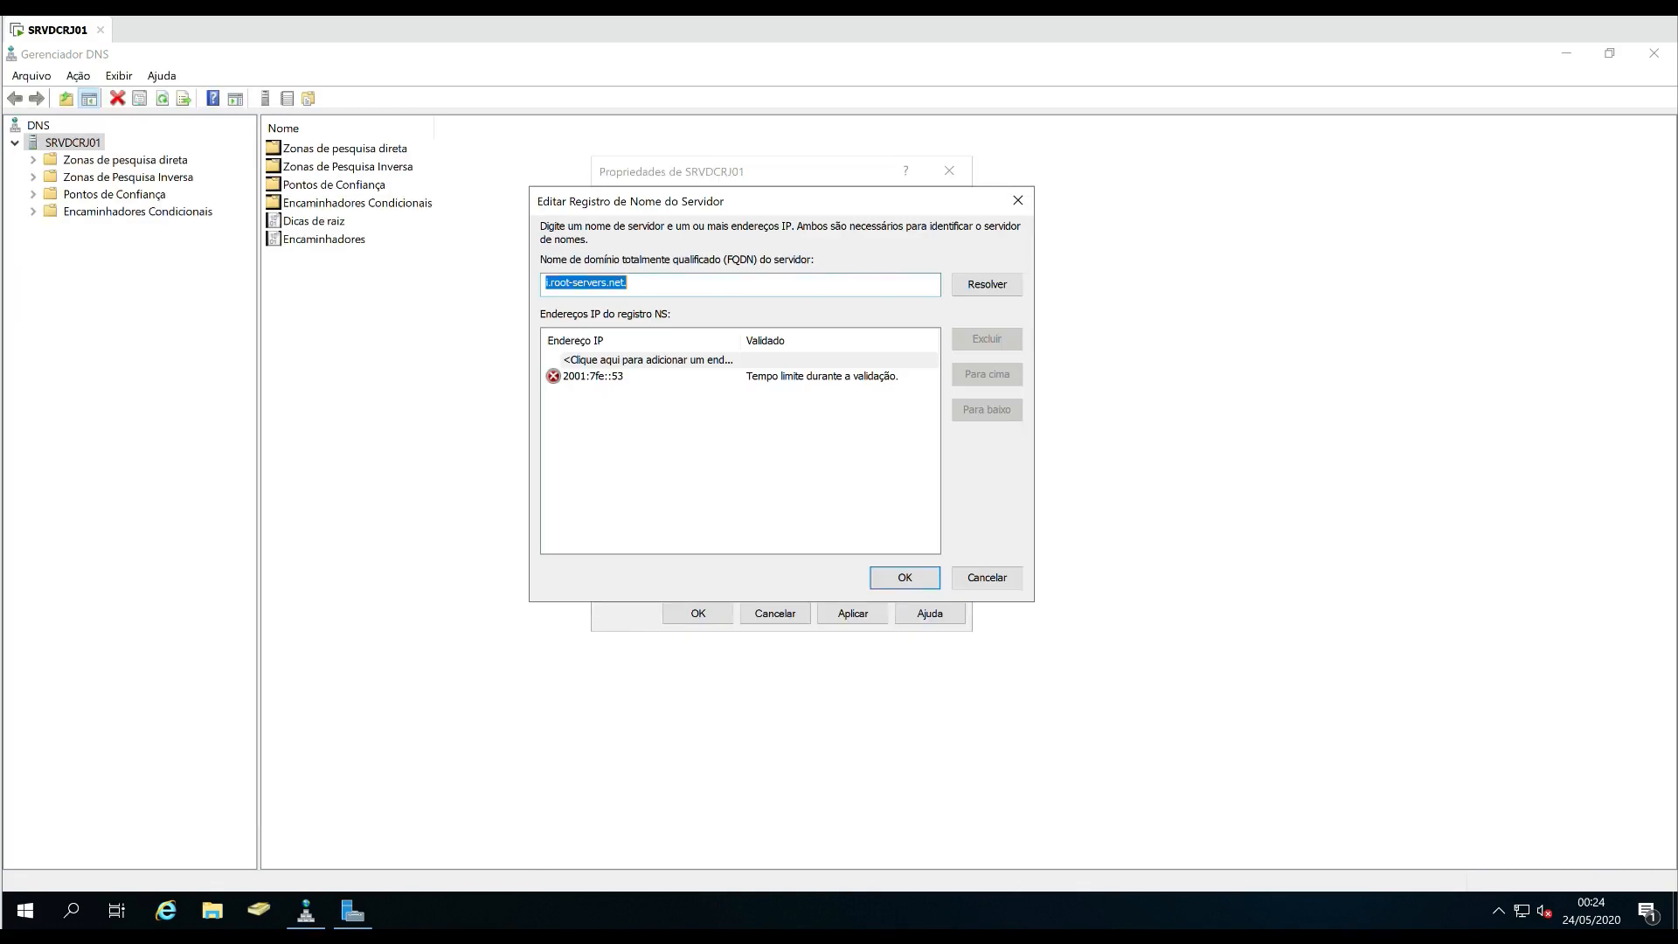
left_click(986, 284)
left_click(904, 577)
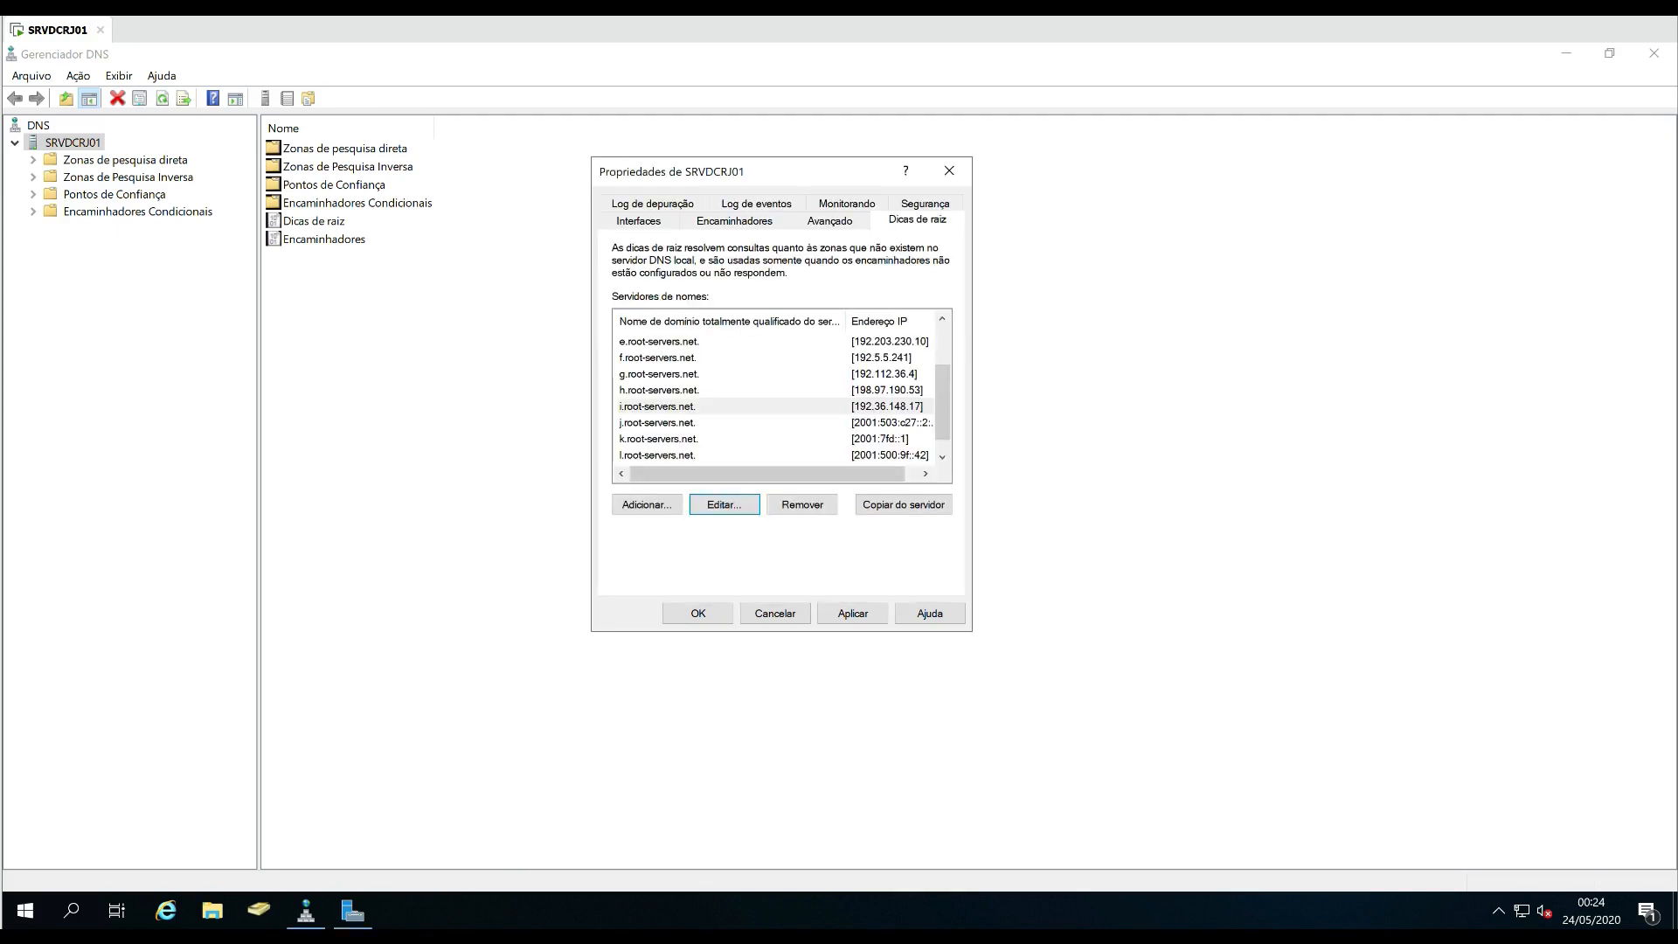
Resolve the j.root-servers.net and k.root-servers.net root hints to replace their IPv6 addresses with IPv4 addresses.
left_click(657, 422)
left_click(724, 505)
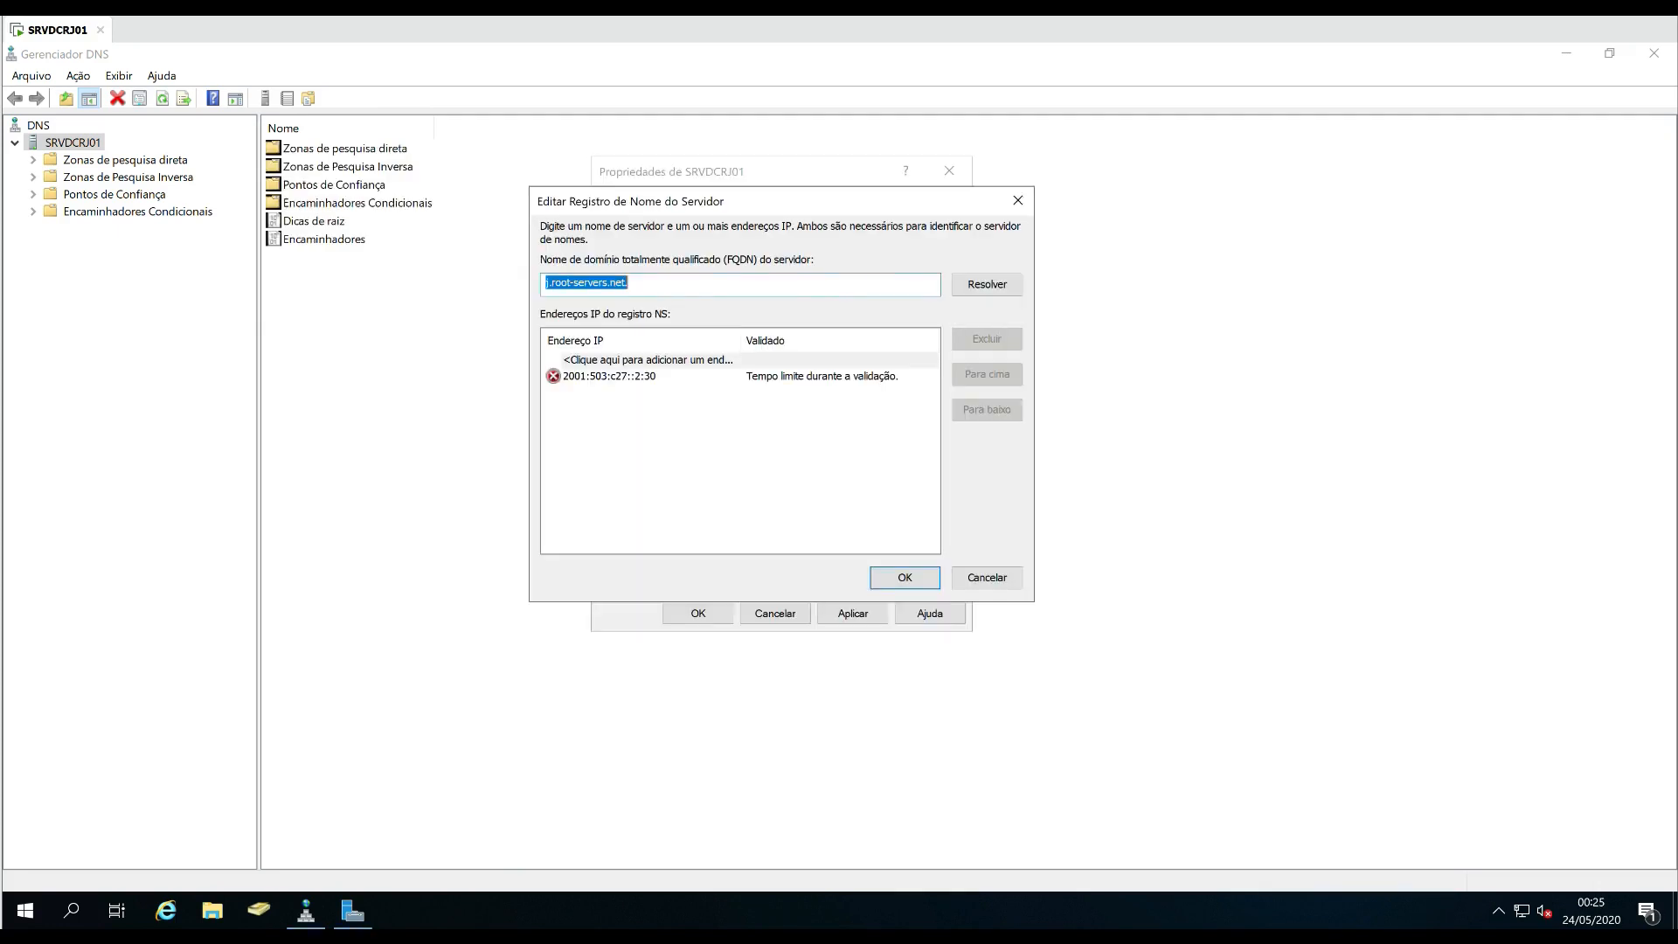
left_click(987, 284)
left_click(904, 577)
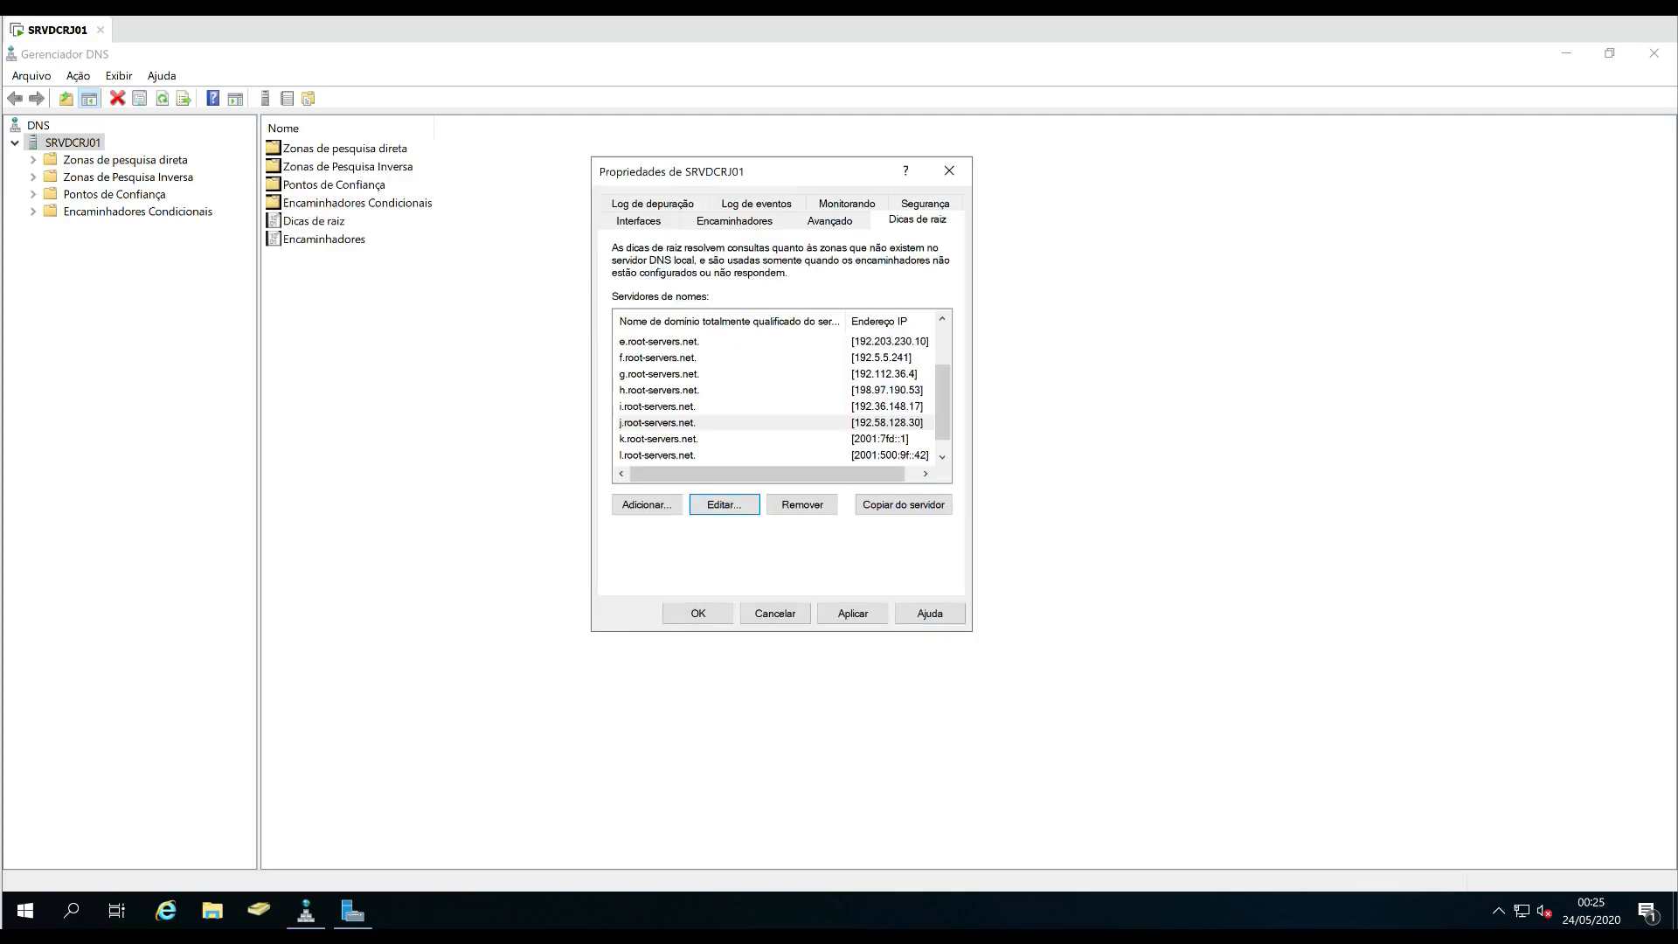
left_click(657, 439)
left_click(724, 505)
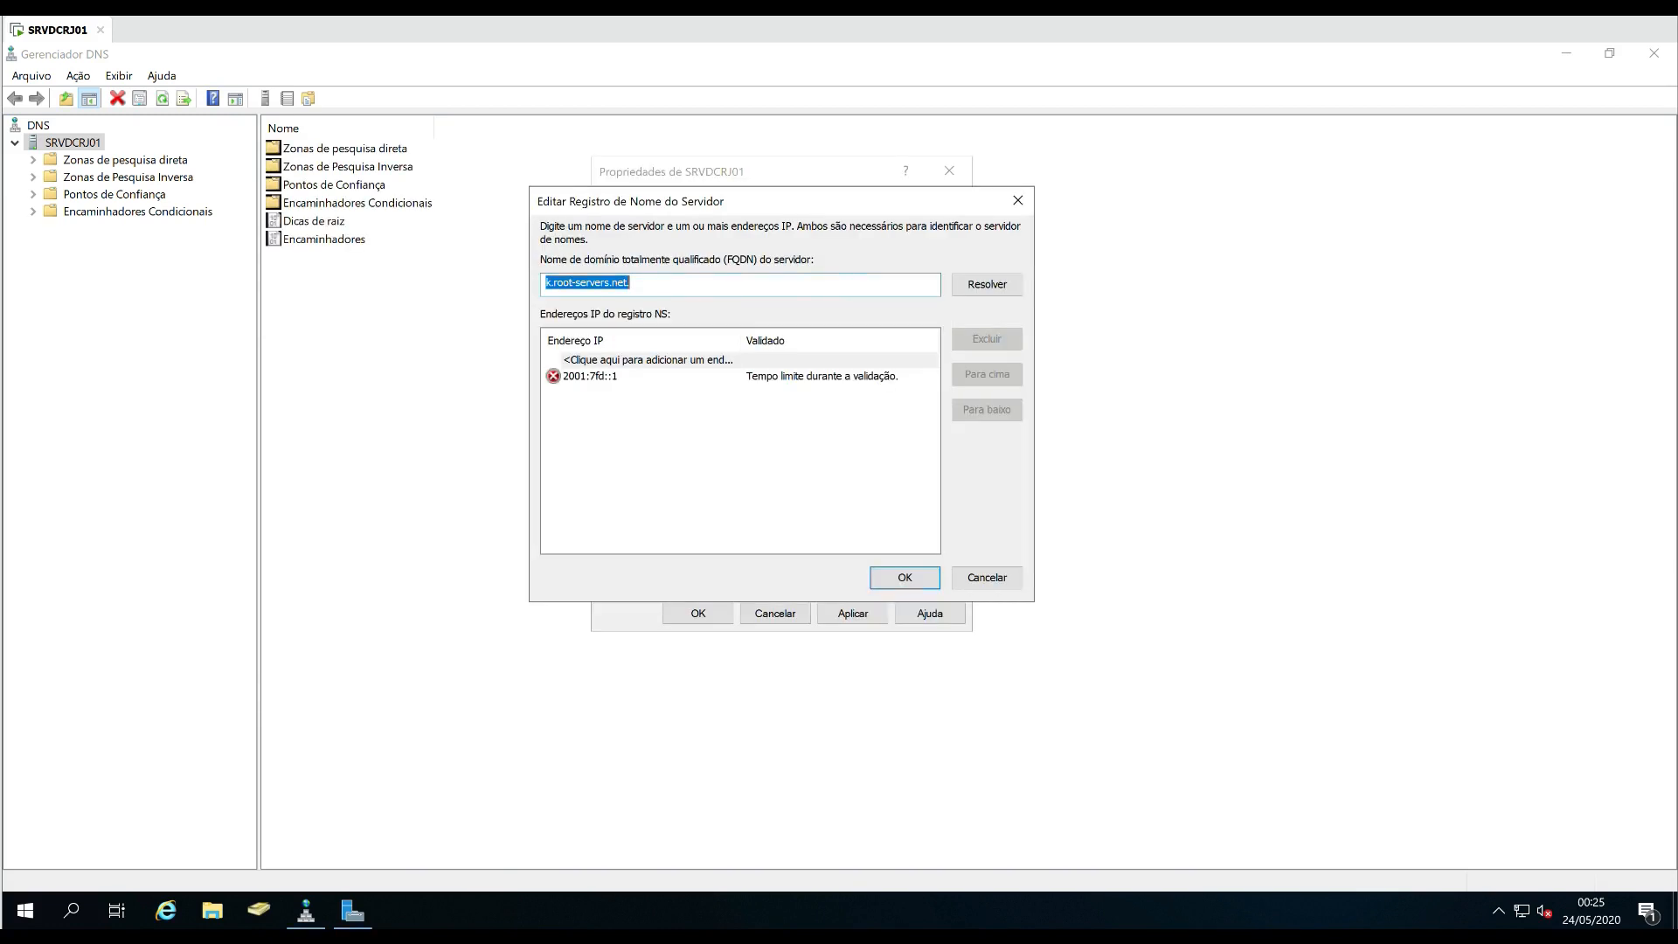
left_click(986, 284)
left_click(904, 576)
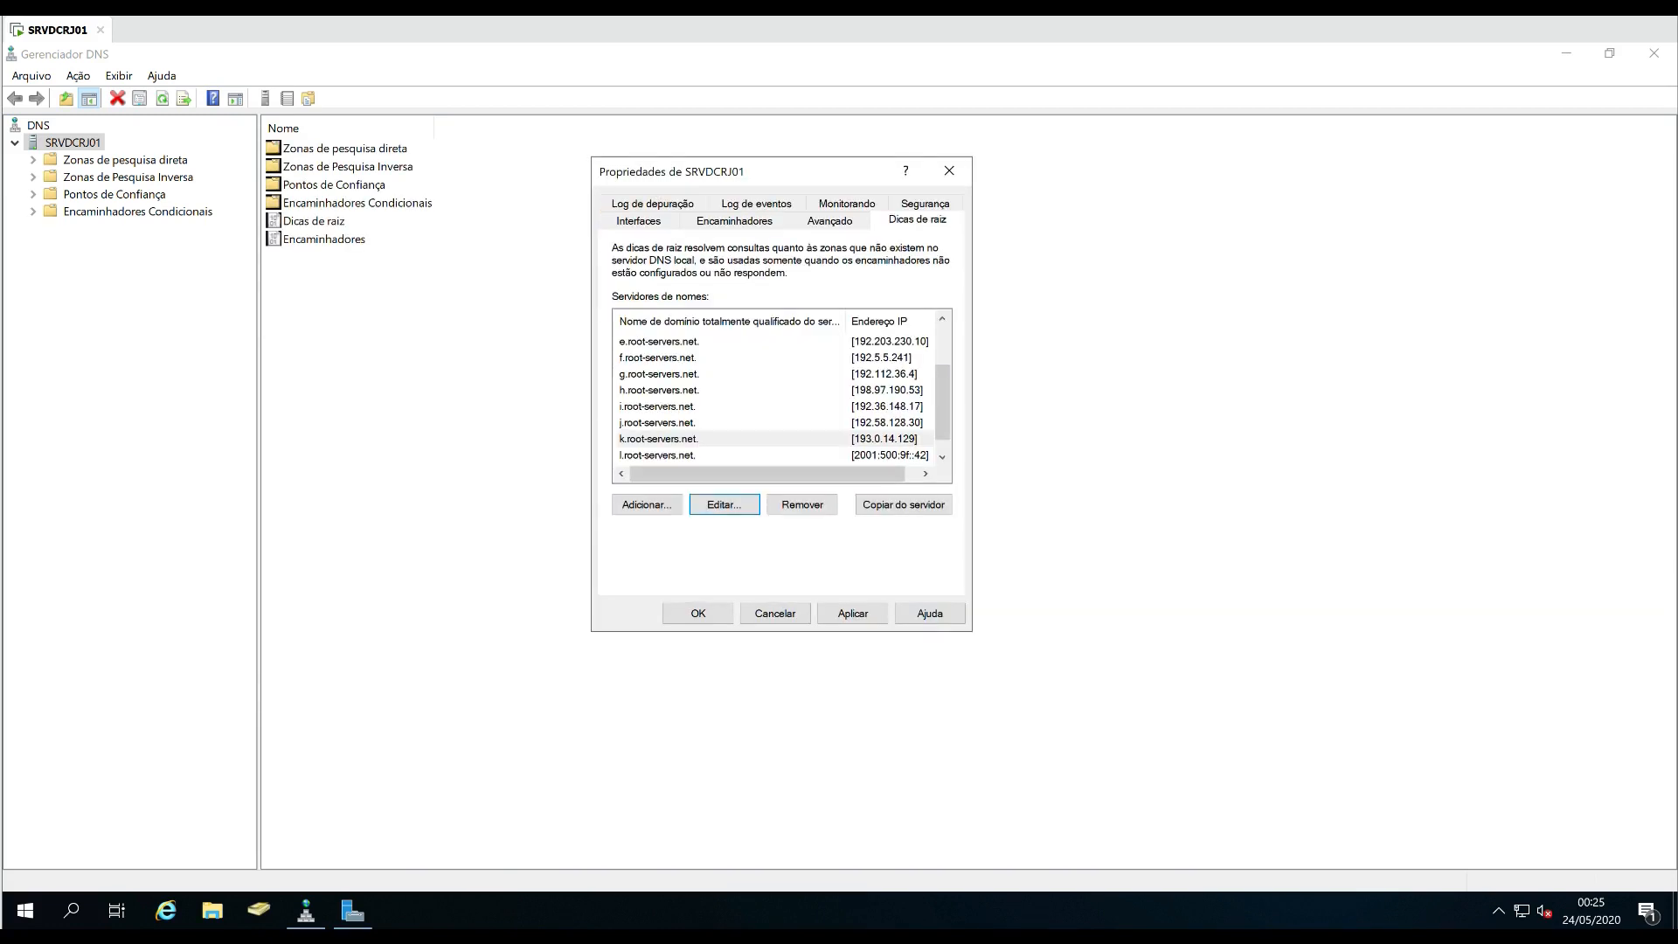
Resolve the l.root-servers.net root hint to replace its IPv6 address with an IPv4 address.
left_click(657, 455)
left_click(724, 505)
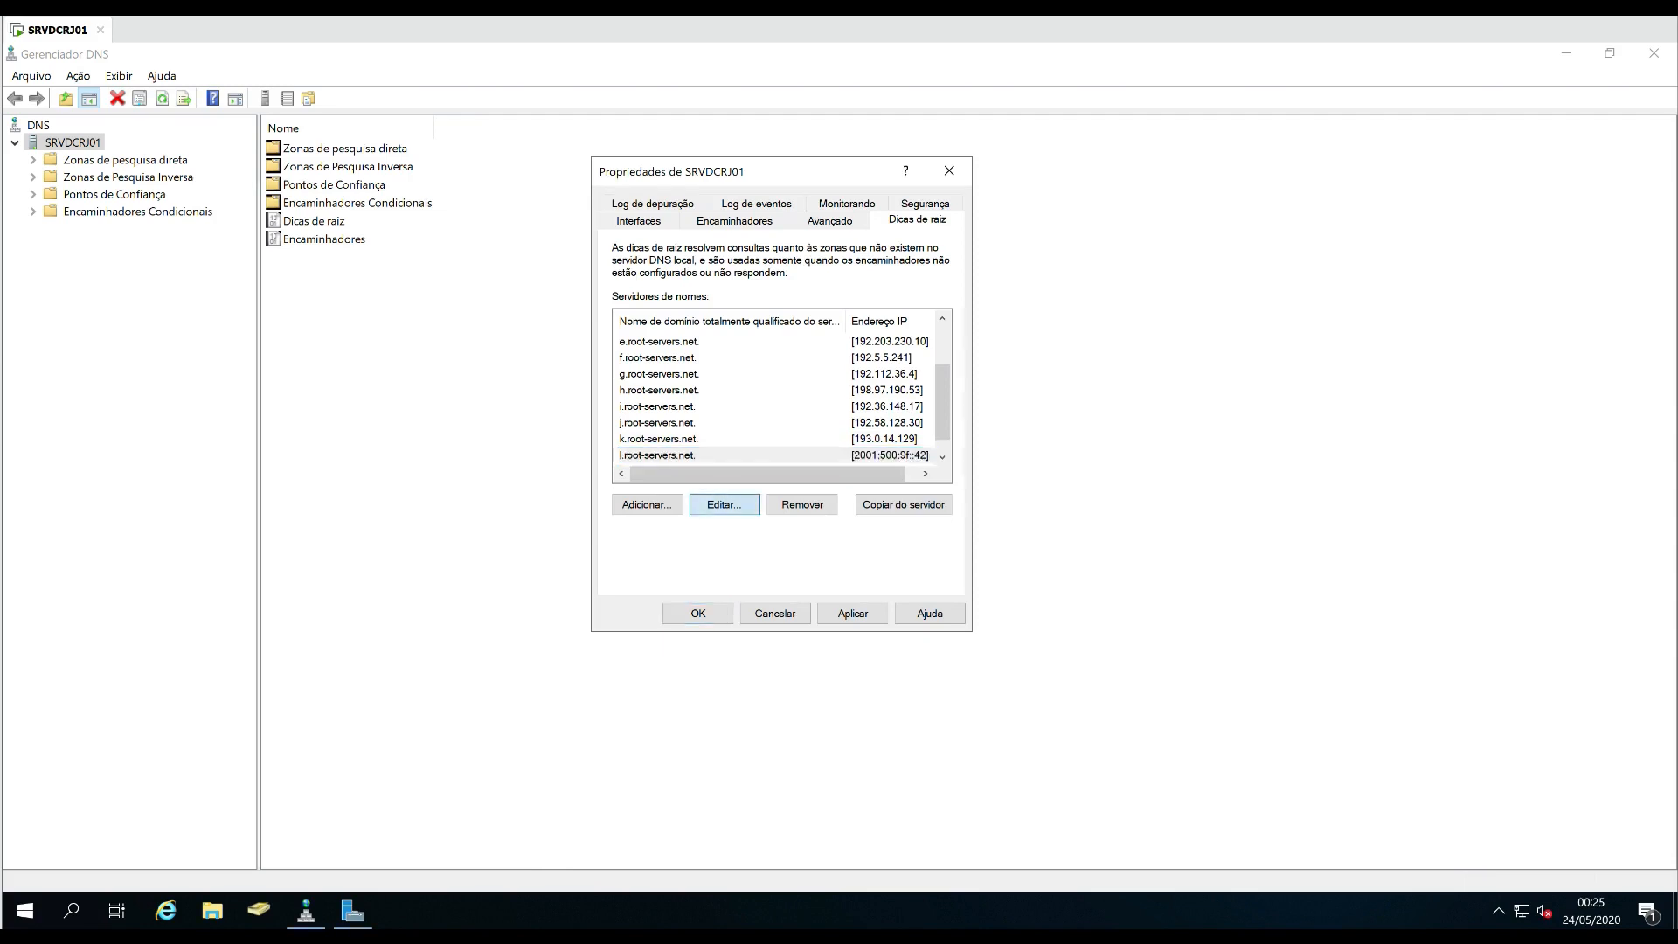
left_click(986, 284)
left_click(904, 578)
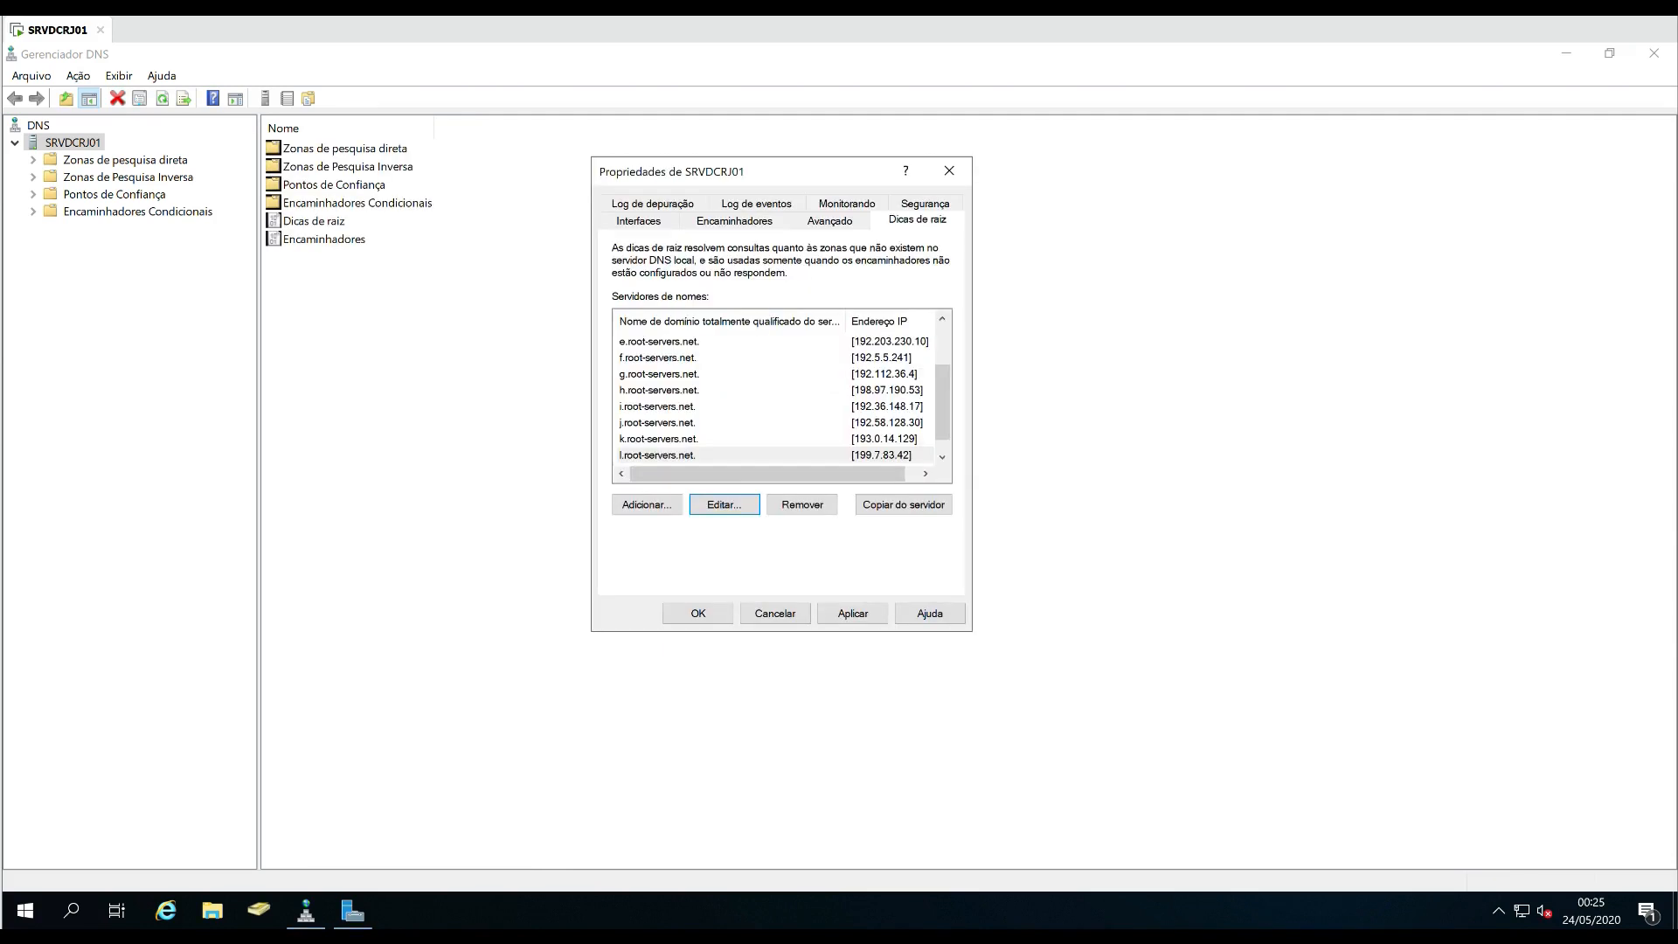
Resolve the m.root-servers.net root hint to replace its IPv6 address with an IPv4 address and apply the root hints.
left_click_drag(942, 405, 942, 422)
left_click(660, 455)
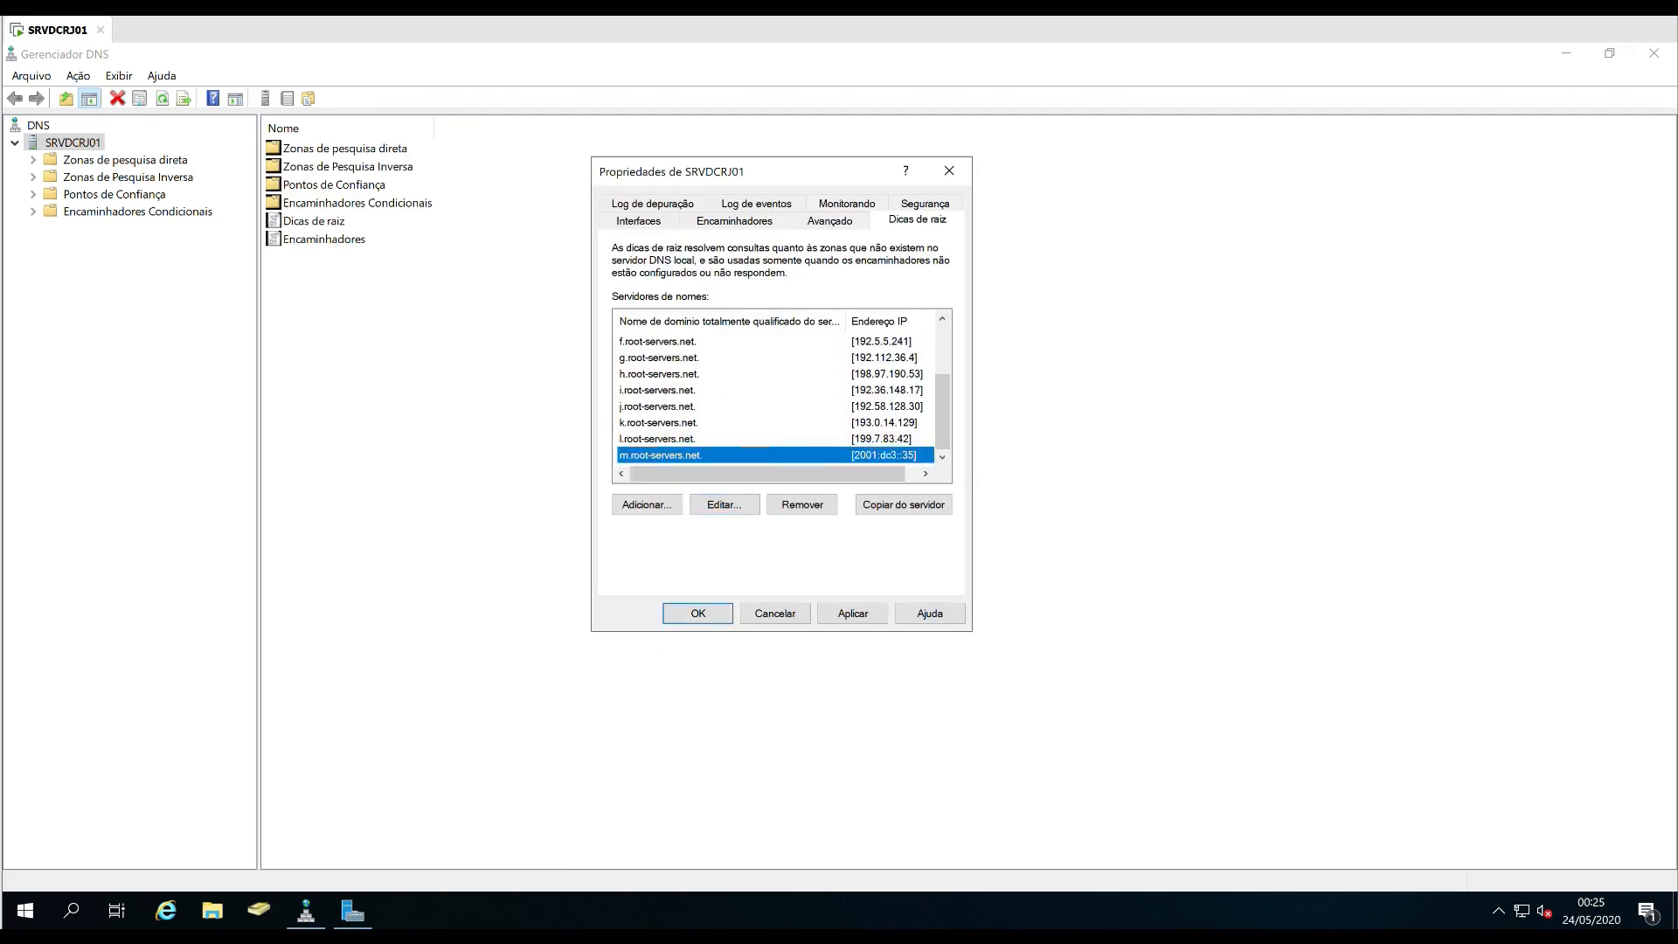
left_click(724, 505)
left_click(986, 284)
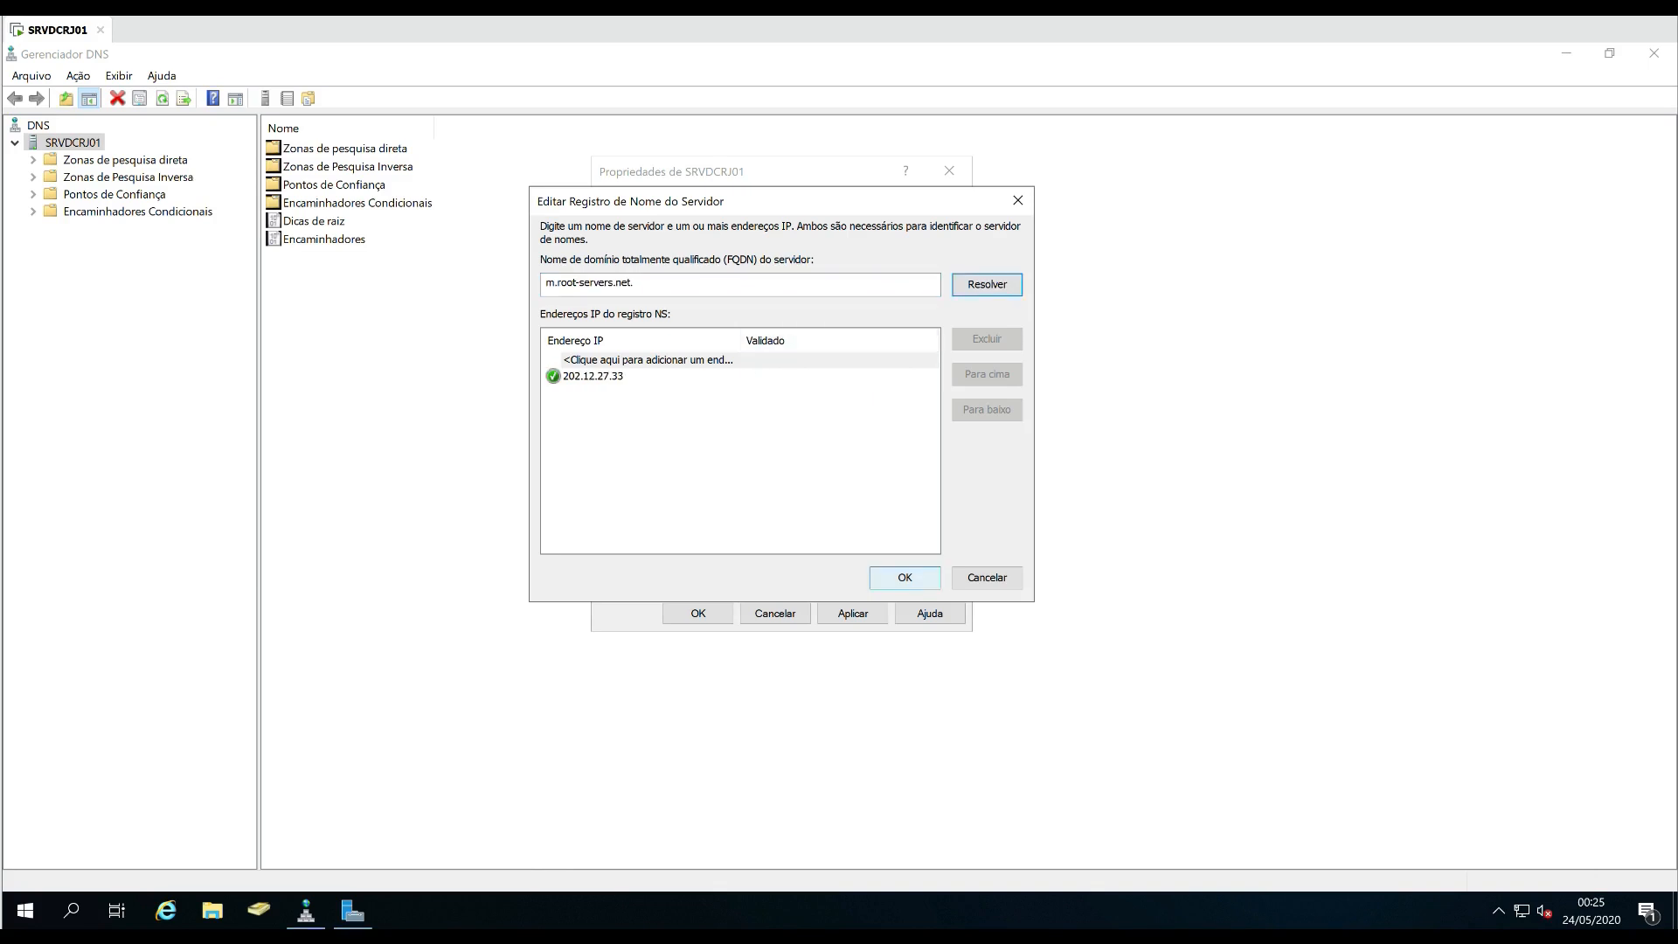
left_click(904, 577)
left_click(852, 612)
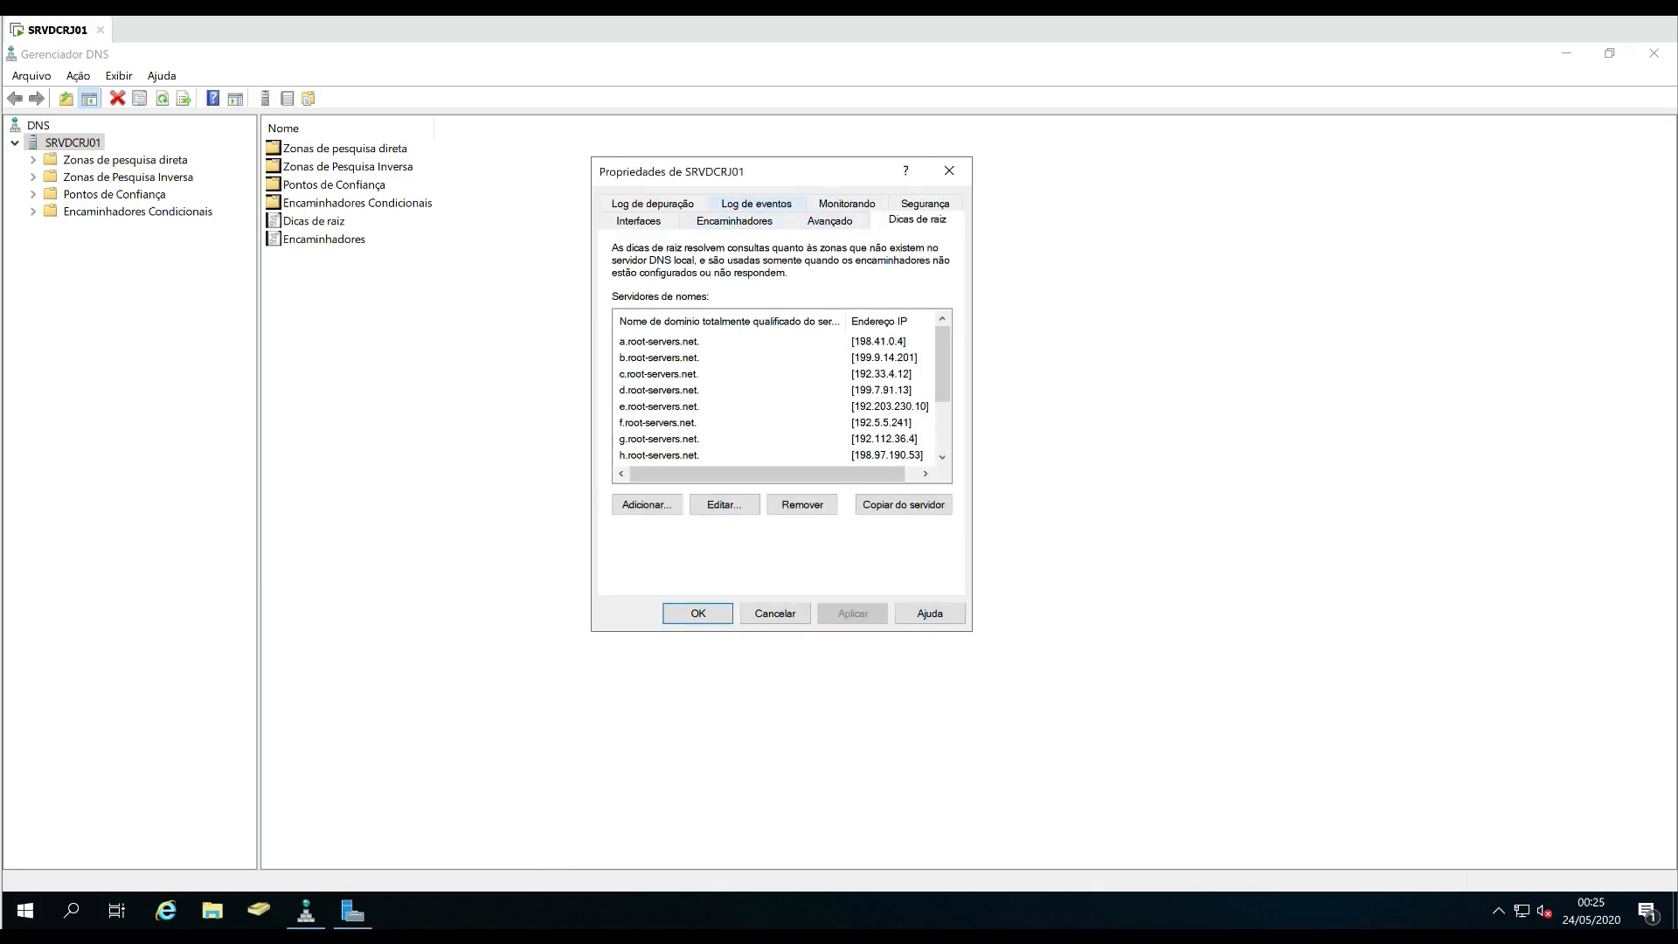
Test the DNS server with a simple and a recursive query, then deselect both test types and apply.
left_click(847, 204)
left_click(618, 306)
left_click(618, 325)
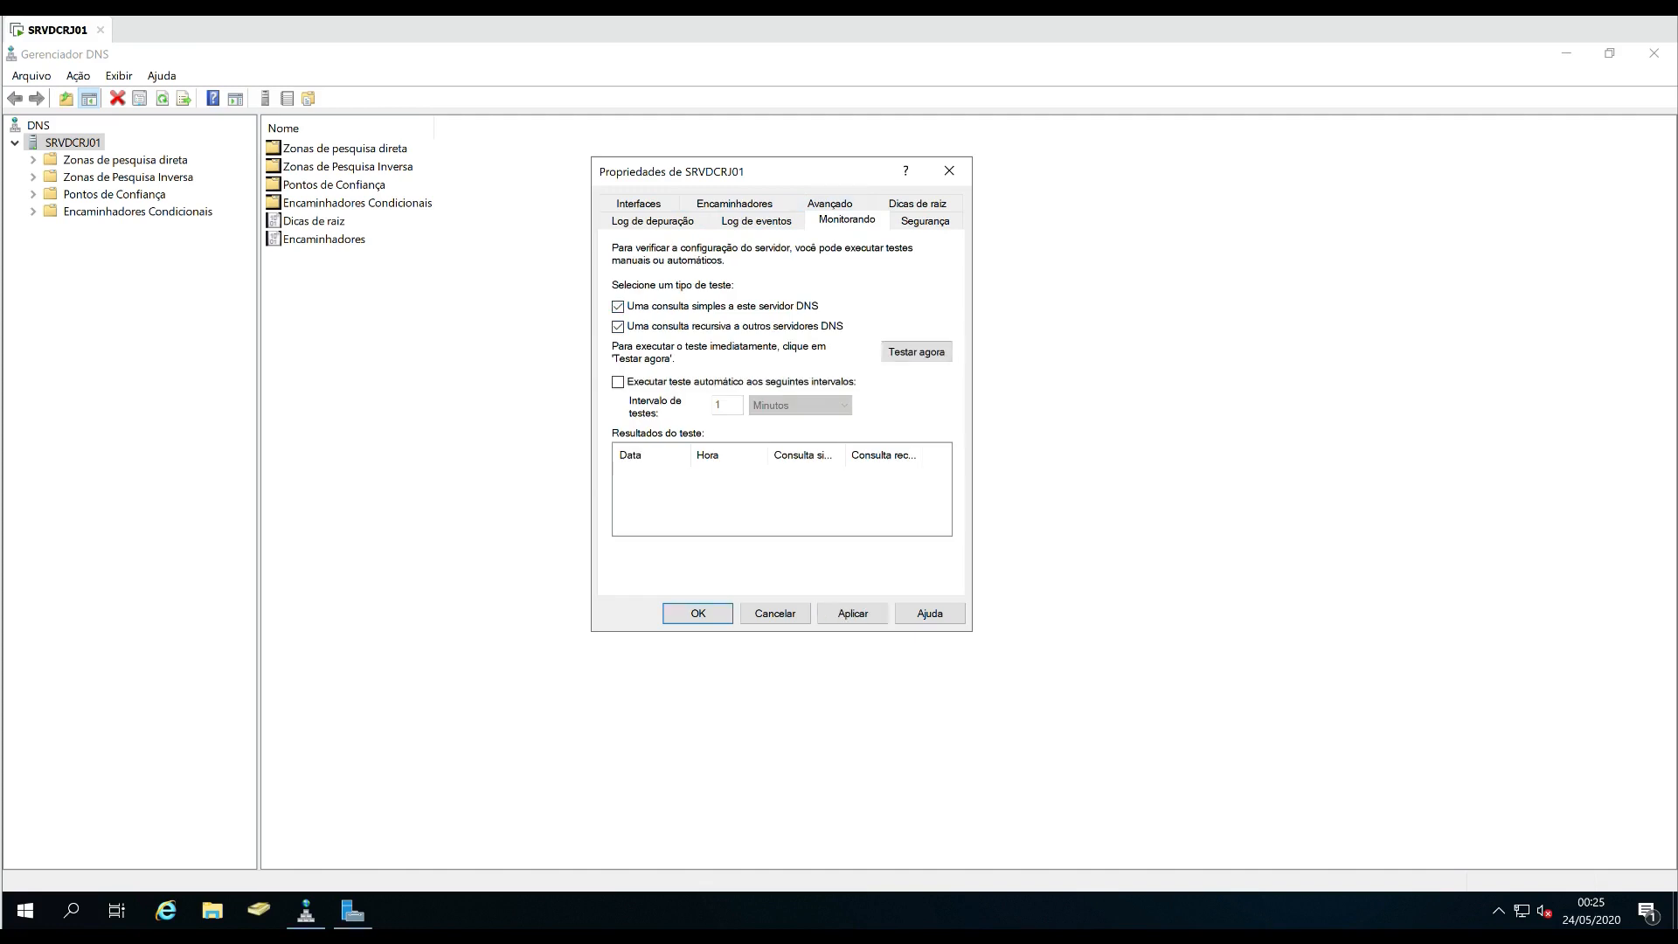
left_click(916, 352)
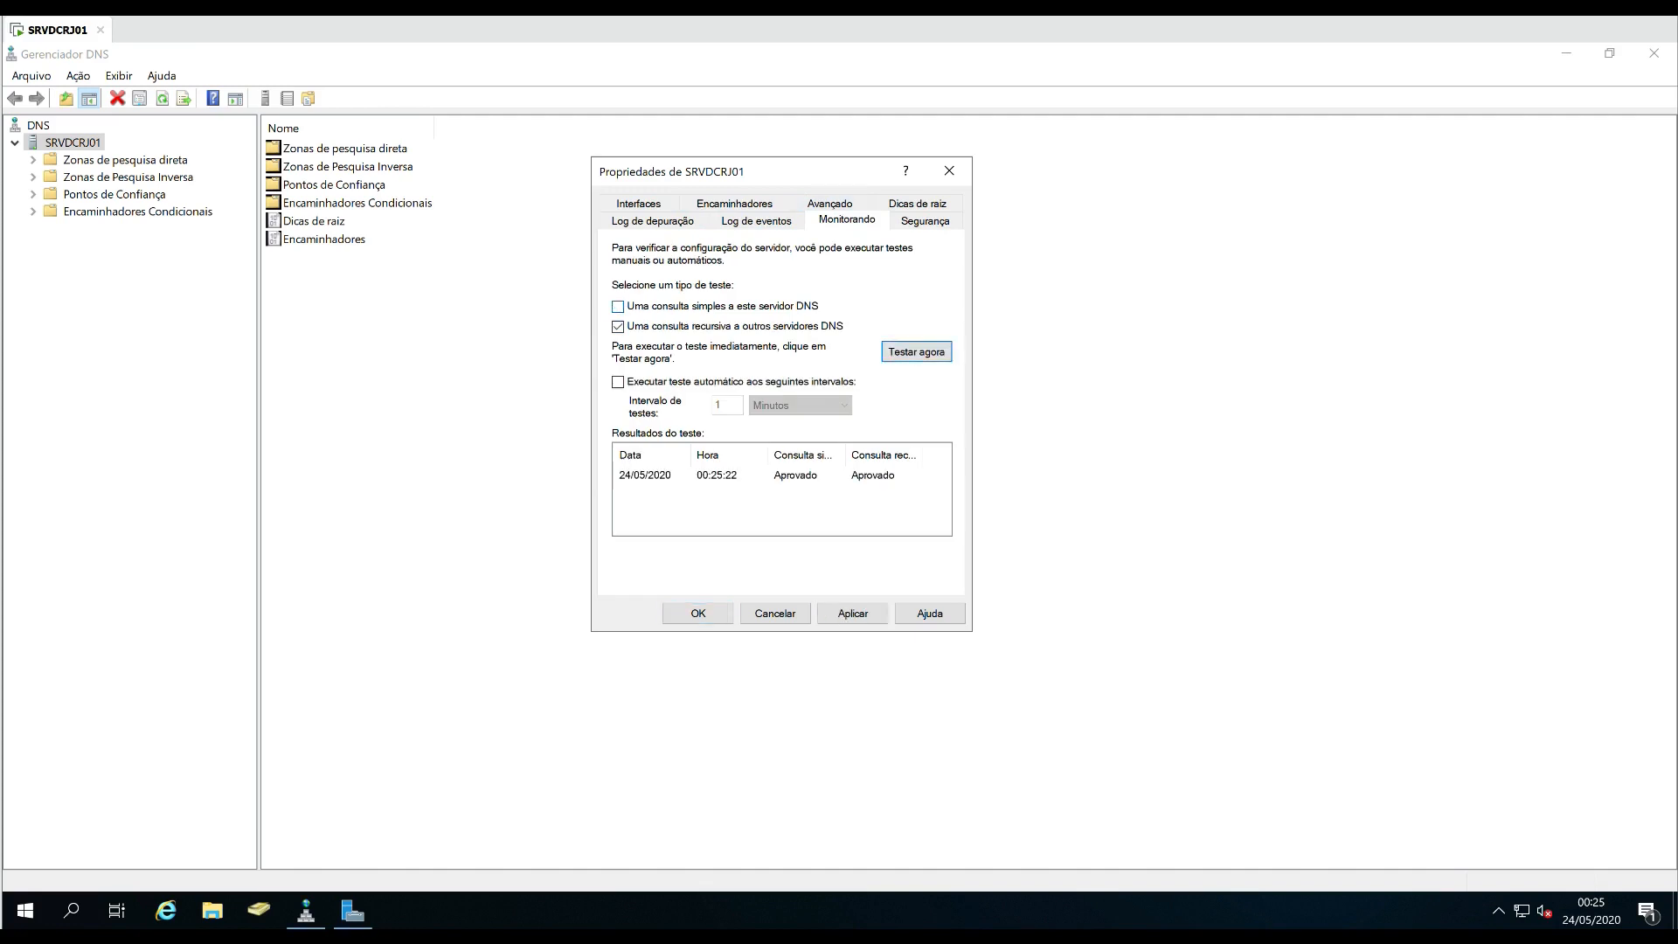
left_click(618, 326)
left_click(852, 613)
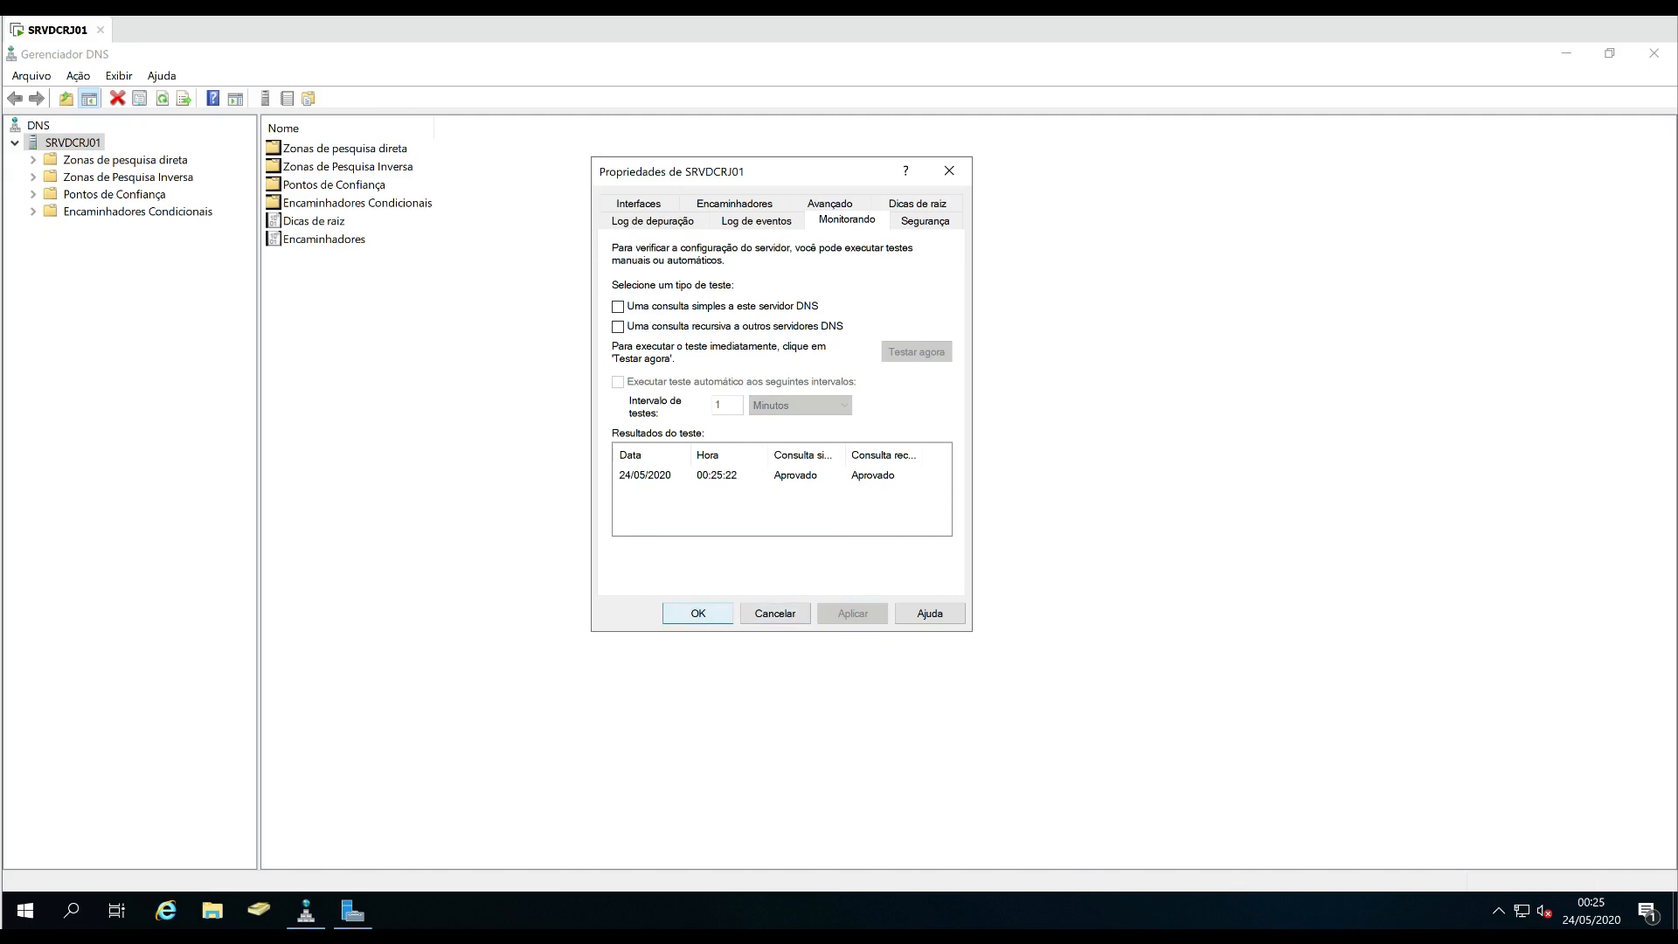
Review the server's forwarders, advanced options and root hints, then accept and close the DNS server properties.
left_click(832, 203)
left_click(736, 220)
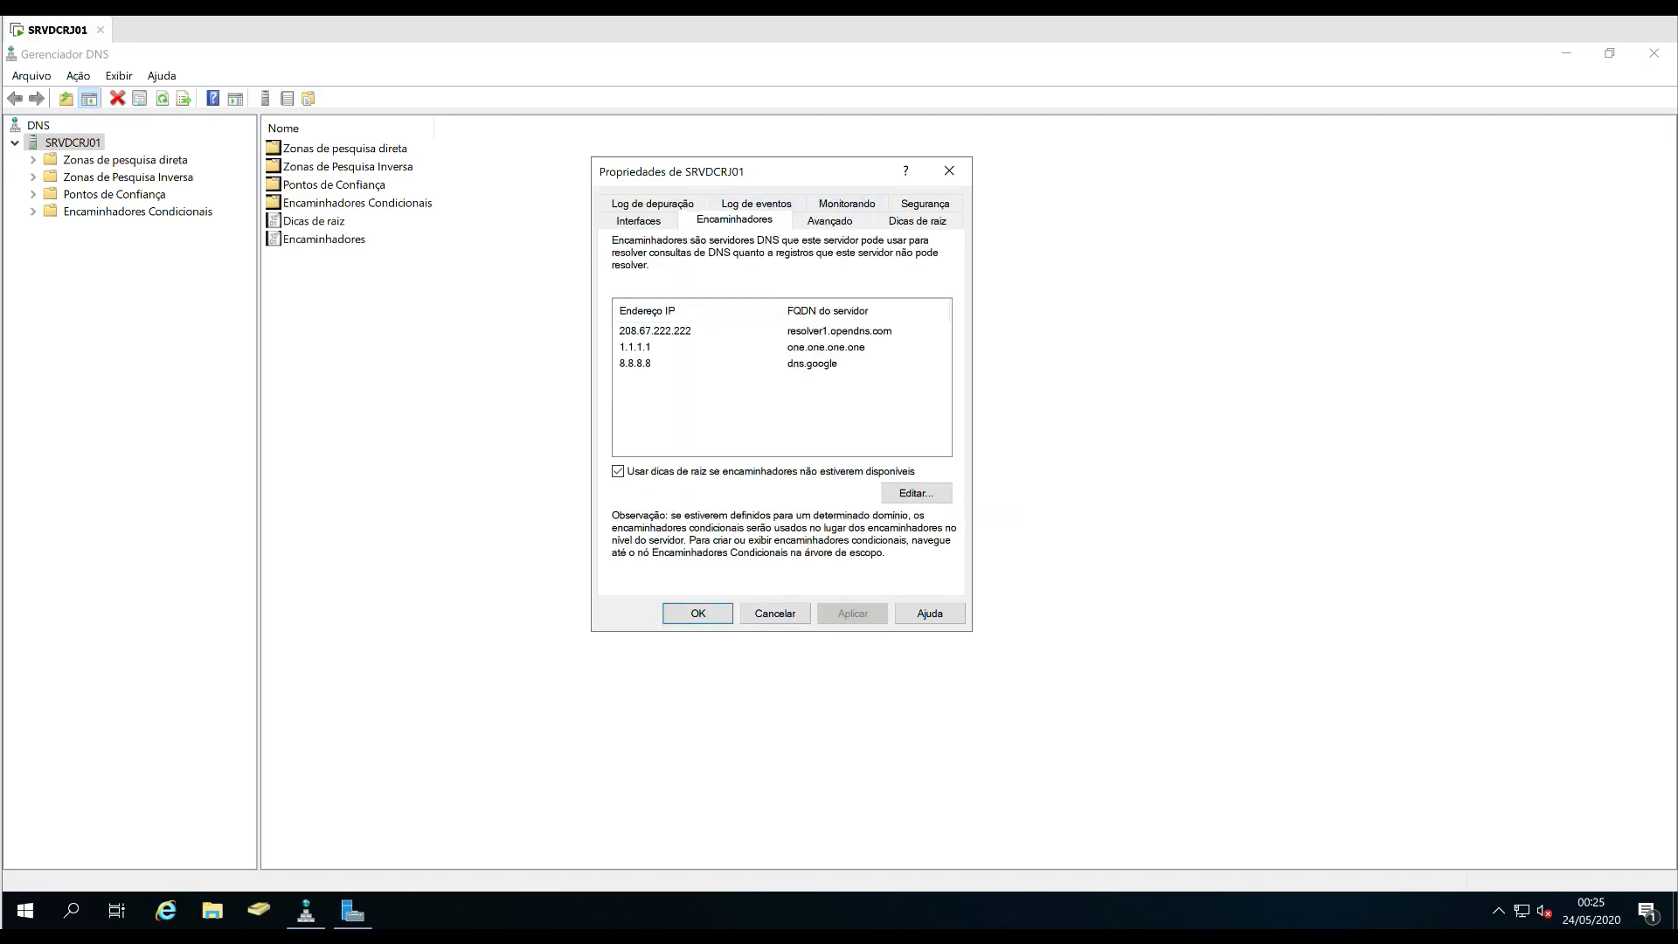
left_click(829, 220)
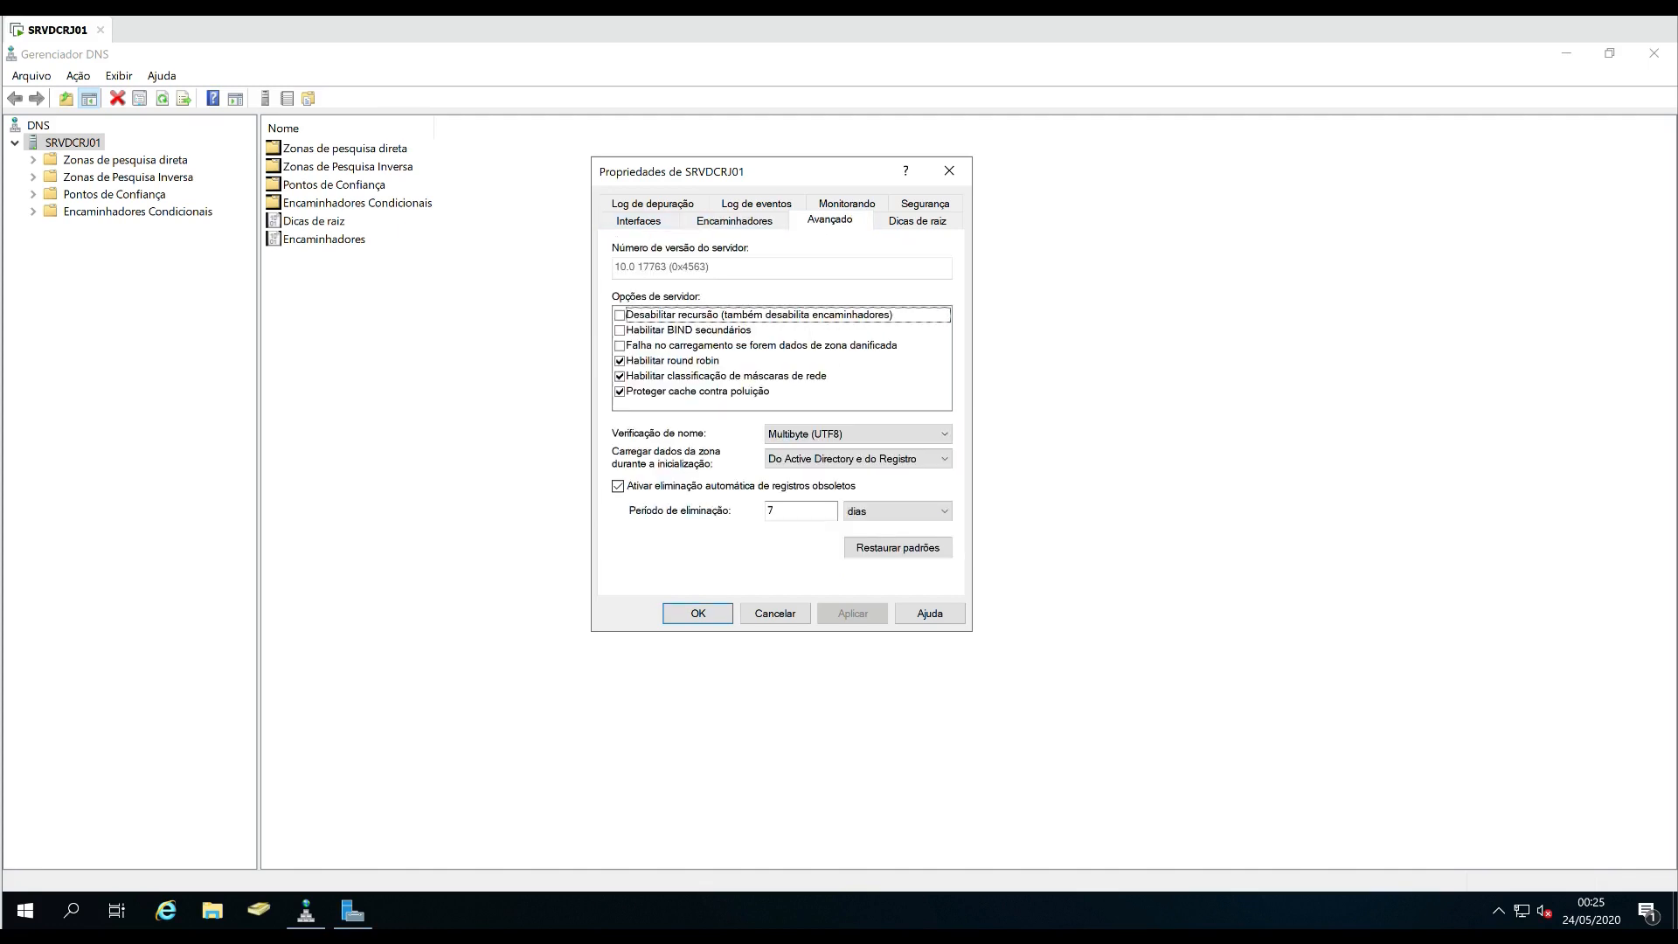
left_click(917, 220)
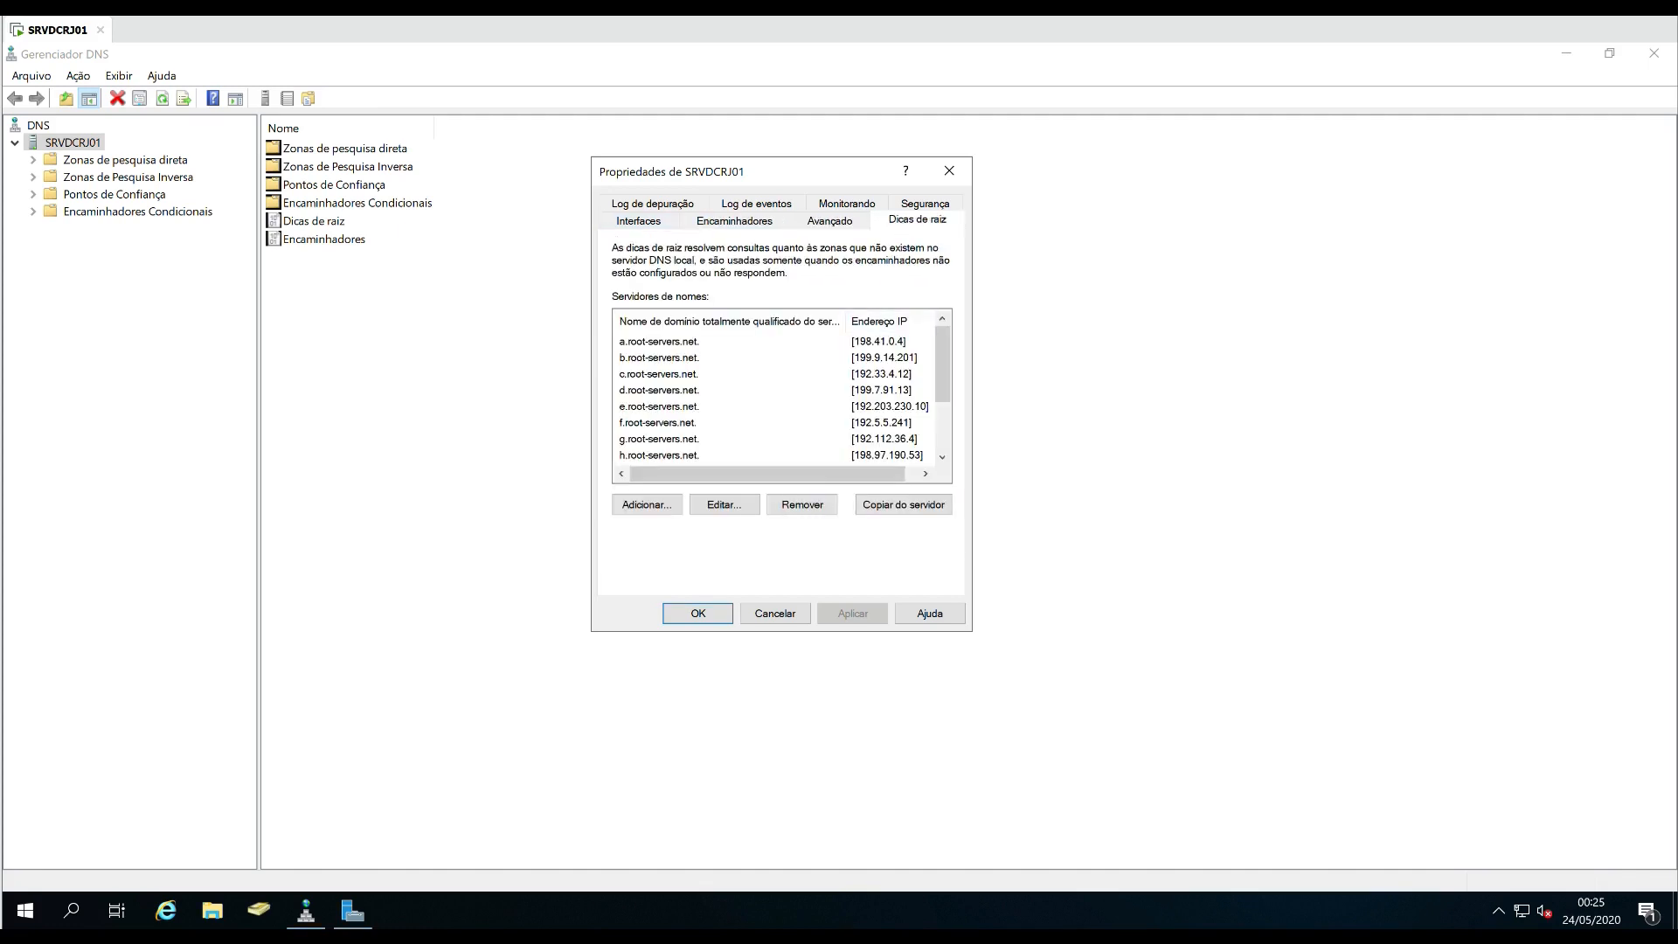
mouse_move(942, 365)
left_mouse_down()
mouse_move(942, 415)
mouse_move(942, 360)
left_mouse_up()
left_click(924, 203)
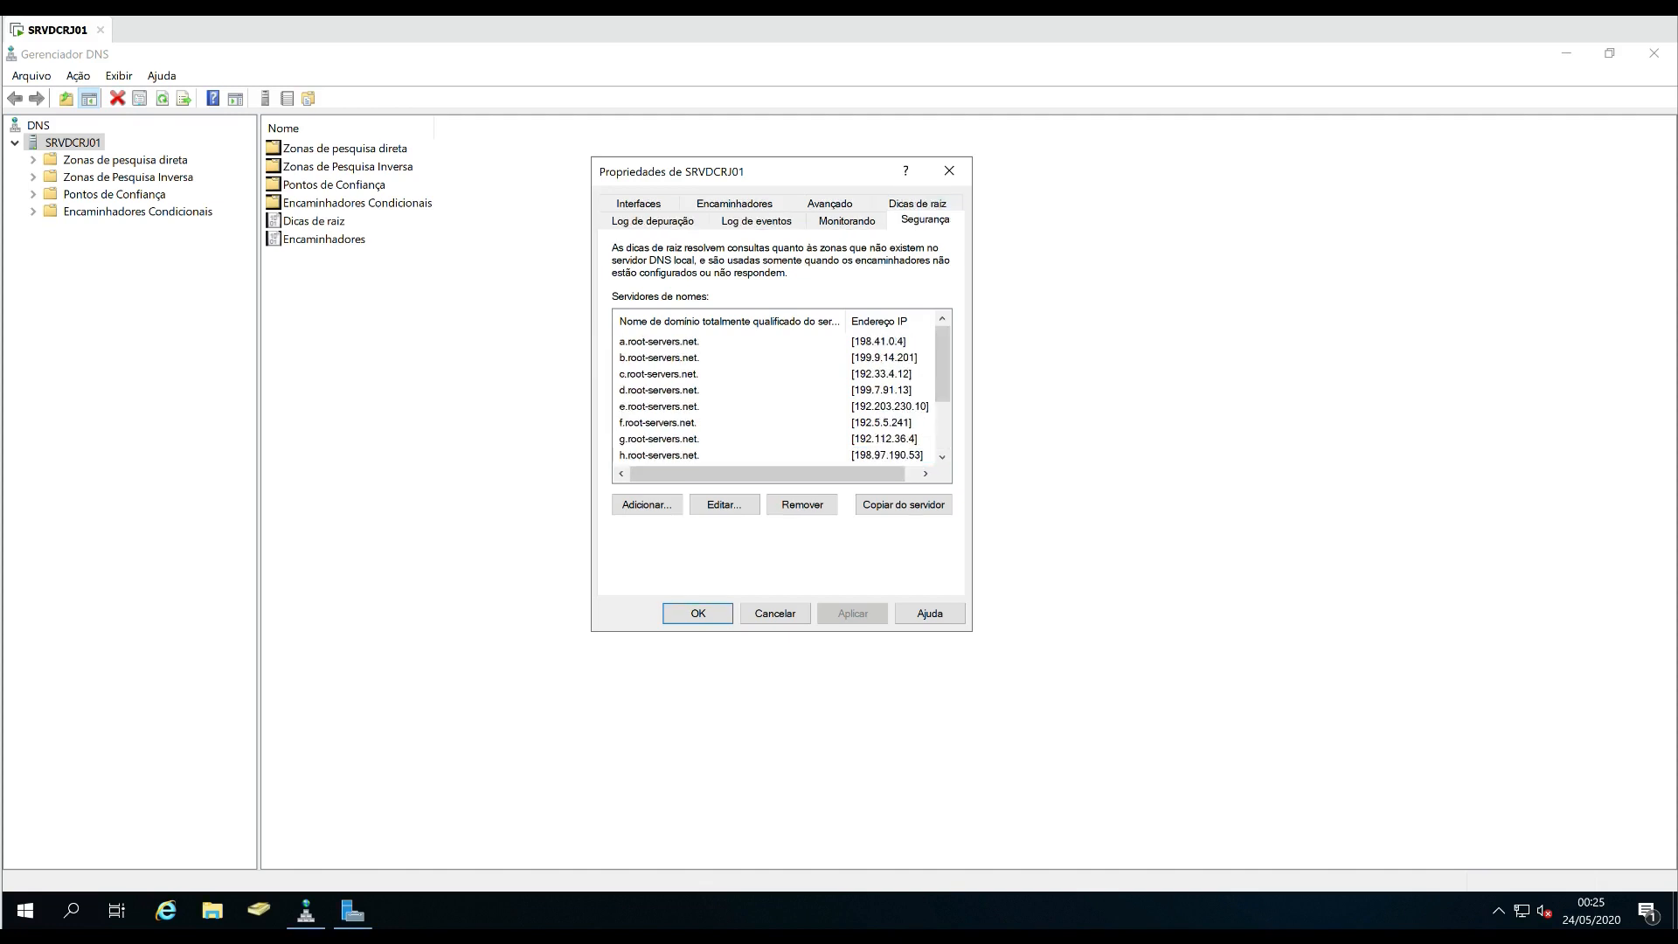
left_click(697, 613)
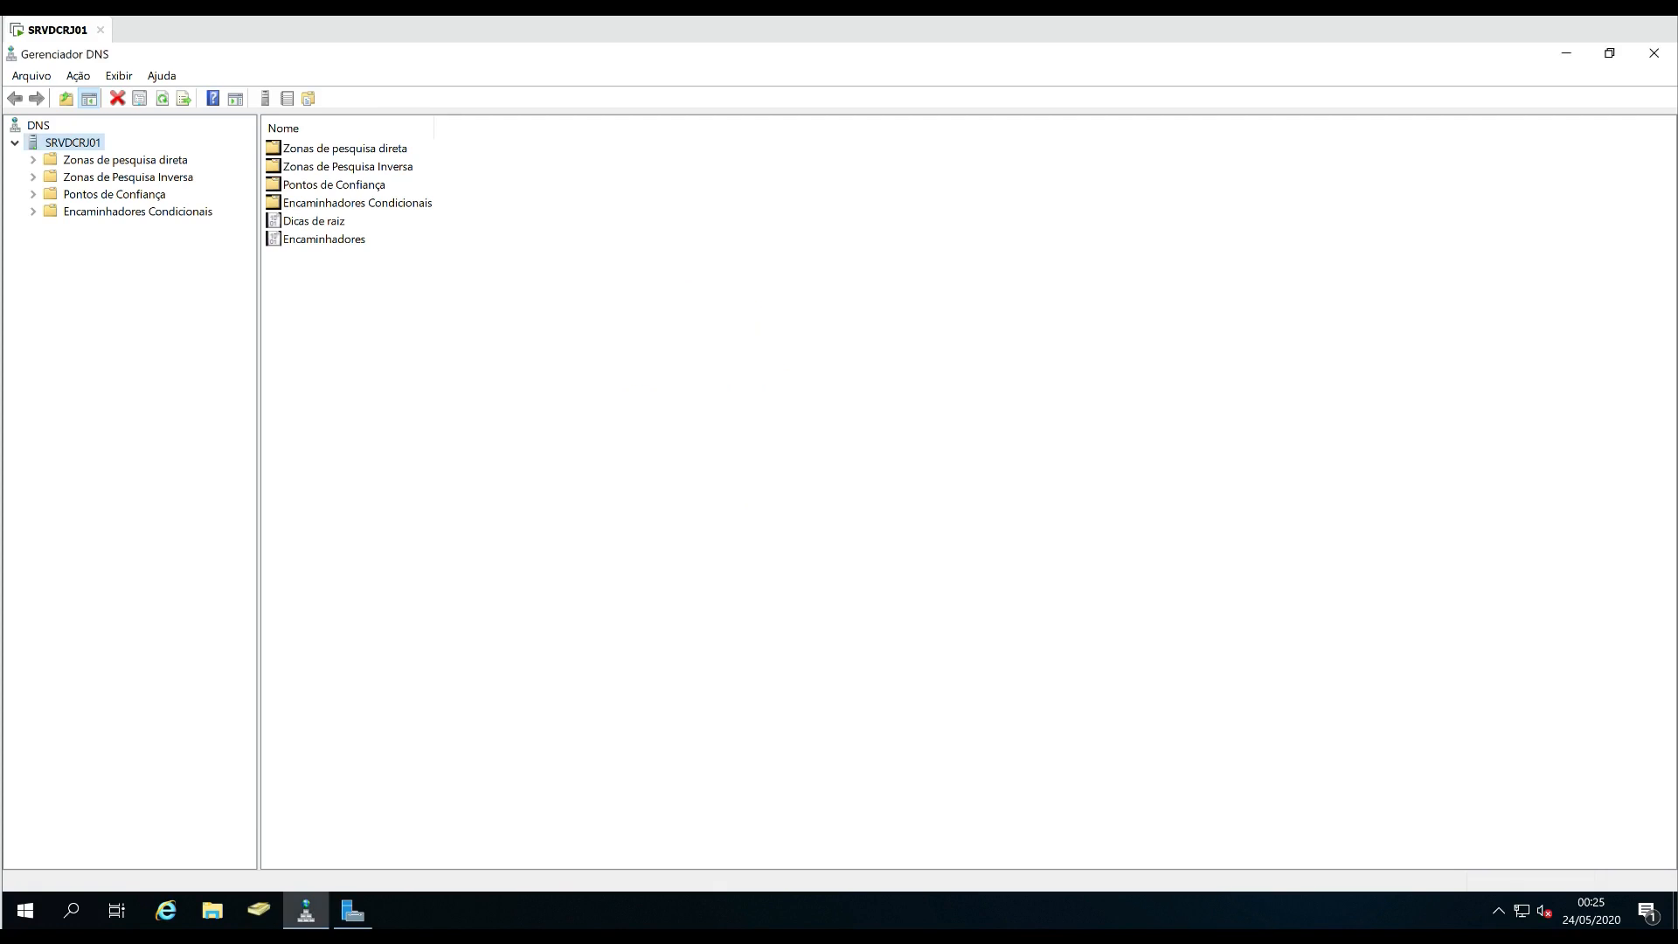
Restart the DNS service on SRVDCRJ01 and close DNS Manager.
right_click(85, 144)
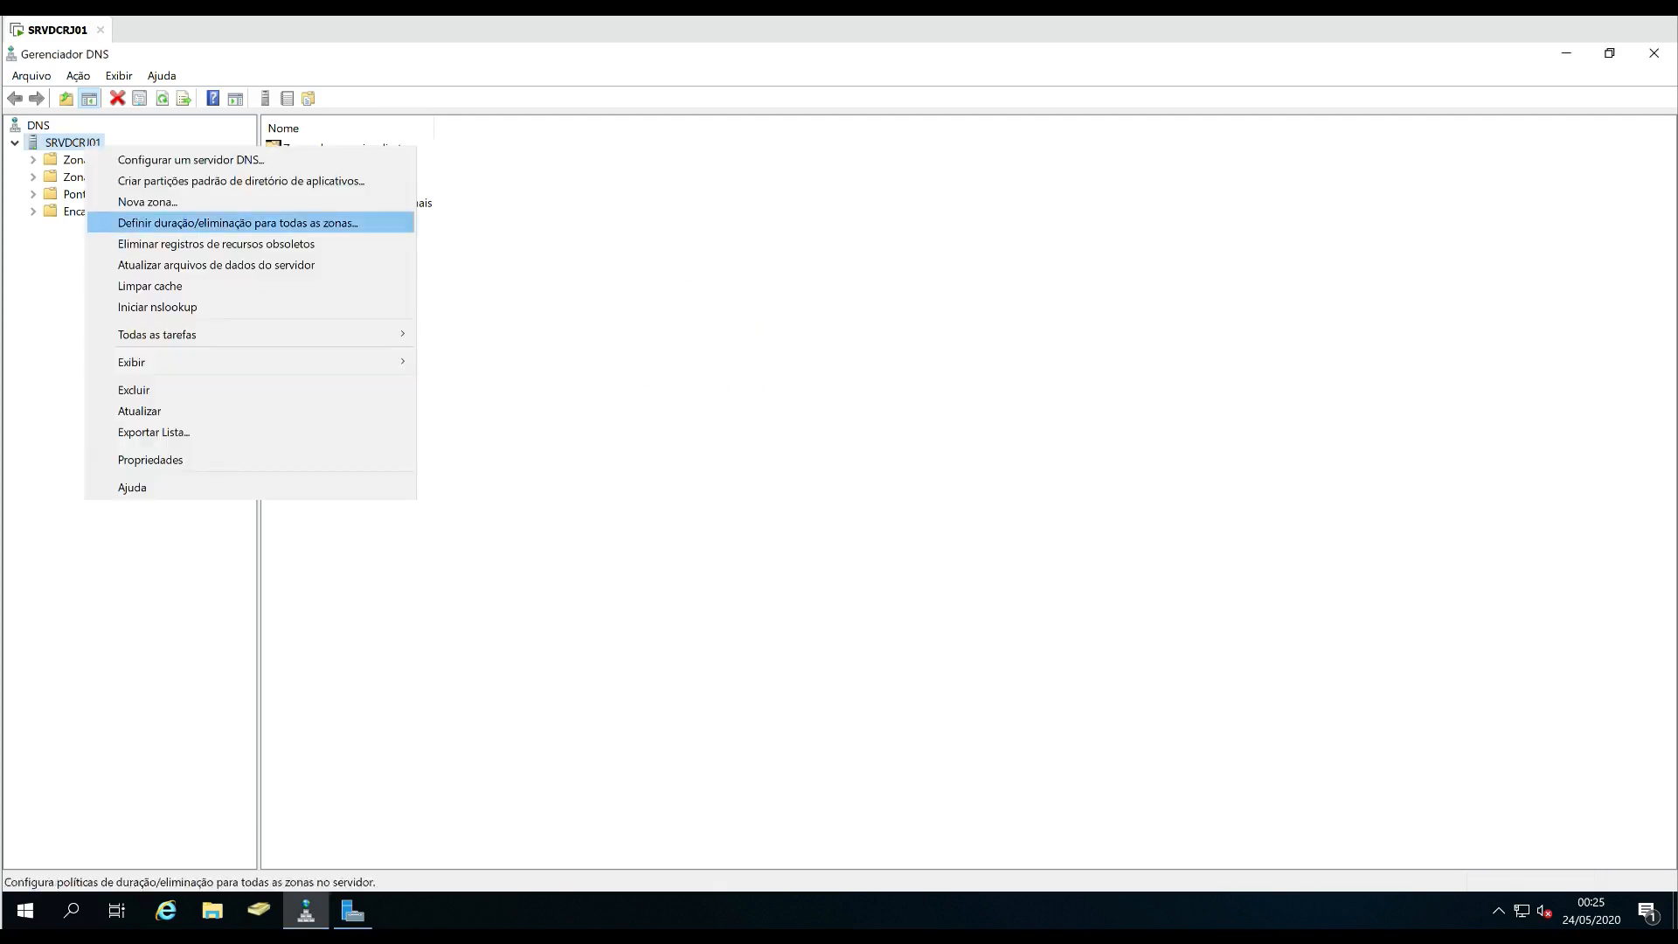
mouse_move(201, 335)
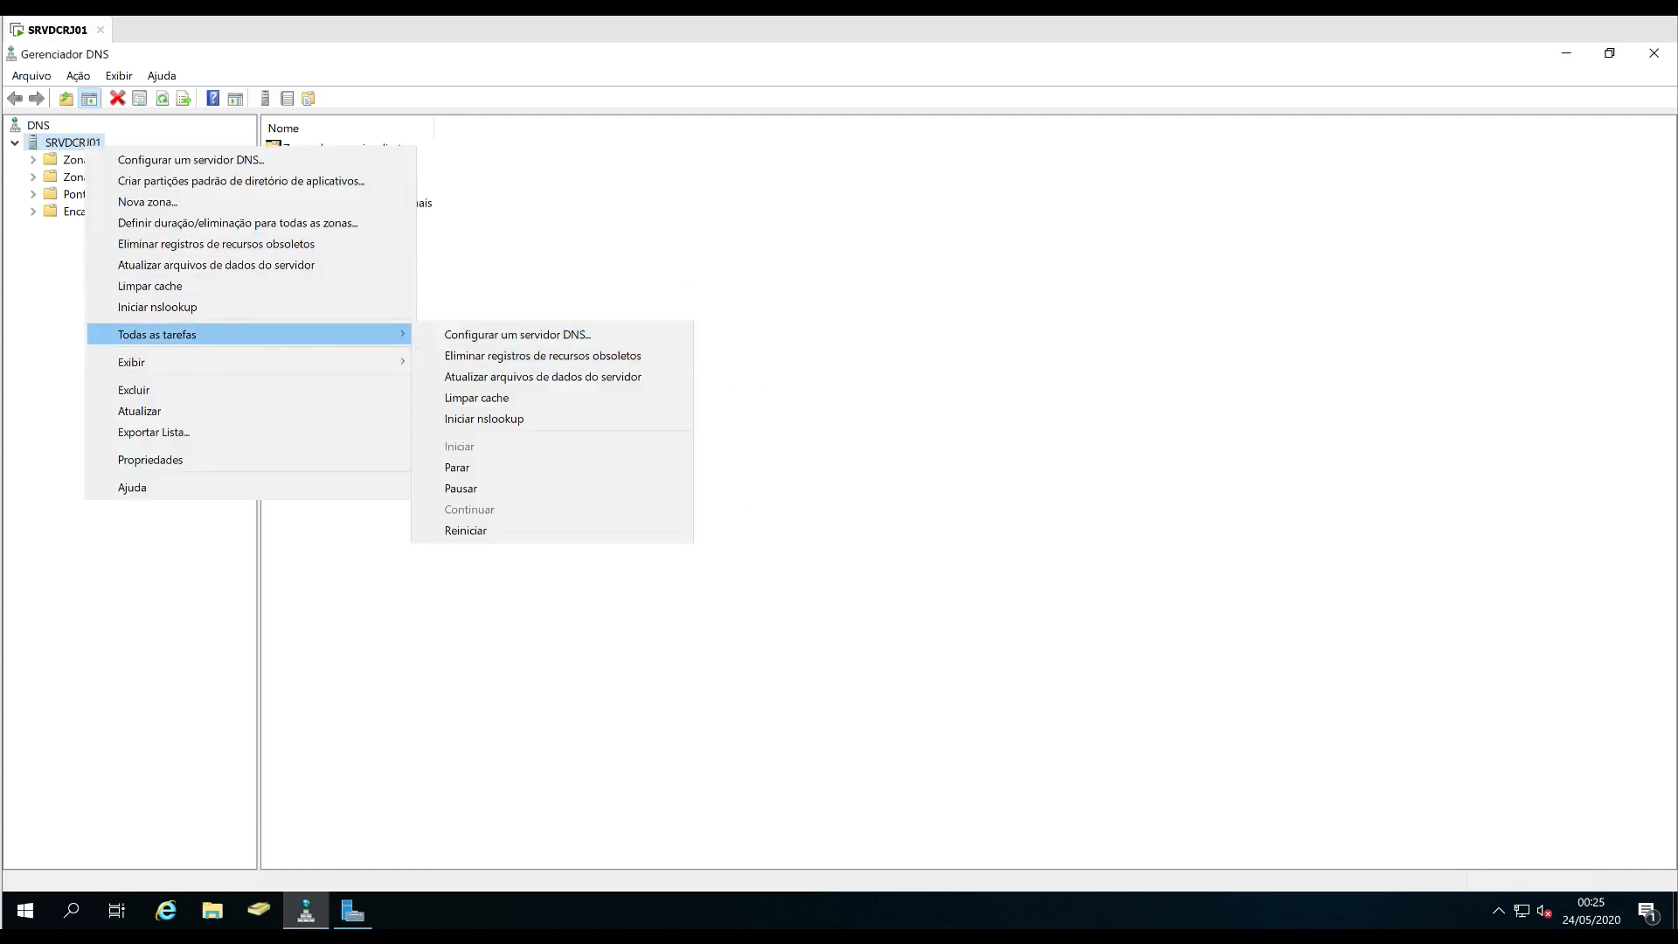
left_click(466, 530)
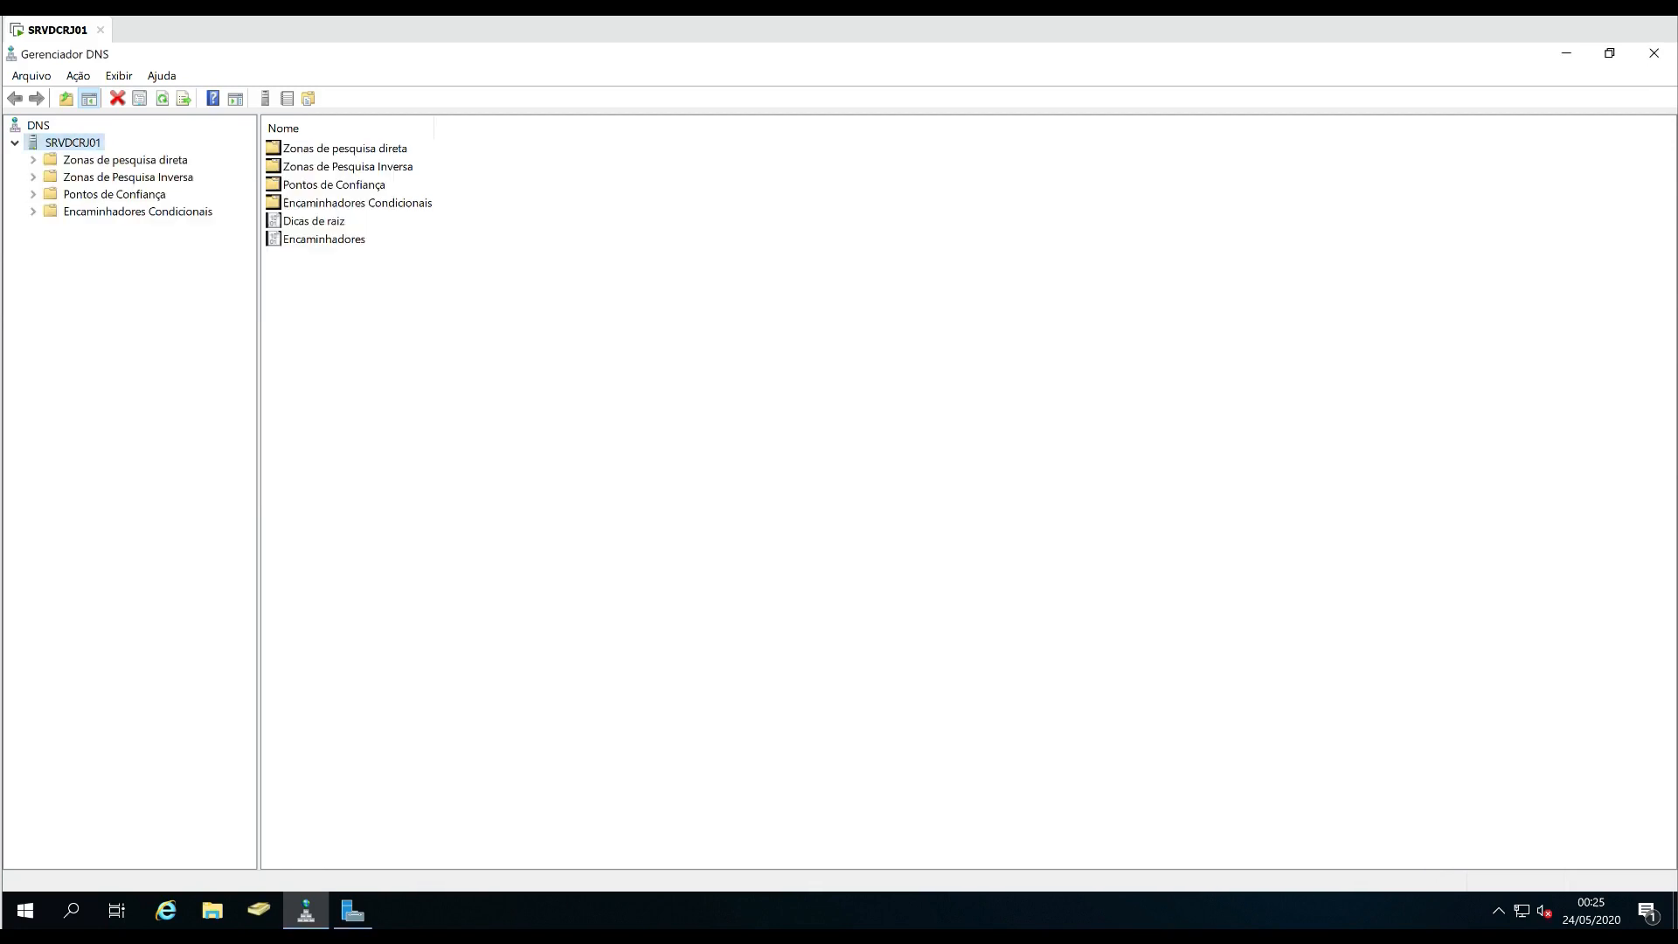
left_click(1654, 54)
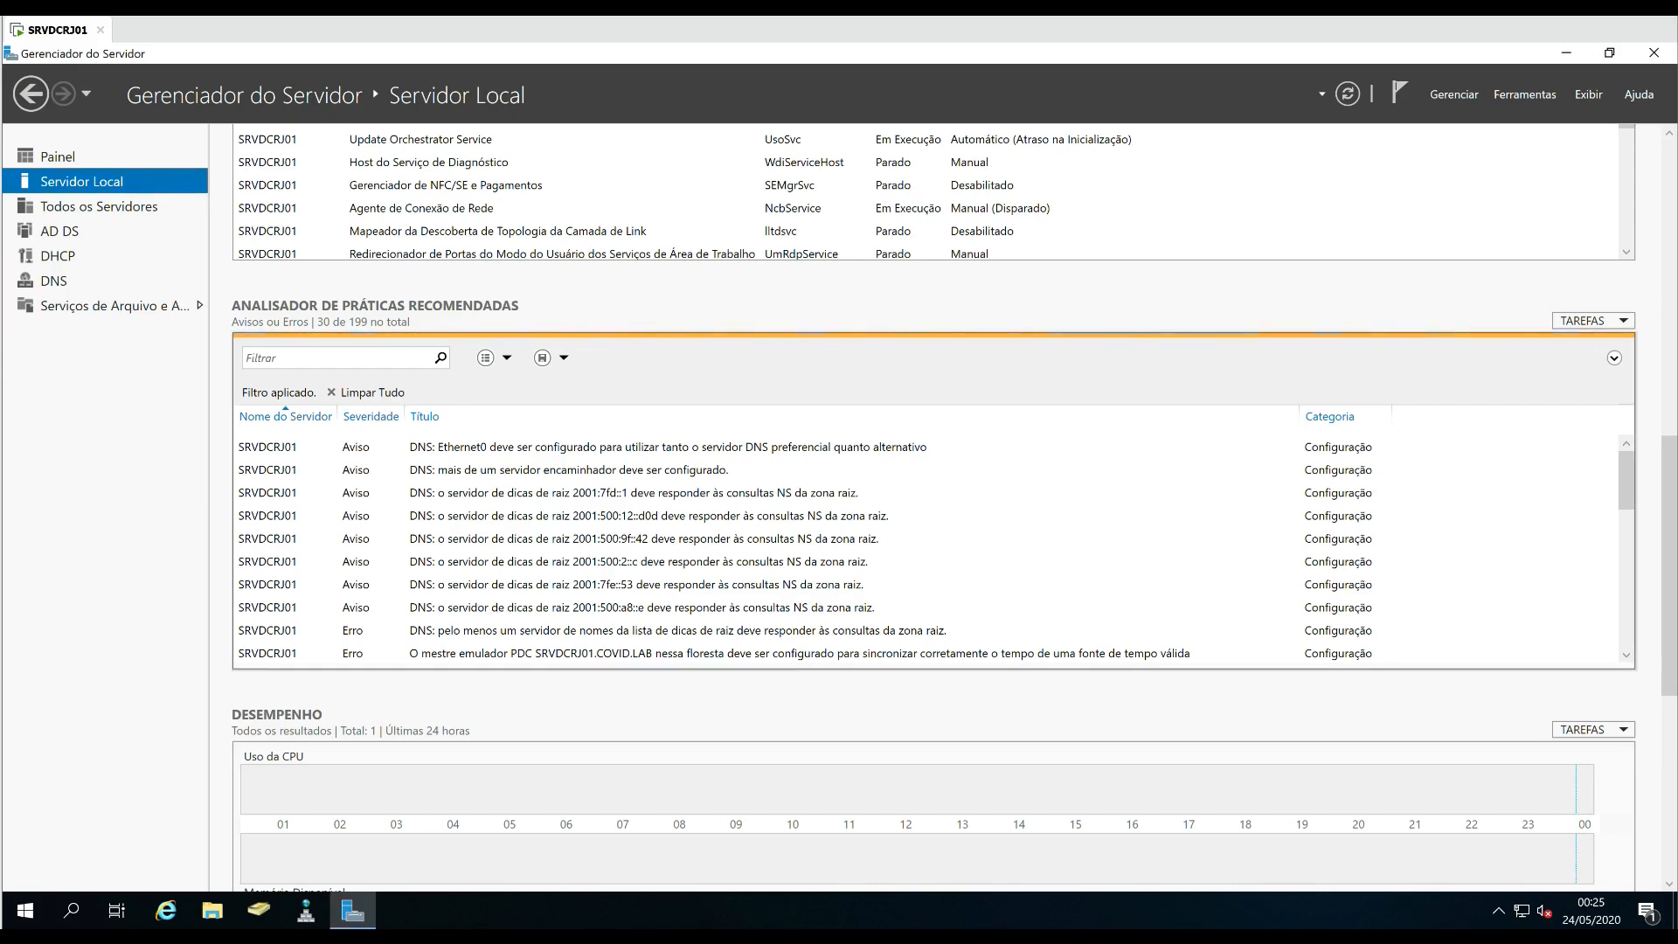
Run a new Best Practices Analyzer scan on the local server.
left_click(1593, 321)
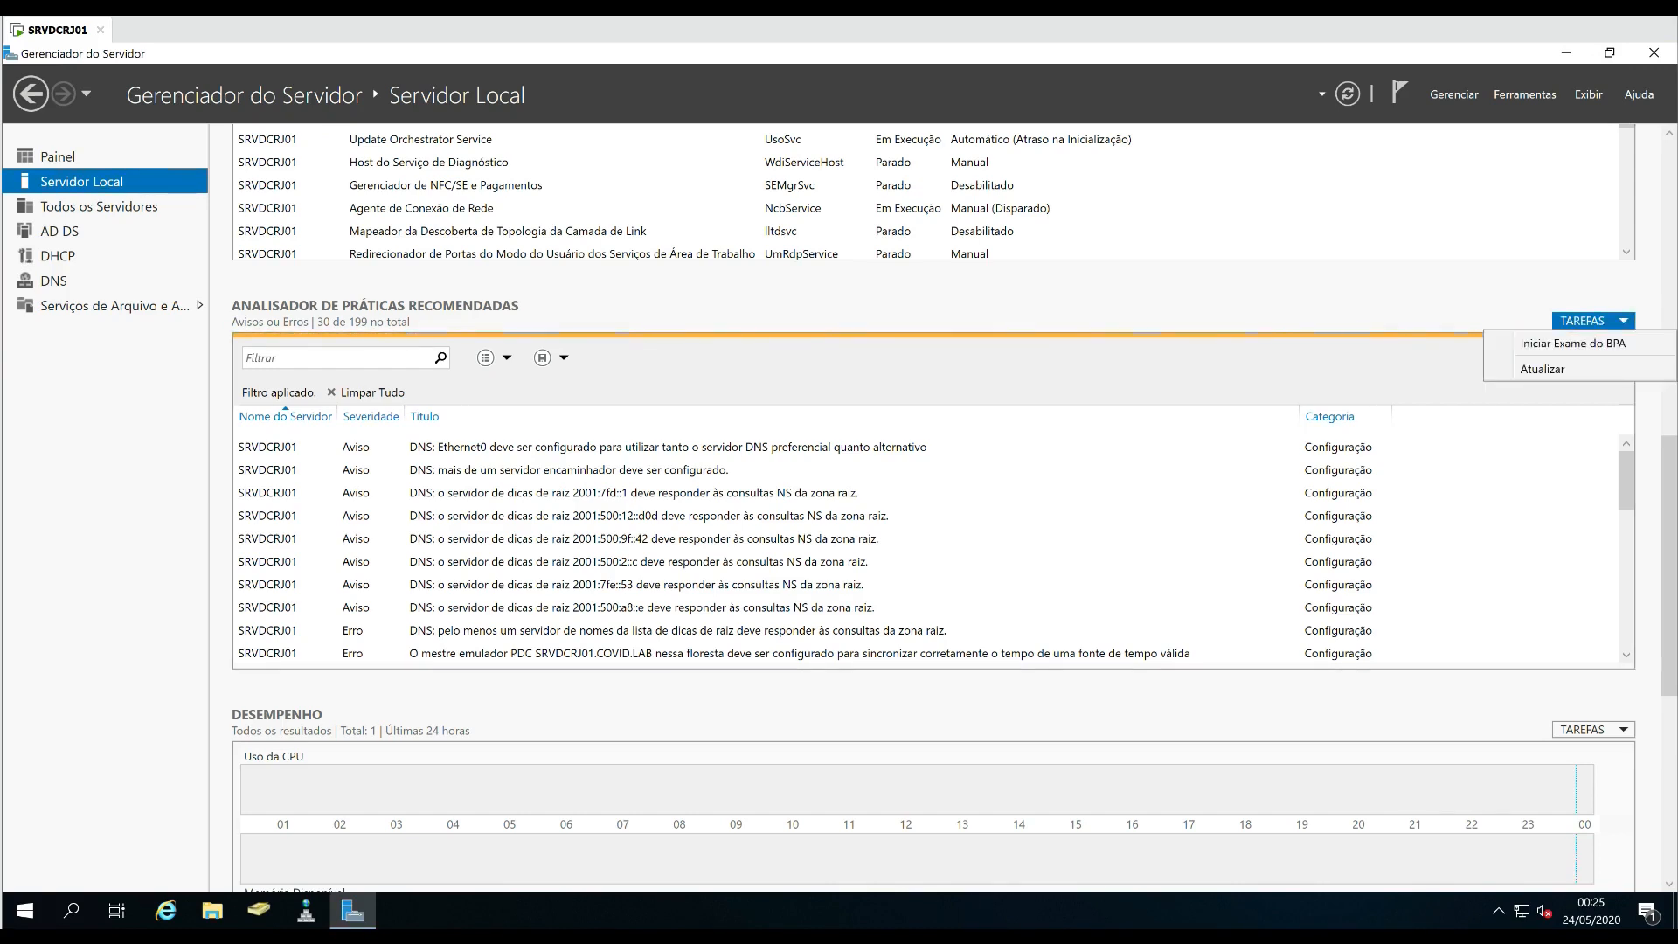
left_click(1560, 344)
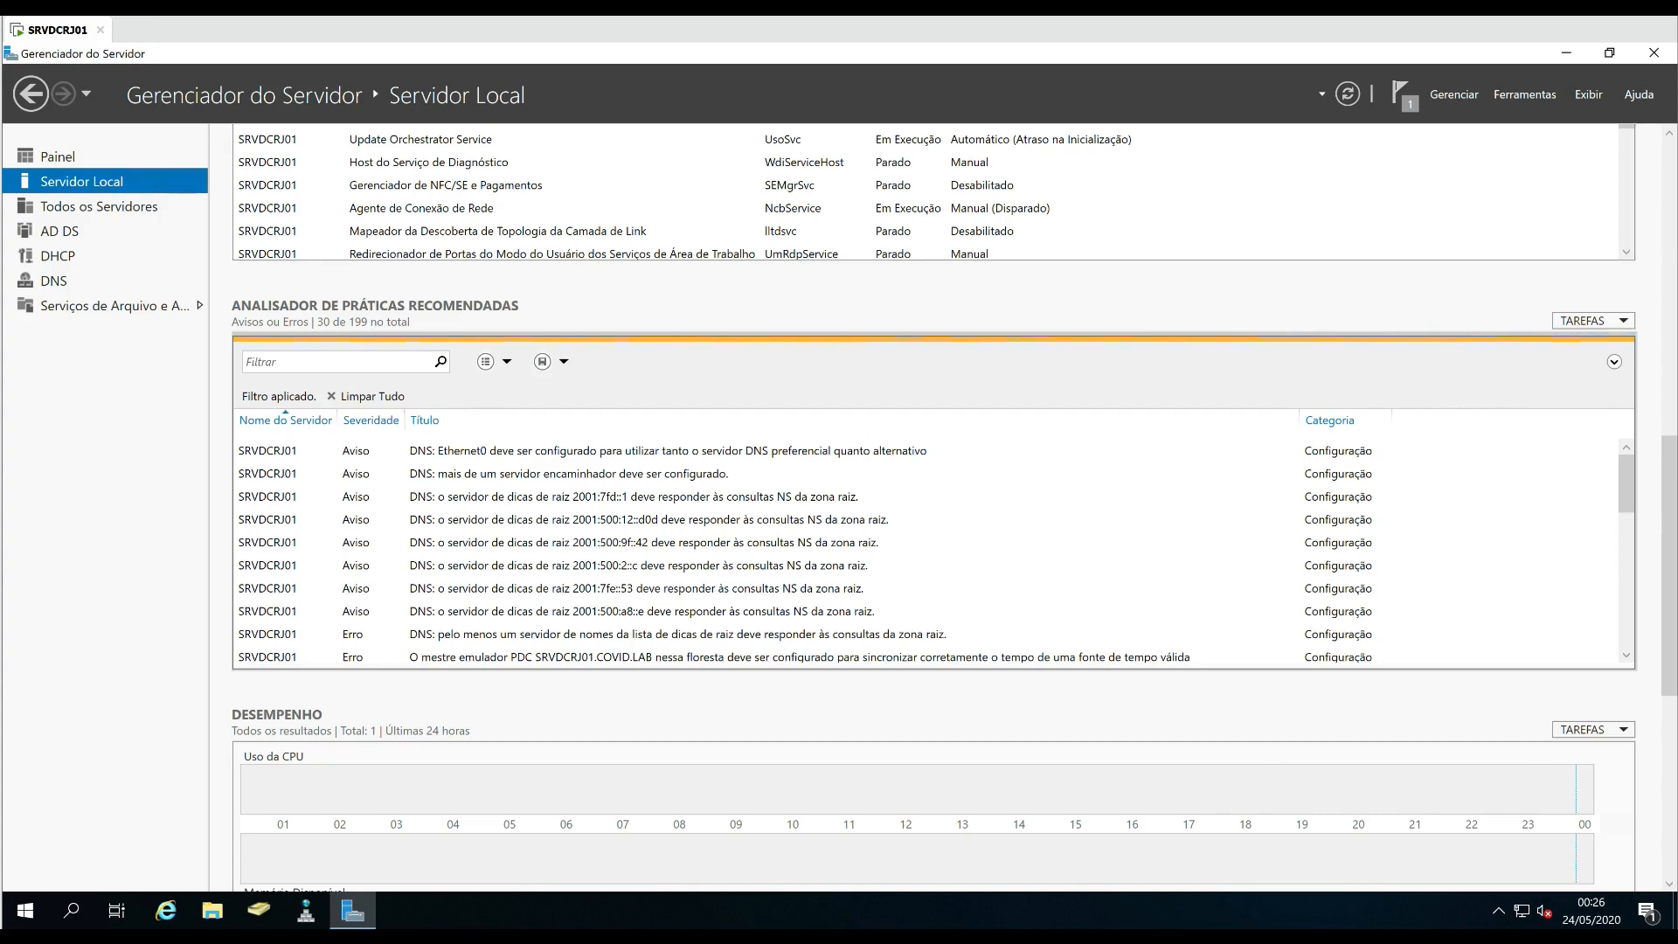
left_click(798, 657)
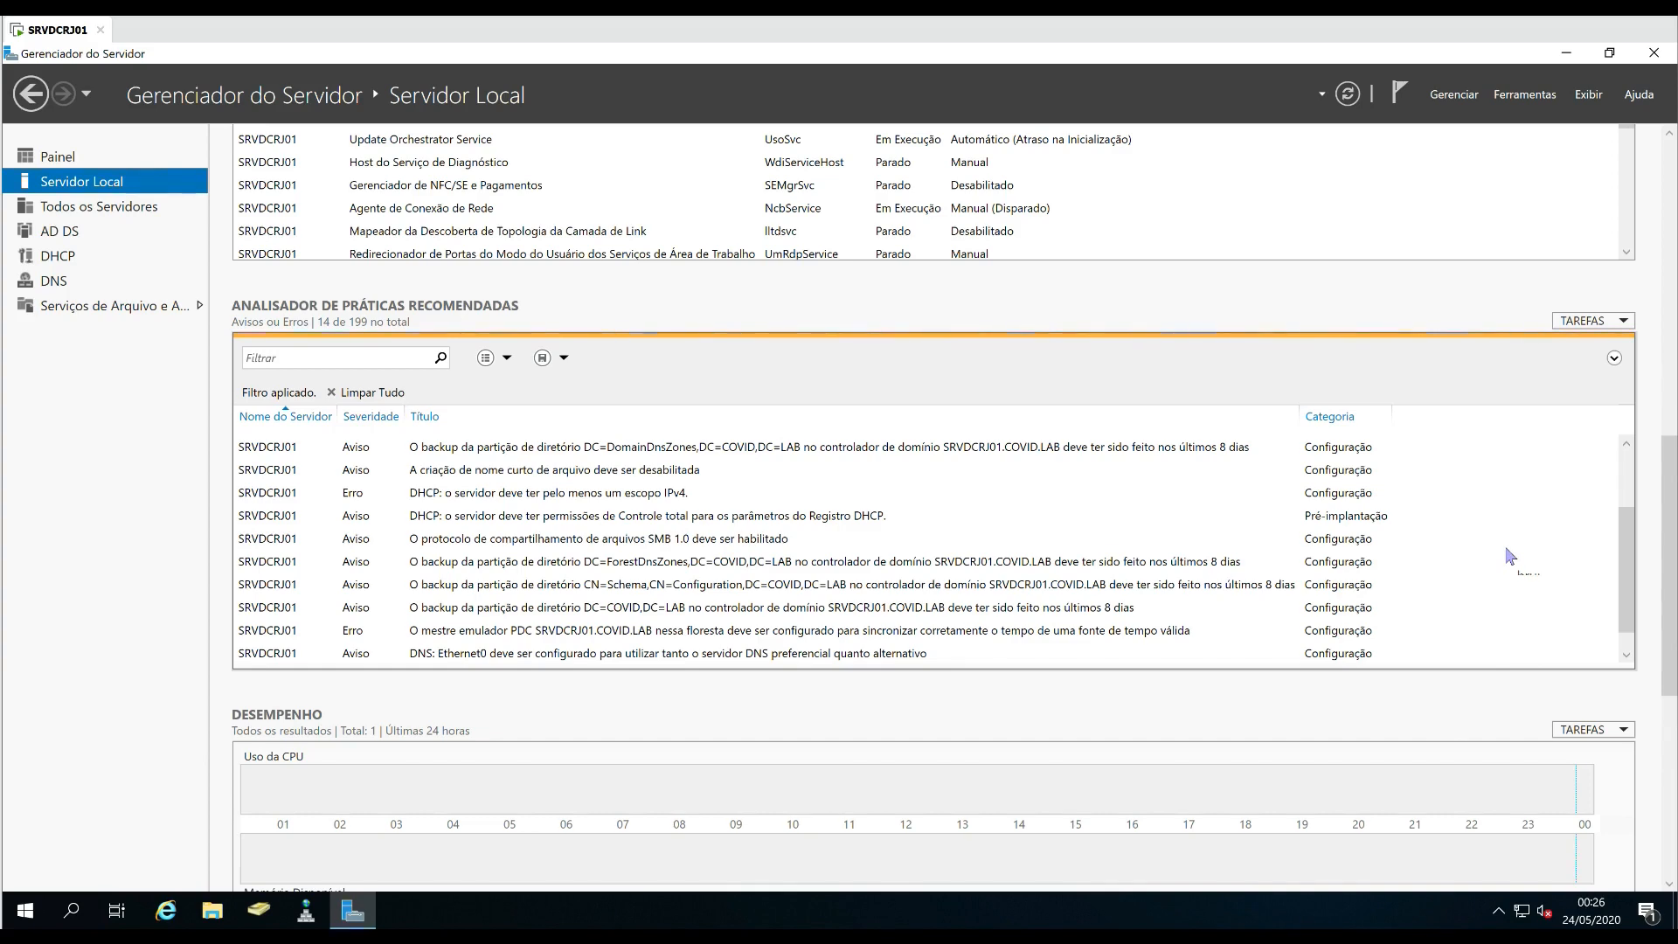
Review the refreshed Best Practices Analyzer warnings and errors, then show the overall server dashboard.
scroll(1509, 556, "up", 2)
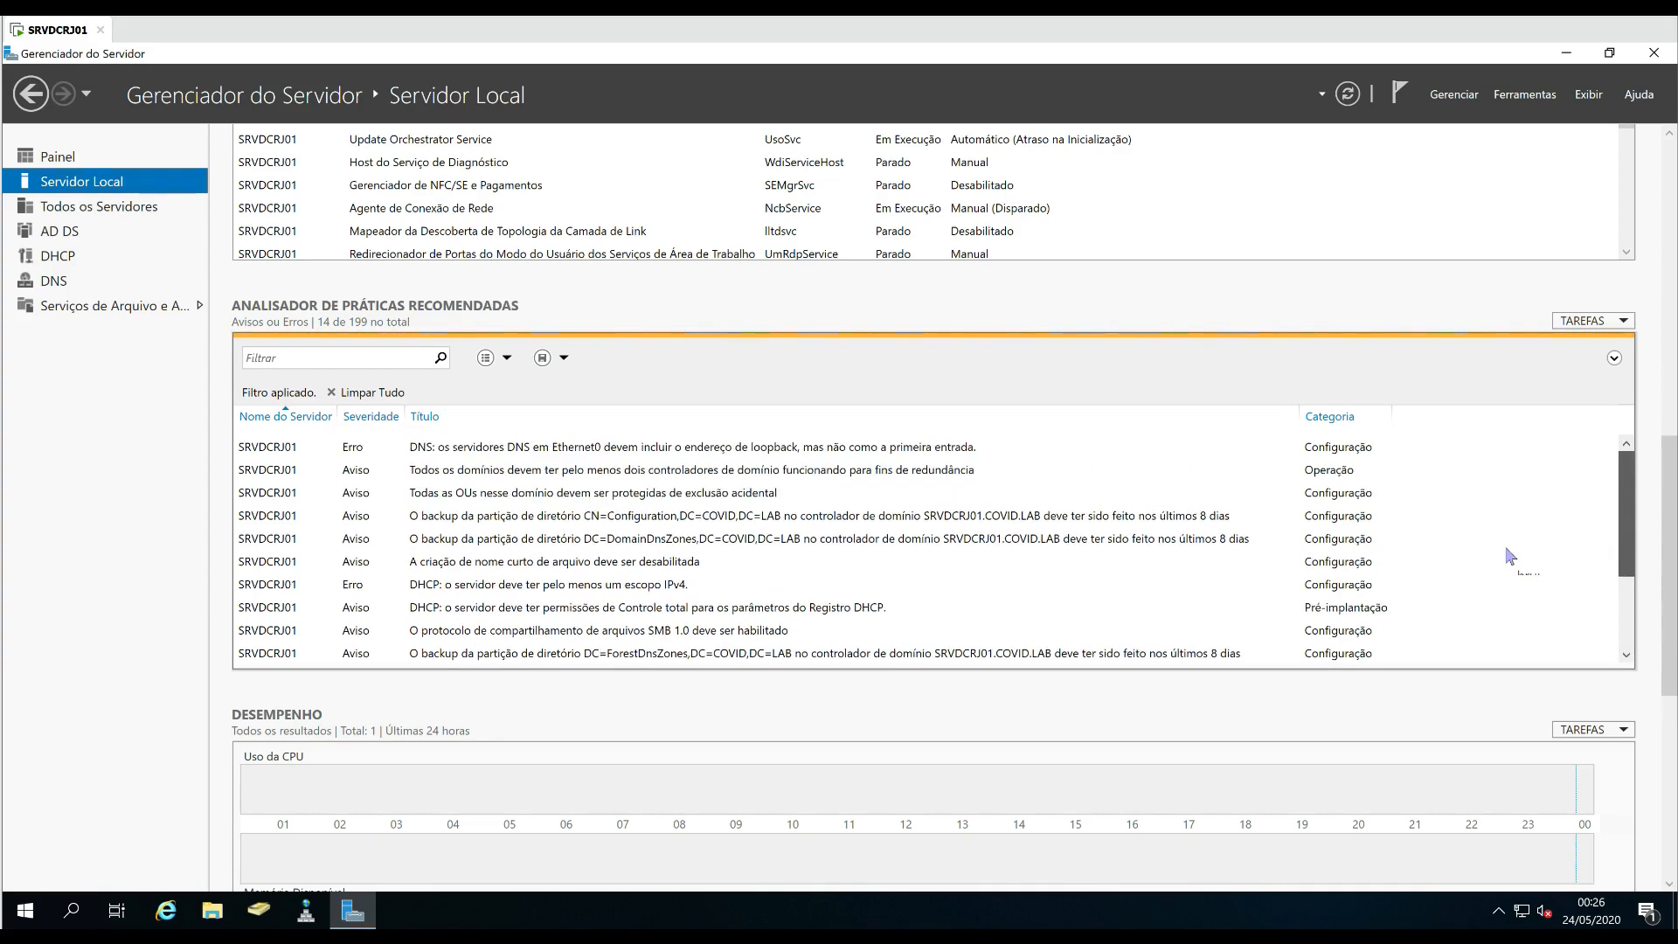
scroll(1509, 555, "down", 2)
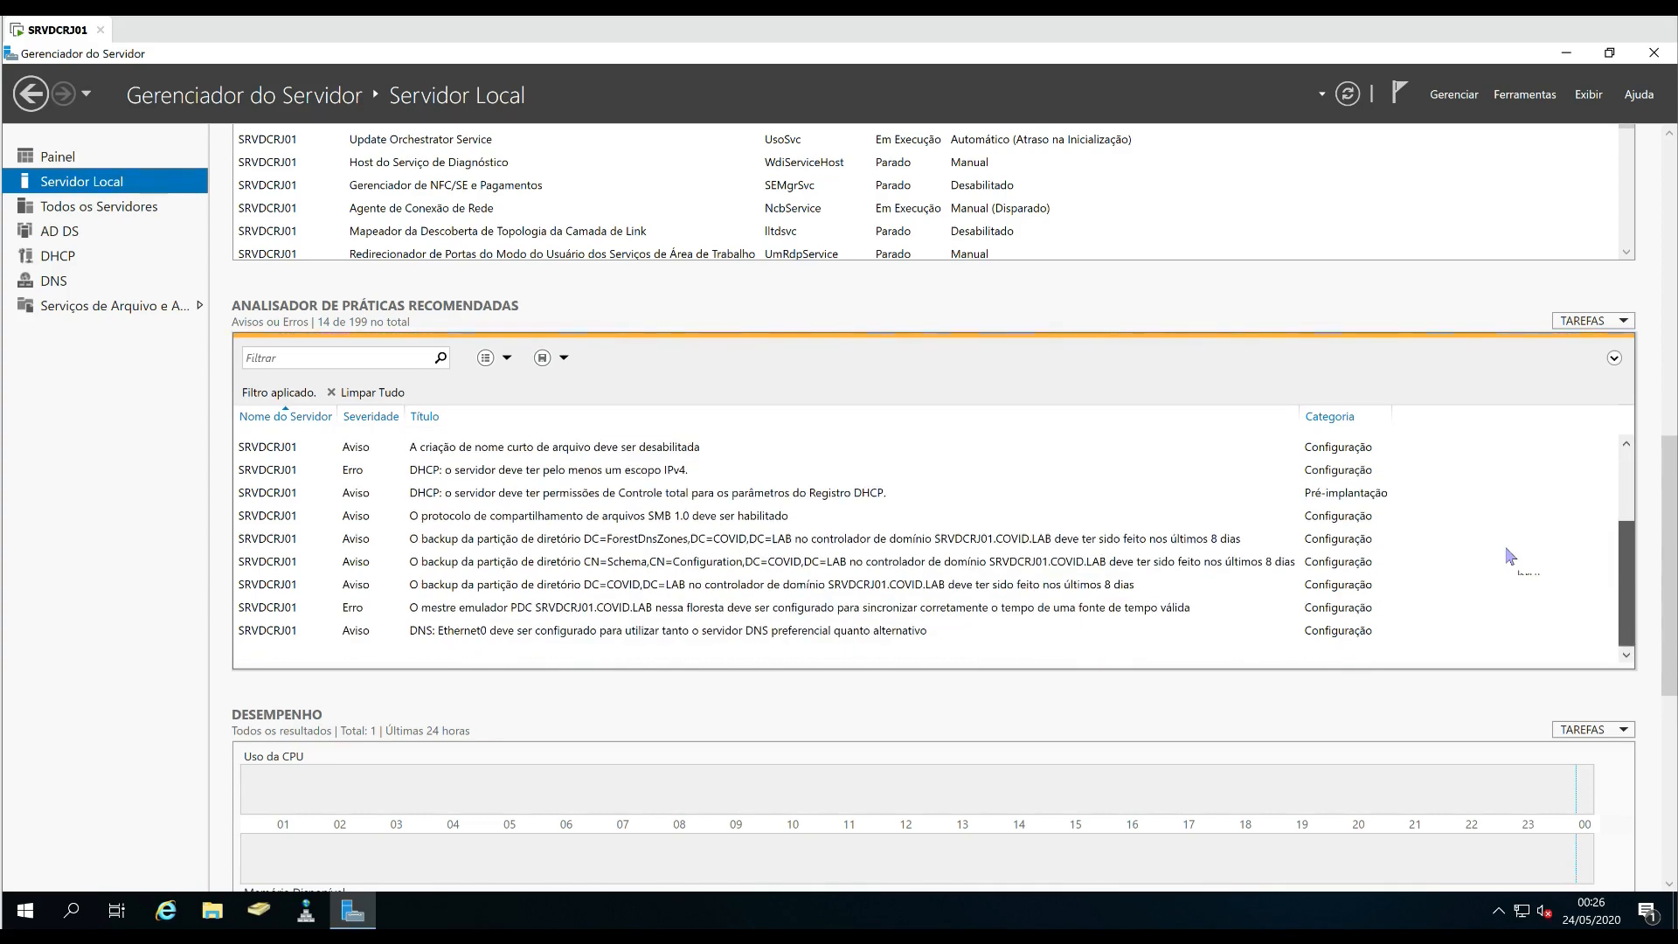
scroll(1509, 556, "up", 2)
scroll(1509, 556, "down", 2)
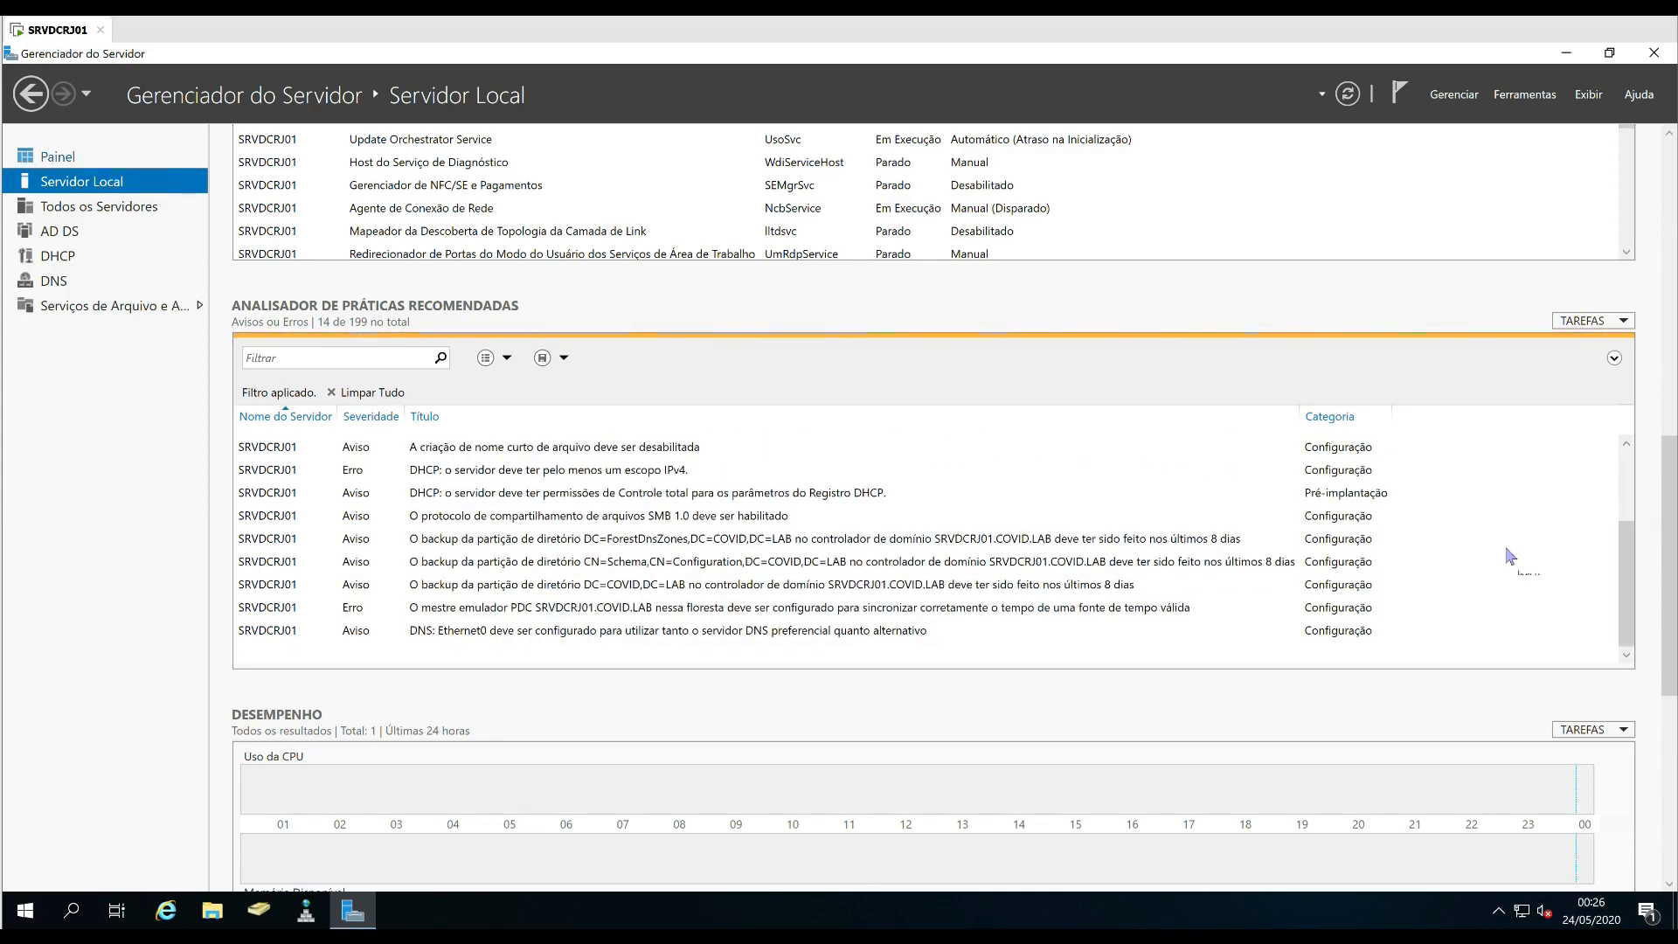
left_click(57, 157)
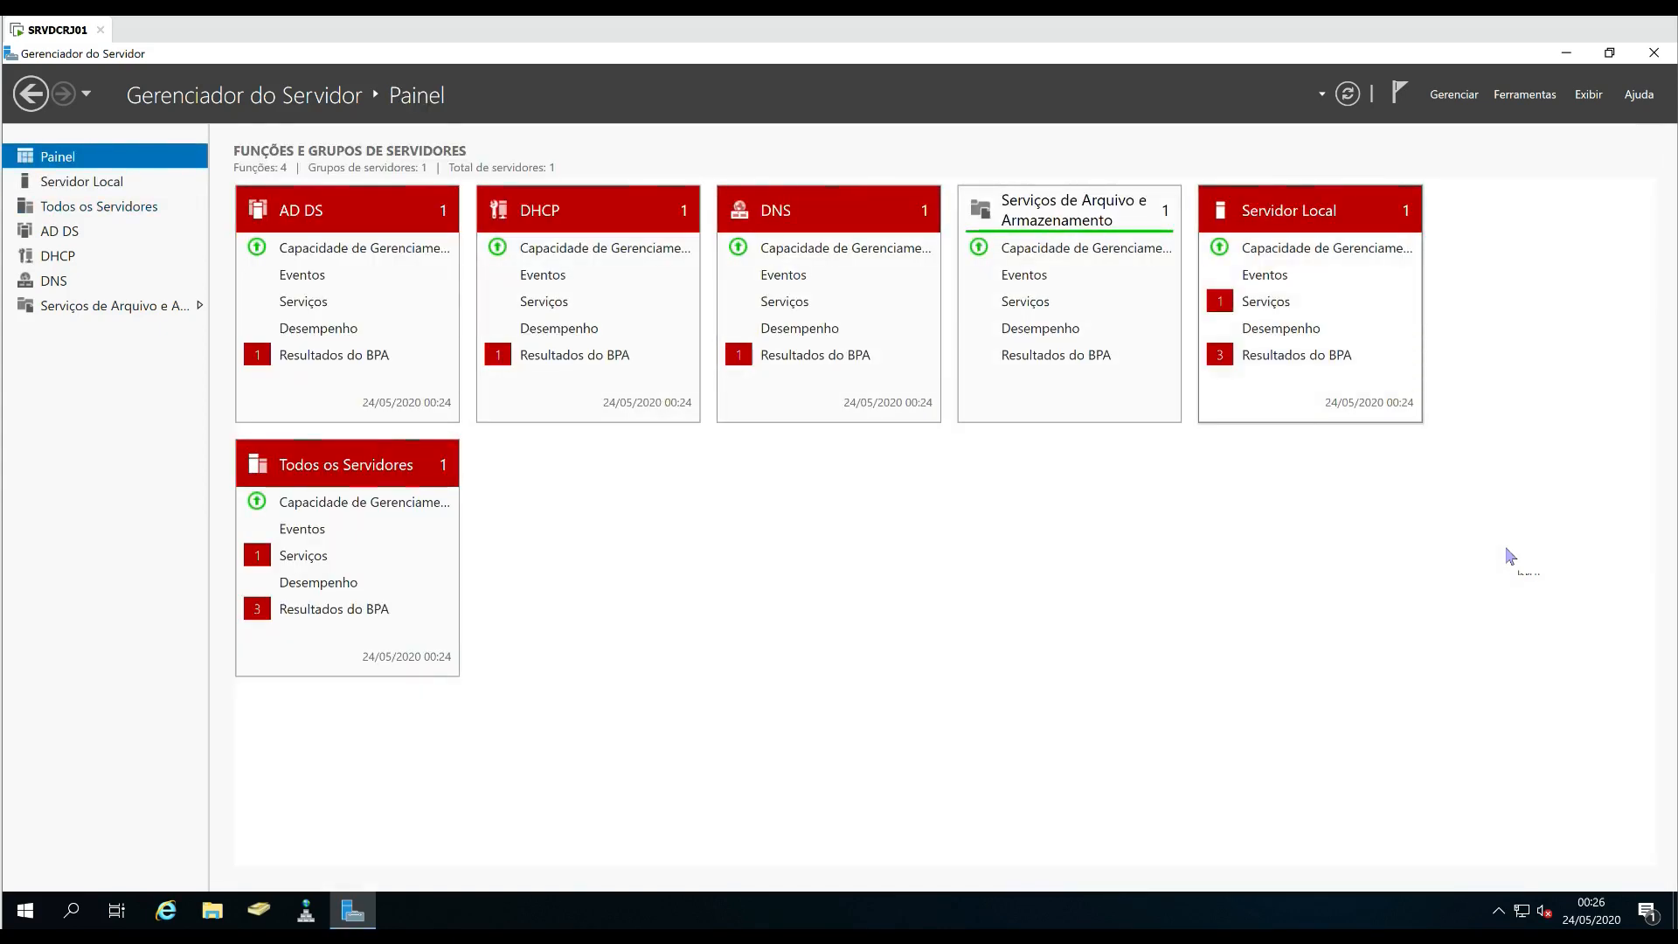